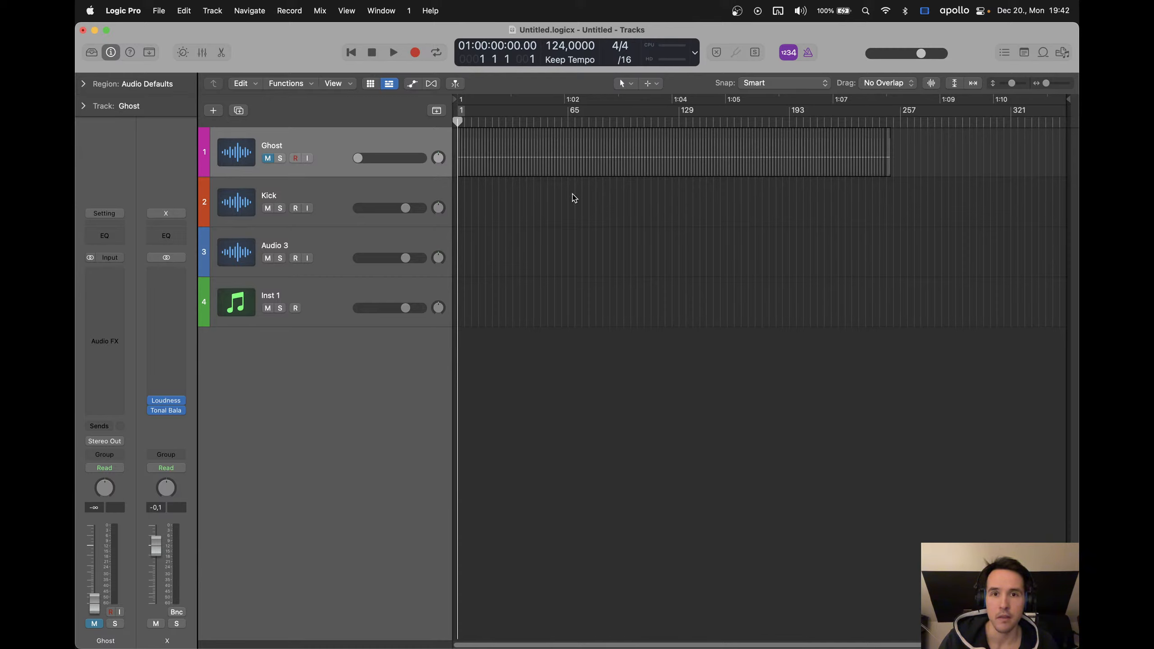
Open the Touch It stem folder from the desktop and bring its window in front of the Logic project
key(F11)
click(175, 168)
double_click(118, 123)
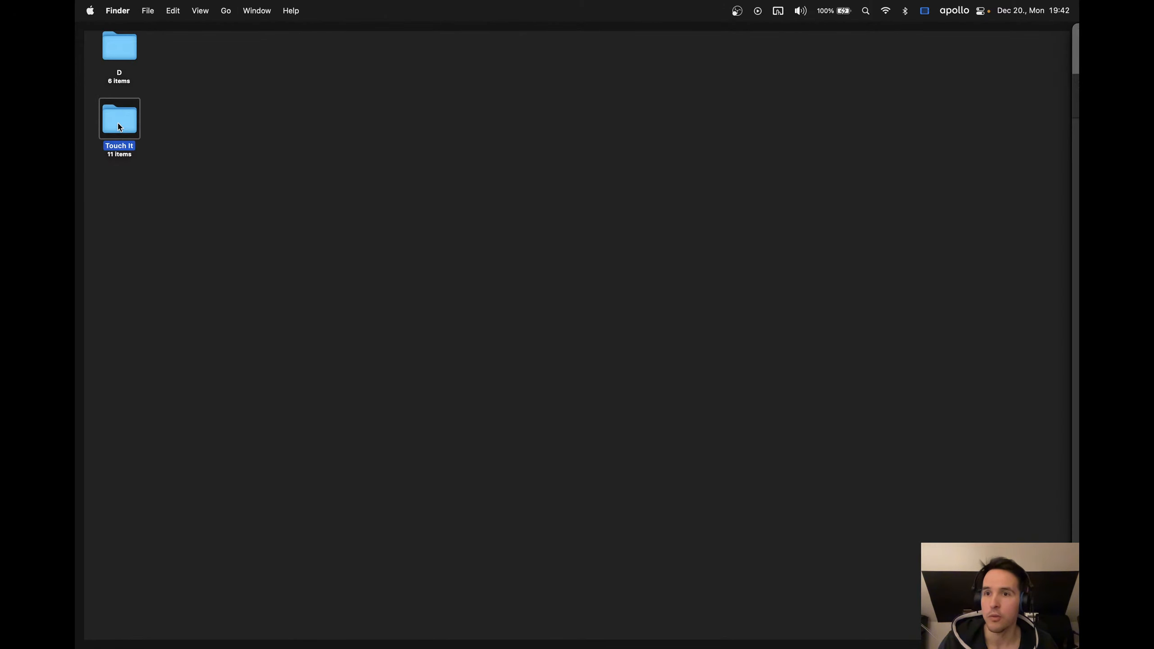
drag(741, 352, 732, 196)
key(F11)
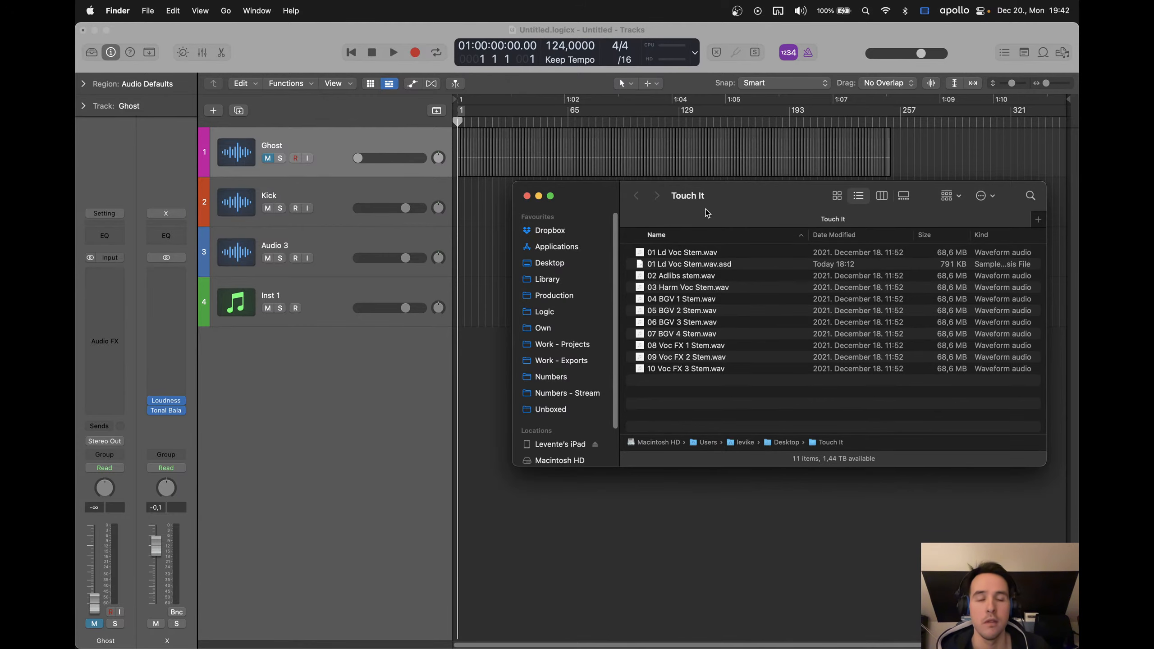
Switch to Ableton Live and place the Touch It folder window over it, keeping the audio track uncovered
mouse_move(639, 646)
click(523, 618)
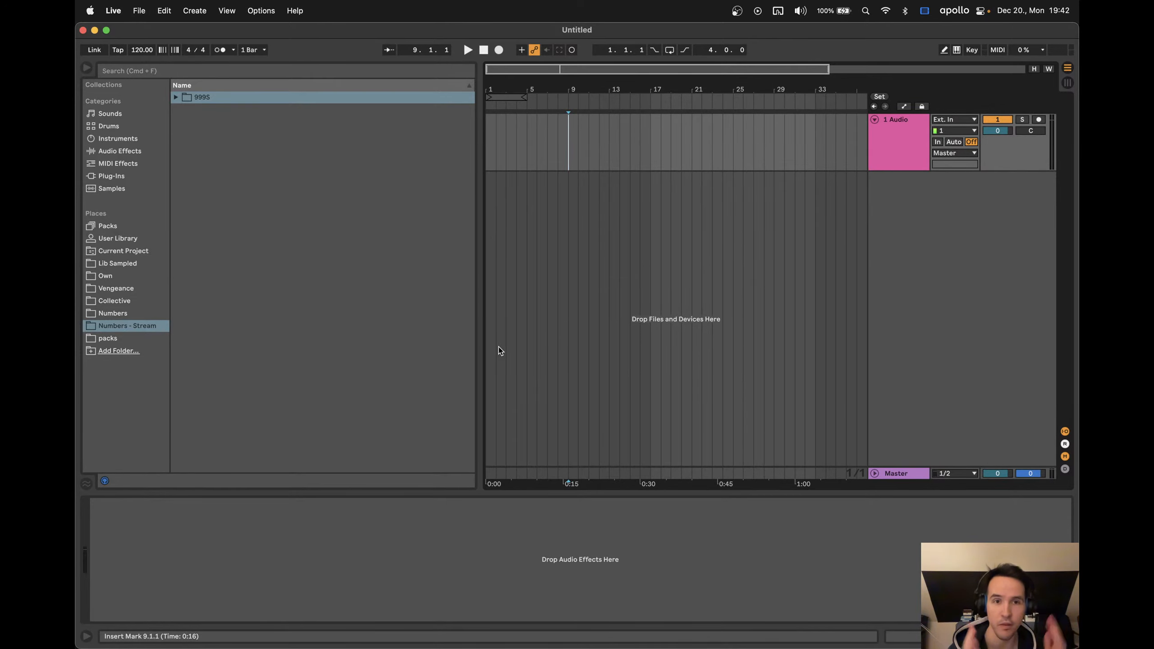
mouse_move(541, 634)
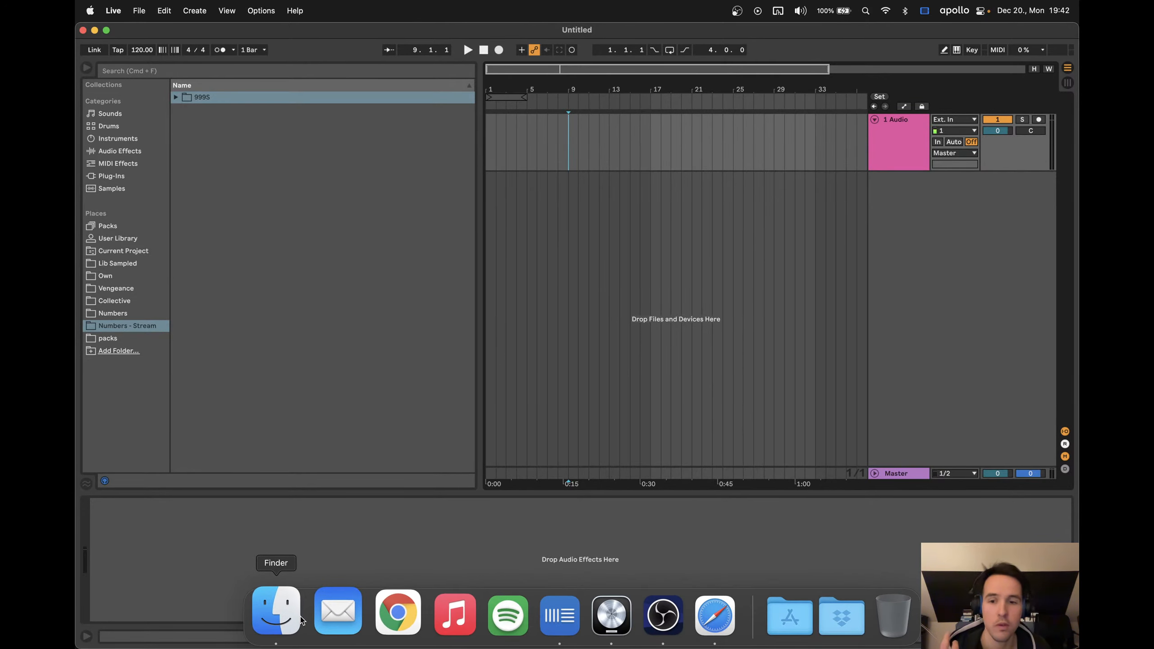
click(295, 620)
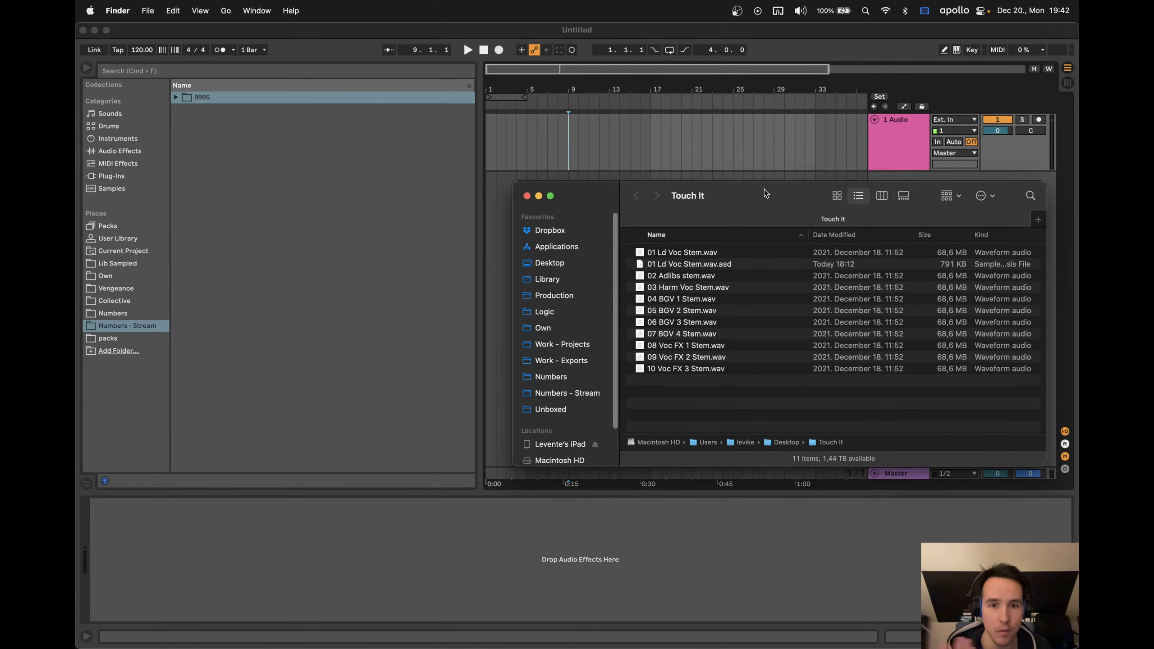
drag(765, 189, 425, 354)
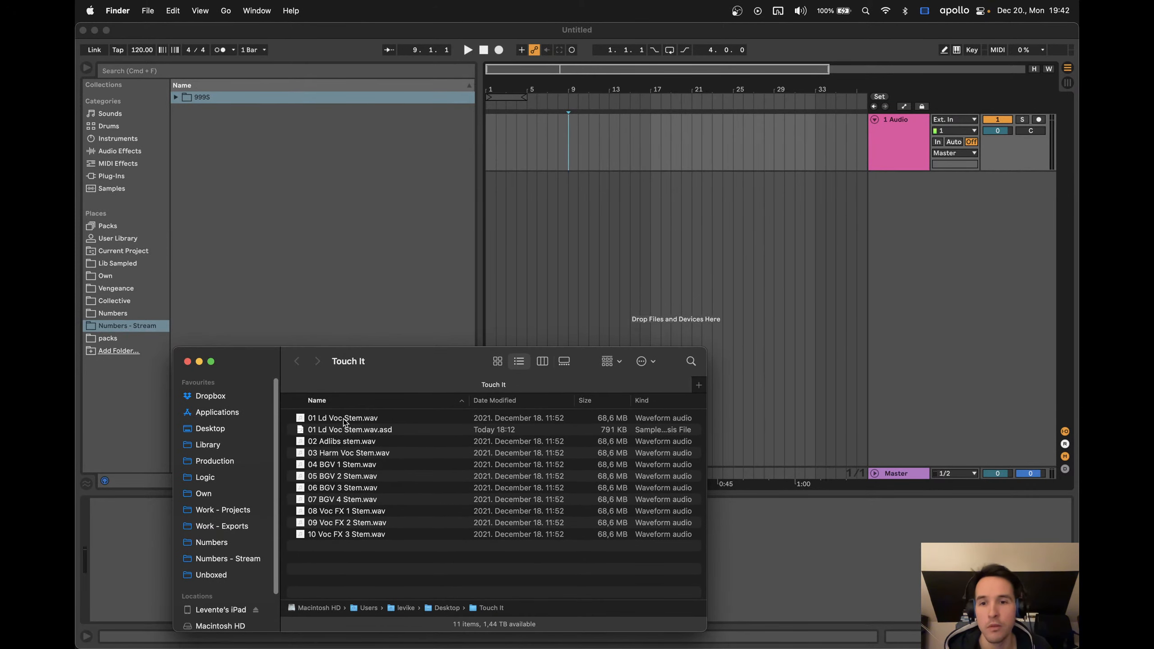
Import 01 Ld Voc Stem.wav onto the first audio track at bar 9 and open its clip settings
drag(329, 422, 570, 154)
click(594, 120)
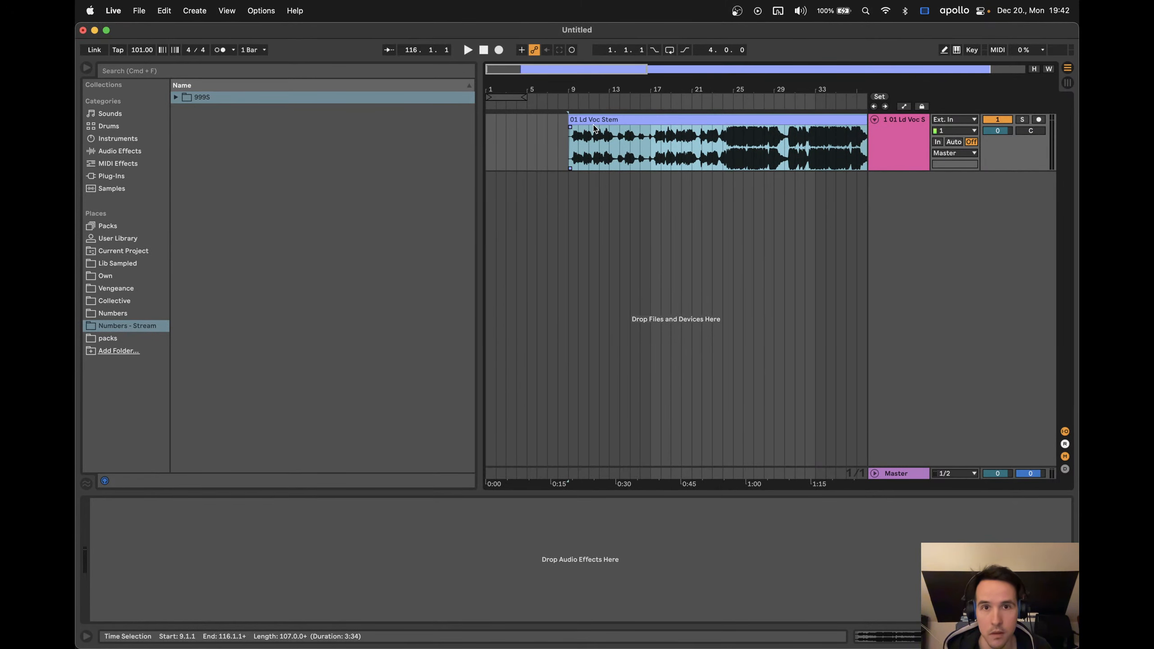
double_click(595, 119)
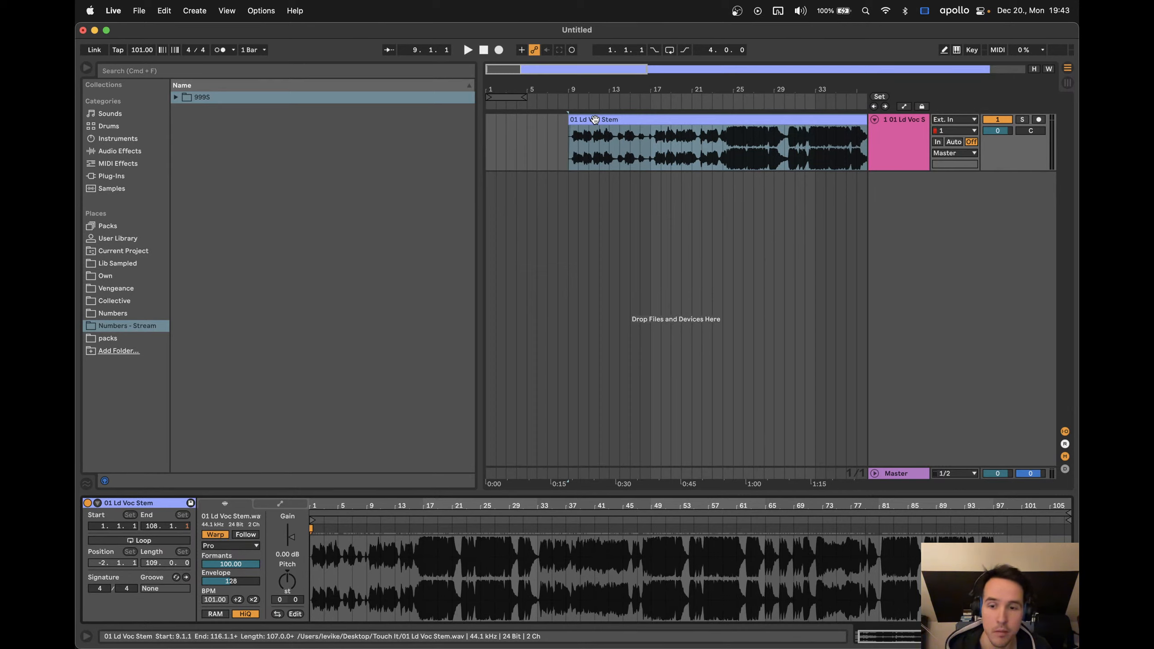
Set the project tempo to 124 BPM and place the insert marker at bar 17 of the vocal clip
click(139, 50)
text(124)
key(Return)
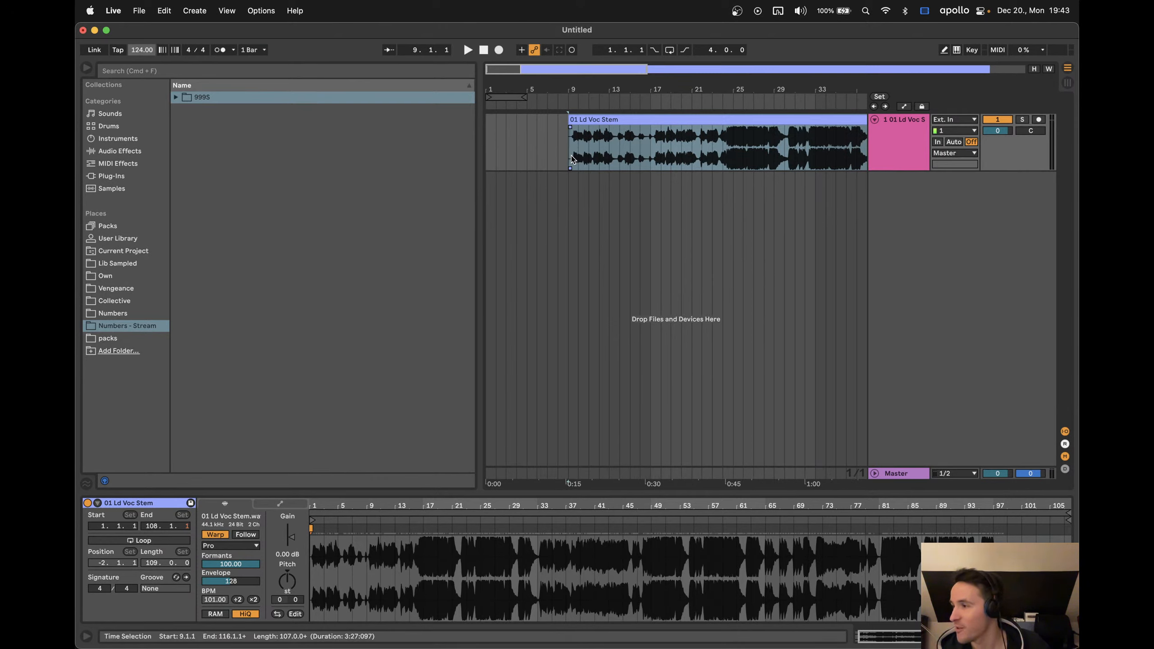
click(636, 140)
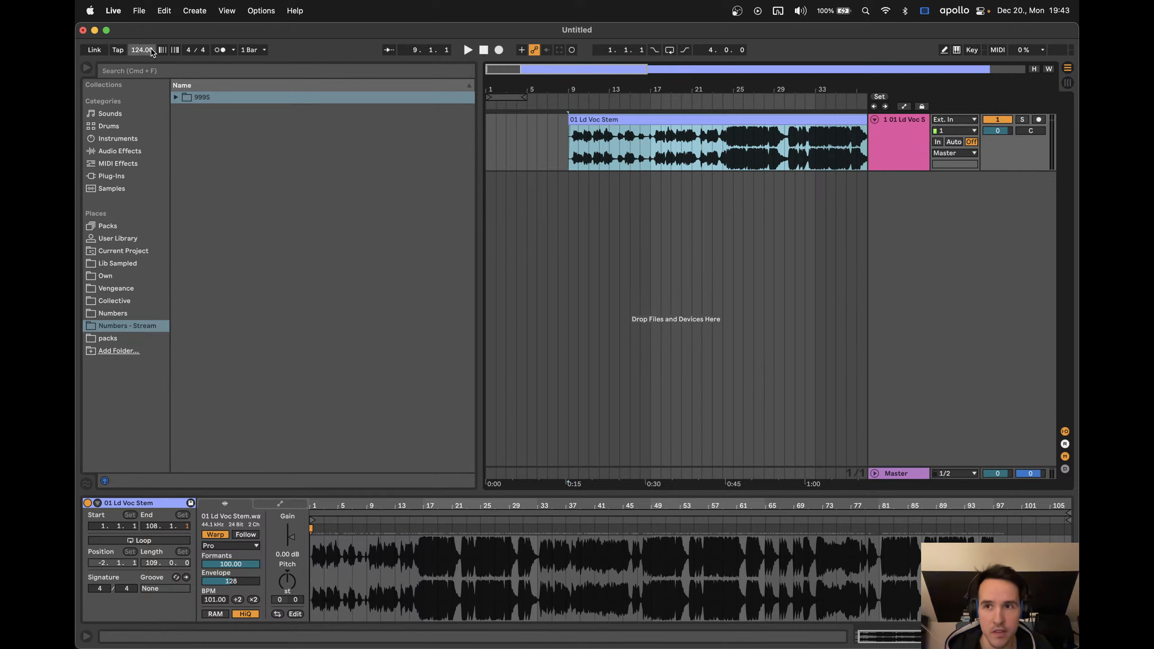
click(648, 168)
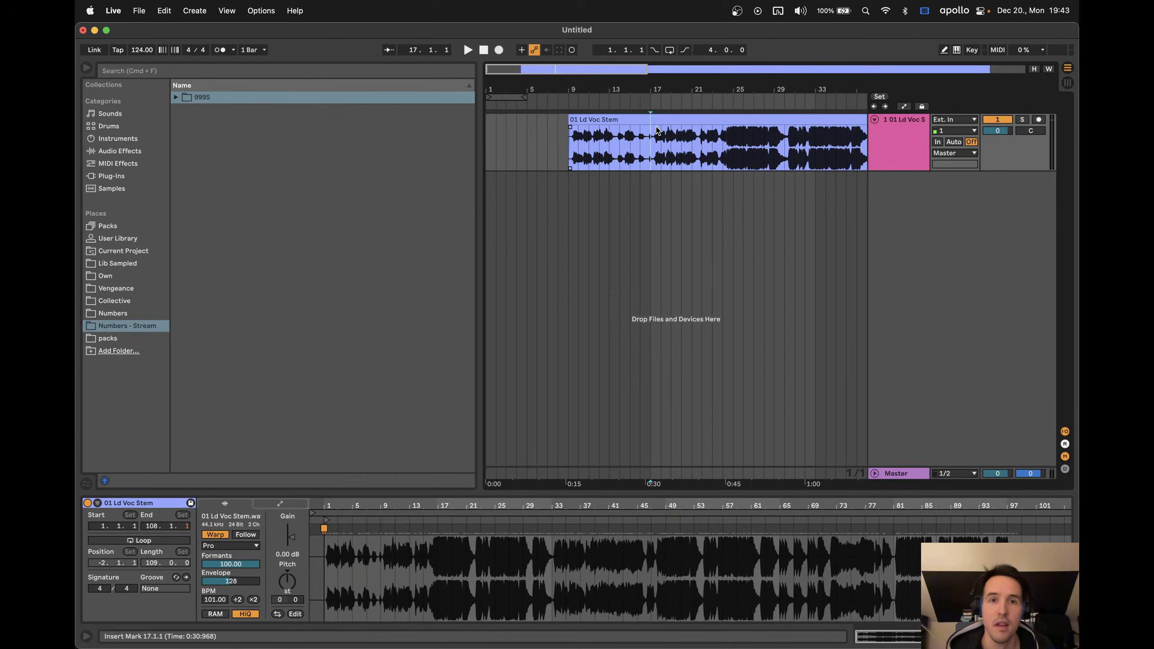
Lower the vocal track's volume to -3.1 dB
click(613, 119)
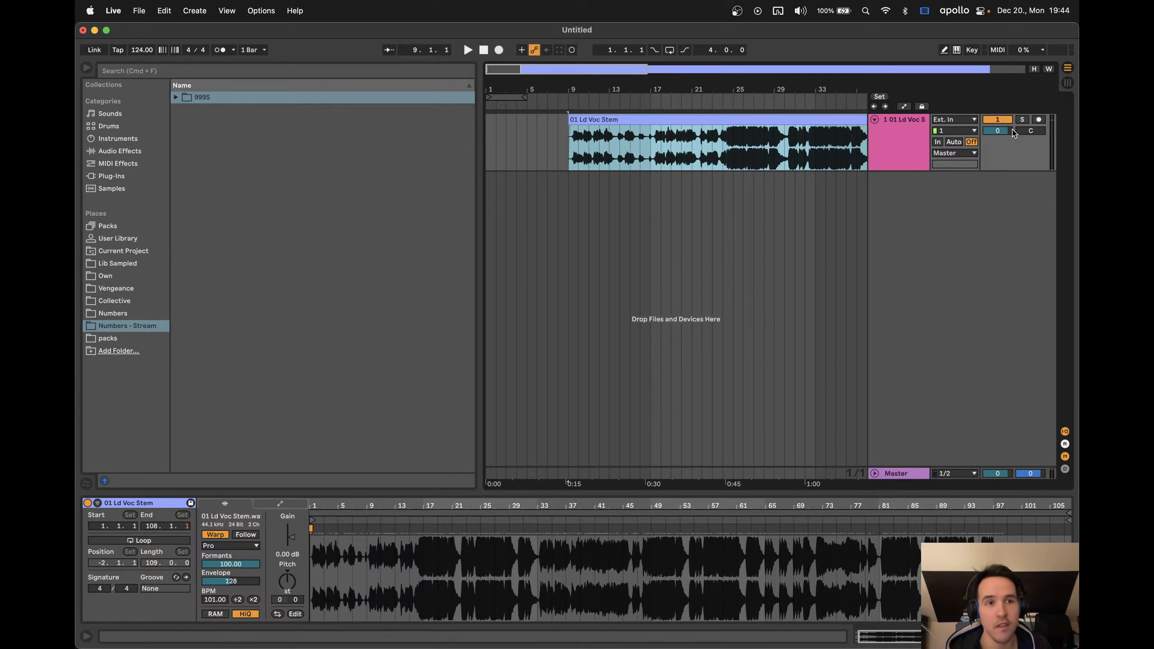
drag(997, 130, 997, 133)
Delete the silent tail of the lead vocal clip from bar 109 onward
scroll(667, 139, right, 3)
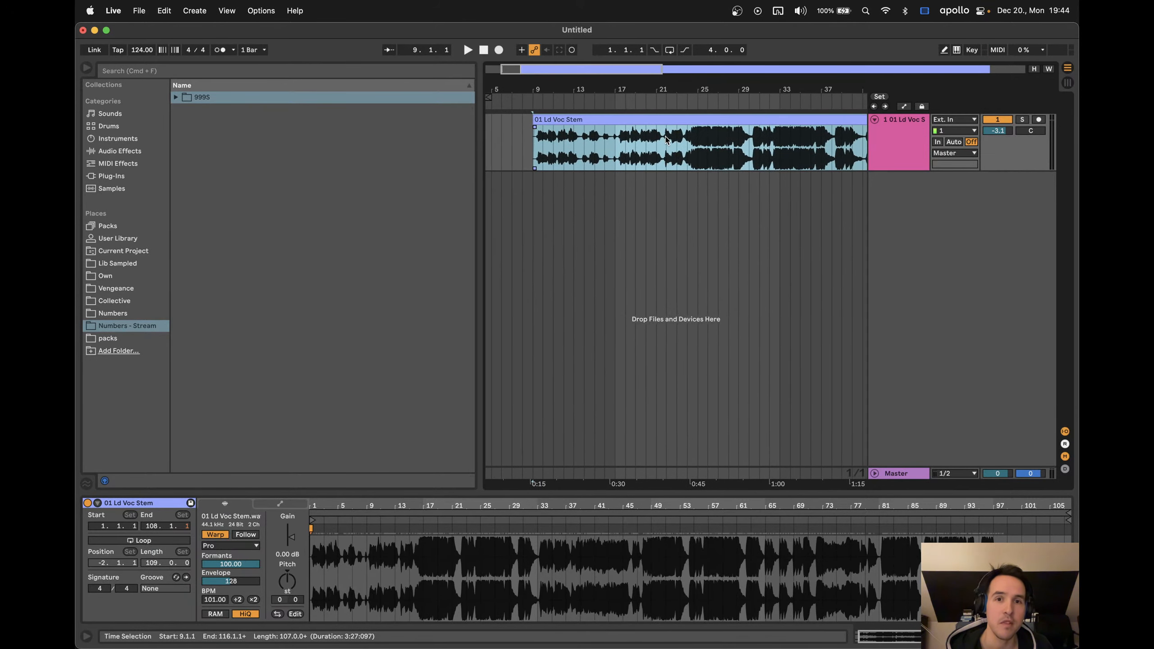
scroll(666, 139, right, 2)
drag(591, 67, 590, 33)
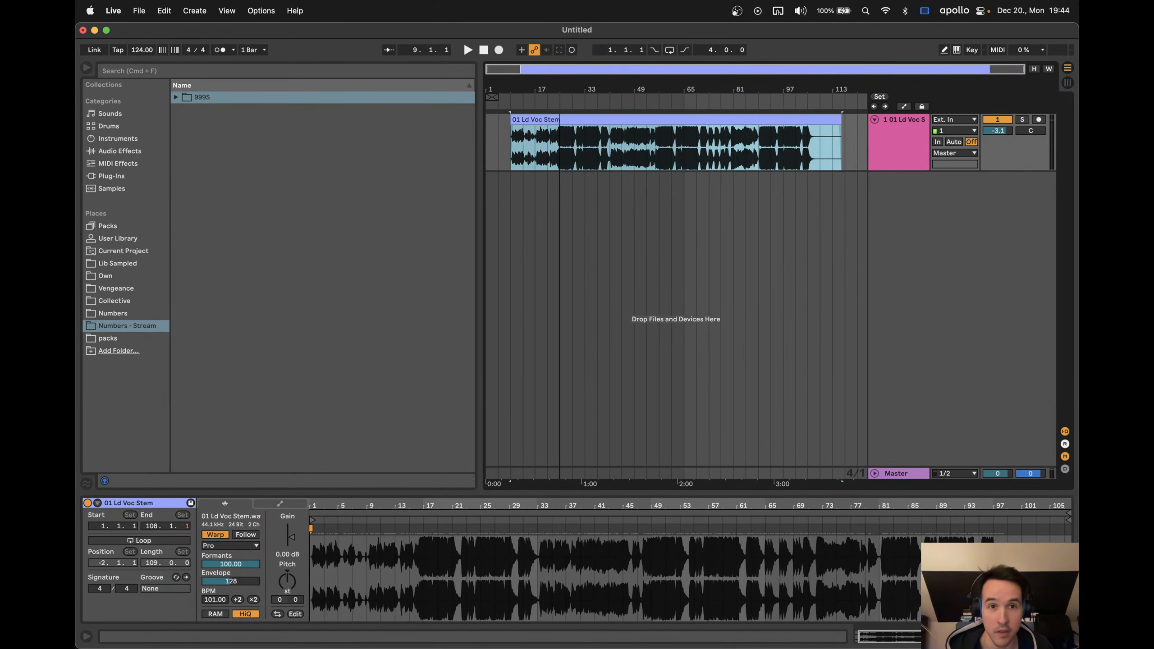
click(853, 160)
drag(855, 151, 821, 200)
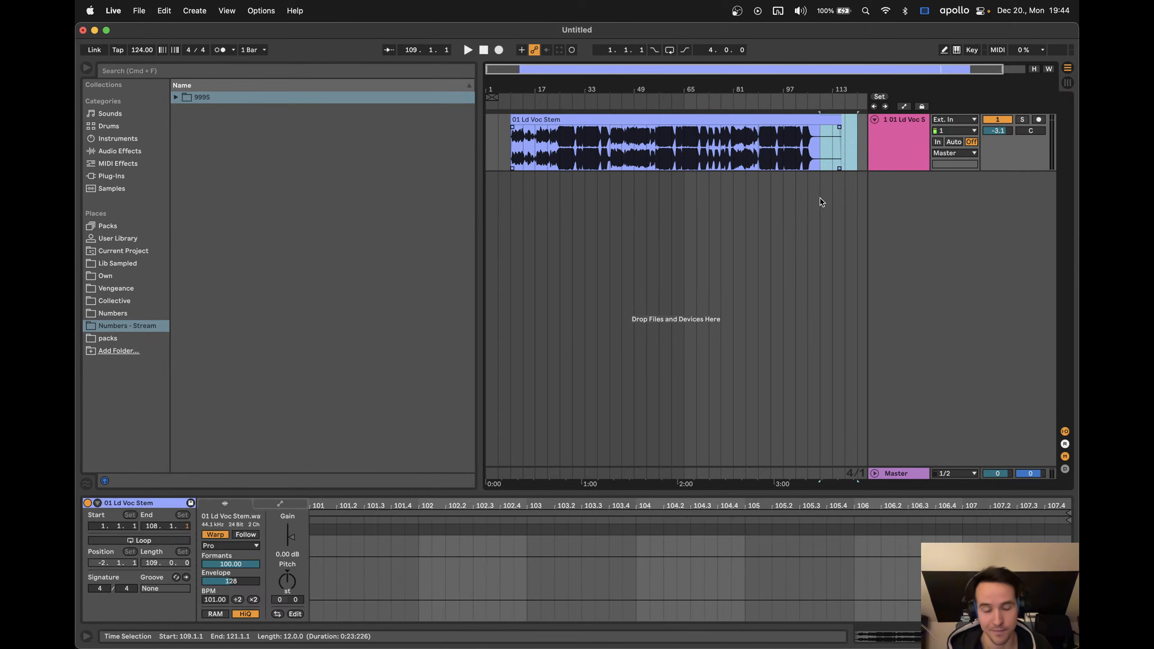
key(Delete)
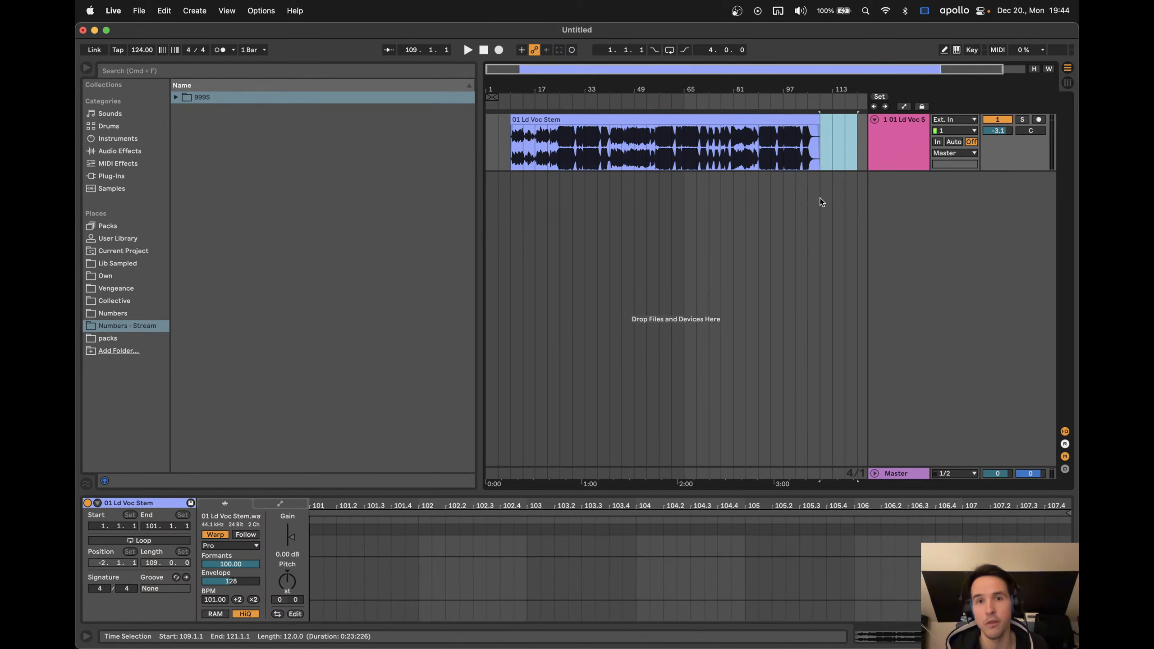
Reduce the lead vocal clip's gain to -3.10 dB and place the insert marker at bar 25
click(557, 120)
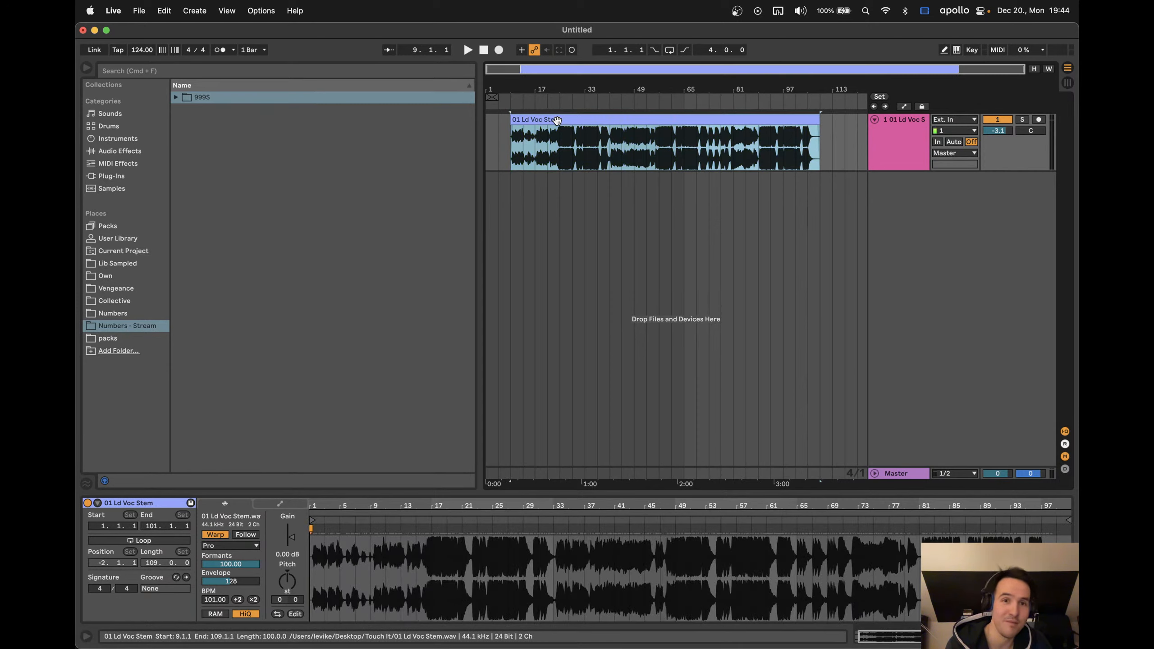
drag(293, 540, 293, 557)
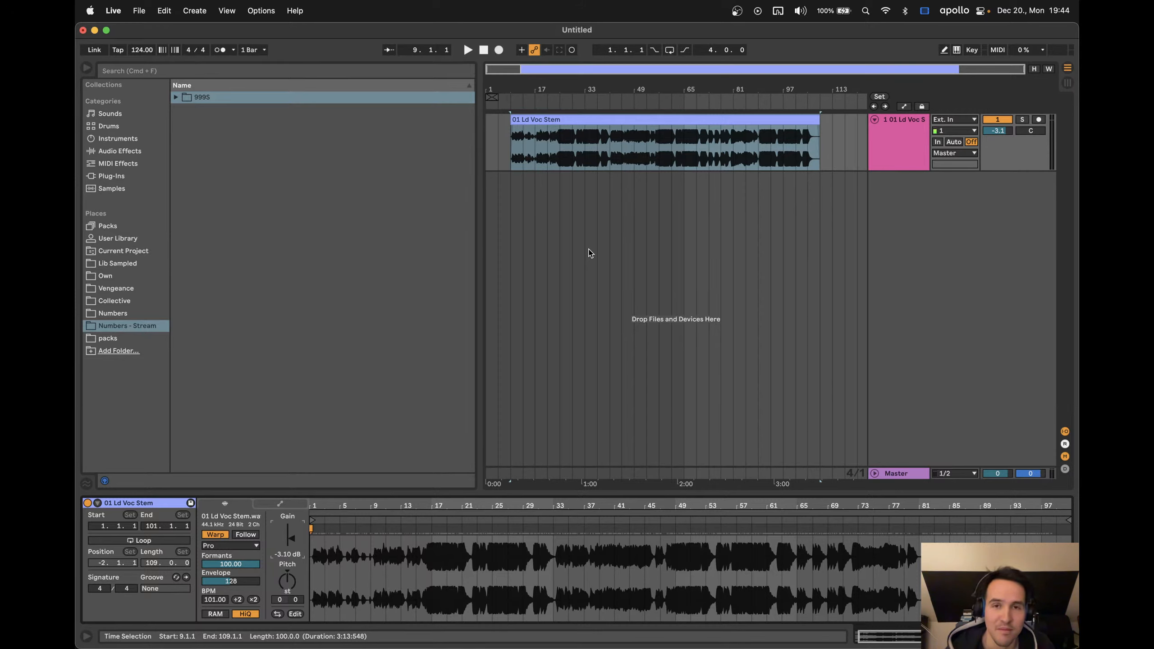
mouse_move(523, 68)
mouse_down()
mouse_move(523, 82)
mouse_move(524, 68)
mouse_up()
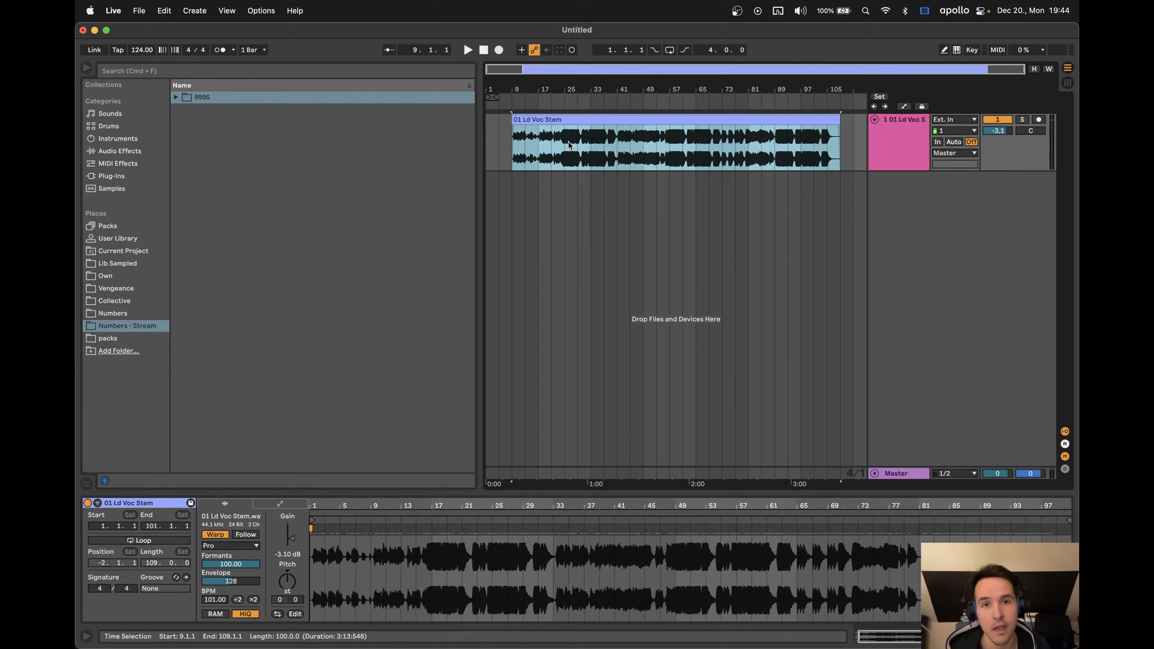
click(562, 155)
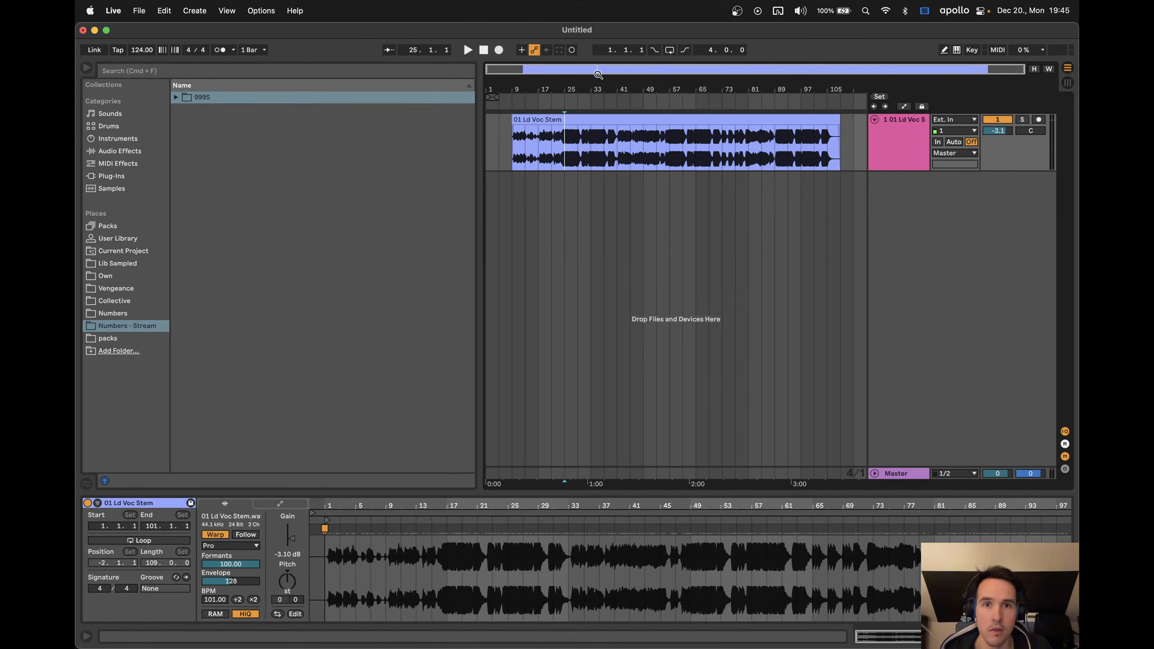
Select the lead vocal clip and set the project tempo to 101 BPM
mouse_move(594, 119)
mouse_down()
mouse_move(564, 119)
mouse_move(594, 119)
mouse_up()
click(593, 119)
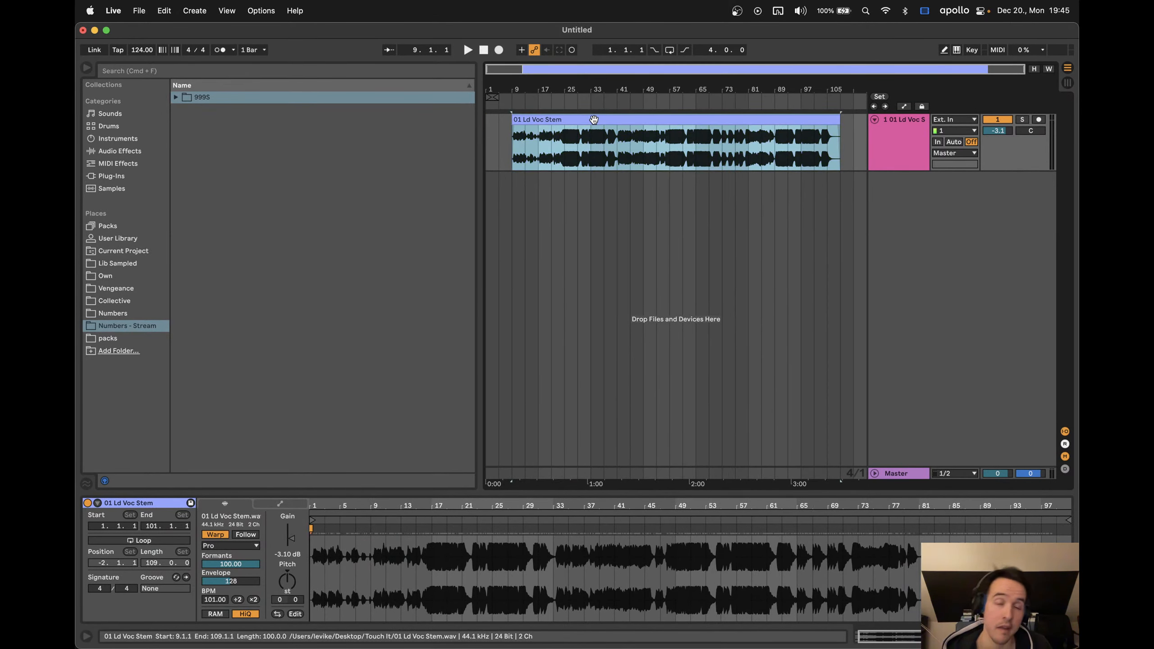
click(140, 51)
text(101)
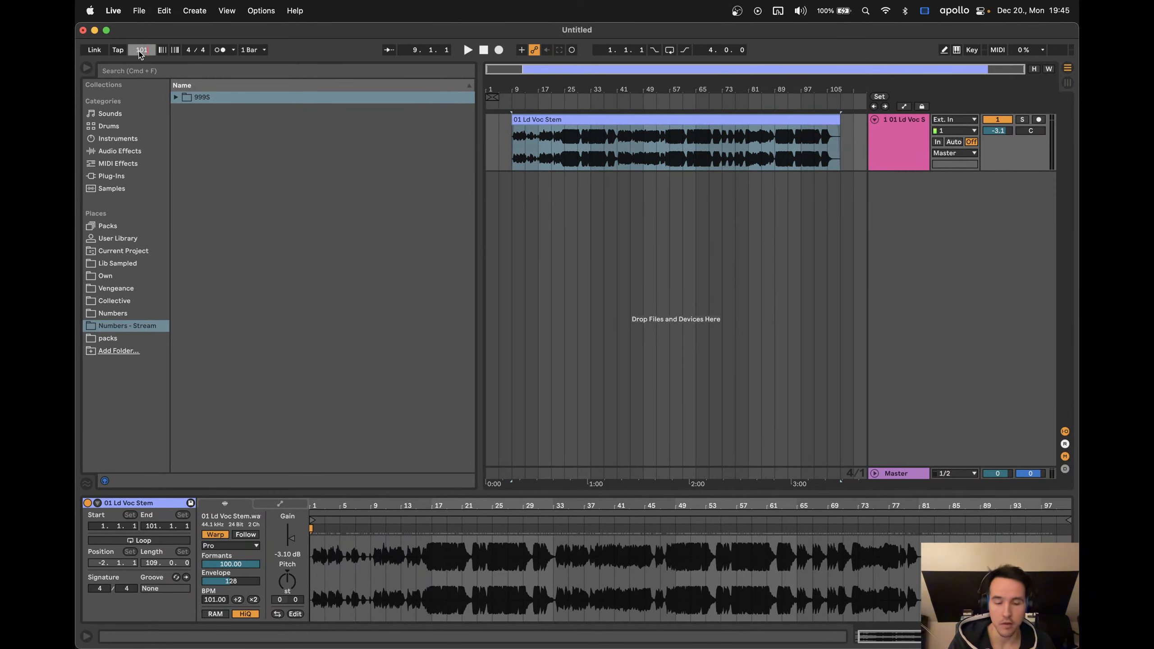
key(Return)
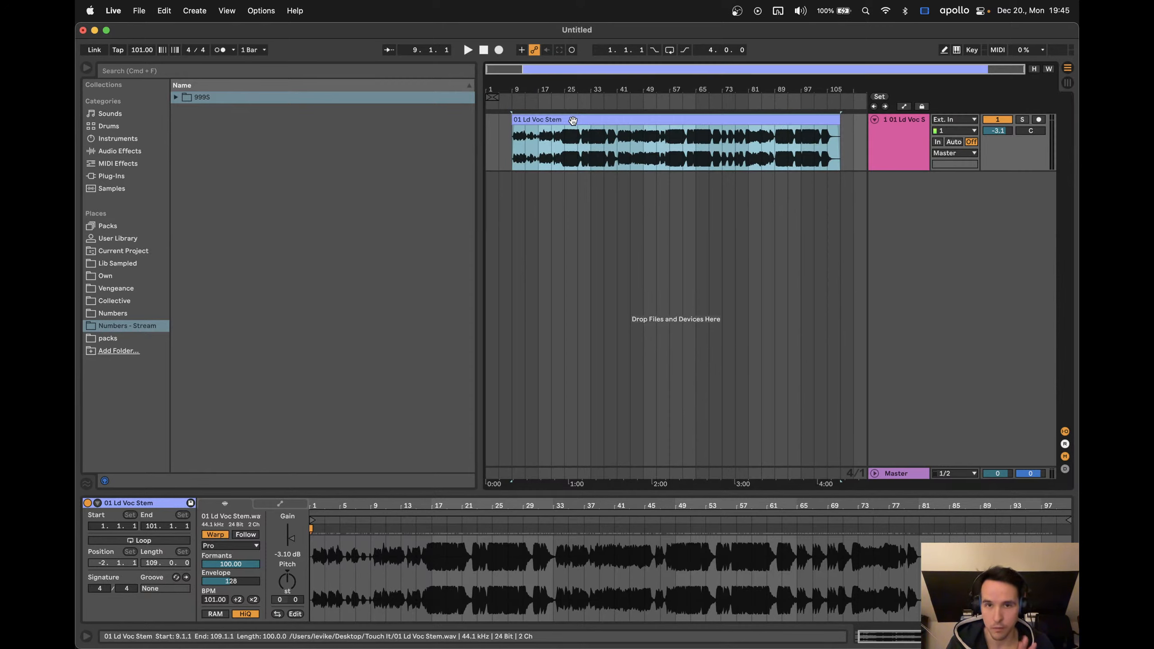
Turn warping off for the lead vocal clip and switch it back on
click(224, 536)
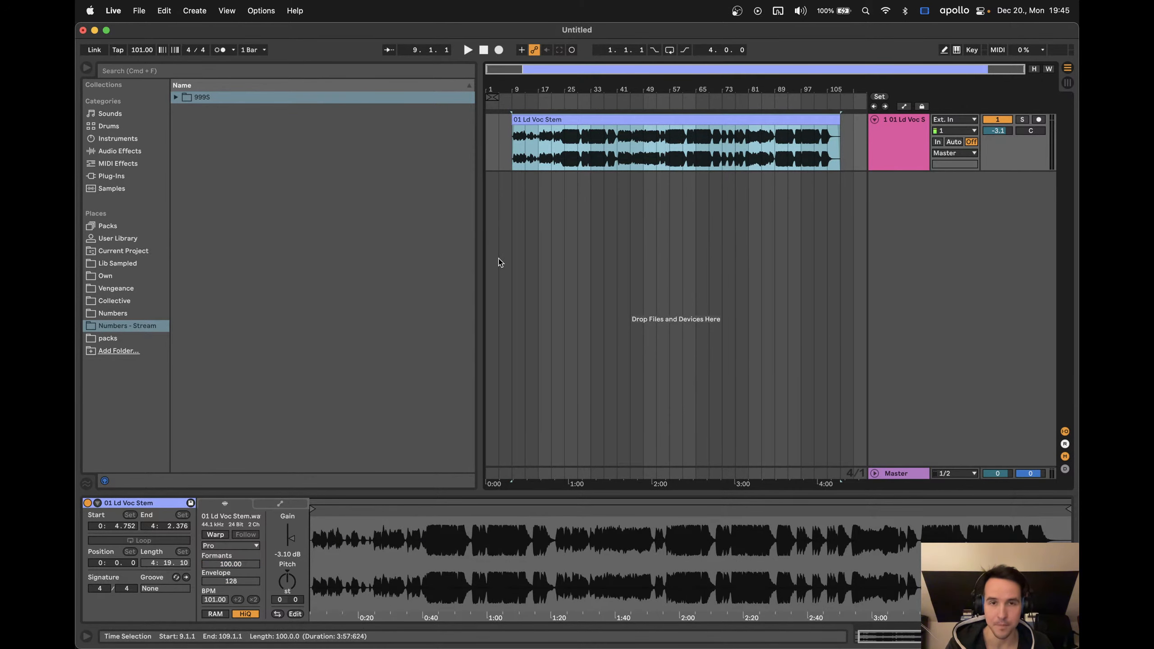
click(595, 123)
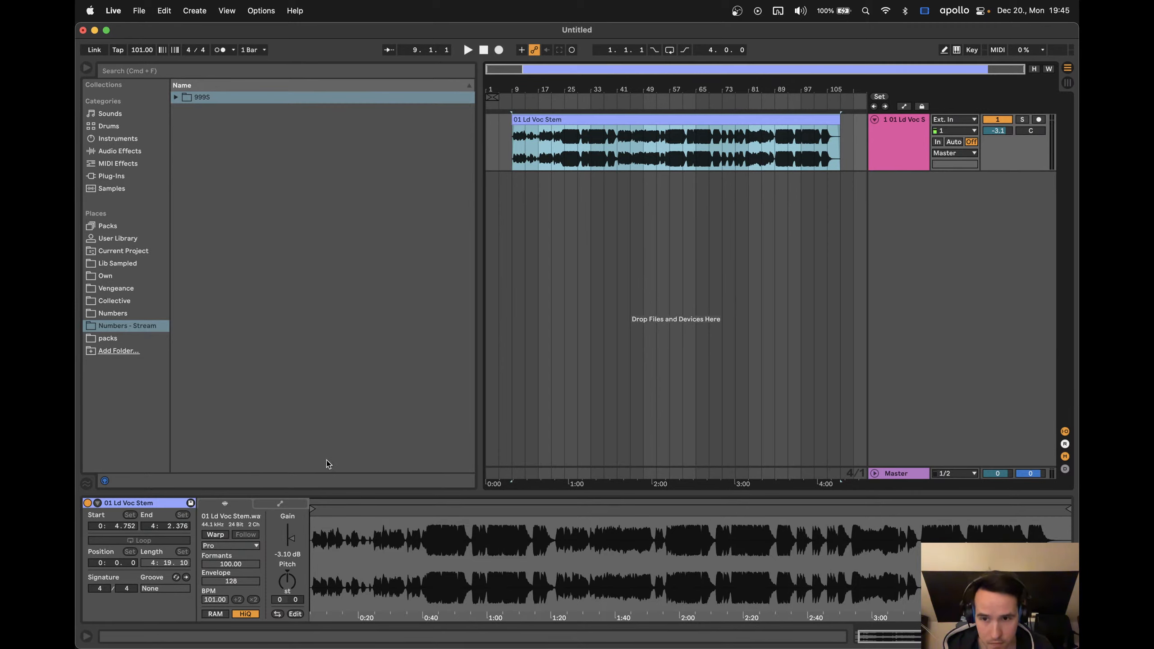
click(216, 535)
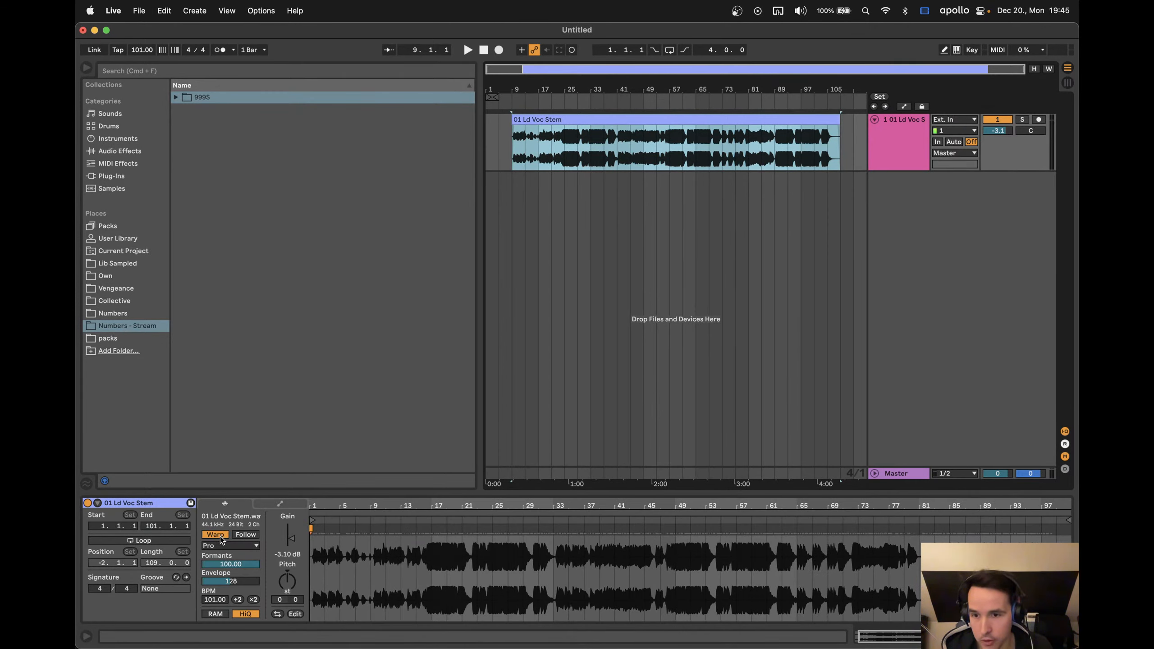
Reduce the lead vocal clip's gain to -4.05 dB
click(292, 541)
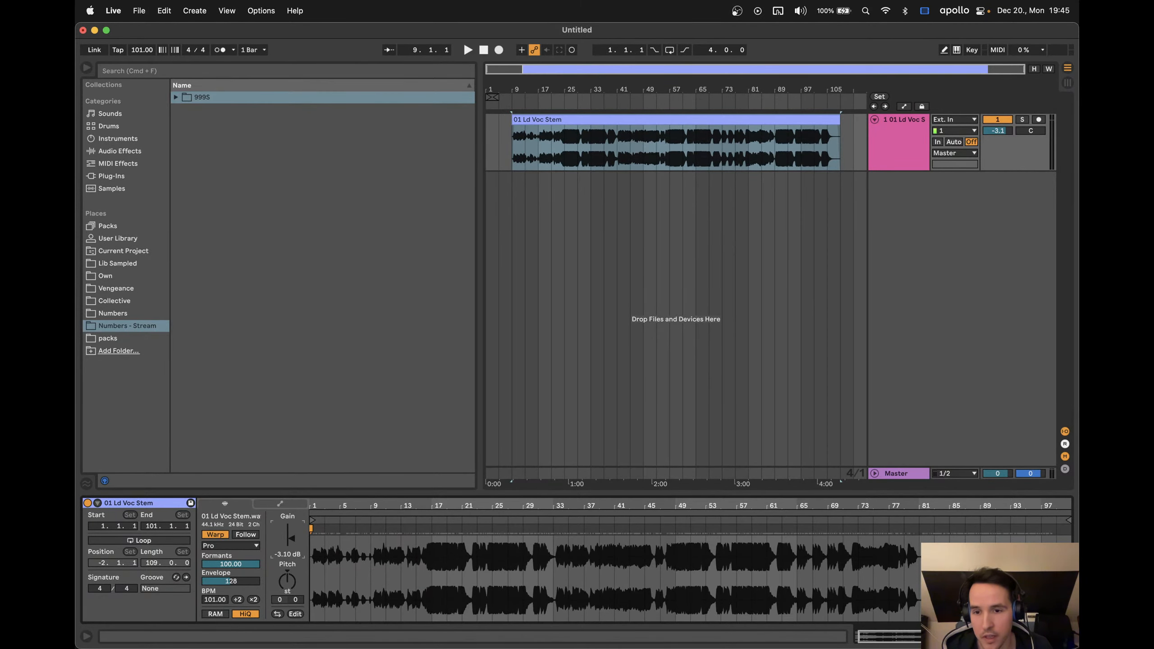
drag(292, 541, 294, 545)
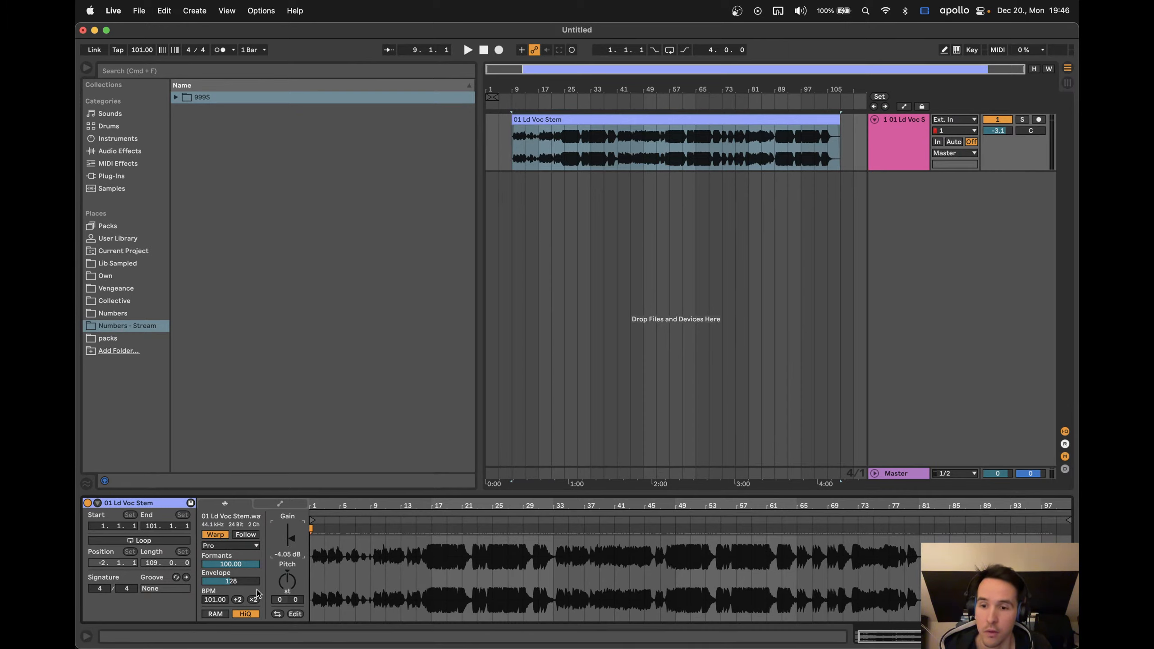
click(213, 600)
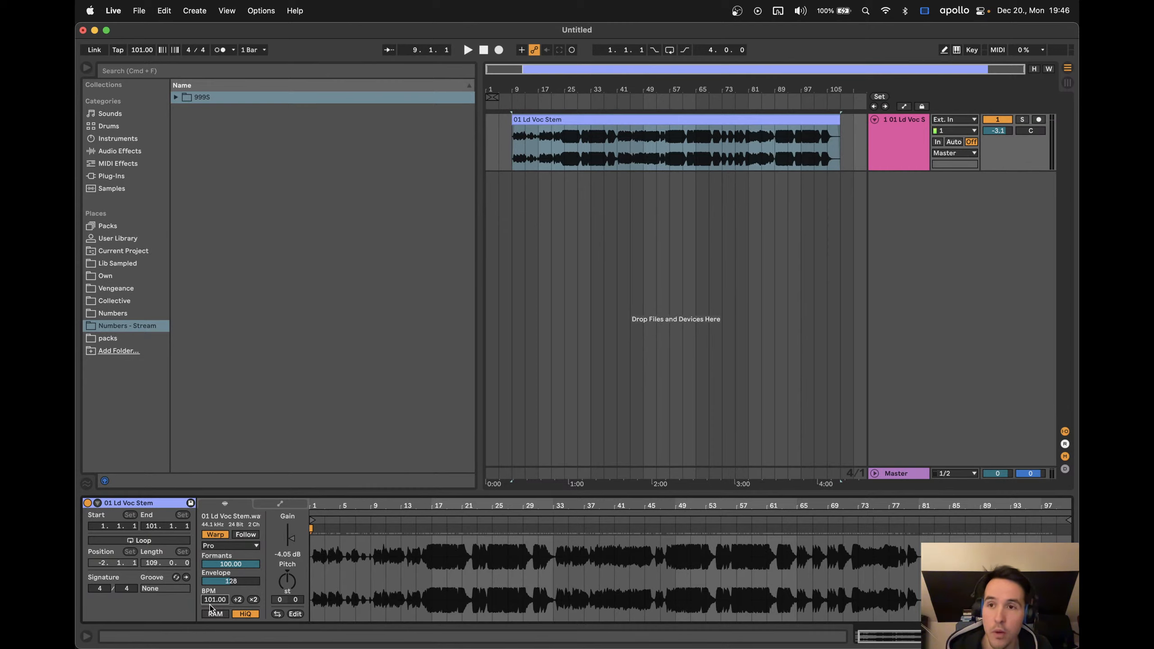
Return the project tempo to 124 BPM and place the insert marker at bar 17 of the vocal
click(588, 120)
click(137, 52)
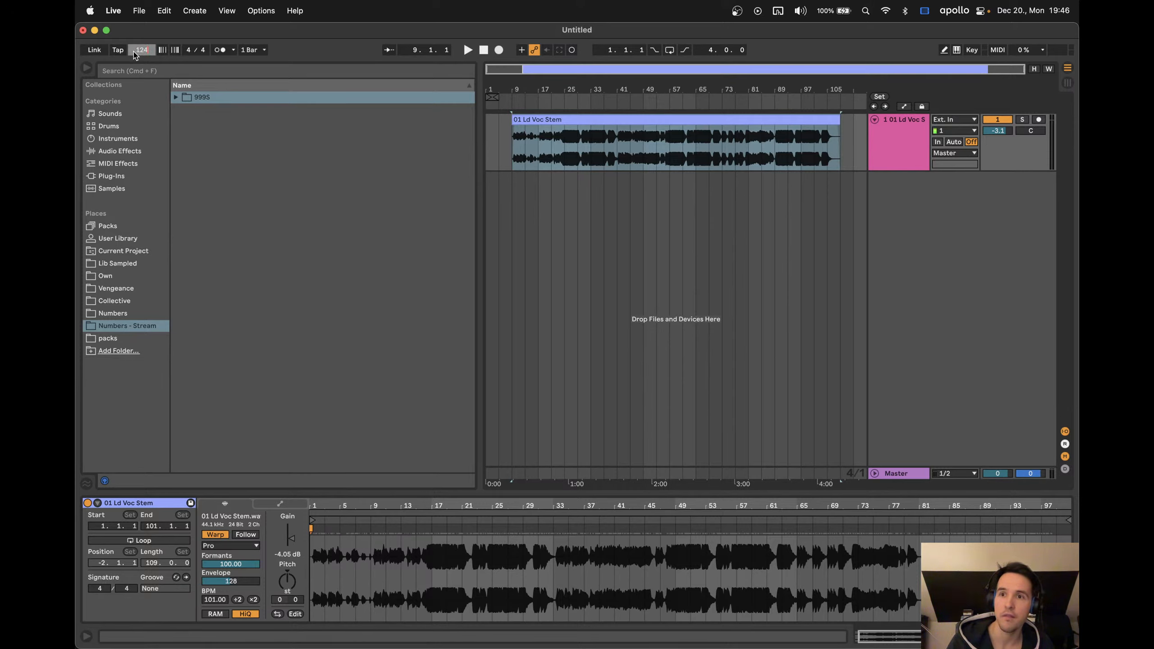
text(124)
key(Return)
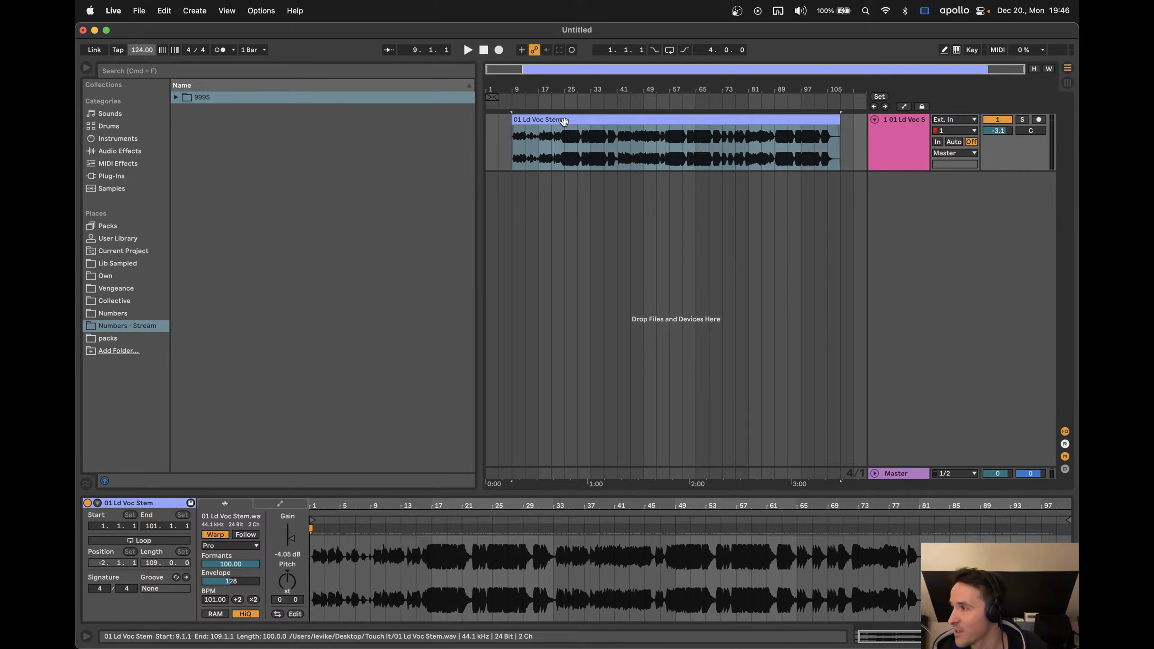
click(535, 164)
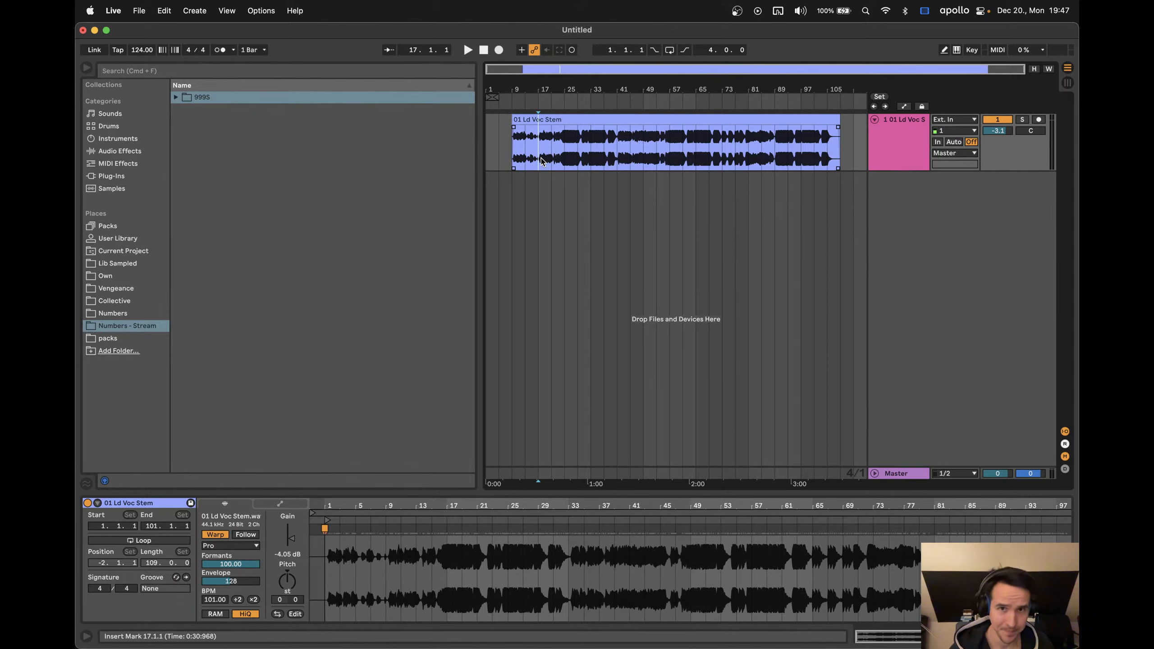
Select the whole lead vocal clip and lower its track volume to -4.5 dB
click(577, 116)
drag(997, 130, 997, 134)
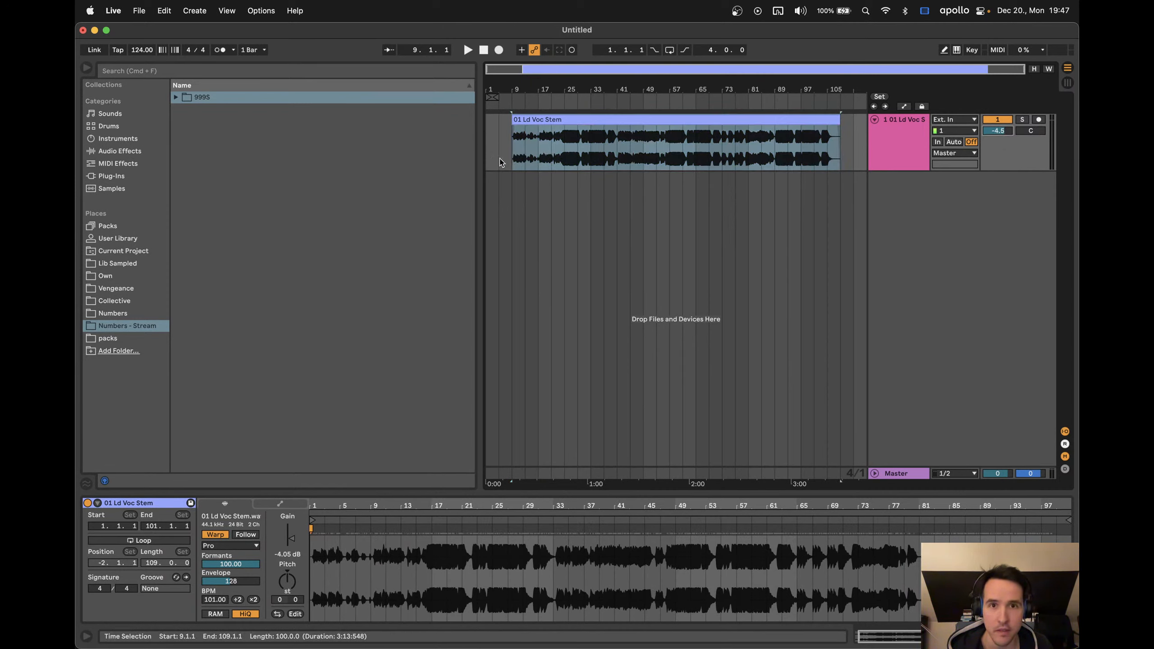
Play the lead vocal from bar 25
click(564, 164)
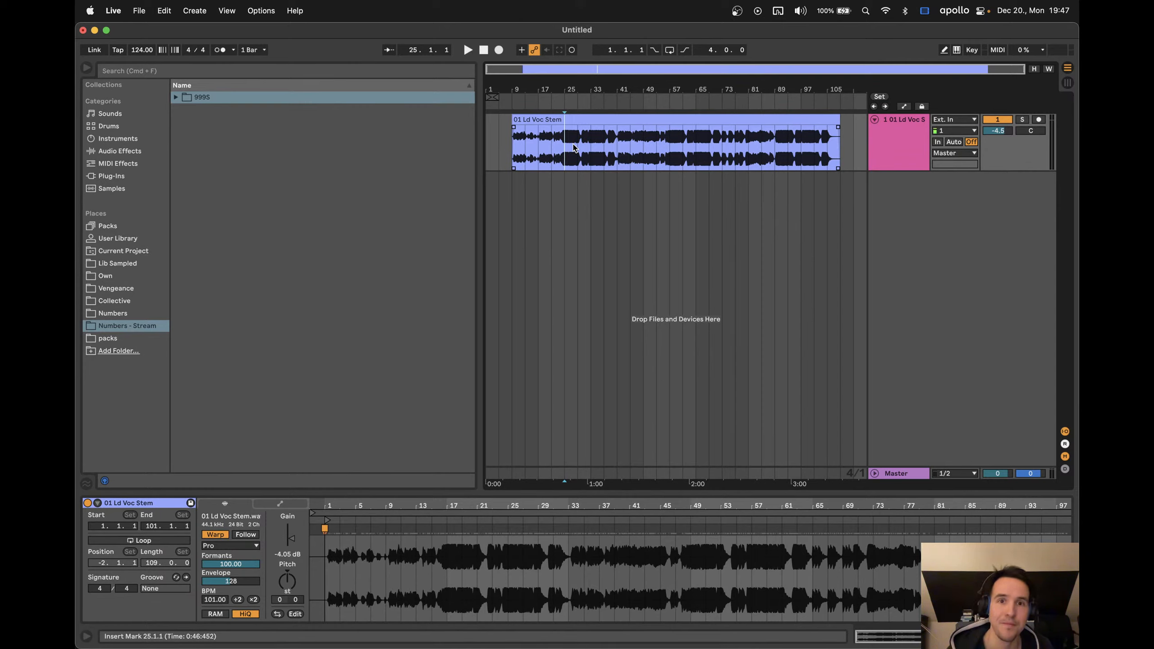
key(space)
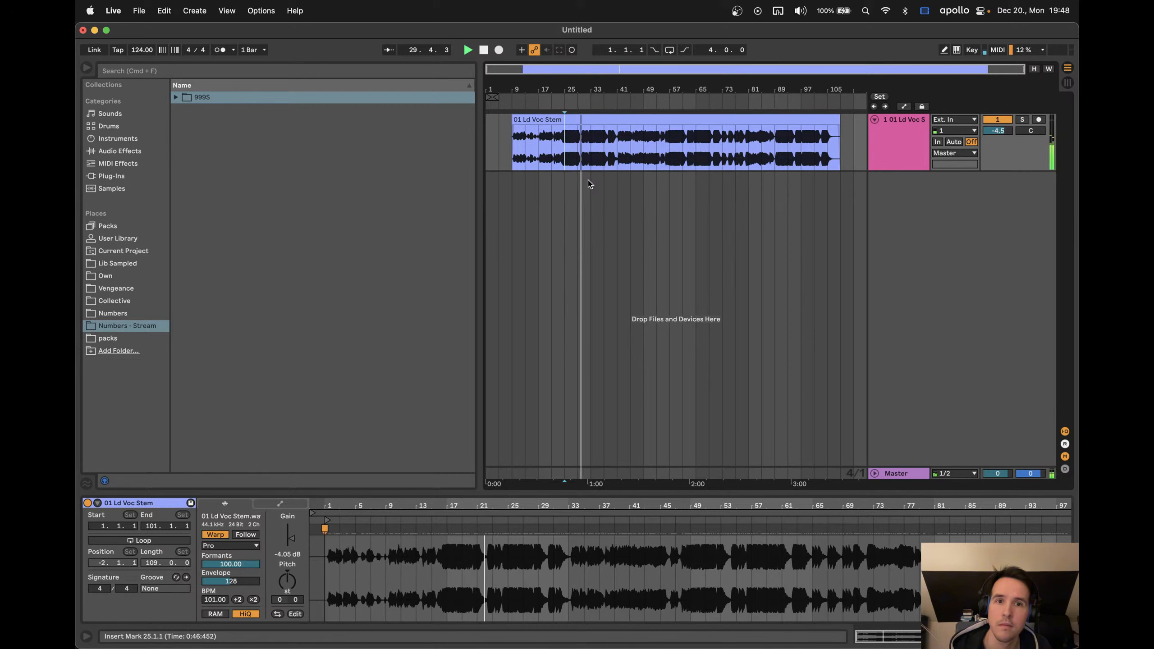
Stop playback, select the lead vocal clip and look over the Touch It stem files in Finder
key(space)
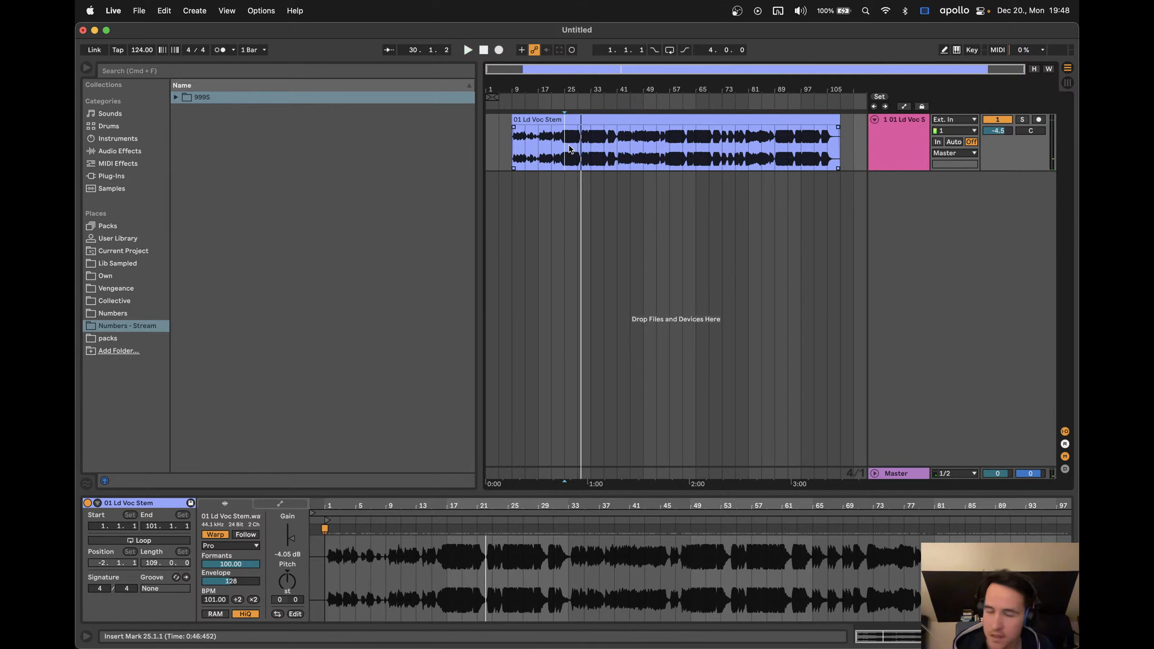
click(570, 121)
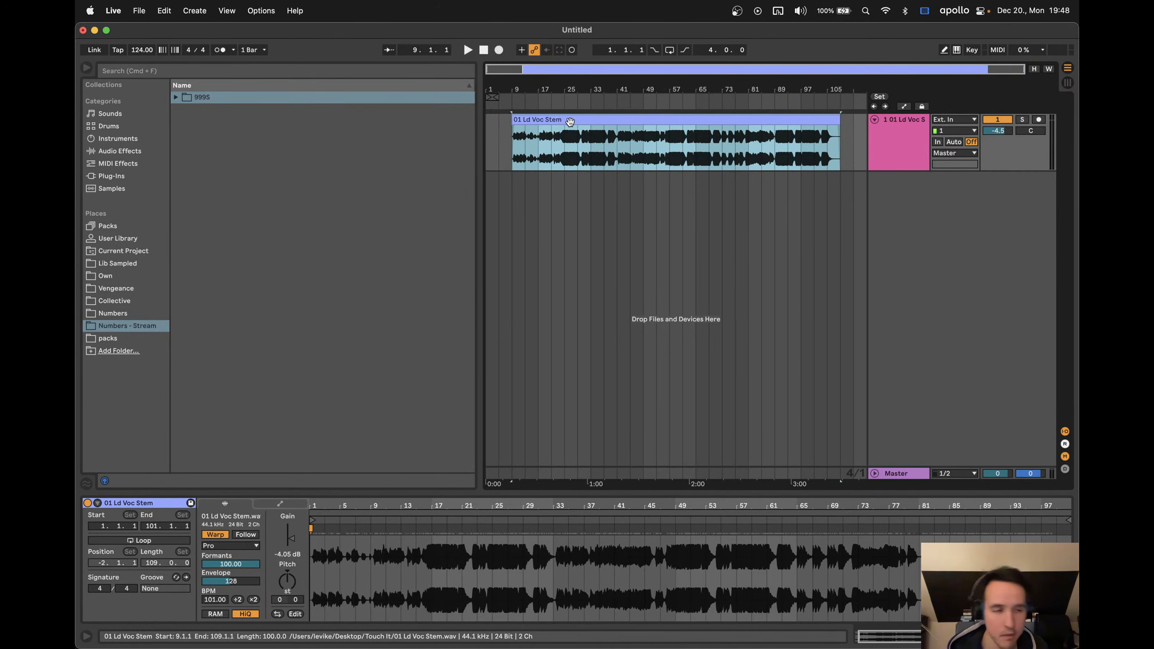
click(303, 625)
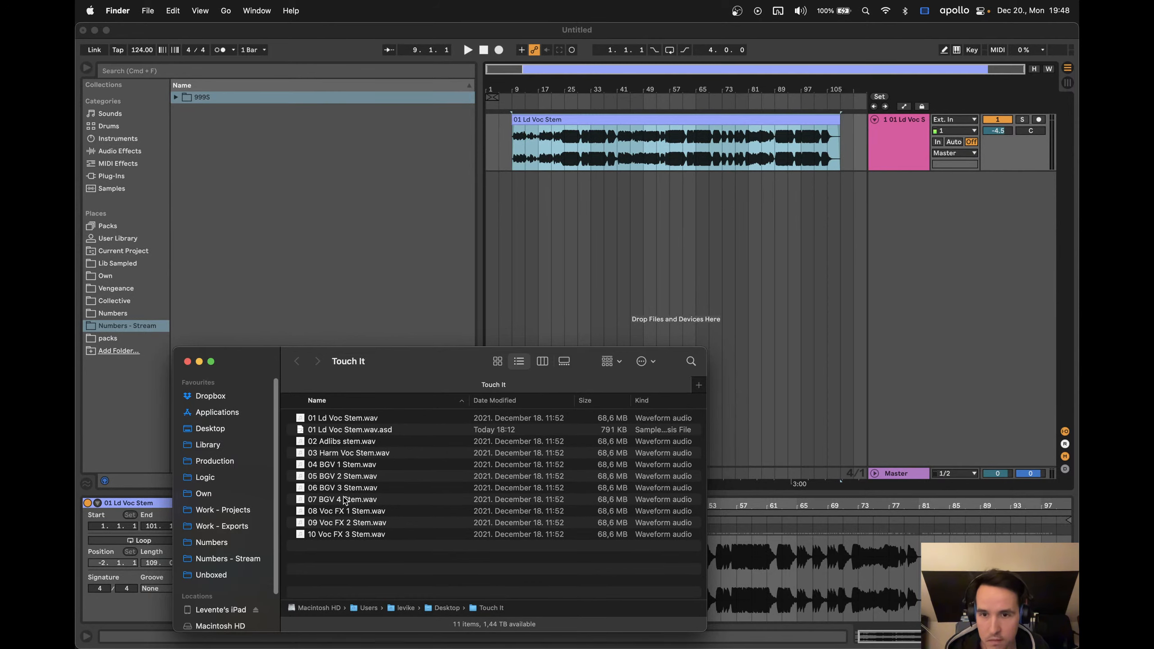
click(612, 146)
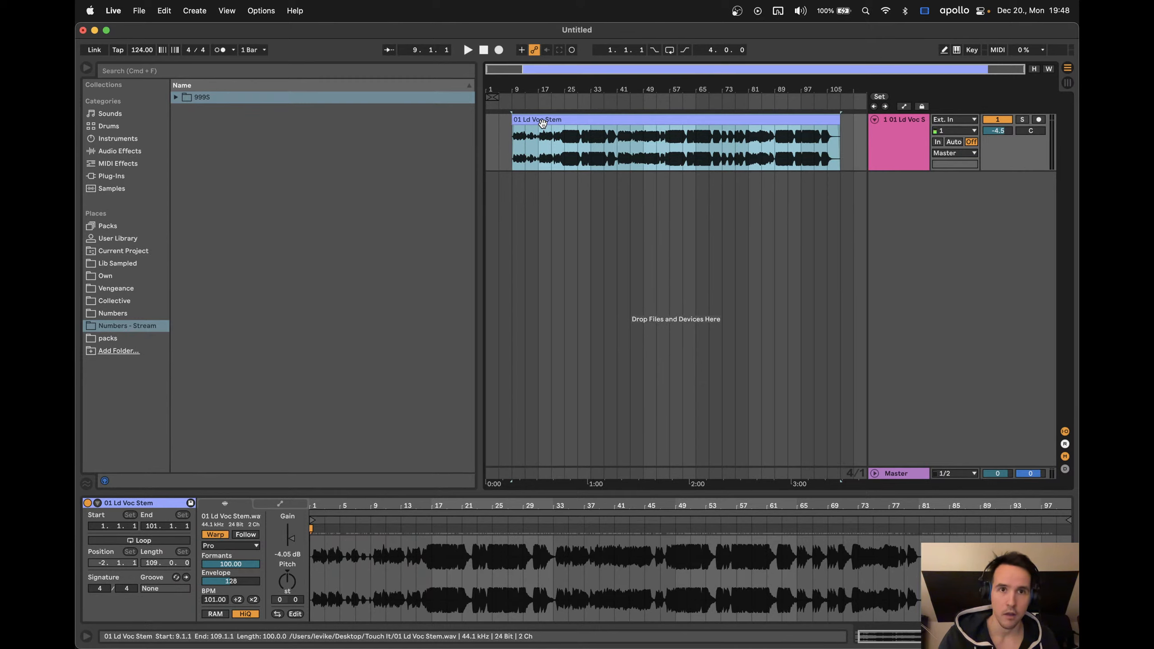
Play the lead vocal from bar 25 with the metronome on, stopping after a few bars
click(564, 157)
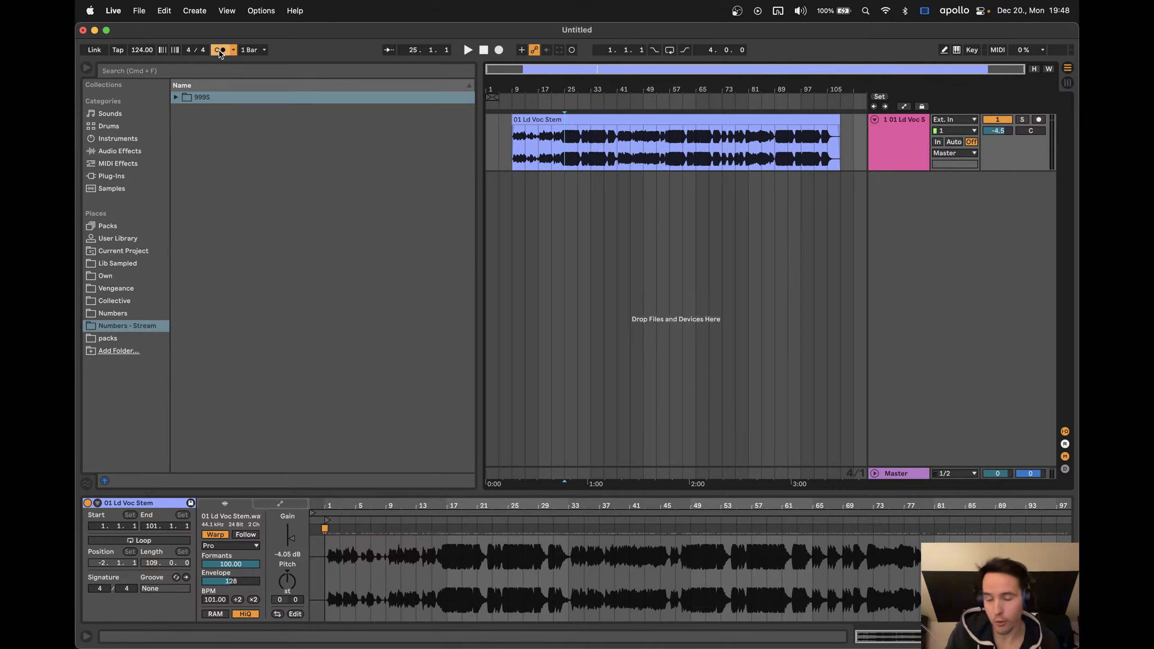
key(space)
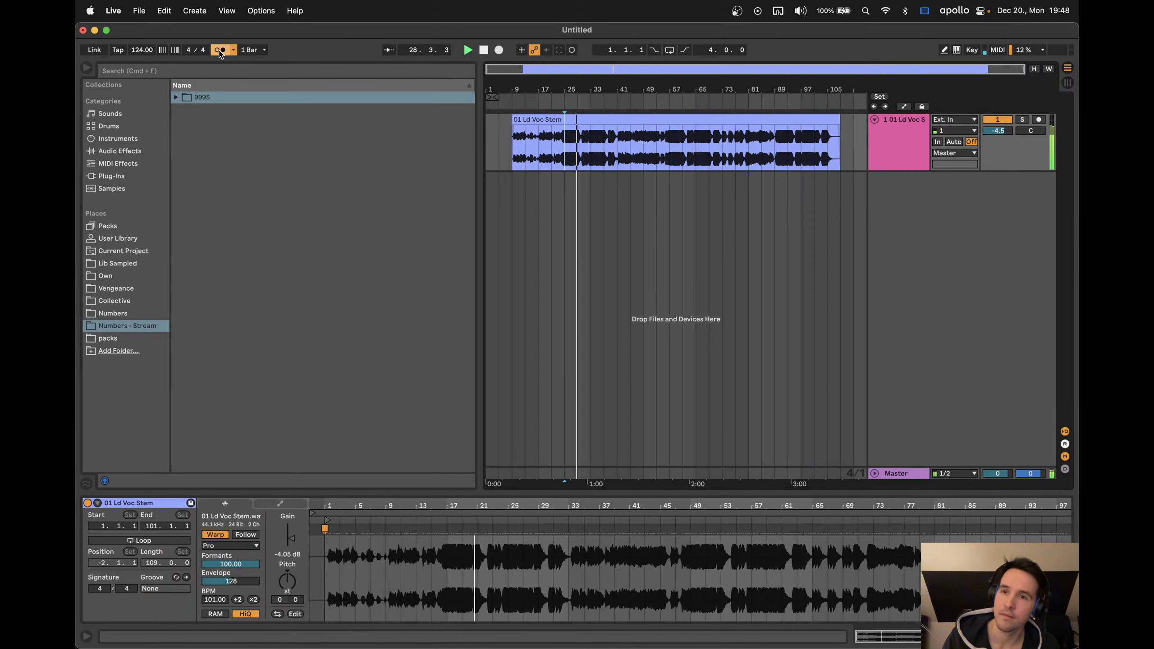
key(space)
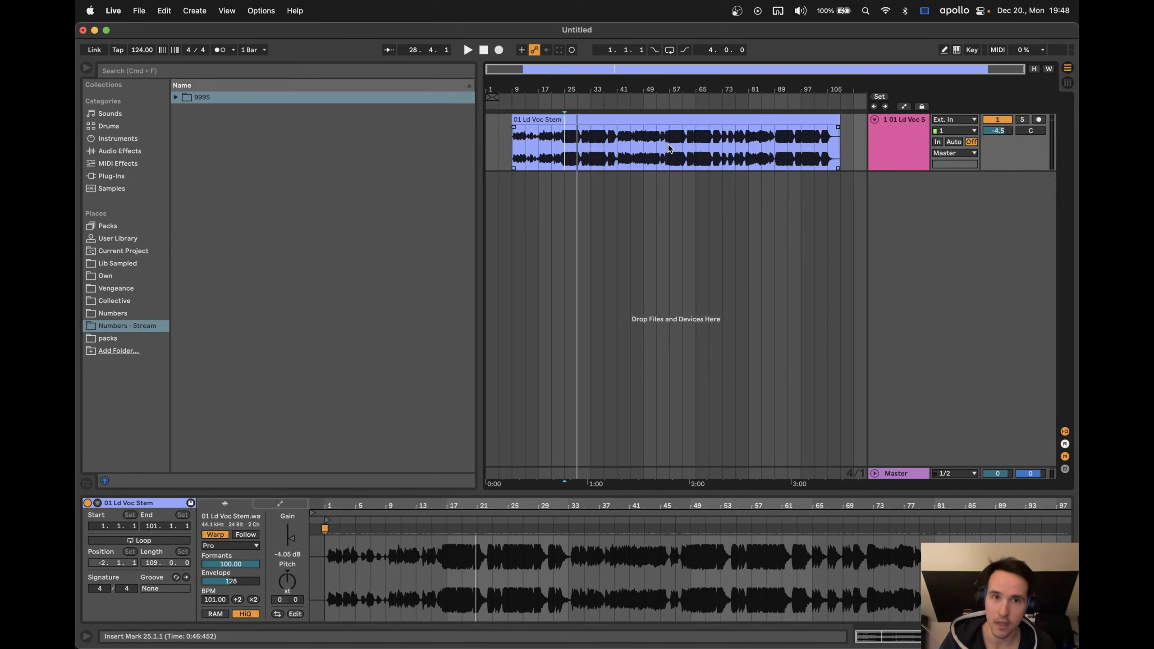
Try the Complex warp mode on the lead vocal clip and play it from bar 25
click(654, 124)
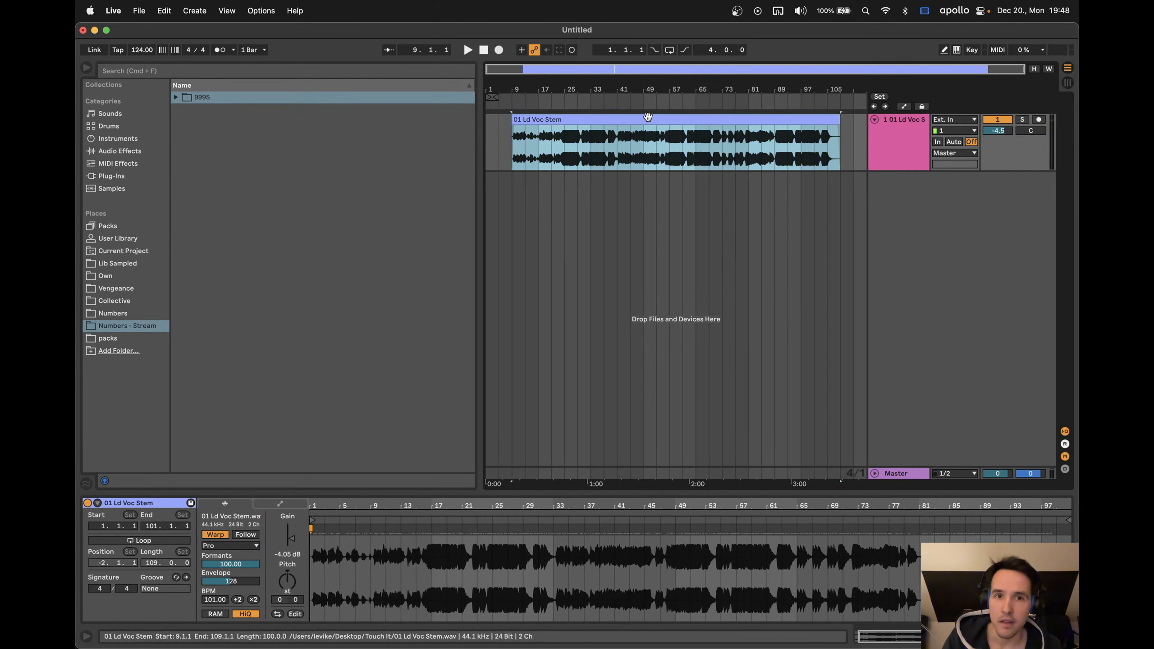
click(239, 544)
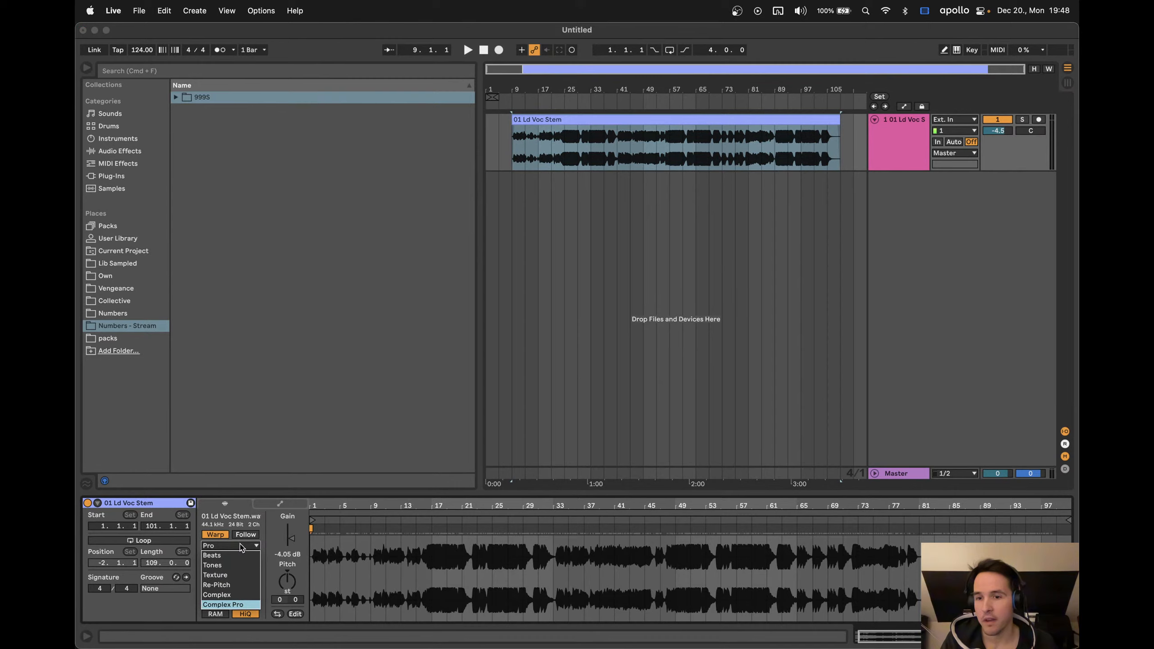
click(226, 595)
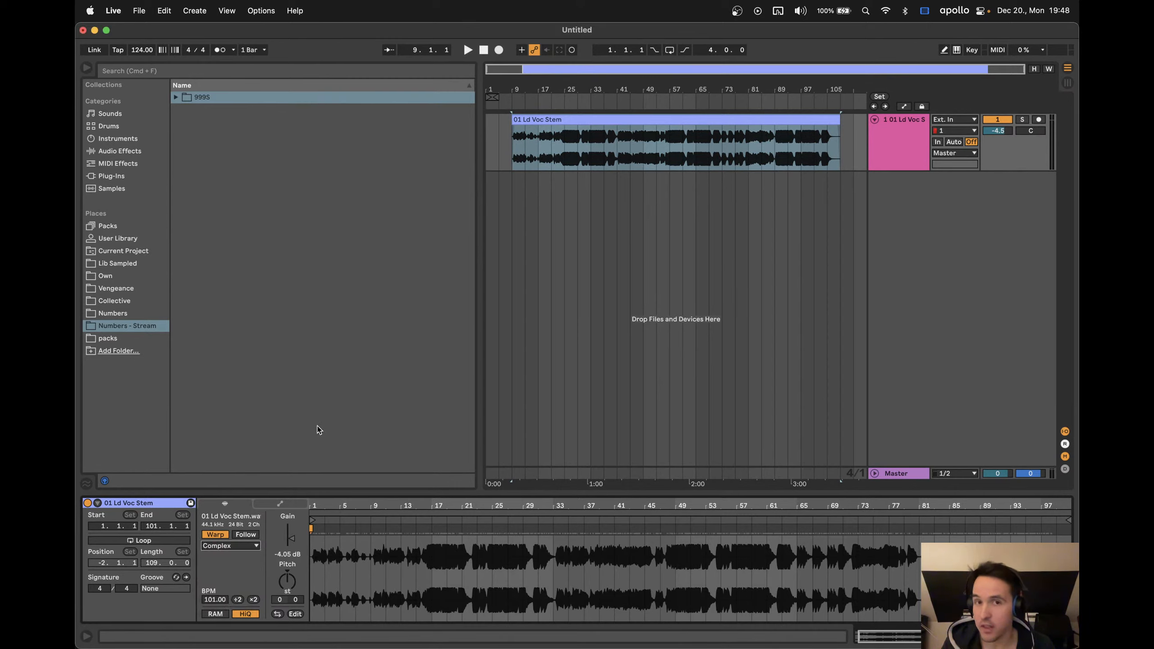
click(590, 165)
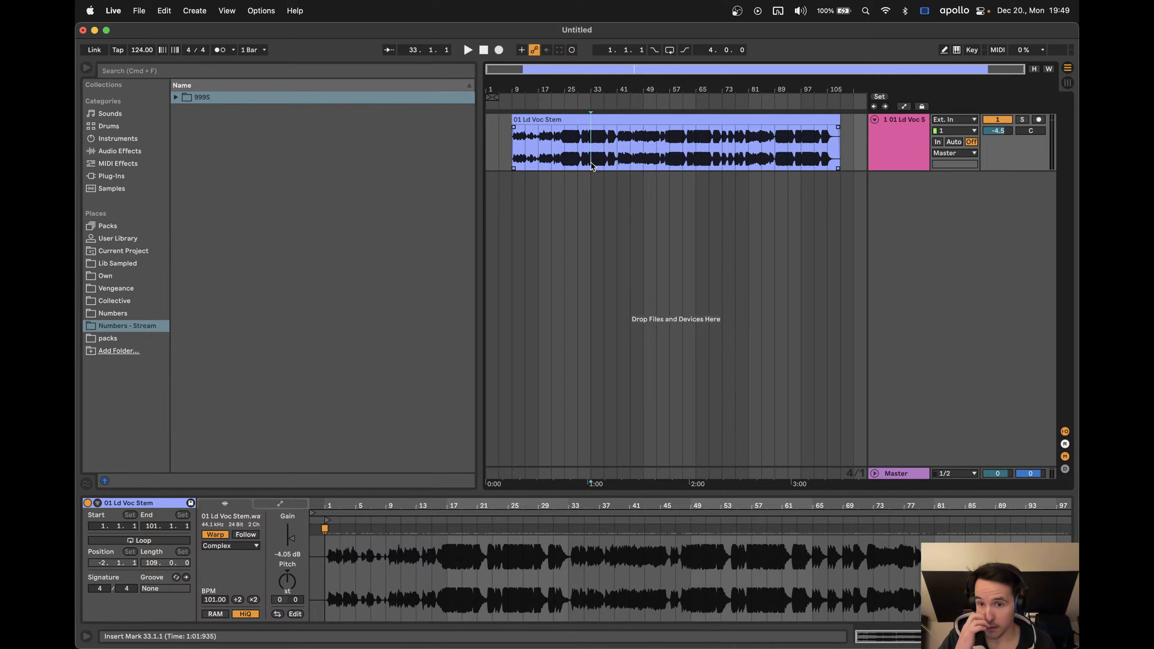
click(241, 547)
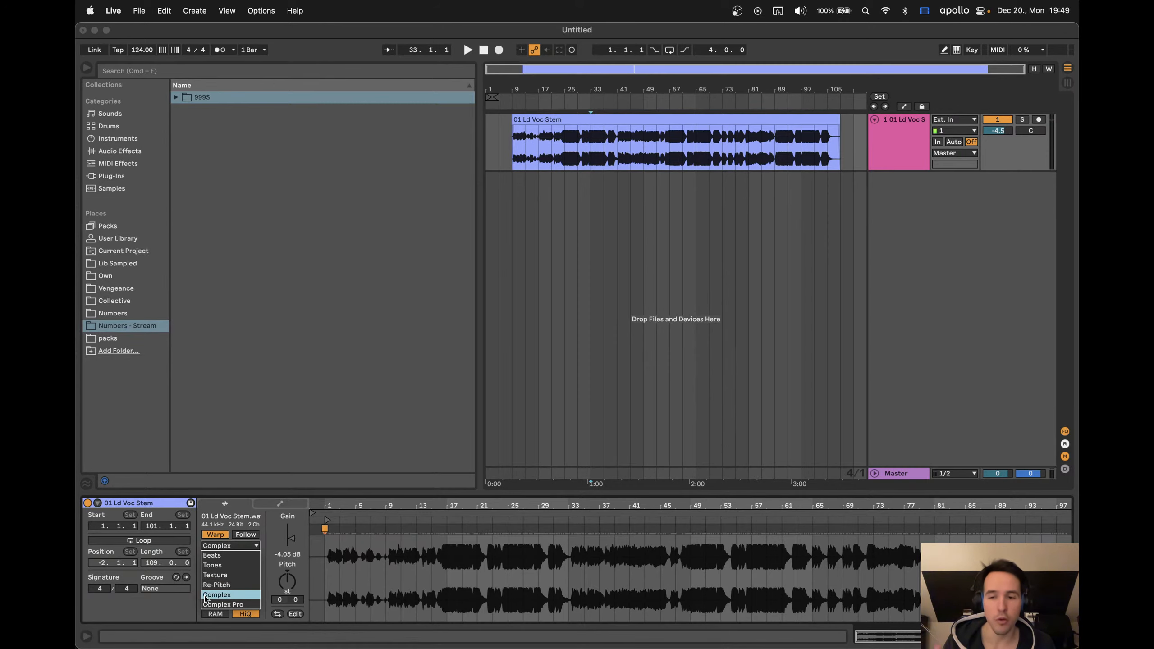
click(554, 162)
click(566, 158)
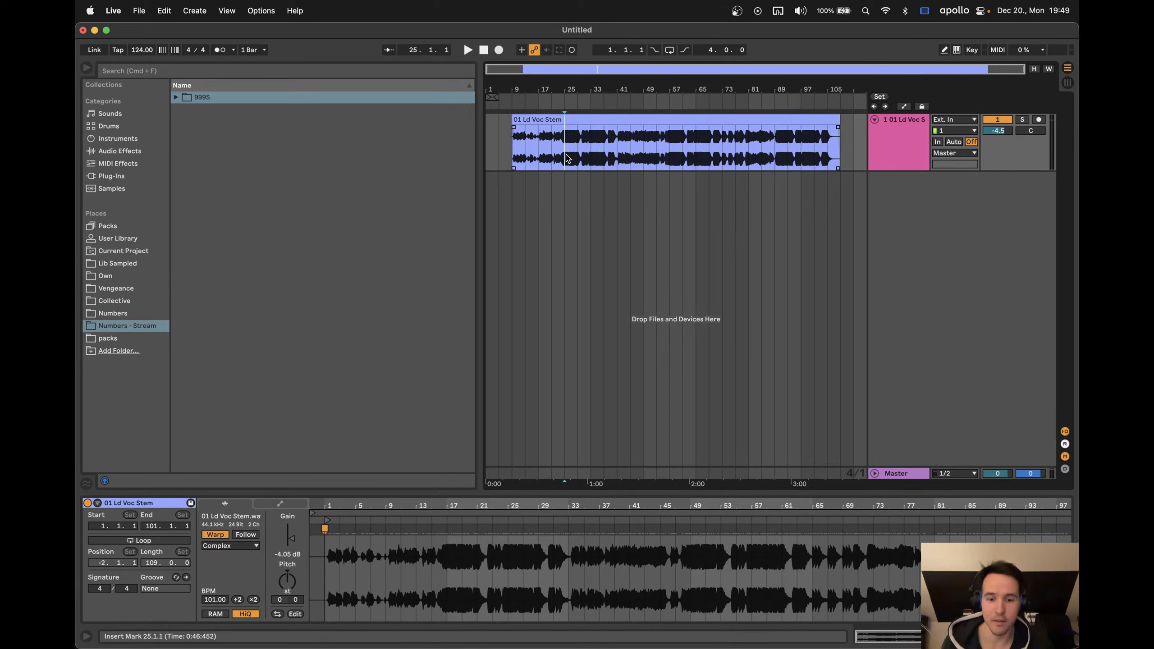
key(space)
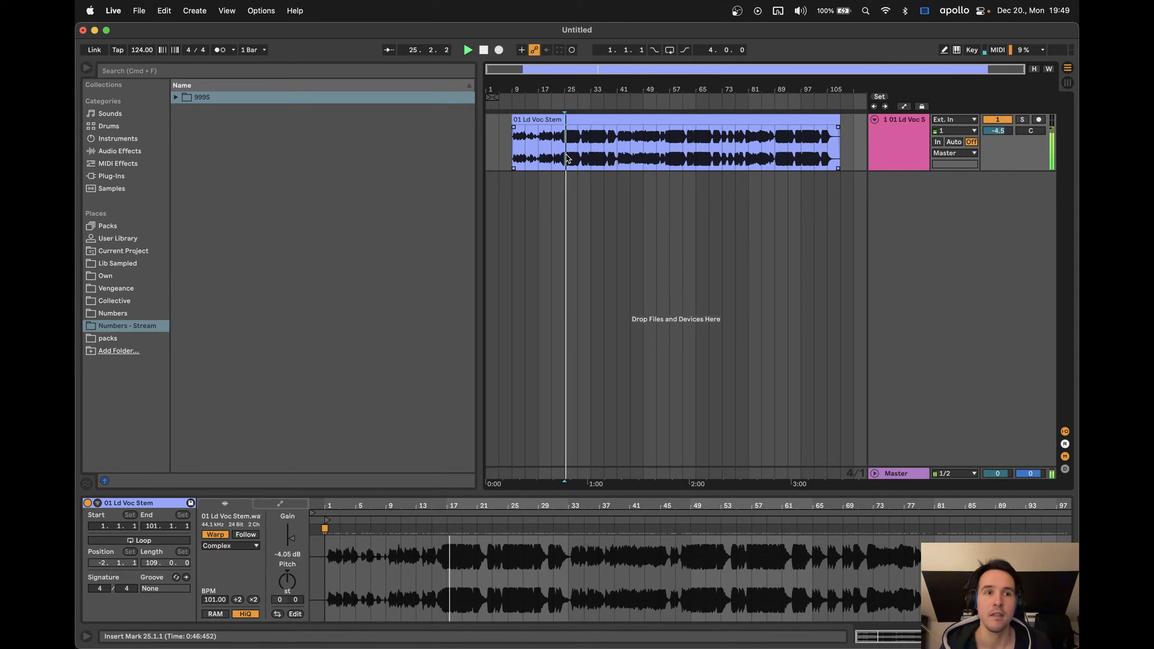
Set the lead vocal clip's warp mode to Complex Pro and stop playback
click(223, 546)
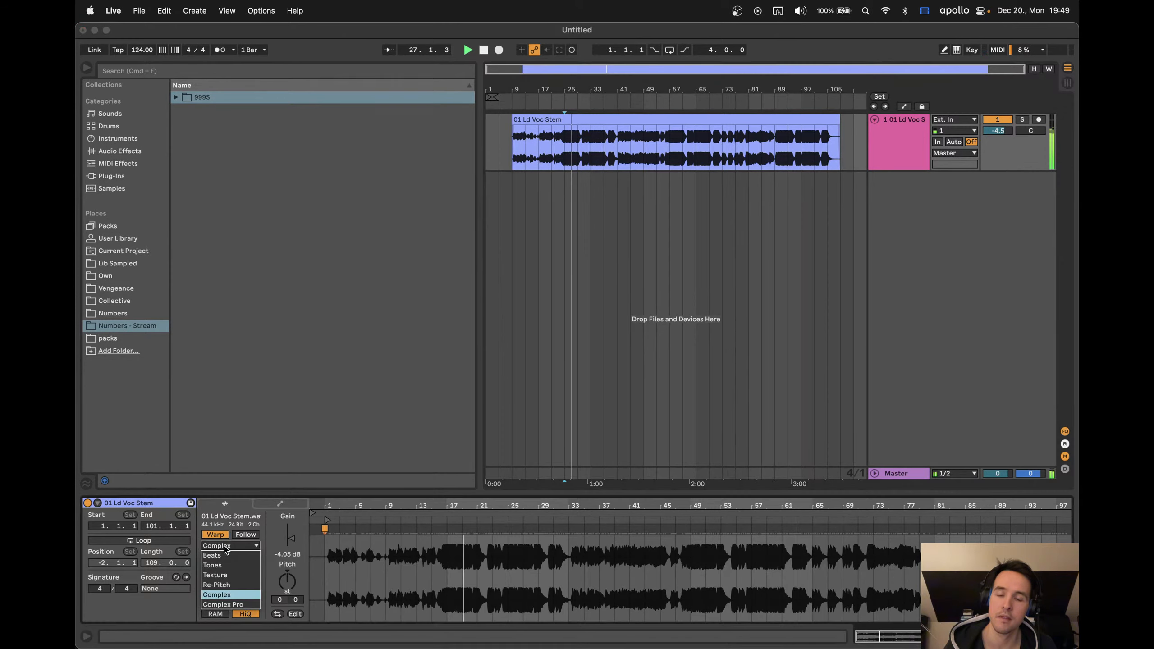
click(237, 607)
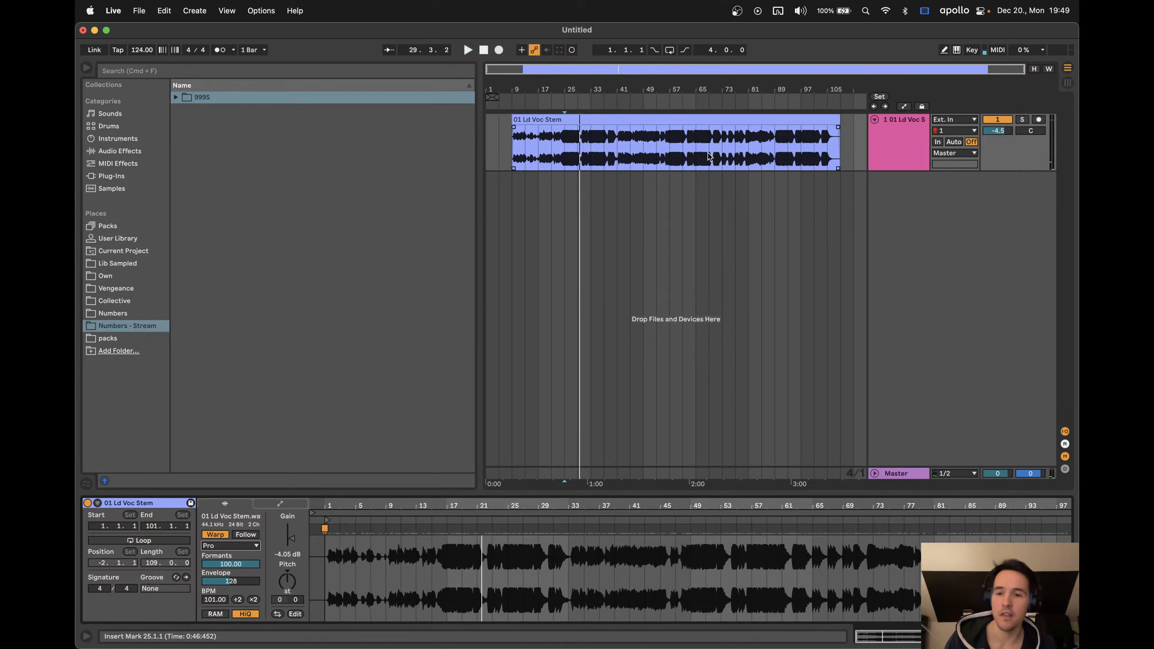
click(225, 546)
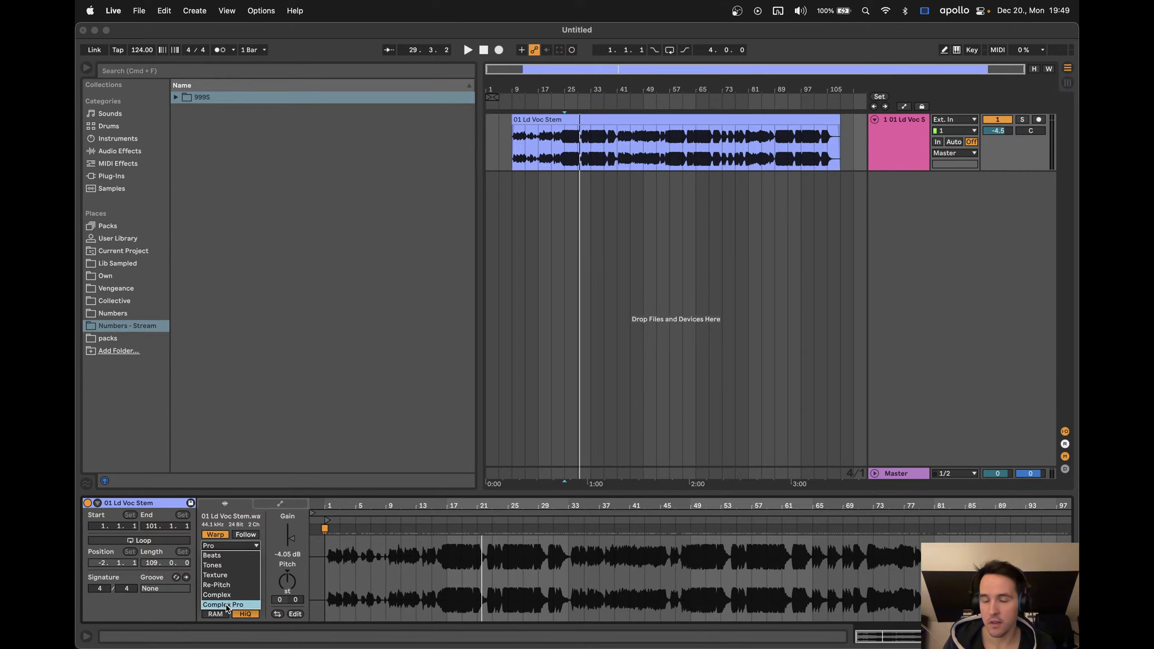
click(227, 604)
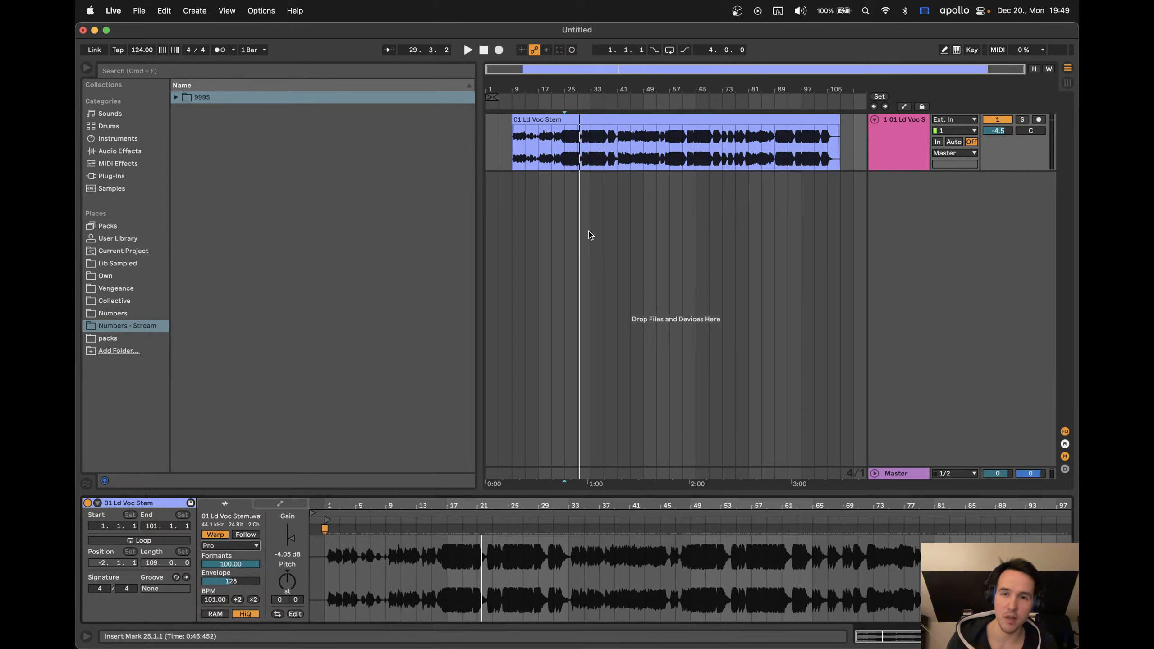
Set up an audio export of the whole lead vocal clip as WAV with 24-bit depth and No Dither
click(614, 120)
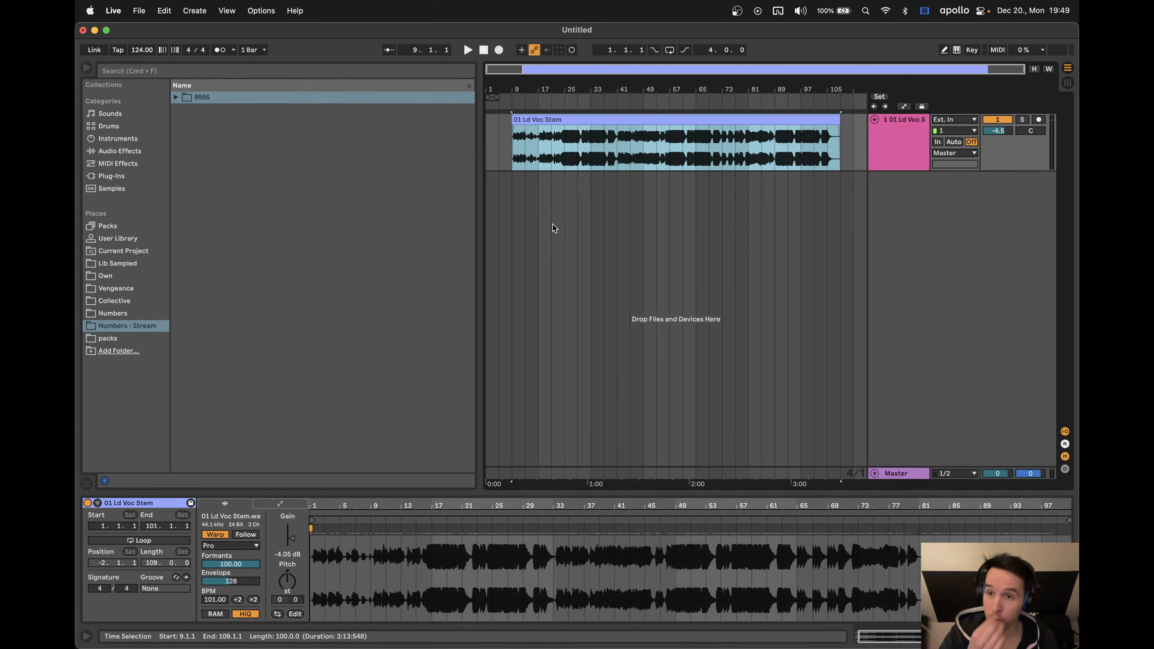
key(super+shift+r)
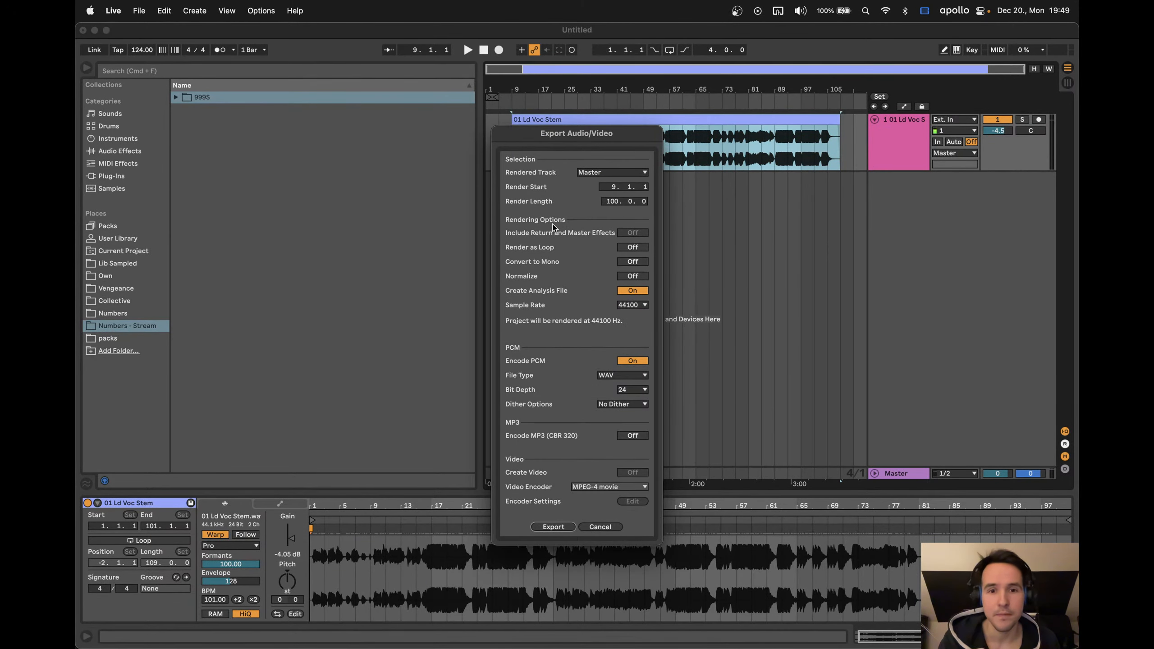
key(Return)
key(Escape)
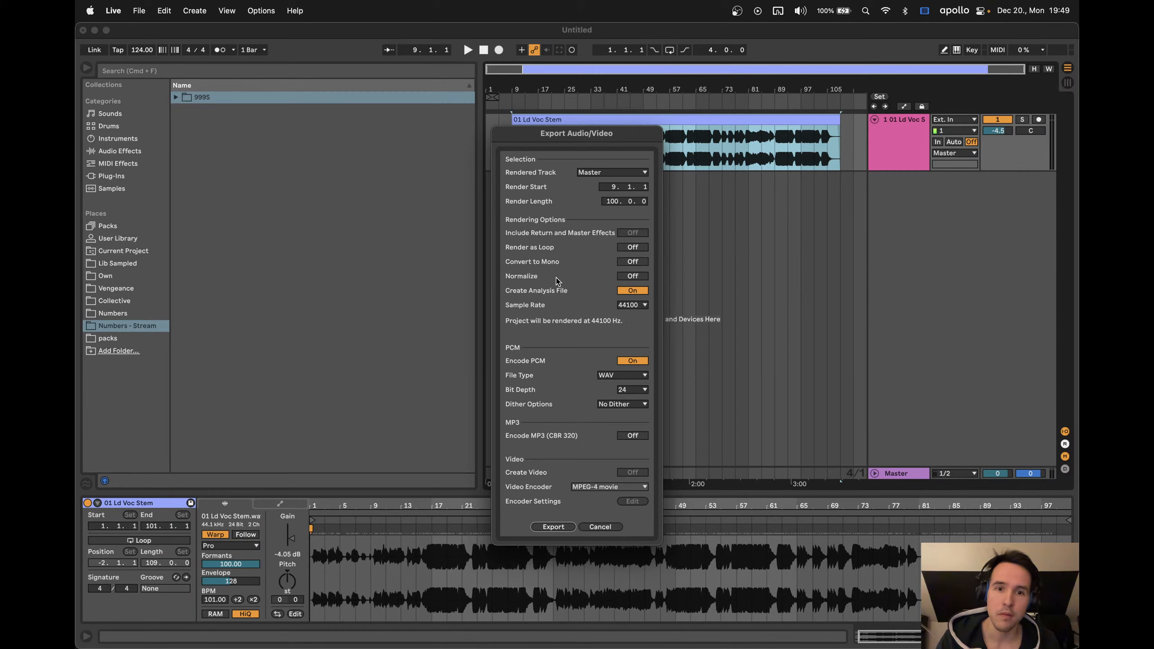
click(631, 391)
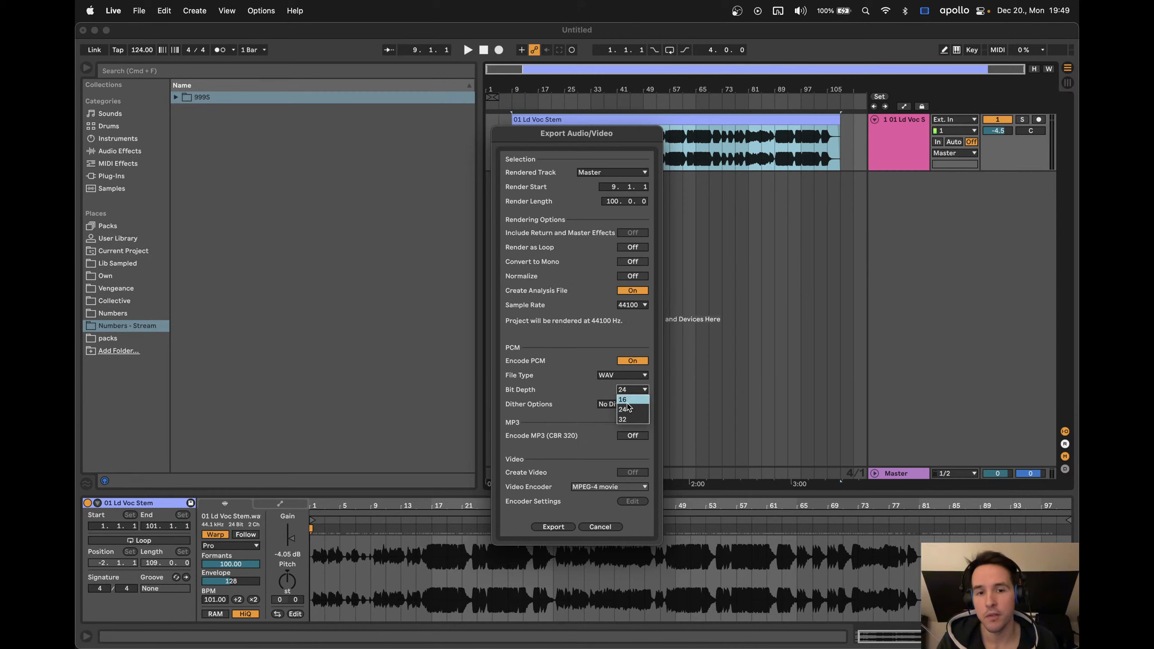
click(628, 410)
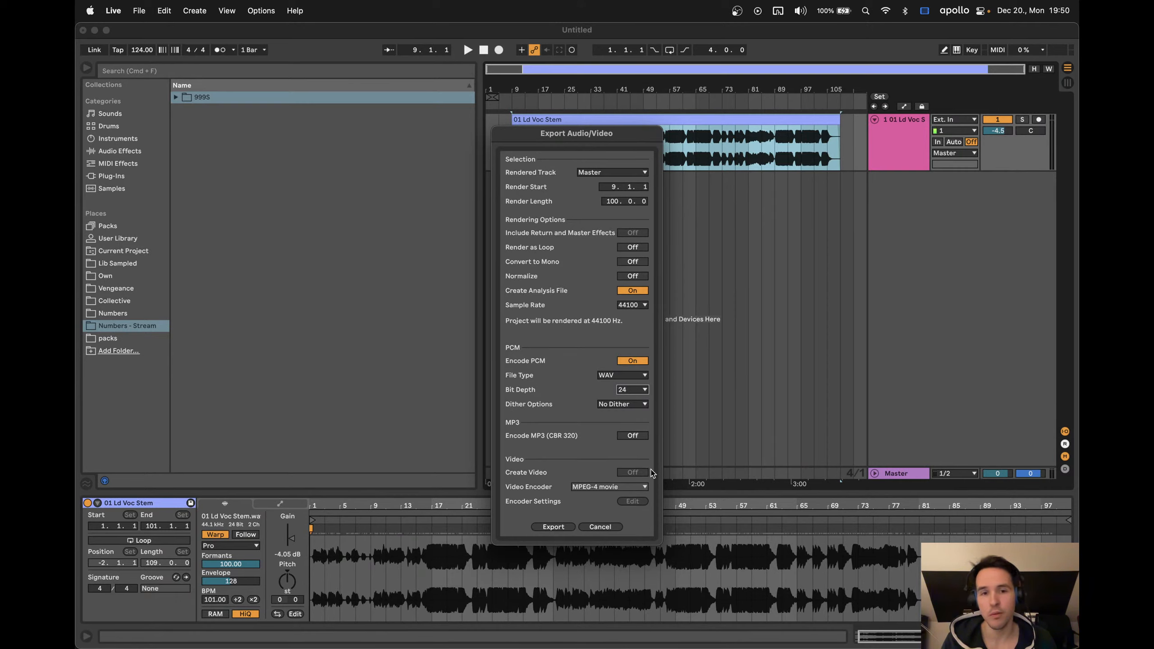
click(628, 406)
click(579, 386)
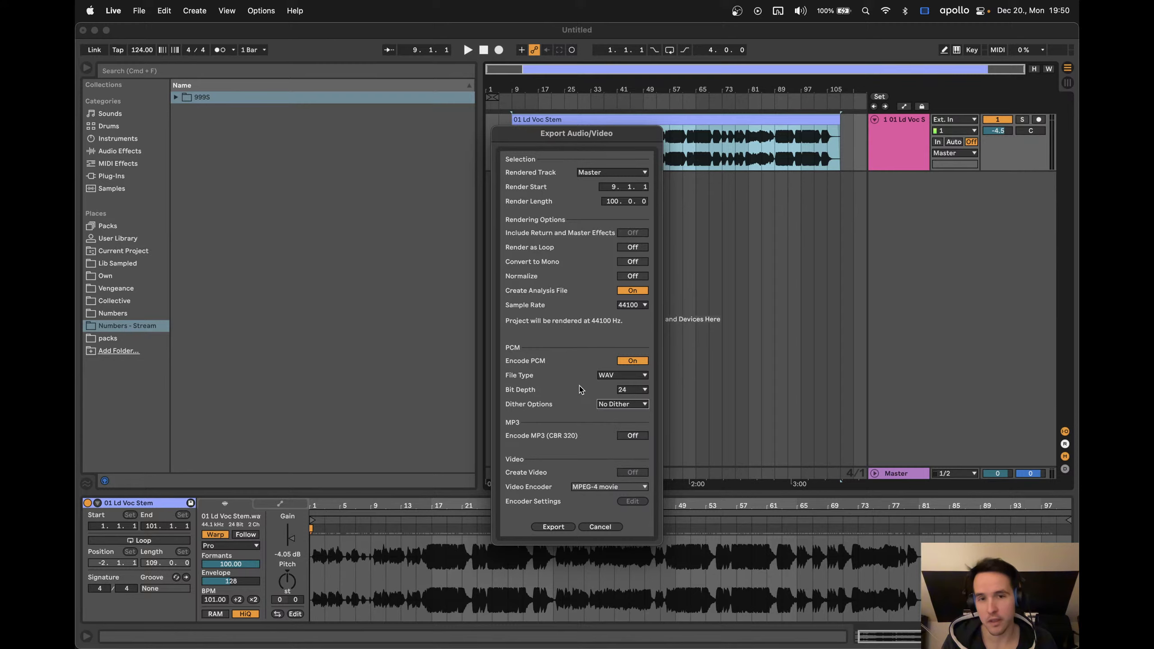
Export the warped lead vocal into the 999S folder under the name LV
click(554, 527)
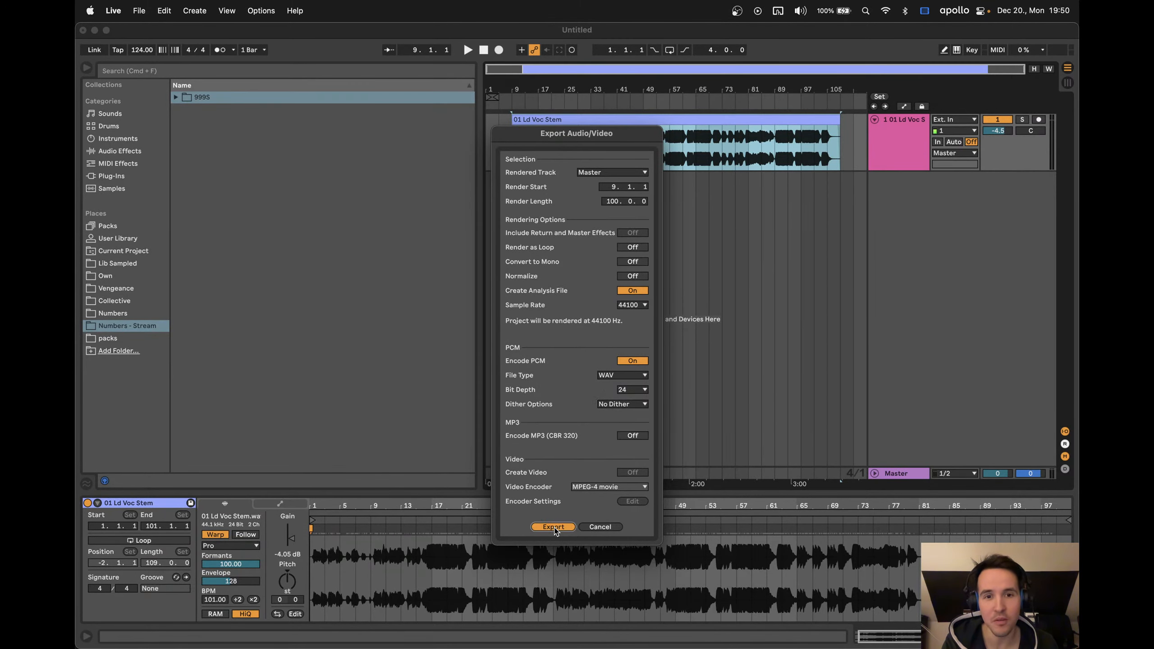
double_click(383, 207)
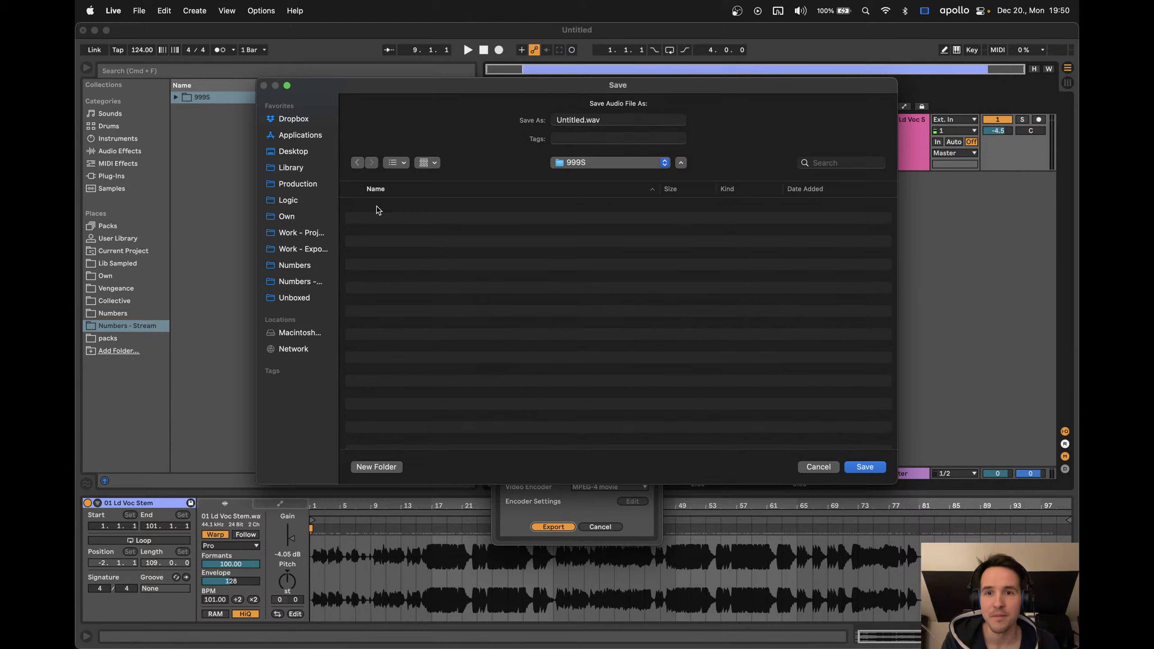
double_click(640, 120)
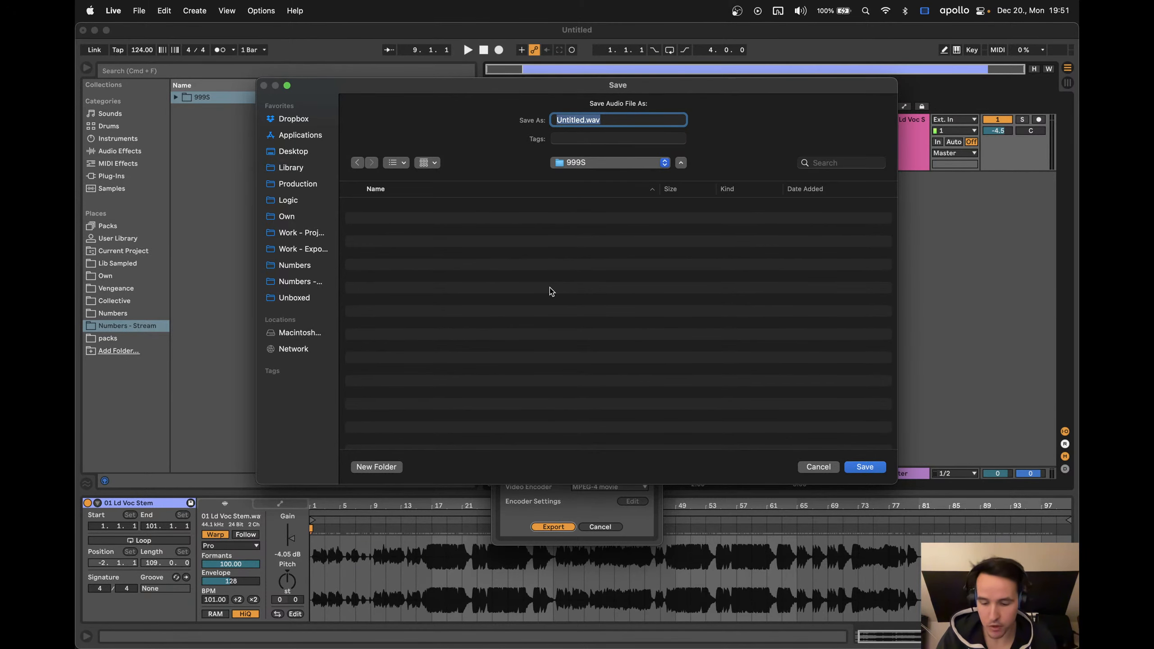
text(LV)
key(Return)
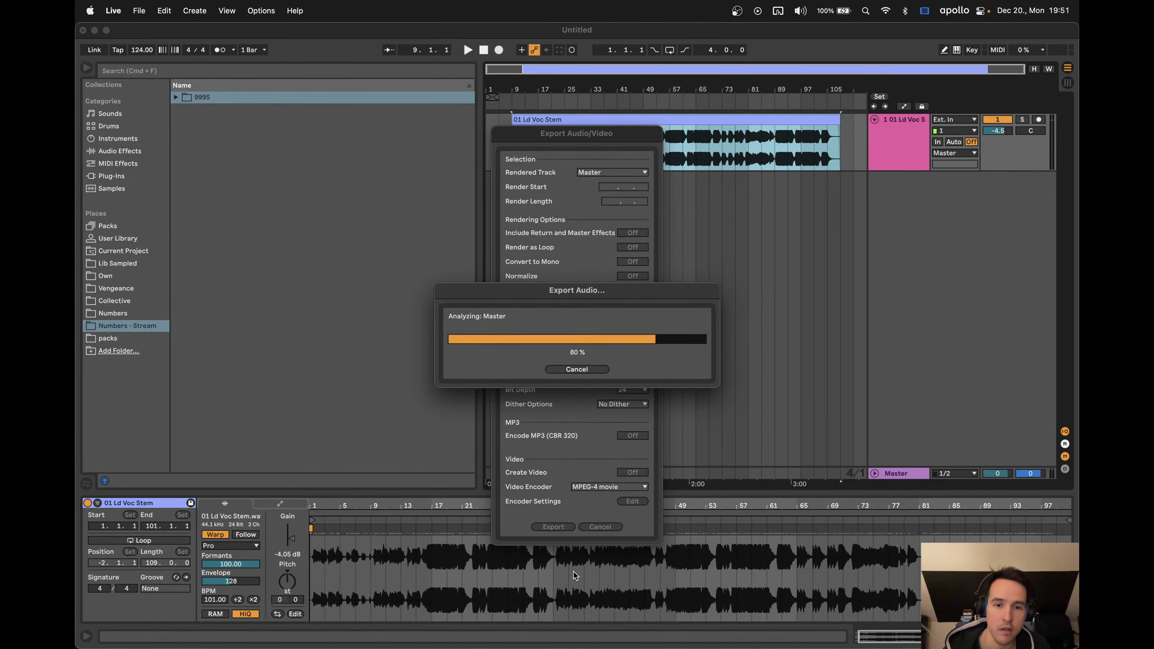
Import the stems from 02 Adlibs through 10 Voc FX 3 from Finder into the arrangement as separate tracks starting at bar 9
mouse_move(590, 648)
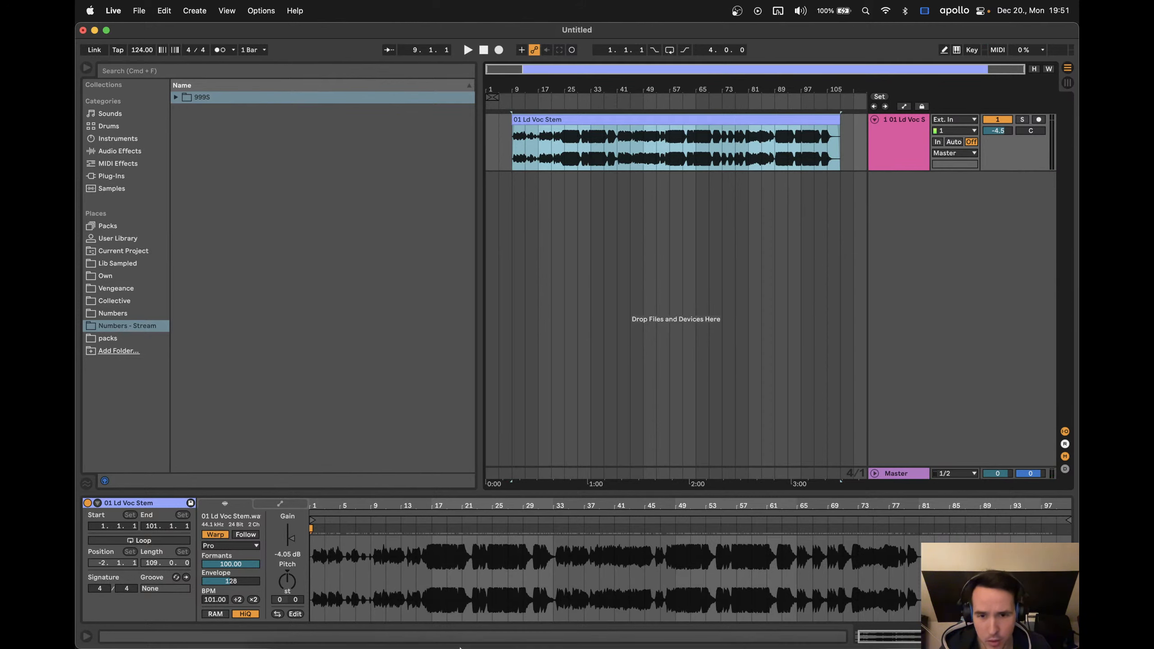
mouse_move(279, 639)
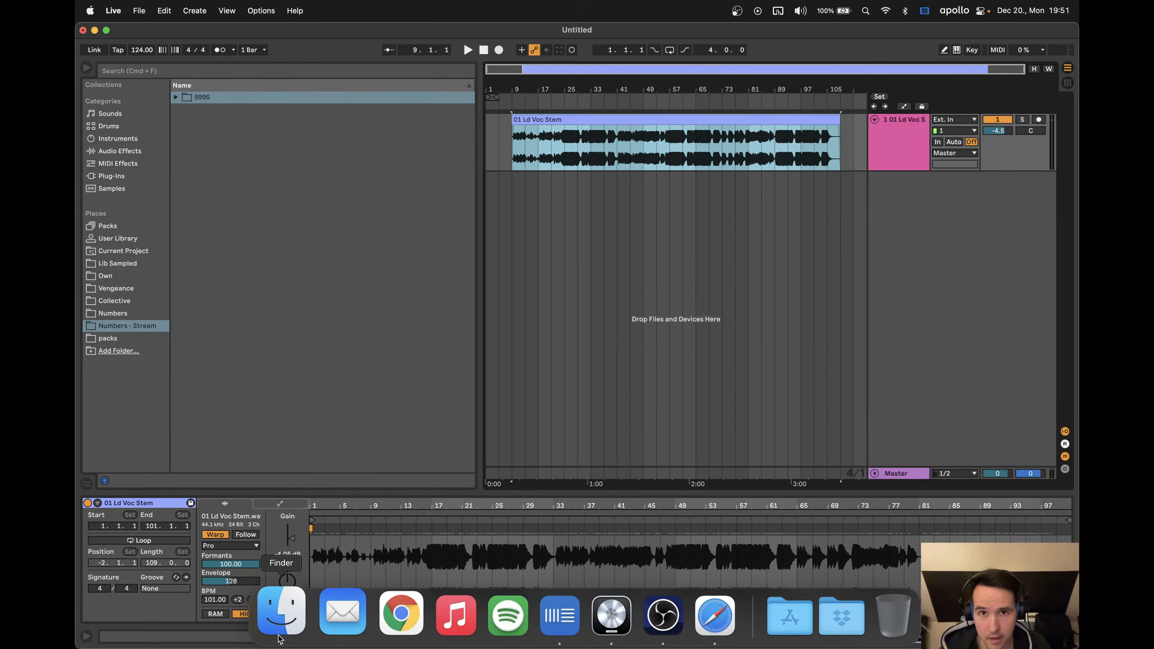
click(278, 637)
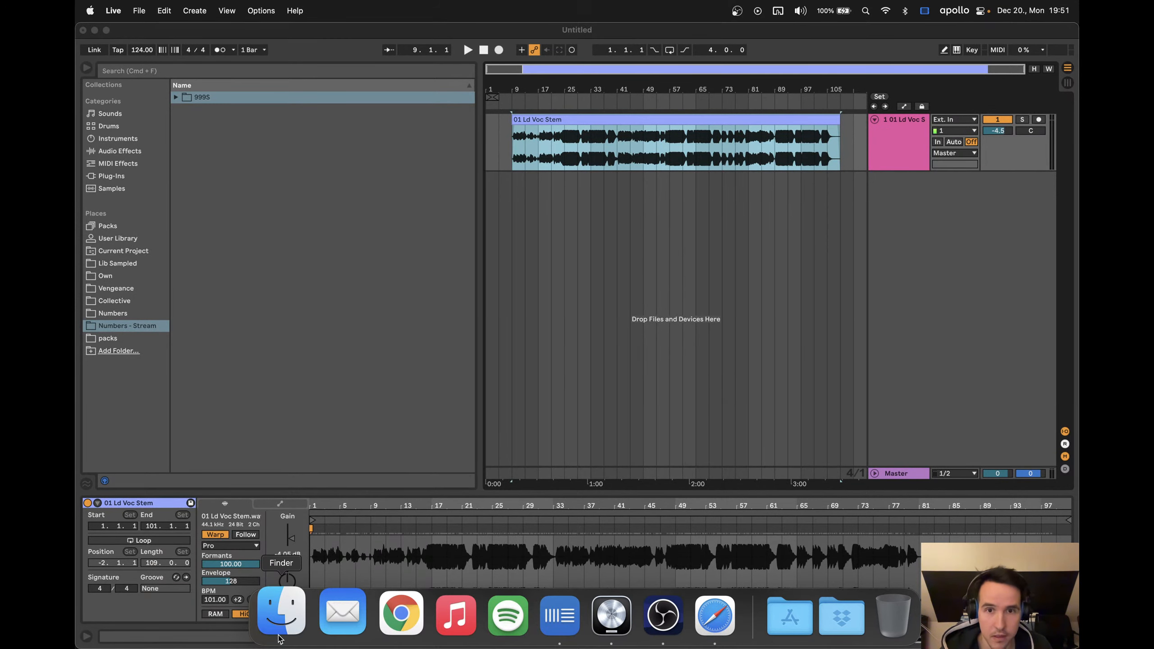
drag(397, 356, 897, 309)
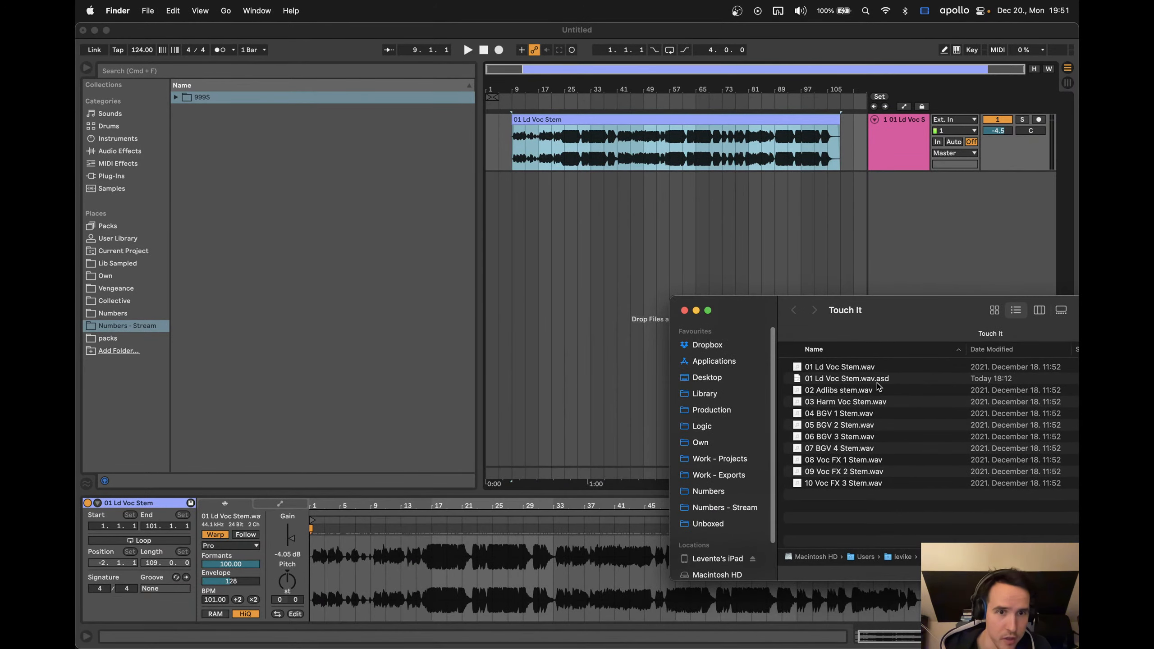
click(876, 390)
shift+click(840, 483)
drag(829, 437, 520, 207)
Delete the 01 Ld Voc Stem track from the arrangement
scroll(579, 213, up, 3)
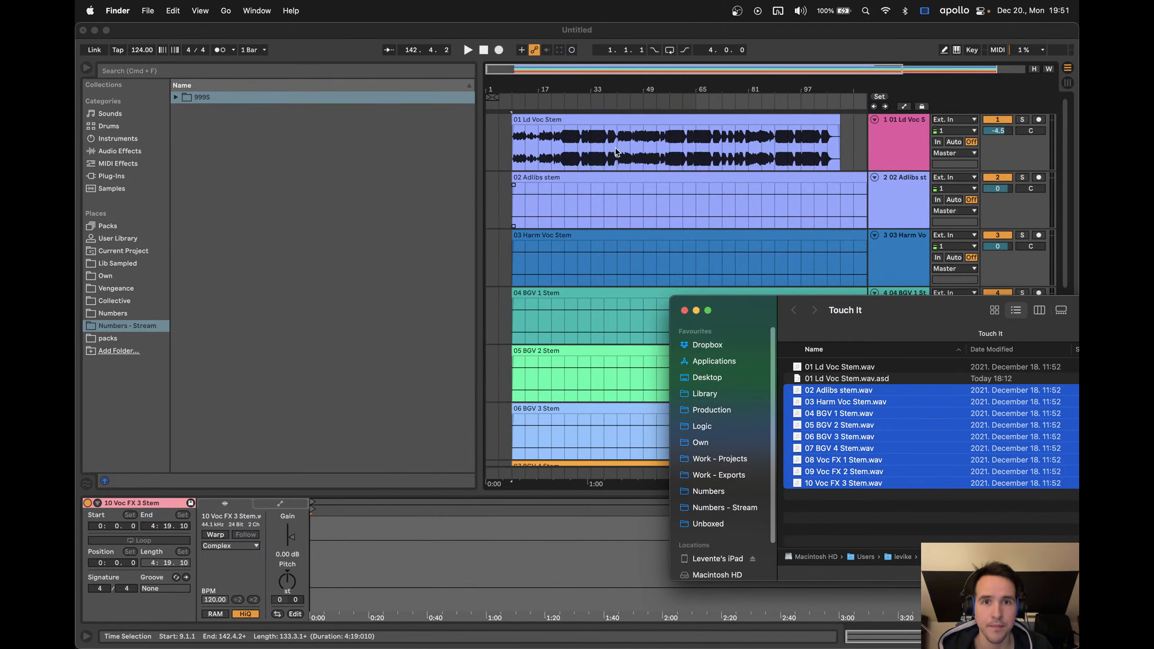
click(616, 149)
click(910, 124)
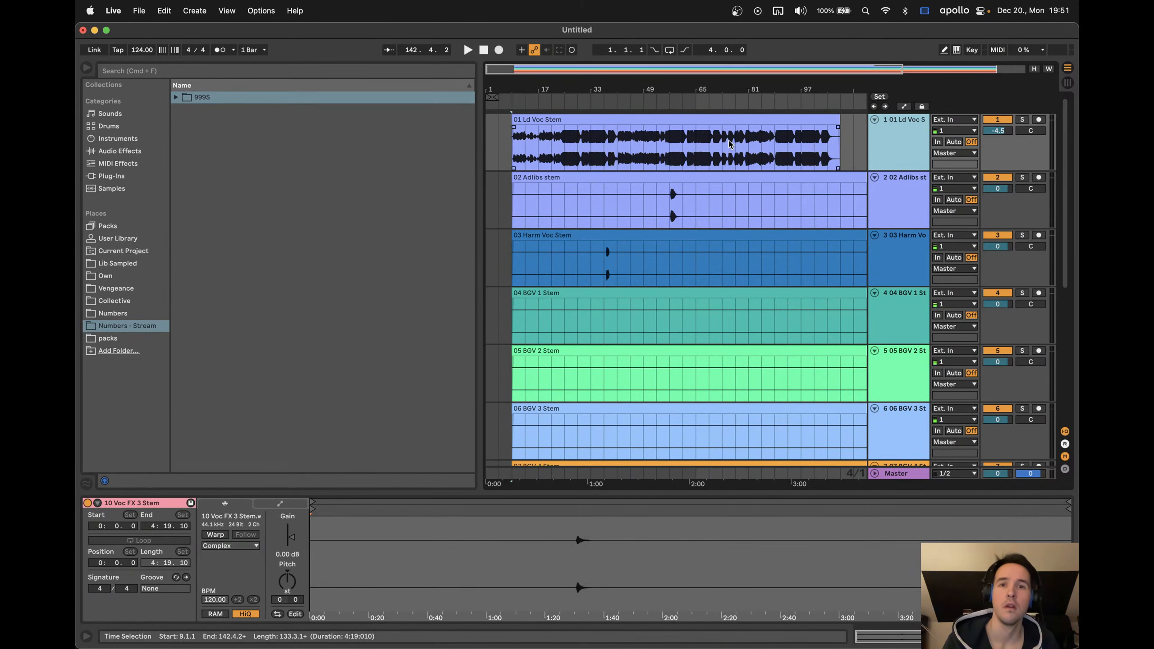
key(BackSpace)
Set the project tempo to 101 BPM to match the imported vocal stems
click(142, 50)
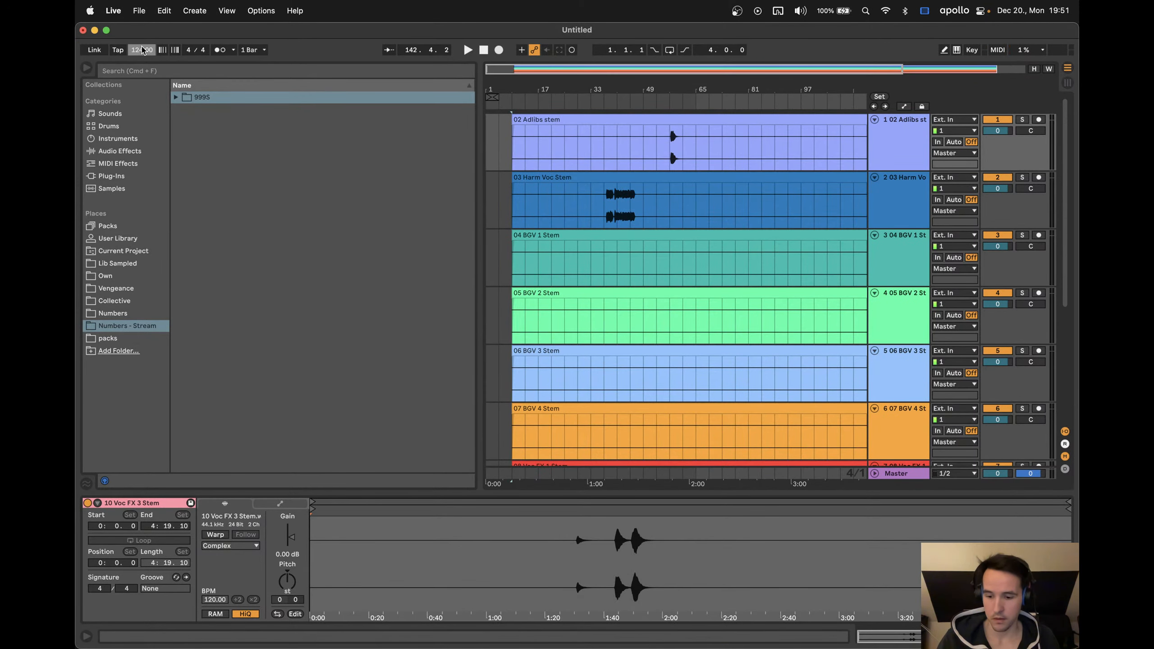
text(101)
key(Return)
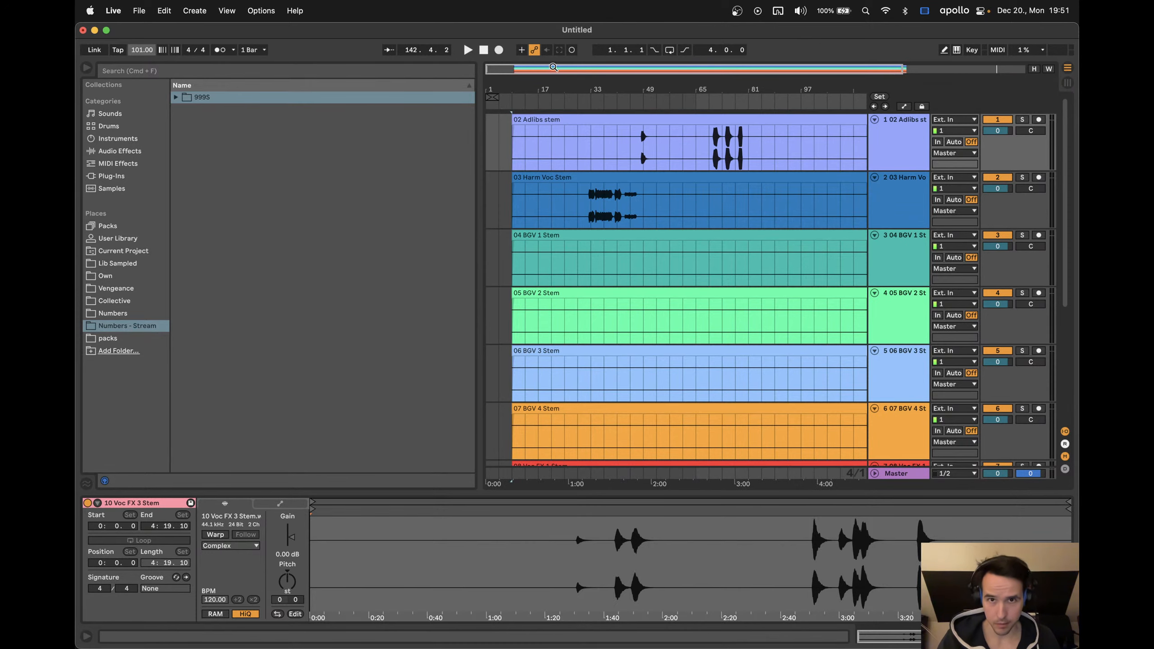
Enable Warp with Complex Pro mode on all nine stem clips from 02 Adlibs through 10 Voc FX 3
key(minus)
click(623, 119)
scroll(639, 214, down, 5)
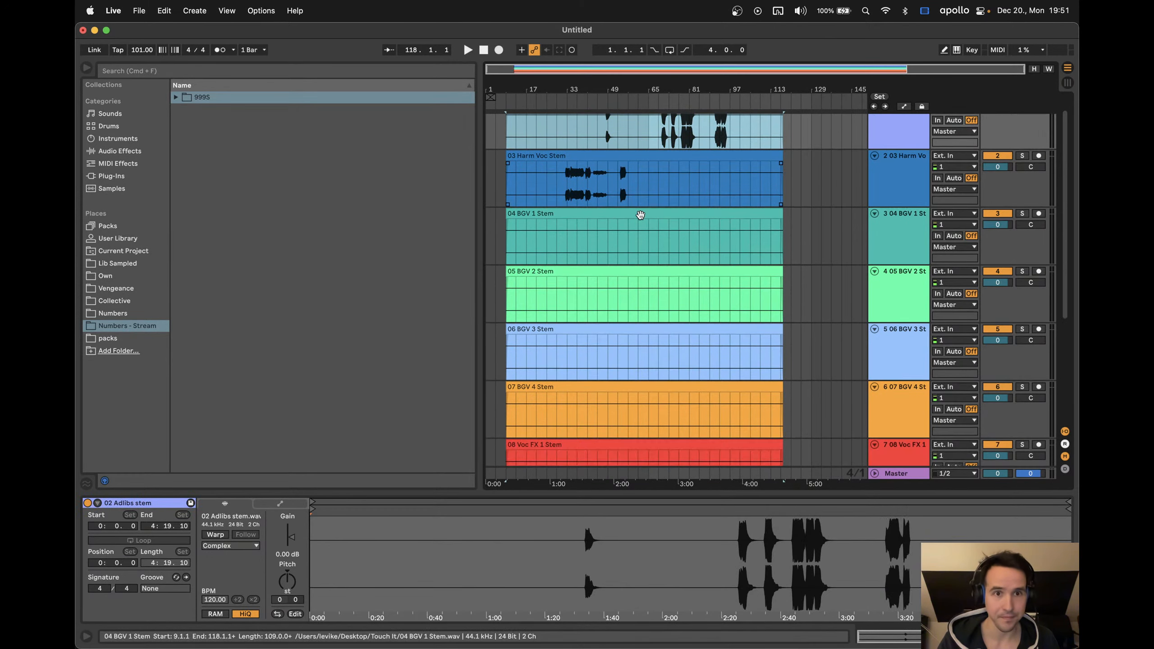
shift+click(636, 384)
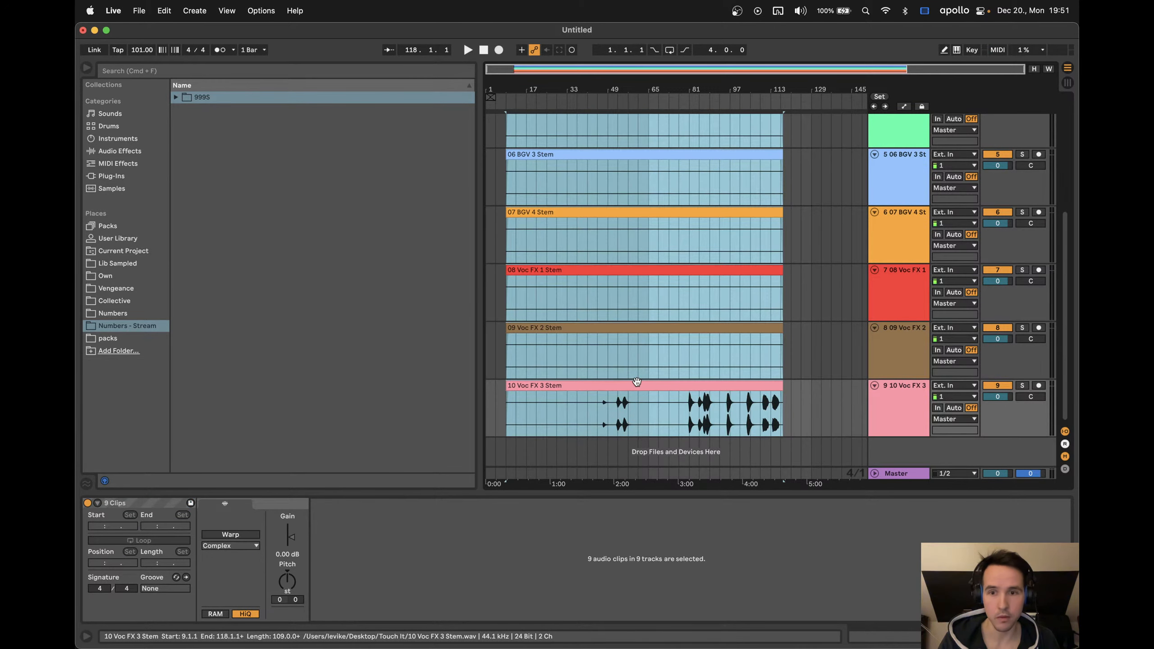
click(248, 535)
click(242, 546)
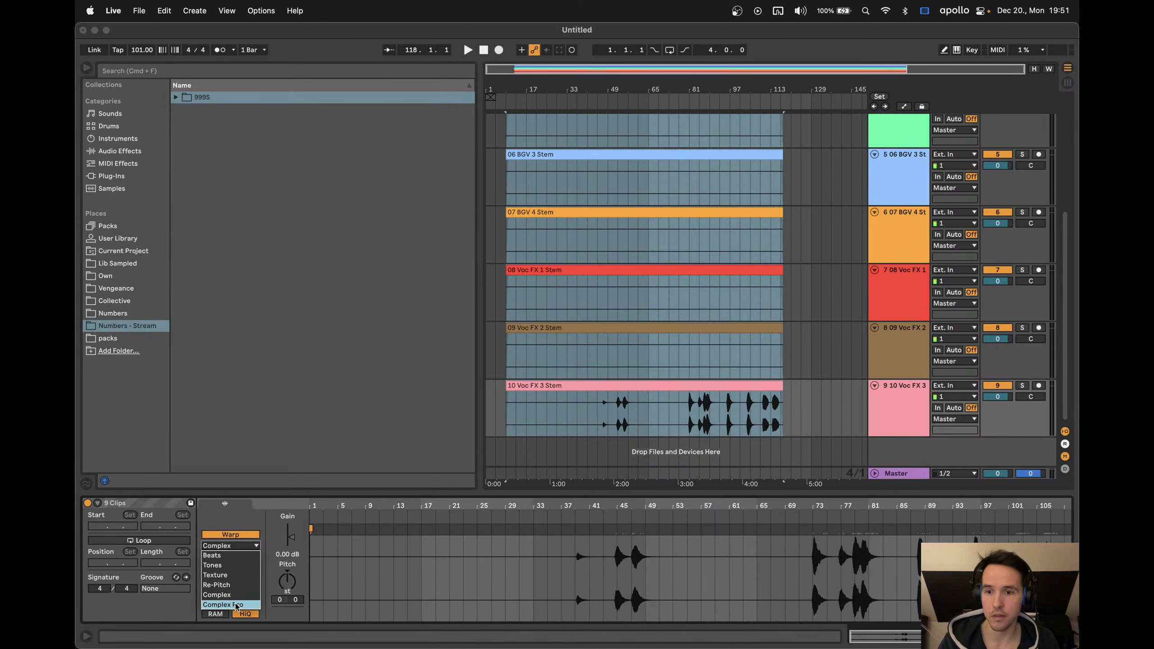
click(222, 604)
scroll(718, 341, up, 5)
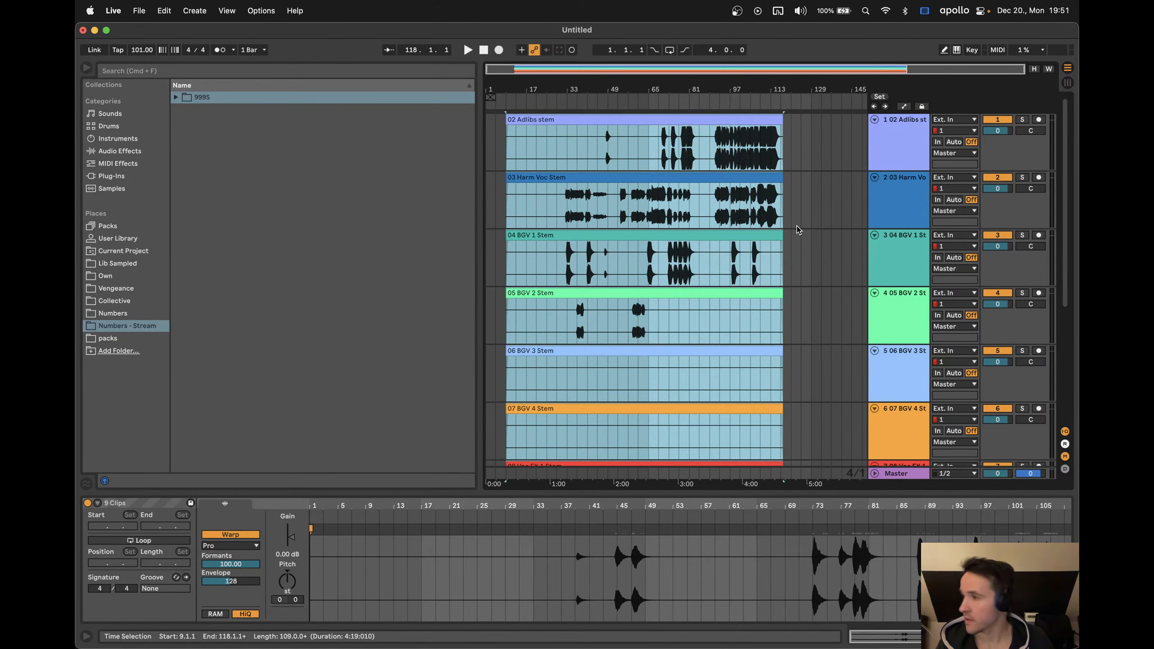
click(808, 198)
click(799, 156)
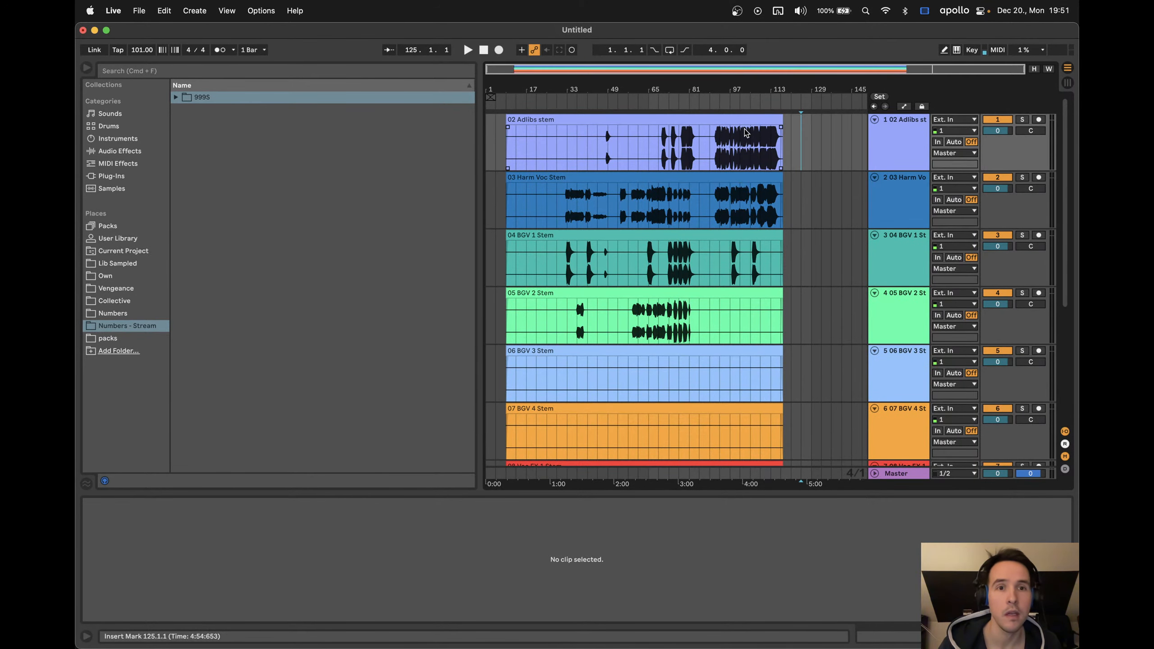
Lower the gain of all nine stem clips to -6.72 dB
click(732, 120)
scroll(685, 299, down, 3)
scroll(685, 299, down, 5)
shift+click(658, 394)
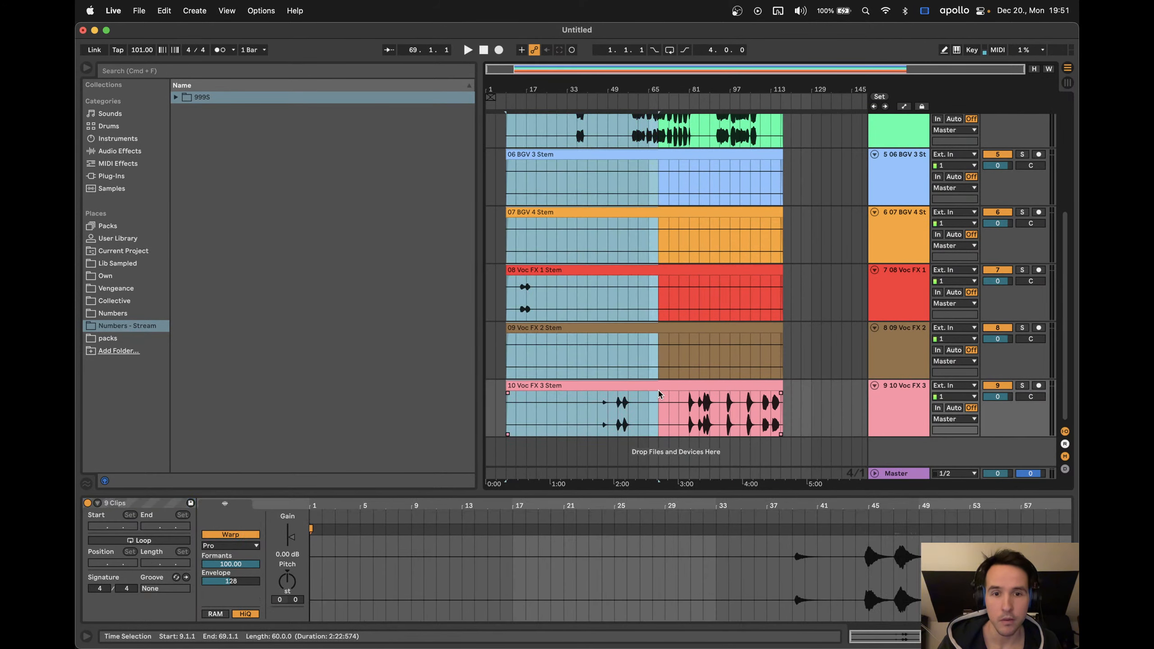
click(671, 384)
scroll(671, 384, up, 8)
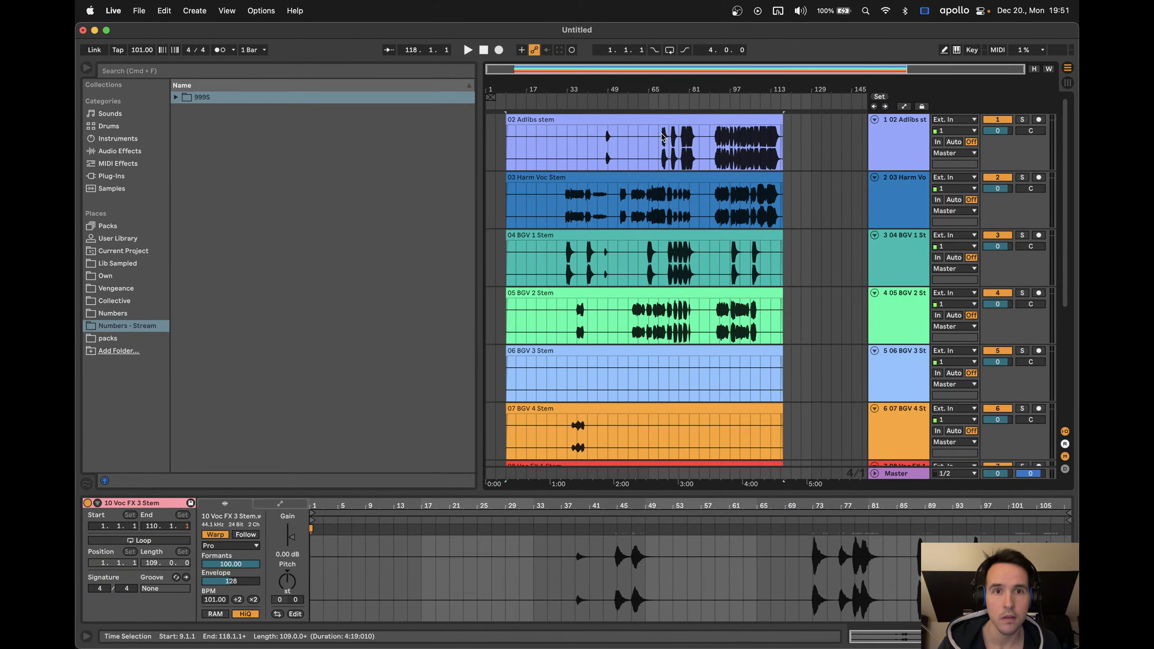
key(super+a)
drag(288, 537, 288, 560)
click(808, 162)
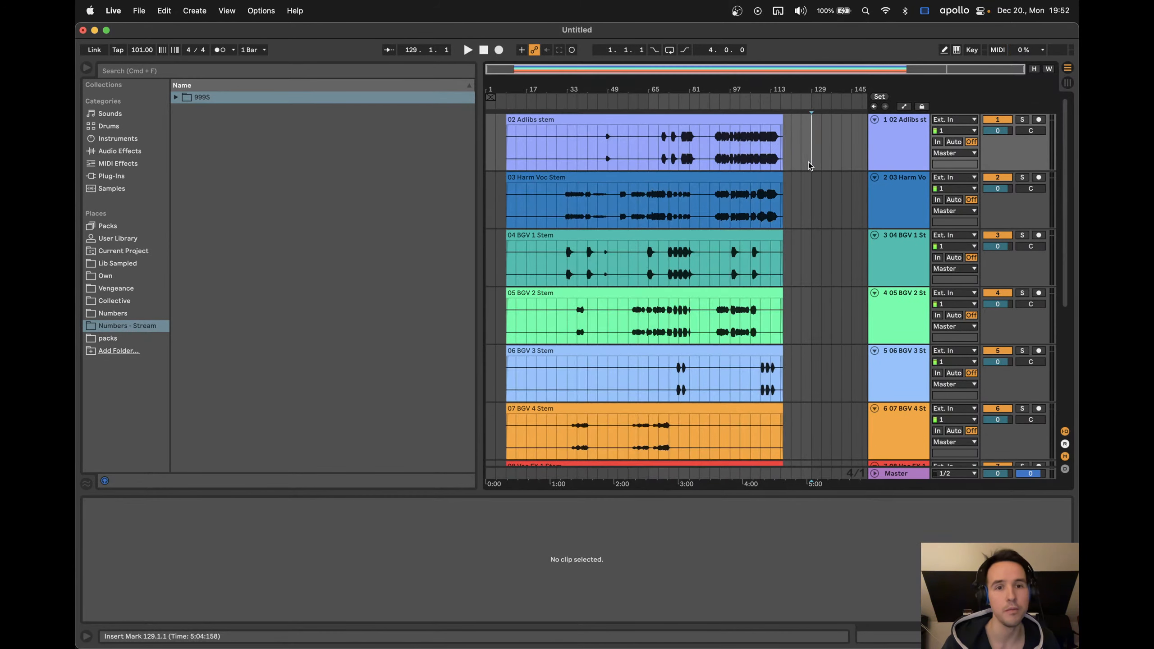
Play the stems together from bar 33 and unfold the Master track to check its level
scroll(804, 269, down, 5)
scroll(782, 277, up, 5)
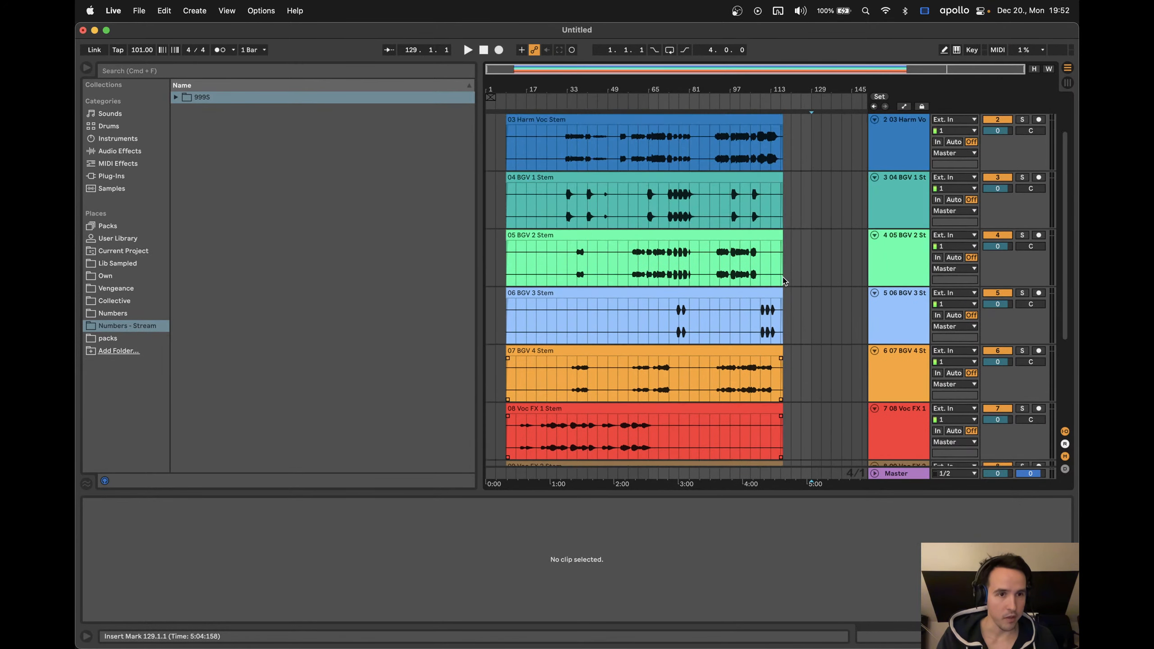
click(664, 158)
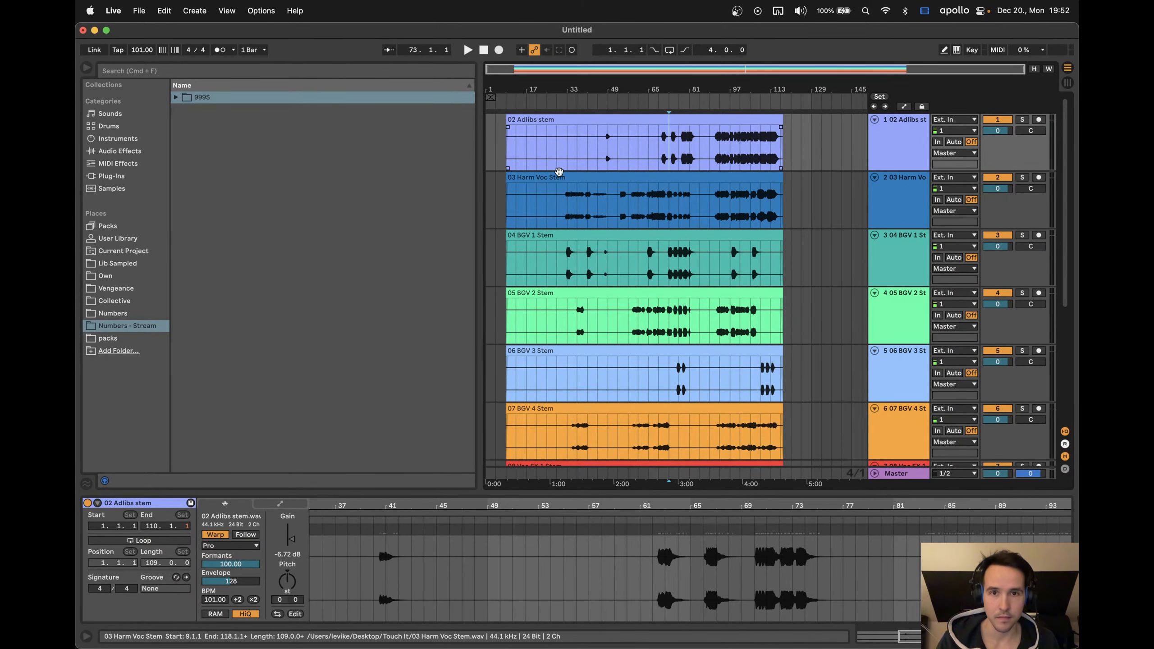
click(567, 159)
key(space)
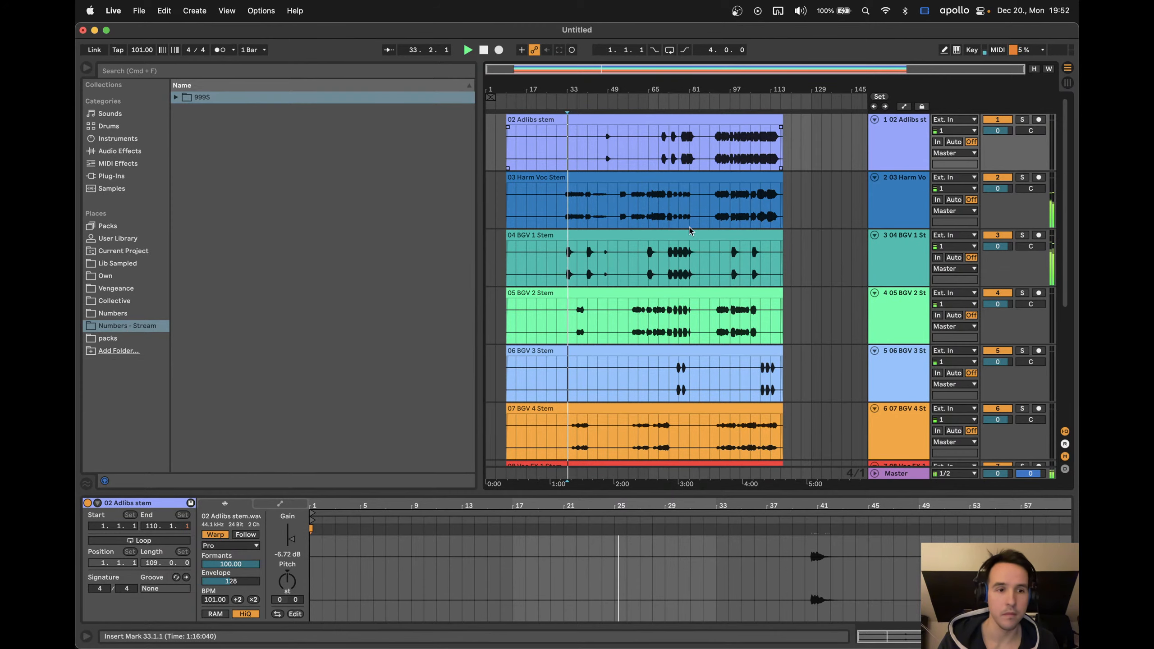
click(874, 474)
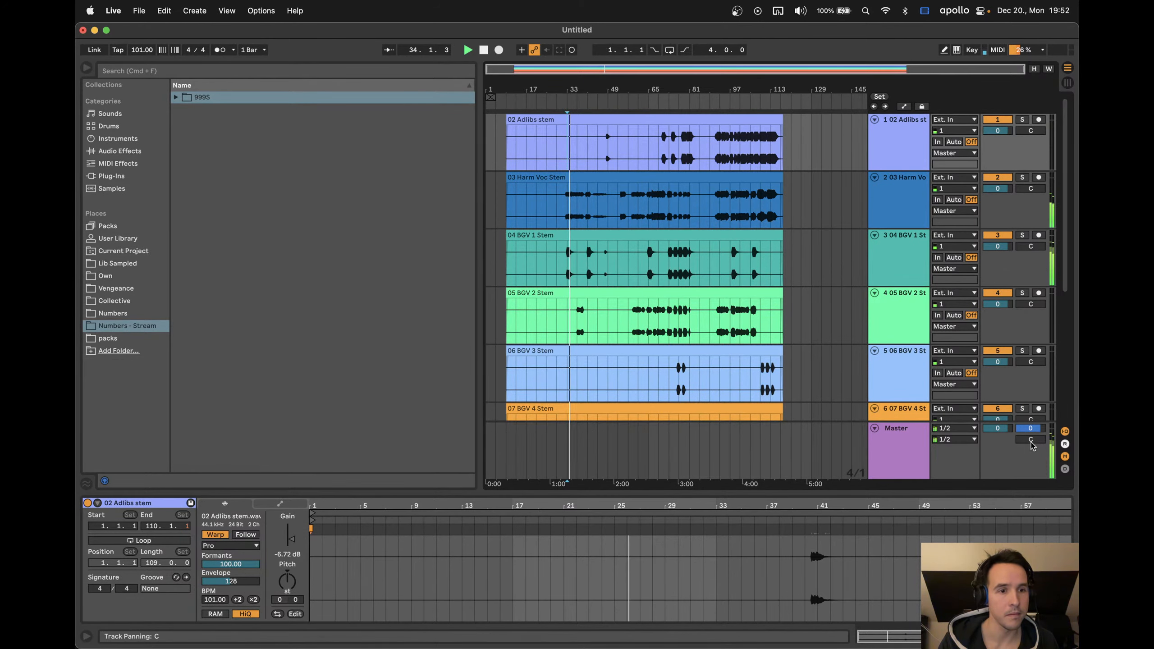
scroll(823, 353, down, 1)
scroll(824, 353, down, 4)
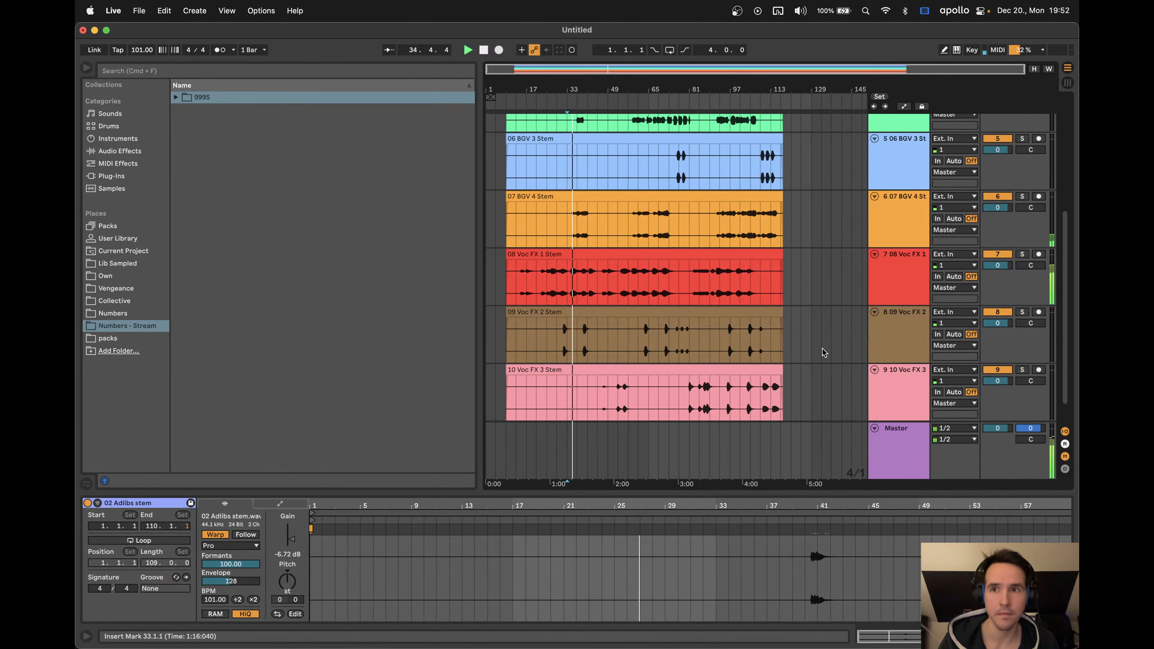
key(space)
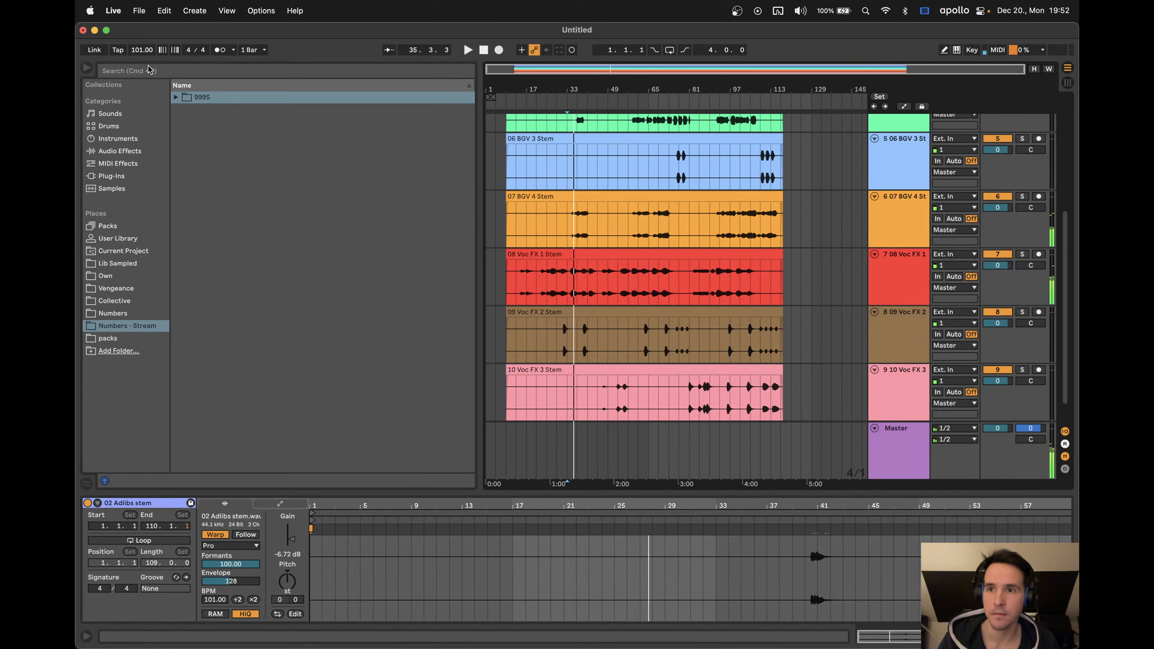
Set the project tempo to 124 BPM
click(140, 50)
text(124)
key(Return)
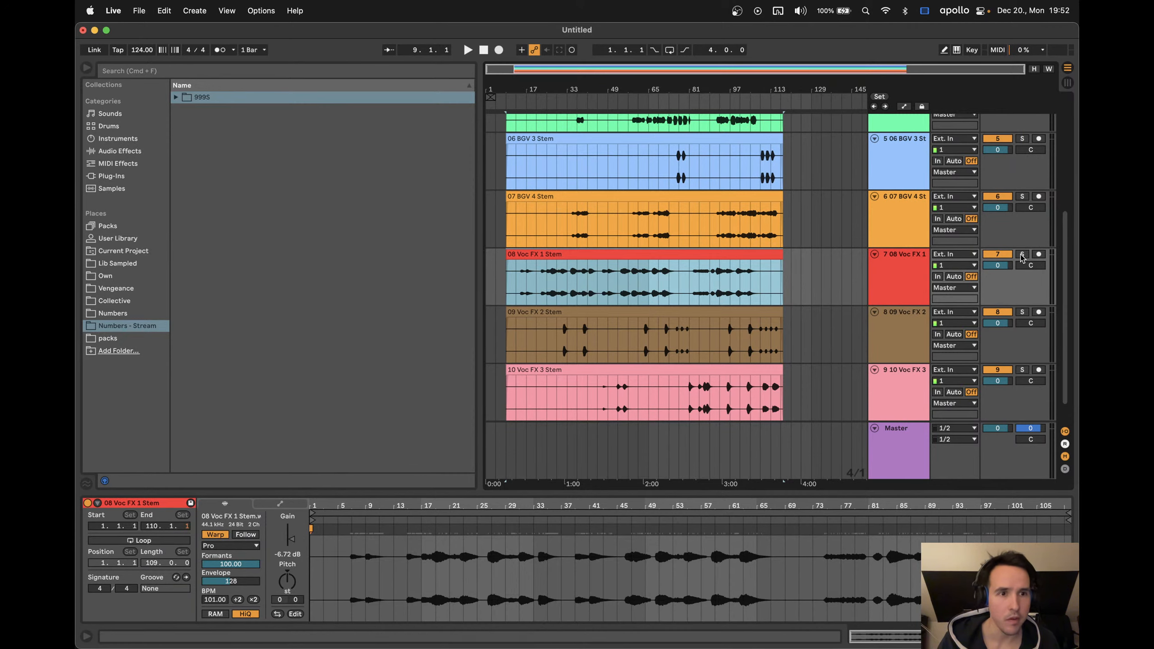
Audition the 08 Voc FX 1 track in solo from bar 29
click(555, 294)
key(space)
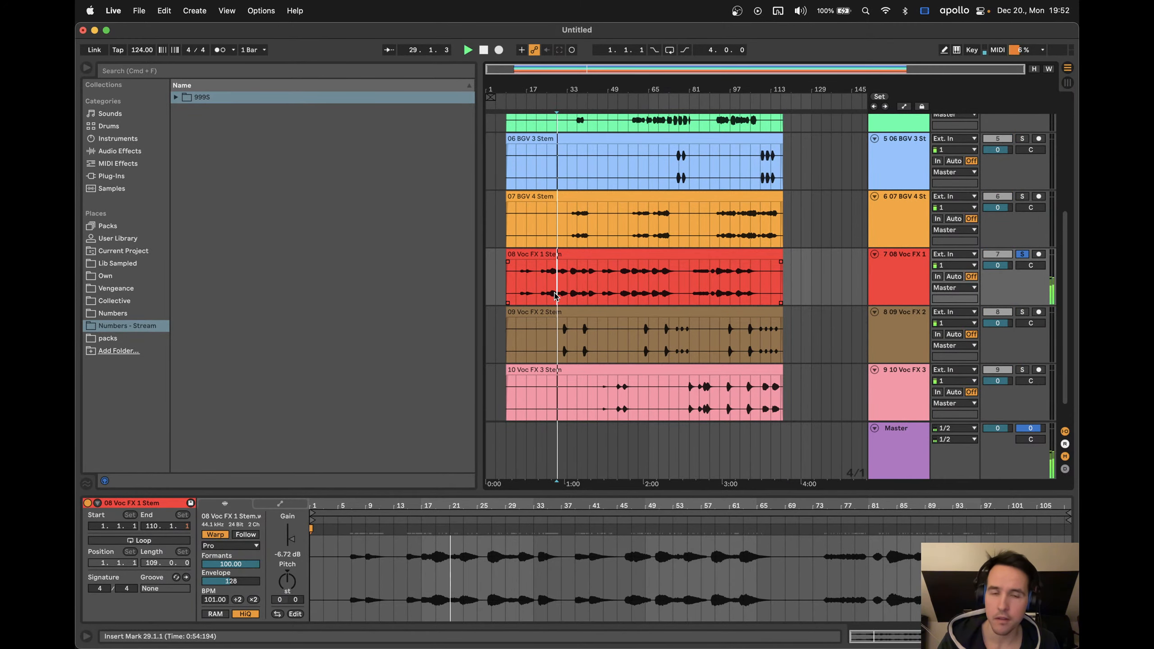
scroll(556, 293, up, 5)
scroll(555, 293, down, 5)
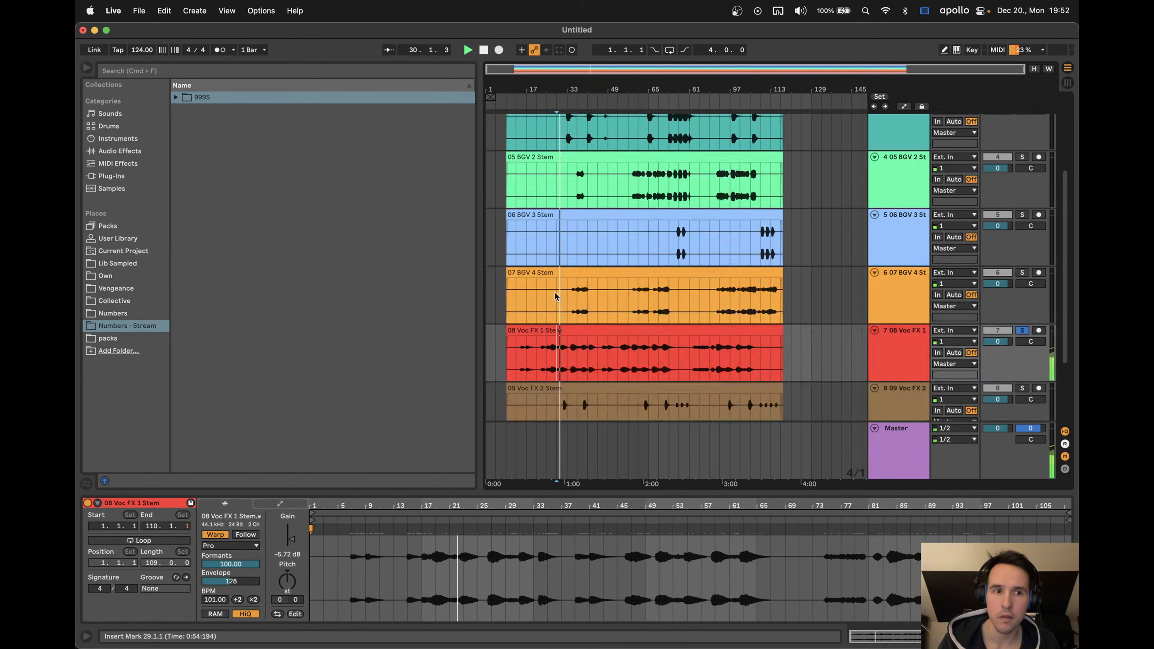
Move the unsoloed 08 Voc FX 1 track below 10 Voc FX 3 and mute it
click(1022, 224)
click(1022, 224)
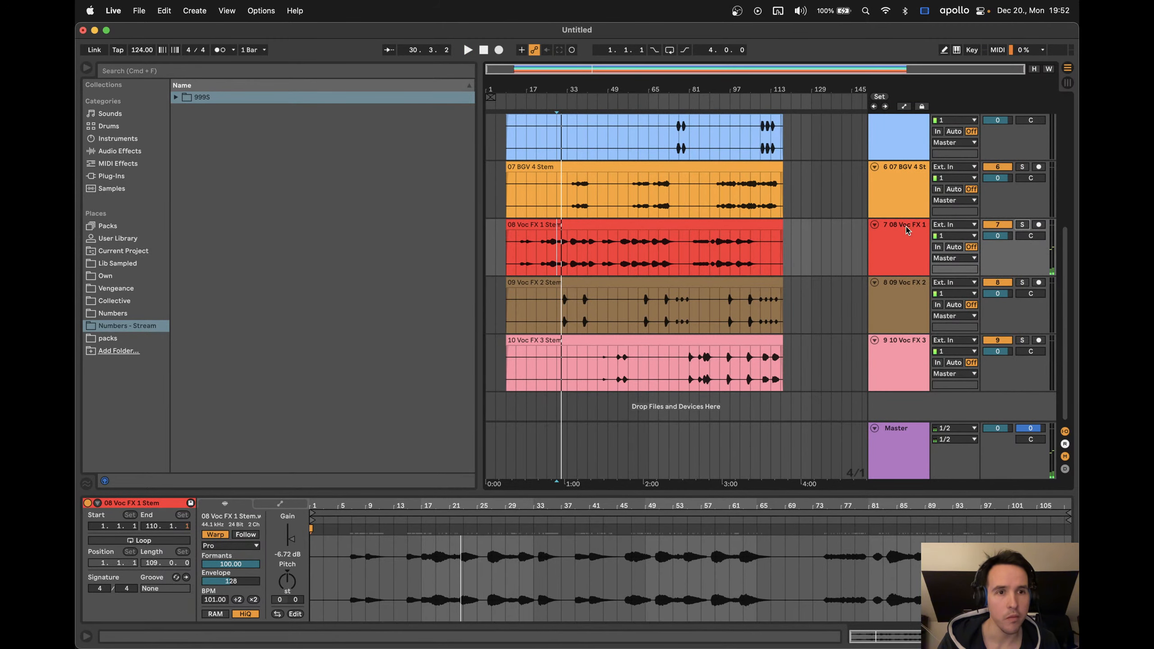
drag(927, 225, 909, 391)
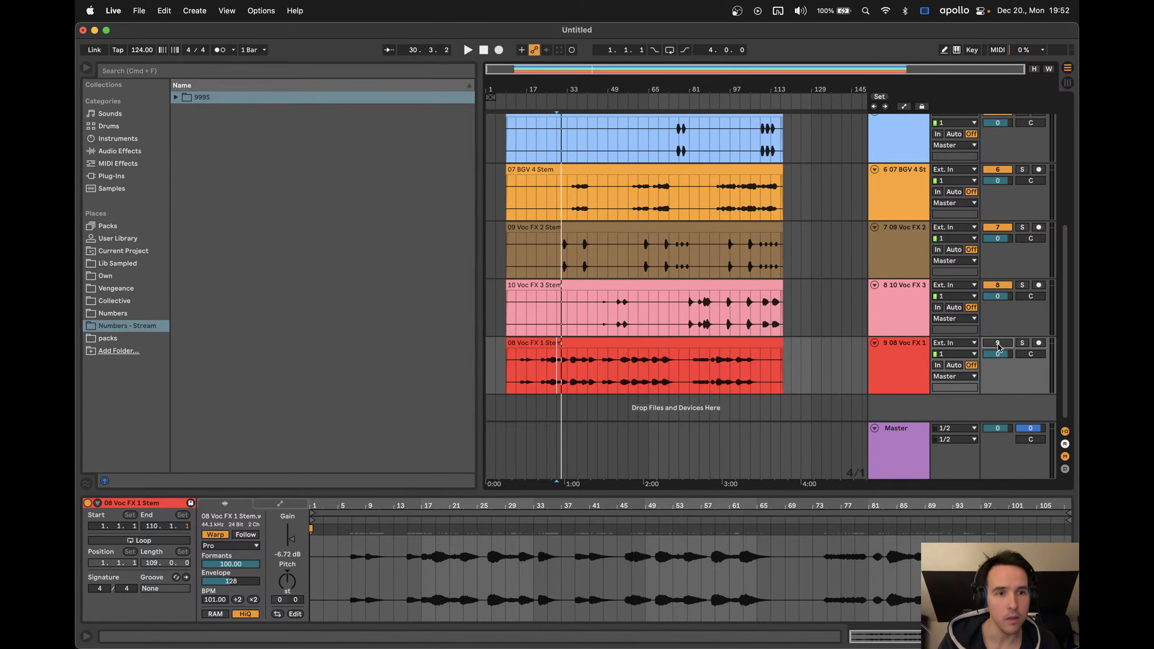
Listen to the remaining stems from bar 37 with 08 Voc FX 1 muted
key(space)
scroll(573, 270, up, 3)
click(573, 270)
click(579, 293)
key(space)
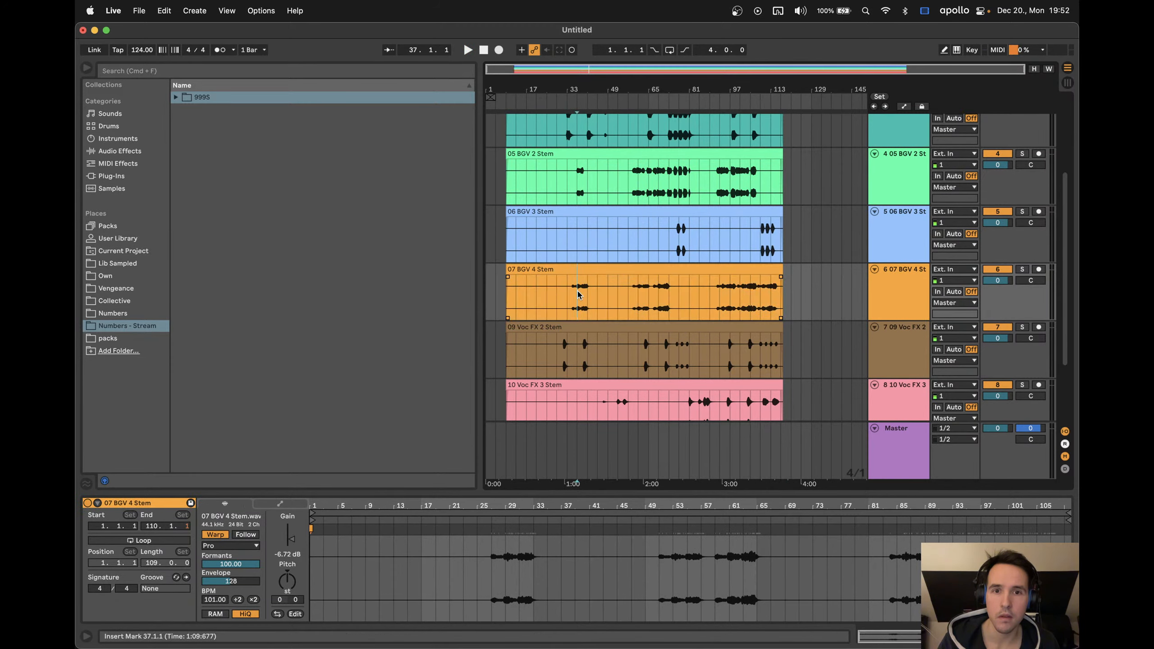
key(space)
scroll(580, 296, up, 5)
click(638, 325)
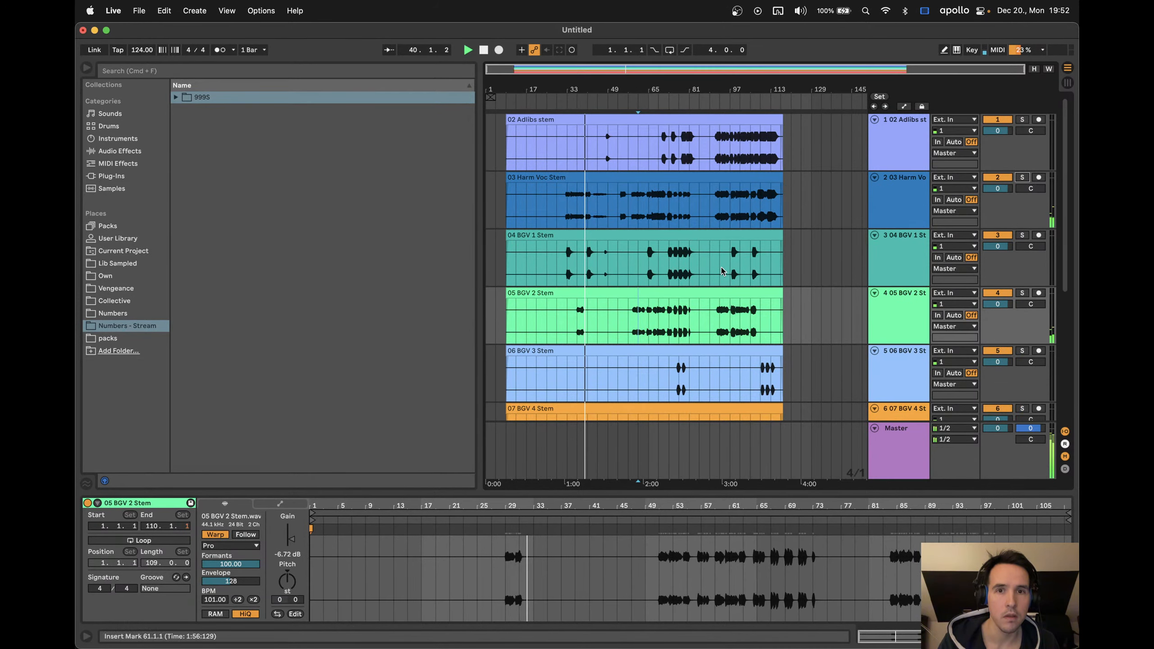
scroll(725, 278, down, 6)
scroll(725, 278, down, 2)
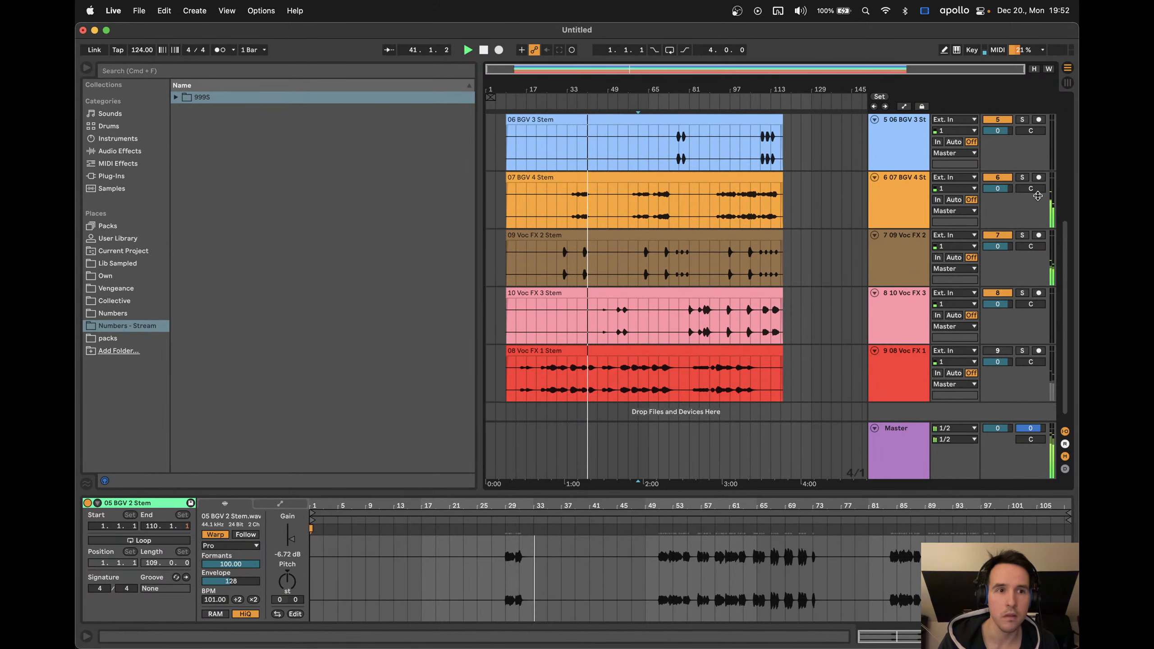
Play 07 BGV 4 from bar 37 in solo and compare it with the other unmuted stems
click(582, 213)
key(space)
key(space)
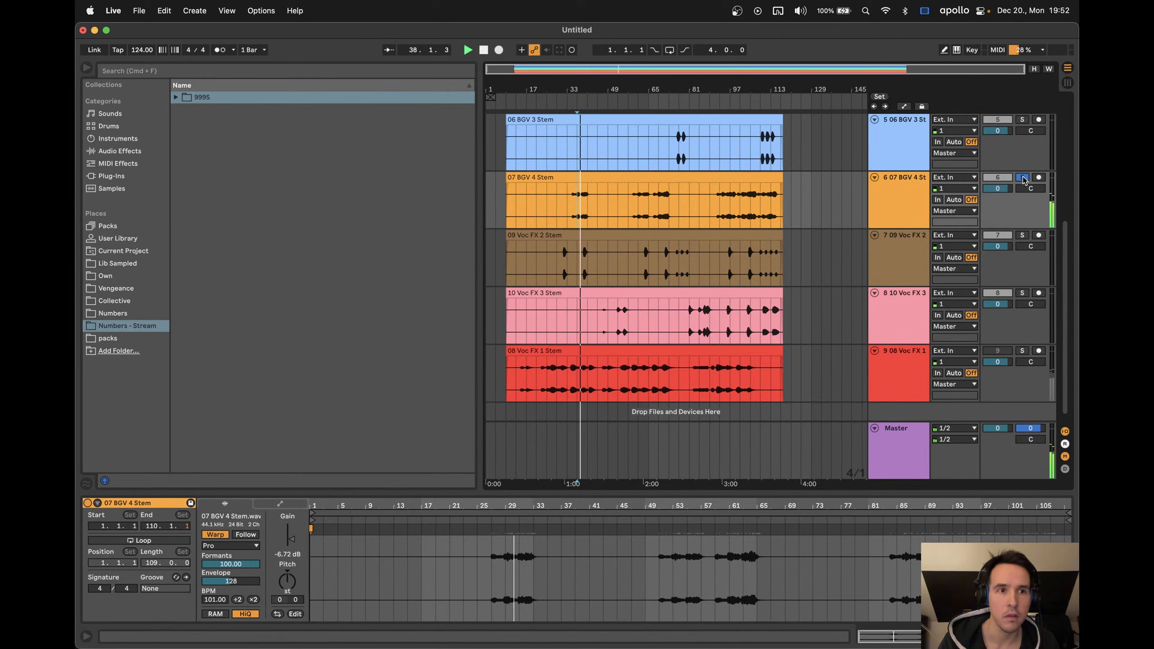
click(1022, 178)
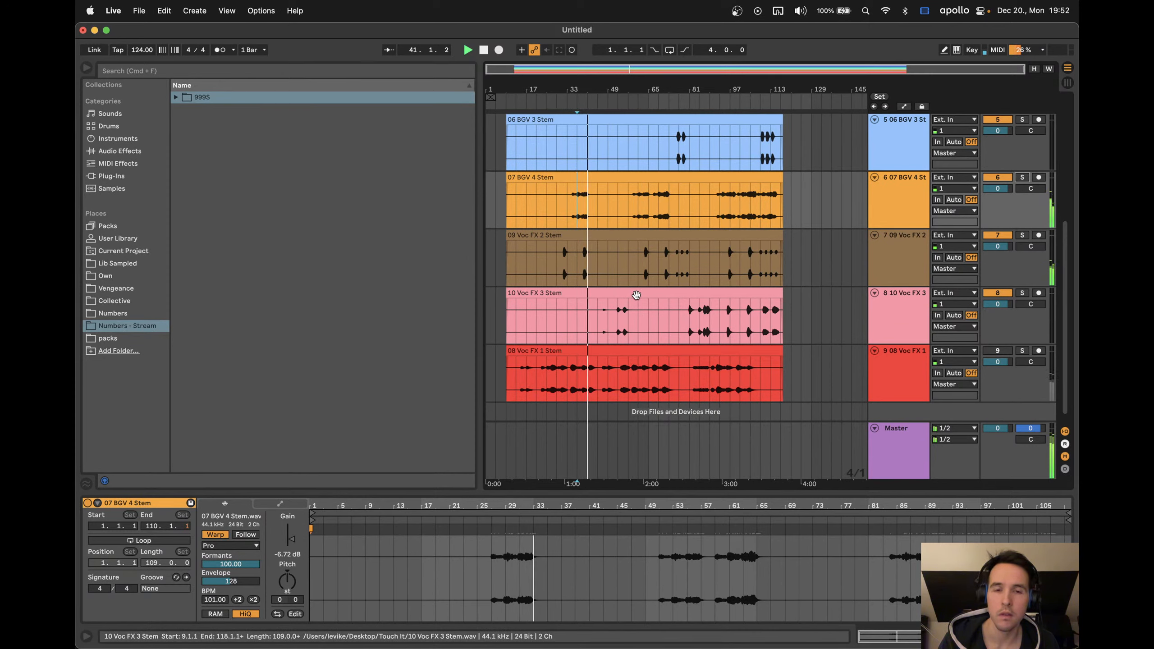
key(space)
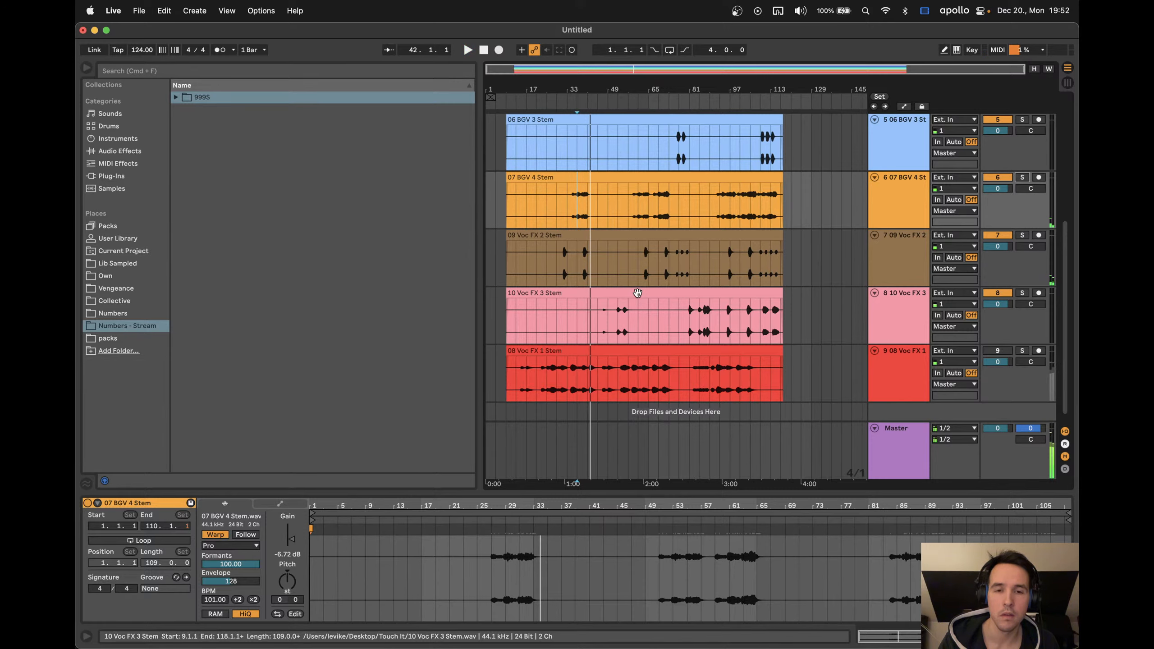
Export the eight clips from 02 Adlibs through 10 Voc FX 3 as a 24-bit WAV named BGV in the 999S folder
click(638, 292)
scroll(637, 293, up, 8)
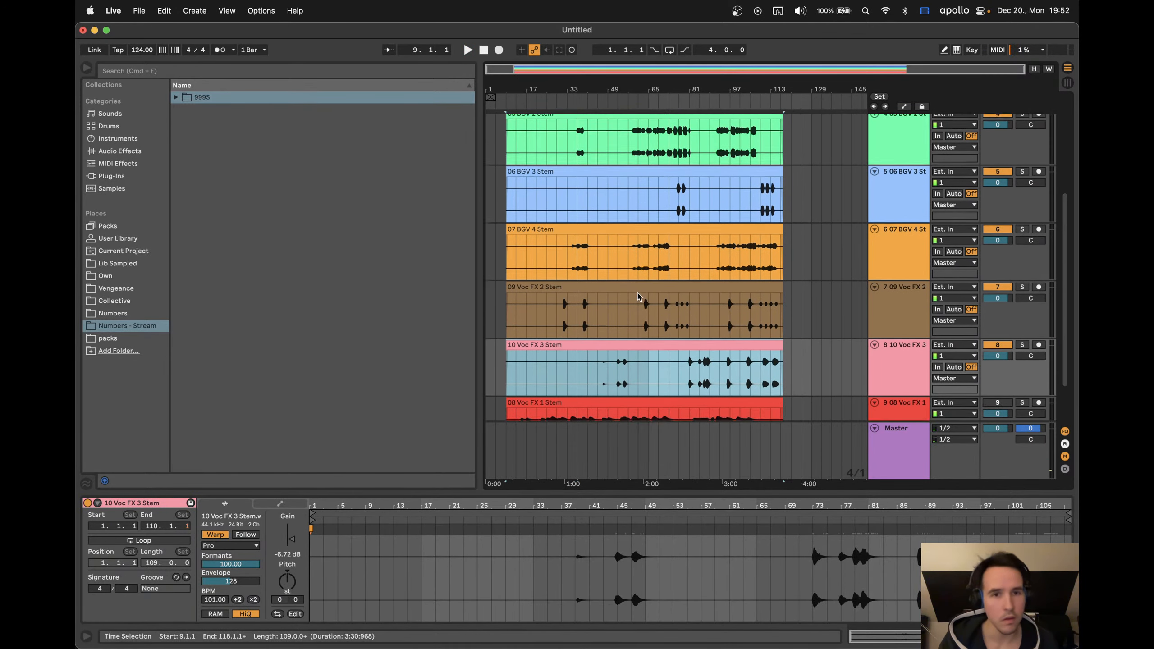
key(super+a)
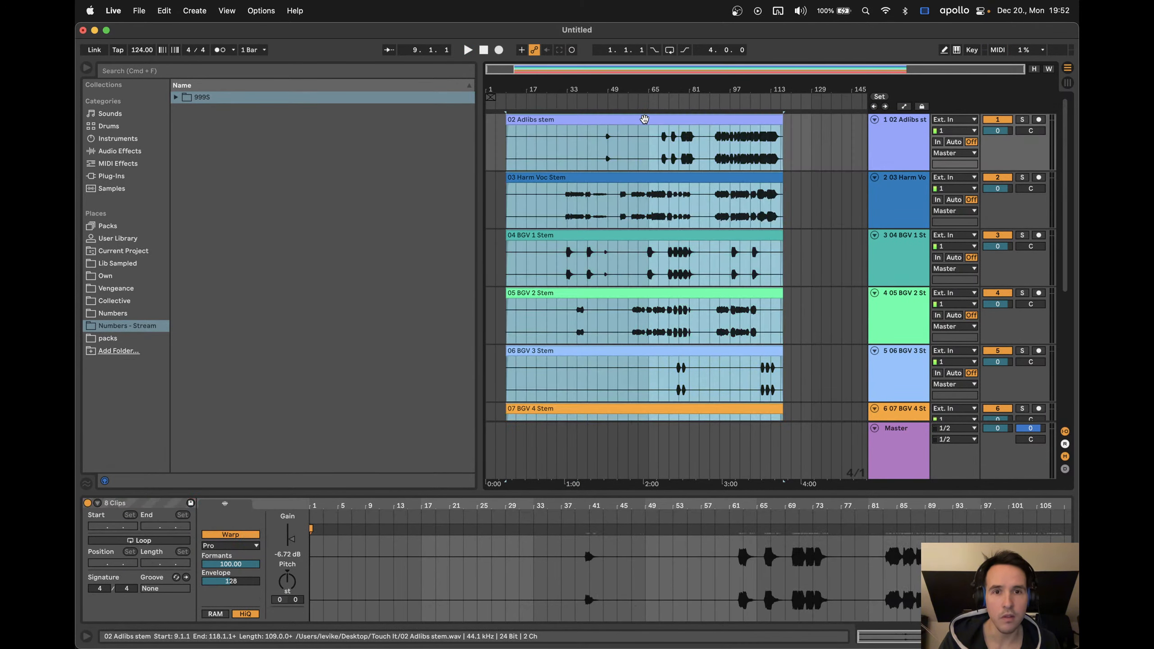
key(super+shift+r)
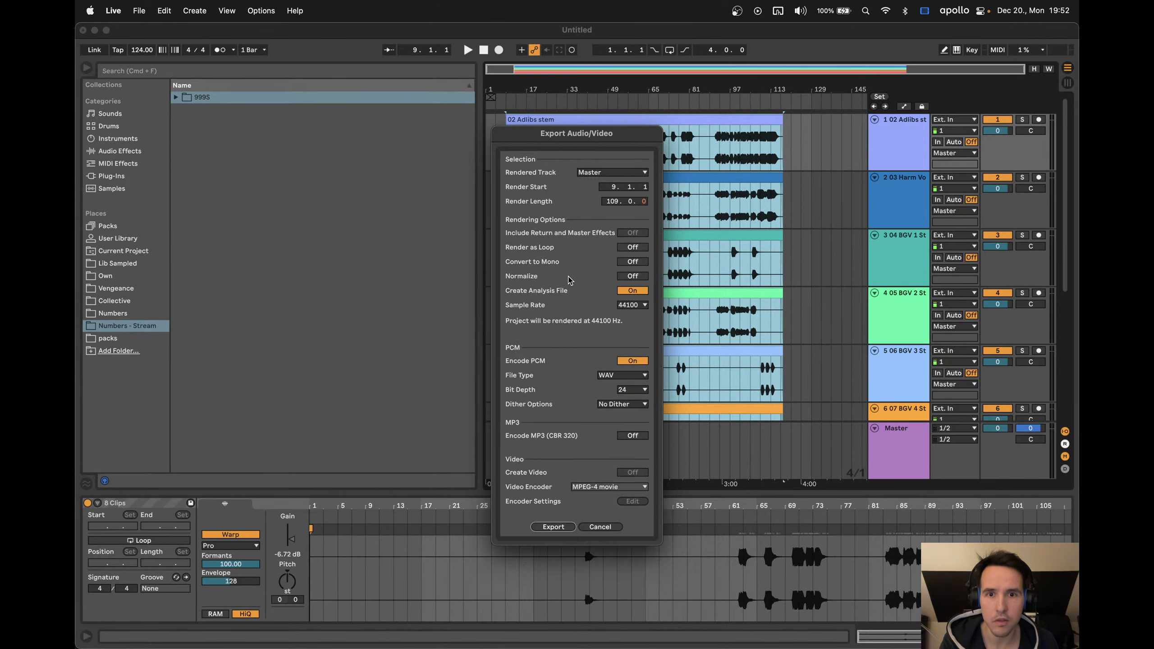
key(Return)
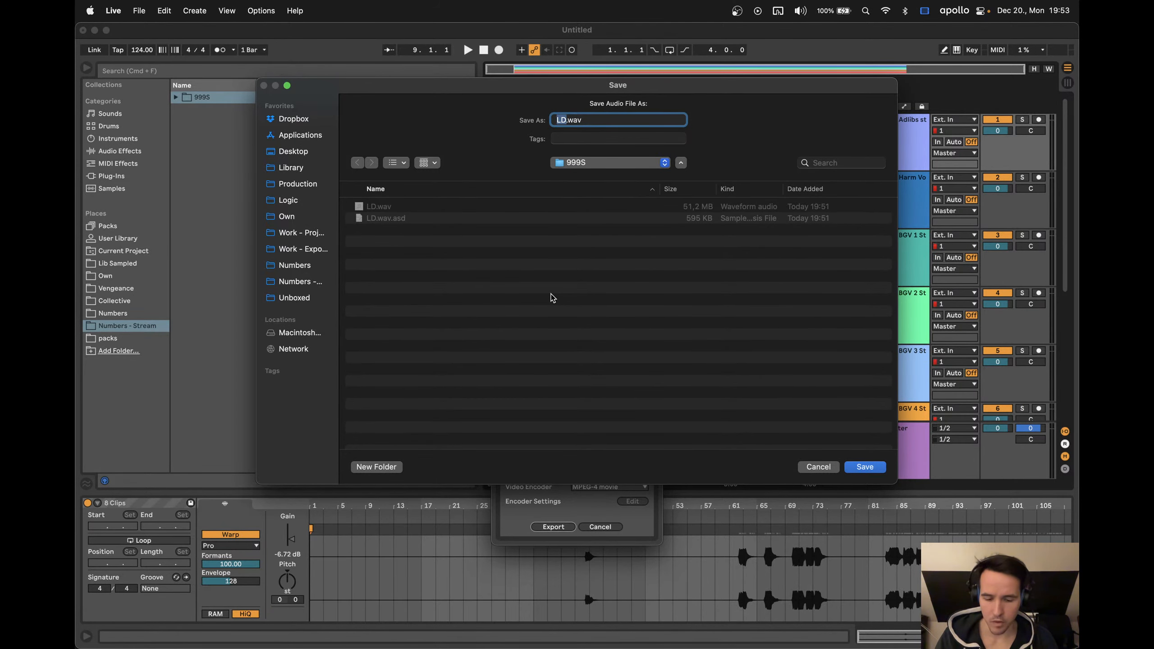
text(BGV)
key(Return)
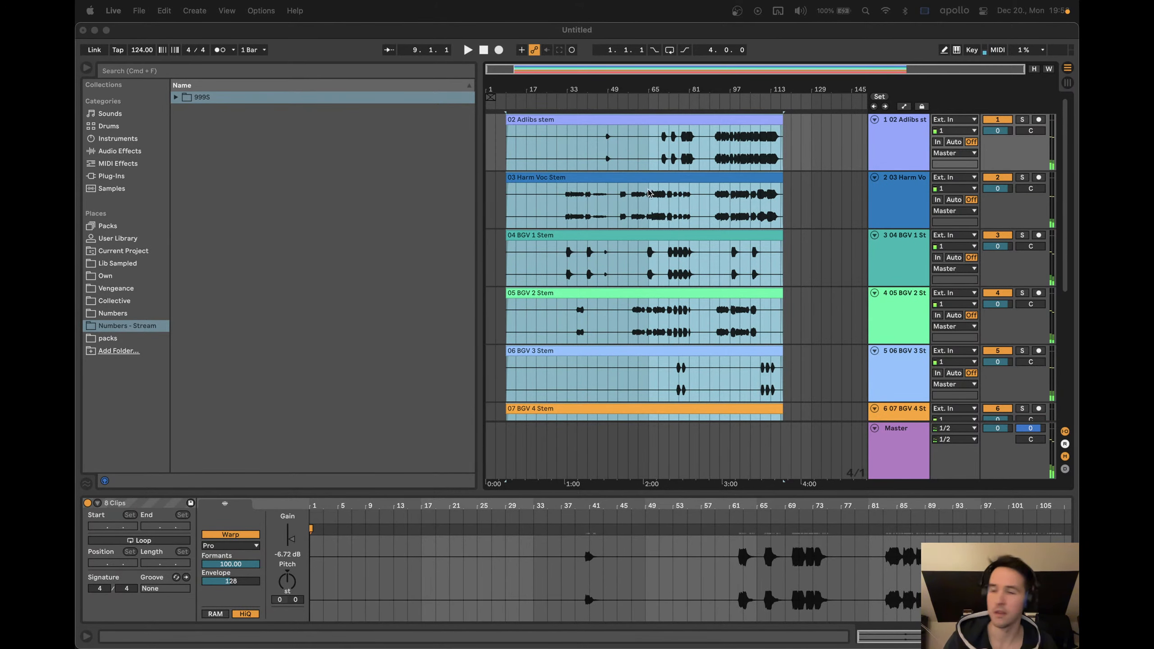
Solo the 08 Voc FX 1 track and export its clip as a WAV named Rvrb in the 999S folder
click(825, 266)
scroll(784, 334, down, 5)
click(842, 314)
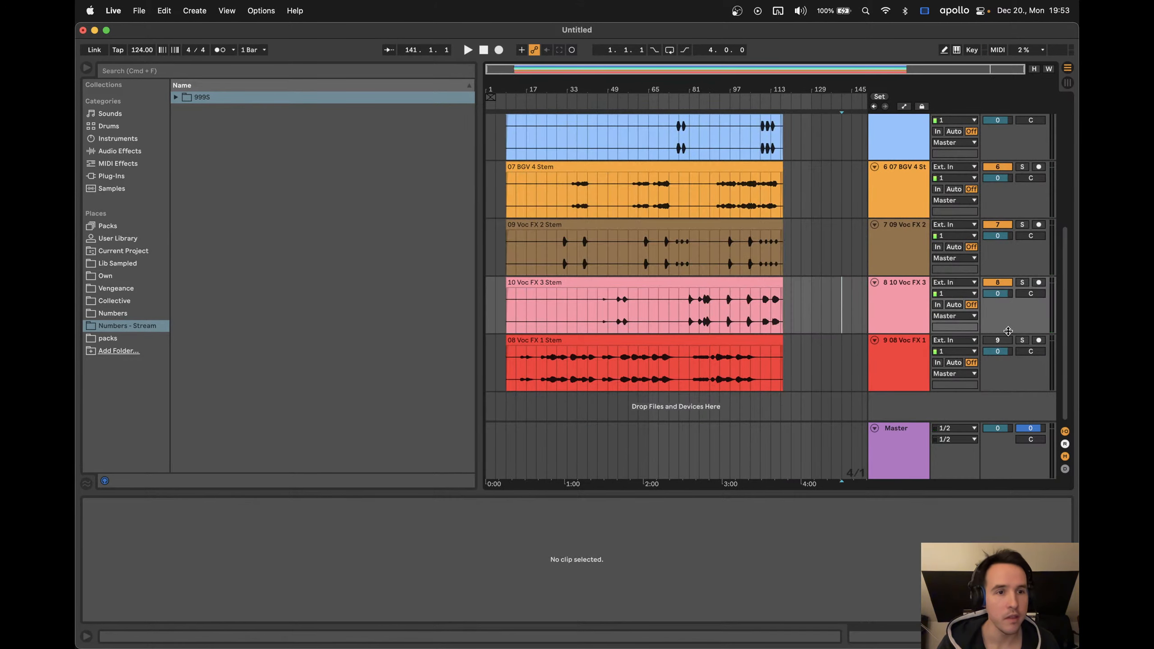
click(1022, 340)
click(702, 358)
click(694, 340)
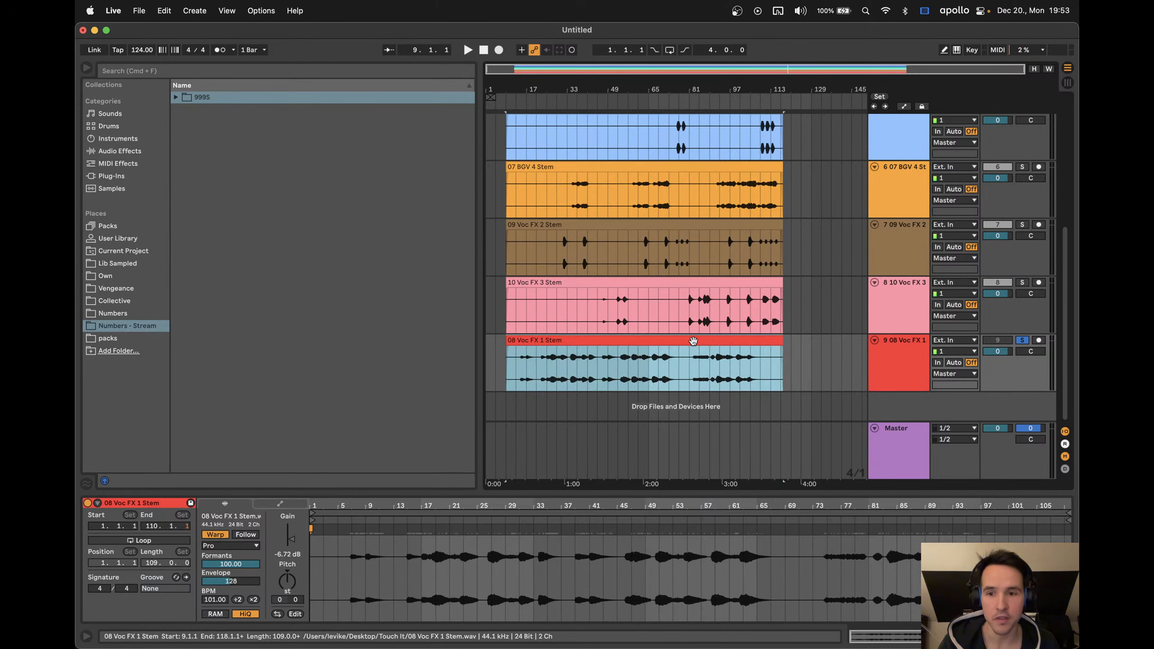
key(super+shift+r)
key(Return)
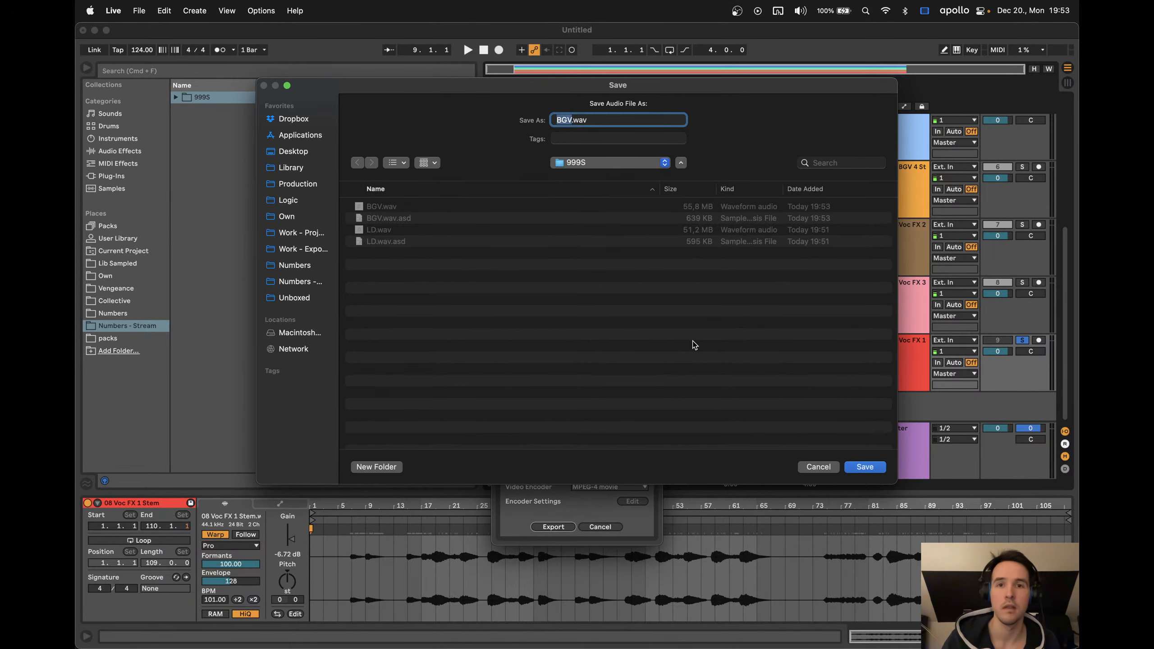
text(FX 1)
key(Return)
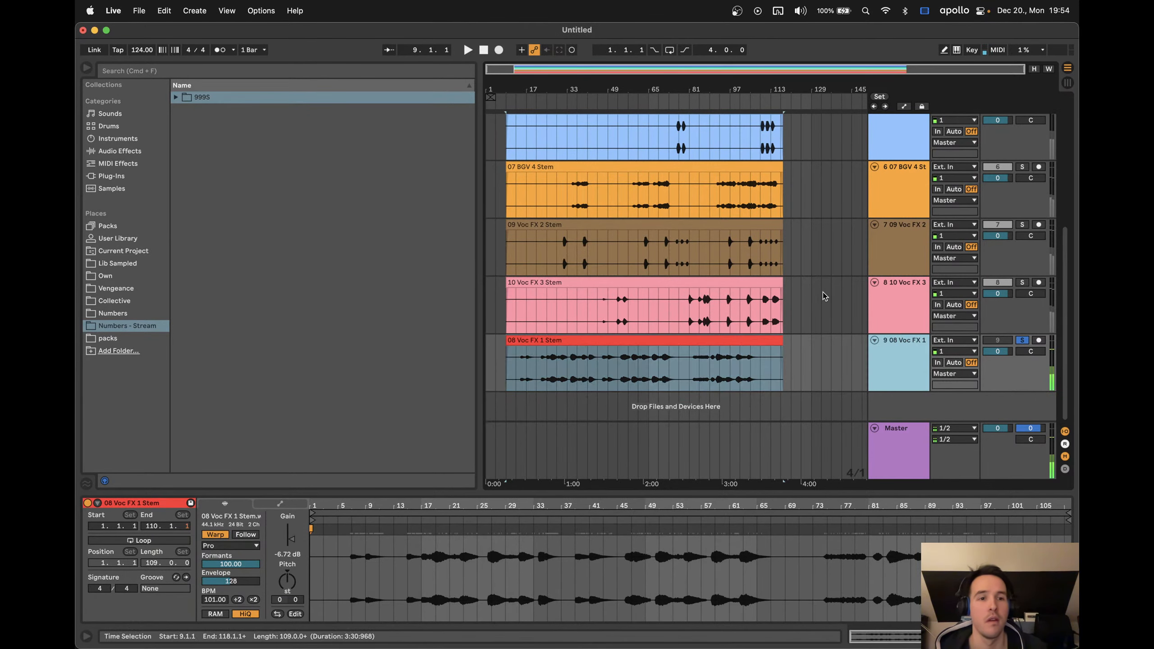
Delete all tracks except 02 Adlibs and remove the clip from that remaining track
scroll(821, 282, up, 5)
shift+click(899, 184)
key(Delete)
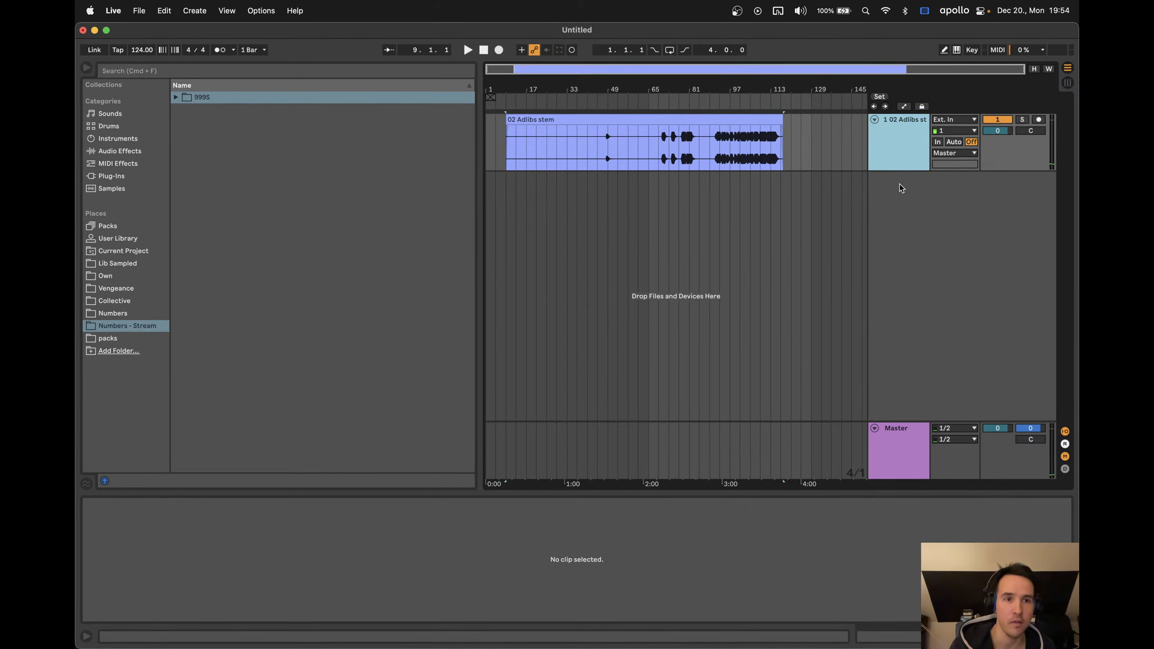
click(804, 161)
drag(813, 141, 493, 148)
key(Delete)
Expand the 999S folder in the browser to check the exported WAV files
click(502, 153)
shift+click(484, 153)
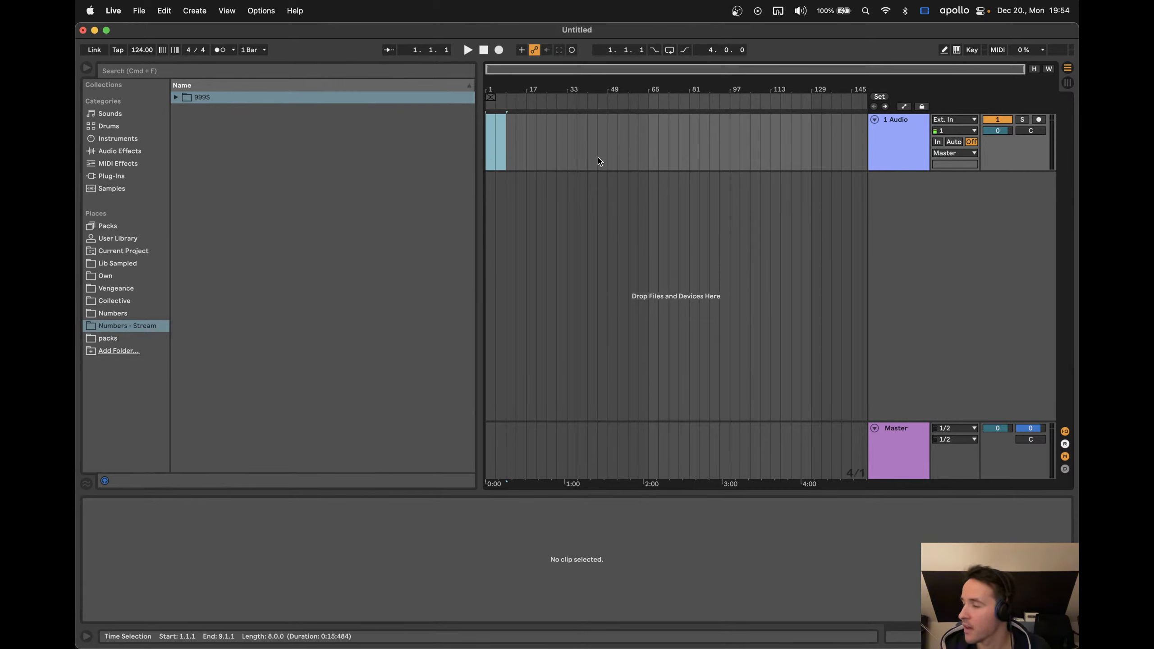
click(518, 137)
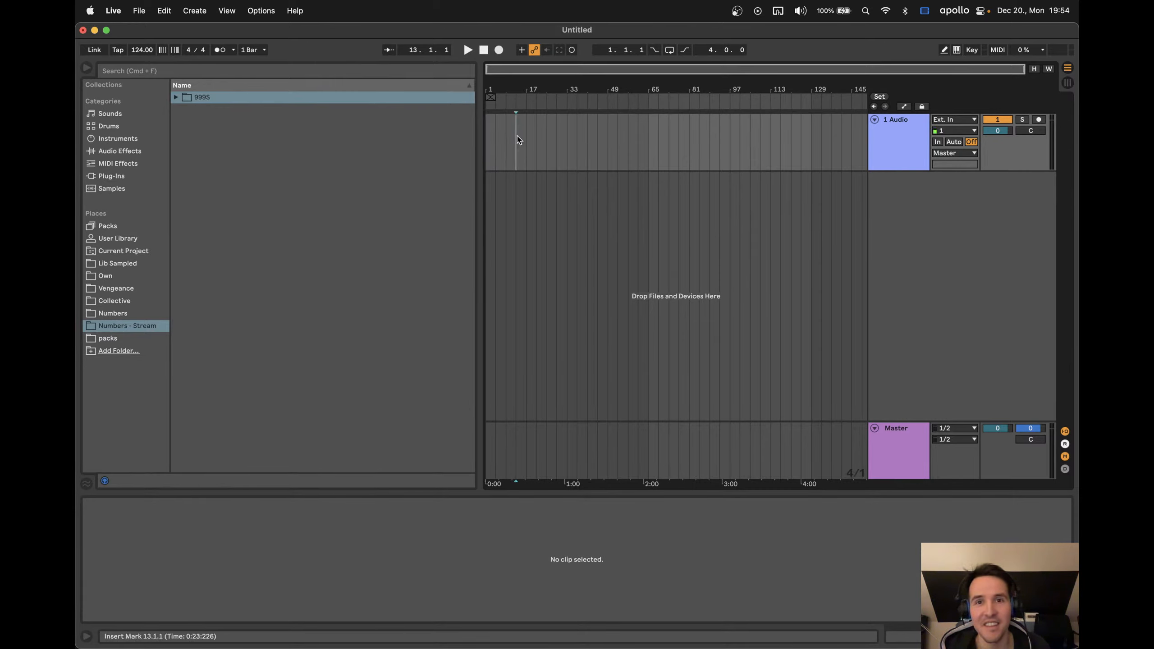
click(536, 161)
click(176, 98)
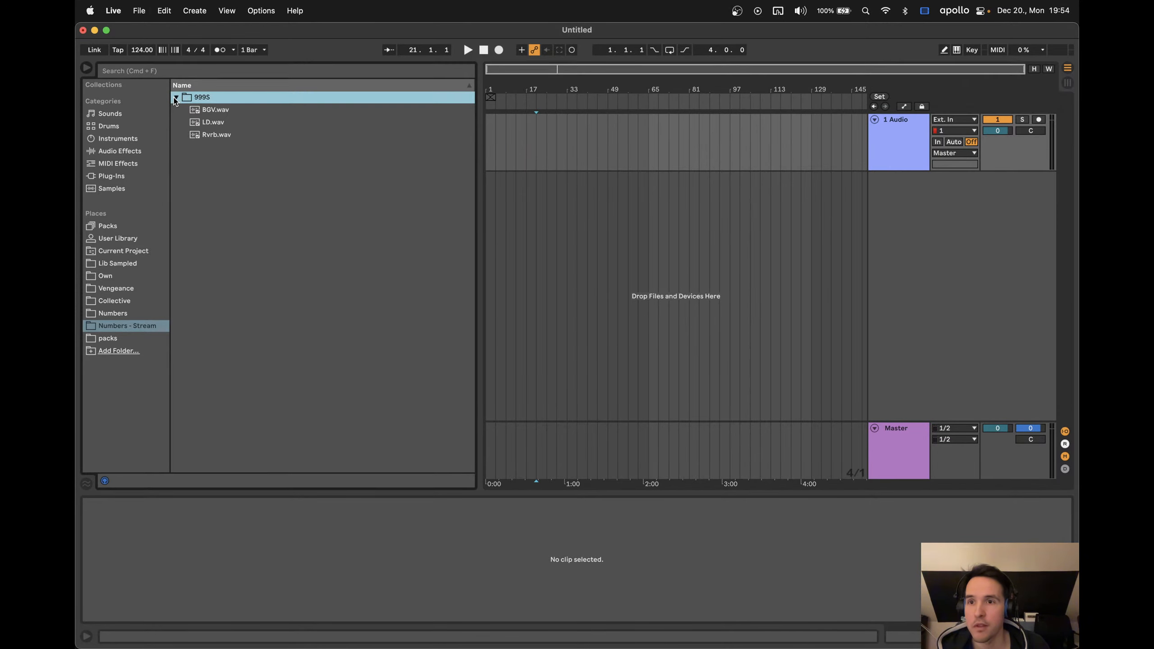
Switch to the Logic Pro project and close the Finder window showing the Streams folder
click(587, 613)
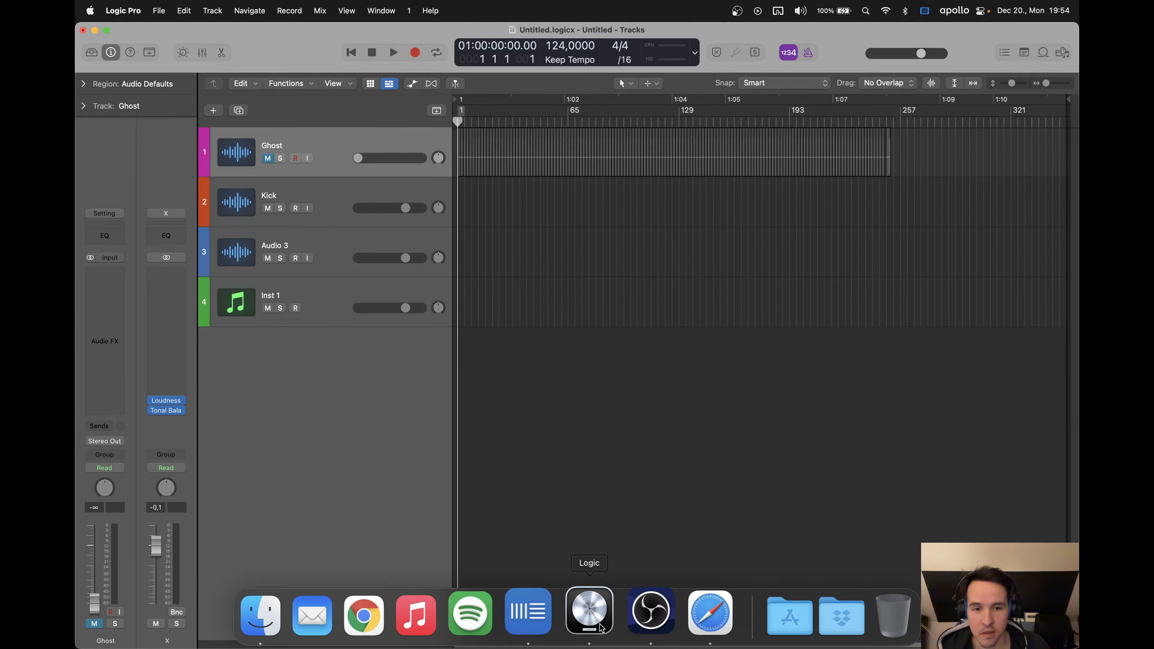
scroll(475, 258, up, 10)
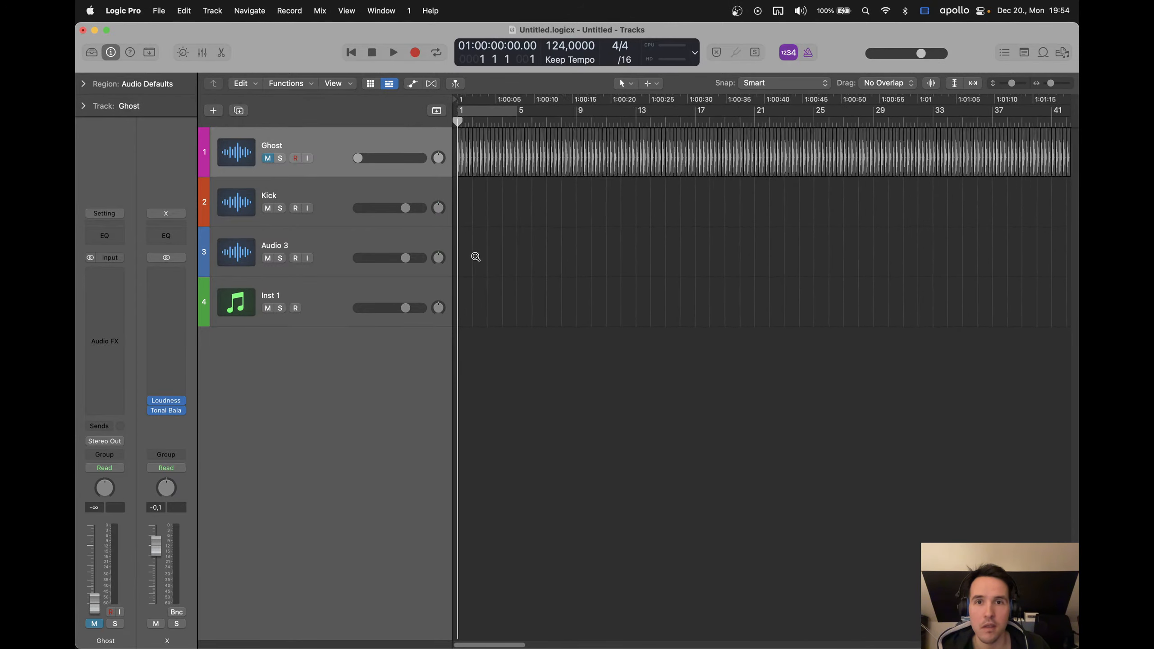
scroll(475, 257, up, 3)
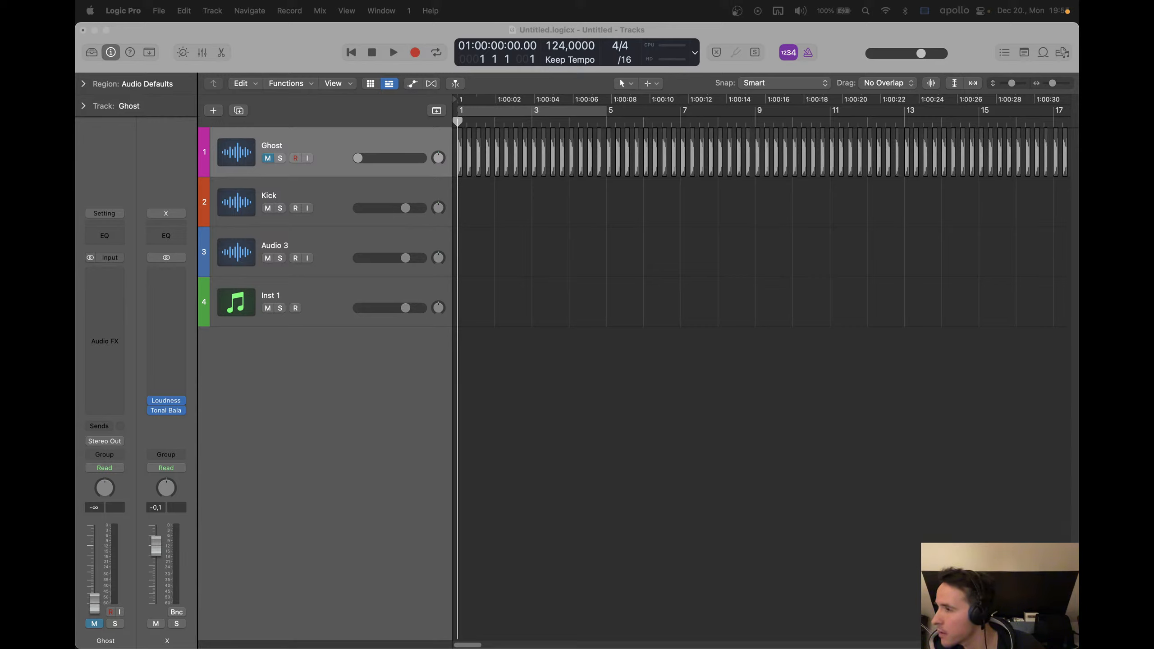
key(super+Tab)
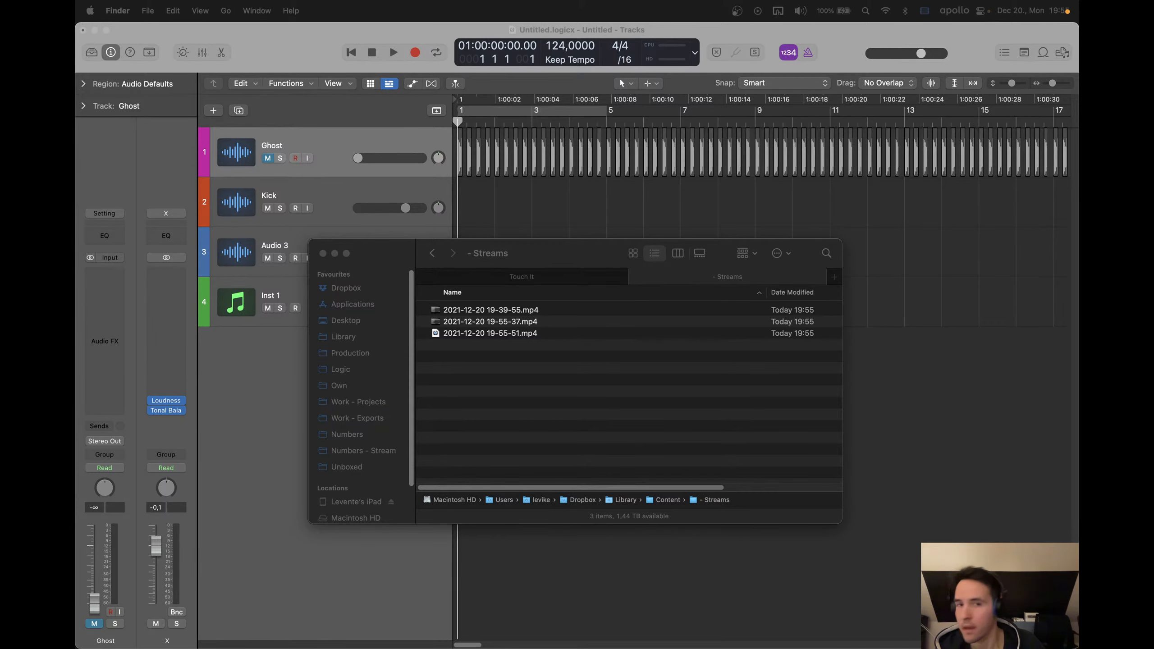
click(322, 254)
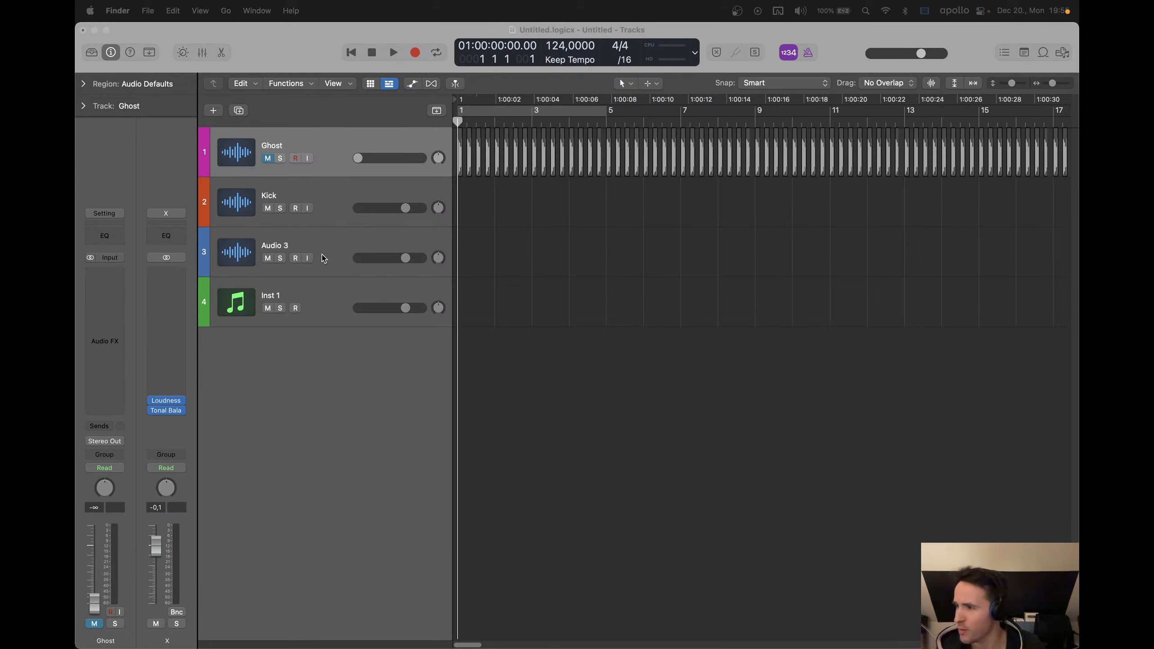
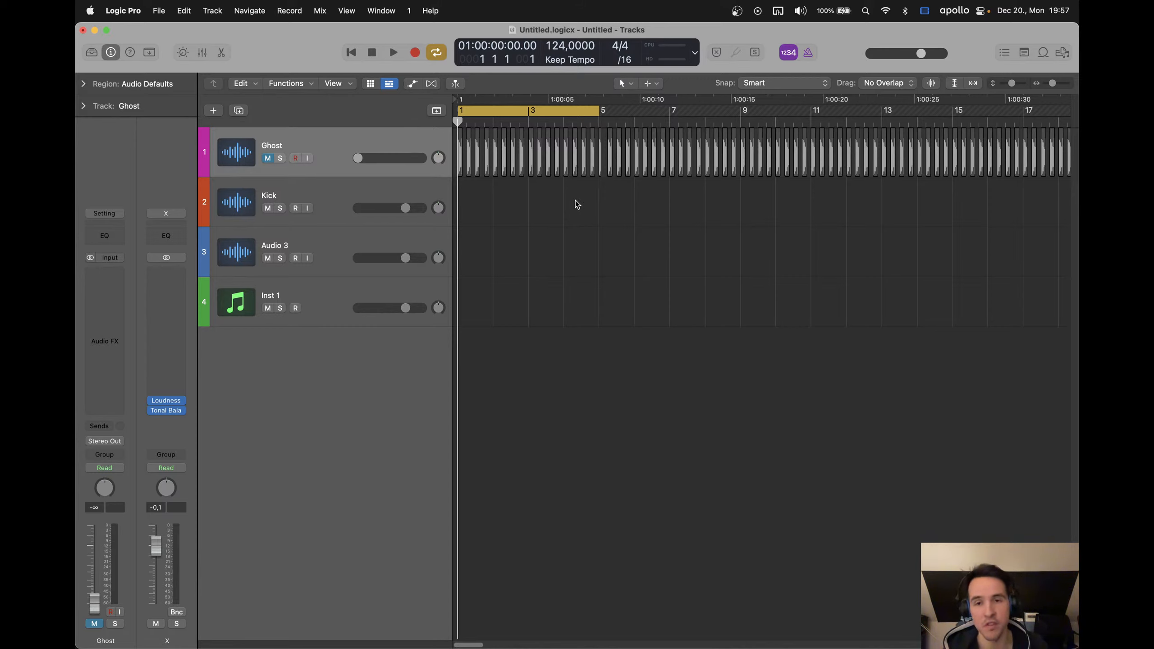
Insert the Pro-Q 3 equalizer on the Inst 1 track and move its window up over the arrangement
click(331, 304)
click(119, 282)
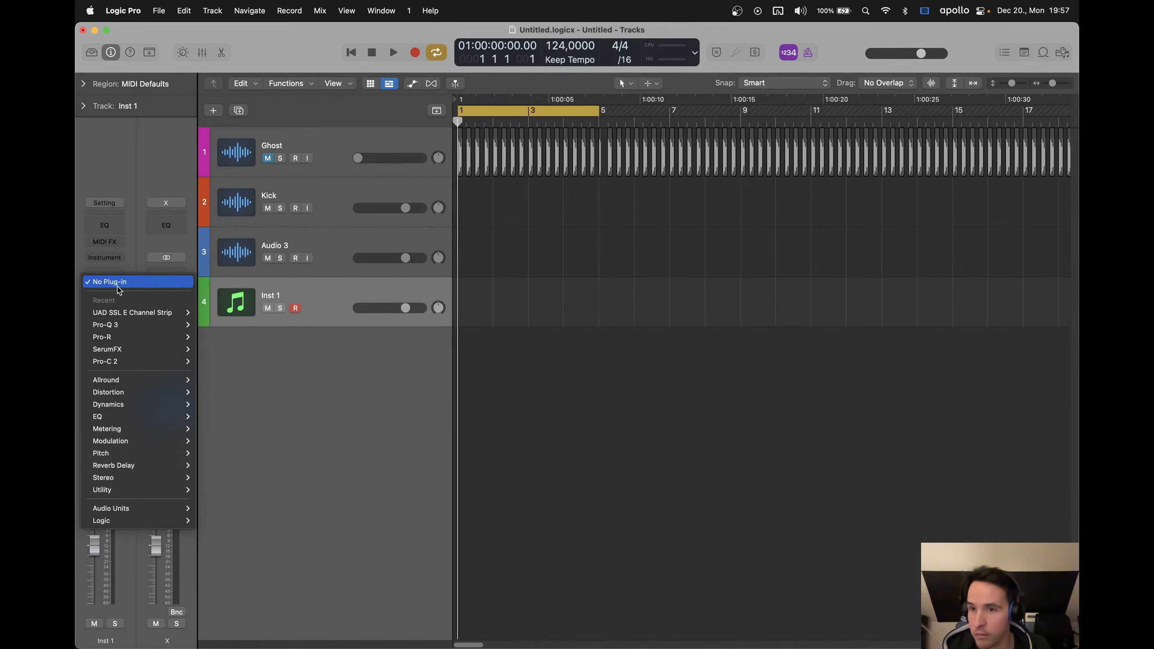
mouse_move(136, 404)
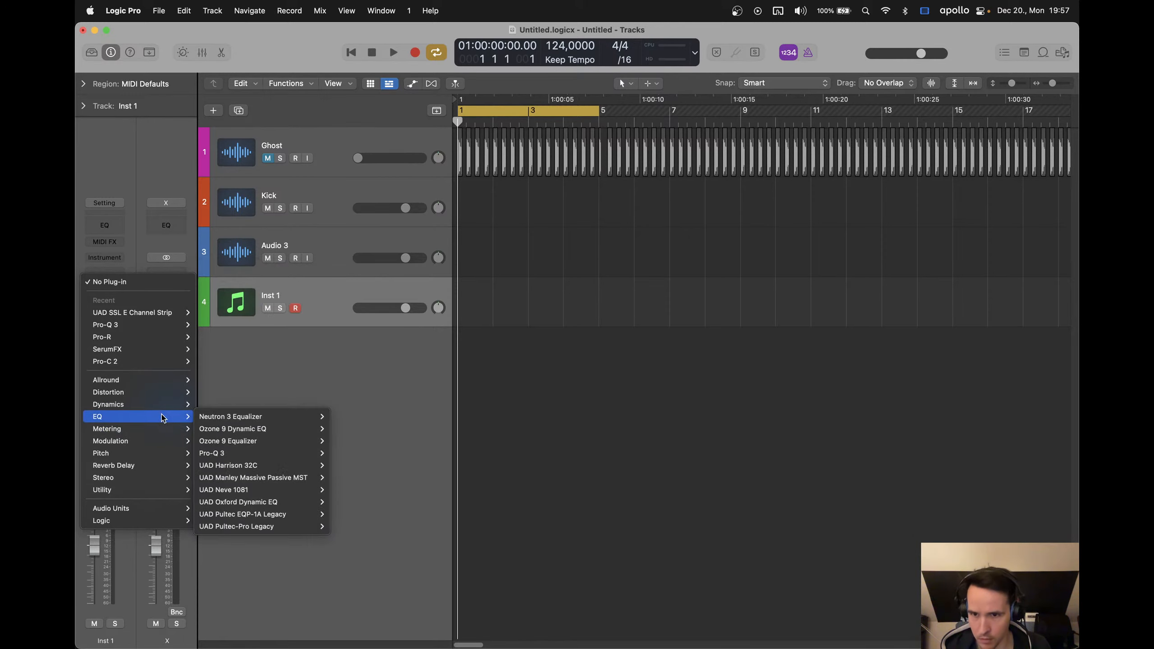
click(278, 447)
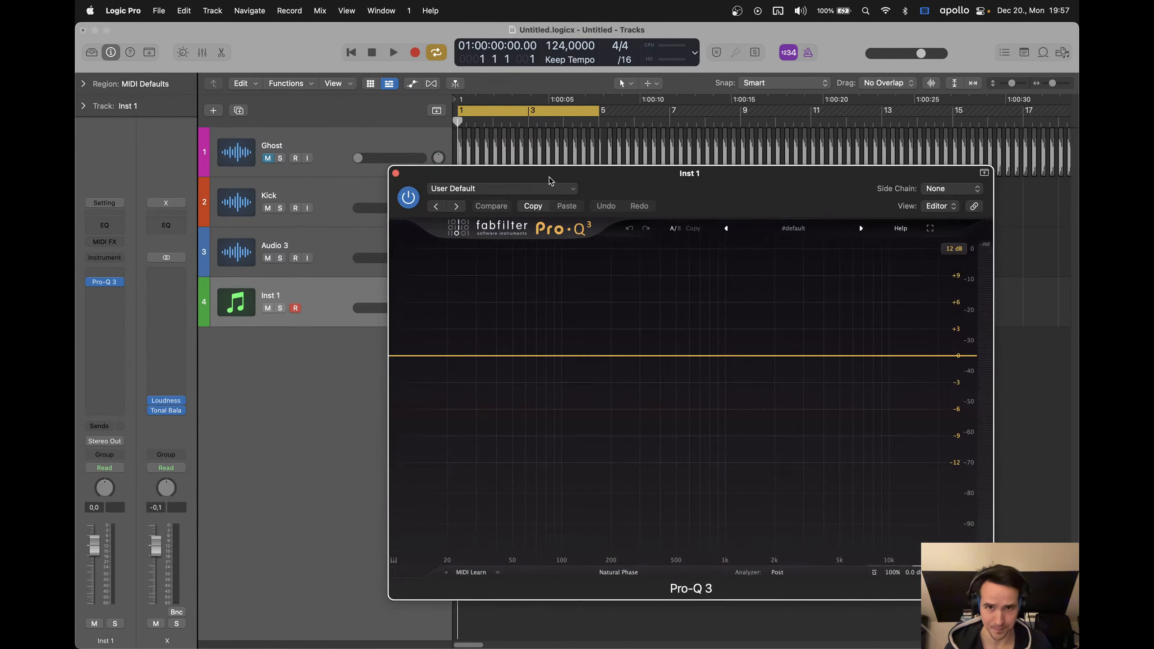
drag(549, 176, 484, 123)
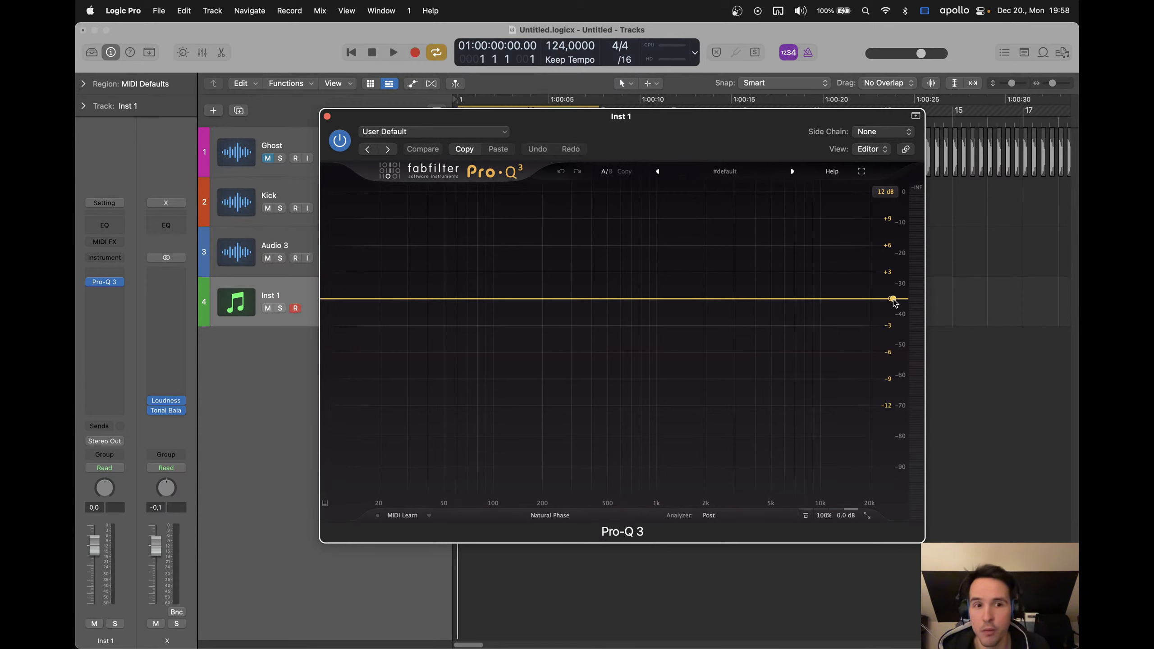
click(114, 305)
mouse_move(139, 424)
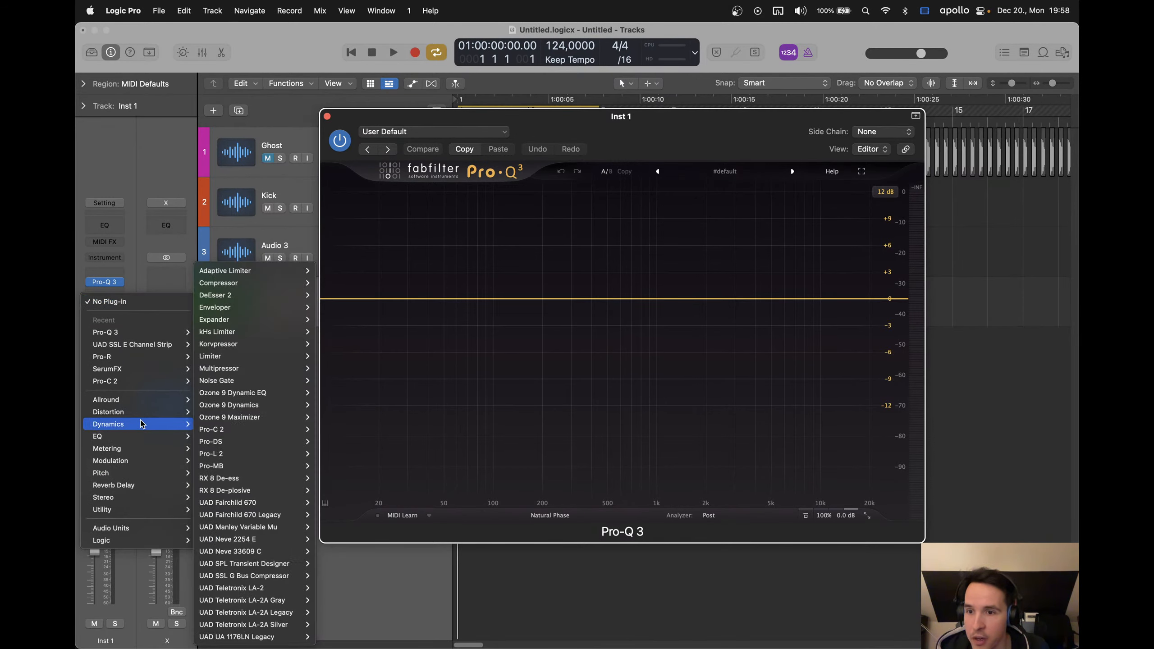
click(149, 193)
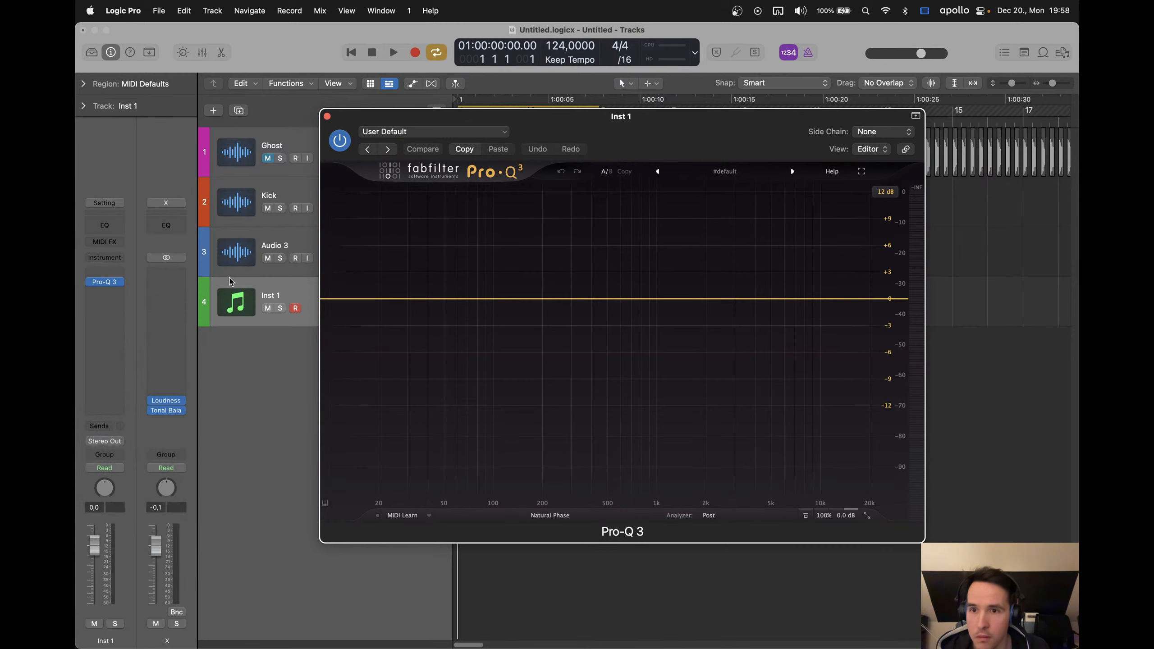
Add a second software instrument track below Inst 1 and load Kontakt 5 as its instrument
click(267, 290)
key(super+d)
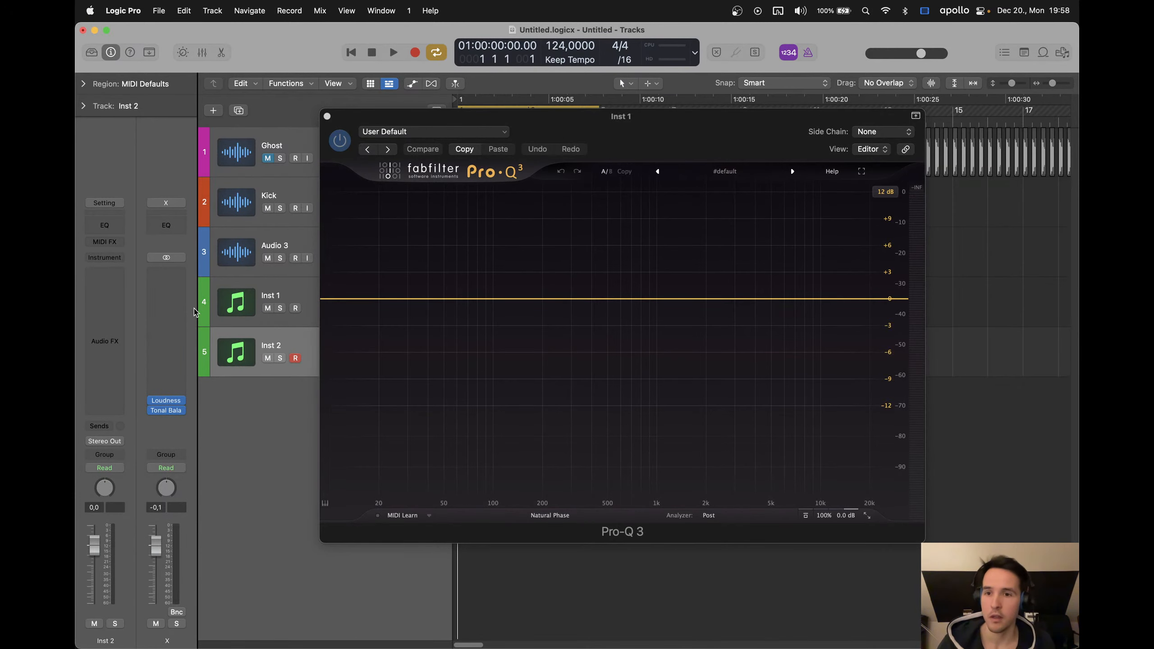
click(105, 258)
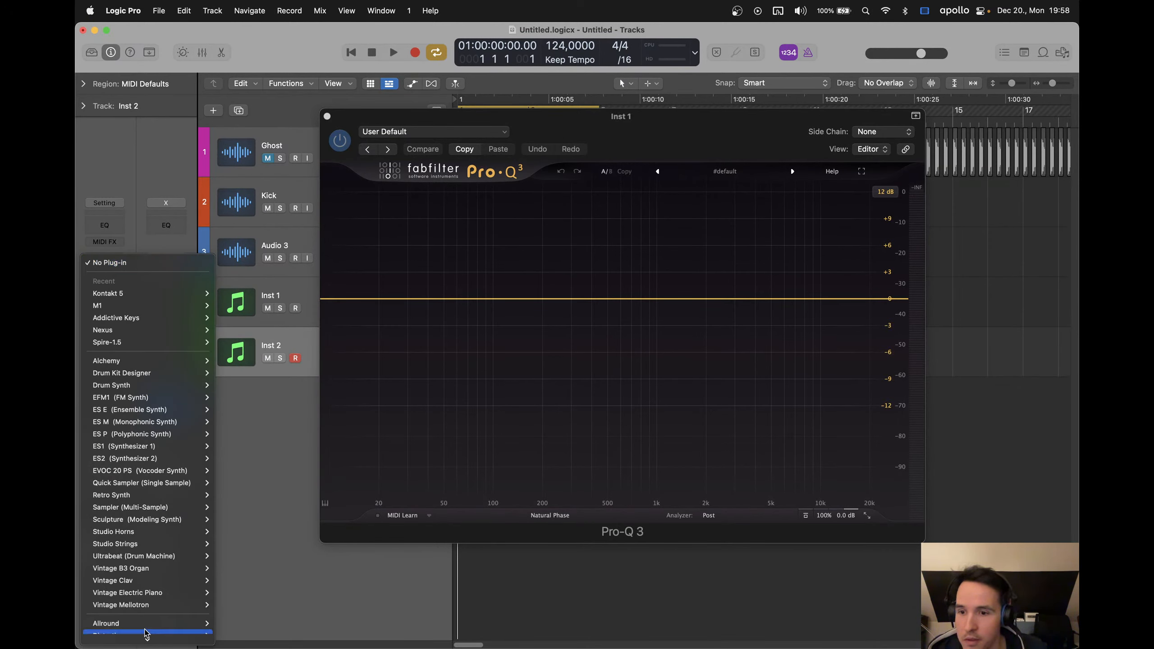
scroll(150, 500, down, 5)
mouse_move(150, 172)
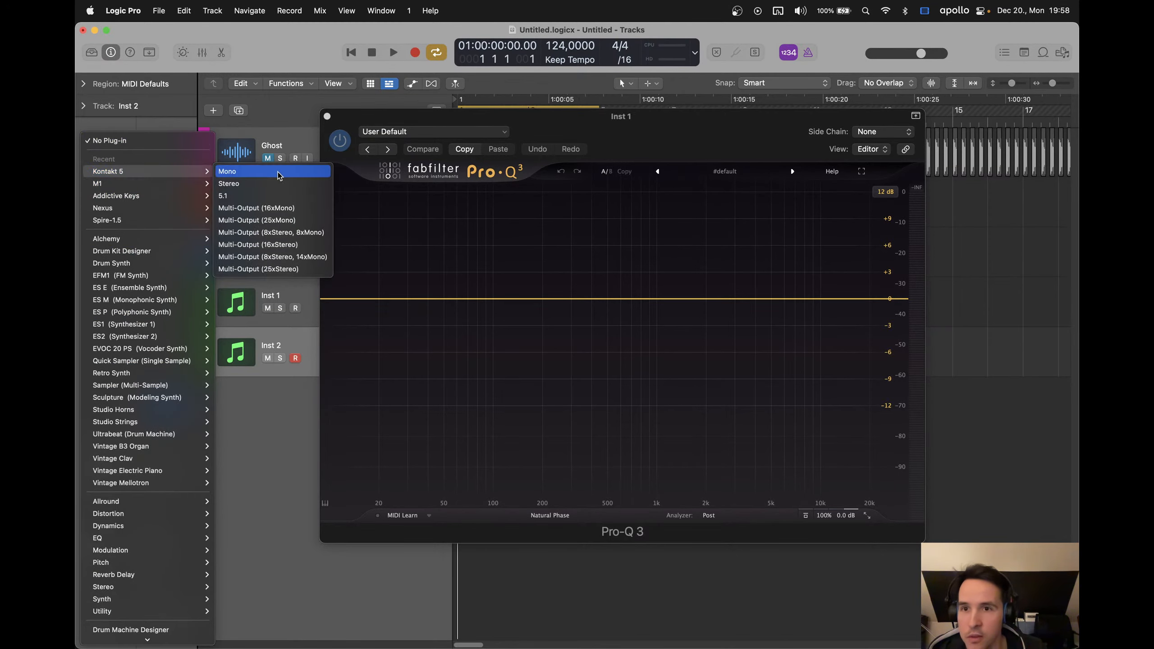
click(270, 193)
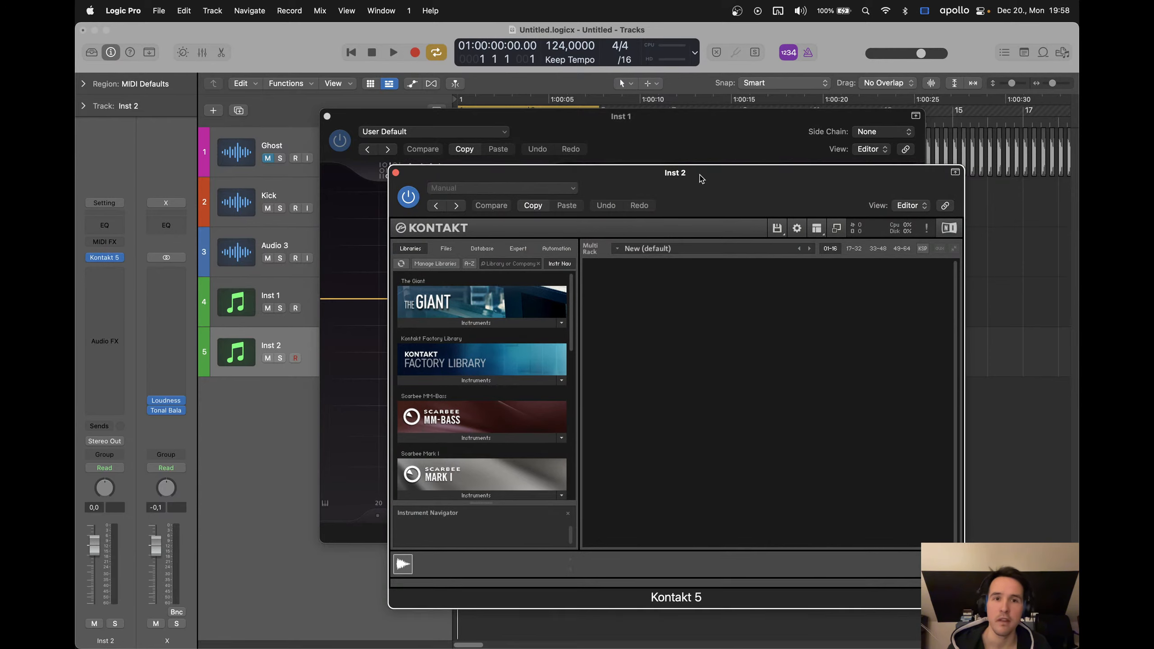
Look over the Kontakt 5 window and its library list, and close the instrument window
drag(699, 175, 495, 82)
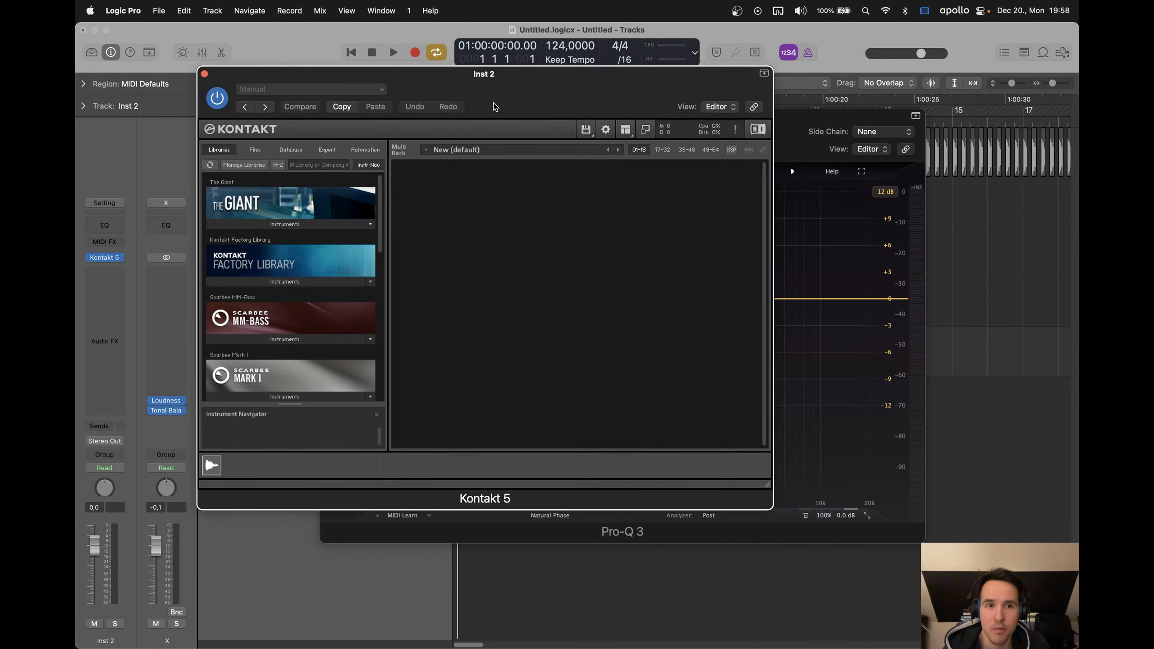
click(795, 118)
click(608, 83)
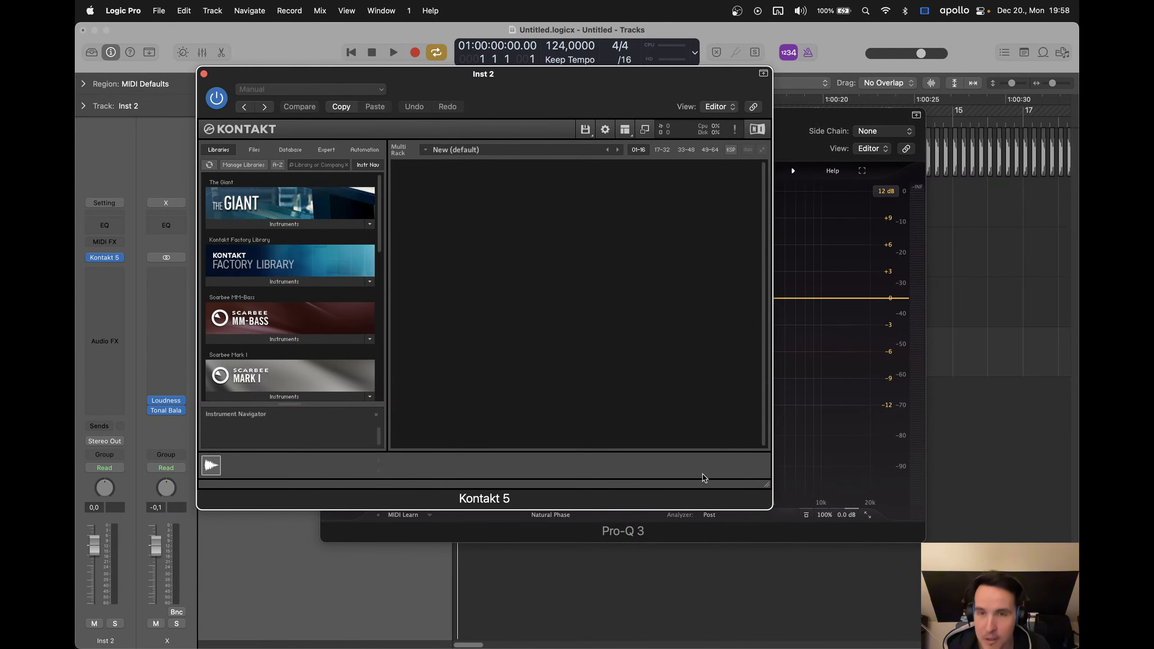
mouse_move(381, 190)
mouse_down()
mouse_move(381, 334)
mouse_move(384, 183)
mouse_up()
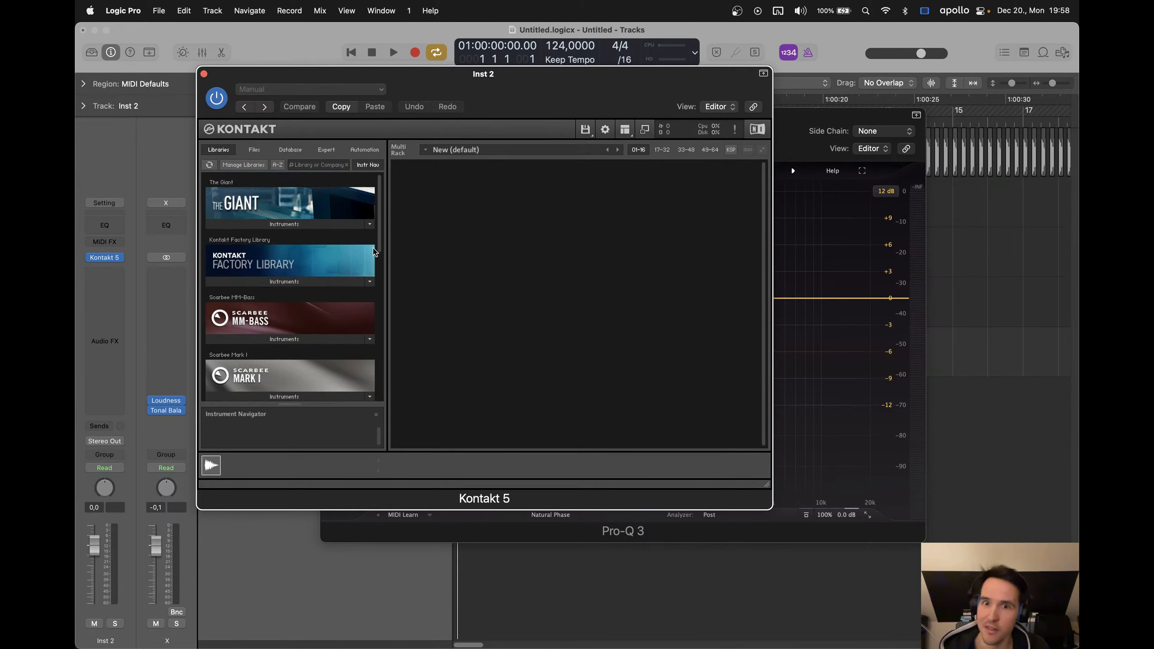
click(204, 74)
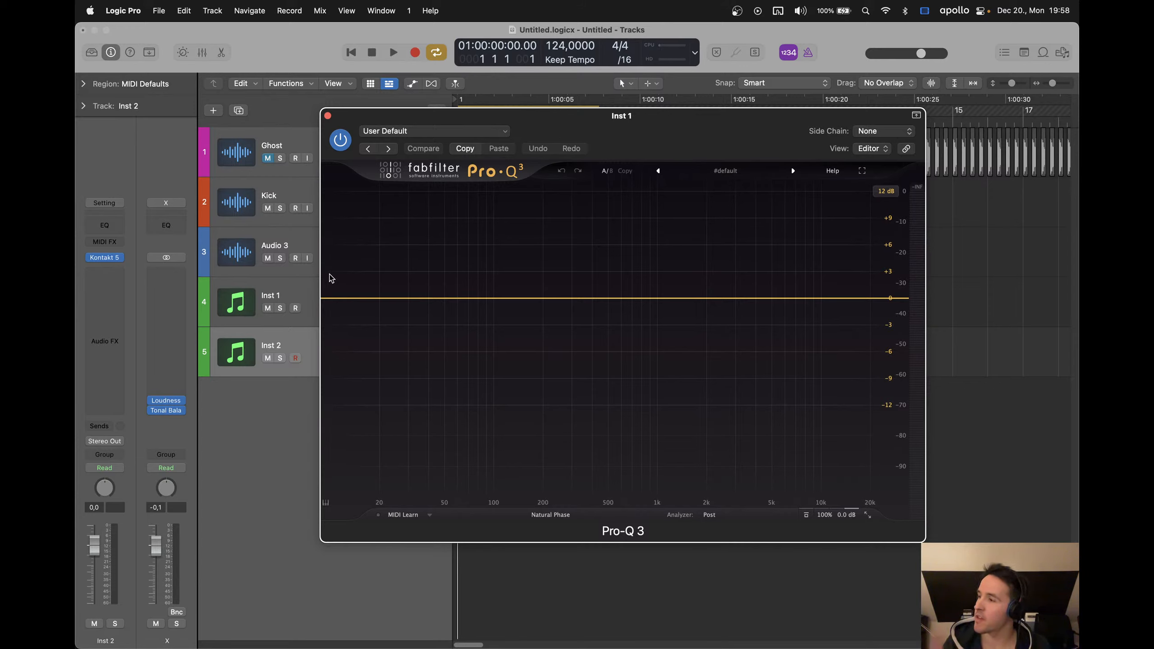
Open the Apollo Console, browse the plug-in categories for the first Analog 1 insert, and close Console without loading one
click(967, 11)
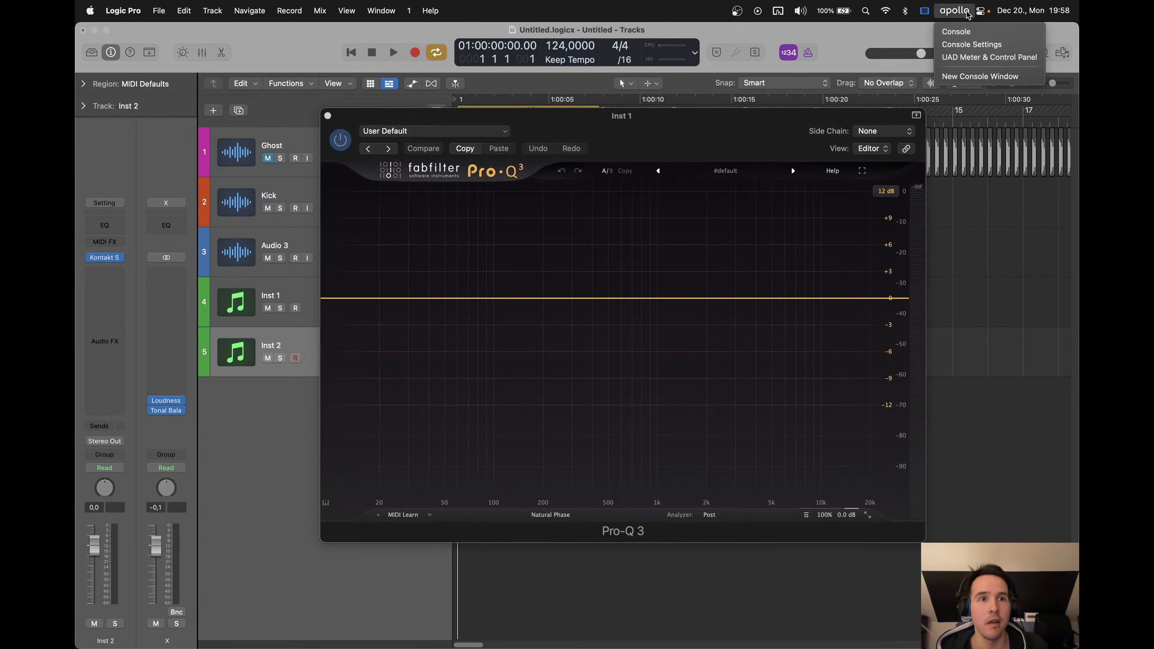
click(958, 31)
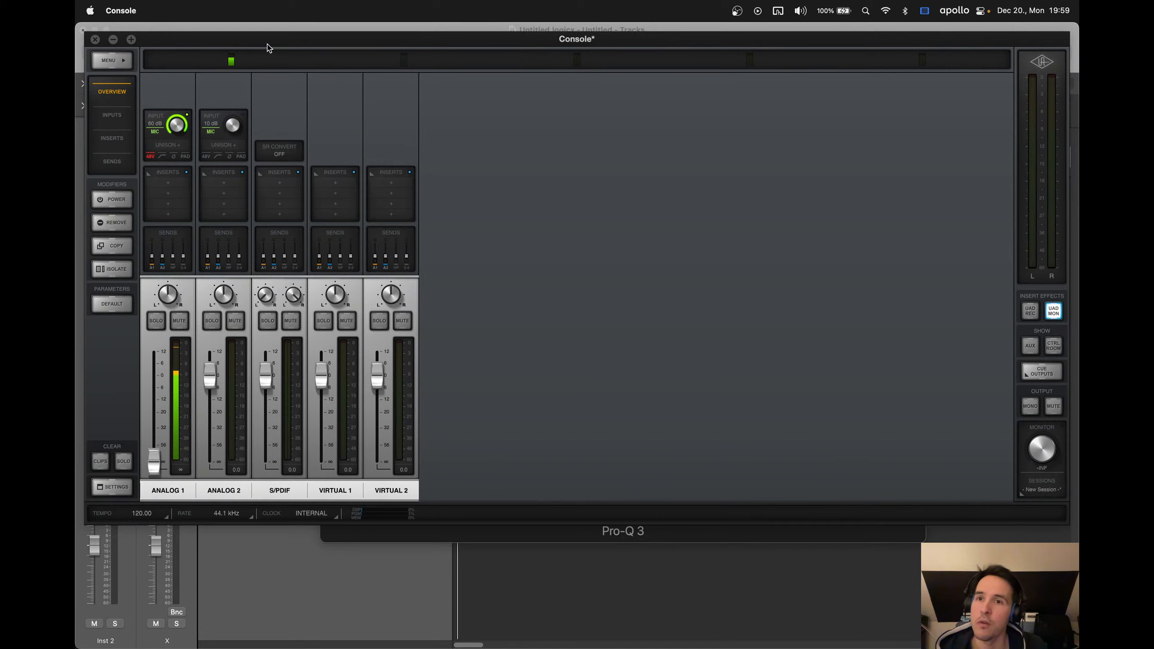
click(167, 182)
click(257, 283)
click(258, 267)
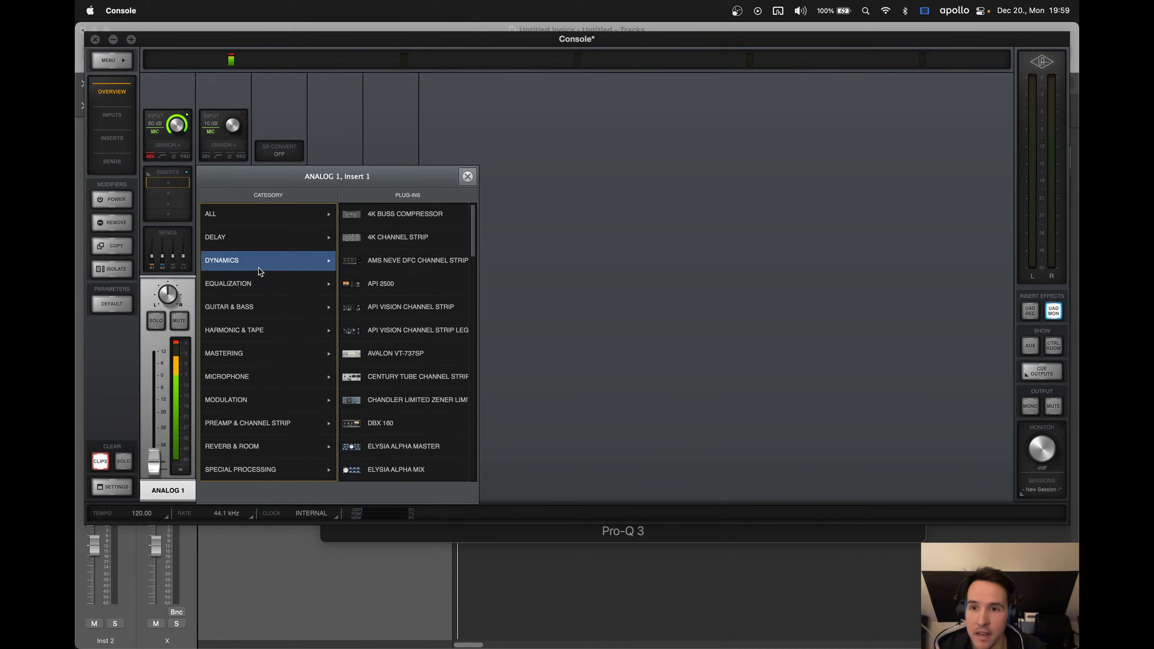
click(467, 178)
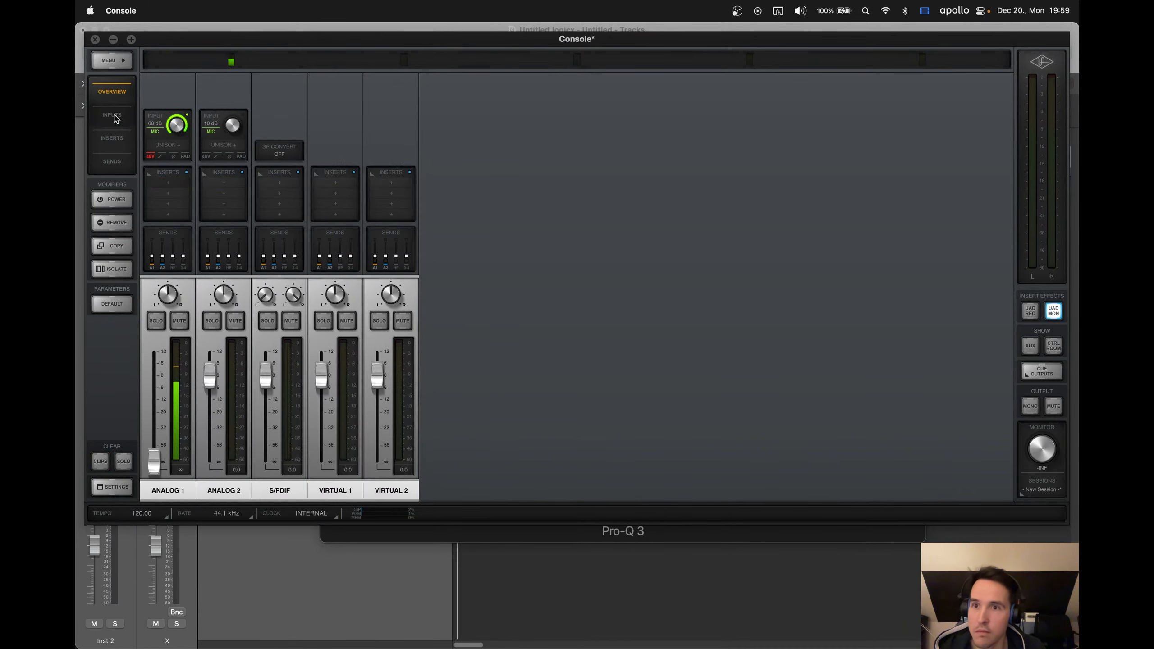
click(96, 41)
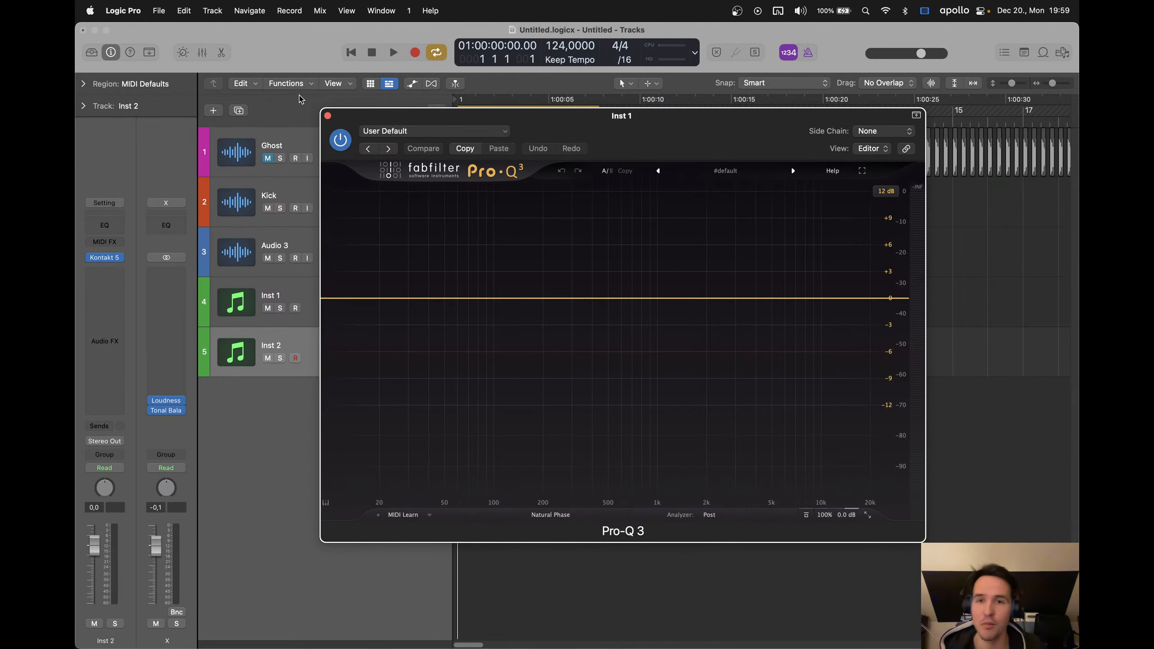
Shift the Pro-Q 3 window of the Inst 1 track slightly down and close it
drag(555, 127, 558, 161)
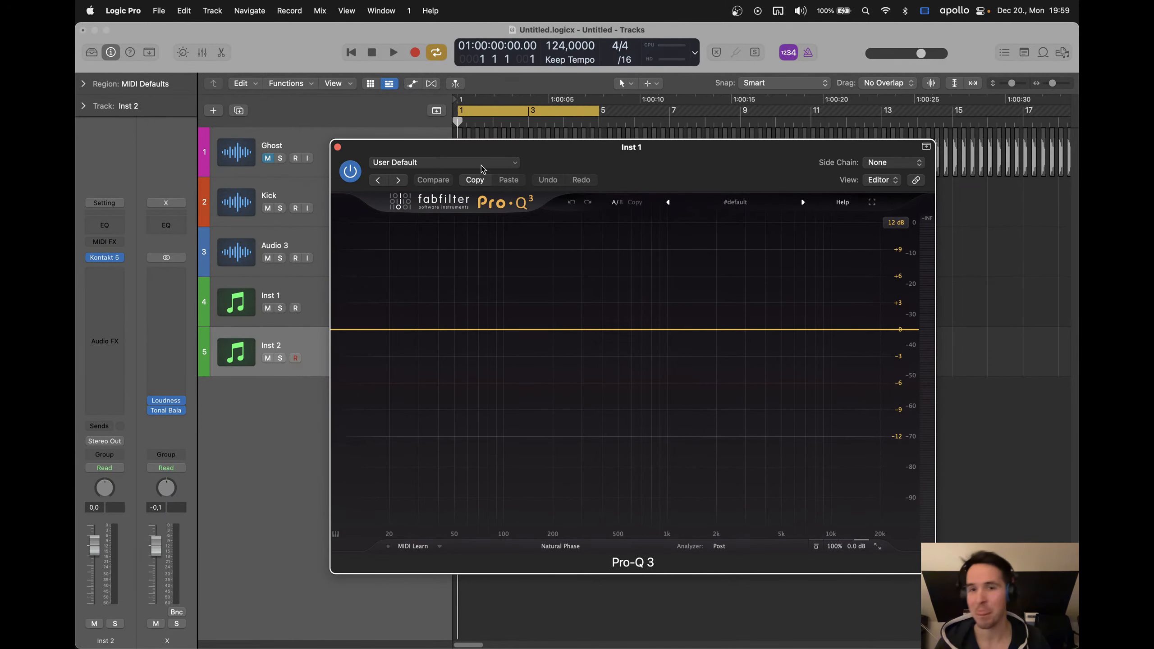
click(338, 148)
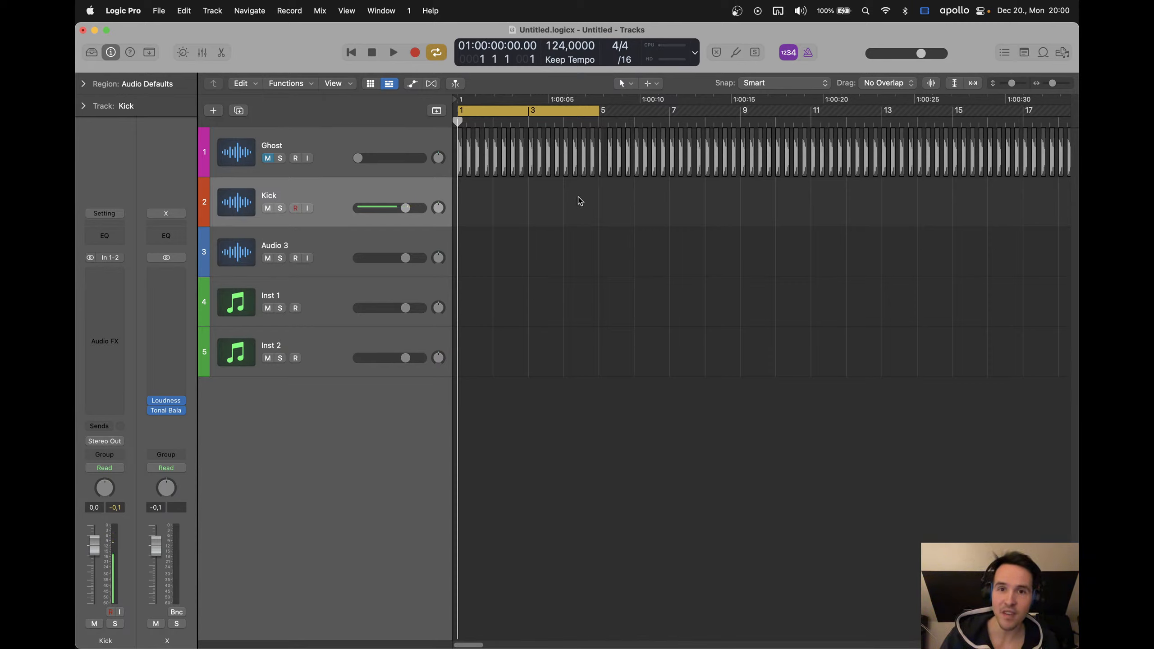
Switch to Ableton Live, narrow its window so the Logic project shows beside it, and return to Logic Pro
scroll(661, 206, up, 5)
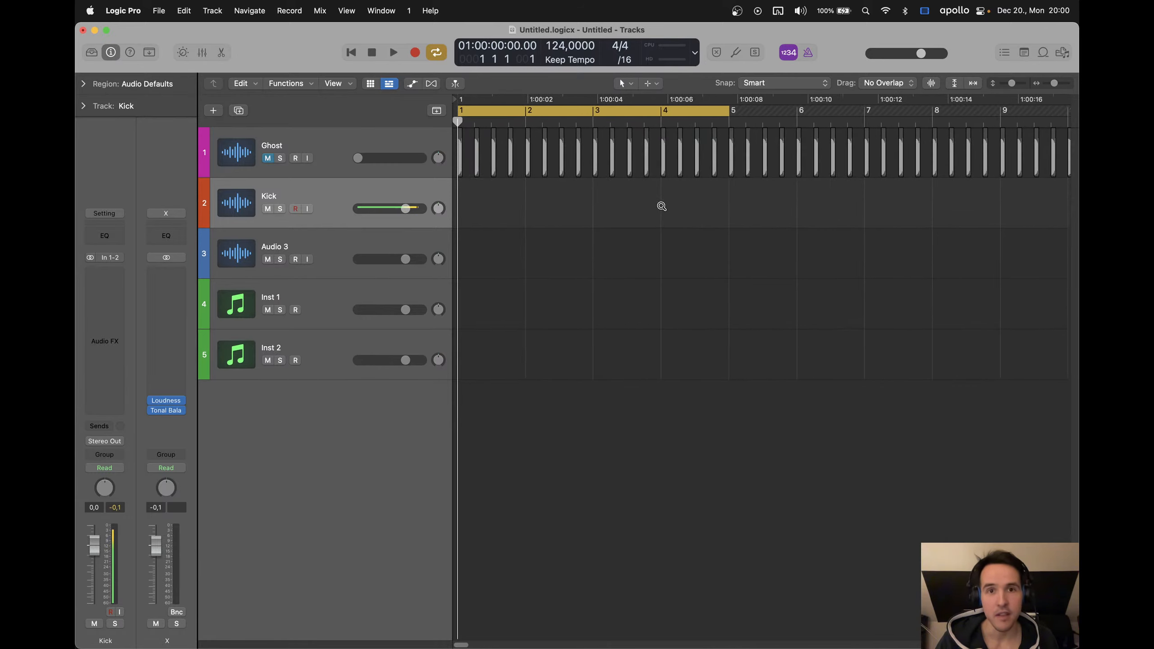
scroll(662, 207, down, 1)
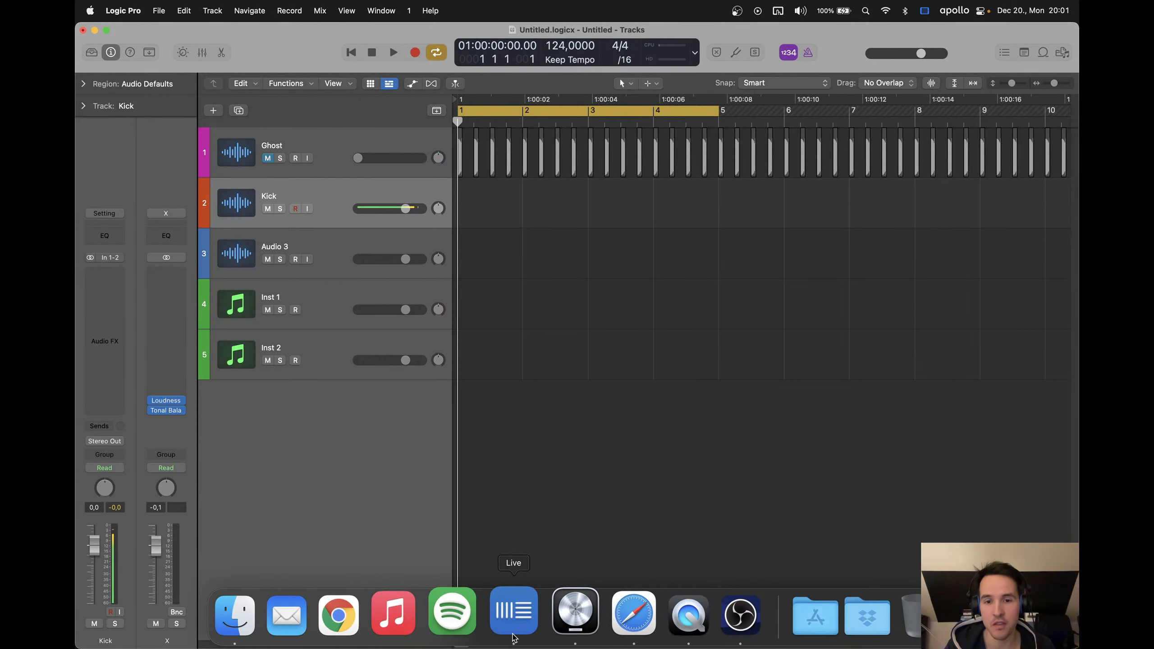
click(518, 612)
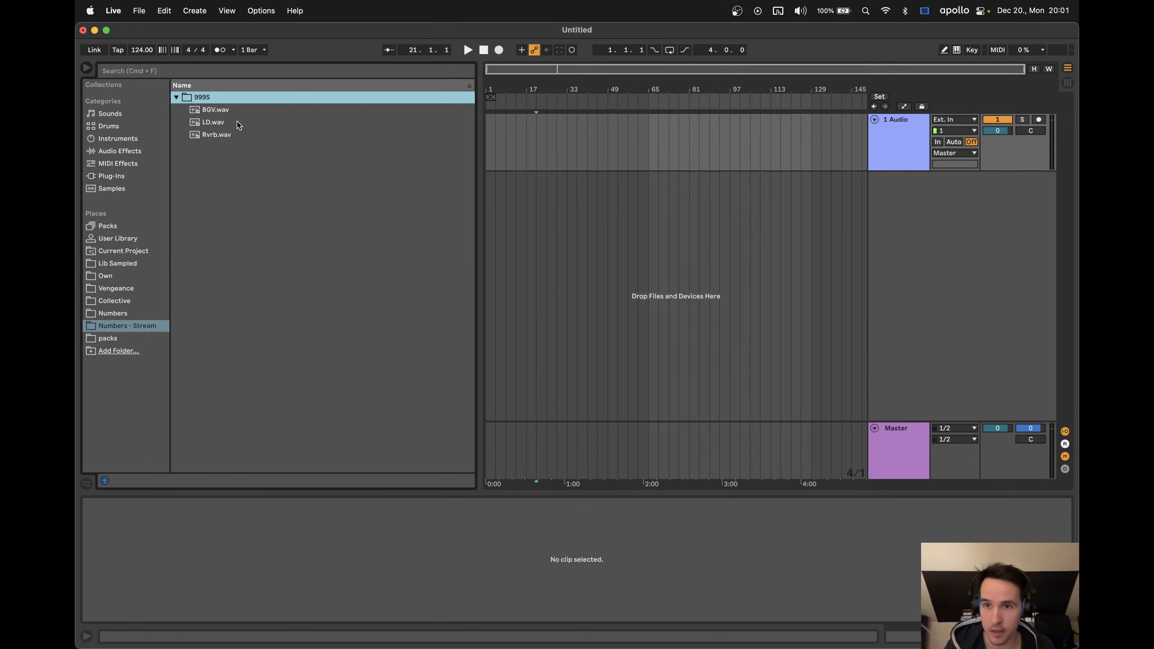
drag(76, 279, 747, 281)
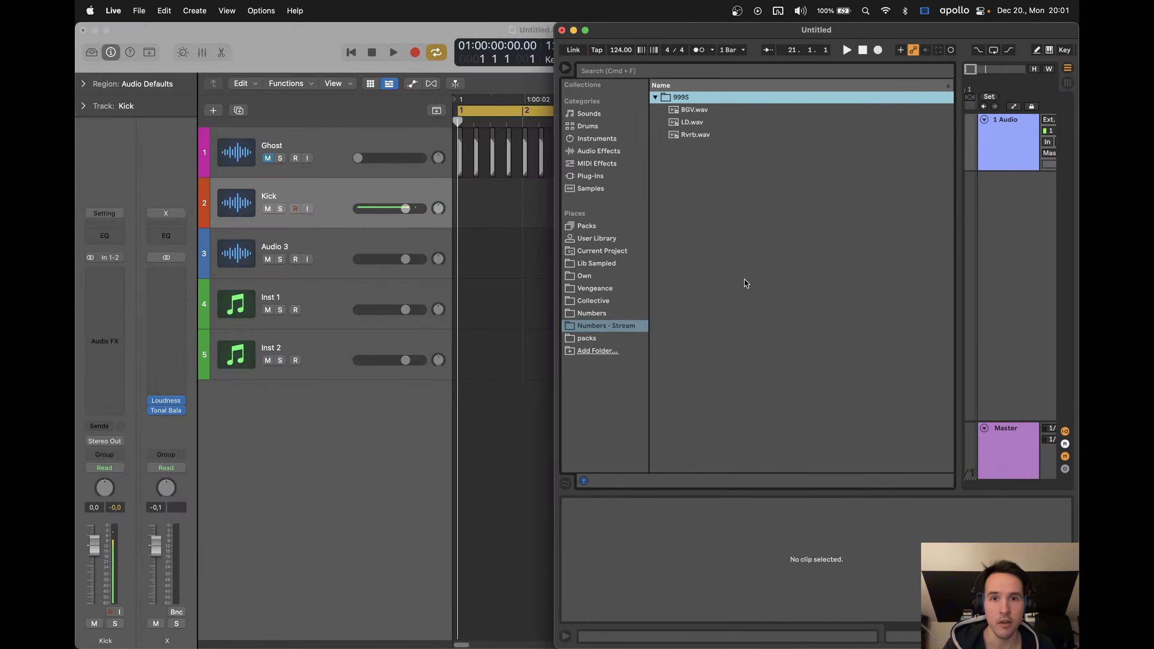
click(503, 206)
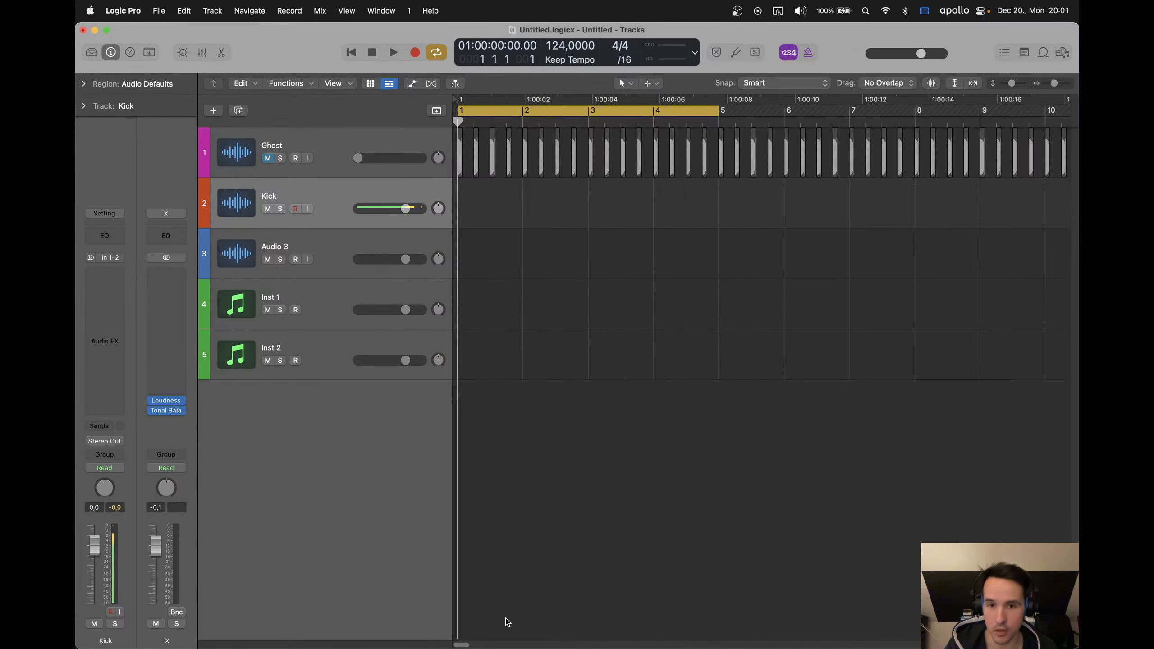
Reveal Logic.app in the Finder's Applications folder, check its file information, close both windows and return to the Logic project
mouse_move(513, 637)
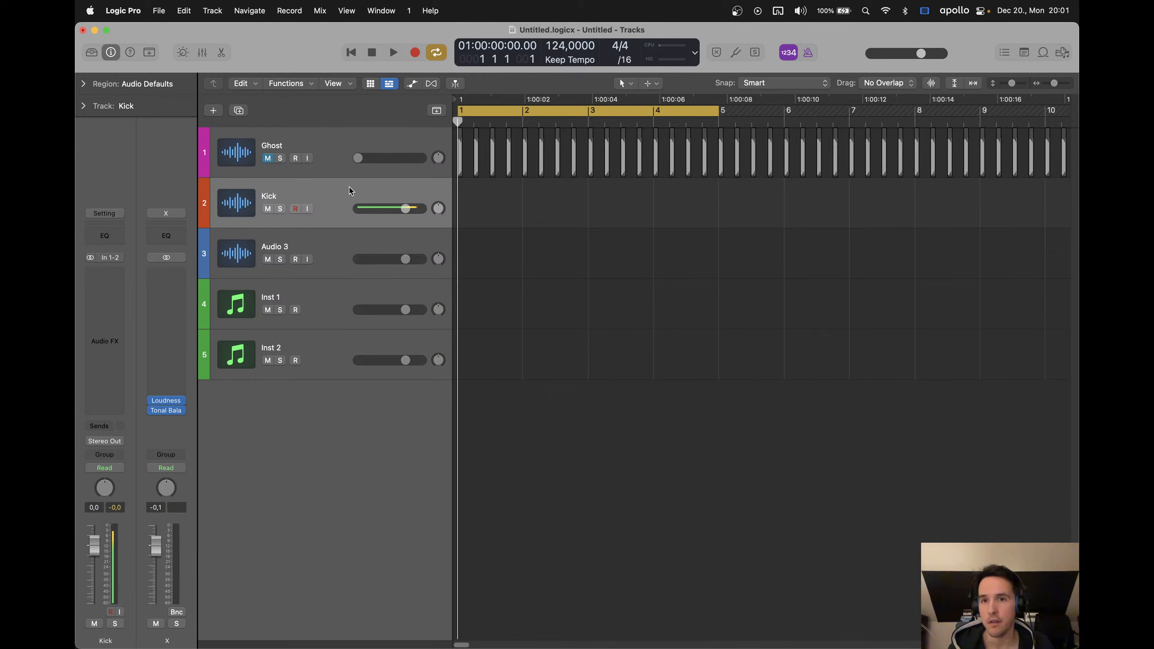
mouse_move(613, 646)
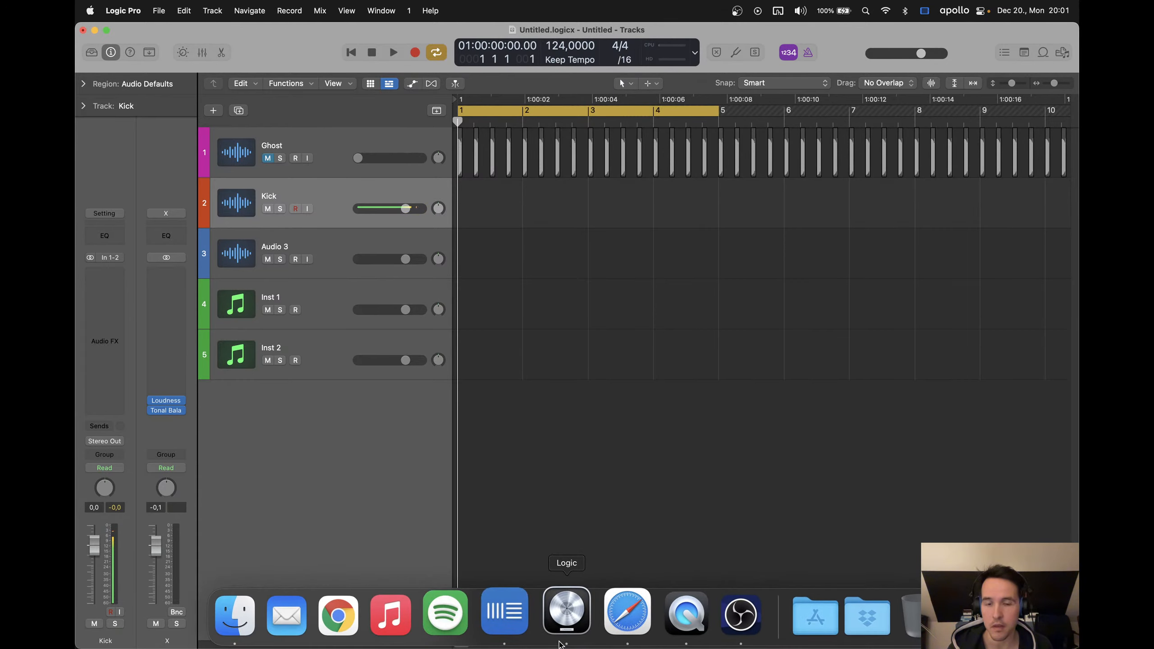
super+click(566, 625)
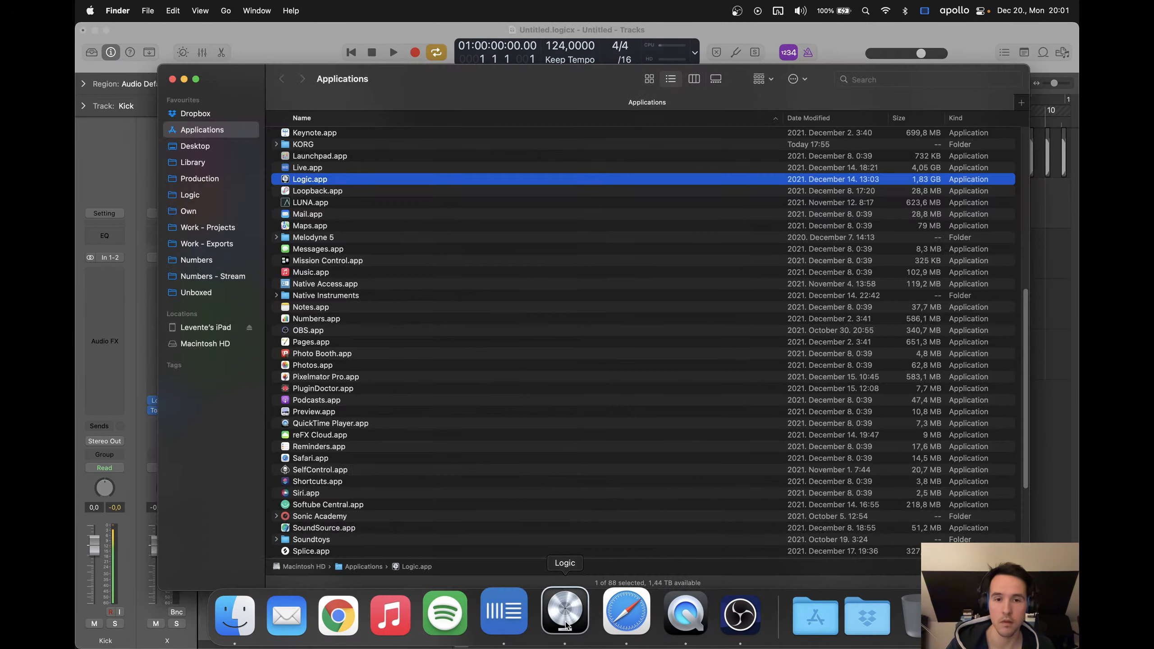
key(super+i)
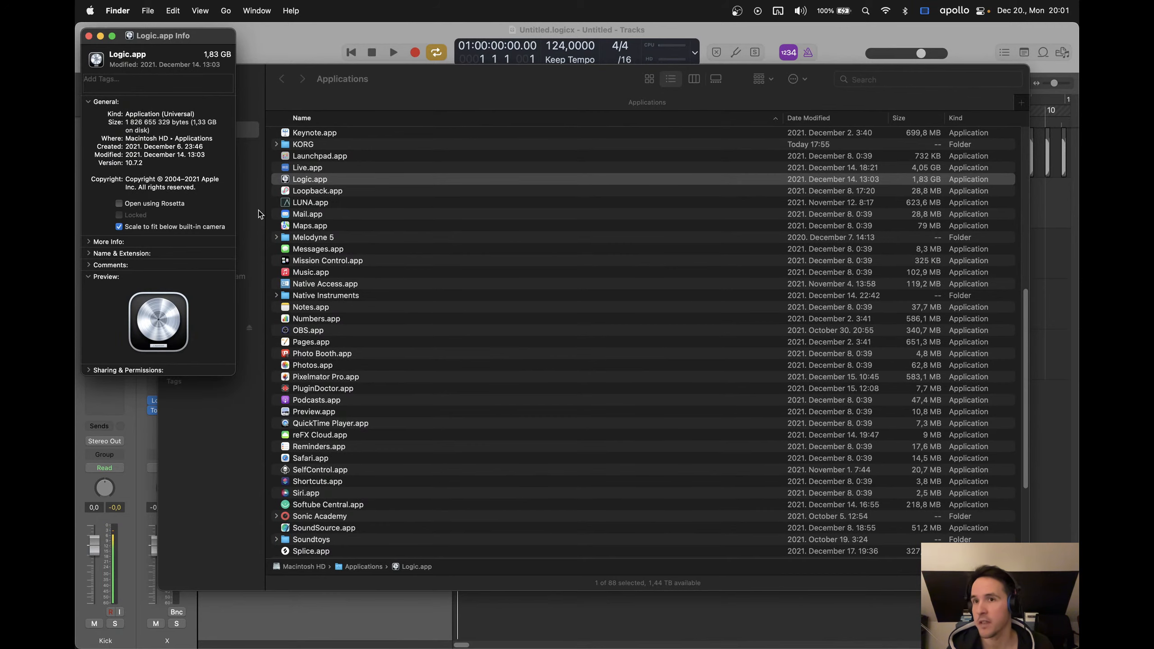
click(89, 36)
click(171, 79)
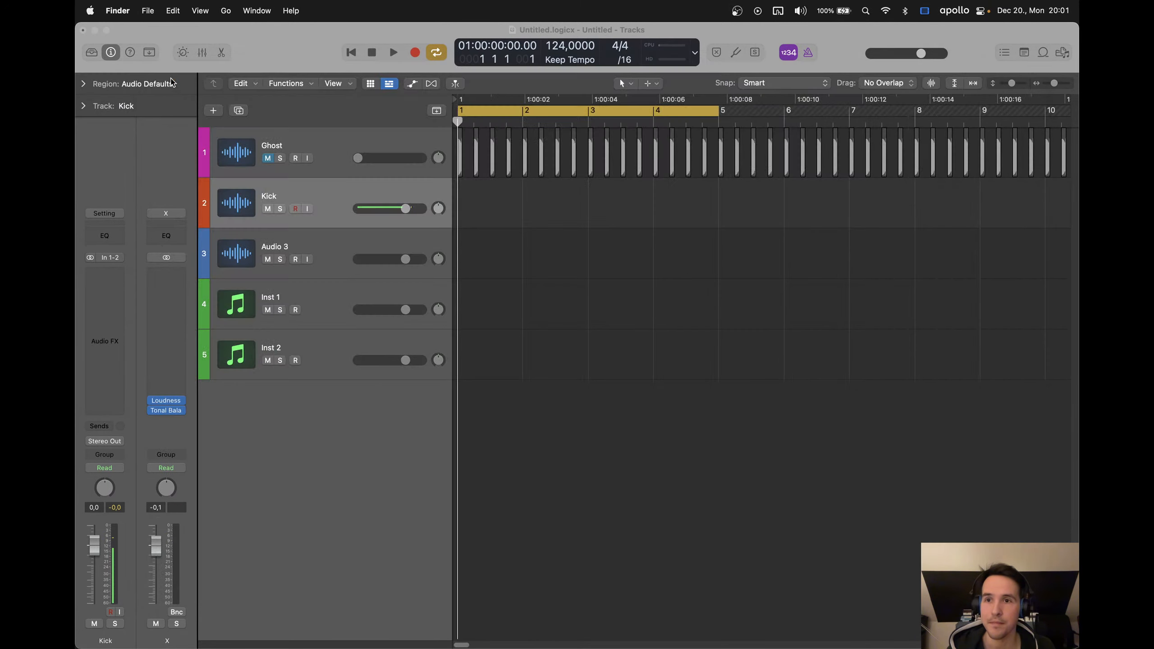
click(655, 283)
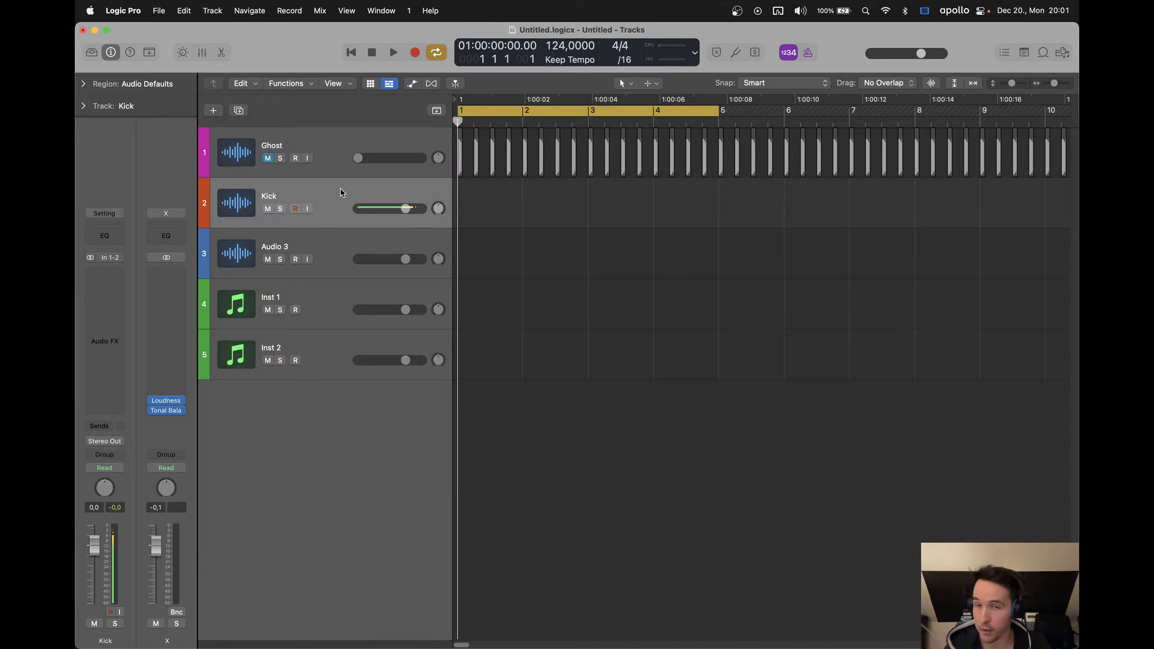
Select the Inst 1 track, look over its Pro-Q 3 window, move the window slightly down, and close it
click(328, 291)
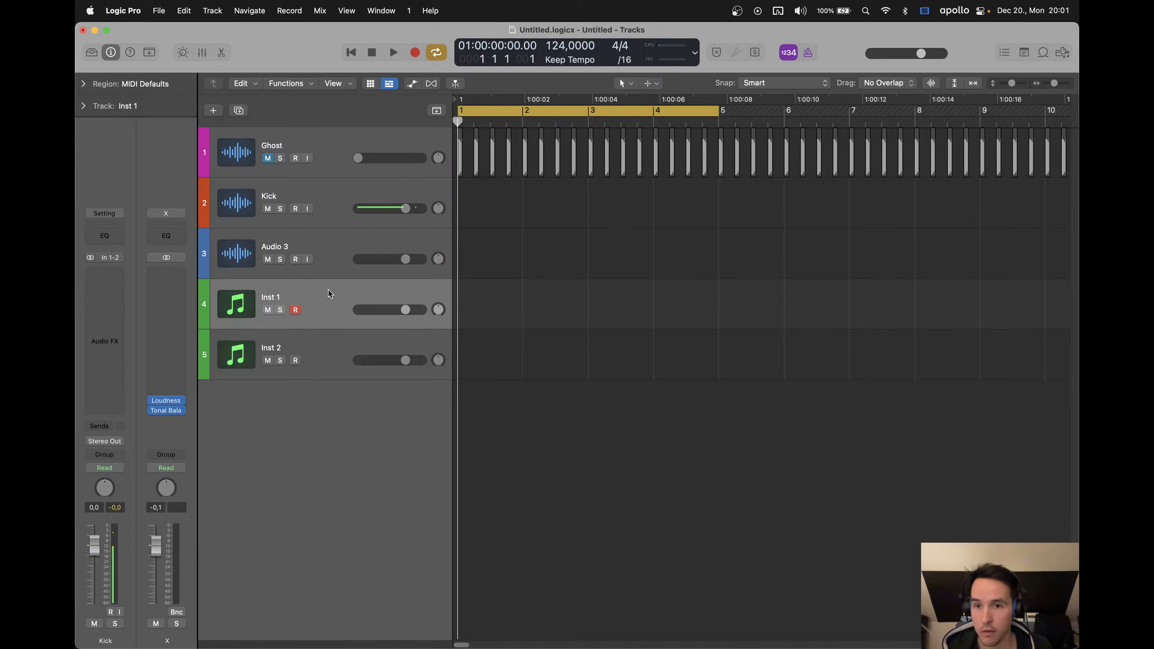
click(105, 284)
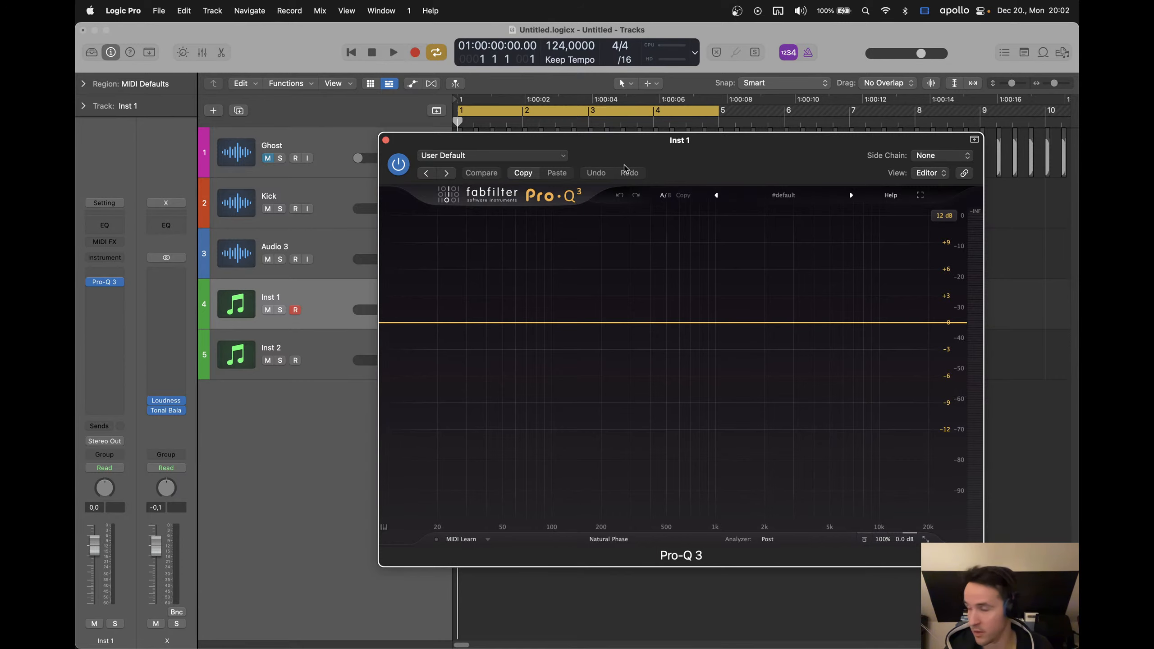
mouse_move(709, 646)
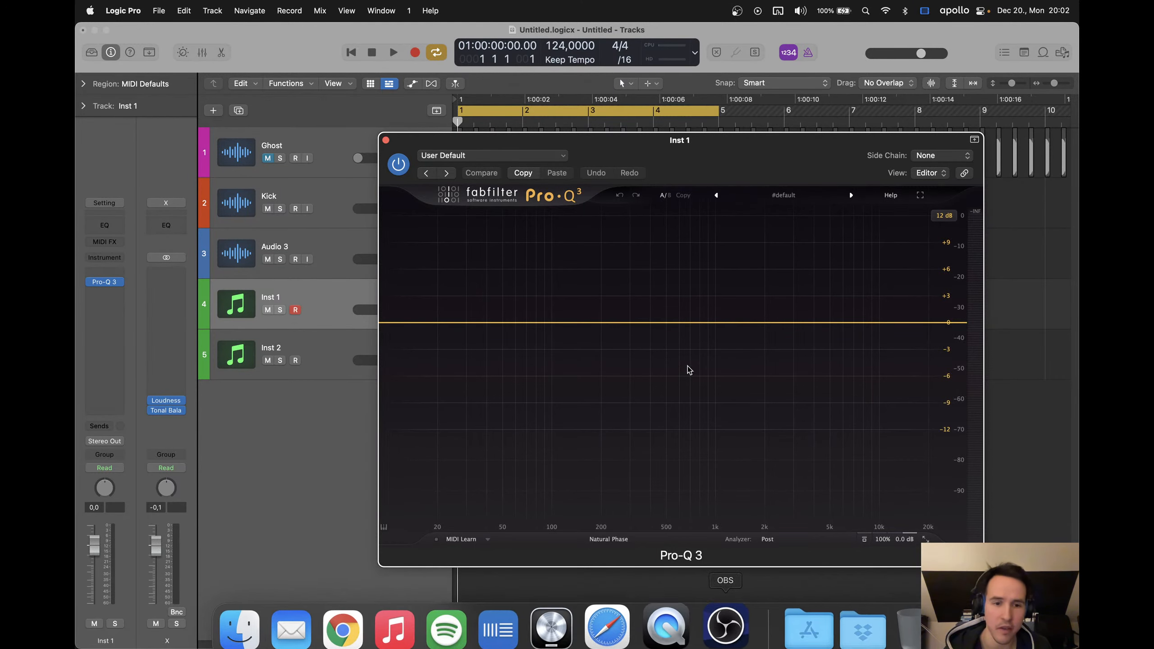
click(386, 140)
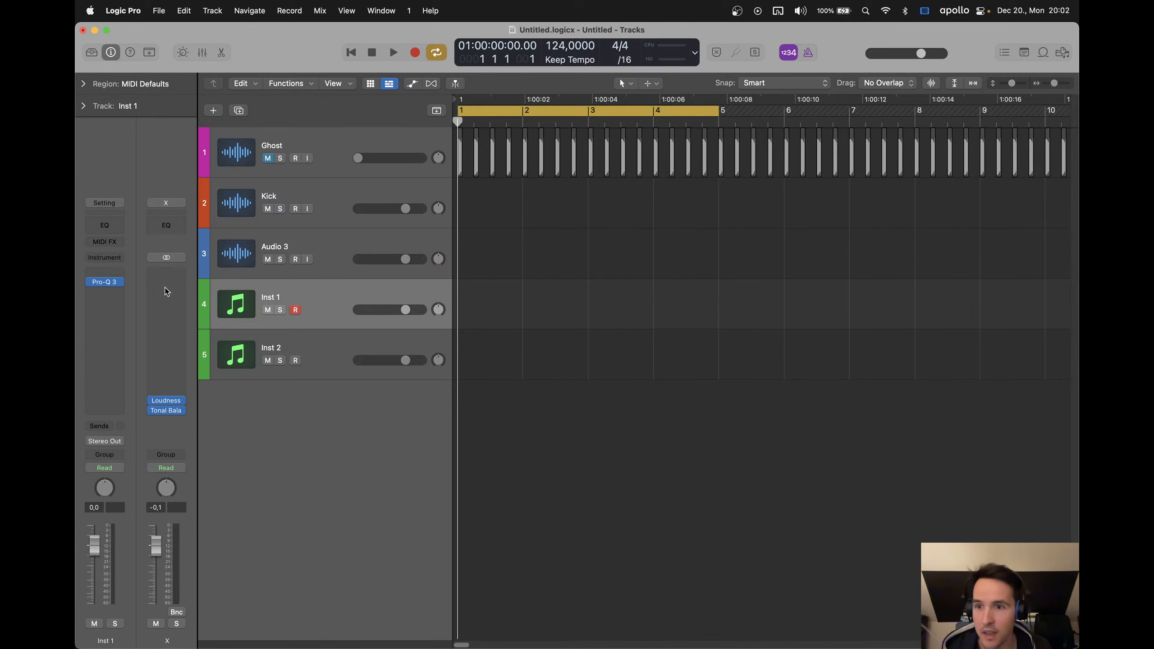
click(105, 282)
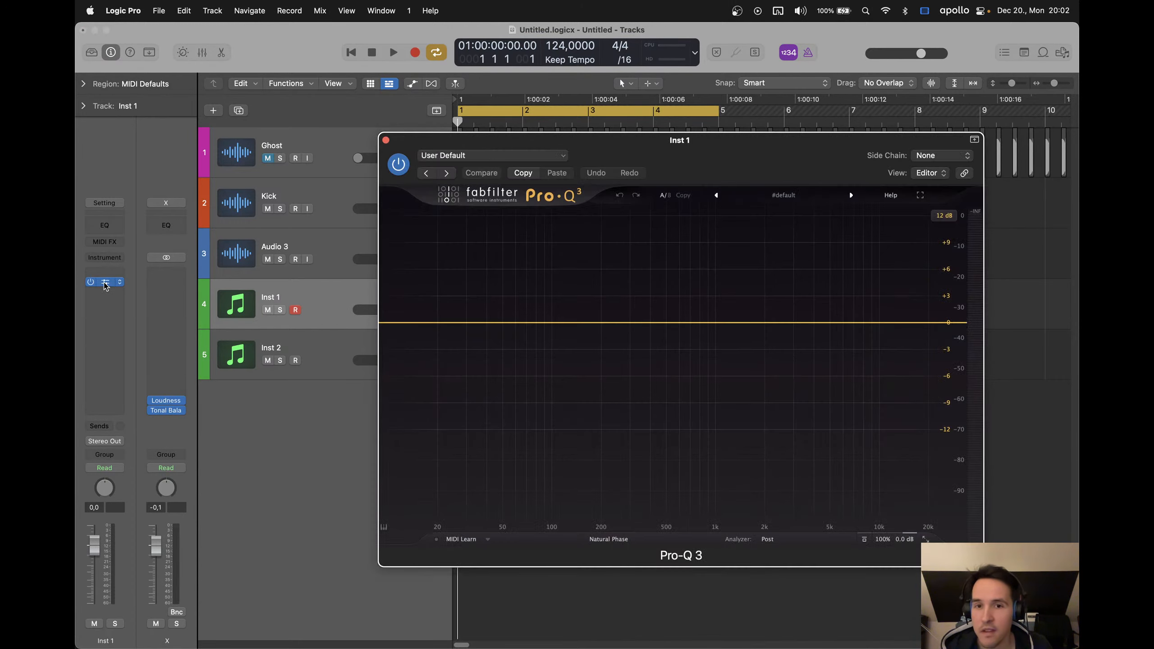
drag(676, 146, 676, 151)
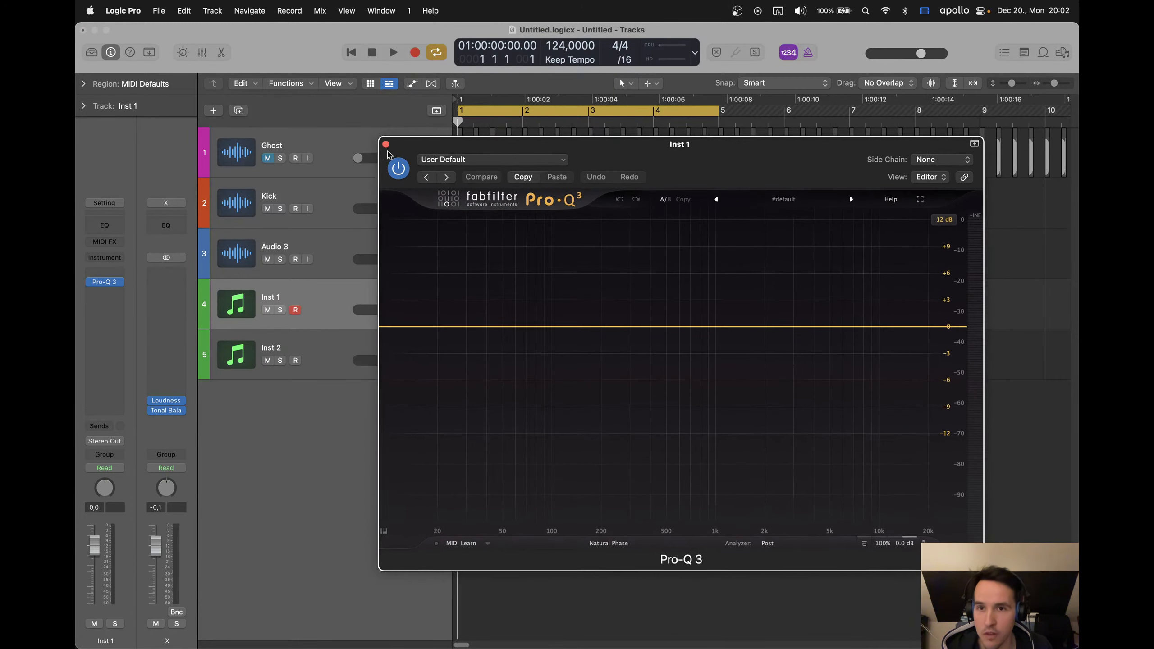
click(386, 145)
Load Ozone 9 Dynamics in mono below Pro-Q 3 on Inst 1, look over its window and close it
click(104, 301)
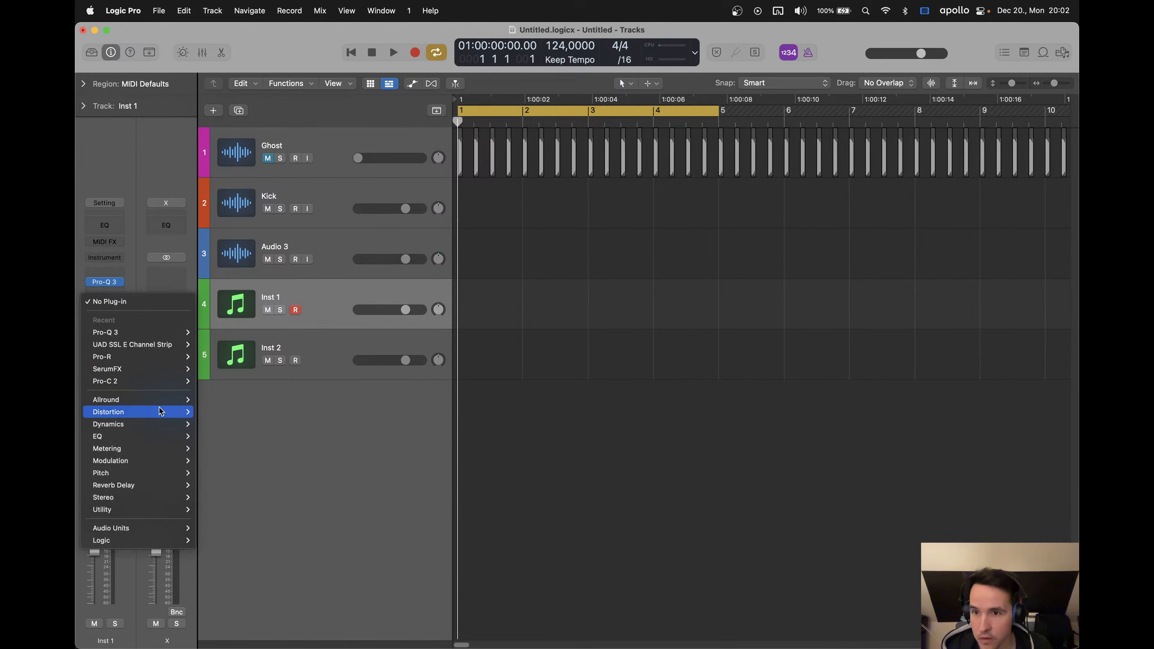
mouse_move(148, 370)
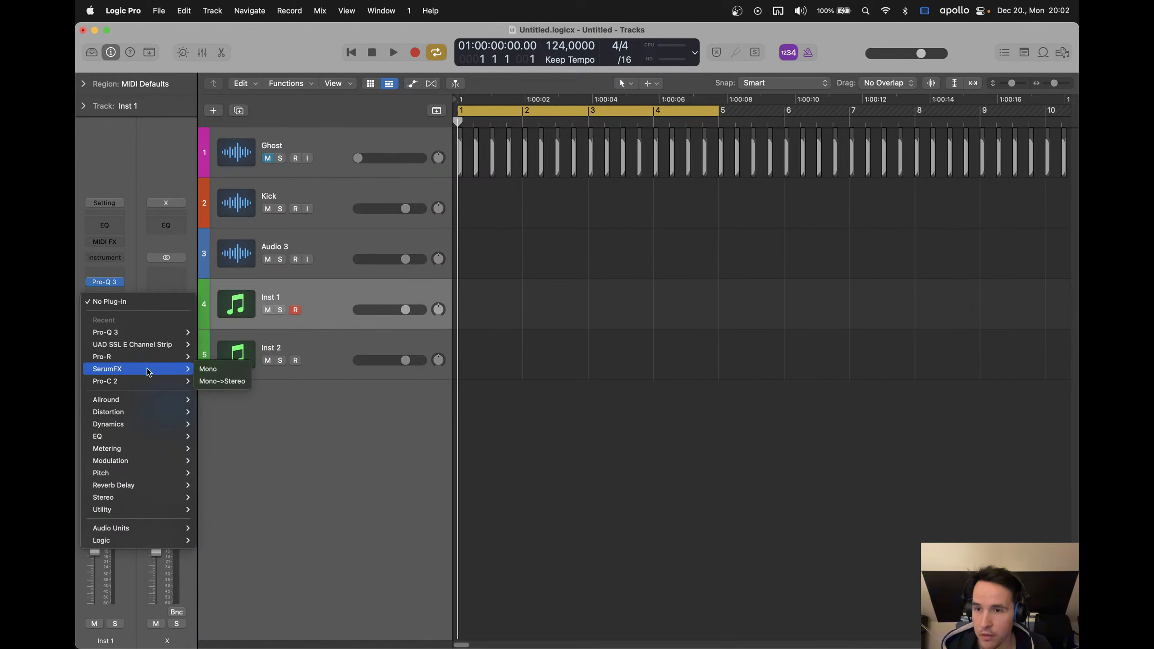
mouse_move(136, 425)
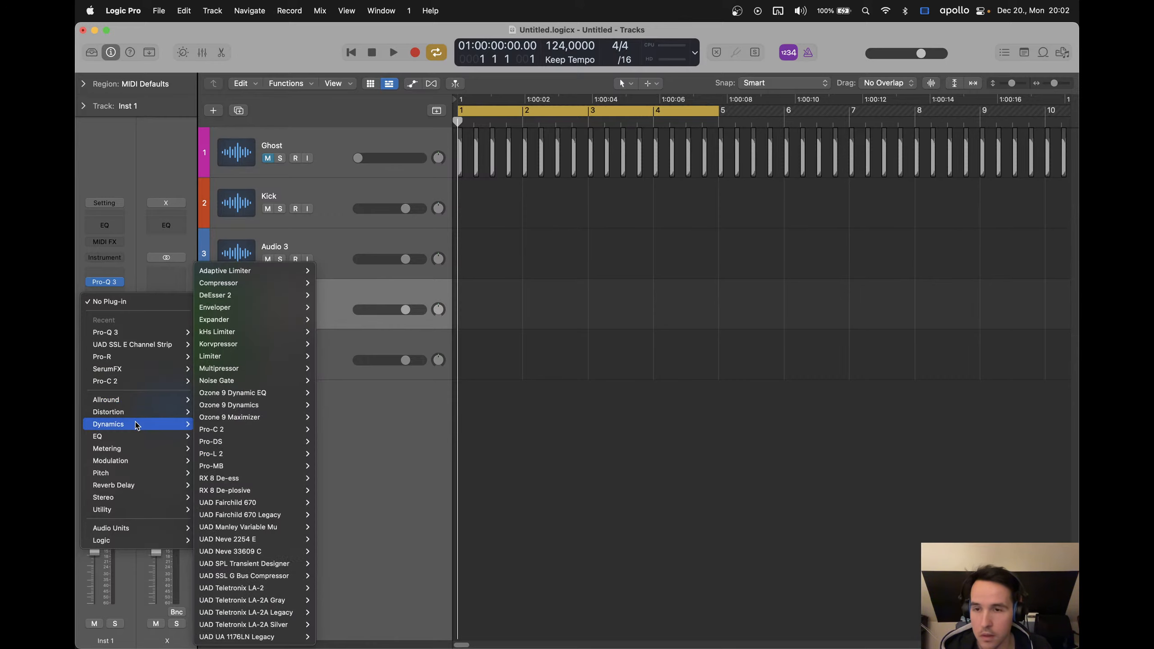
mouse_move(274, 408)
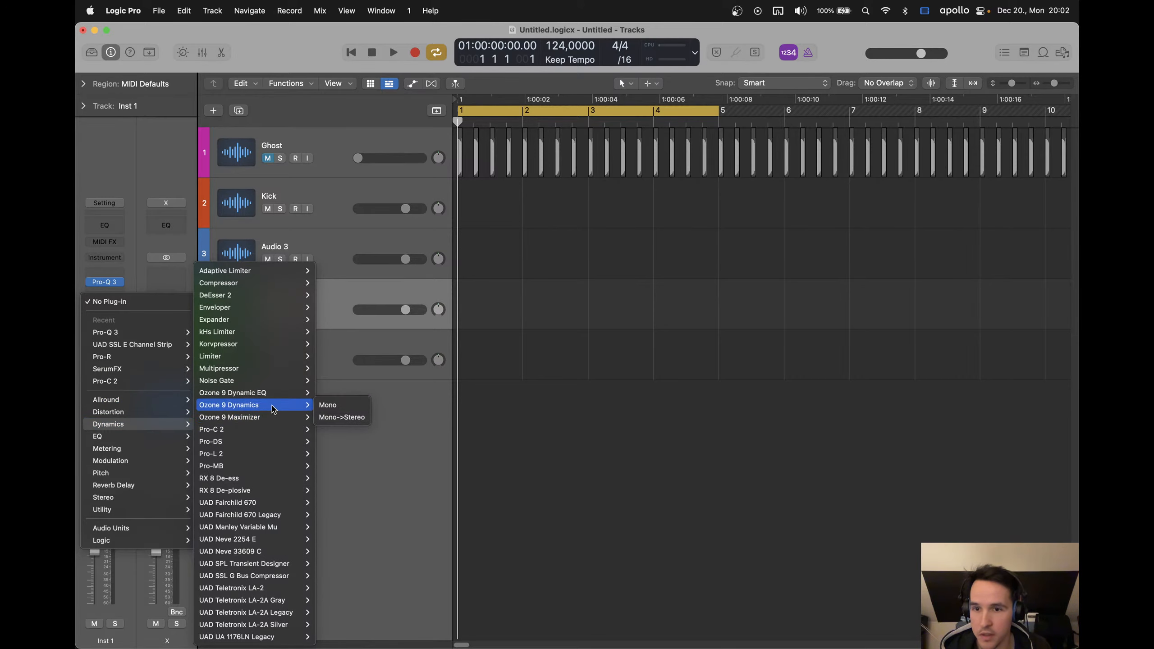
click(331, 405)
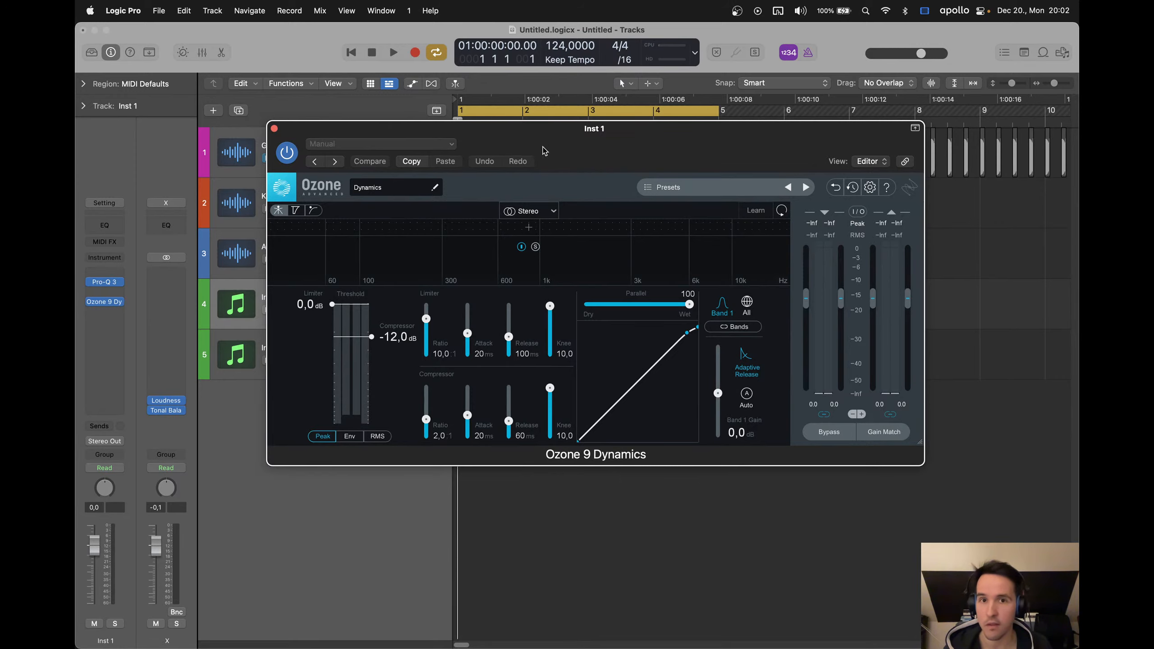
click(274, 130)
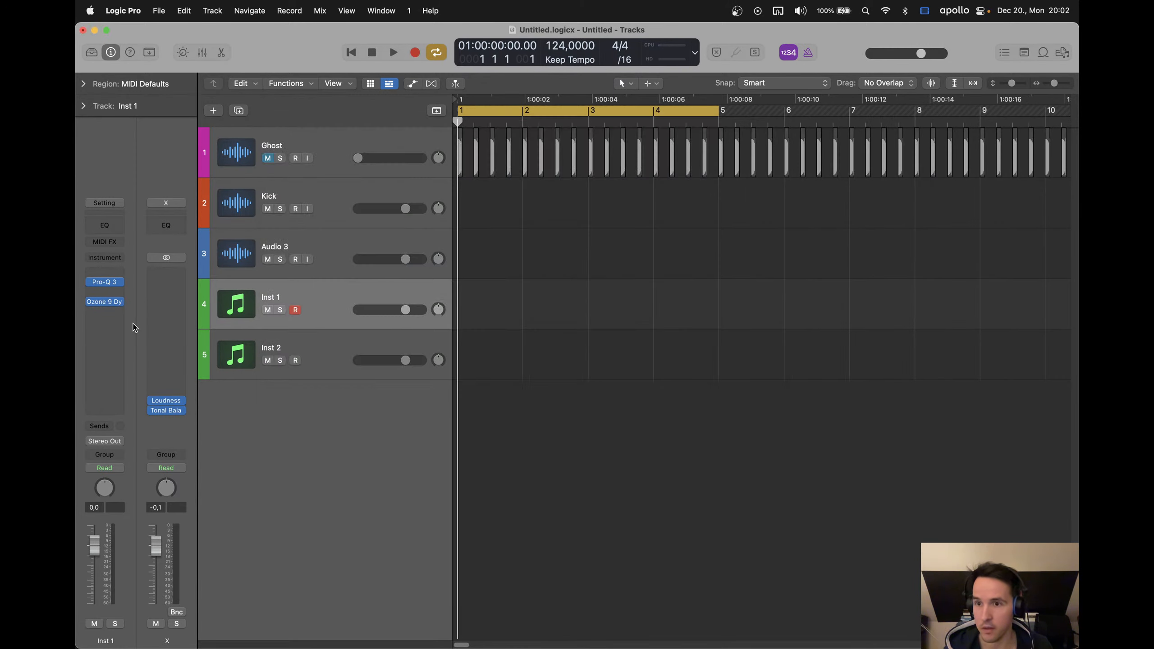
Remove the Ozone 9 Dynamics and Pro-Q 3 effects from the Inst 1 channel strip
click(121, 303)
click(122, 322)
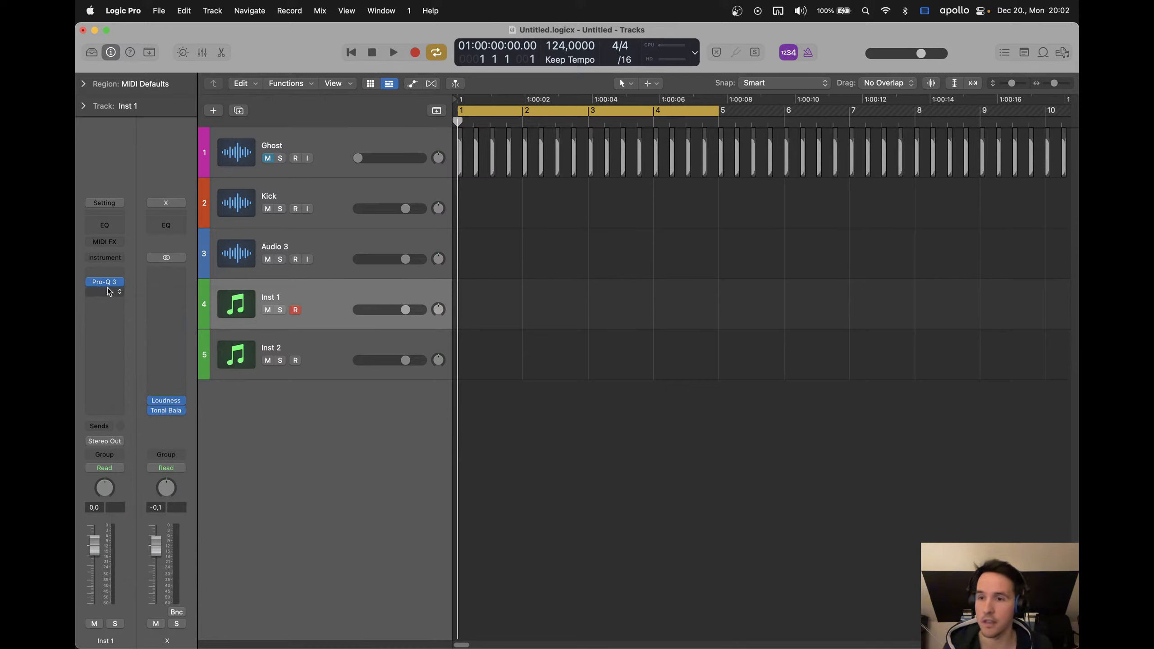
mouse_move(121, 283)
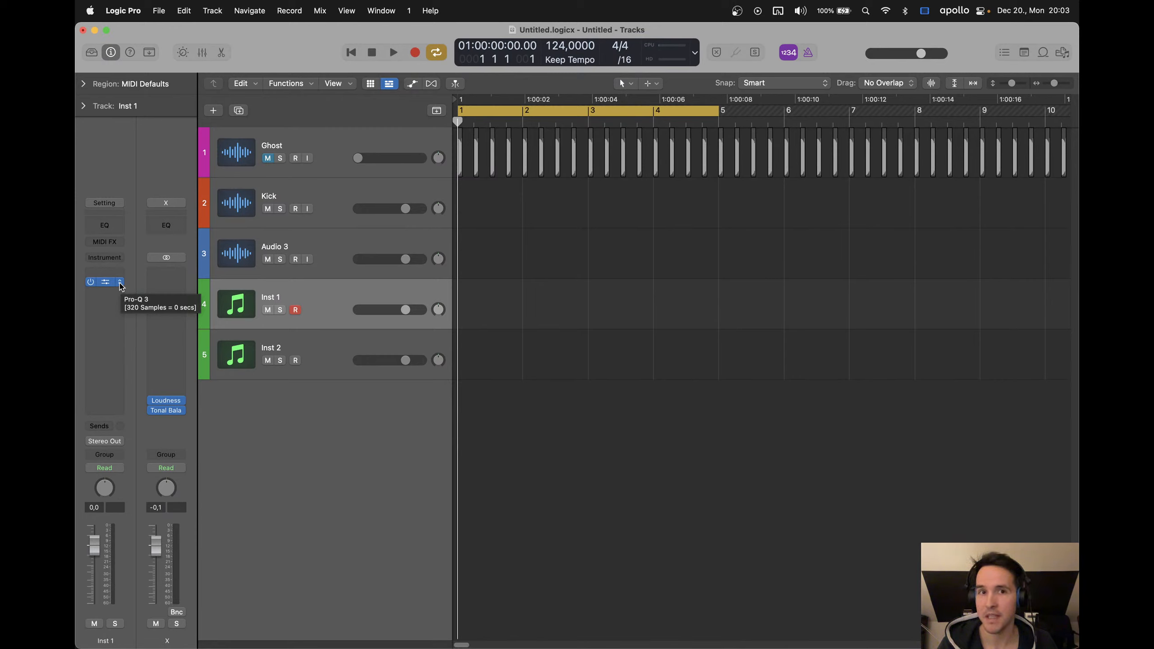
click(120, 283)
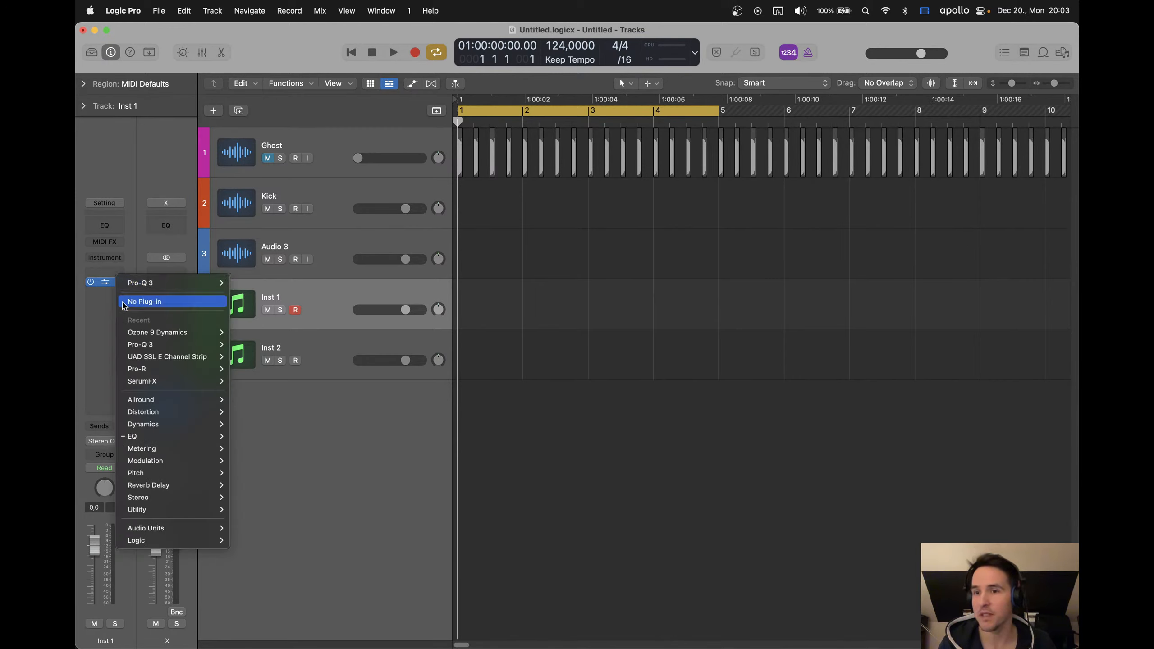
click(125, 302)
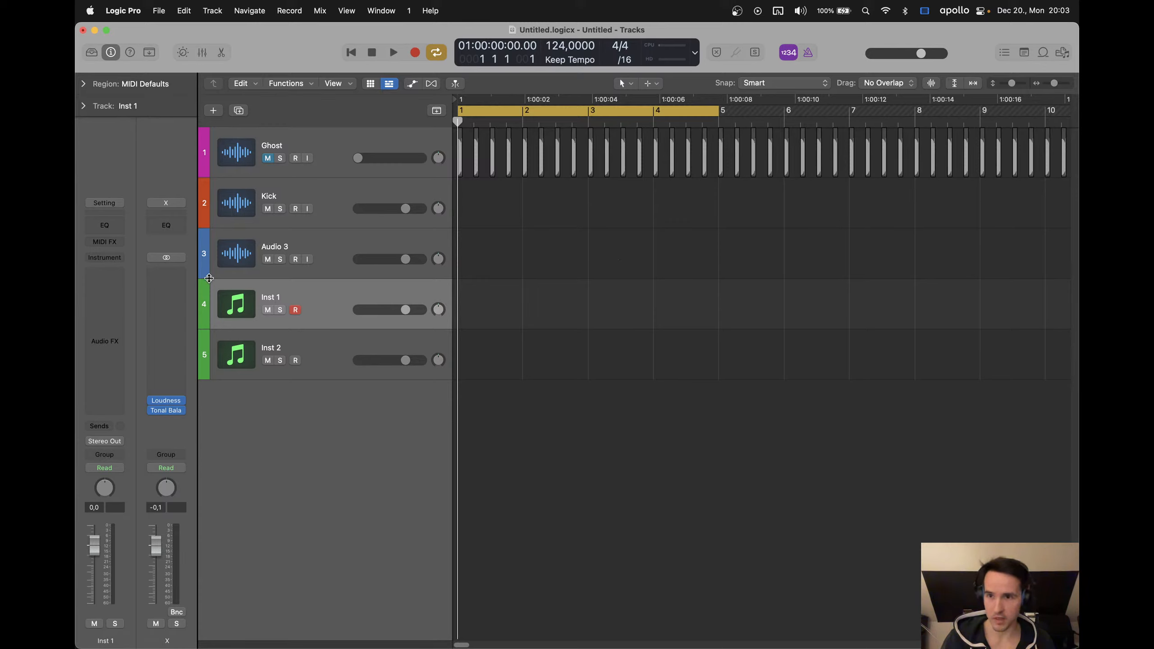
Load Sampler as the instrument on Inst 1, reposition its window to look it over, and close it
click(105, 257)
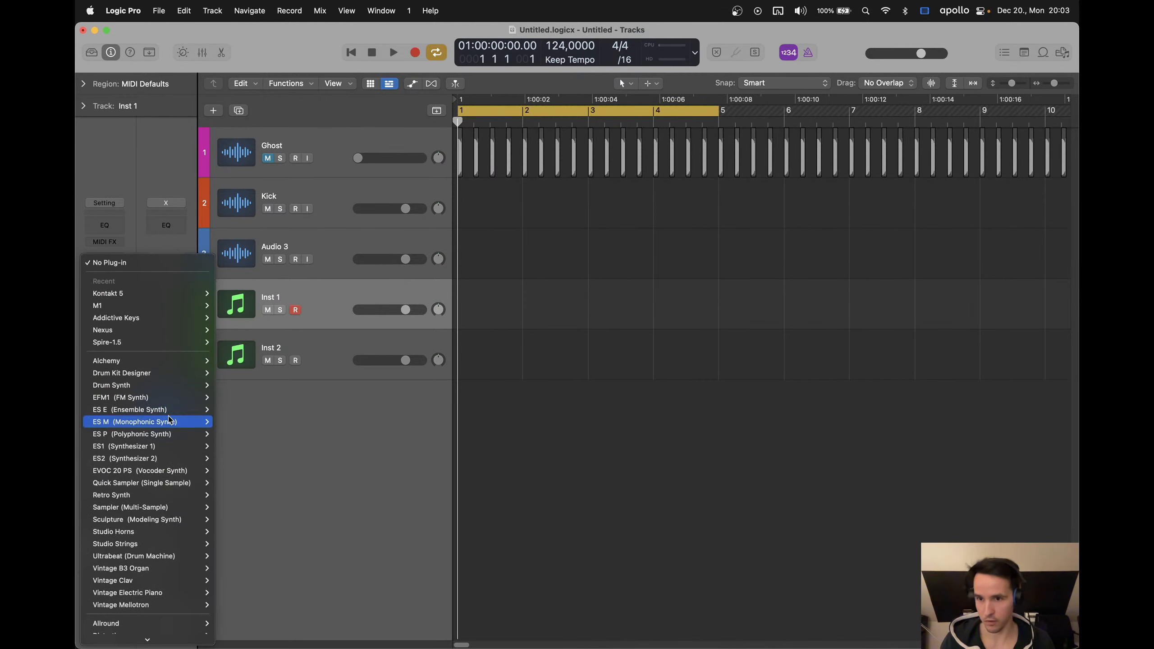
mouse_move(171, 495)
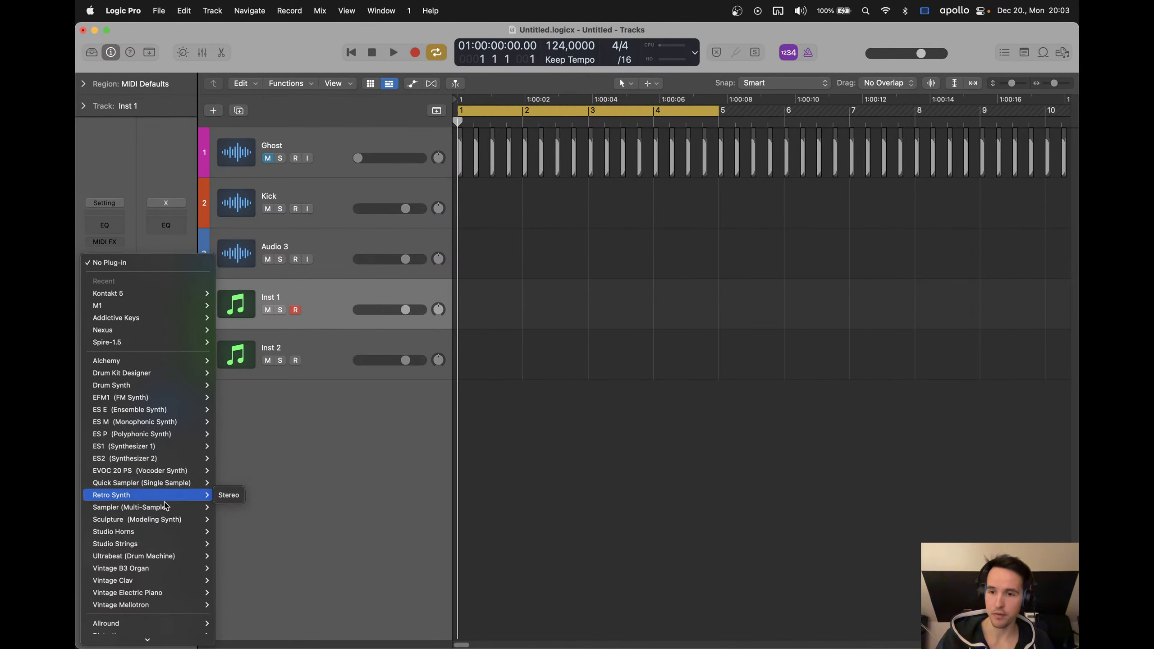
click(224, 519)
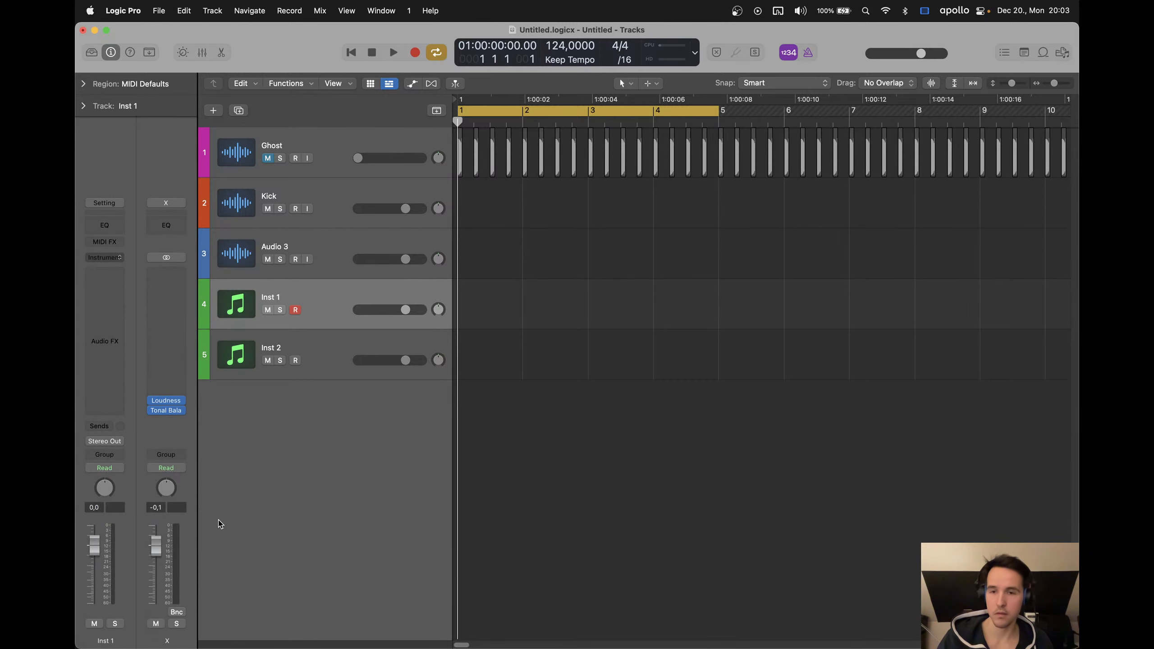
drag(689, 180, 652, 166)
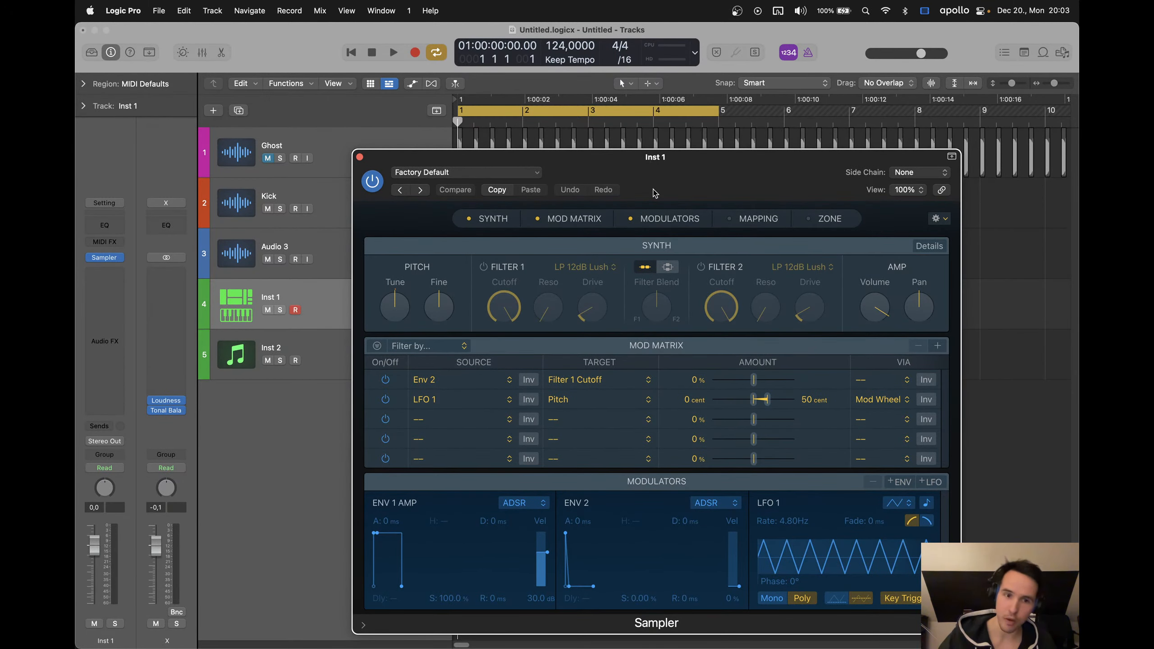
click(359, 158)
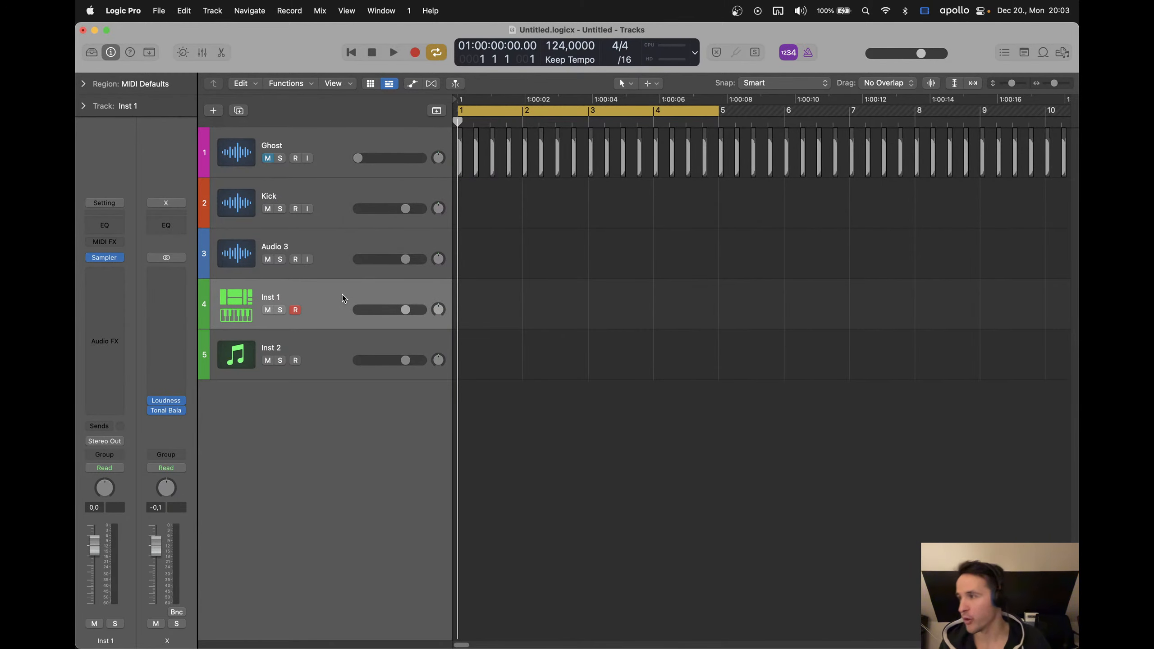
Delete the Inst 1 track and switch to Ableton Live
key(super+BackSpace)
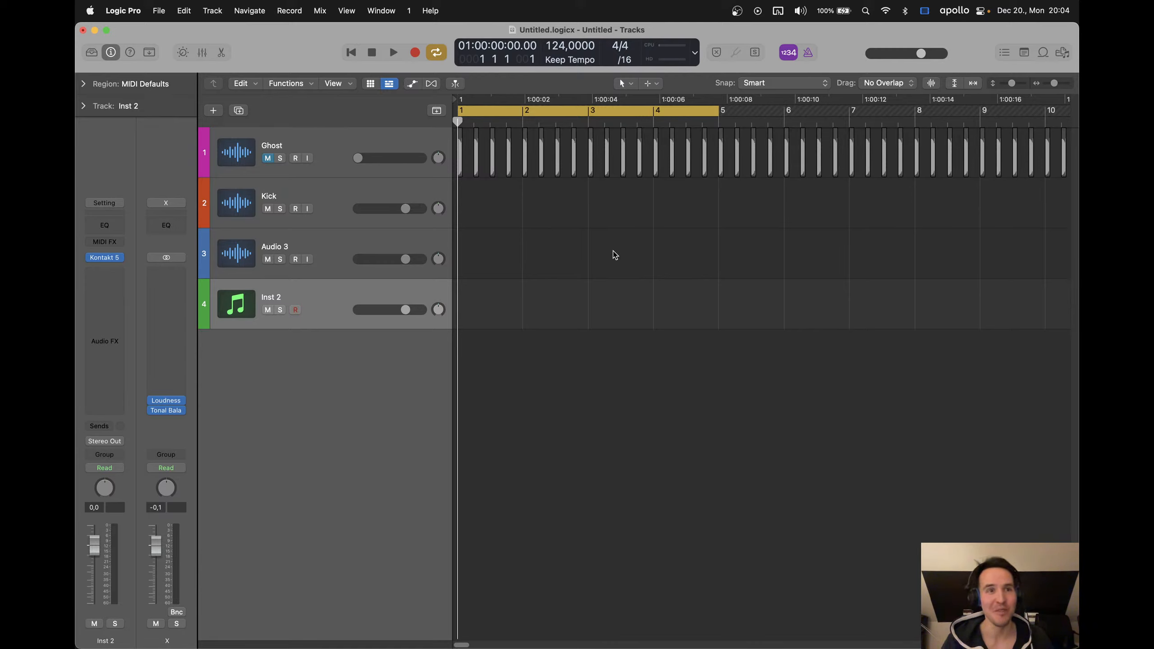
mouse_move(609, 646)
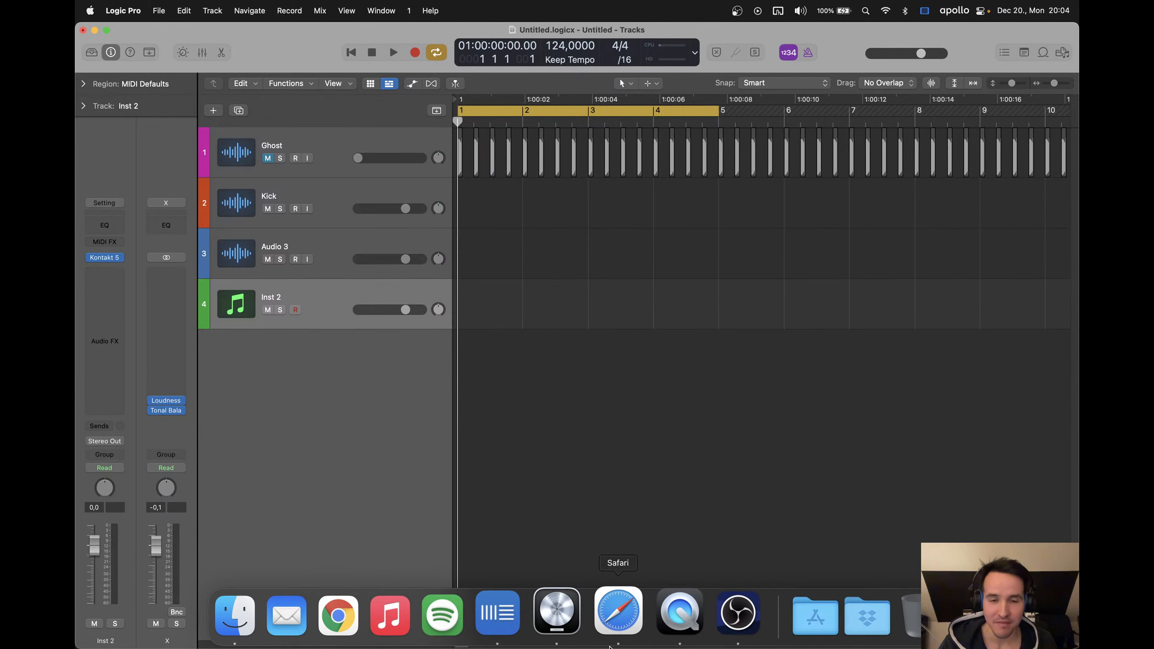
click(498, 615)
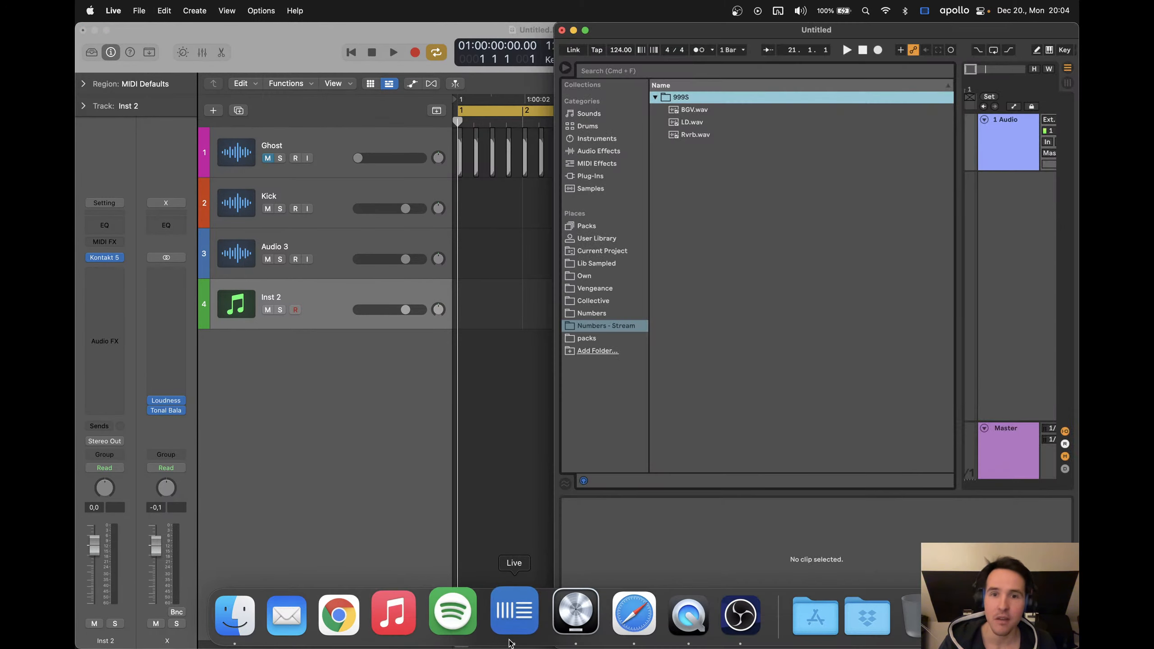
Import the LD.wav vocal from Ableton Live's browser as a new audio track below Inst 2 in Logic Pro
drag(692, 121, 481, 352)
click(499, 275)
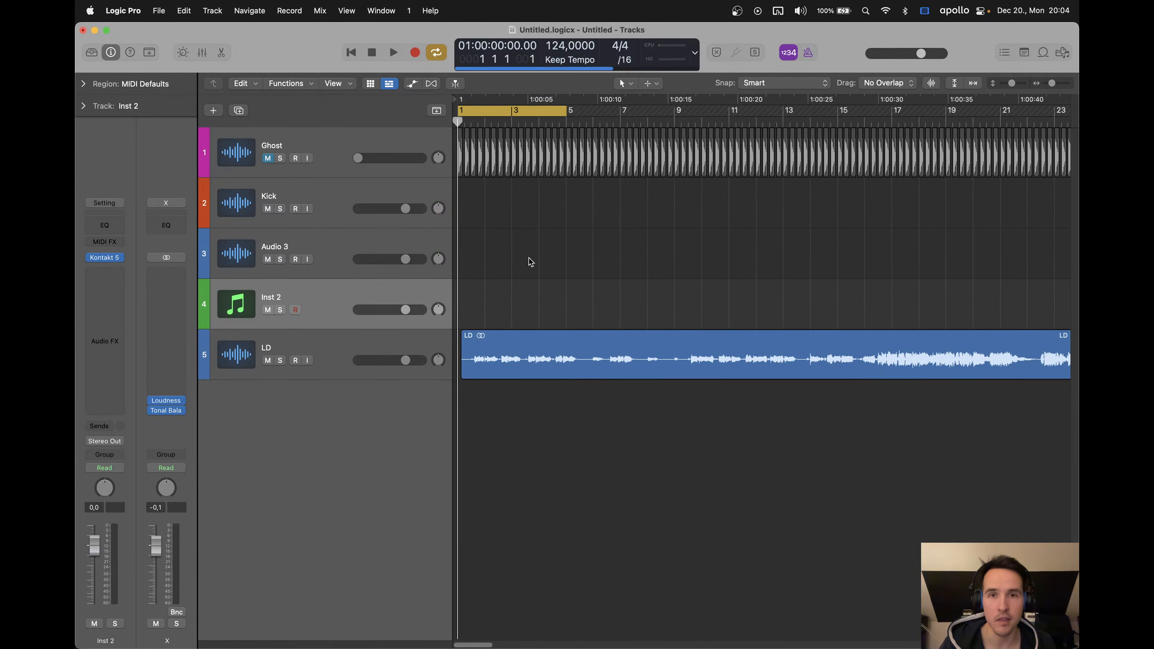
click(610, 360)
click(598, 261)
key(super+Tab)
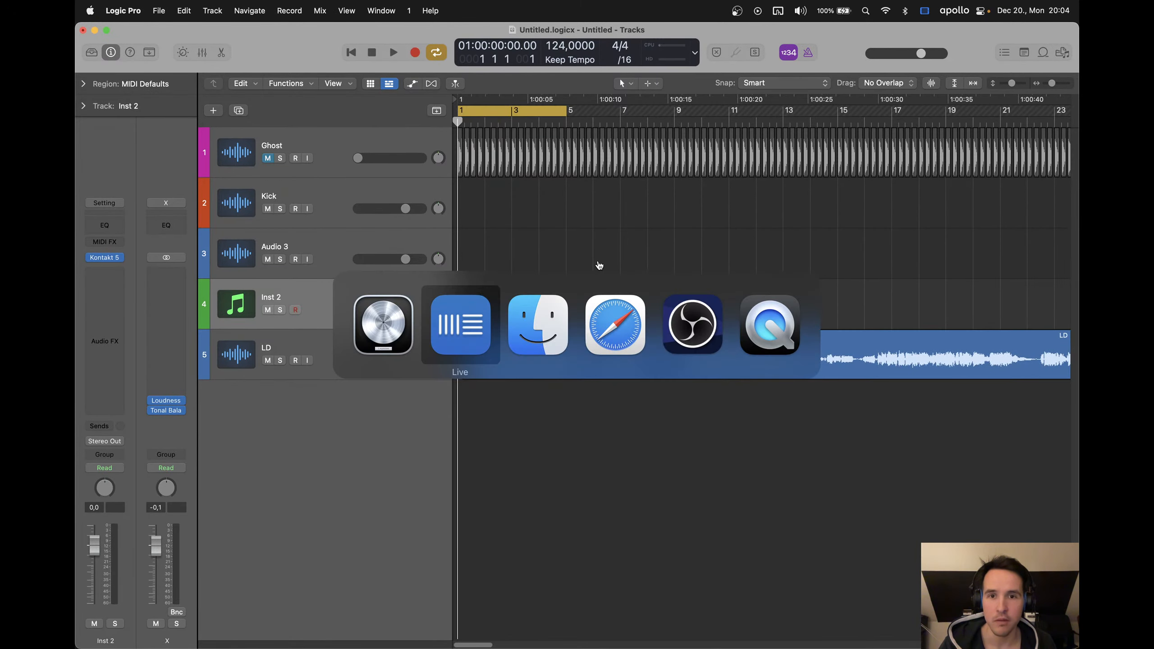
key(super+Tab)
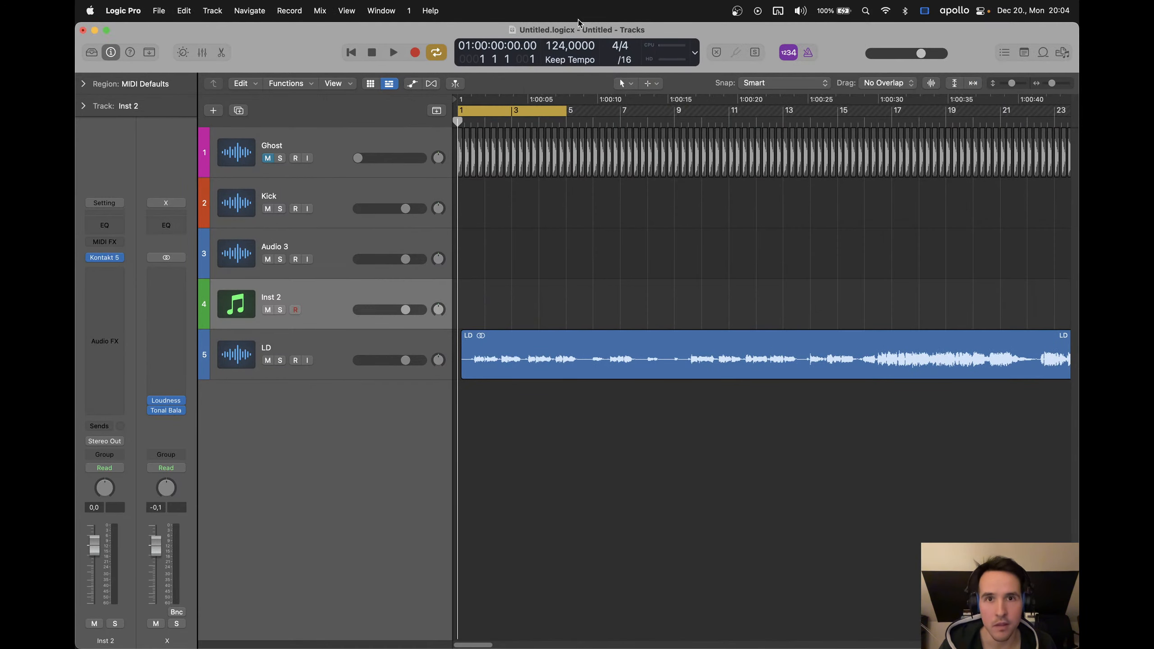
Align the start of the LD vocal region with bar 1 and turn cycle mode off
key(super+Right)
key(super+Right)
key(super+Right)
key(super+Right)
key(super+Right)
drag(515, 364, 494, 365)
click(523, 255)
scroll(524, 254, down, 5)
key(c)
scroll(597, 260, down, 4)
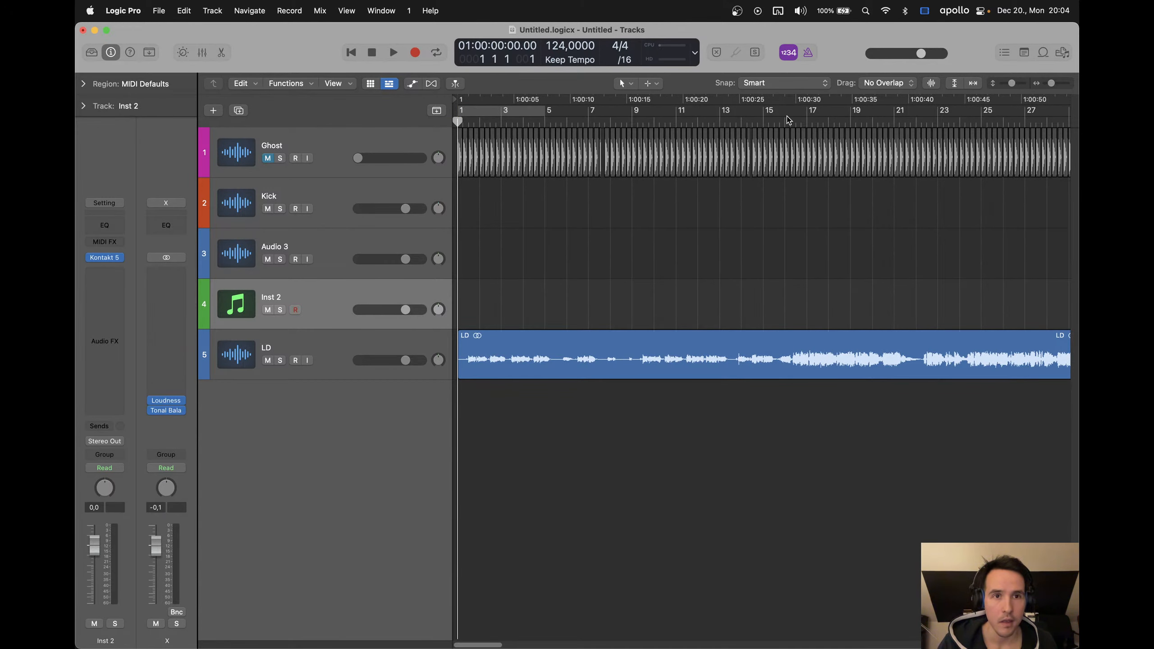
Play the LD vocal from bar 16 to find where the wanted section begins
click(786, 119)
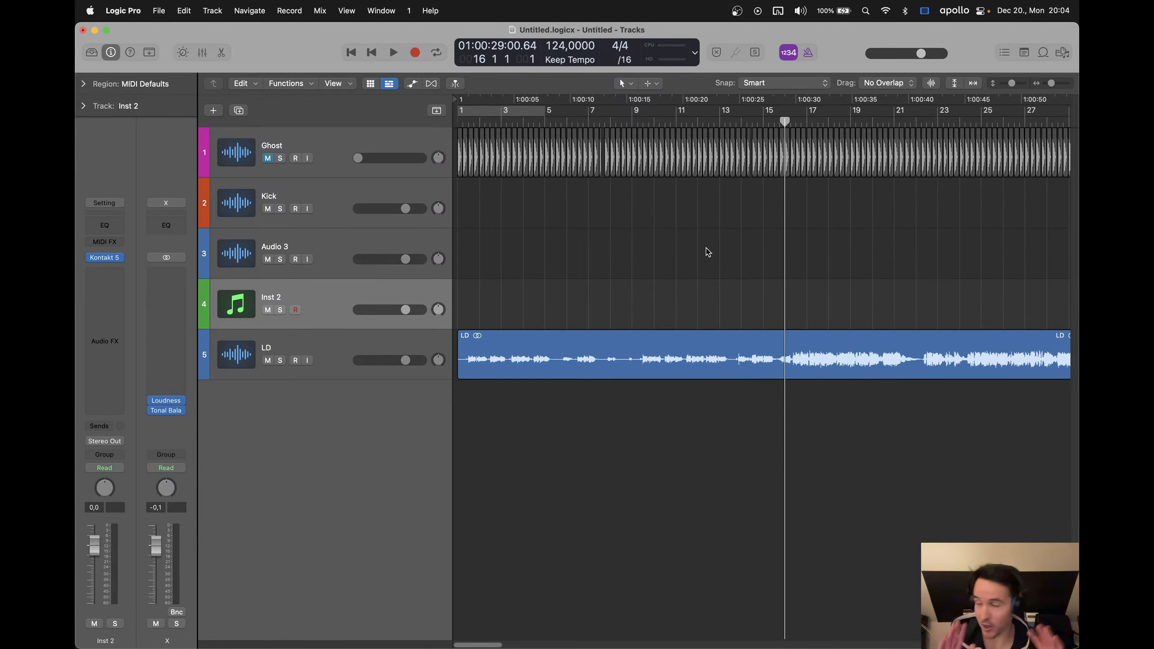
scroll(840, 279, up, 5)
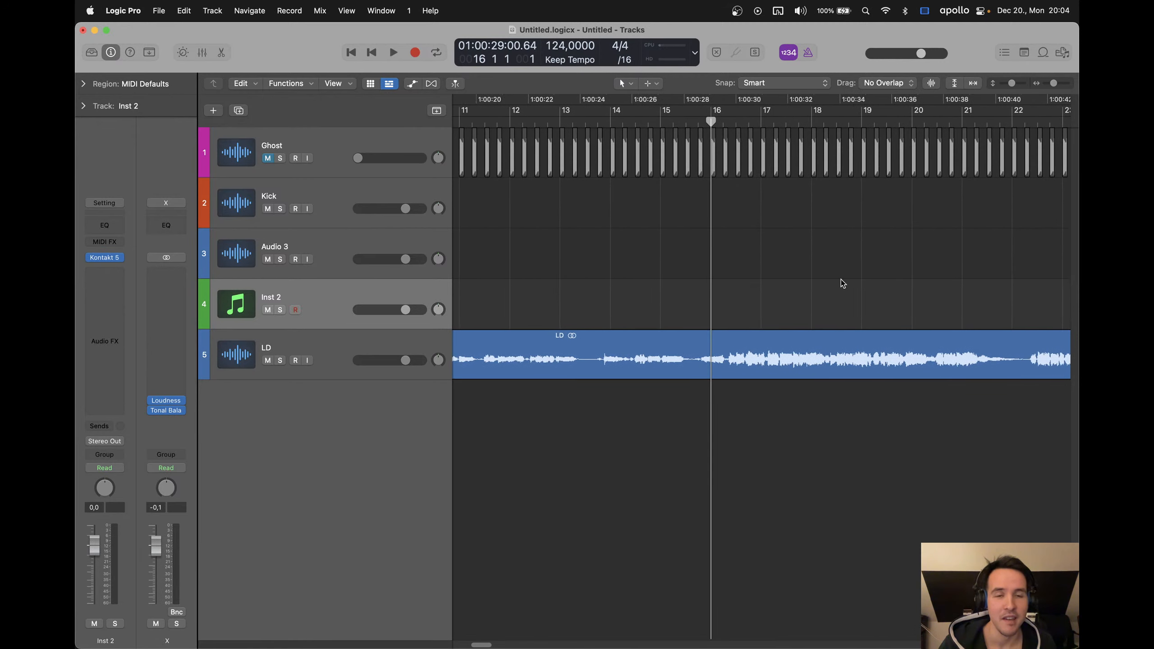
scroll(766, 297, up, 3)
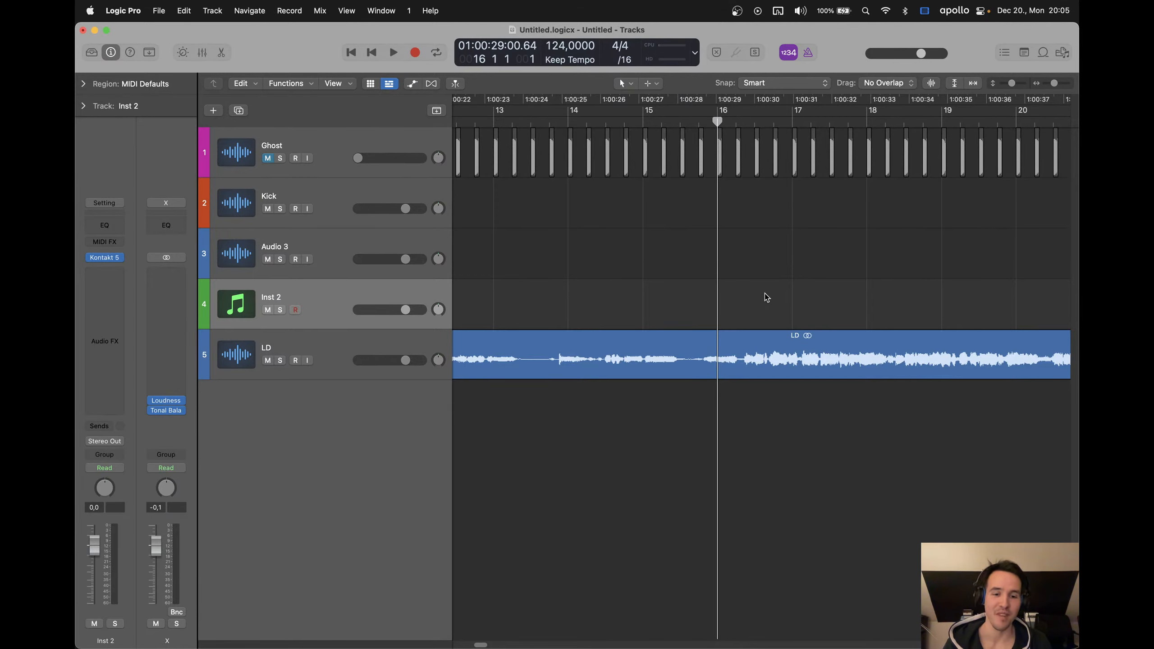
scroll(766, 297, down, 3)
key(space)
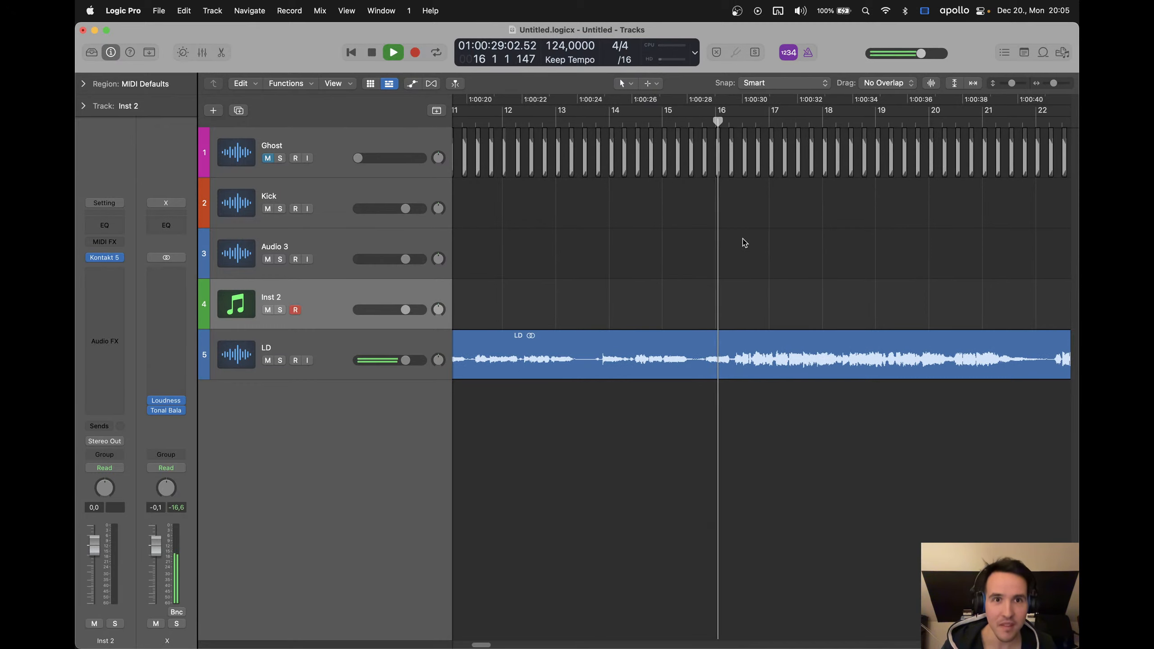
Cut away everything before bar 17 on the LD vocal track and stop playback
drag(769, 342, 671, 348)
key(BackSpace)
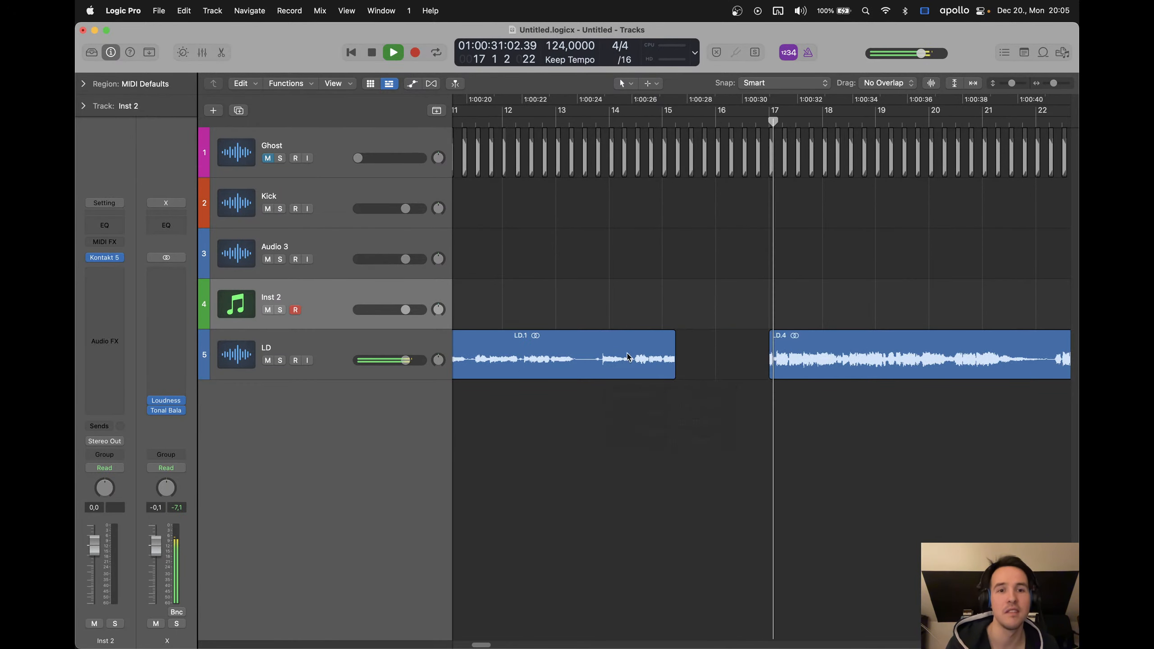
click(660, 345)
key(BackSpace)
key(space)
scroll(666, 296, down, 3)
scroll(666, 296, down, 3)
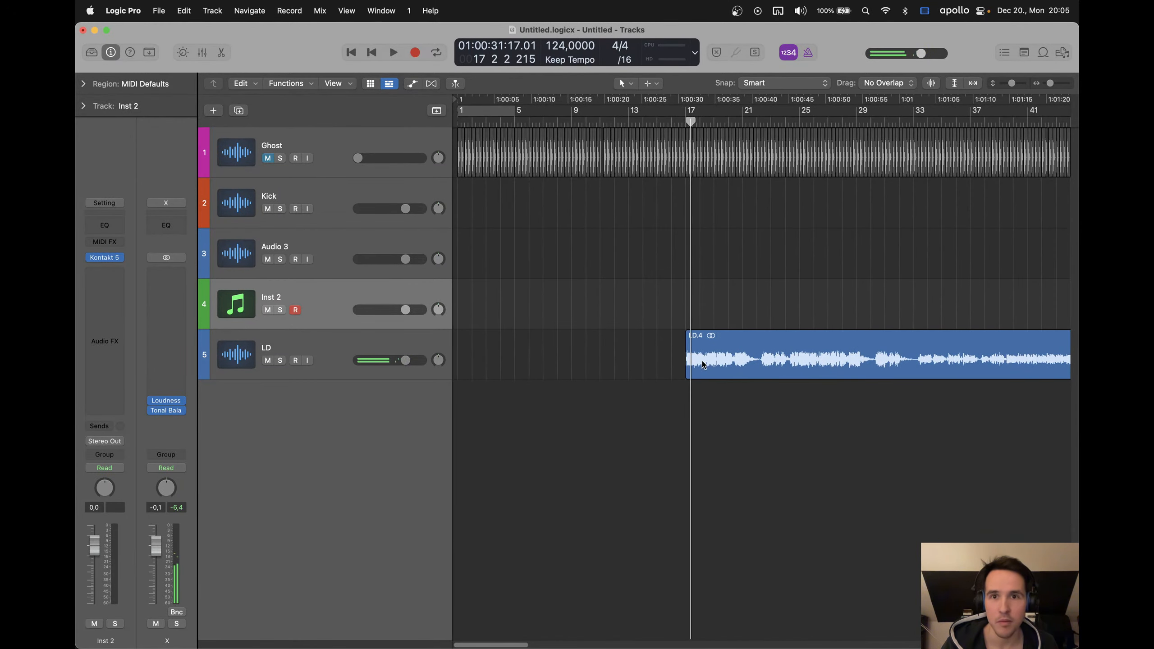
Move the remaining LD vocal region to bar 1 and turn on cycle mode for bars 1 to 4
drag(782, 345, 558, 307)
super+click(463, 357)
scroll(469, 366, up, 5)
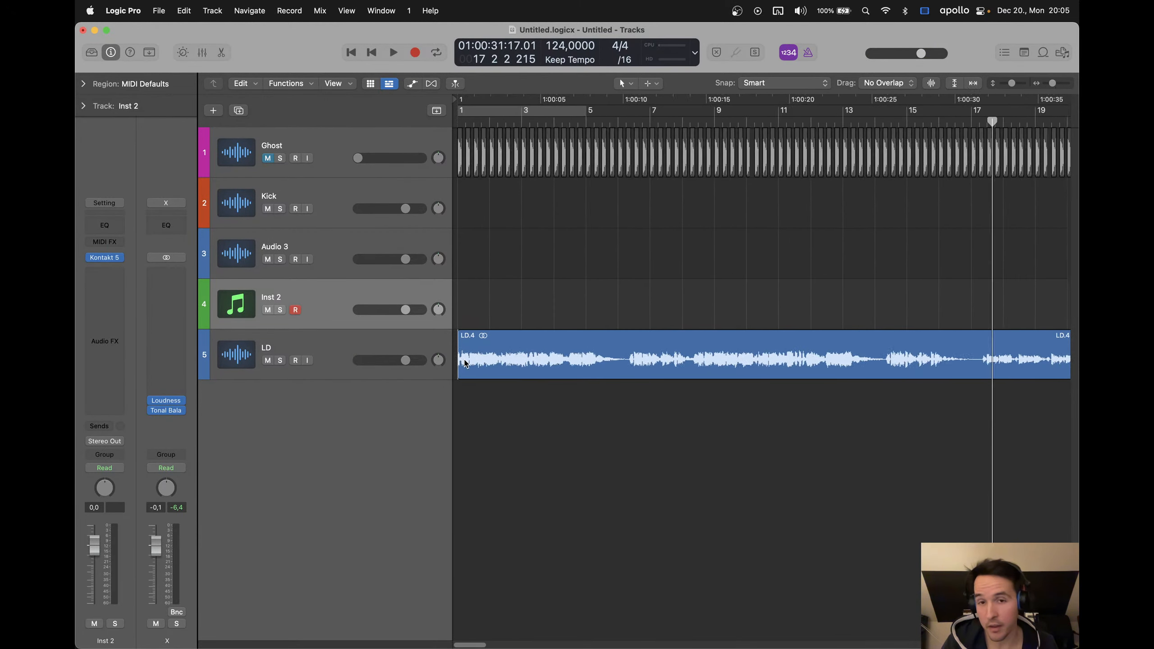
click(538, 316)
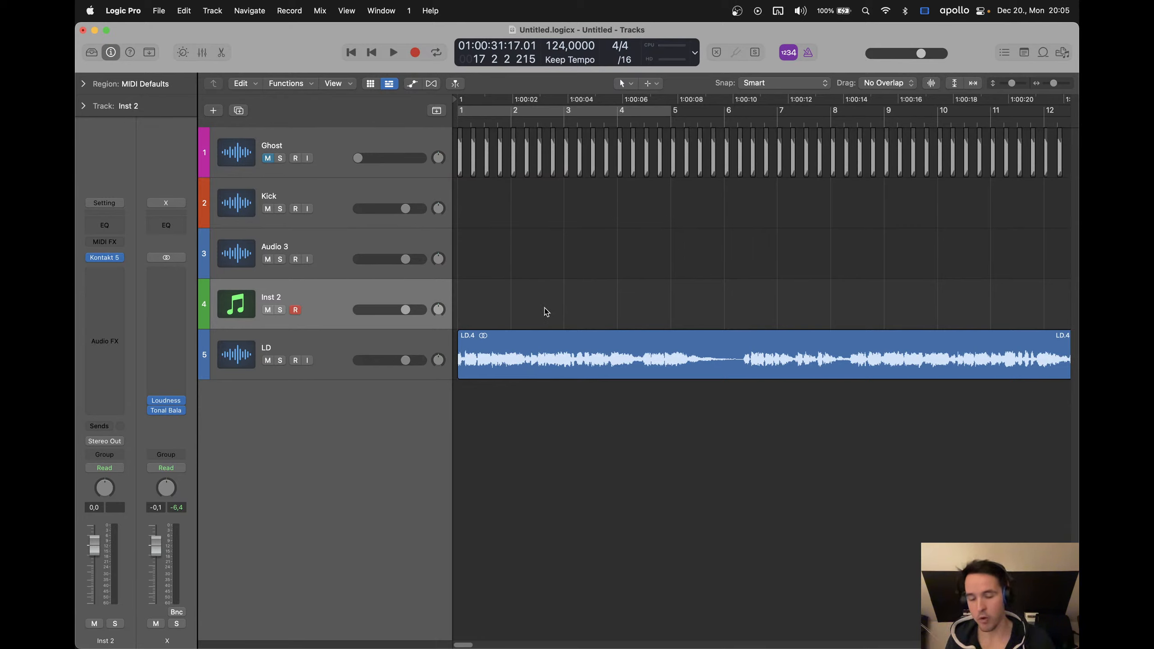
key(c)
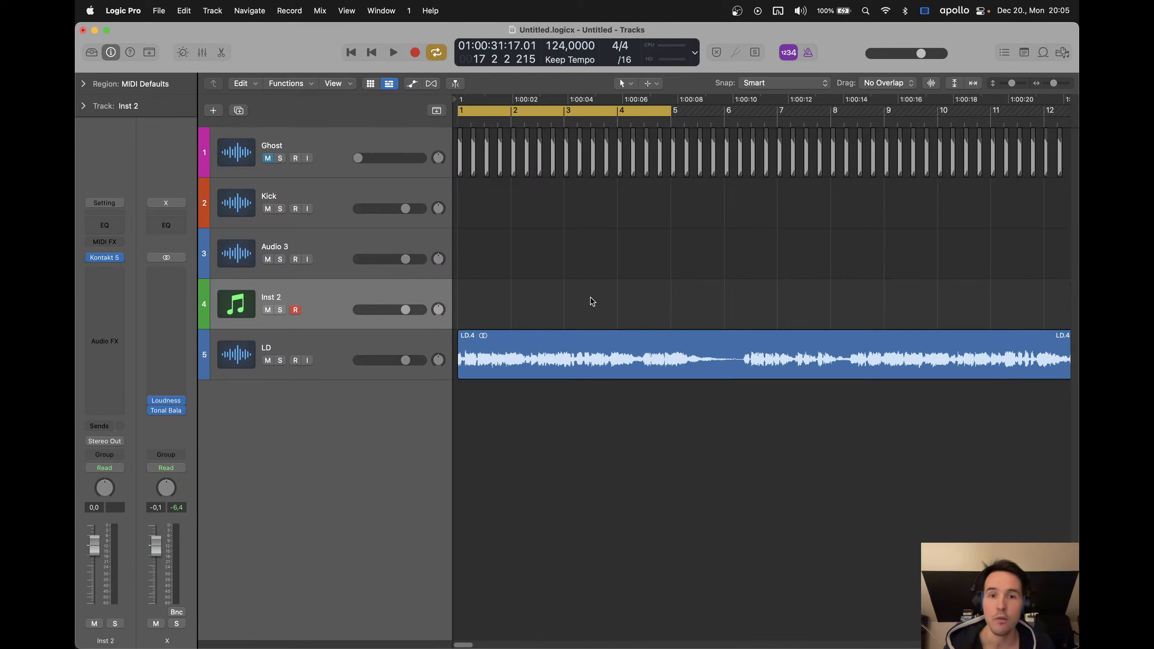
click(361, 340)
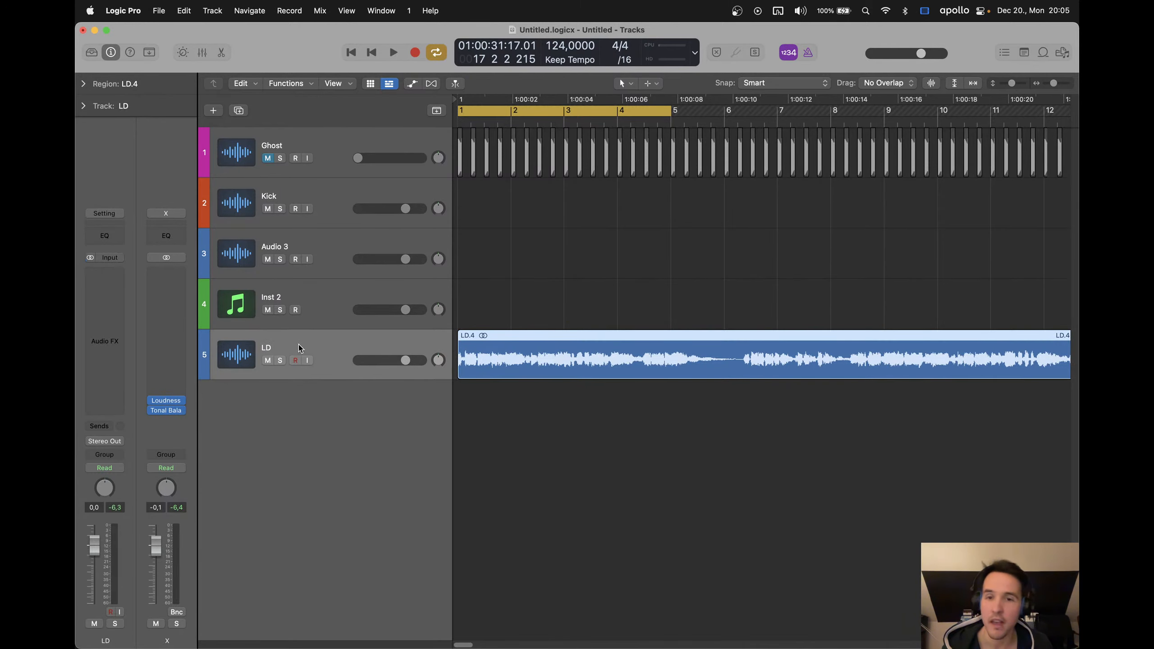
click(640, 279)
key(super+Right)
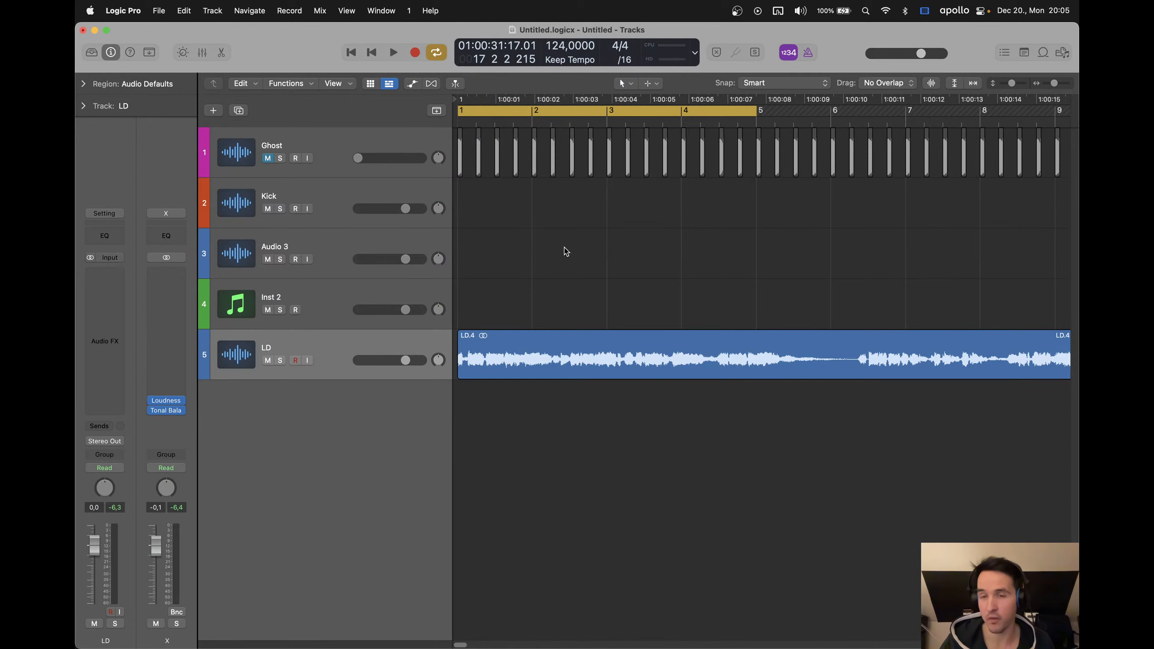
Replace Kontakt 5 on Inst 2 with the M1 instrument in stereo and reposition its window
click(328, 287)
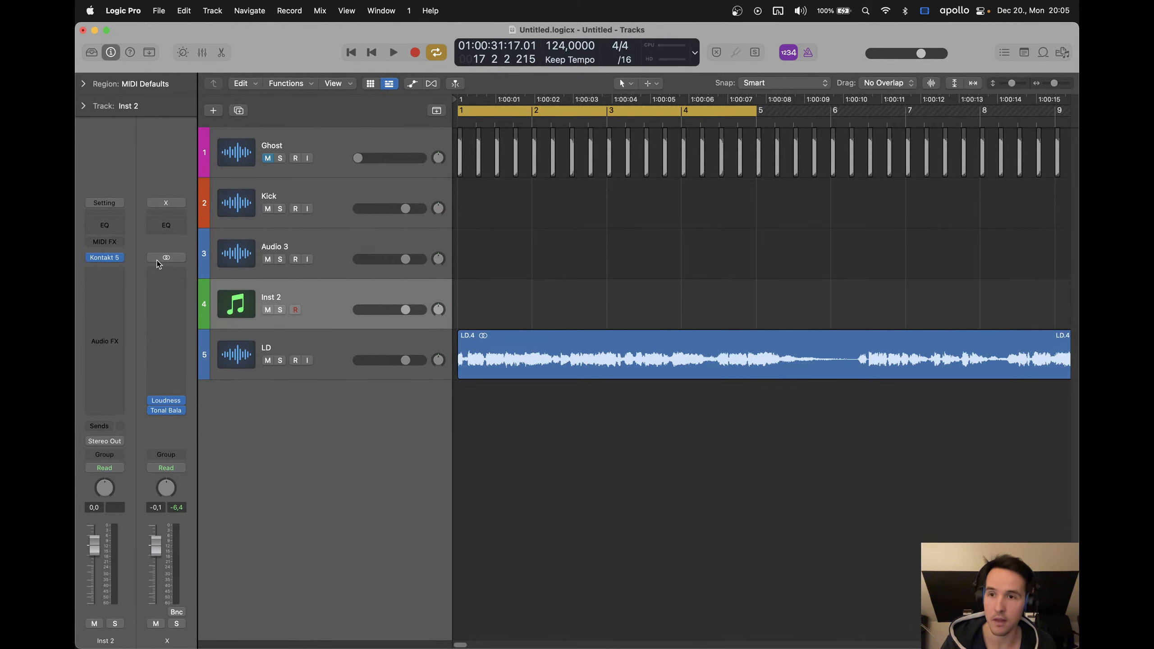
click(119, 258)
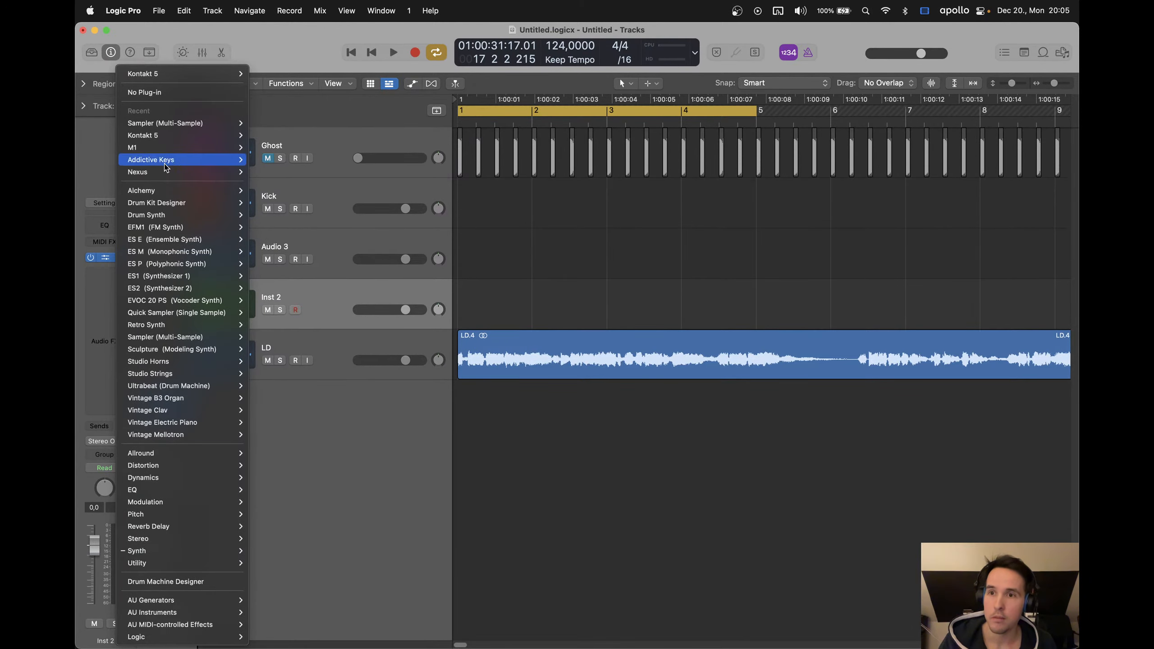
click(168, 92)
click(109, 259)
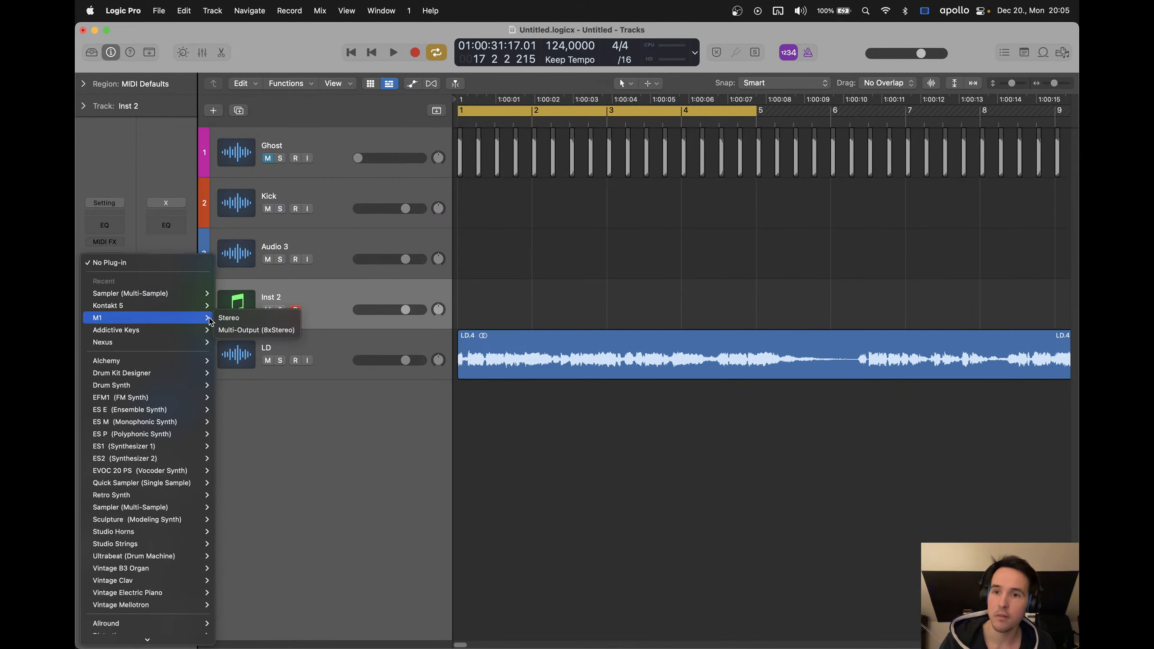
click(236, 318)
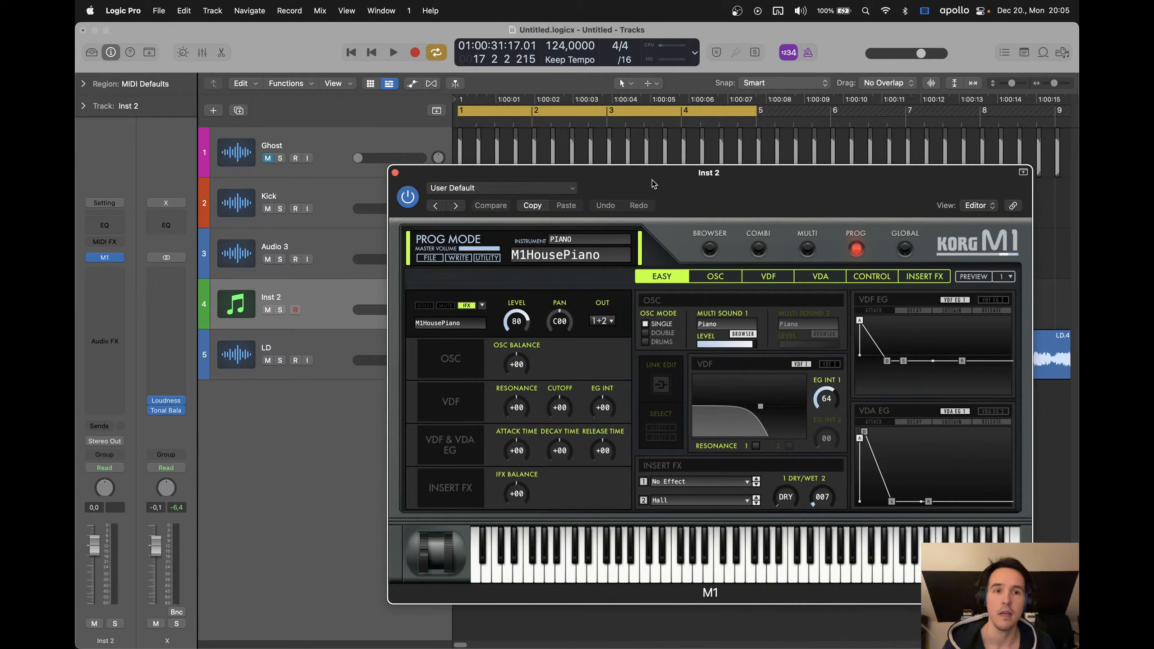
drag(651, 185, 532, 122)
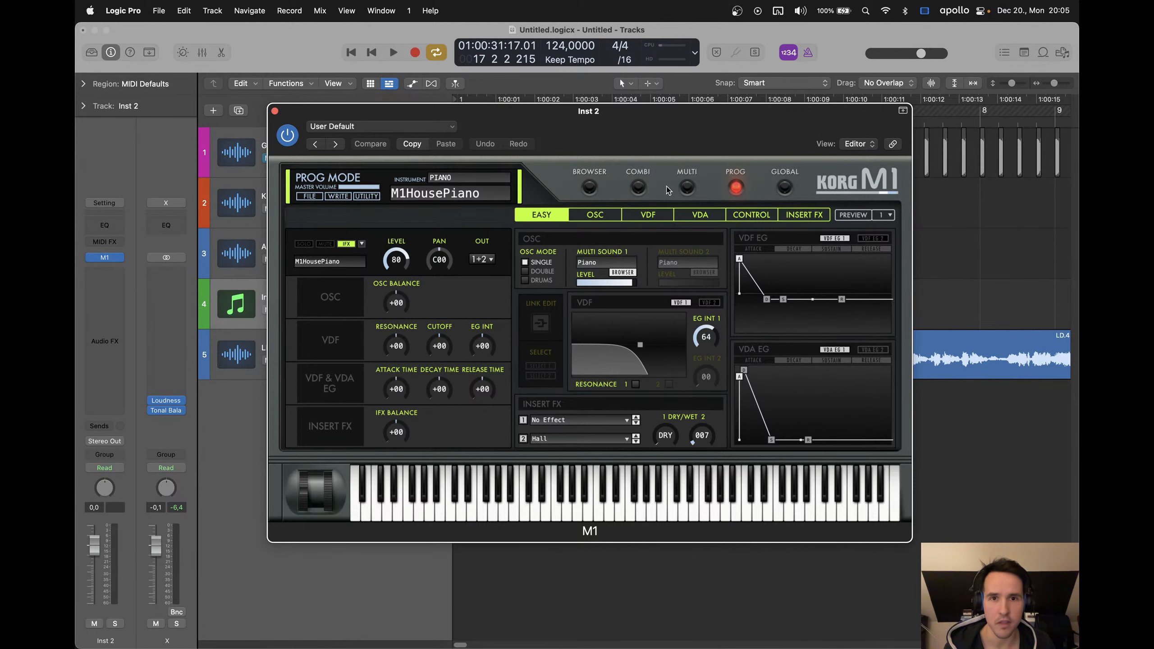
Load the M1HousePiano preset from the Piano category of the M1 browser and close the plug-in window
click(586, 189)
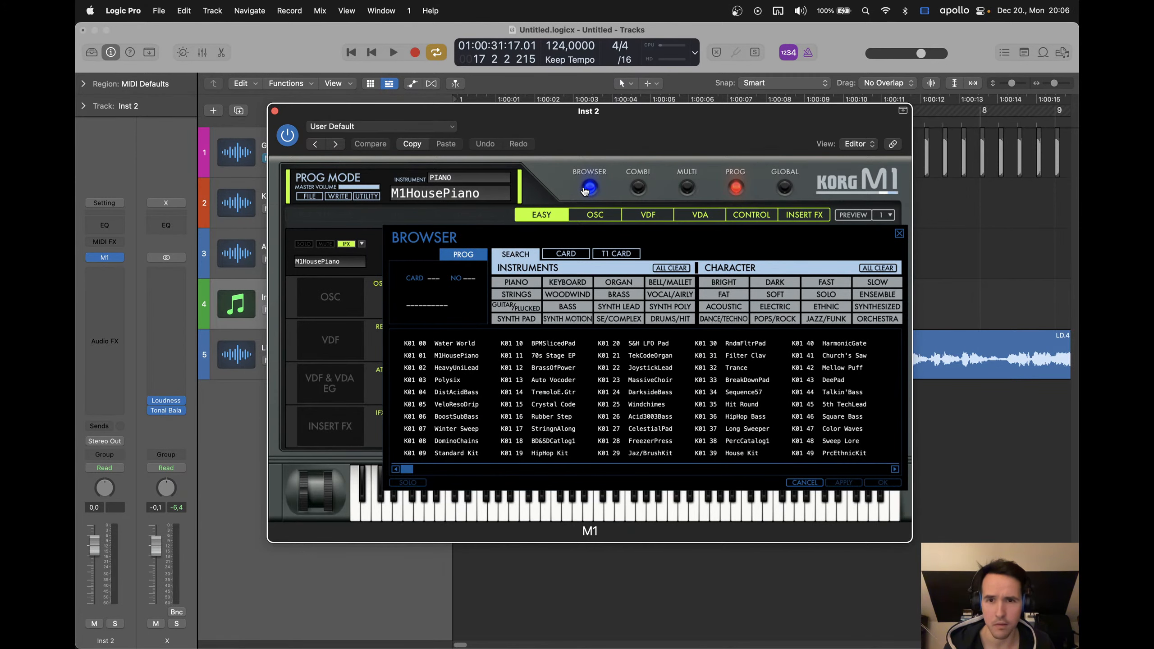
click(516, 282)
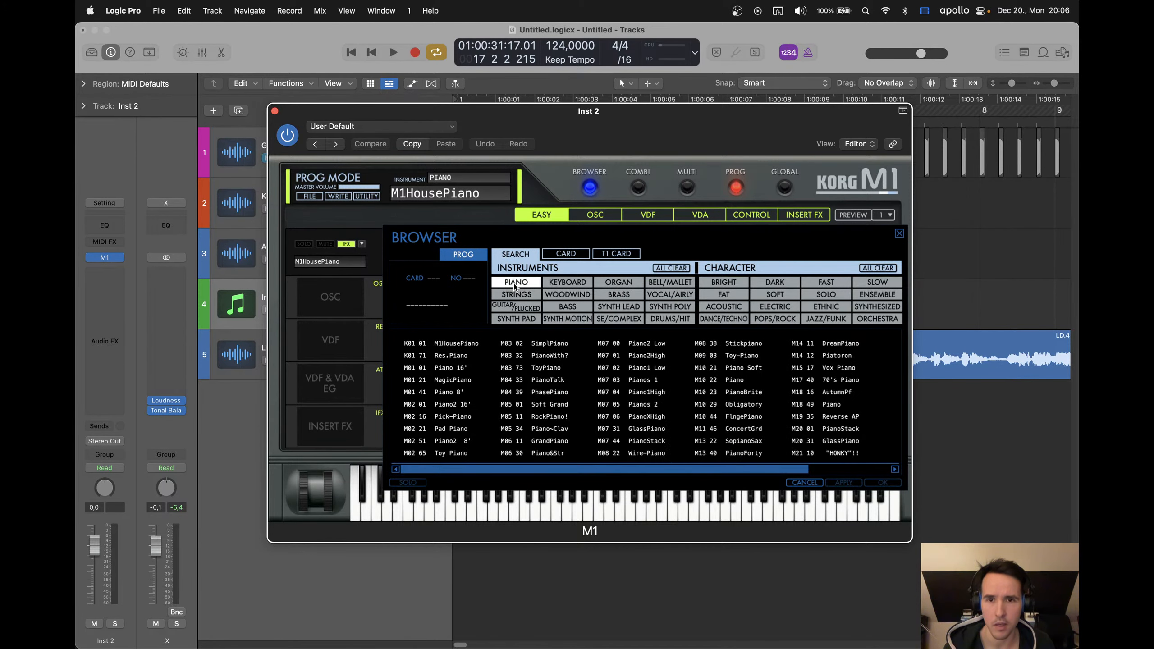
click(455, 345)
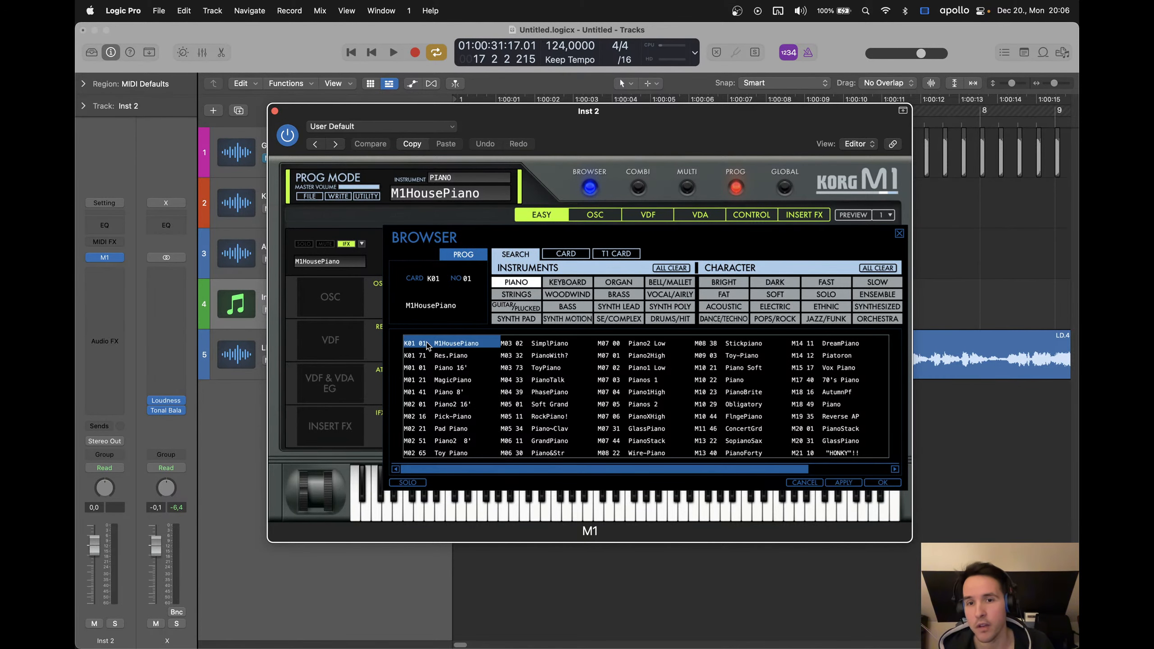
double_click(450, 346)
mouse_move(605, 127)
mouse_down()
mouse_move(653, 101)
mouse_move(623, 127)
mouse_up()
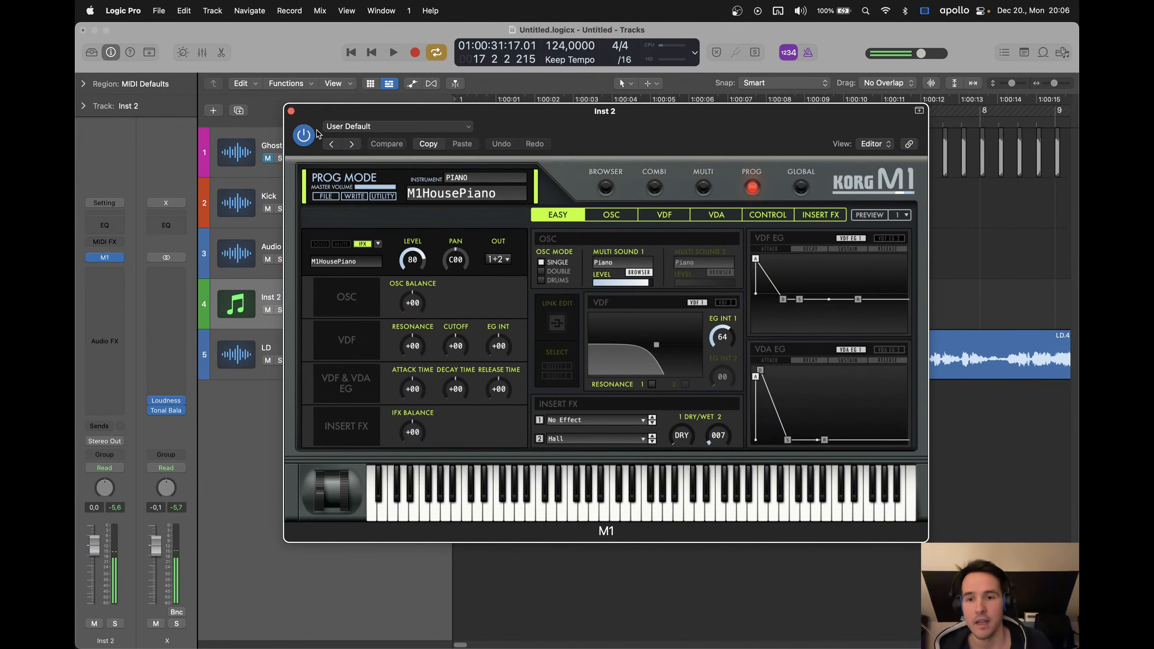
click(291, 112)
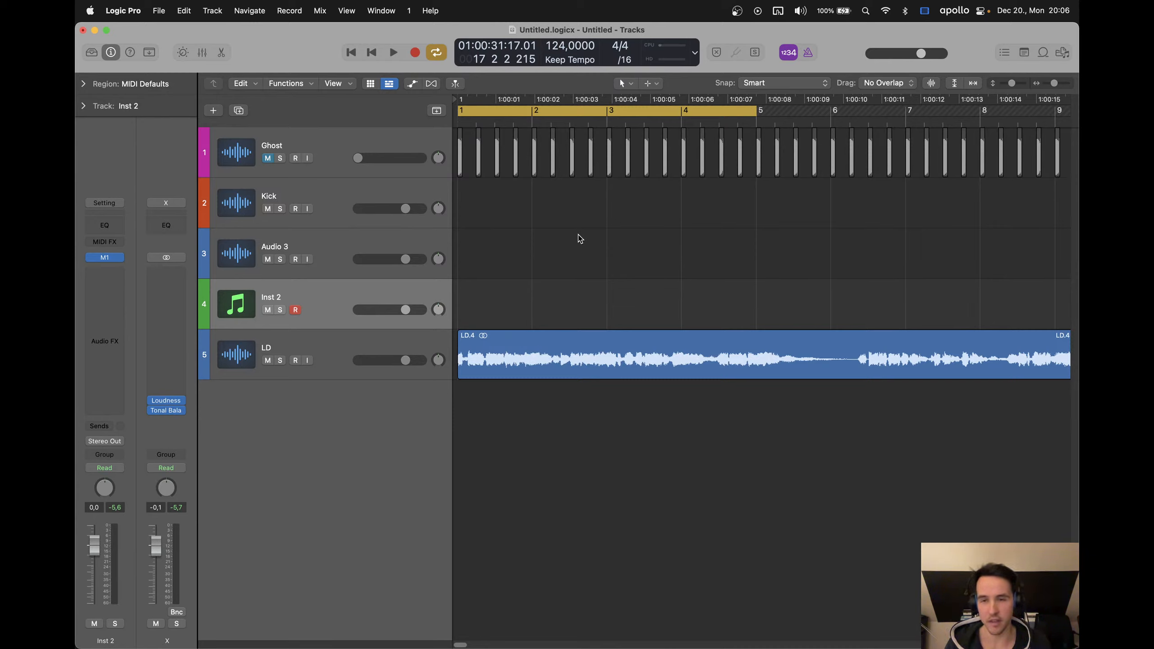
mouse_move(106, 260)
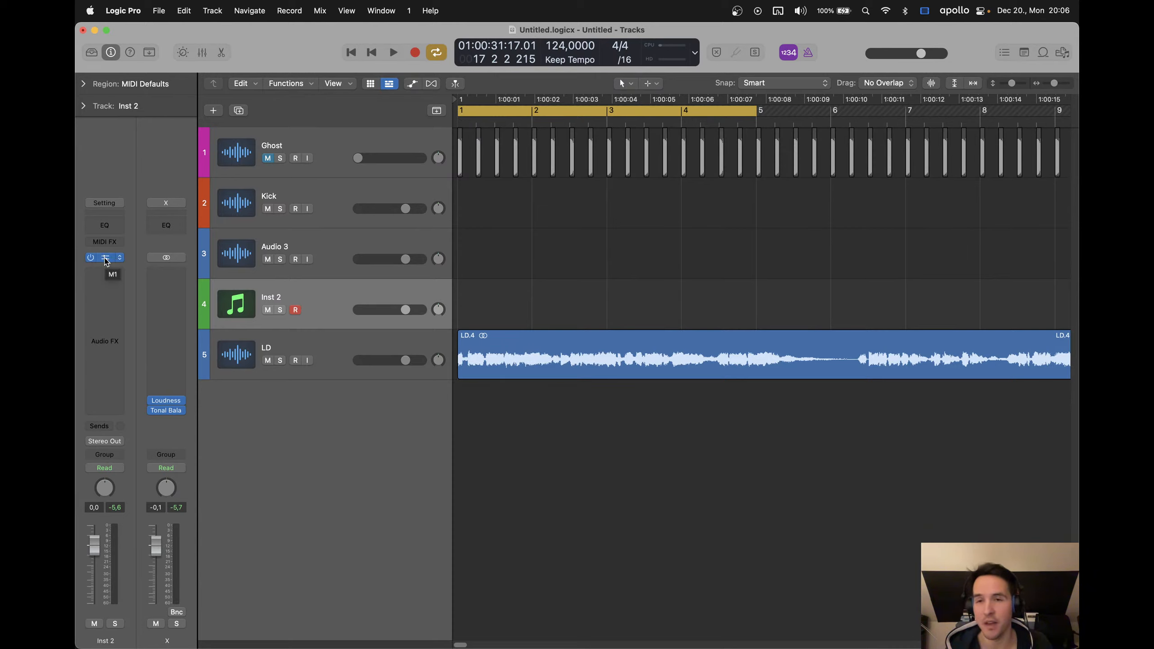
ctrl+alt+click(569, 248)
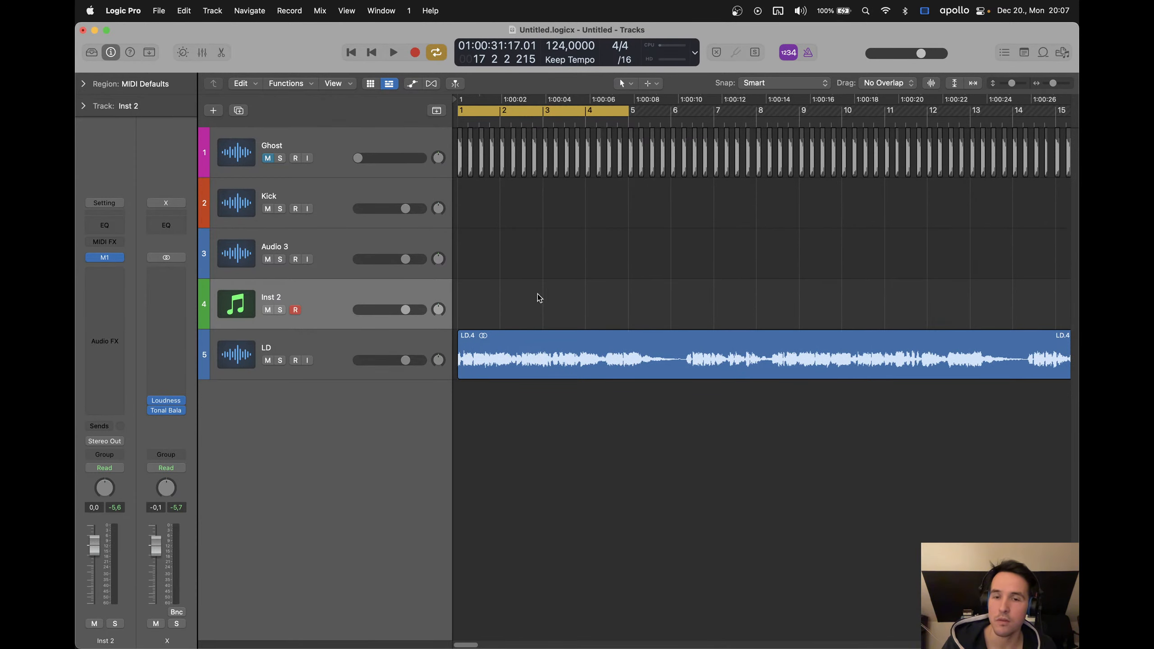
Create a software instrument track below Inst 2, load Nexus in stereo on it and reposition its window
click(105, 257)
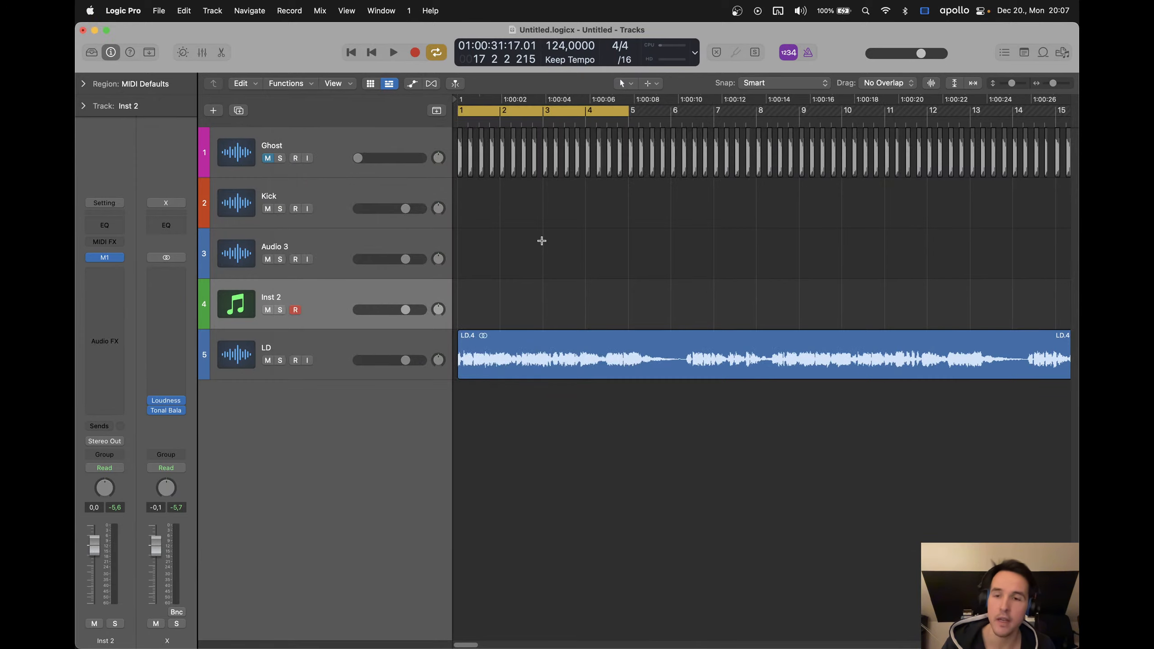
key(super+alt+s)
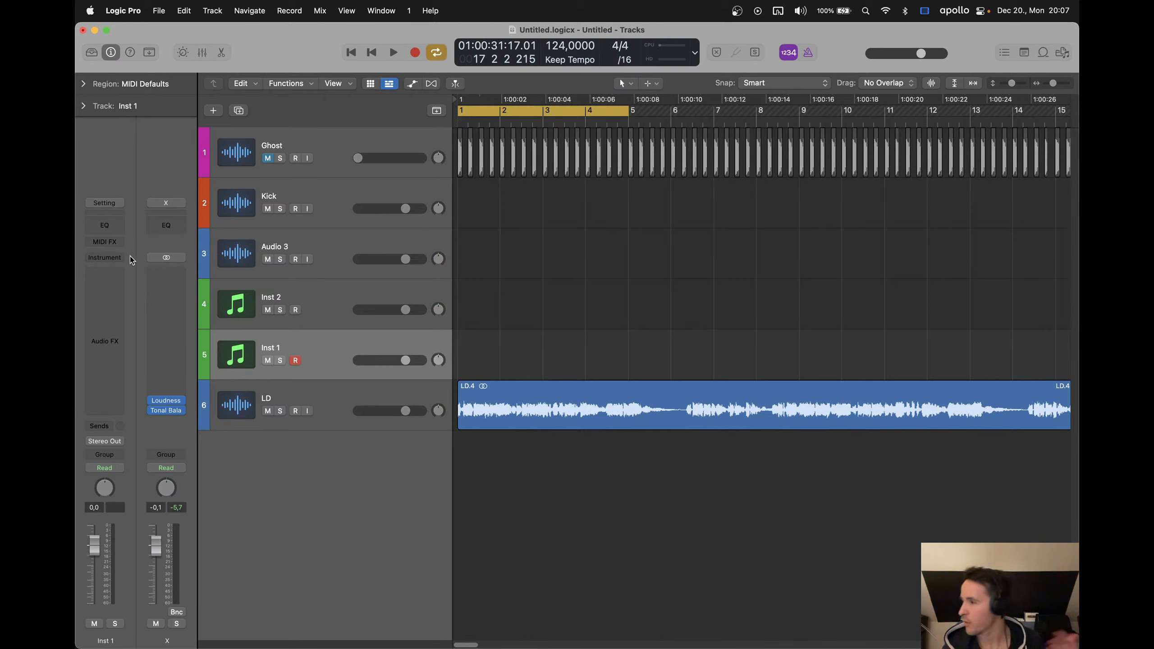
click(105, 257)
mouse_move(156, 348)
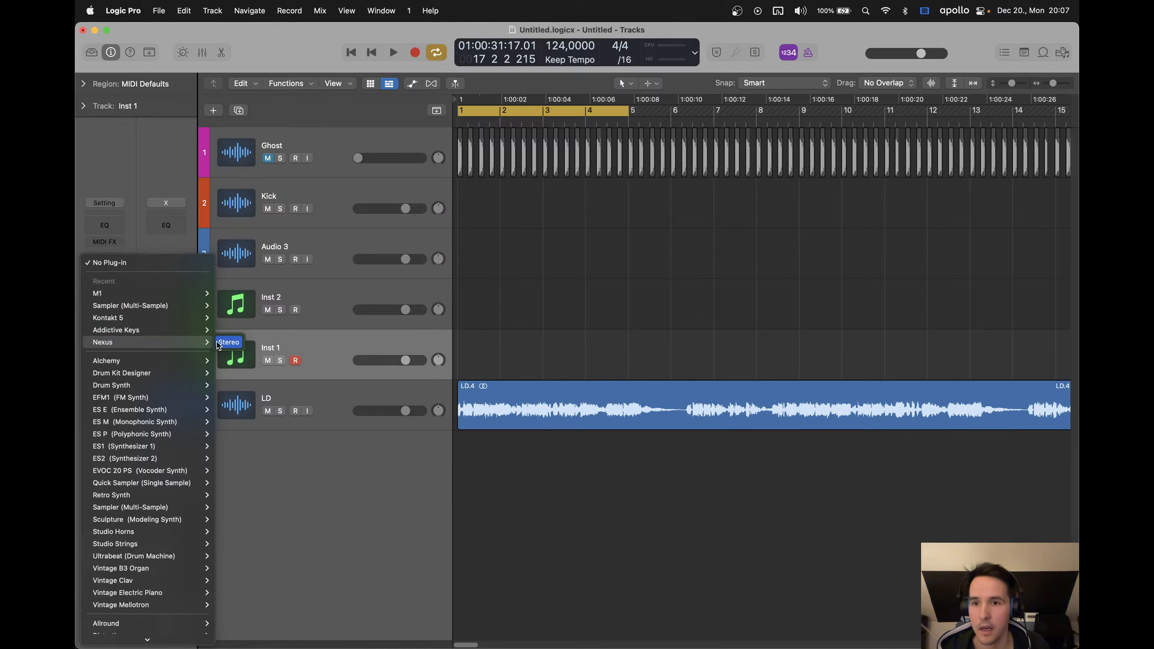
click(228, 344)
drag(523, 176, 675, 145)
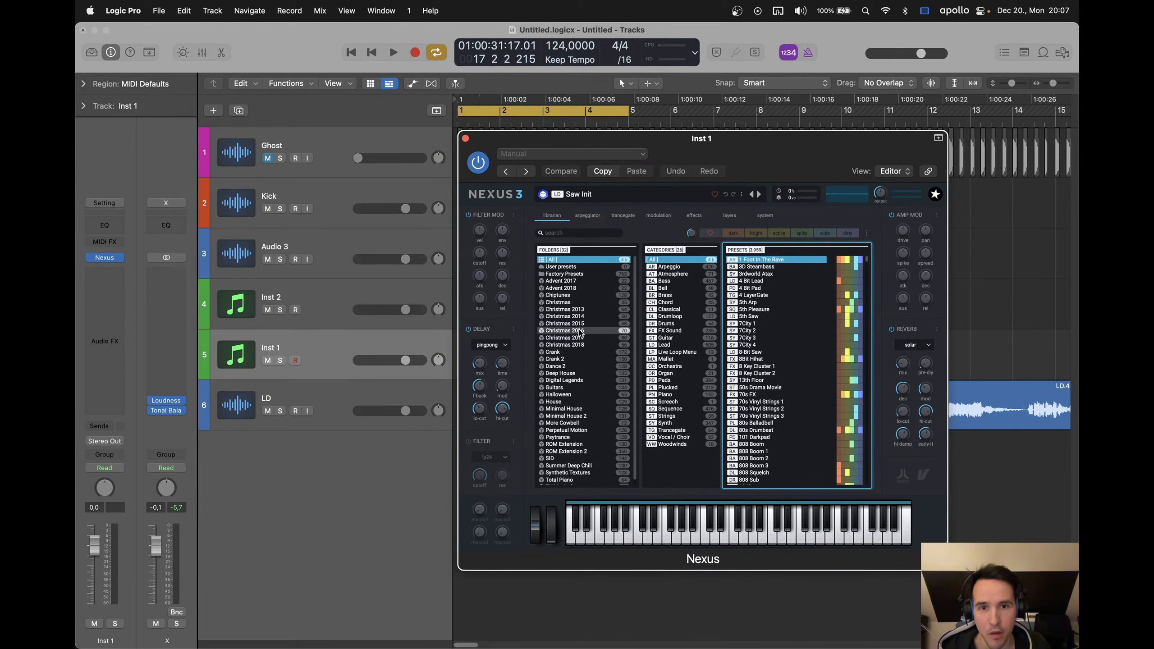
Load the FM Bass 2 preset from the Bass category of the Deep House folder in Nexus
click(570, 377)
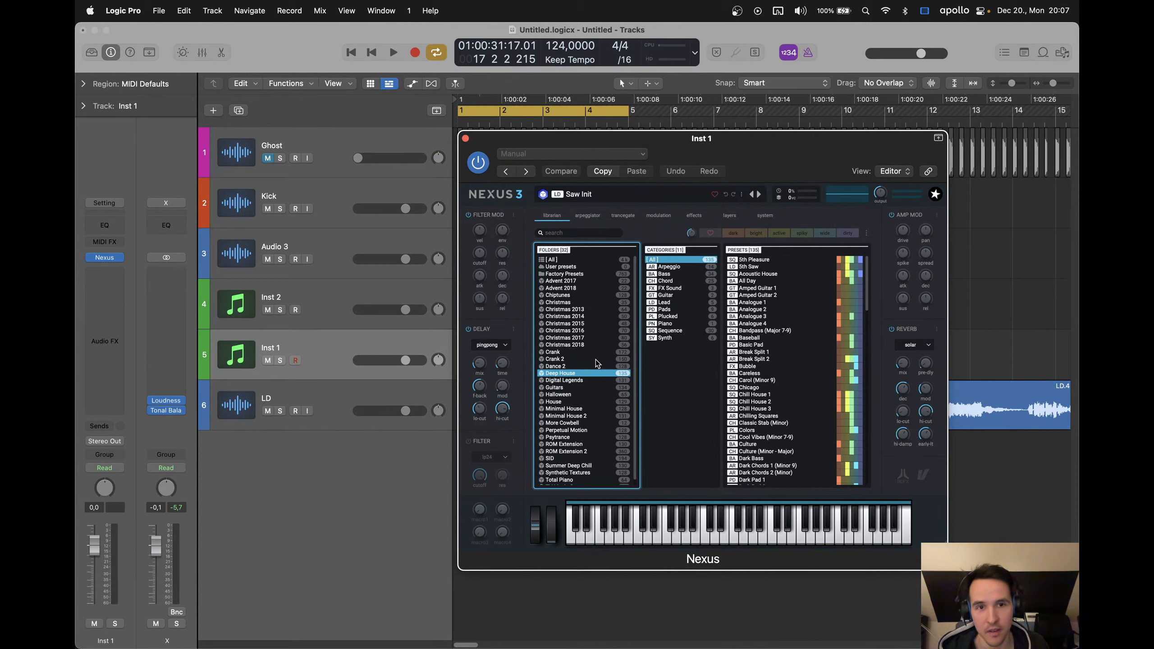
click(671, 275)
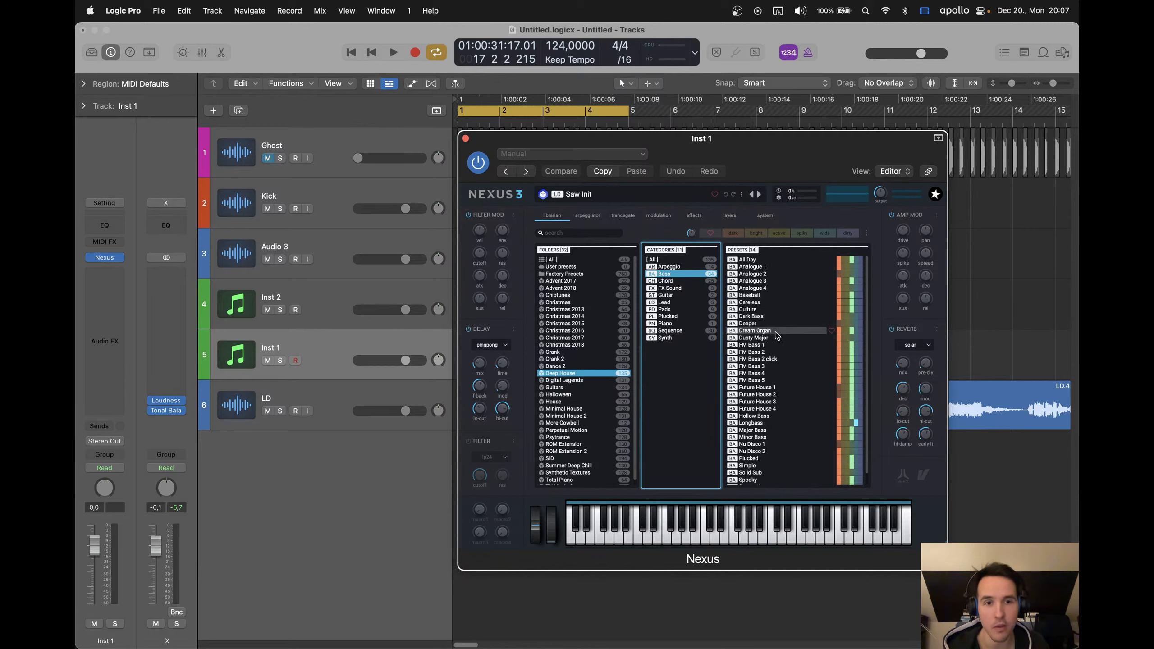
click(764, 353)
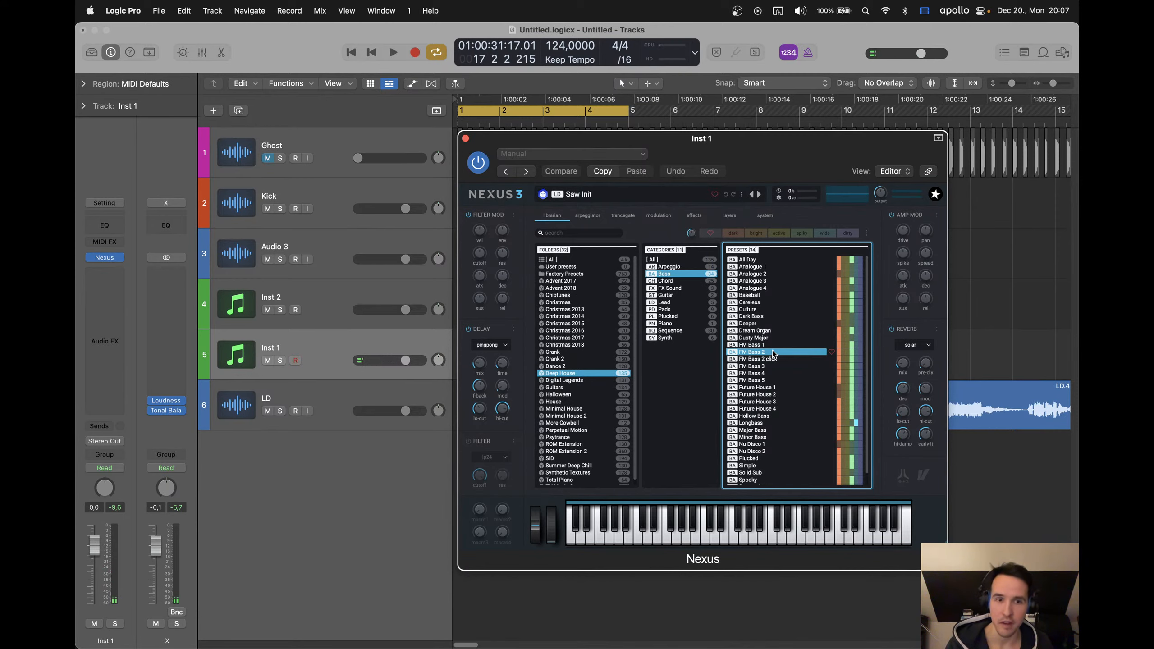
double_click(772, 353)
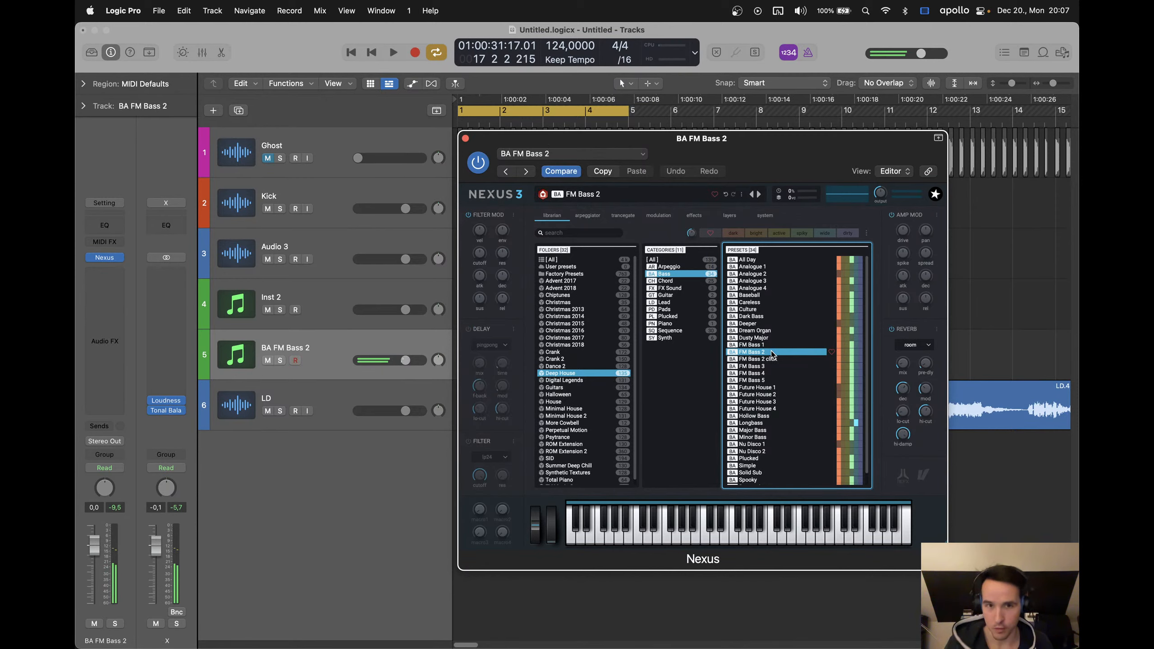
Audition the FM Bass 2 sound with Musical Typing in octaves C1 and C2, and close both windows
key(super+k)
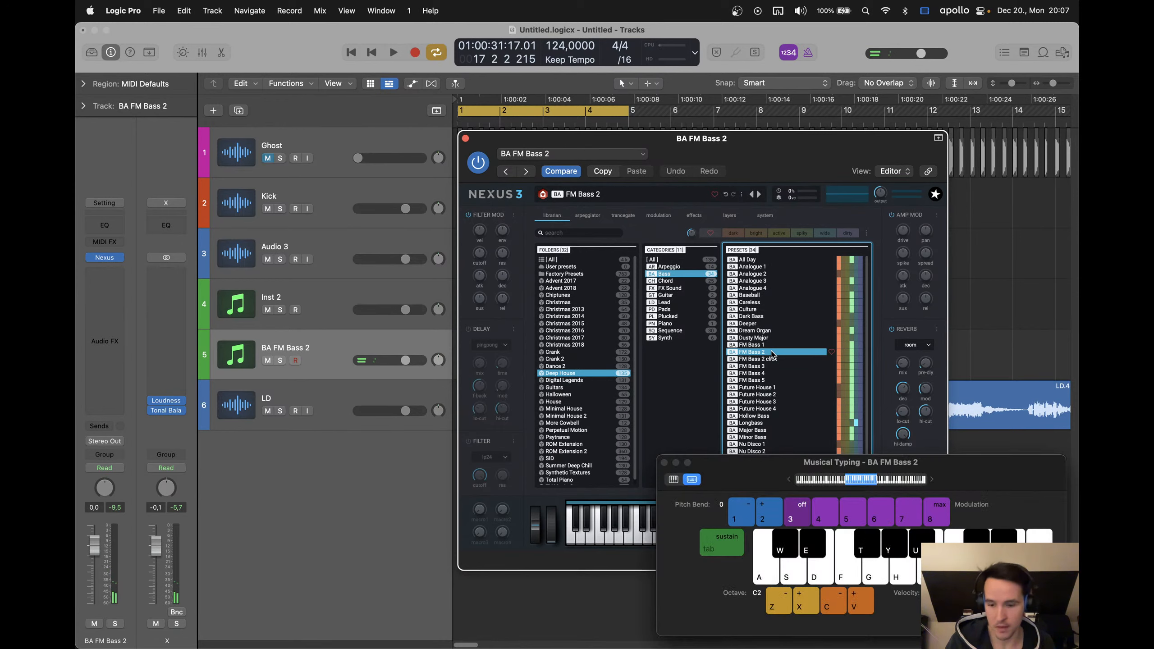
key(z)
key(a)
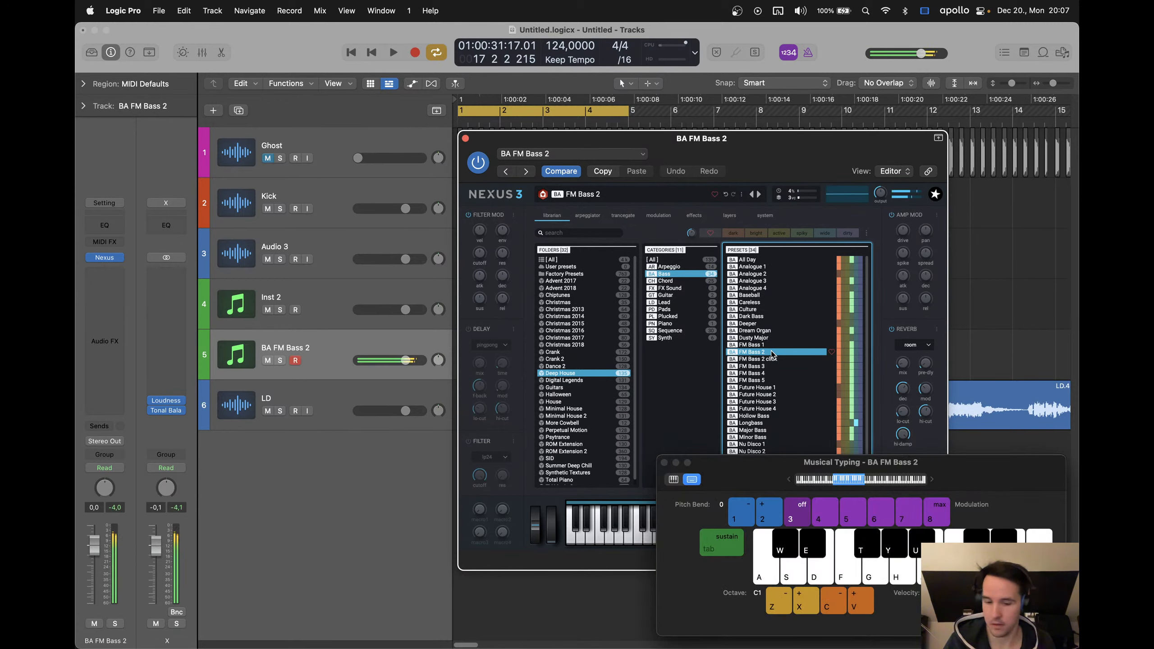
key(x)
key(g)
key(u)
key(k)
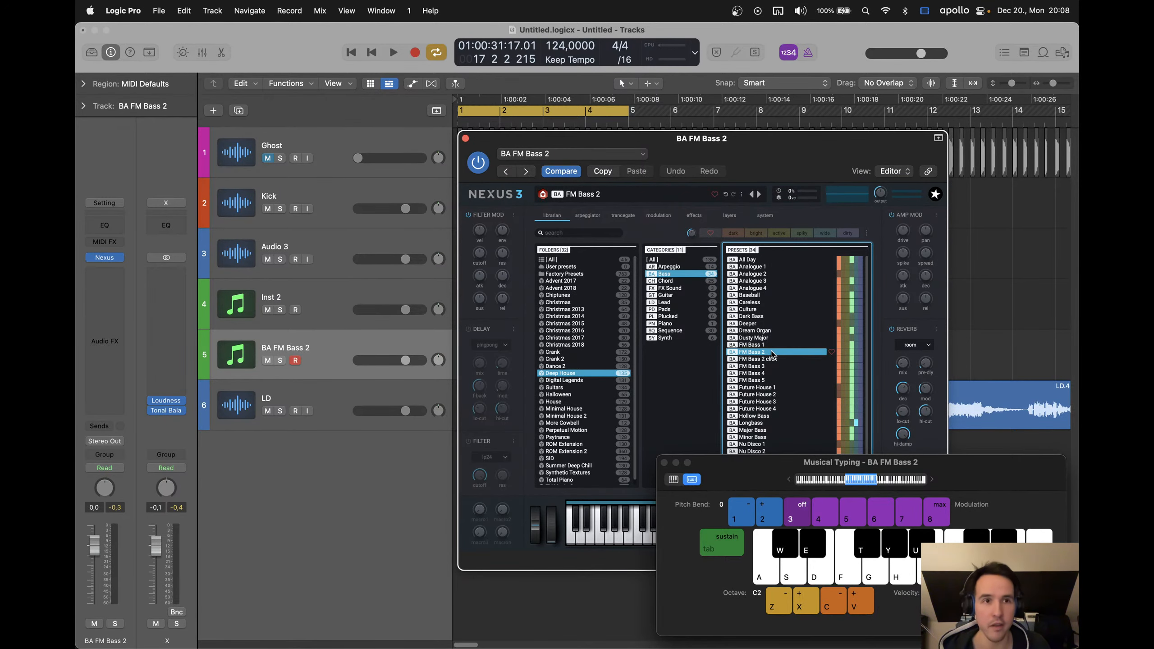
click(465, 138)
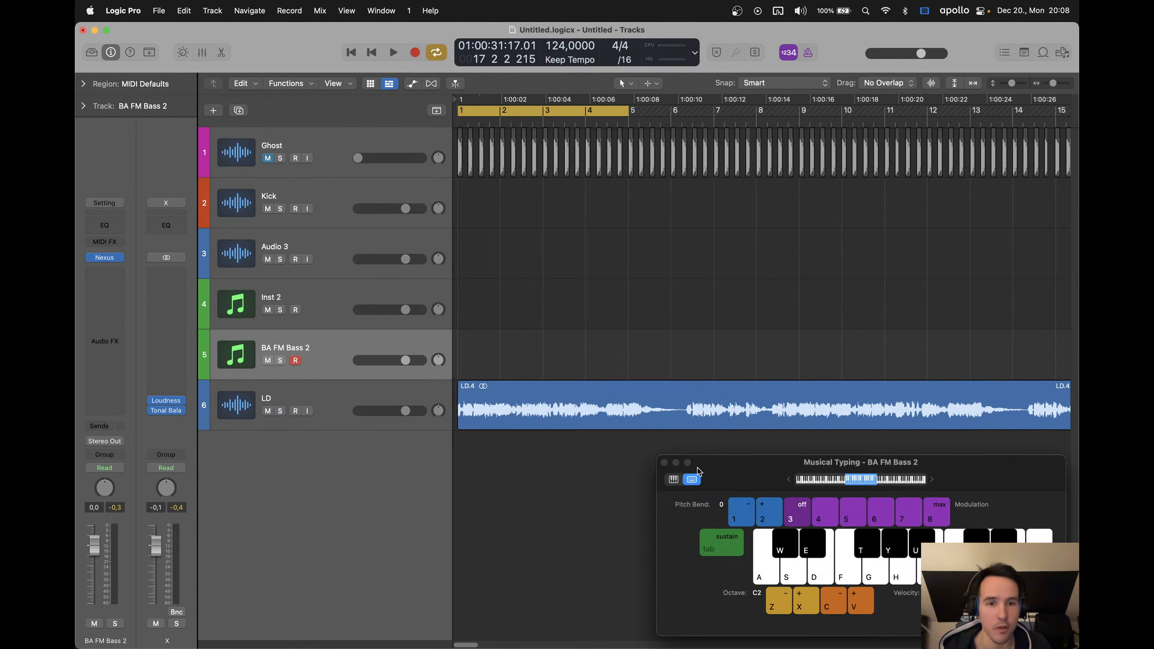
click(664, 463)
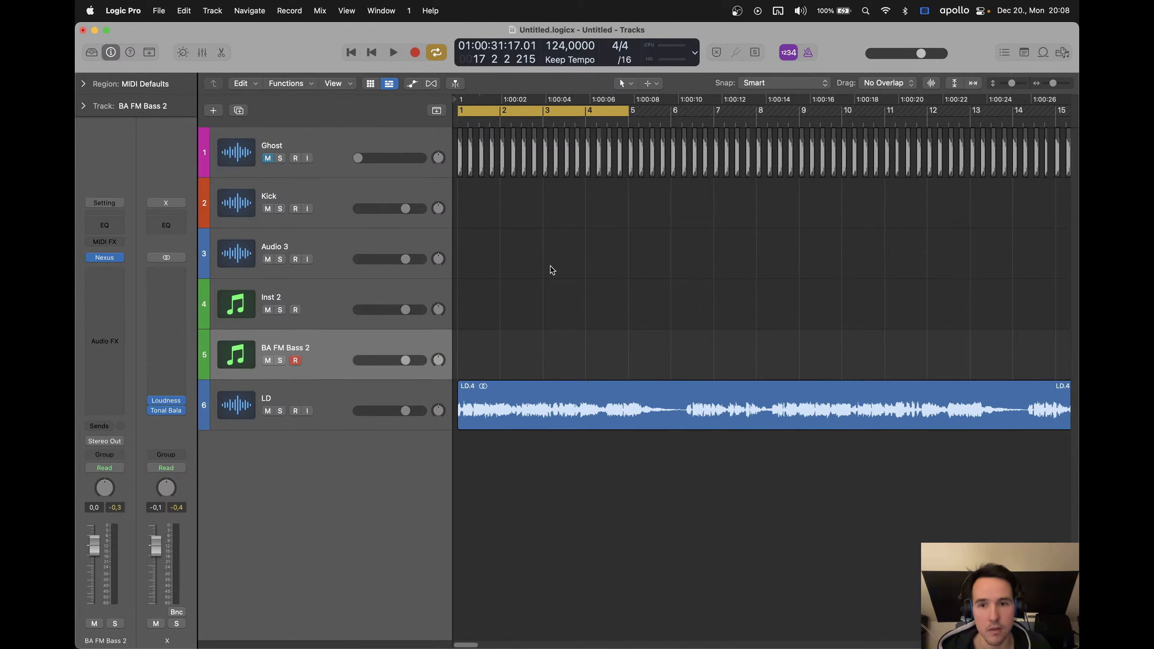
click(320, 292)
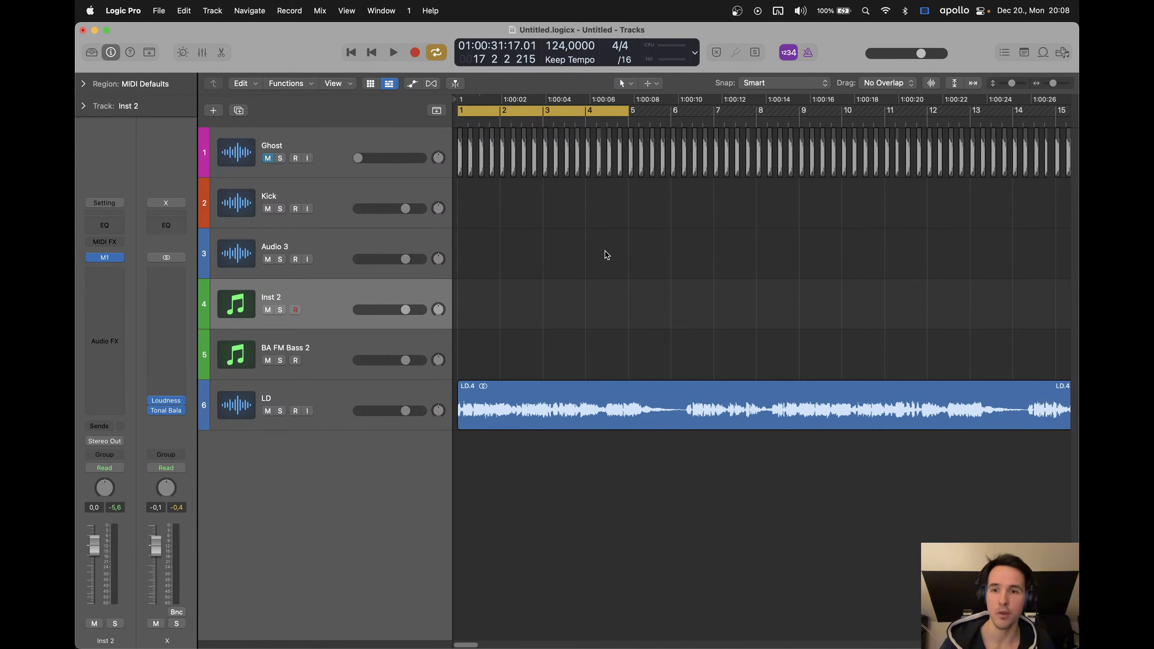
click(310, 385)
click(494, 316)
Reopen Nexus on the BA FM Bass 2 track, play a few bass notes with Musical Typing and close the plug-in window
click(321, 338)
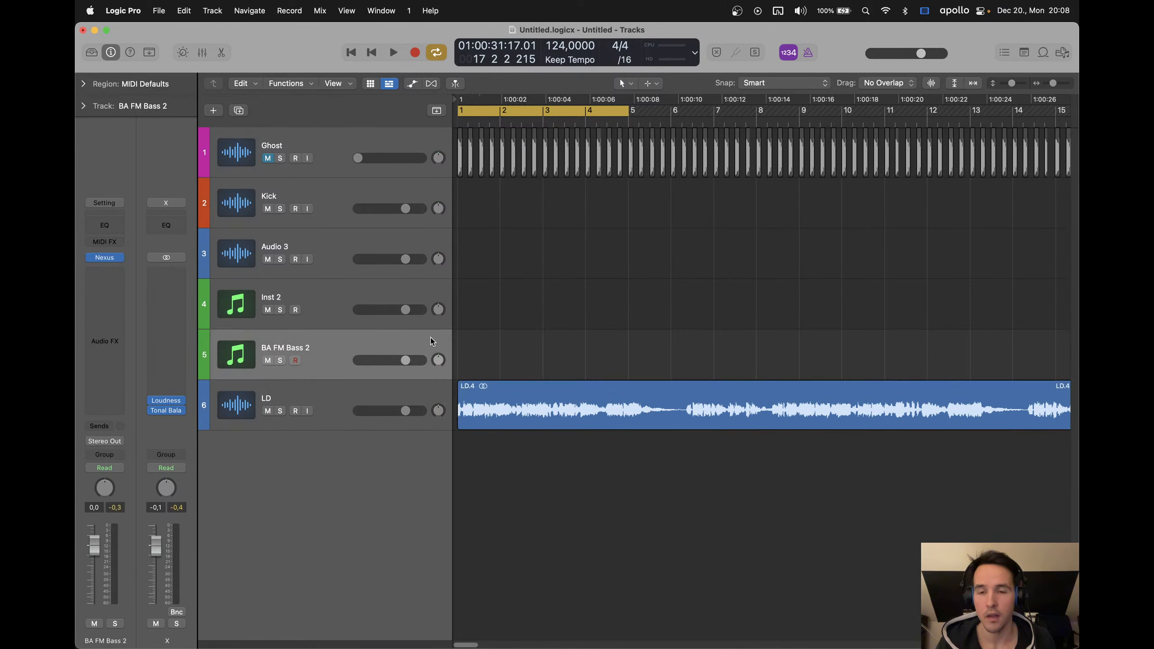
scroll(649, 318, up, 5)
click(104, 258)
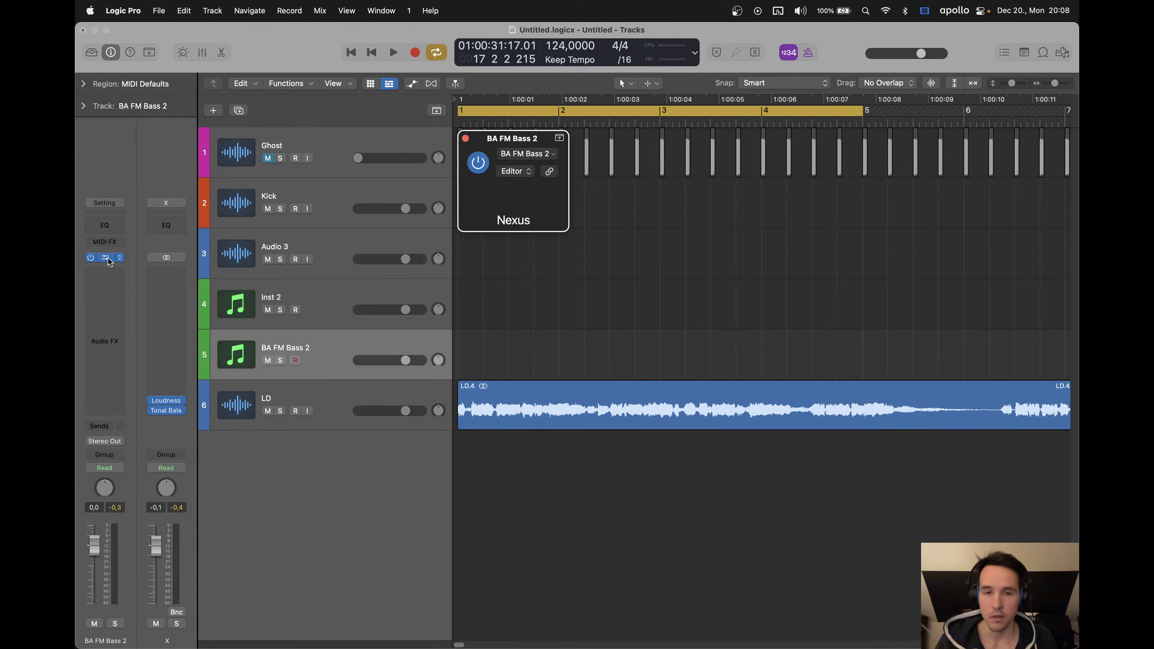
drag(716, 148, 702, 148)
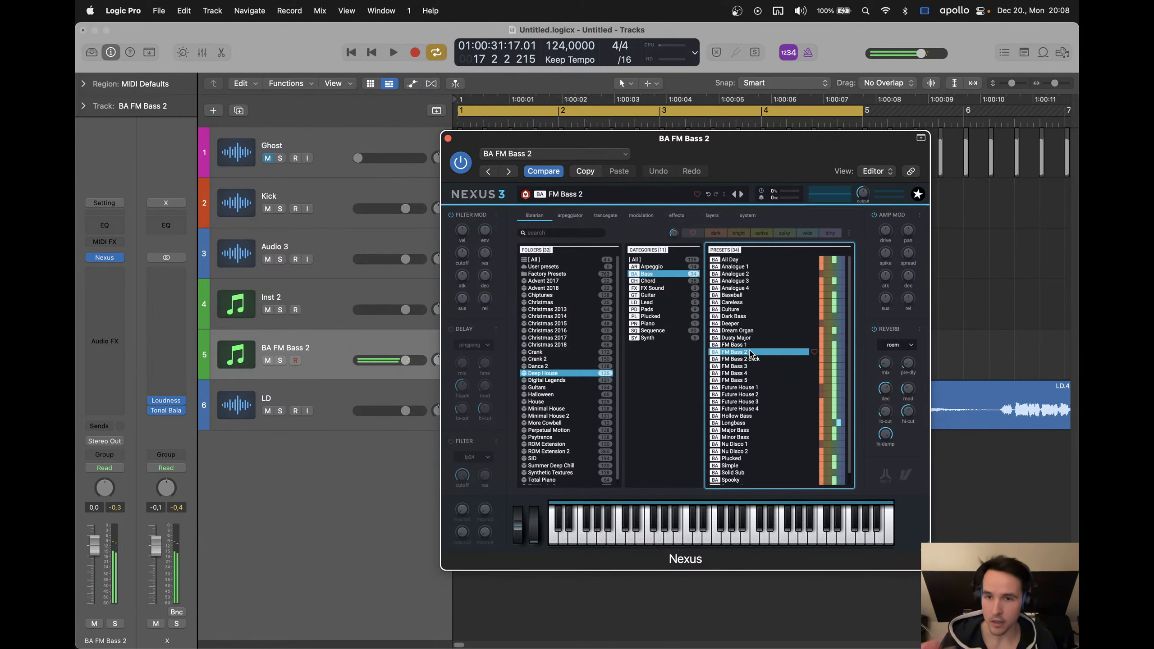
key(super+k)
key(g)
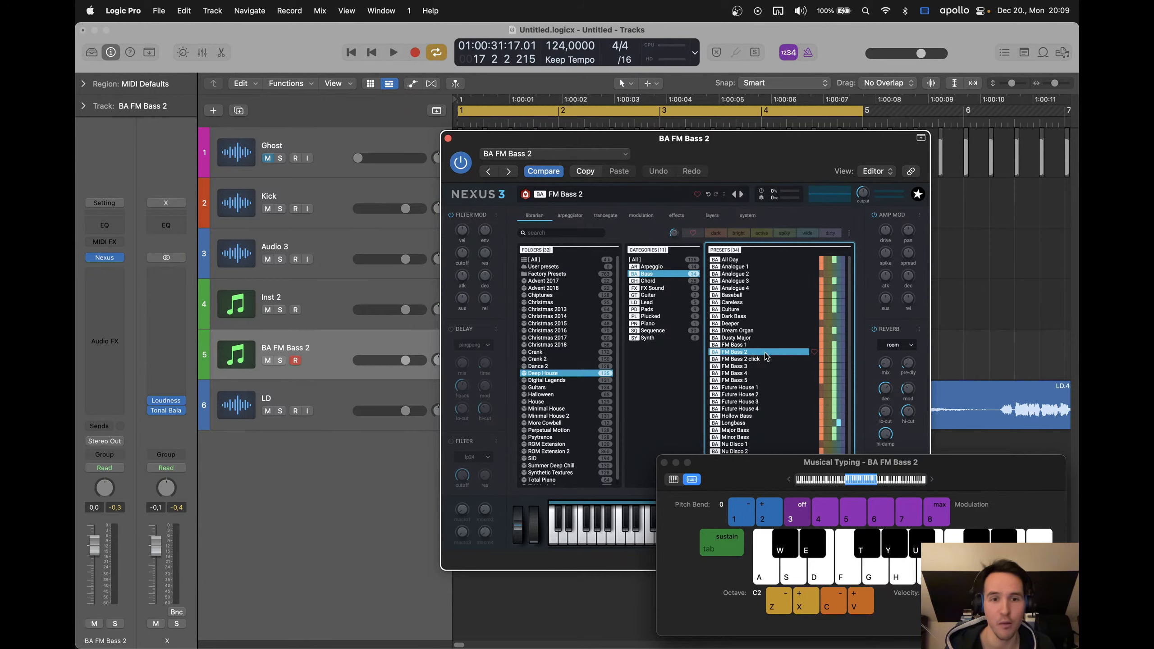
key(t)
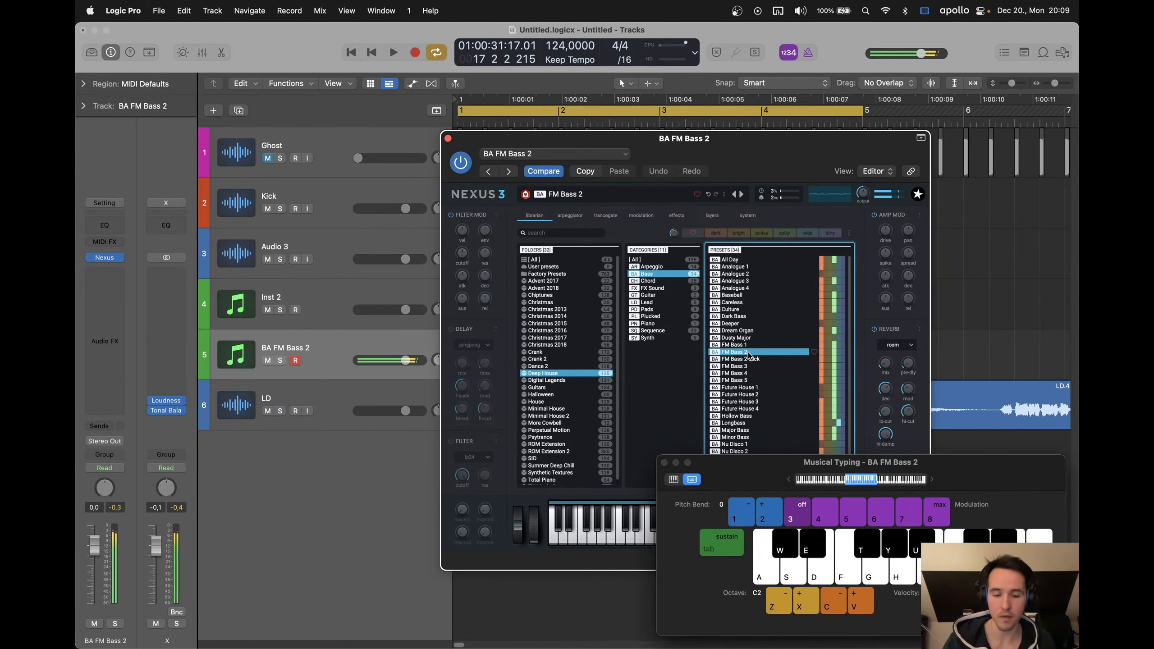
click(448, 139)
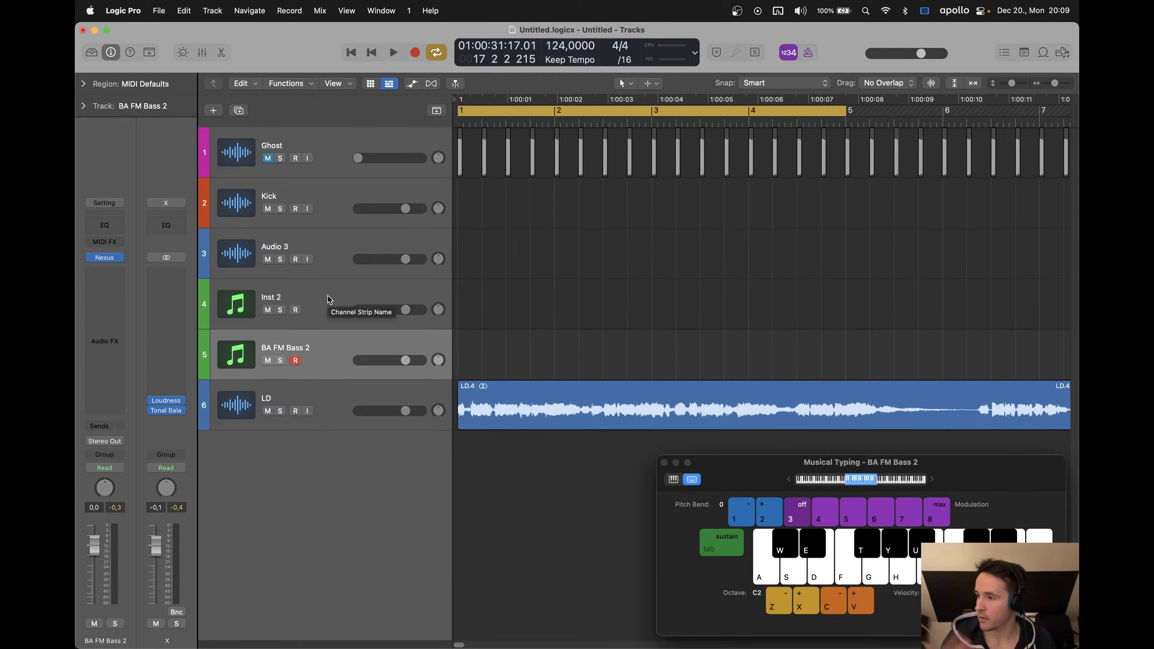
Create a MIDI region on the BA FM Bass 2 track, extend it to four bars and open it in the Piano Roll
right_click(470, 345)
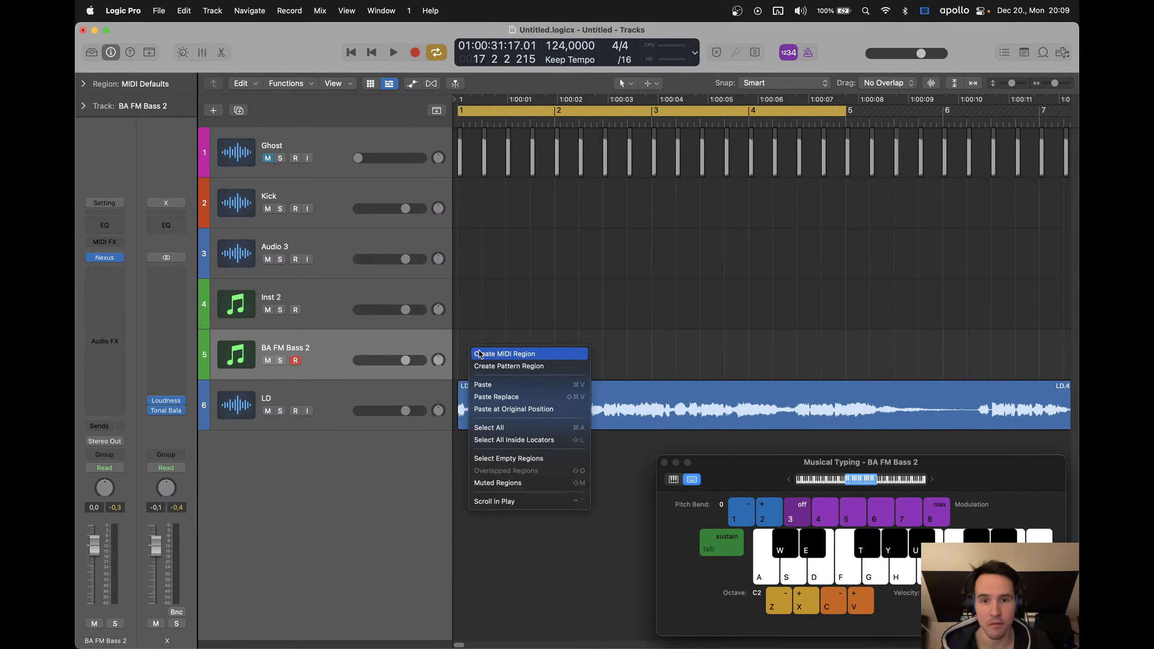
click(479, 351)
drag(554, 378, 847, 378)
double_click(575, 344)
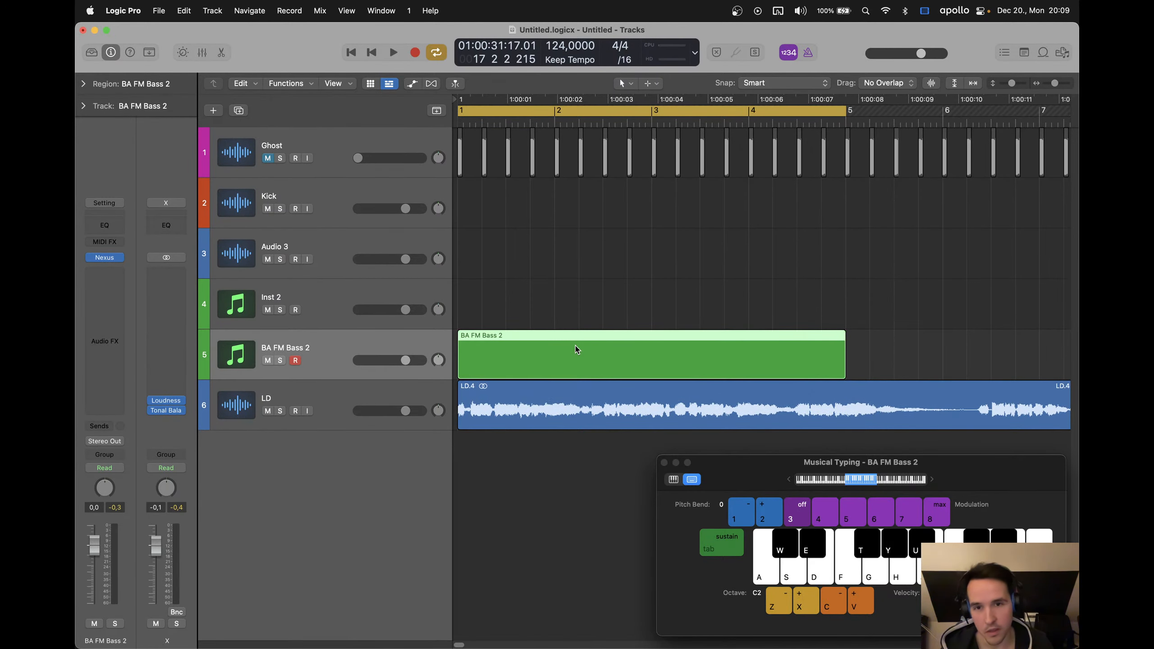
Draw five short G2 notes across bar 1 of the bass region, spaced three sixteenths apart
scroll(511, 516, down, 3)
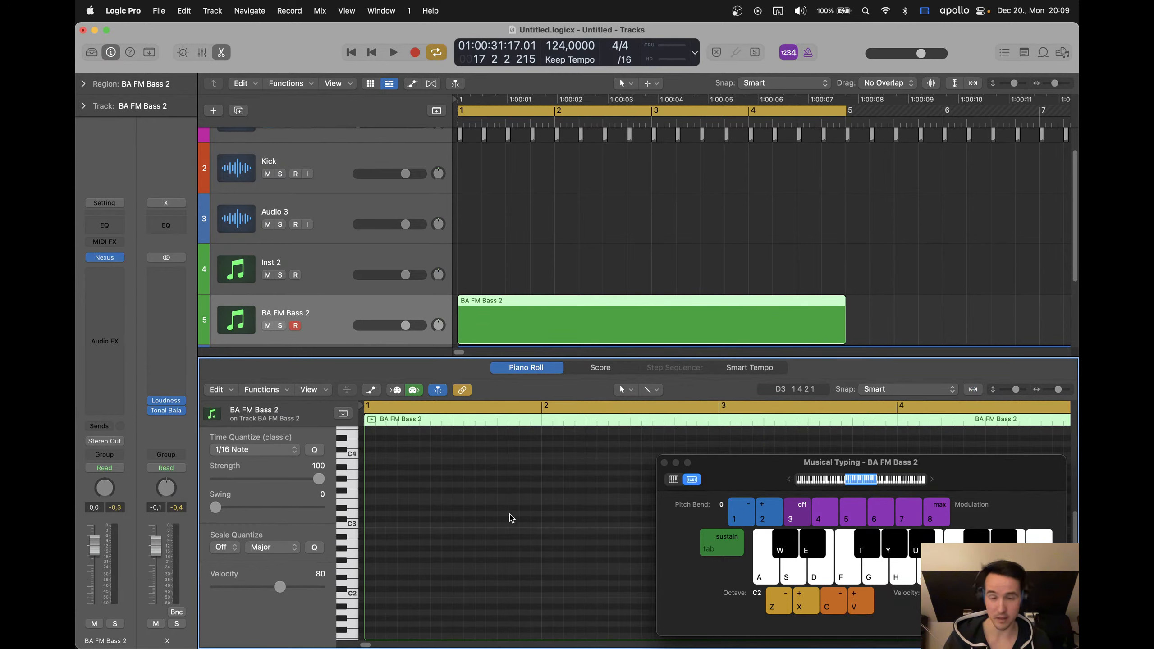
scroll(508, 515, down, 5)
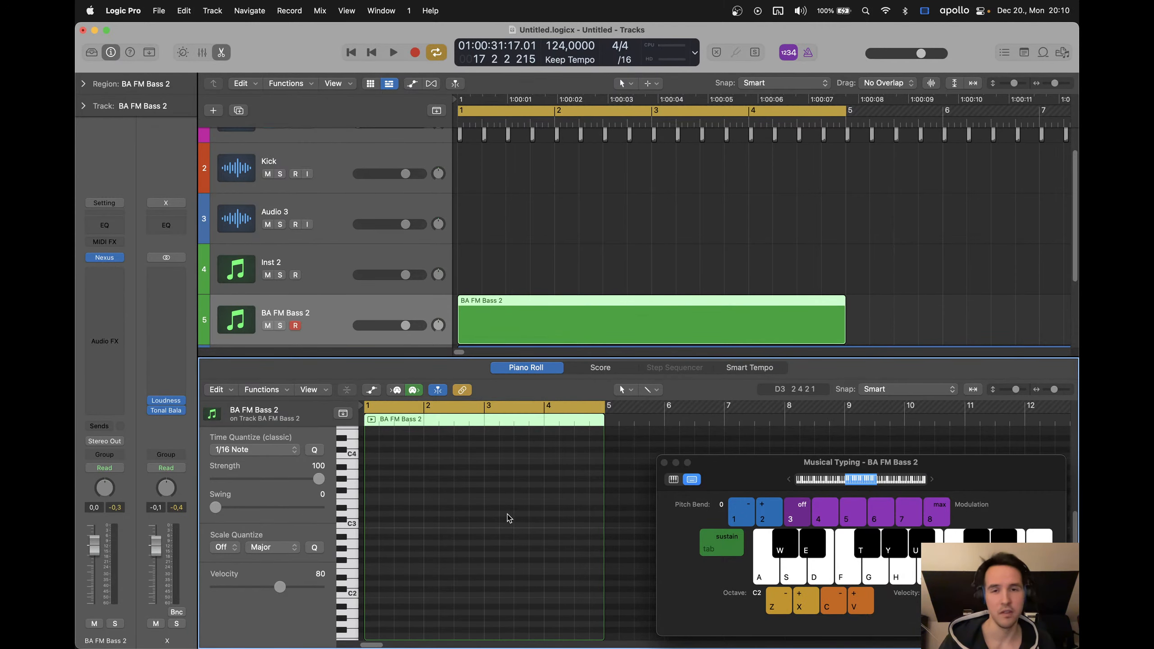
scroll(510, 310, down, 5)
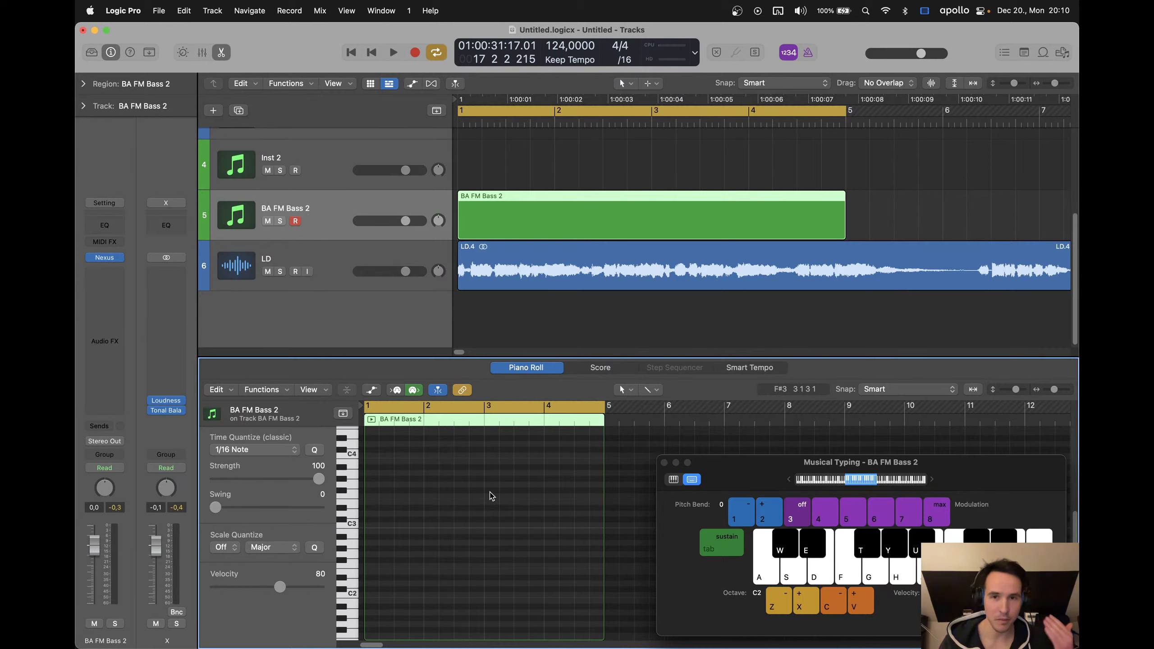
key(super+Right)
key(super+Right)
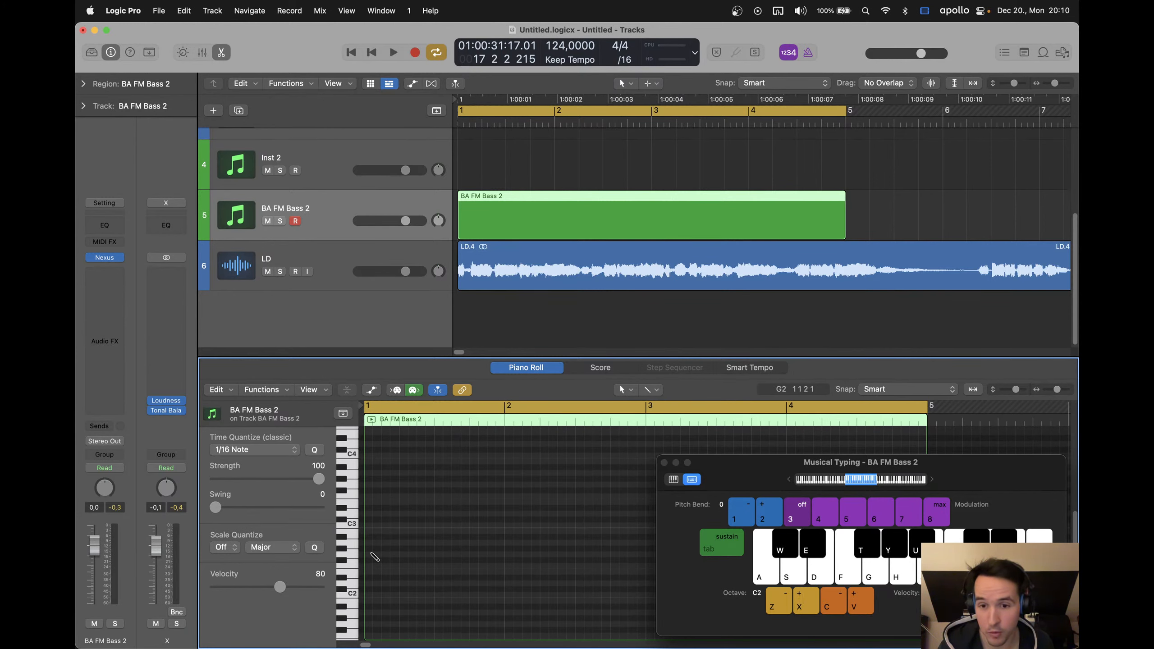
drag(370, 551, 375, 552)
click(397, 550)
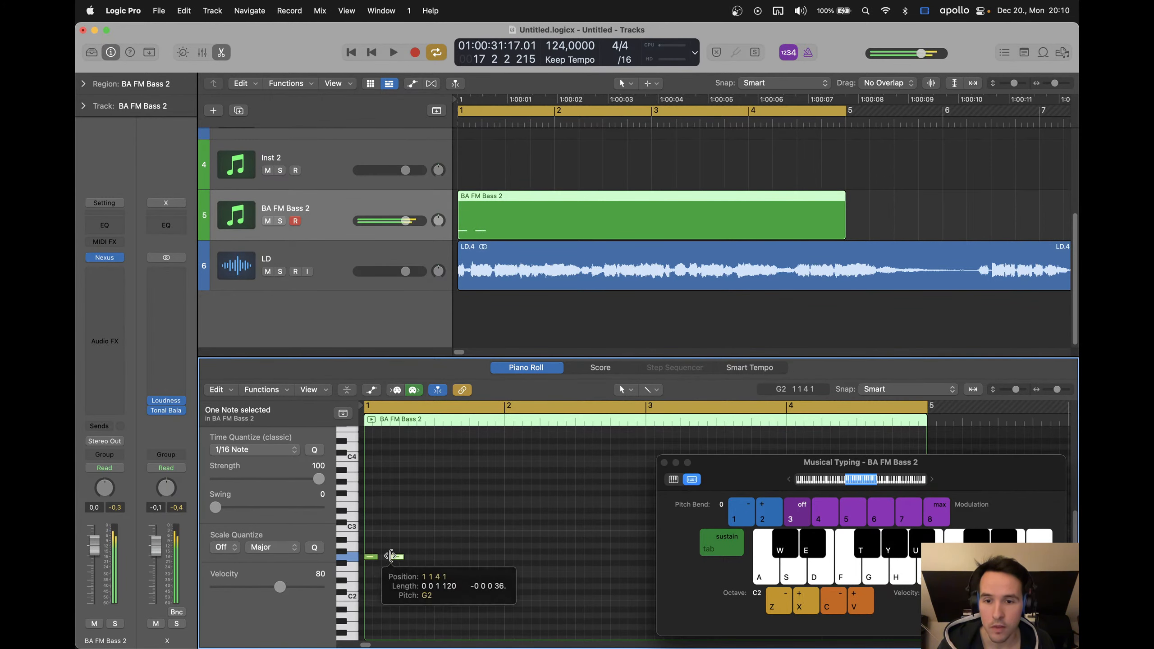
click(424, 551)
click(449, 556)
click(476, 556)
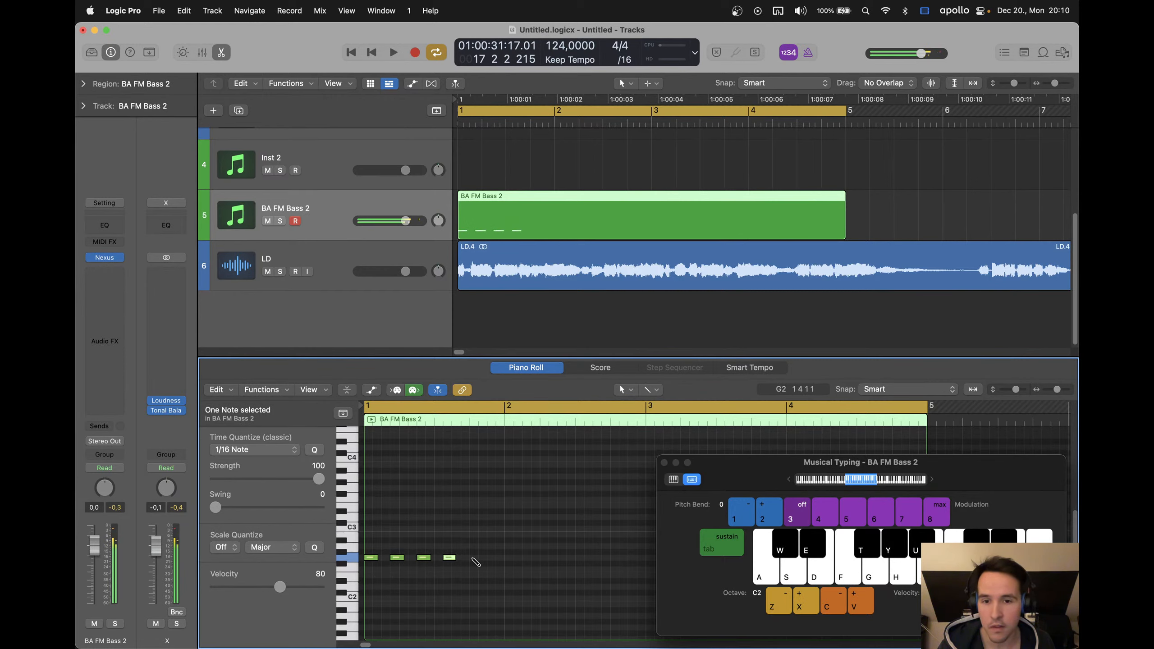
Draw six short A#2 notes across bar 2 of the bass region, with the last two closer together
click(511, 540)
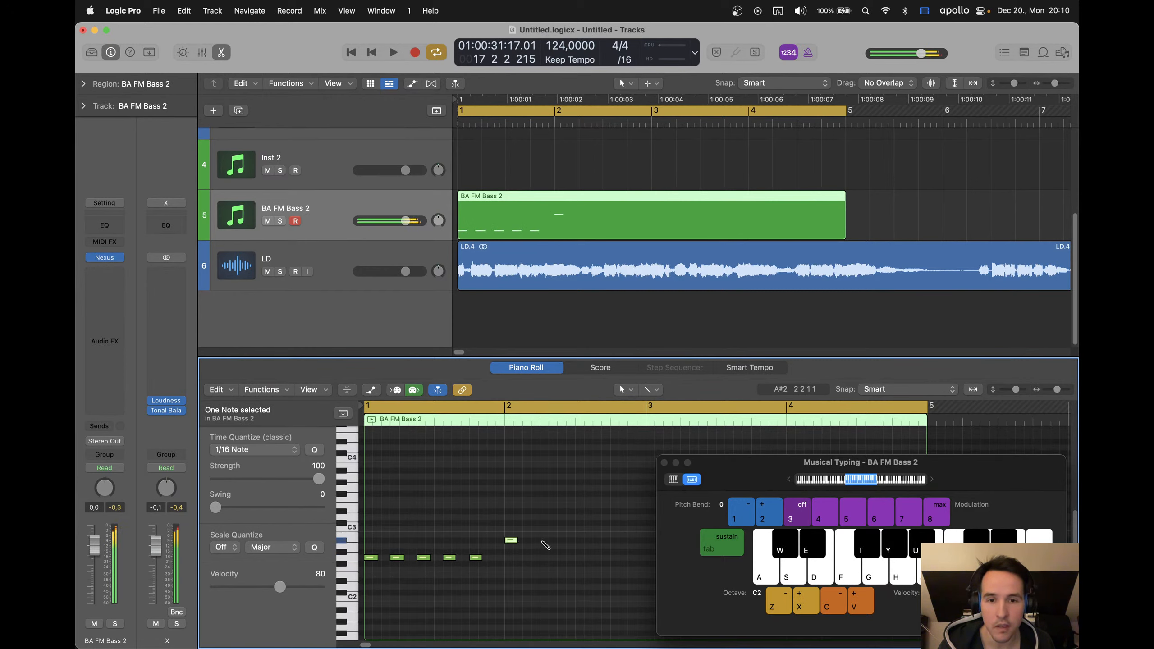
click(537, 540)
click(561, 541)
click(590, 540)
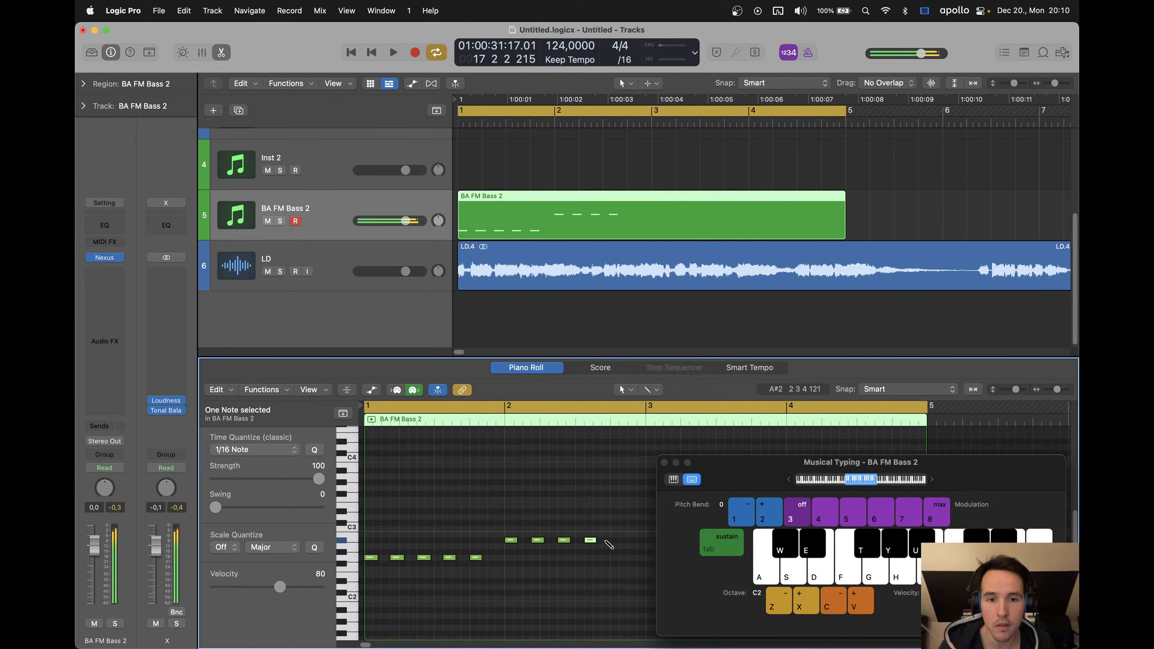
click(616, 540)
click(634, 540)
Close Musical Typing and, during playback, copy the two-bar bass pattern to bars 3 and 4, transposed to start on C3
scroll(615, 527, right, 2)
scroll(615, 526, down, 5)
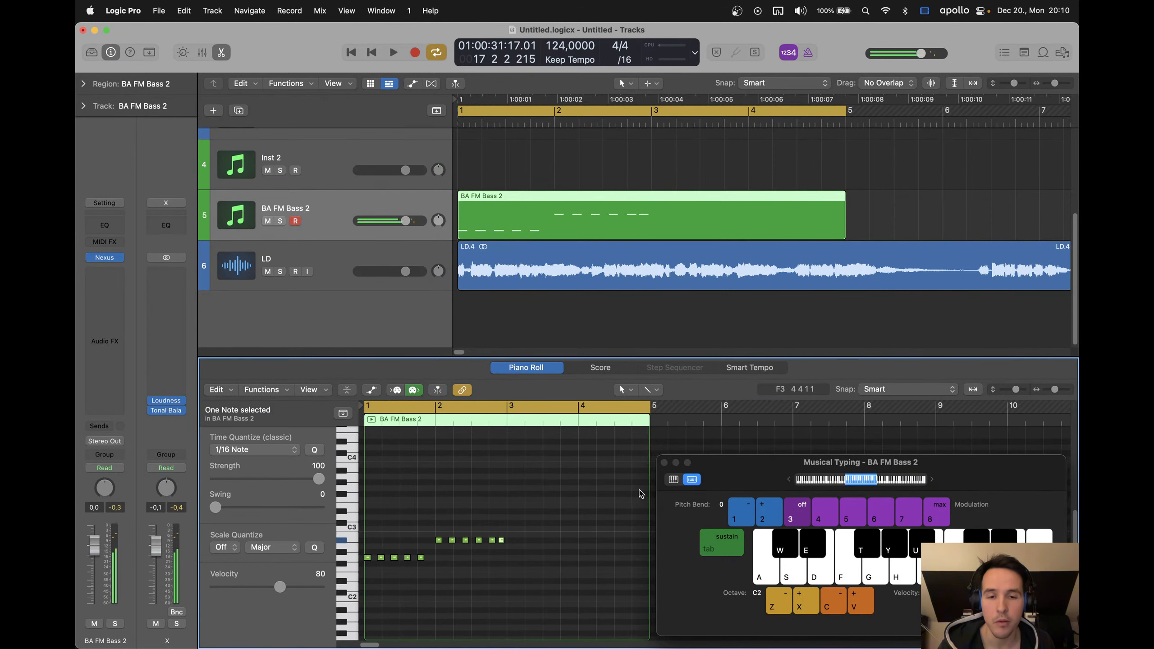
click(664, 463)
key(space)
click(530, 502)
drag(530, 503, 513, 533)
scroll(366, 562, up, 1)
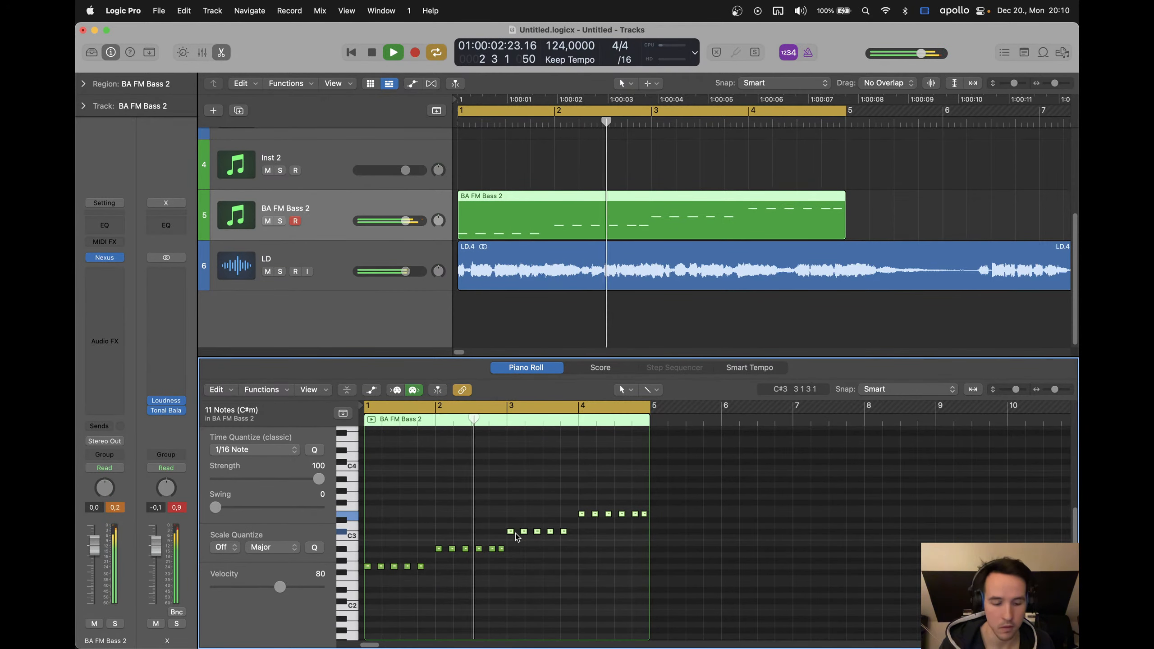
key(alt+Down)
Lengthen all bass notes, then stop playback and shorten the last two notes of bars 2 and 4
scroll(484, 515, up, 5)
scroll(486, 512, left, 4)
key(super+a)
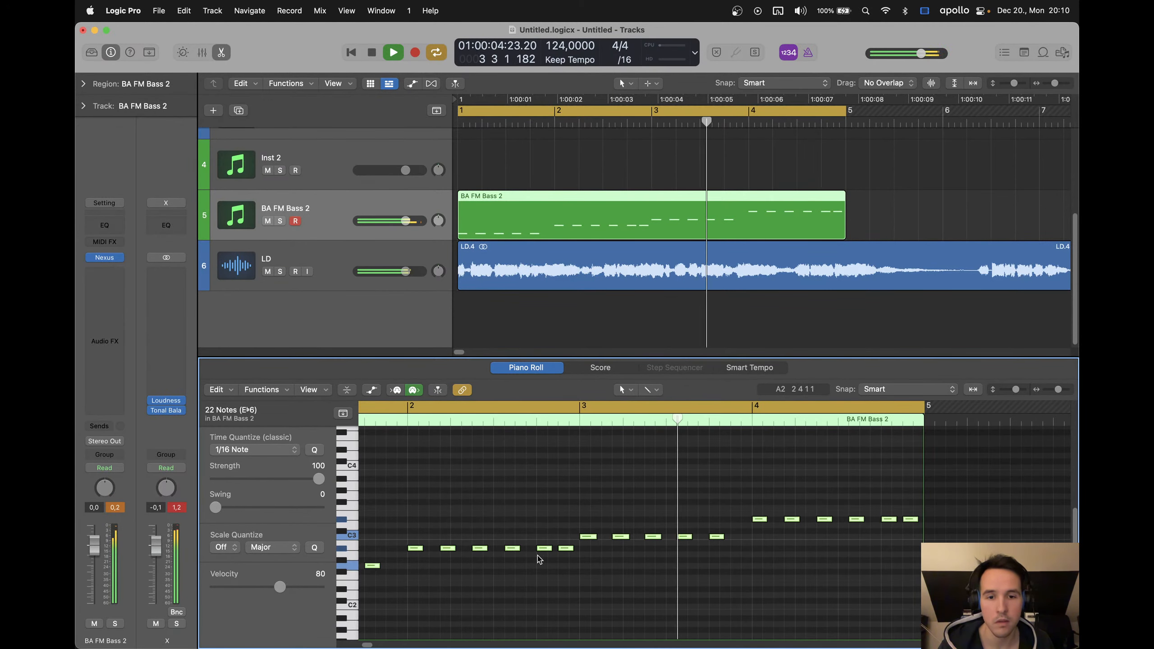
drag(518, 548, 572, 549)
key(space)
drag(967, 492, 897, 528)
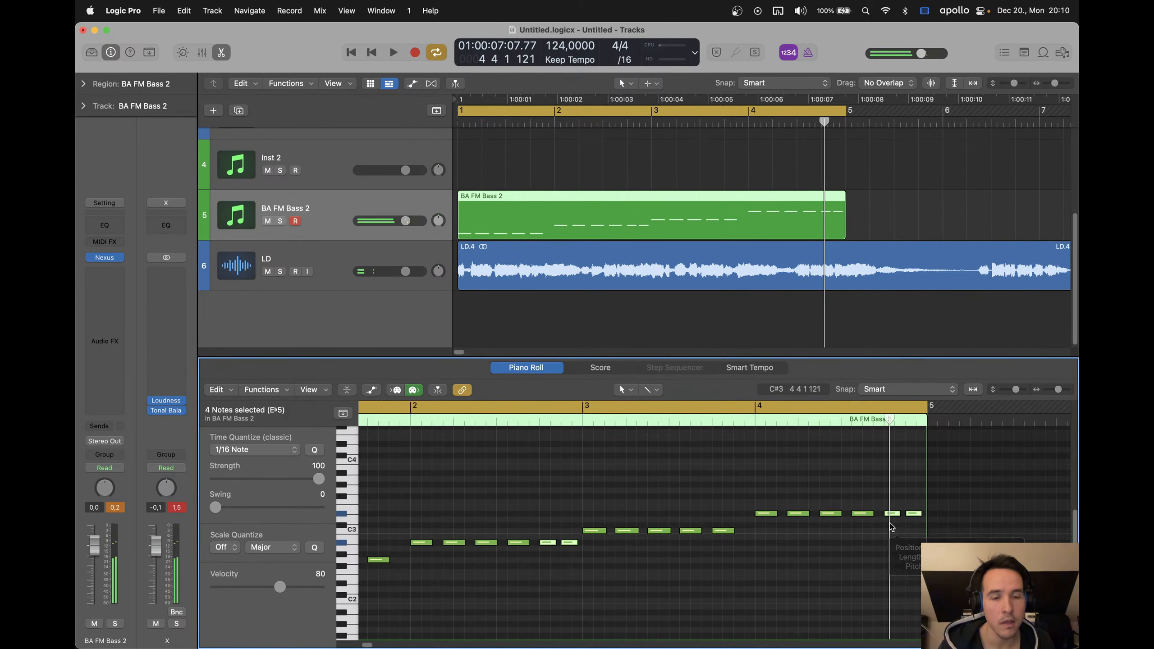
key(super+Left)
key(super+Left)
click(631, 471)
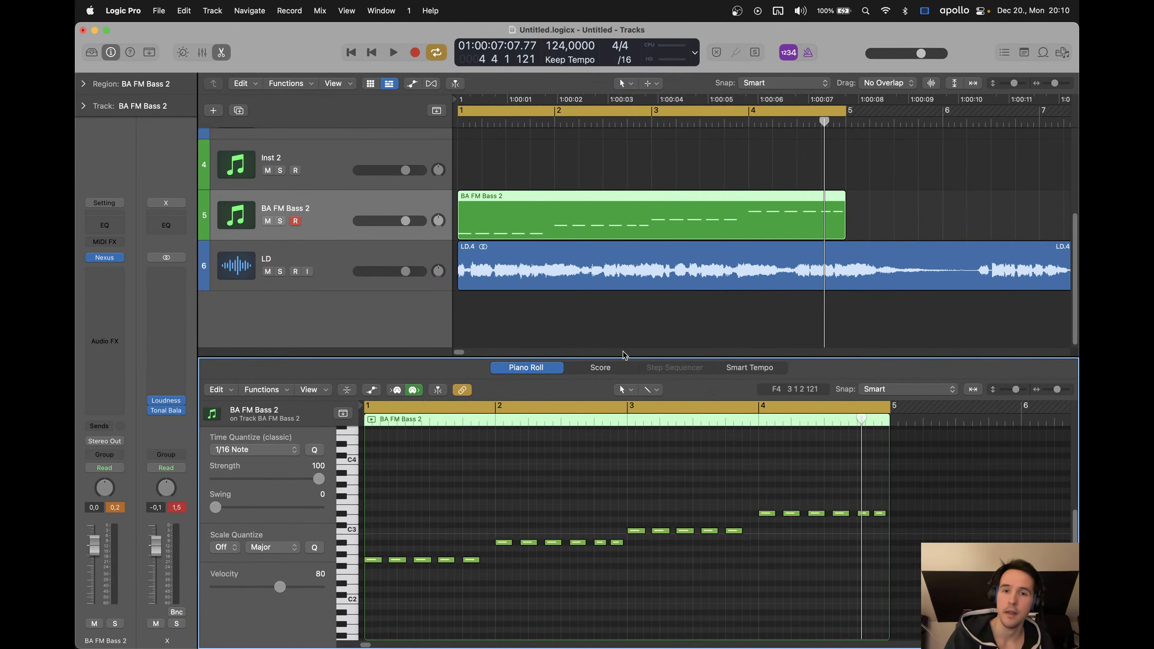
Play the bass line together with the LD vocals, and check its notes in the Piano Roll and its Nexus preset
key(e)
key(space)
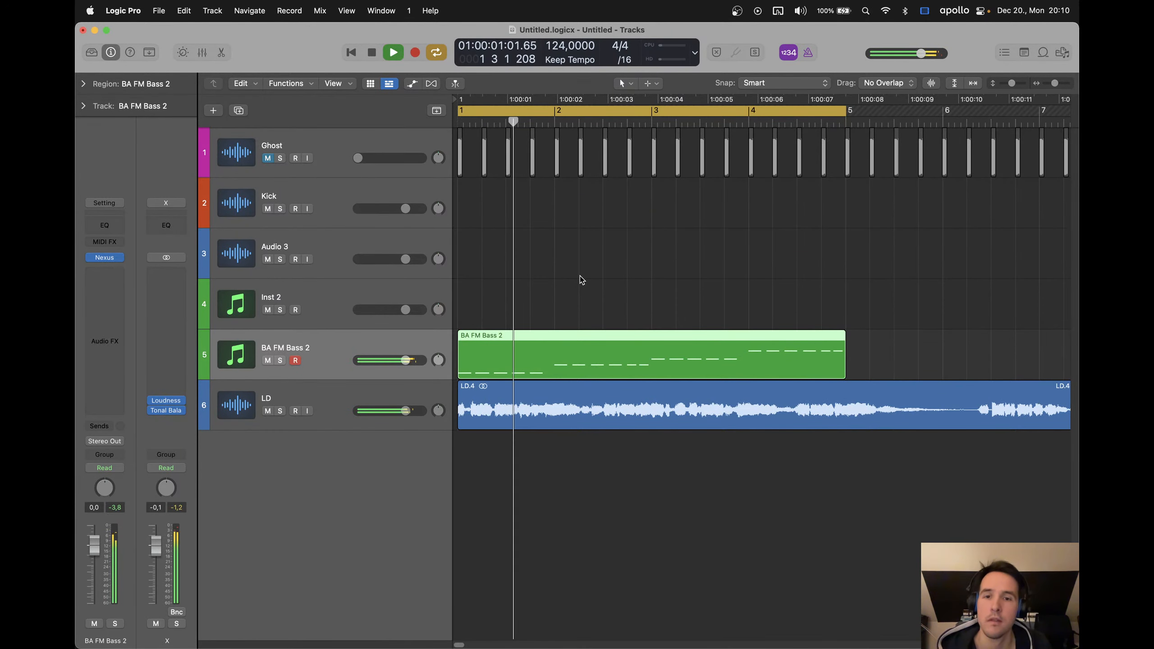
click(583, 268)
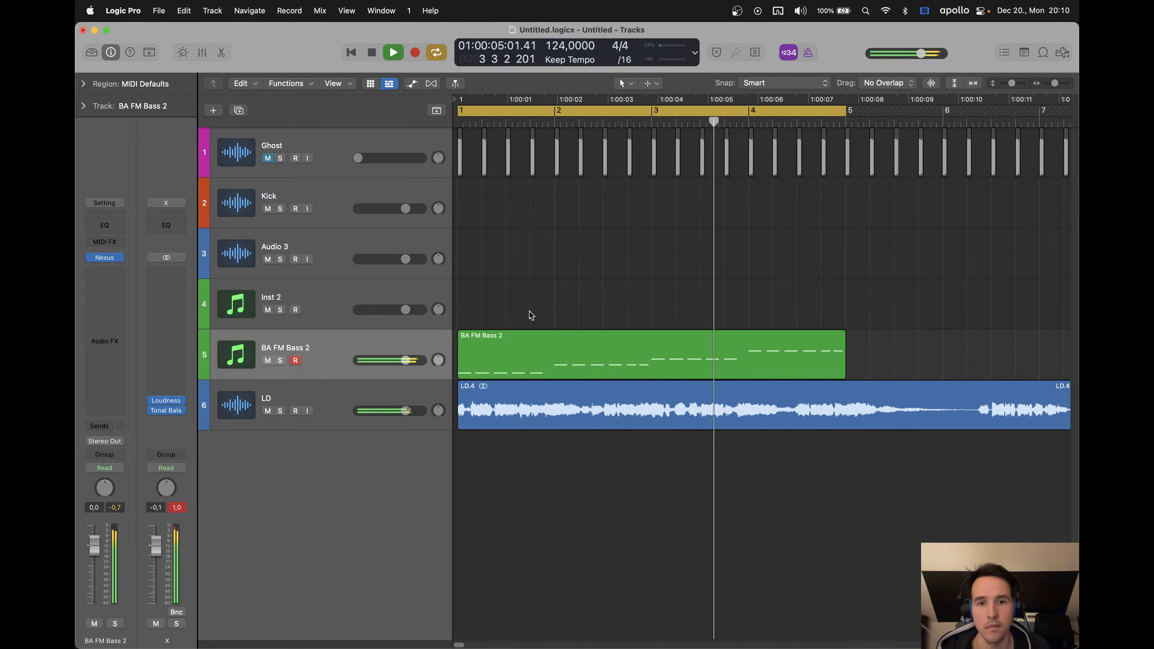
click(527, 335)
key(e)
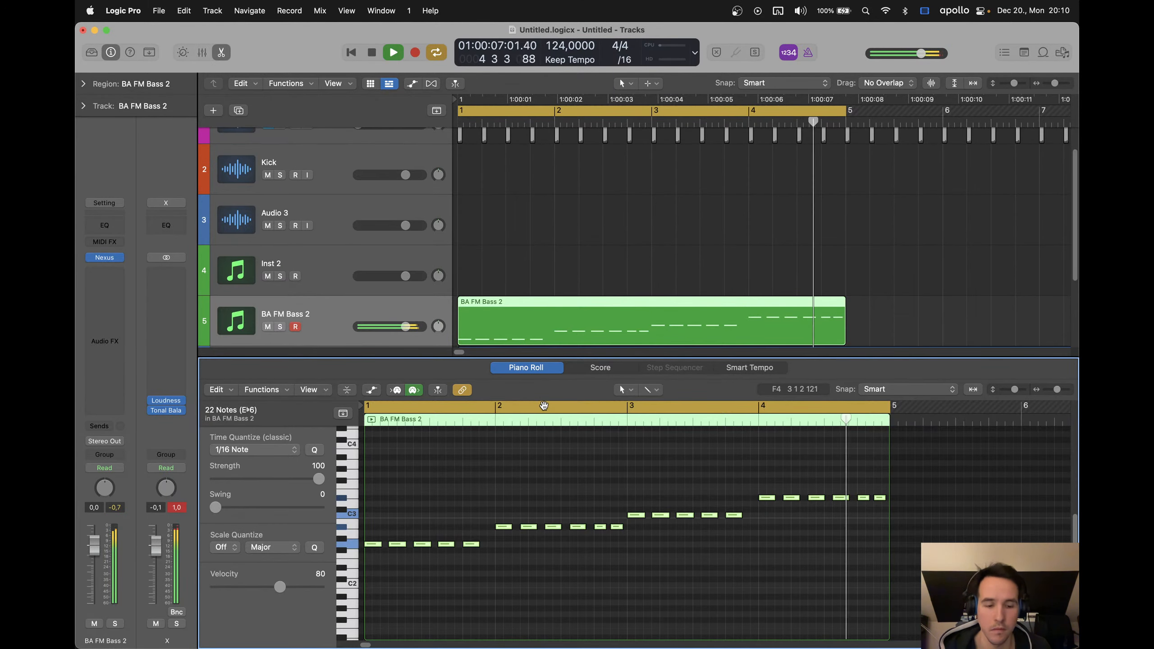
key(e)
key(space)
click(557, 265)
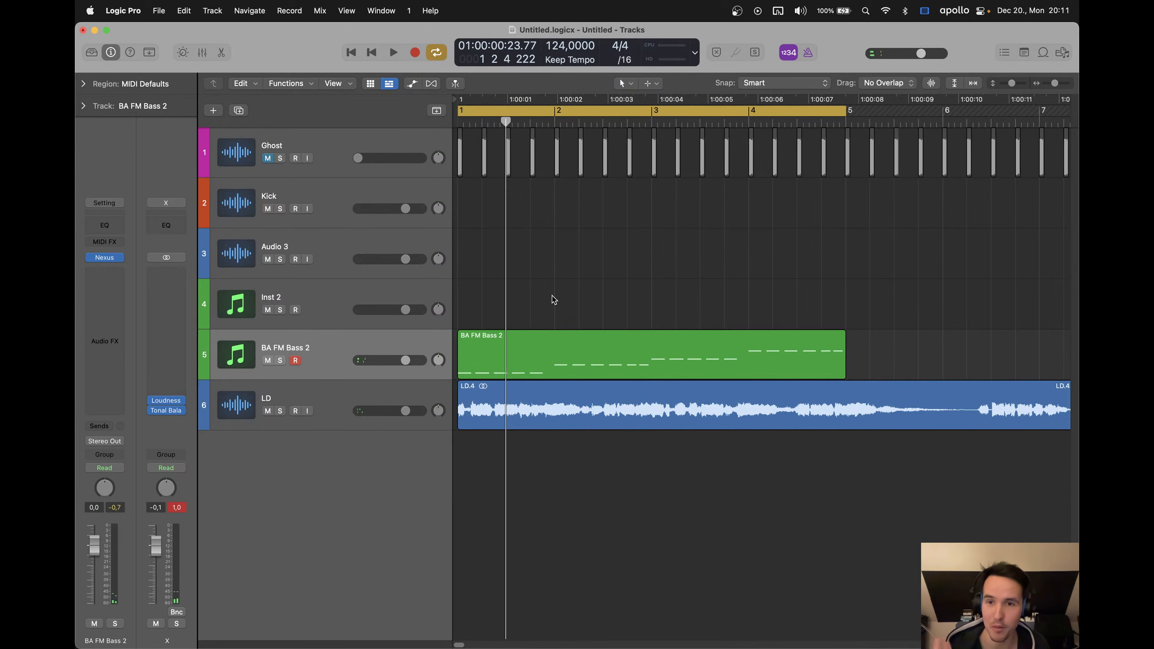
click(104, 257)
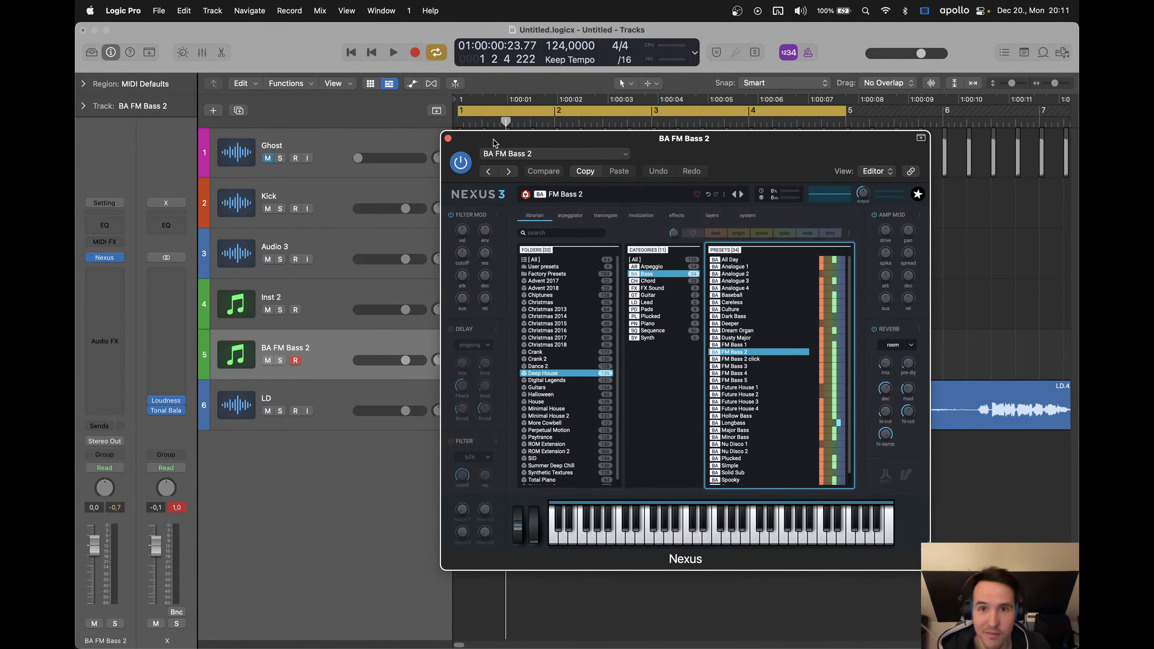
click(448, 139)
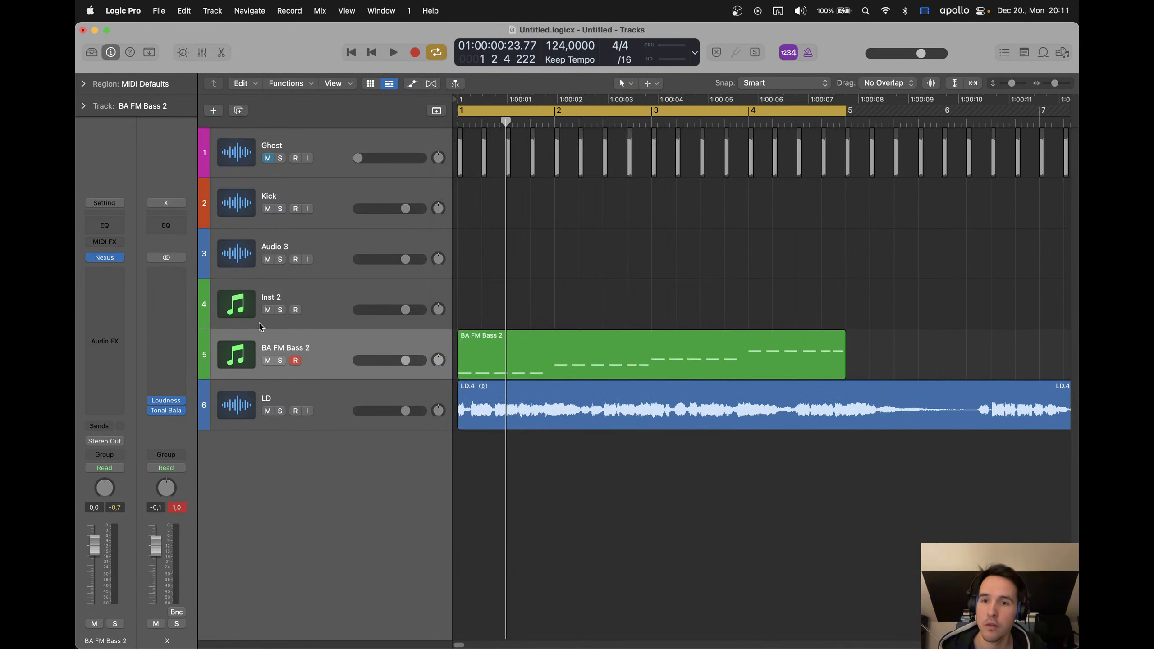
Add three new software instrument tracks directly below the BA FM Bass 2 track
key(alt+super+s)
key(alt+super+s)
key(alt+super+s)
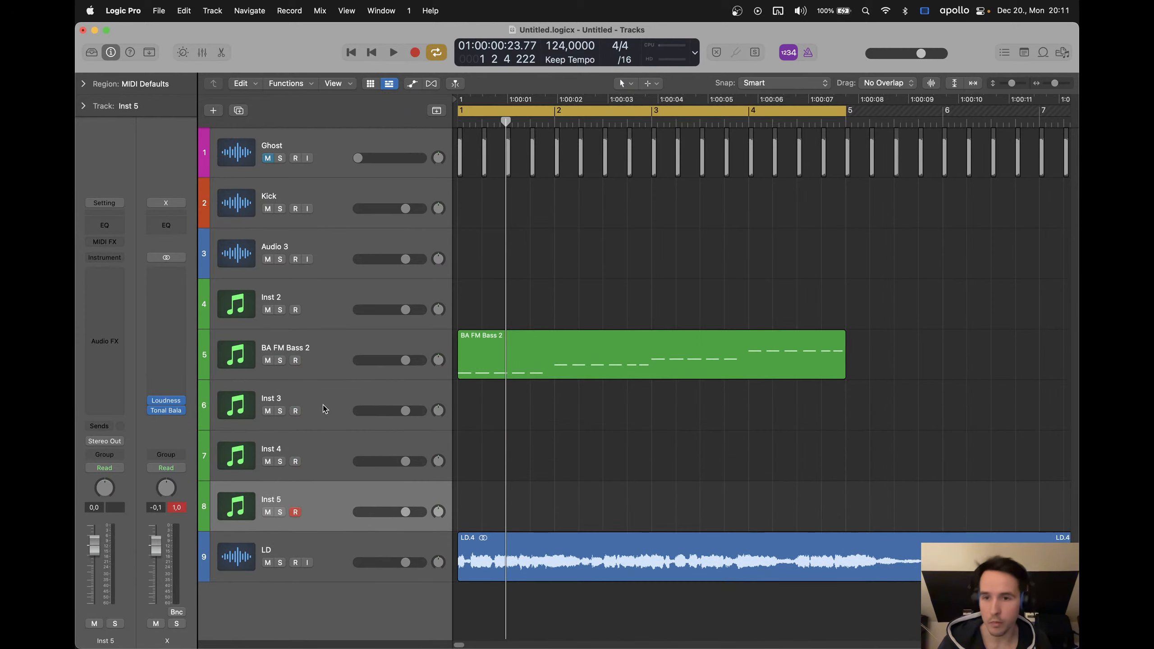
Load the bass channel strip setting Serum AOK1 FM on the Inst 3 track
click(121, 258)
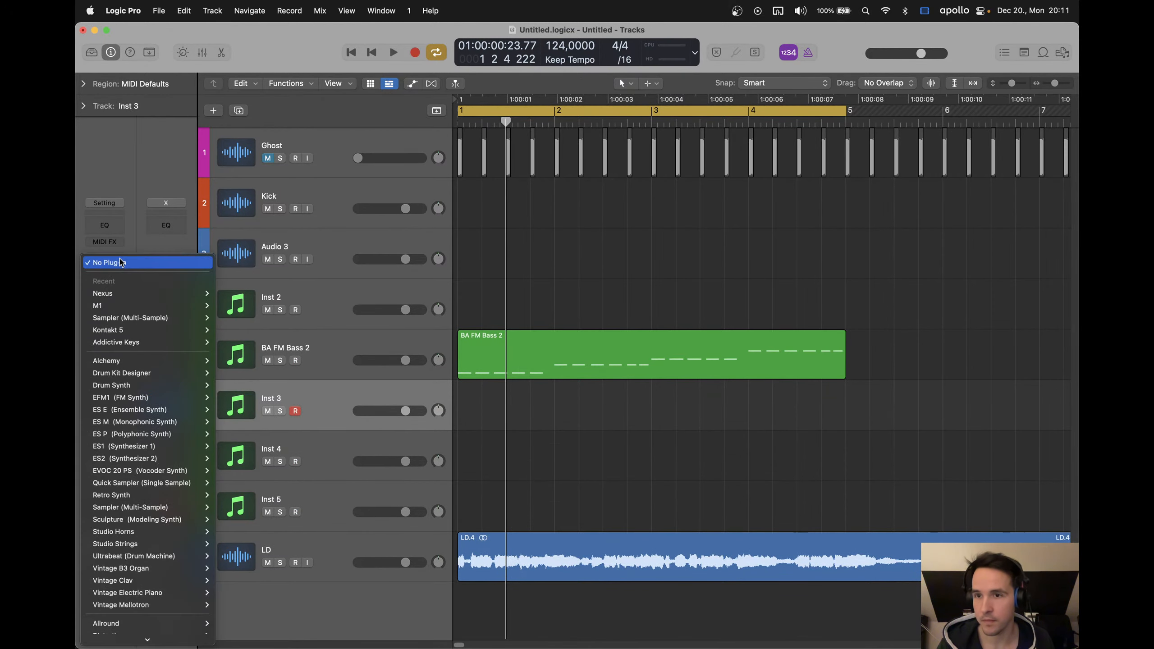
click(125, 201)
click(105, 202)
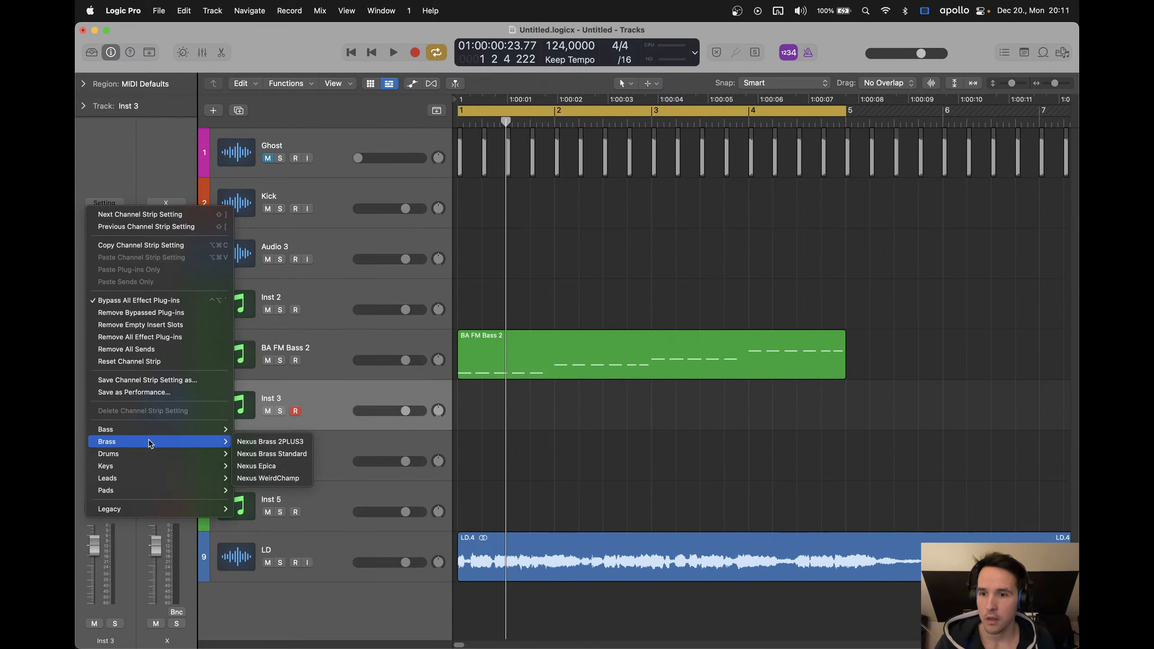
mouse_move(150, 430)
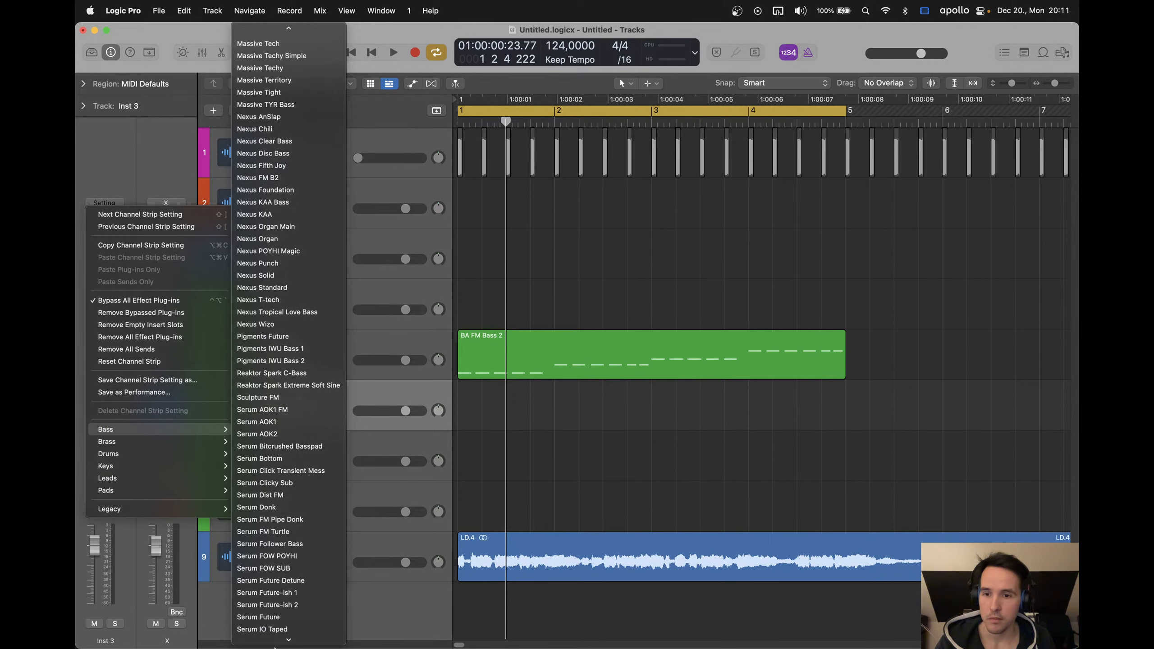
click(290, 337)
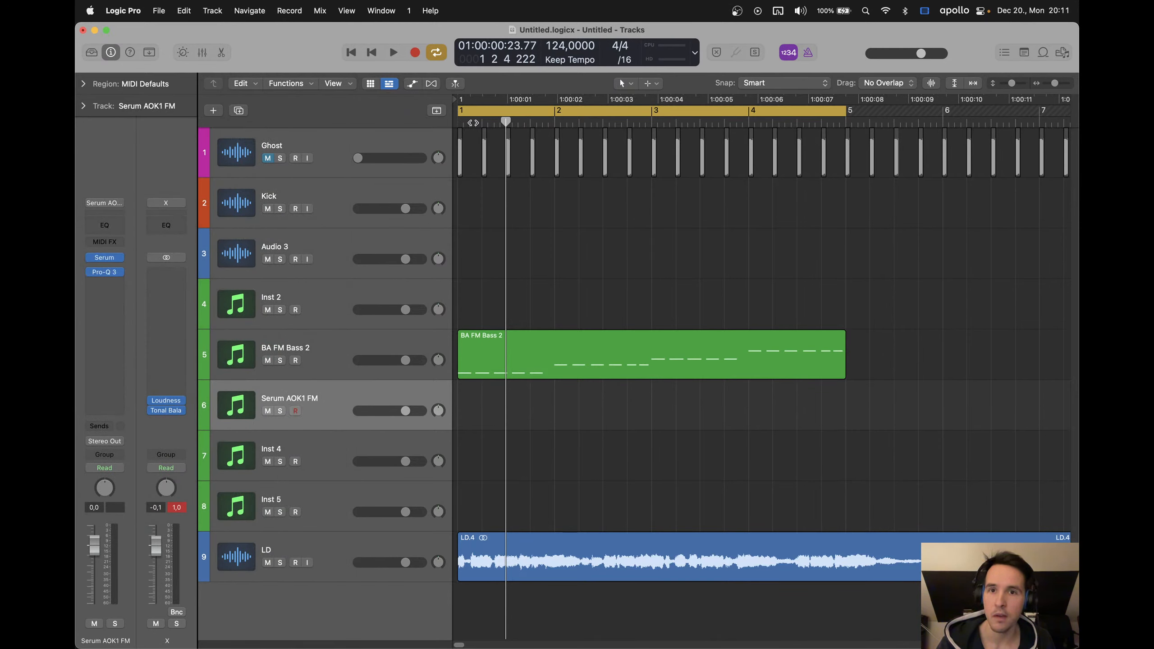
Open the Serum plug-in and inspect the patch's modulation matrix, three envelopes and oscillators
click(104, 258)
drag(694, 184, 699, 99)
click(571, 160)
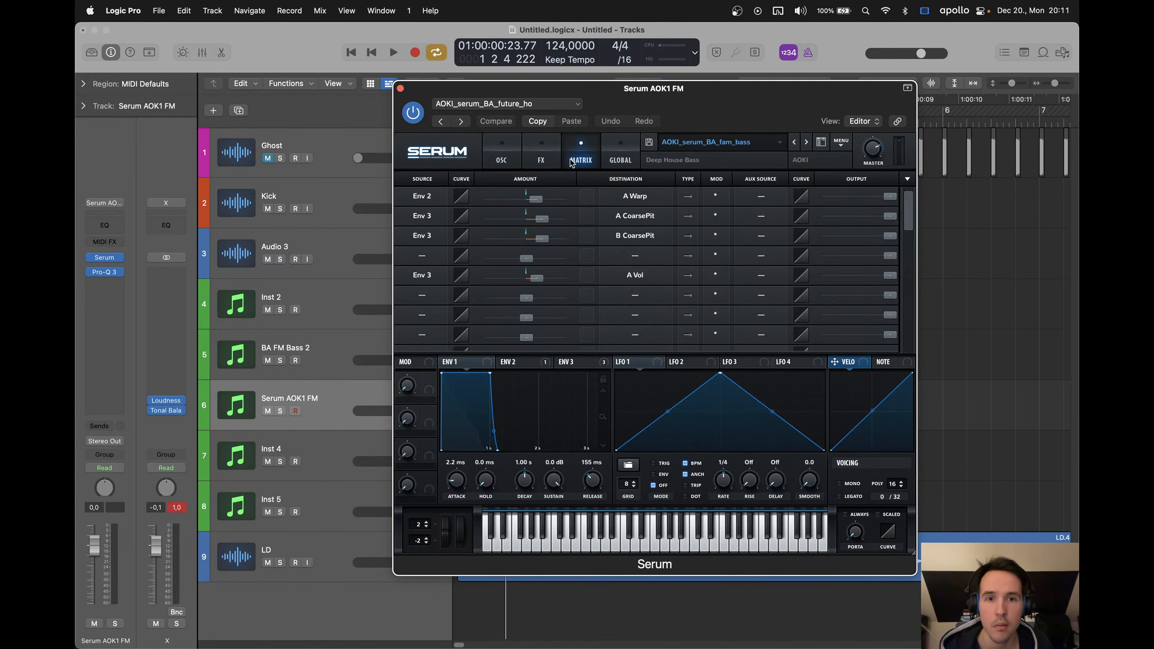
mouse_move(910, 208)
mouse_down()
mouse_move(909, 223)
mouse_move(912, 192)
mouse_up()
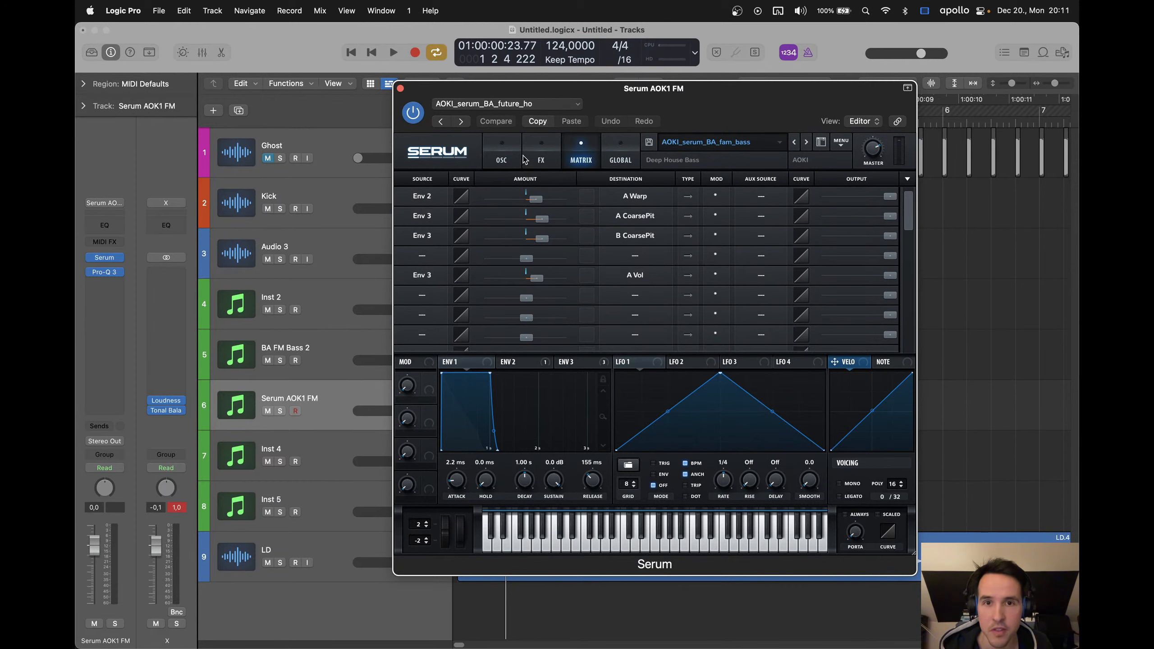
click(523, 363)
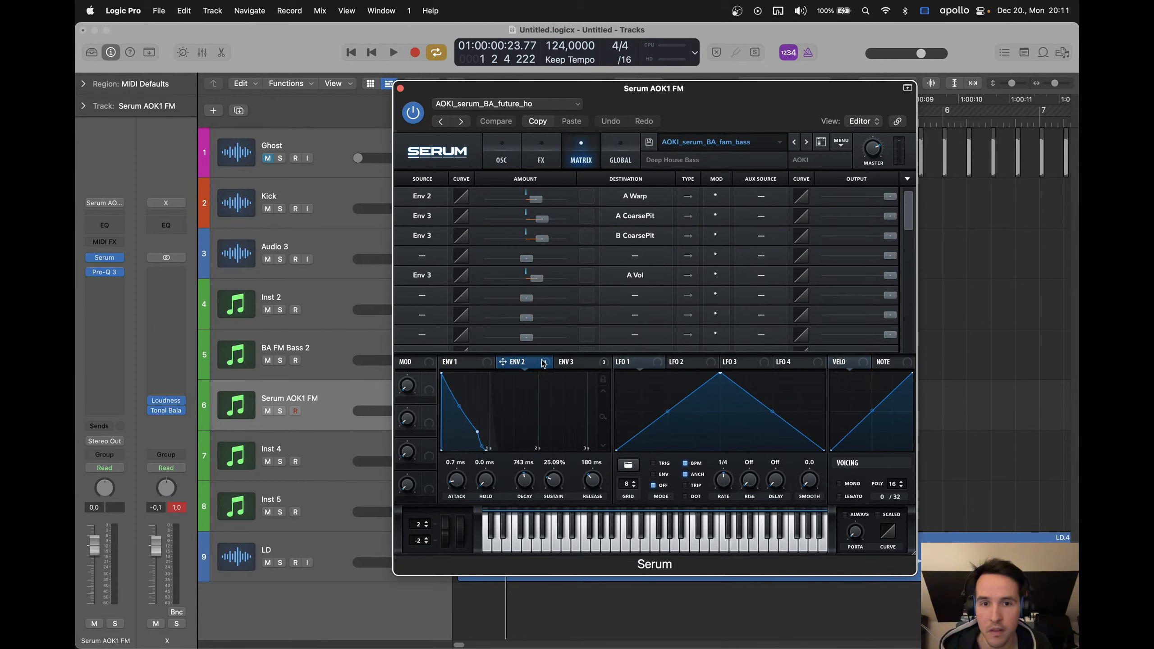
click(571, 363)
click(522, 362)
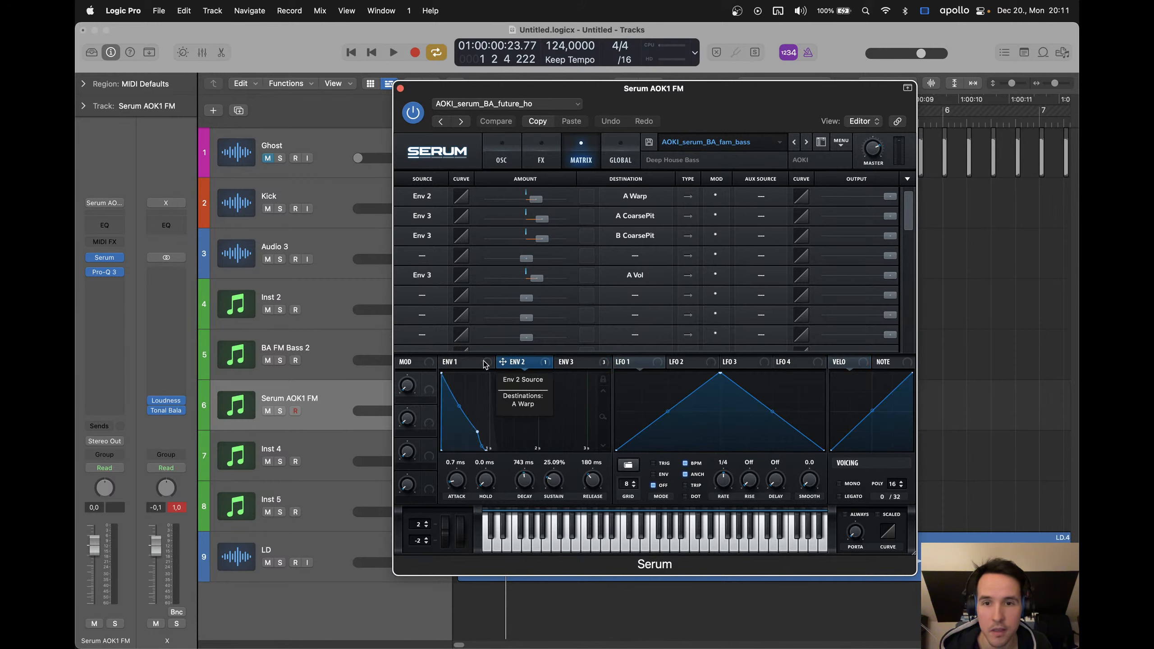
click(459, 363)
click(540, 156)
click(491, 160)
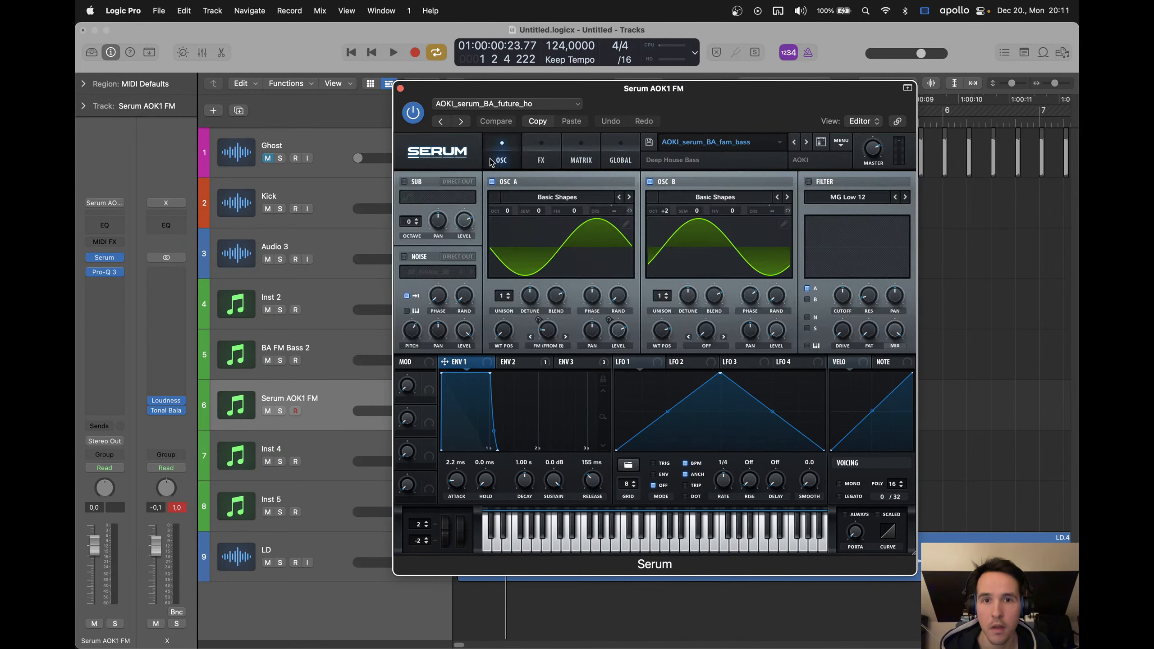
Audition the Serum bass sound with Musical Typing, lowering the octave to C0
key(super+k)
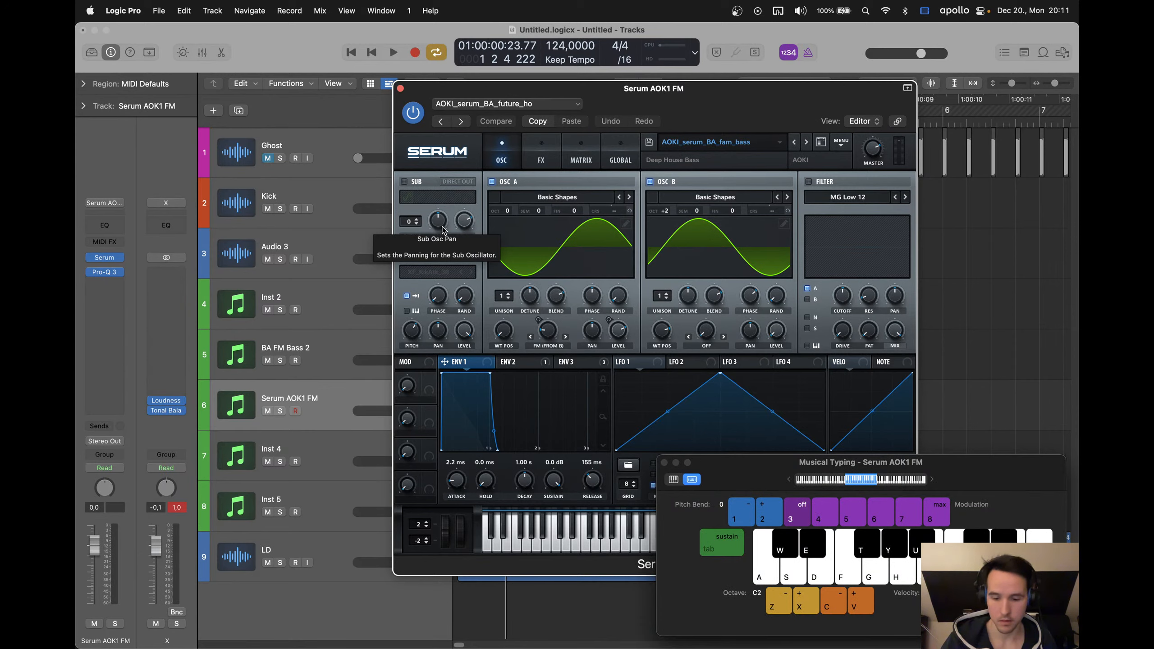
key(t)
key(z)
key(g)
key(z)
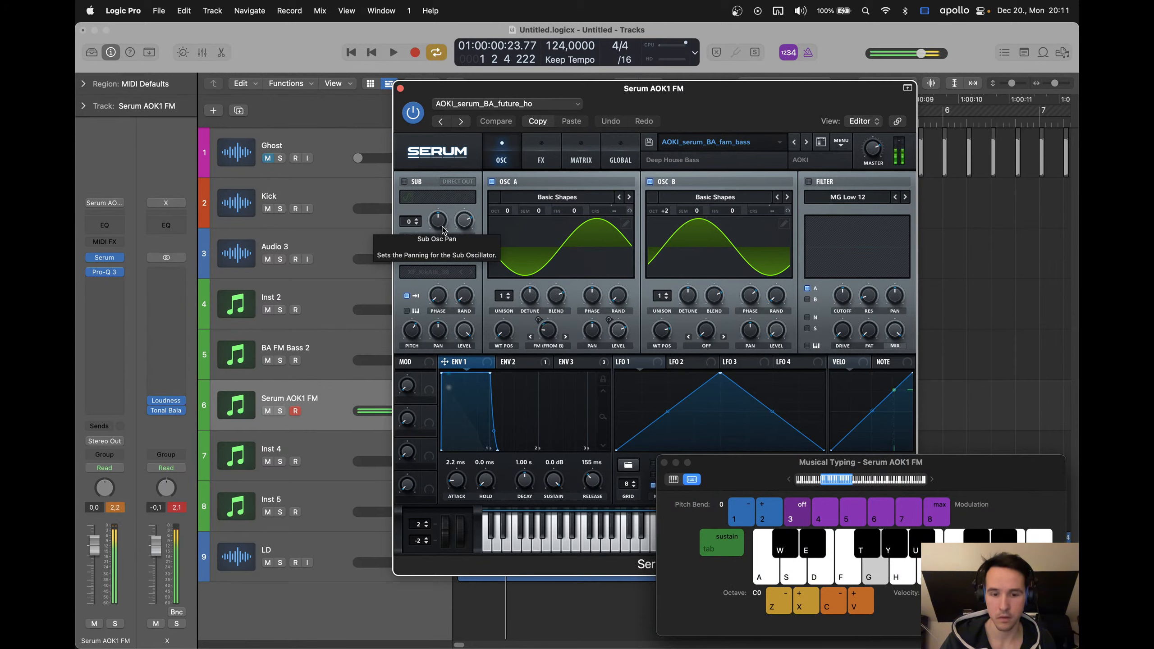
key(u)
key(u)
key(k)
key(p)
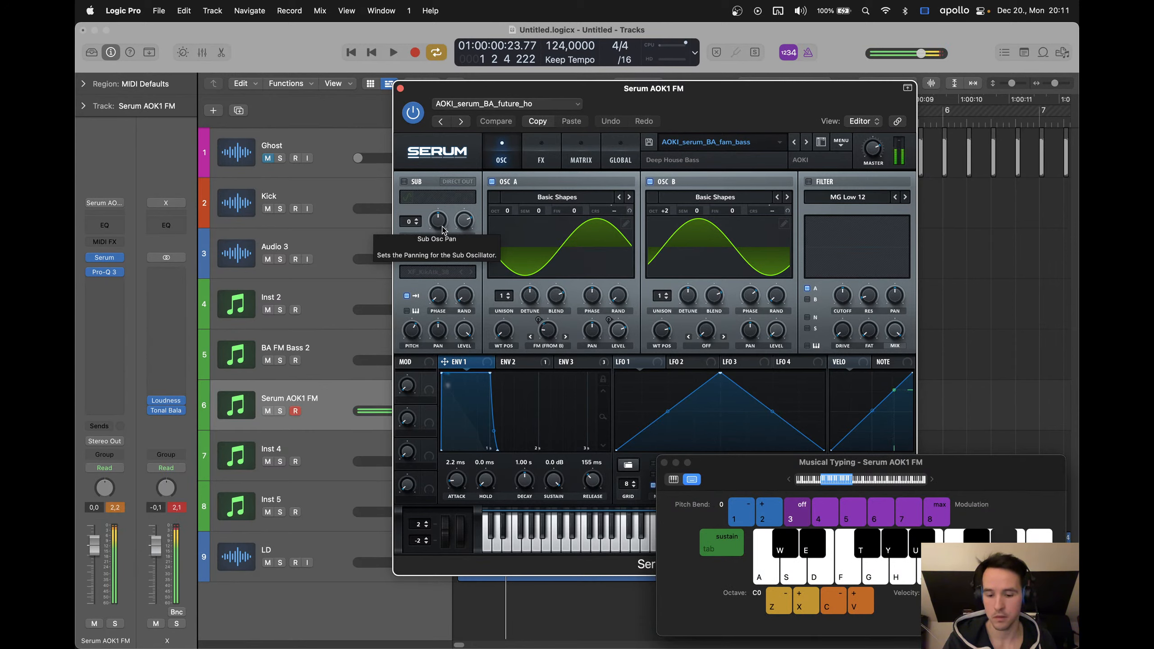
key(g)
key(g)
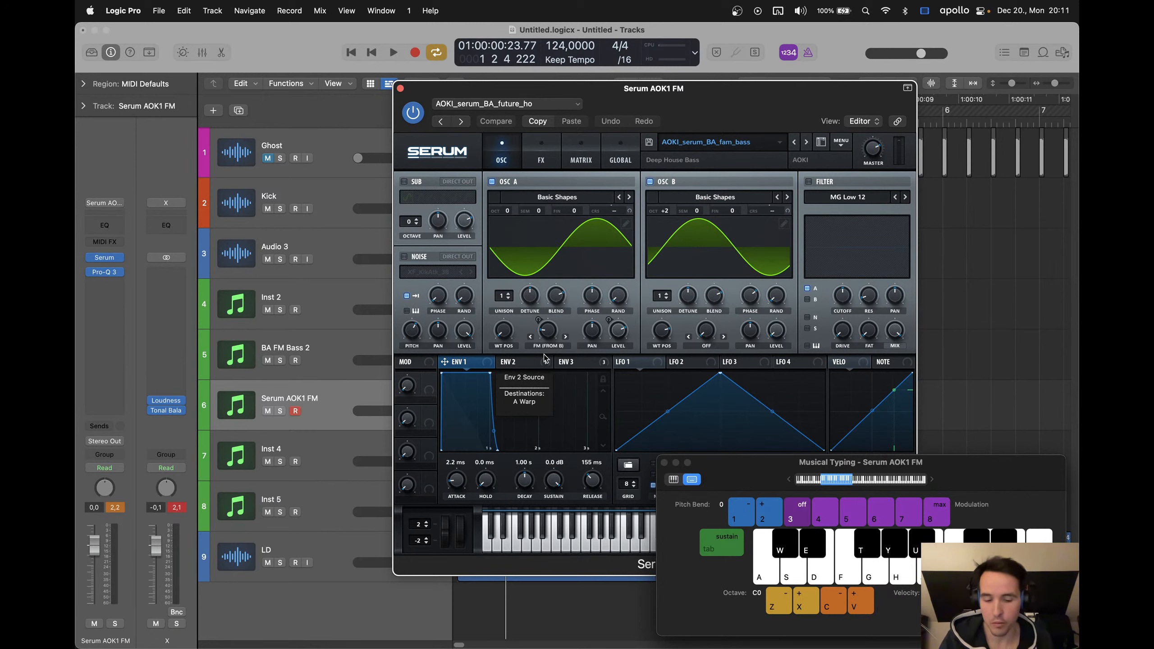
Set Serum's Env 2 decay to 317 ms and sustain to 19.40%
click(513, 363)
drag(525, 481, 530, 488)
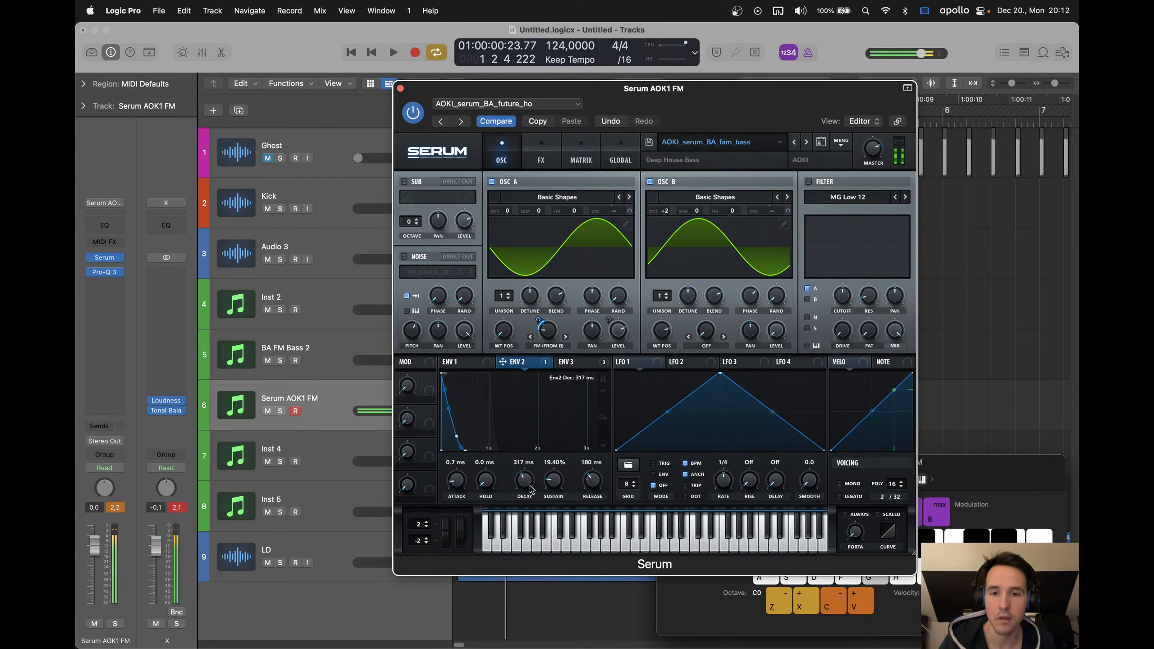
Play notes on the BA FM Bass 2 track at octave C2 to compare its sound with the Serum bass
click(319, 355)
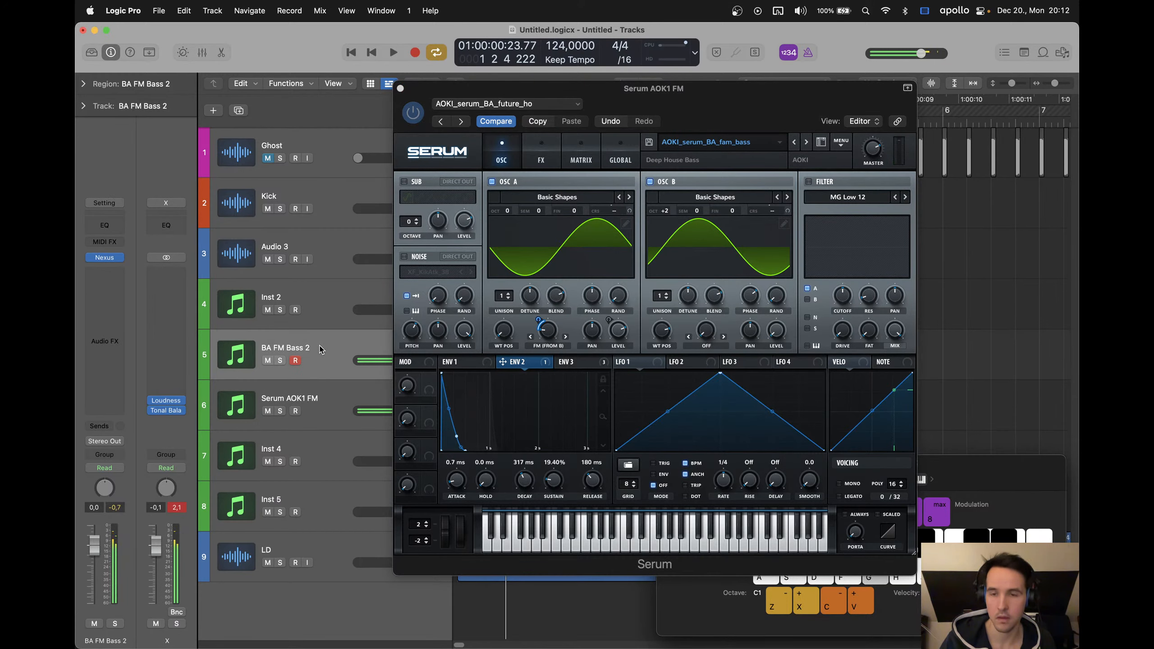
key(x)
key(g)
key(g)
key(u)
key(k)
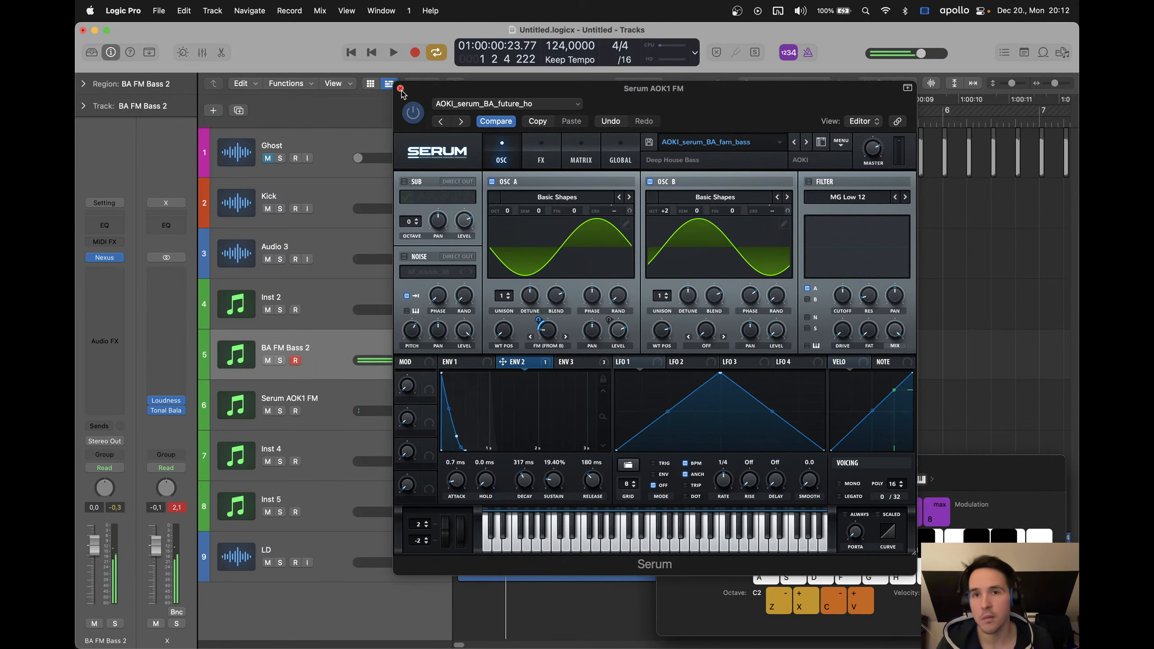
Close the Serum window and reset the Serum AOK1 FM track's channel strip
click(401, 89)
click(327, 390)
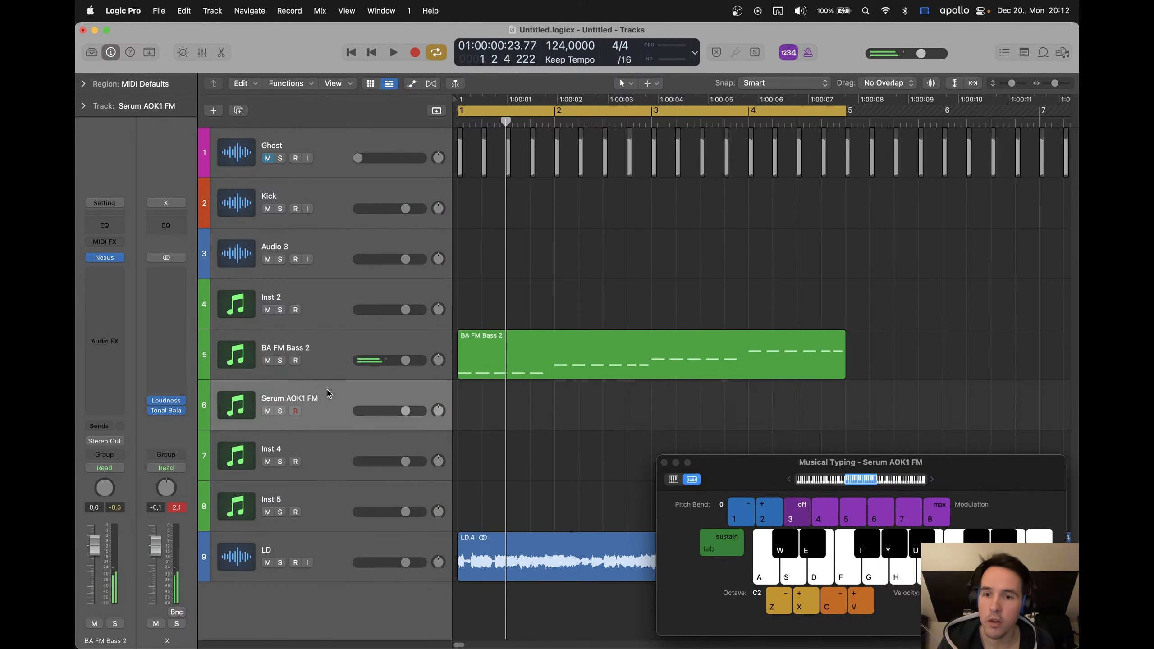
click(118, 206)
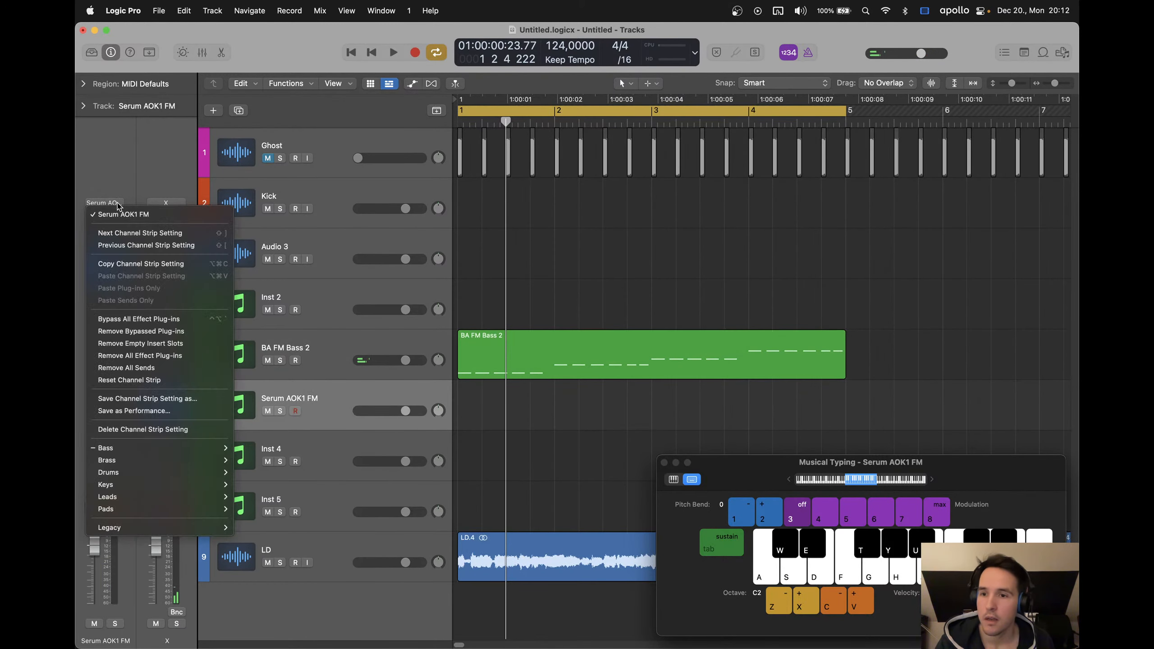
click(132, 378)
Insert a stereo Alchemy instrument on the Inst 3 track
click(112, 258)
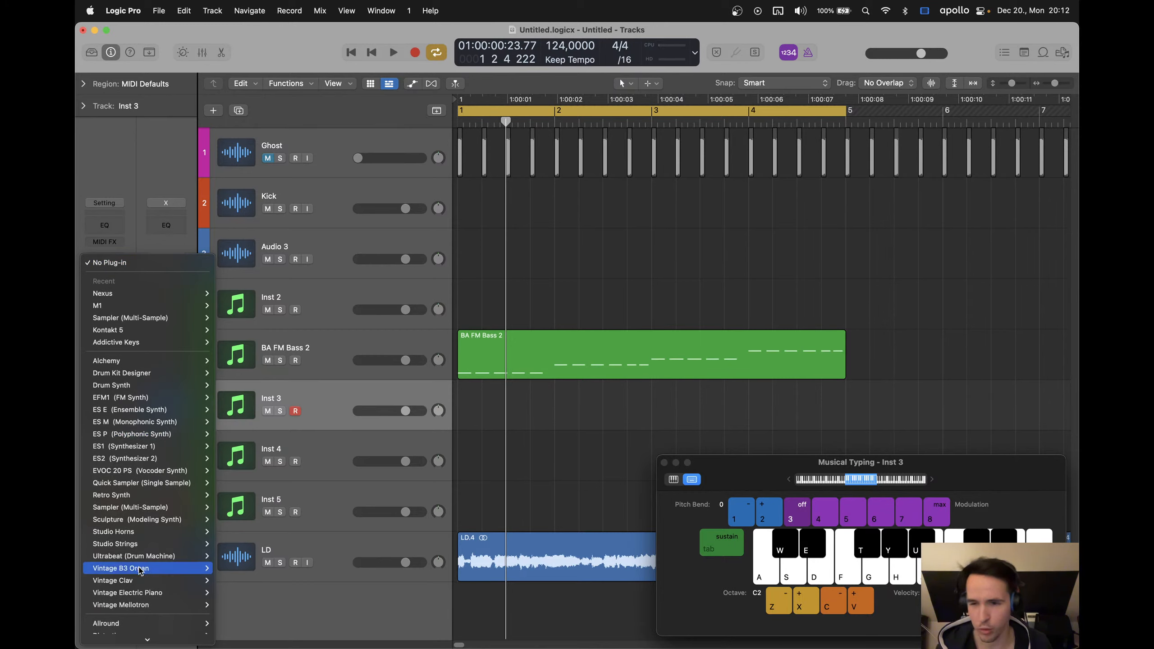
mouse_move(146, 606)
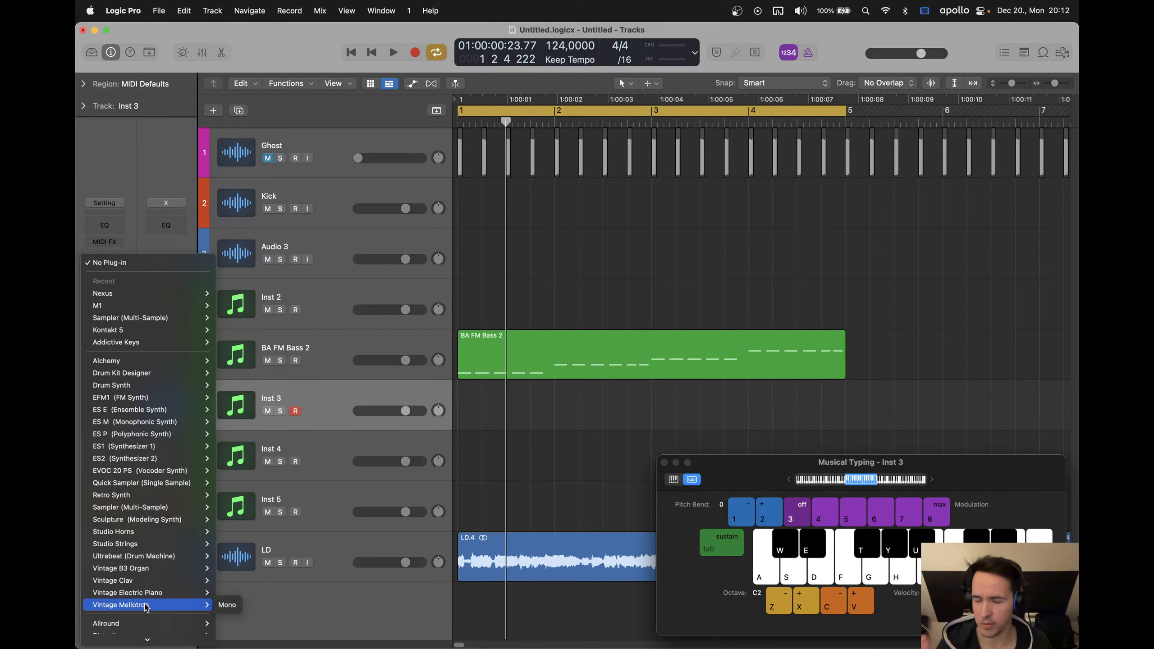
mouse_move(132, 641)
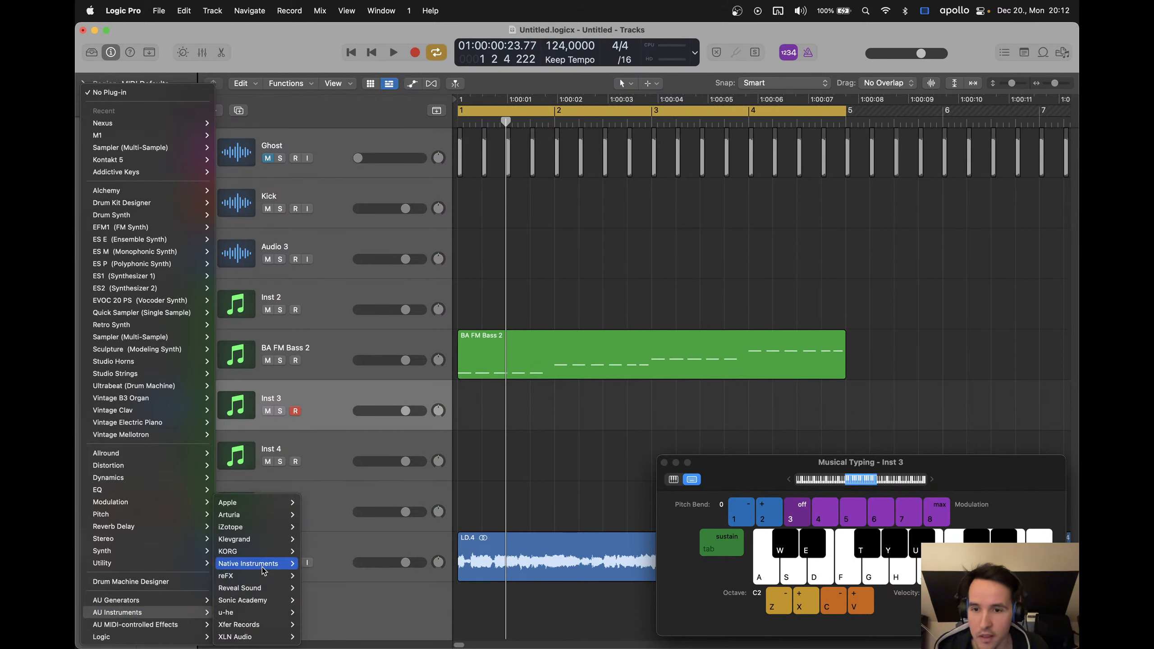
mouse_move(263, 569)
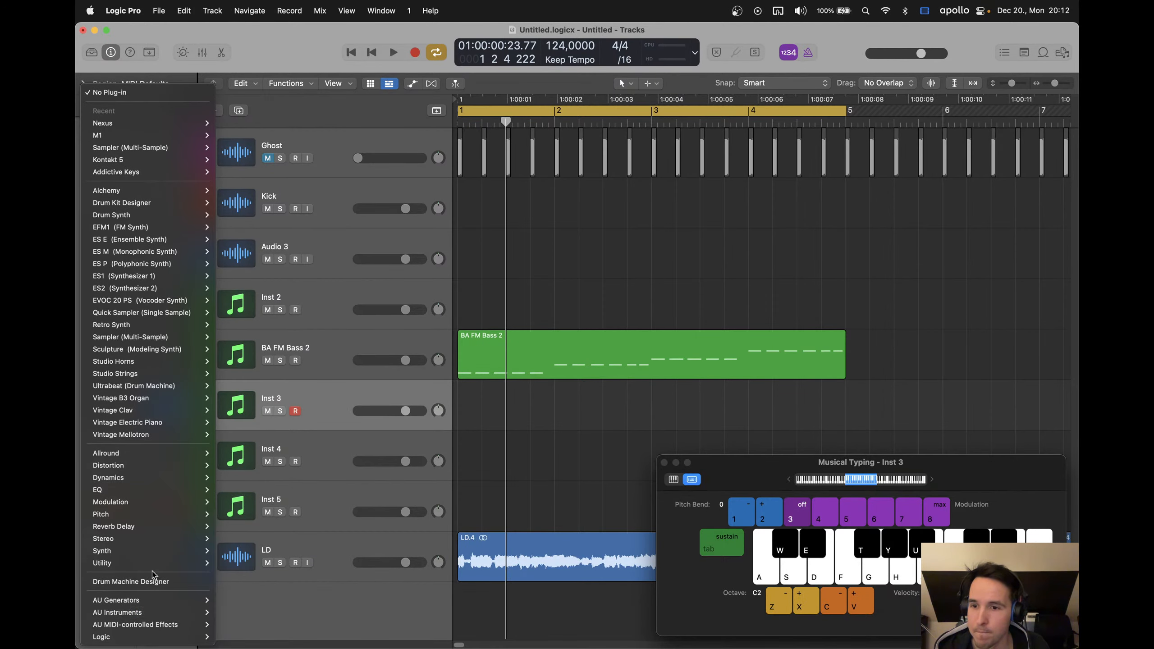
mouse_move(139, 468)
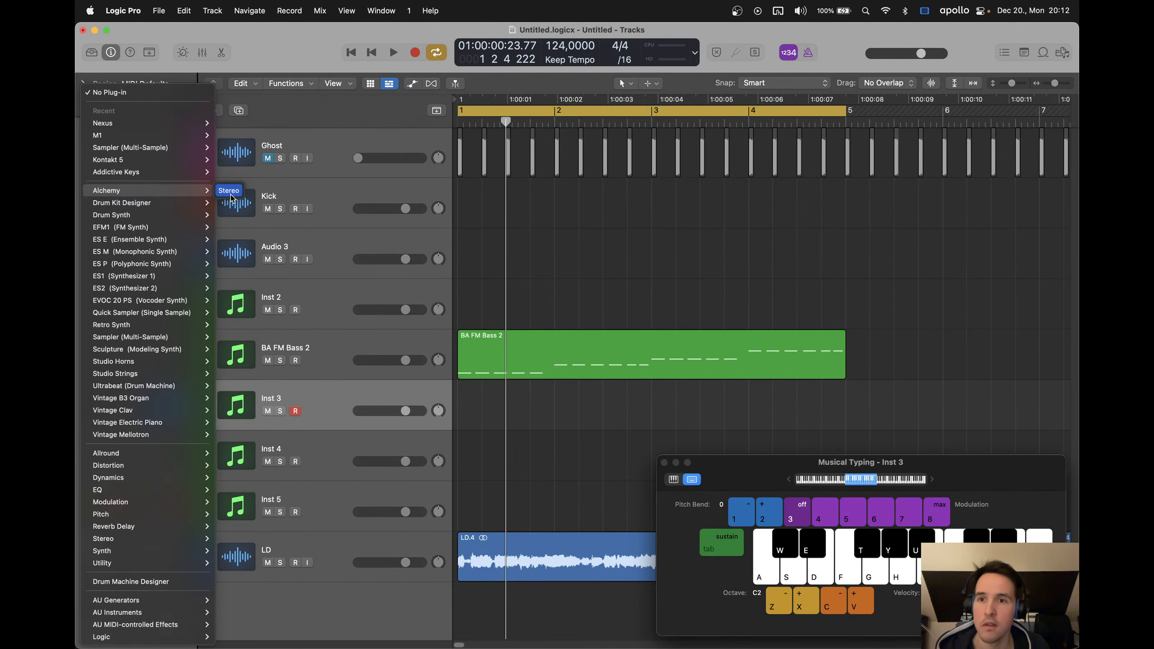
click(226, 199)
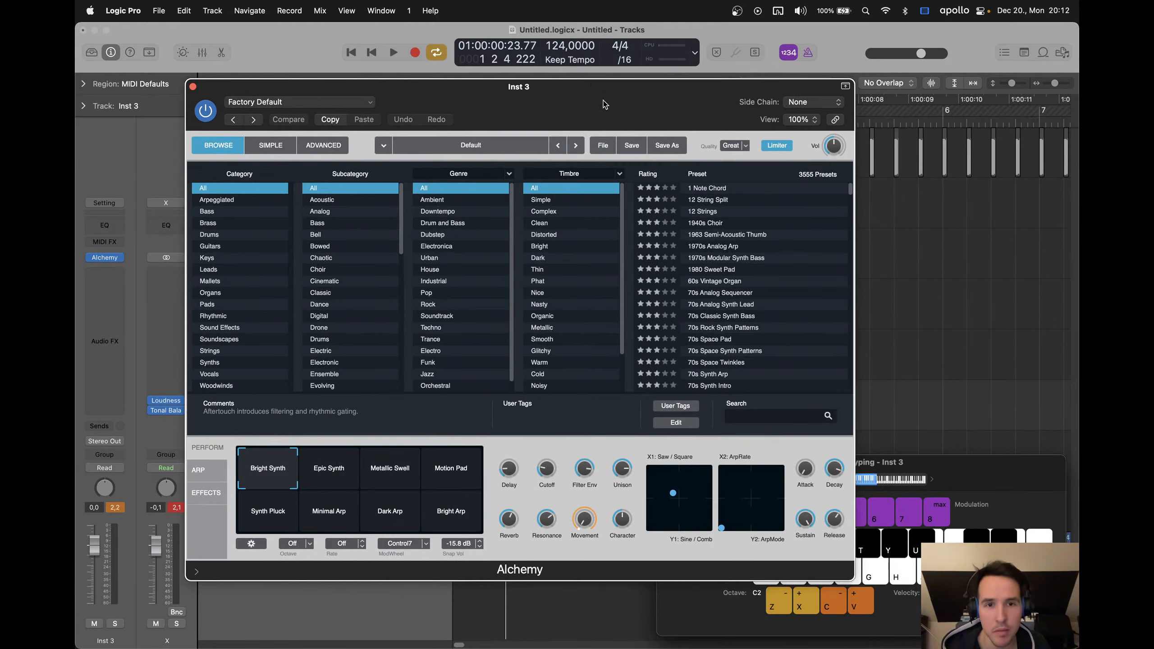
Load the Deep Techno FM Bass preset in Alchemy
scroll(750, 272, down, 20)
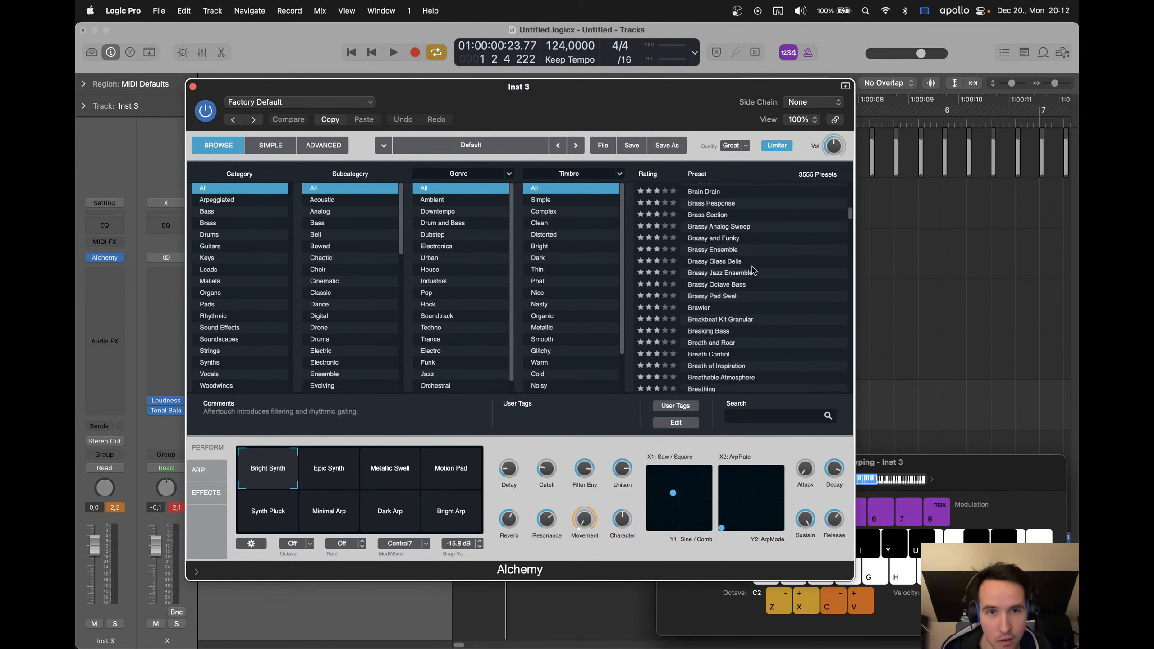
scroll(753, 267, down, 15)
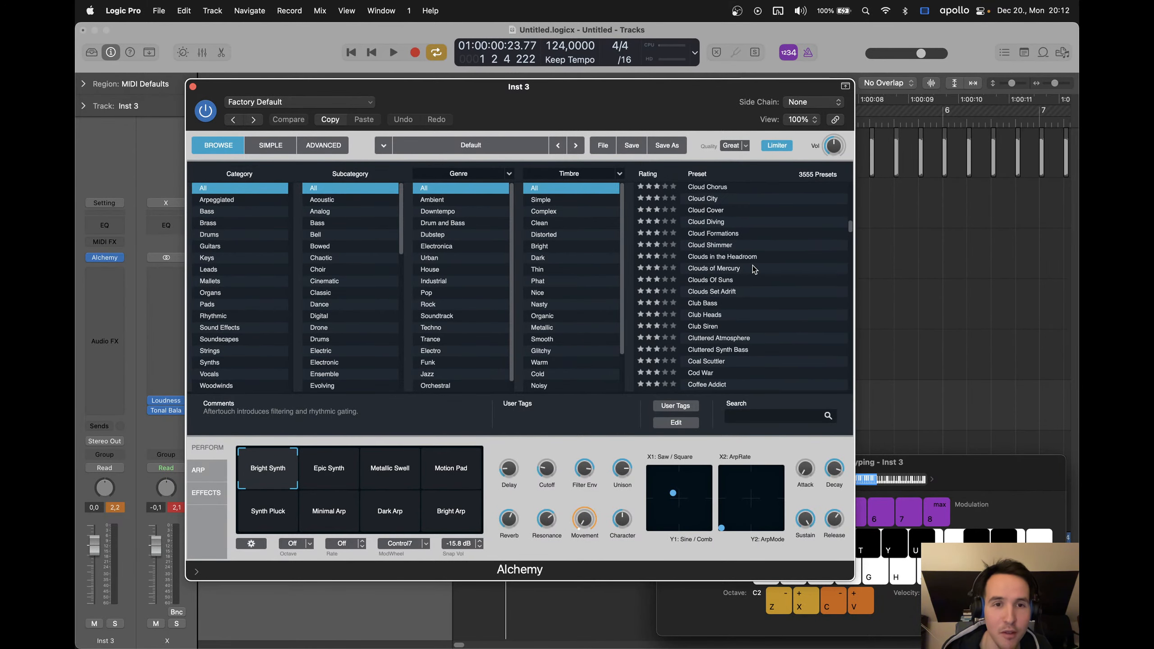
scroll(752, 265, down, 10)
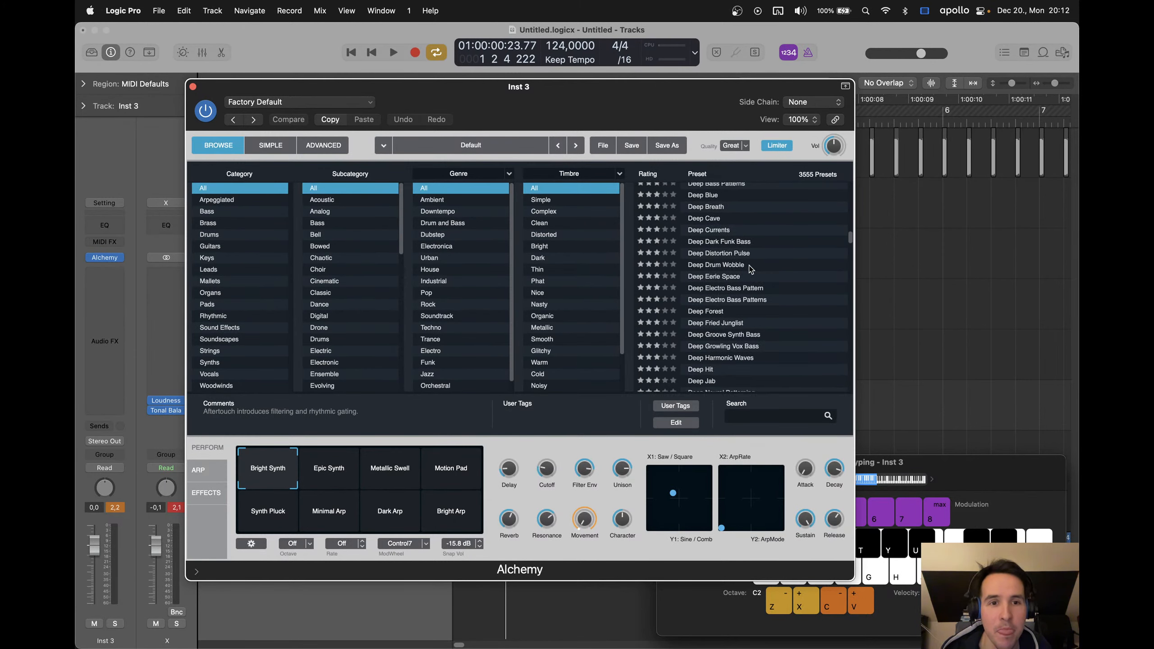
scroll(740, 264, down, 5)
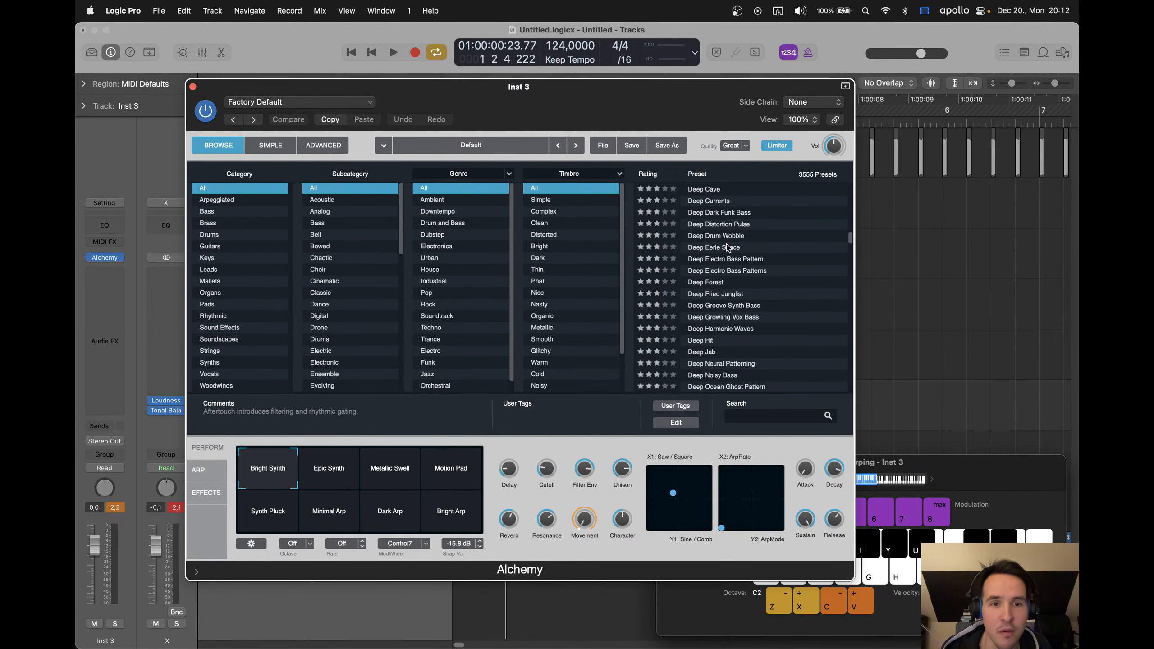
scroll(742, 289, down, 8)
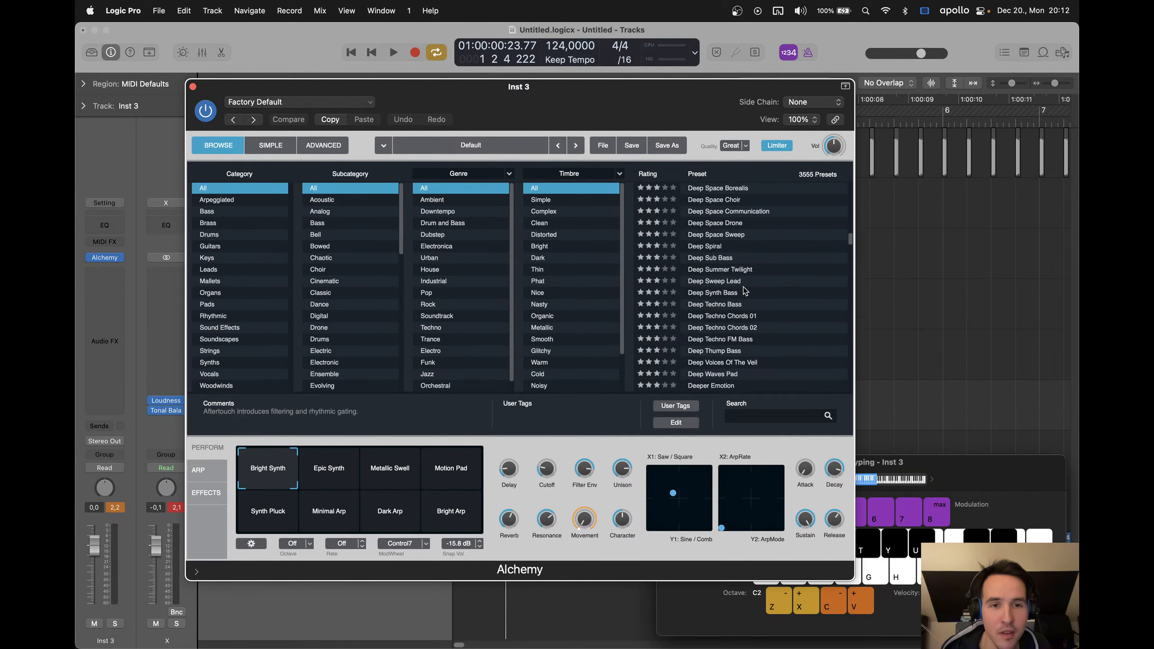
click(724, 305)
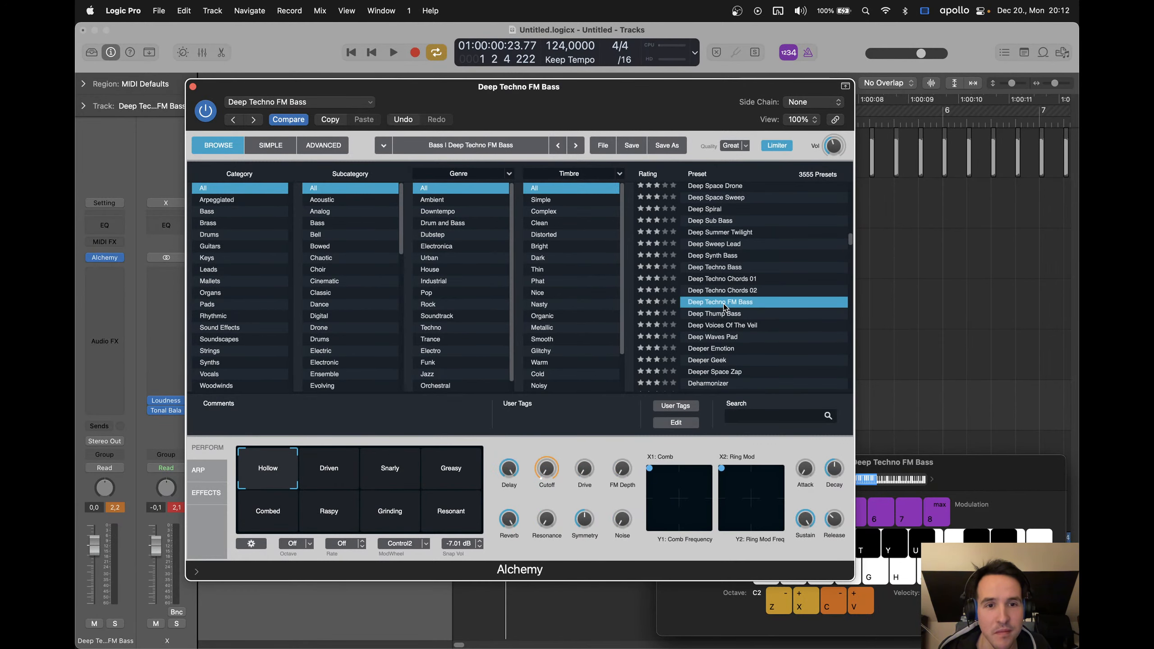
Audition the Alchemy bass with Musical Typing at octave C1 and raise its channel volume to 3.0 dB
key(super+k)
key(super+k)
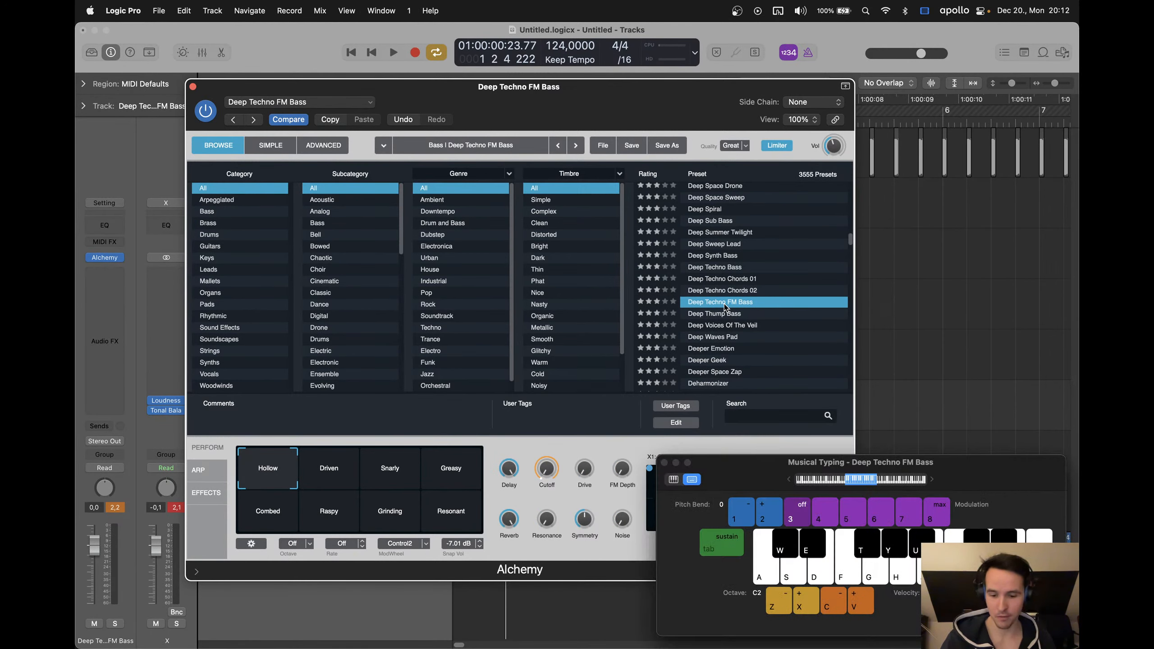
key(g)
key(g)
key(z)
key(g)
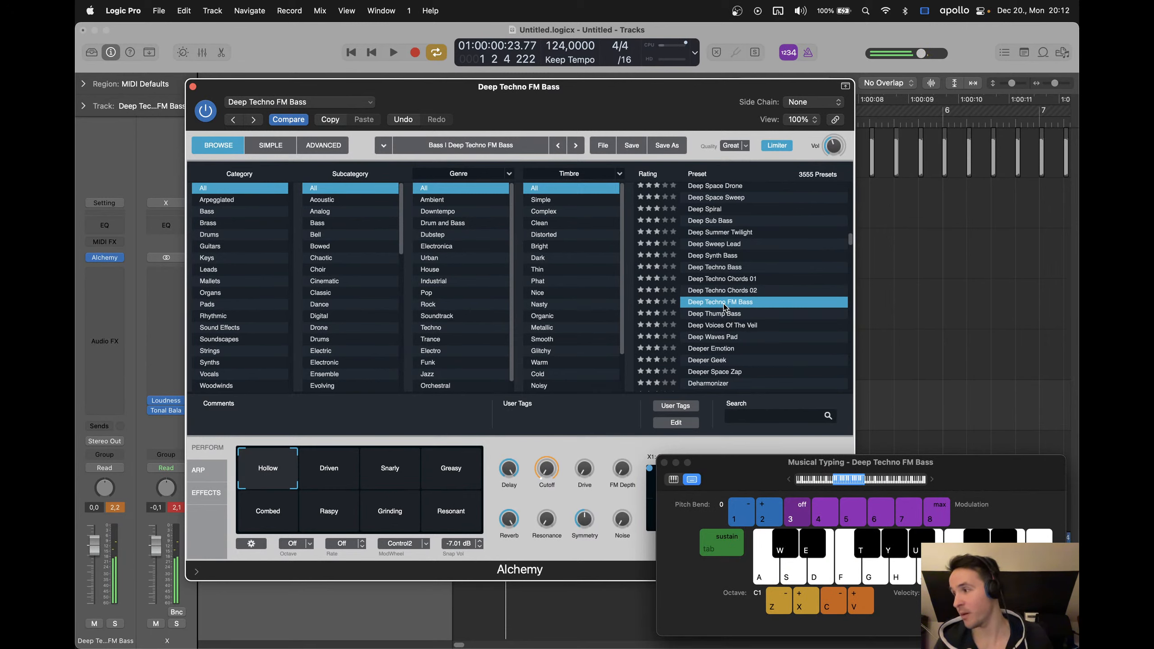
key(g)
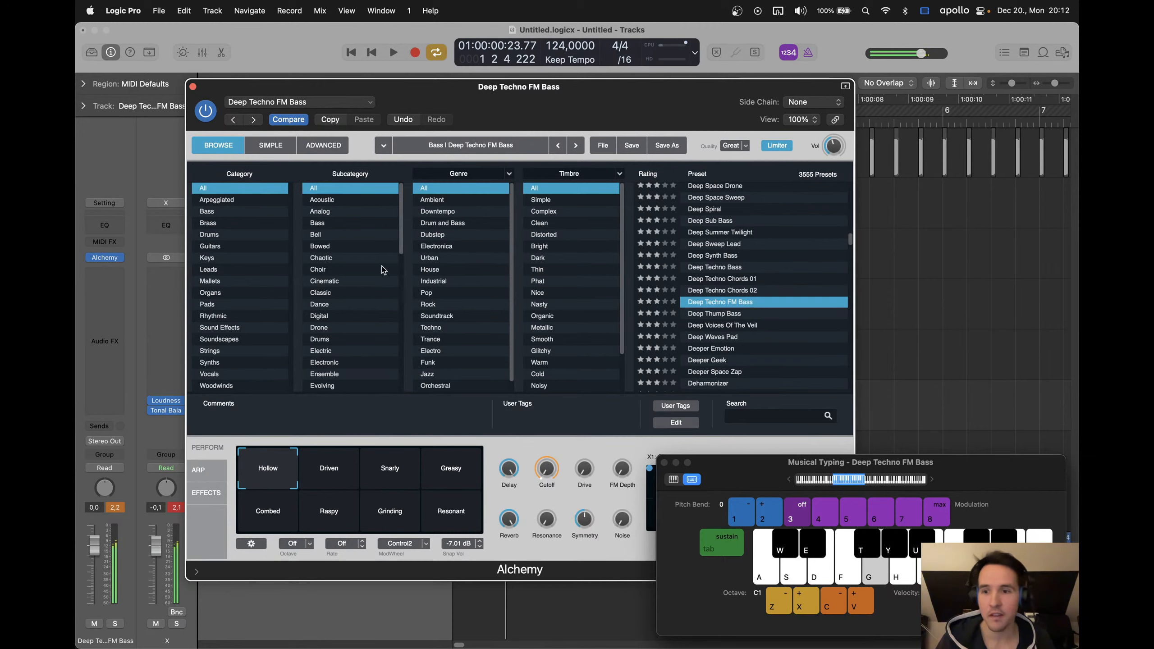
drag(105, 547, 100, 536)
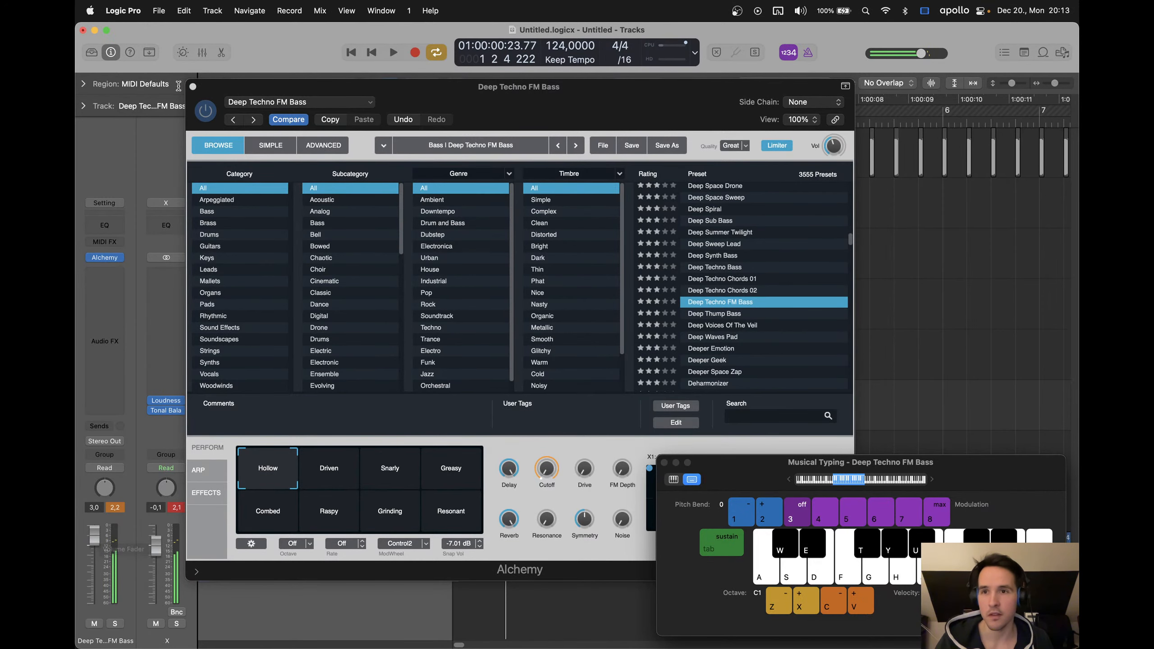
Compare the BA FM Bass 2 and Deep Techno FM Bass sounds using Musical Typing at octaves C2 and C1, and close the plug-in and keyboard windows
click(192, 87)
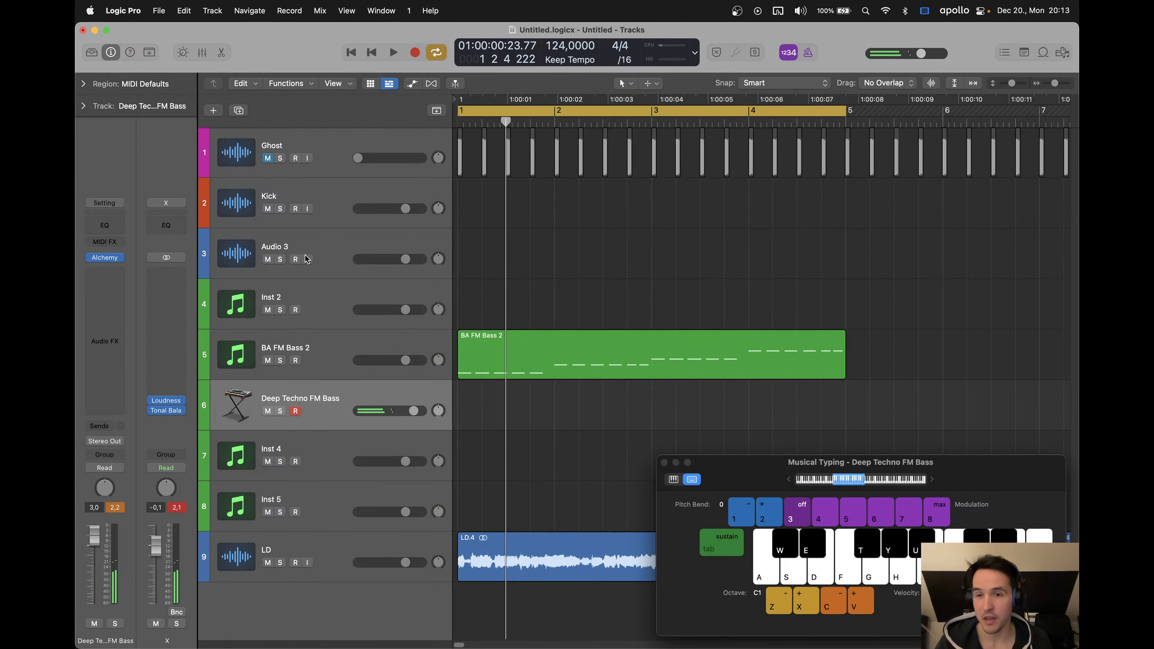
click(312, 354)
key(g)
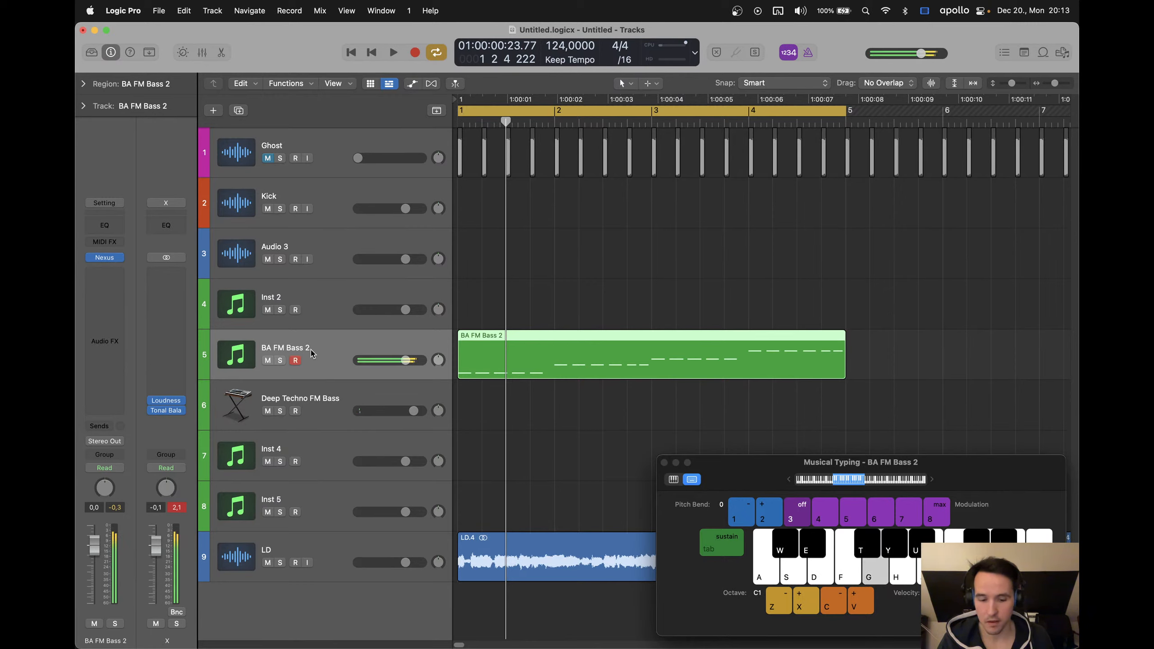
key(x)
key(g)
key(k)
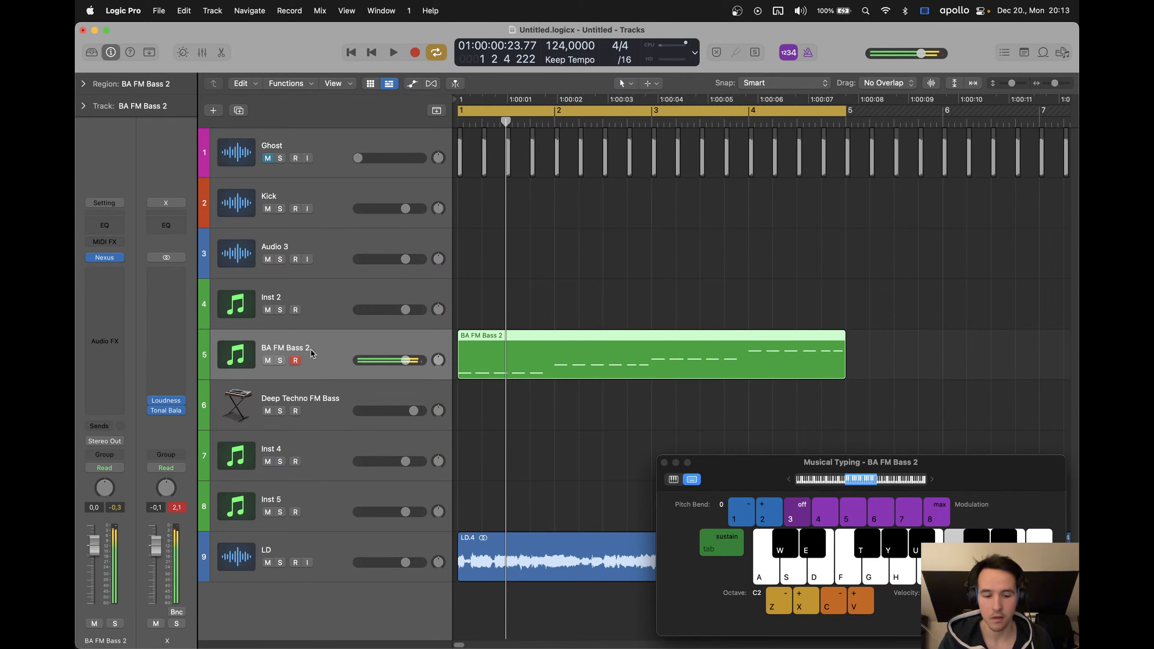
click(327, 389)
key(z)
key(g)
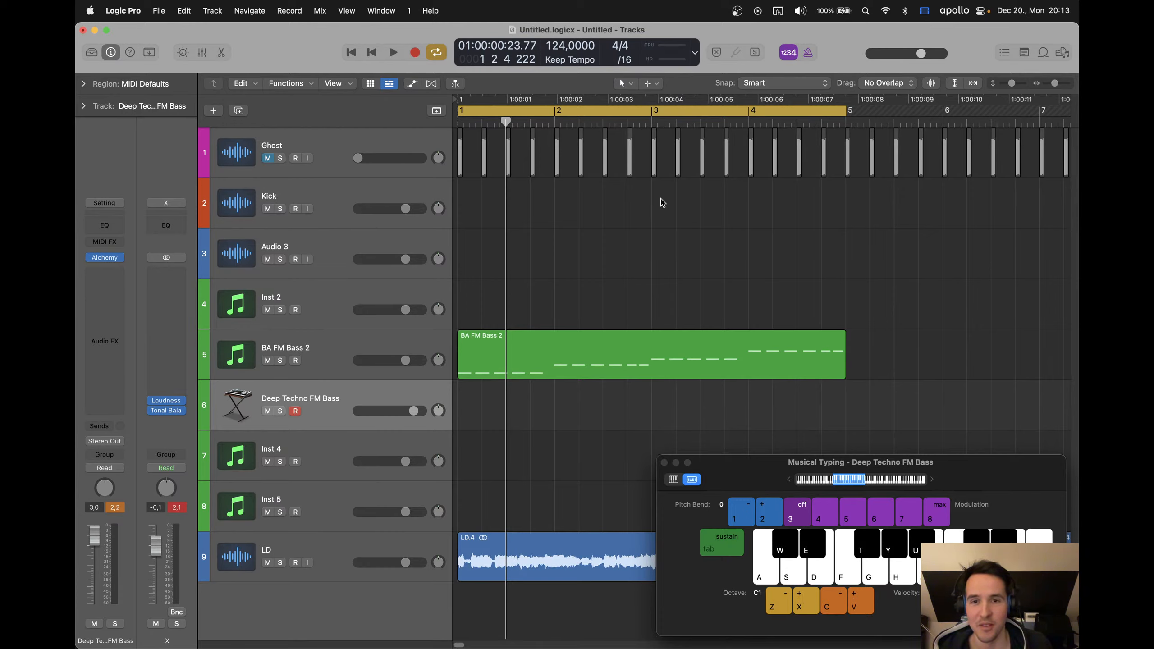
click(664, 463)
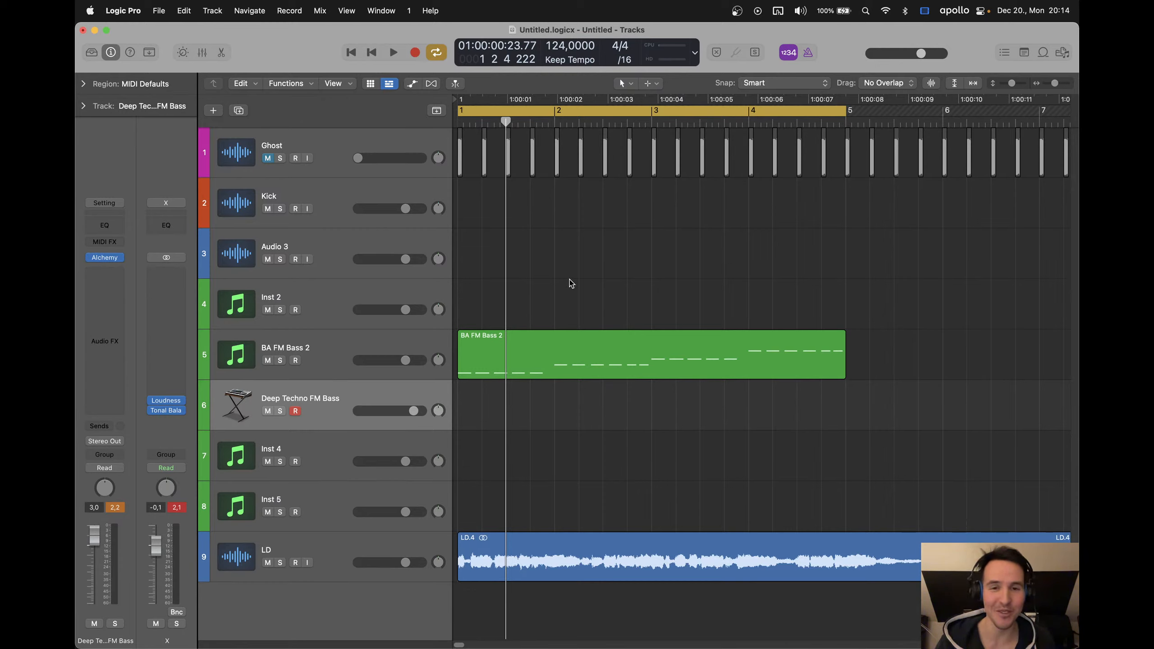
Play the loop briefly, delete the Deep Techno FM Bass track, and check the Nexus preset on the BA FM Bass 2 track
key(space)
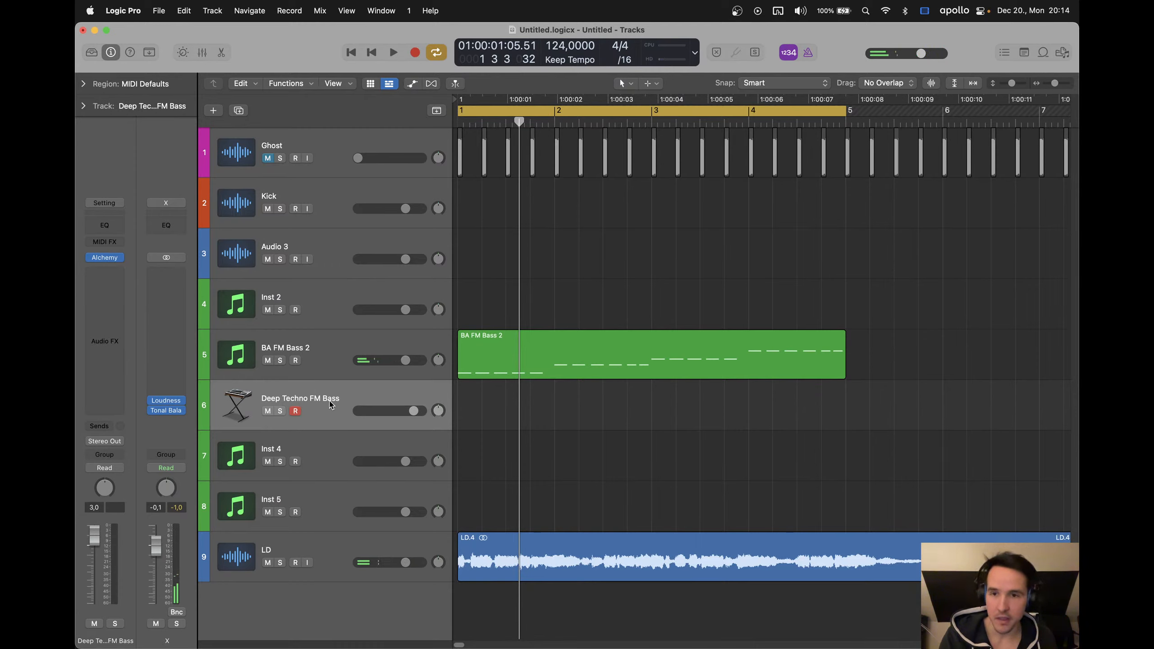
key(super+BackSpace)
click(329, 342)
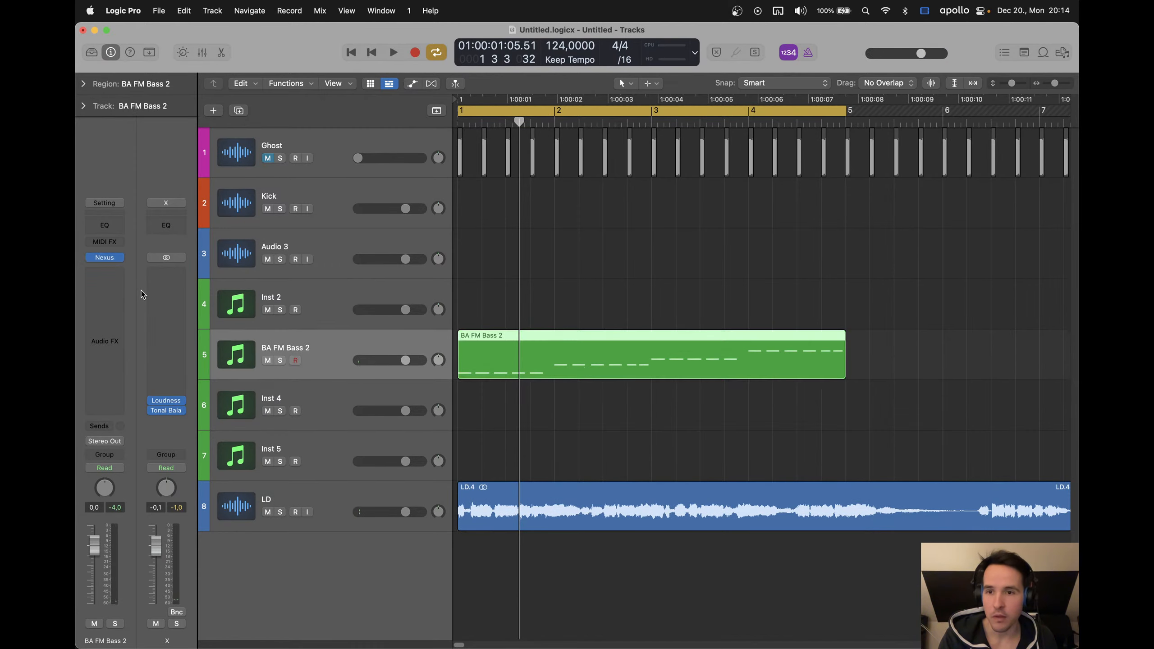
click(104, 257)
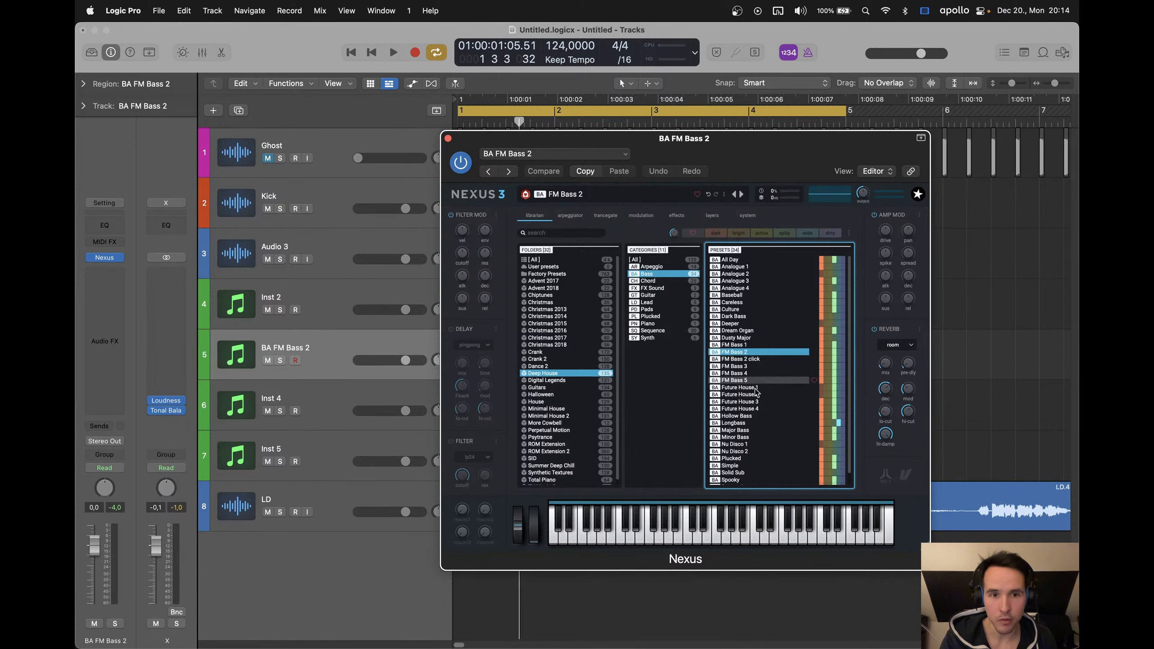
click(448, 139)
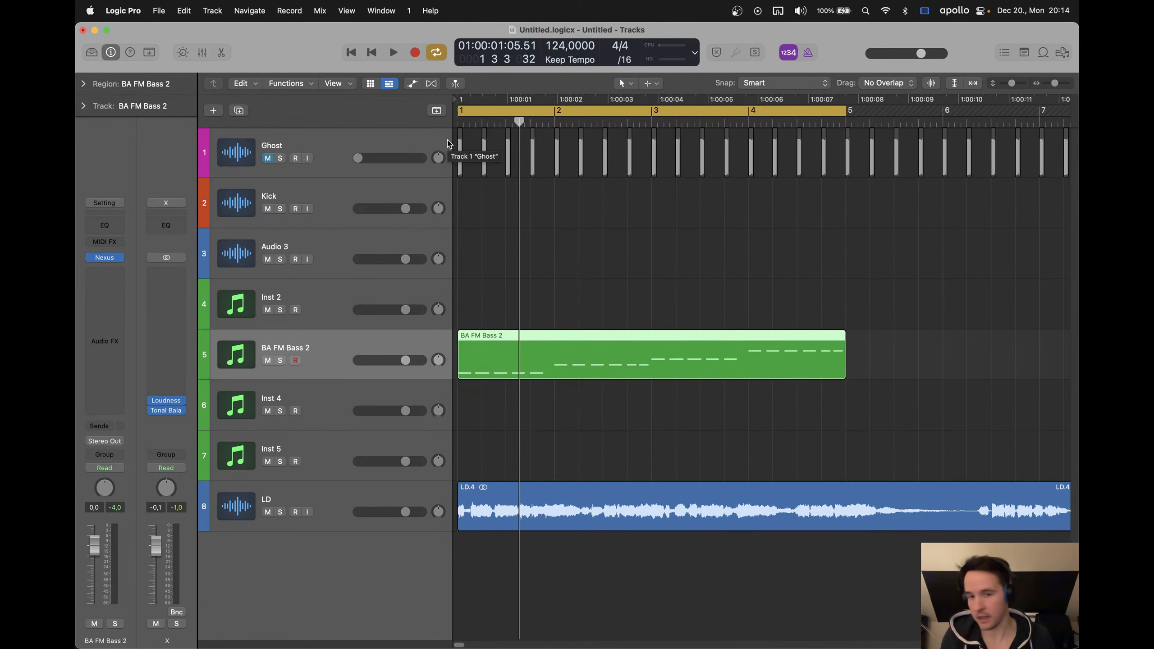
Listen to the loop briefly and delete the unused Inst 4 and Inst 5 tracks
click(749, 278)
key(space)
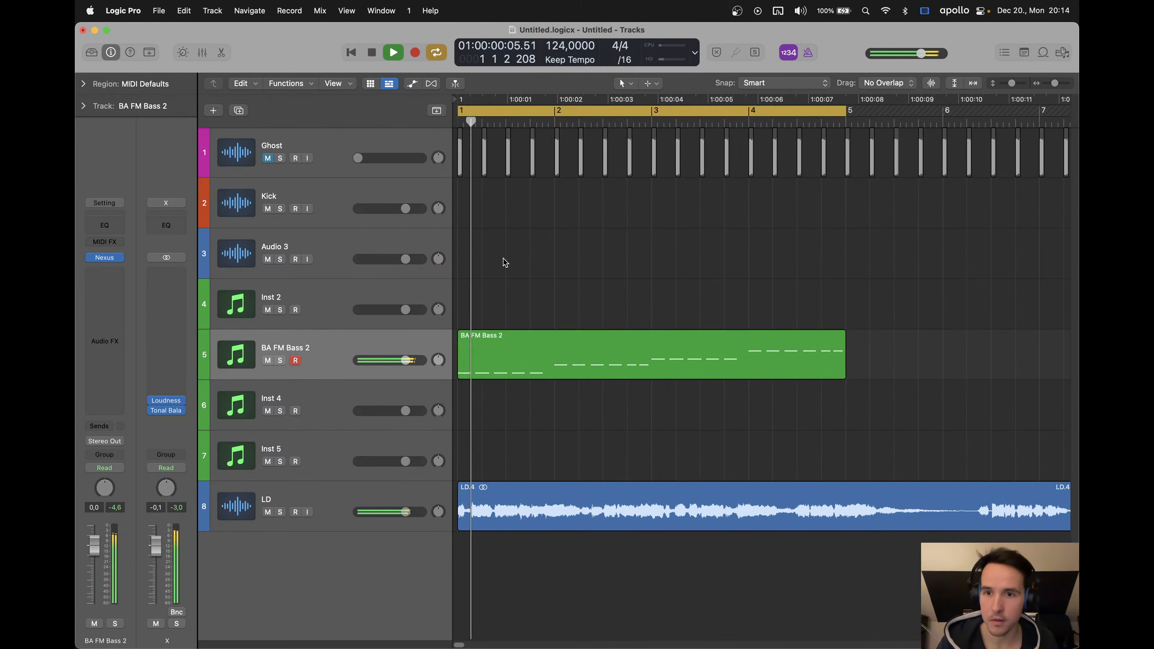
click(321, 293)
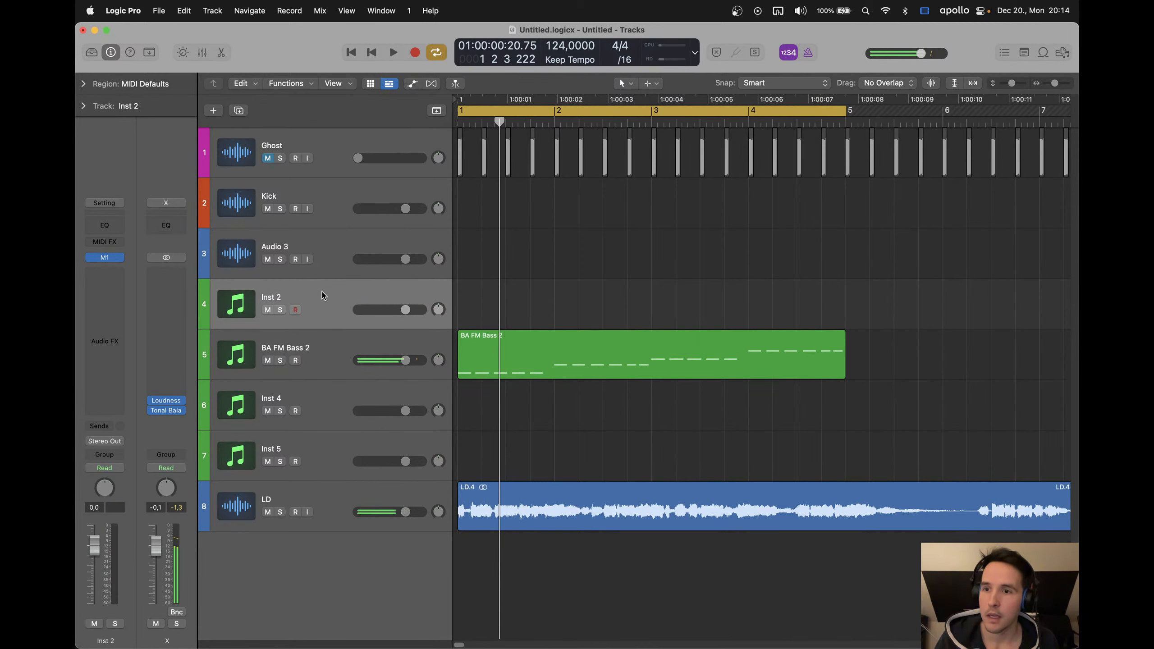
click(324, 398)
key(super+BackSpace)
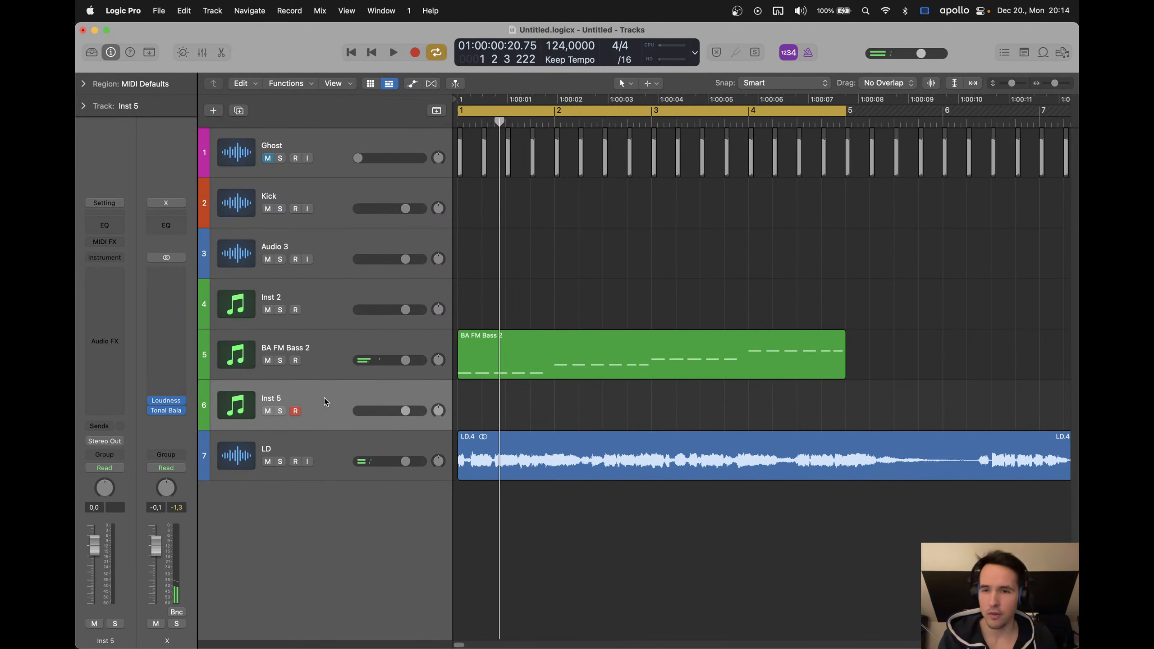
key(super+BackSpace)
Move the Inst 2 track below BA FM Bass 2 and copy the four-bar bass region onto it
click(324, 312)
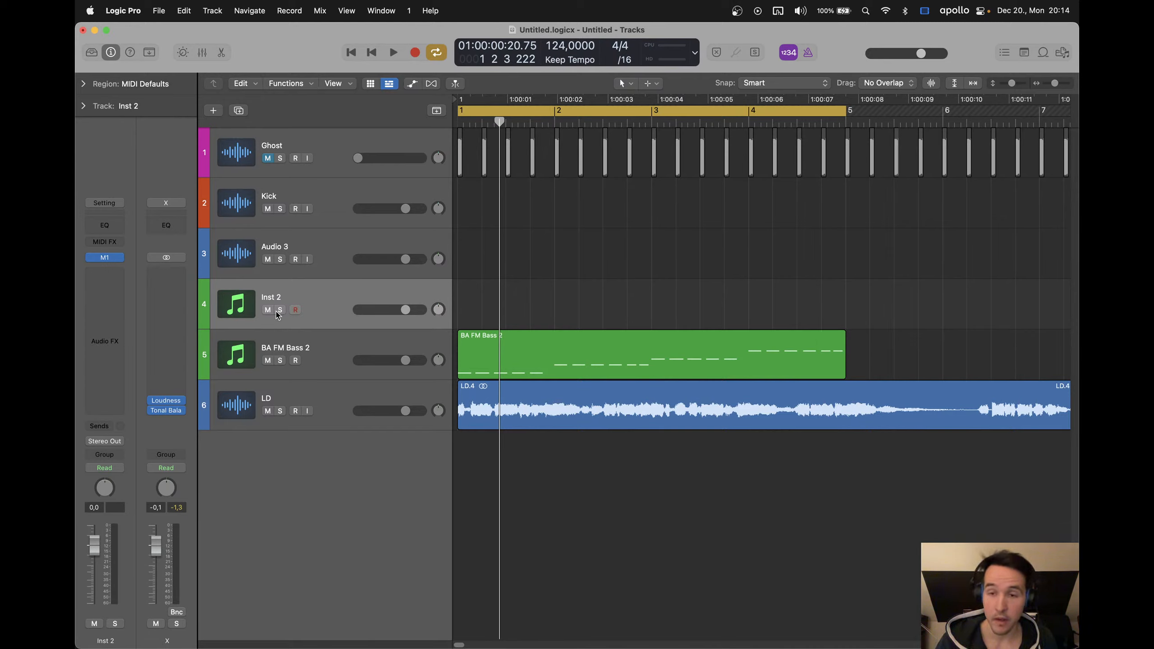
drag(322, 294, 322, 360)
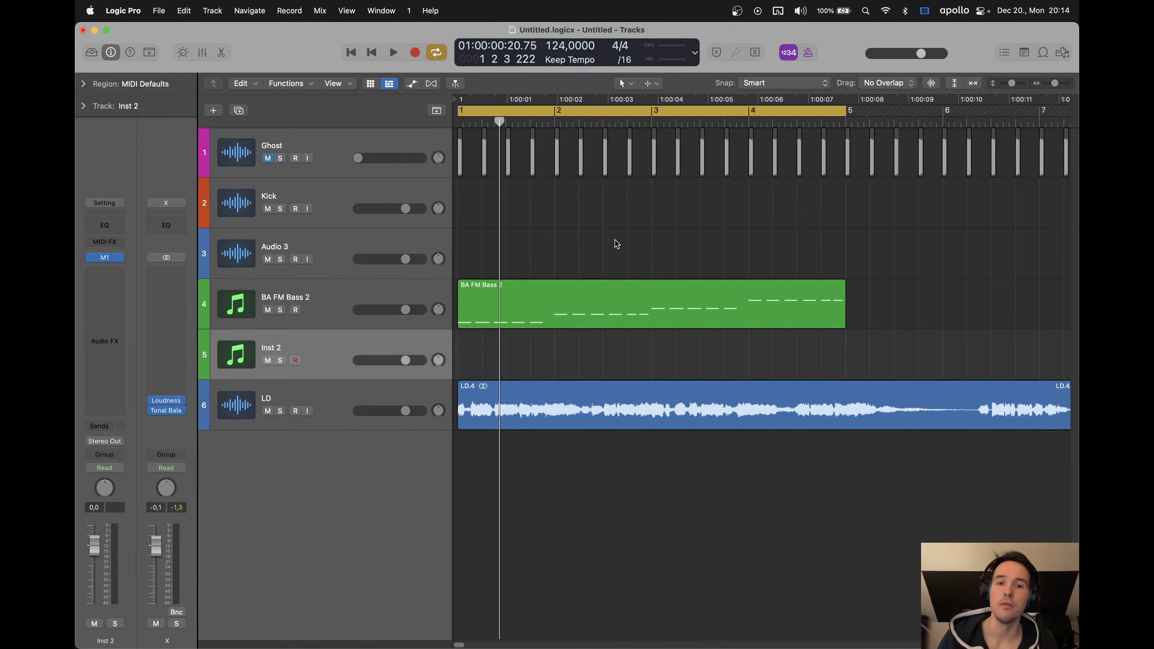
drag(472, 318, 483, 347)
click(573, 256)
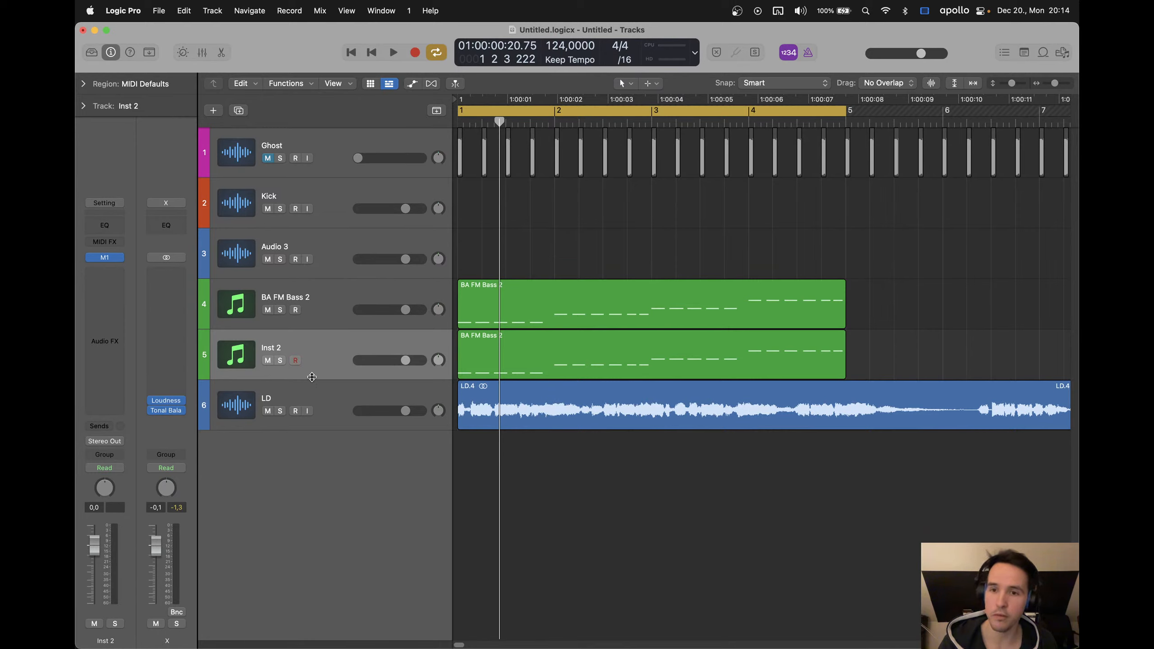
click(312, 346)
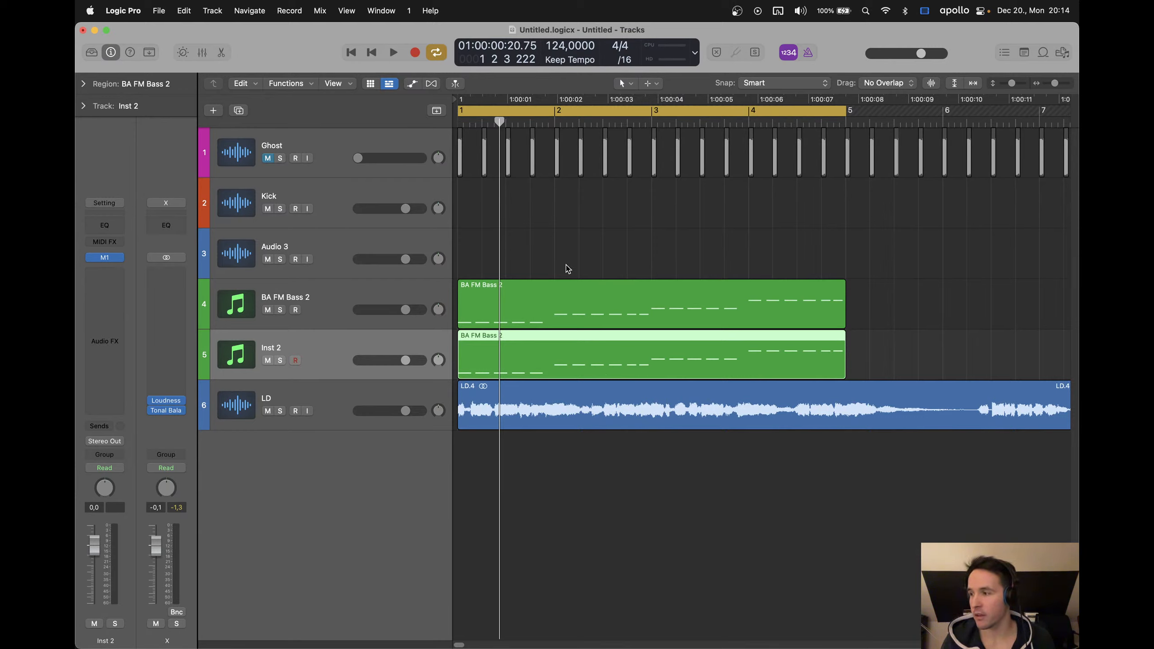
click(555, 238)
Open the copied region on Inst 2 in the Piano Roll, duplicate its notes an octave higher, and transpose the original notes down an octave
double_click(572, 347)
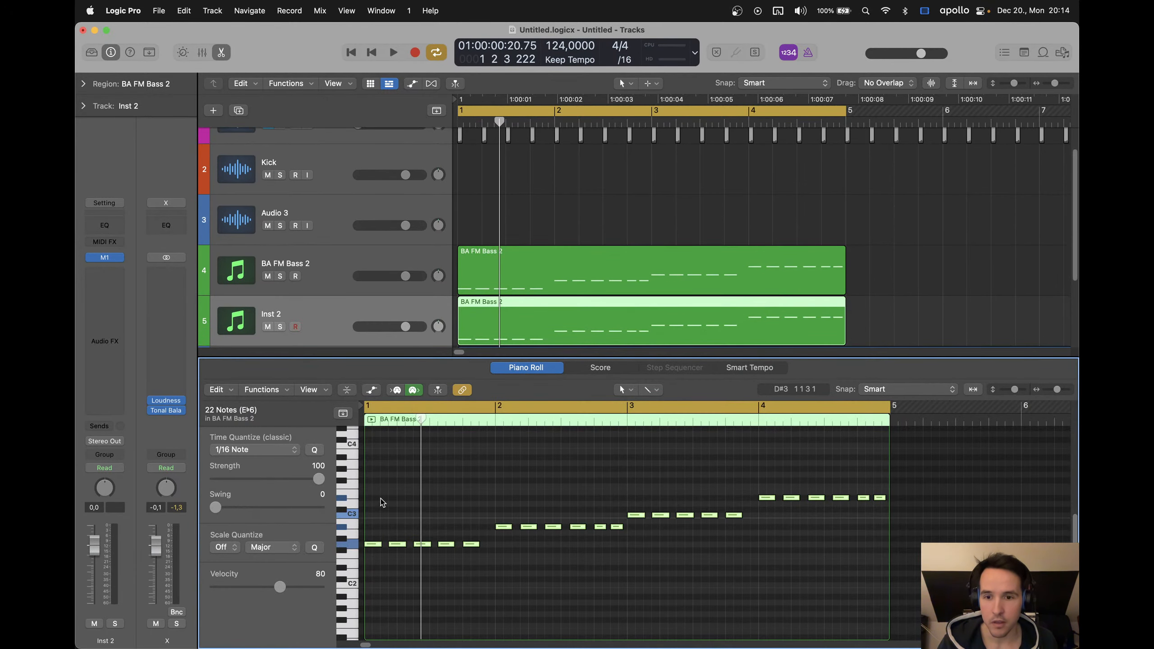
drag(377, 471, 931, 589)
scroll(372, 577, up, 2)
drag(373, 581, 939, 598)
key(alt+shift+Down)
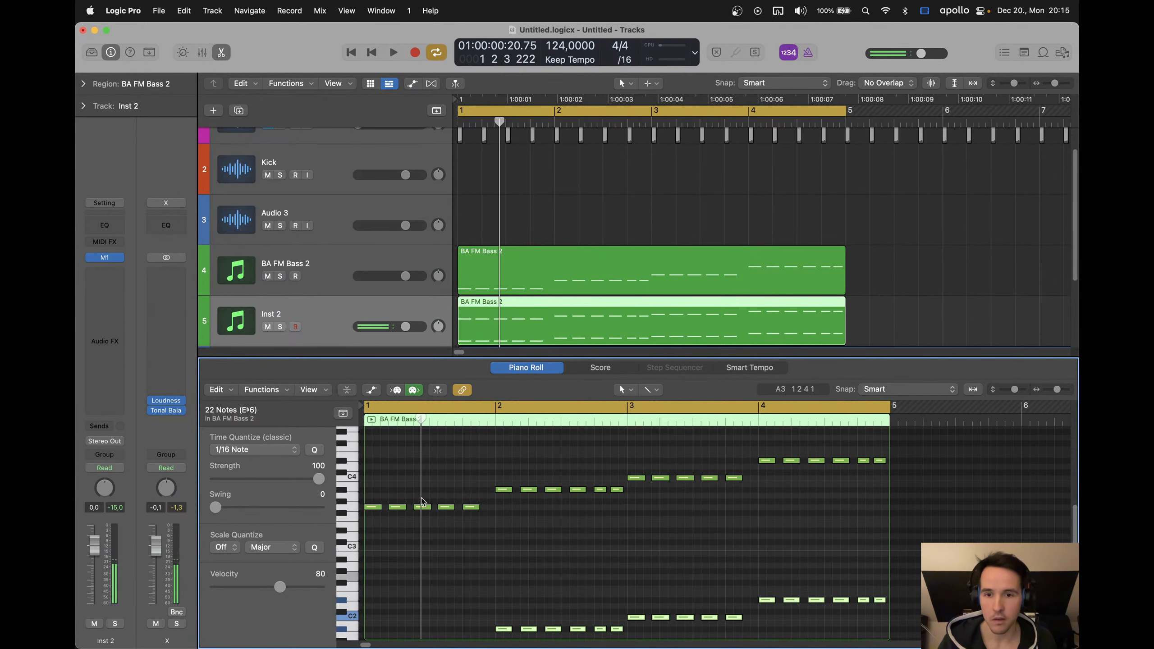
Turn the upper notes into G minor chords (G3, B♭3, D4) repeated in the bass rhythm across all four bars
drag(373, 461, 478, 530)
drag(366, 505, 373, 471)
scroll(516, 481, up, 3)
drag(497, 503, 622, 554)
drag(505, 533, 506, 509)
drag(628, 486, 922, 577)
key(Delete)
drag(752, 492, 631, 547)
click(636, 484)
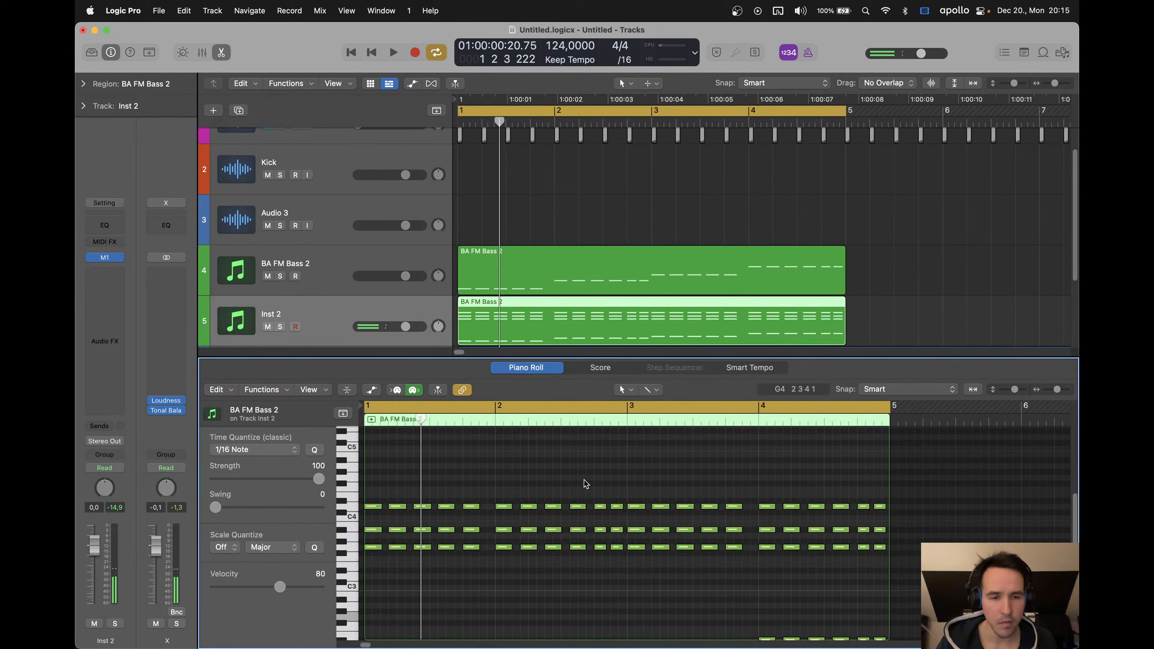
Try moving the G3 notes of the bar 2 chords up to F4 to follow the bass note, and undo the move
scroll(585, 482, down, 2)
scroll(583, 482, down, 2)
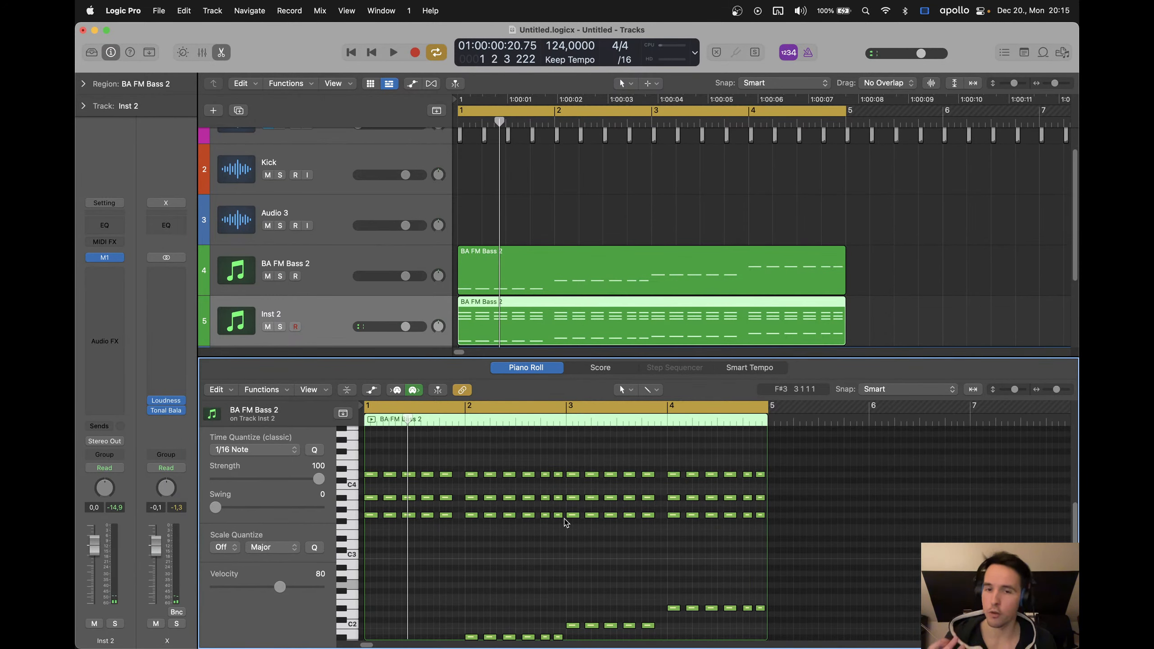
scroll(548, 531, down, 2)
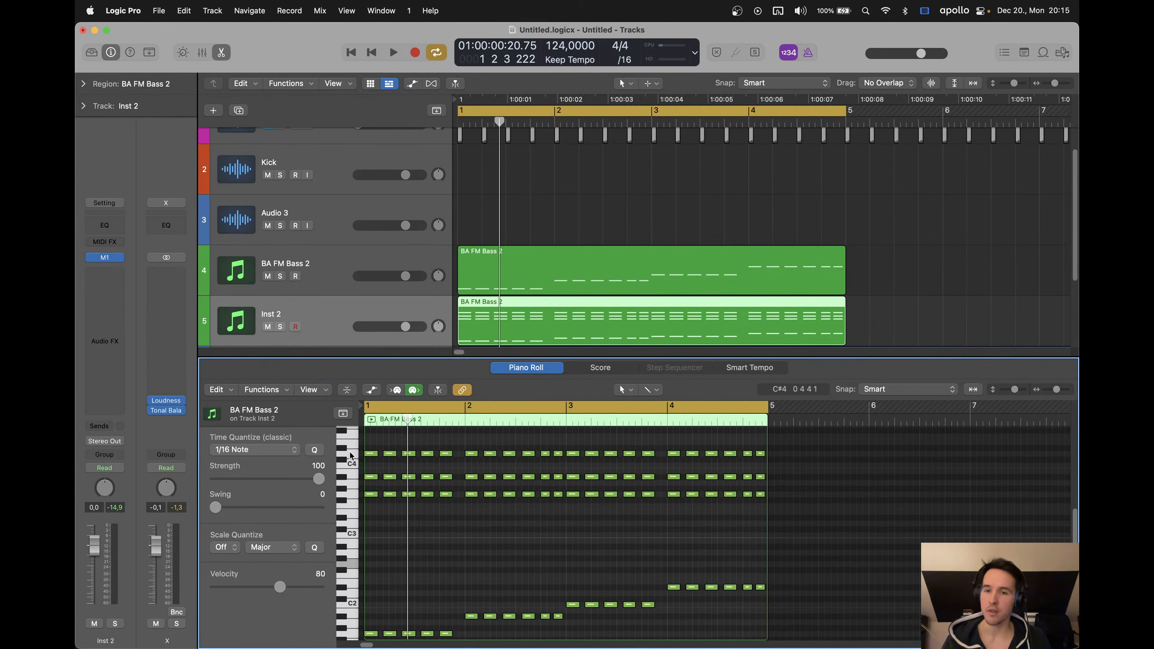
scroll(364, 523, down, 1)
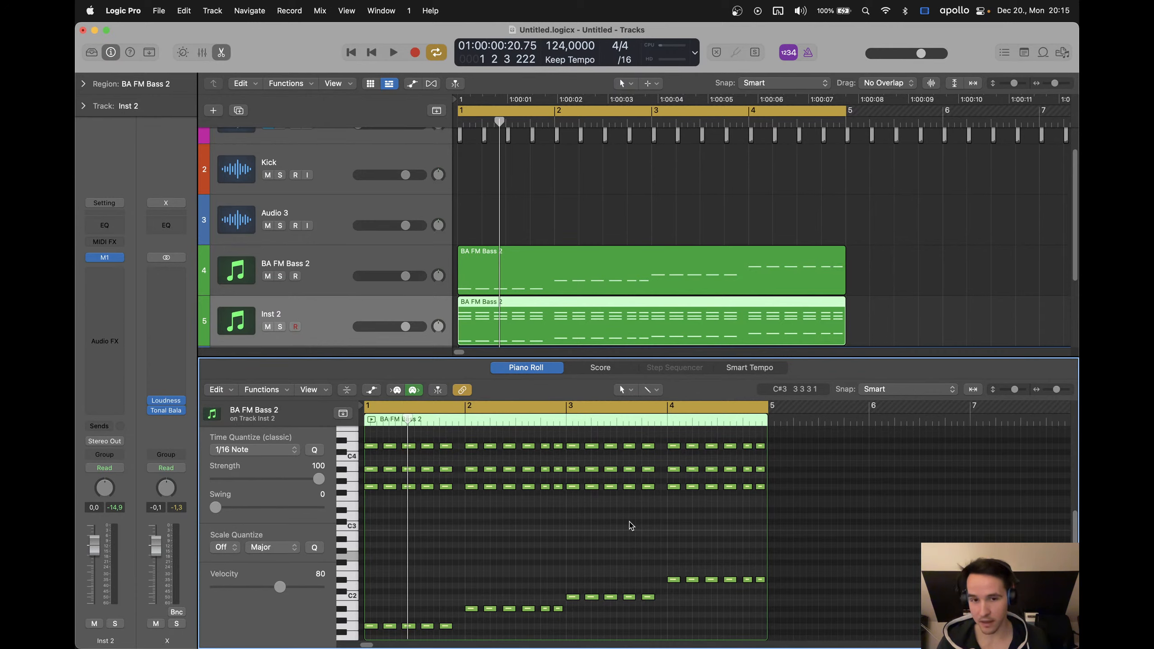
scroll(550, 525, up, 7)
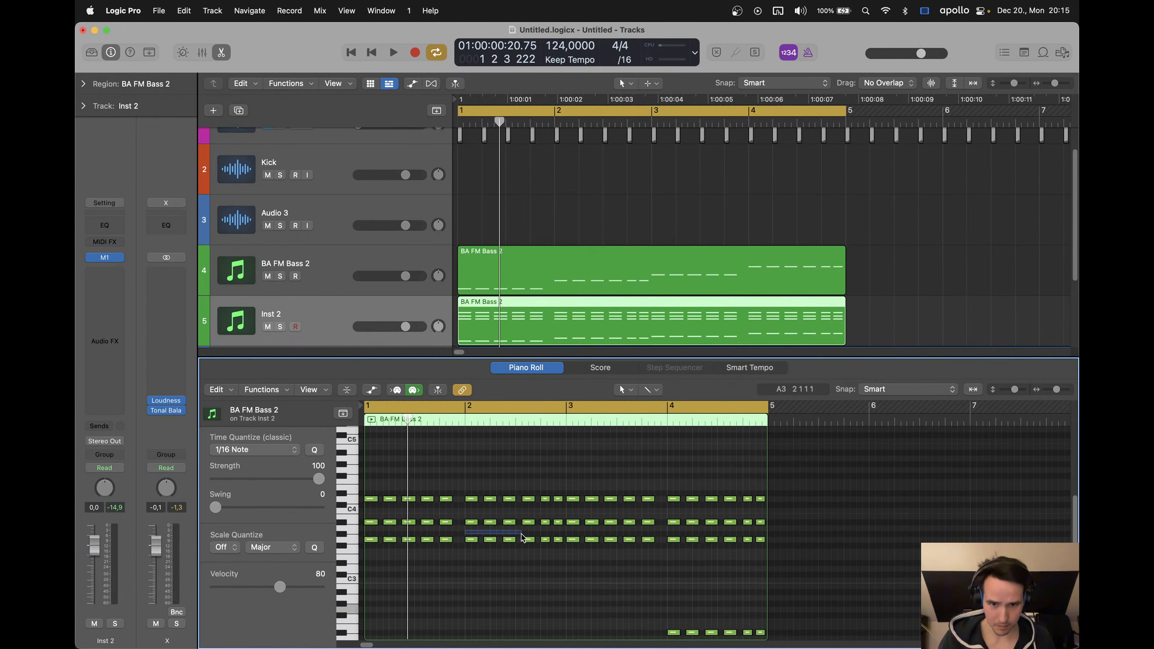
drag(521, 534, 557, 547)
drag(471, 539, 470, 484)
scroll(527, 527, down, 9)
scroll(528, 531, up, 8)
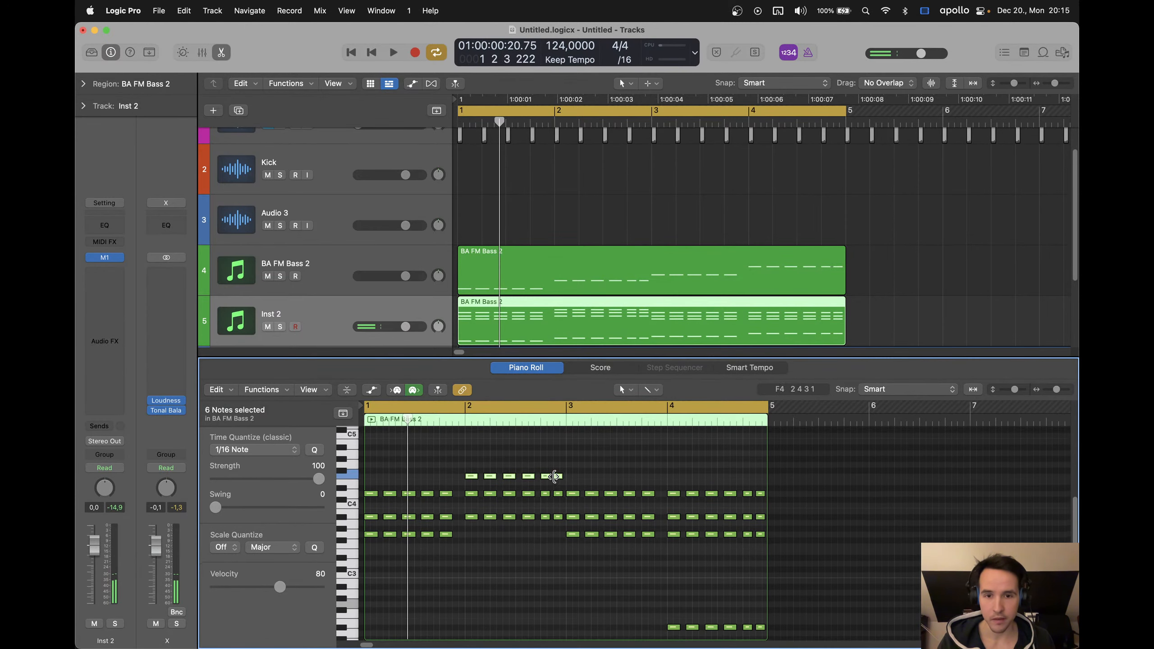
scroll(502, 513, down, 6)
scroll(502, 515, up, 2)
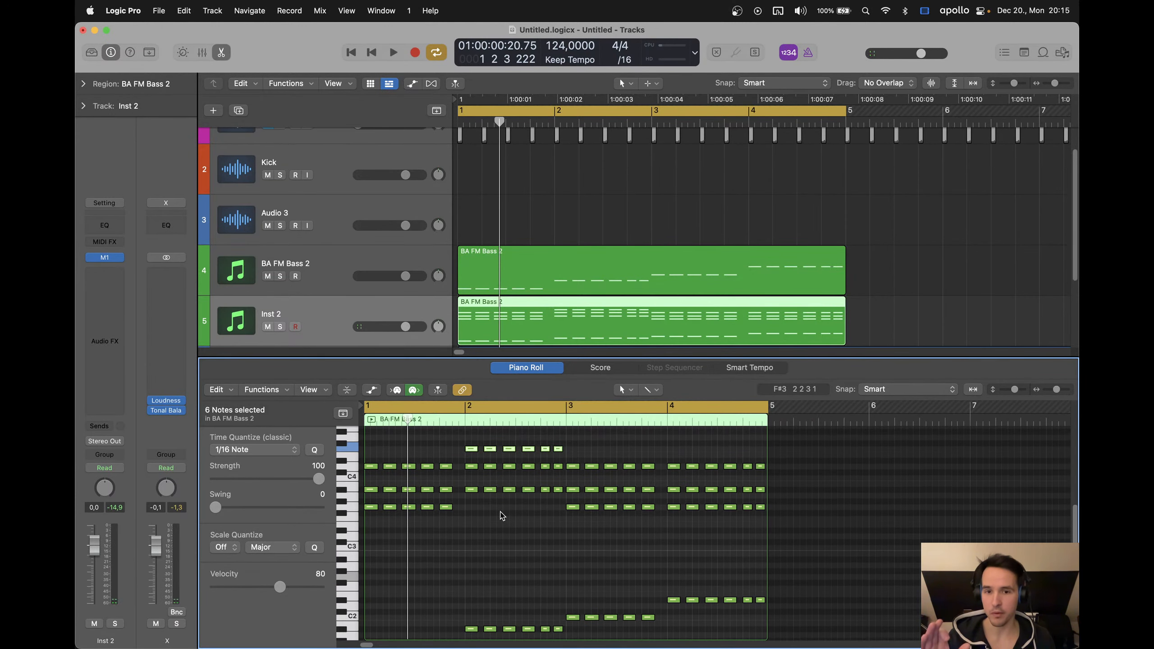
click(519, 551)
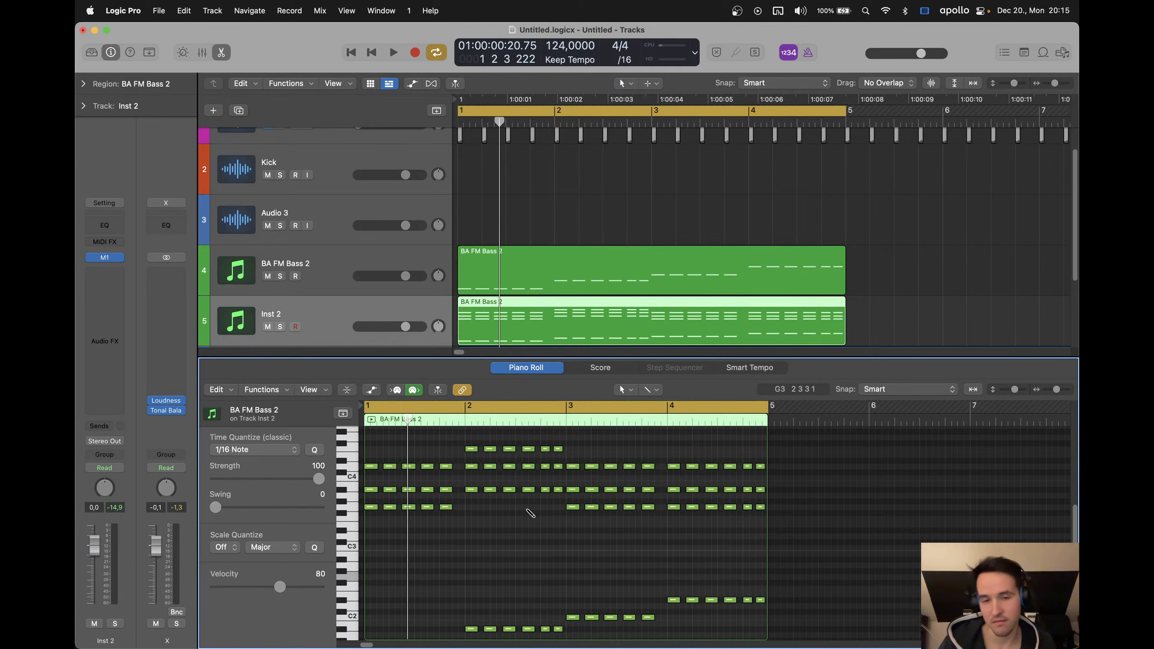
key(super+z)
click(504, 534)
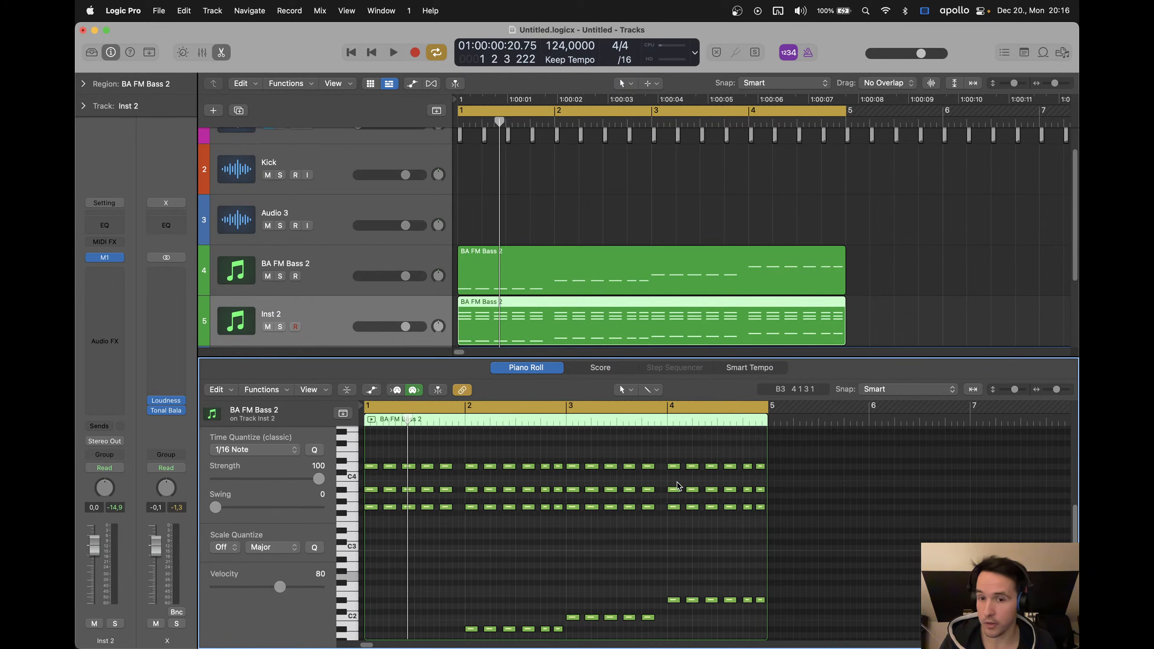
Play the chords with the bass and raise the Inst 2 channel volume to 4.6 dB
key(space)
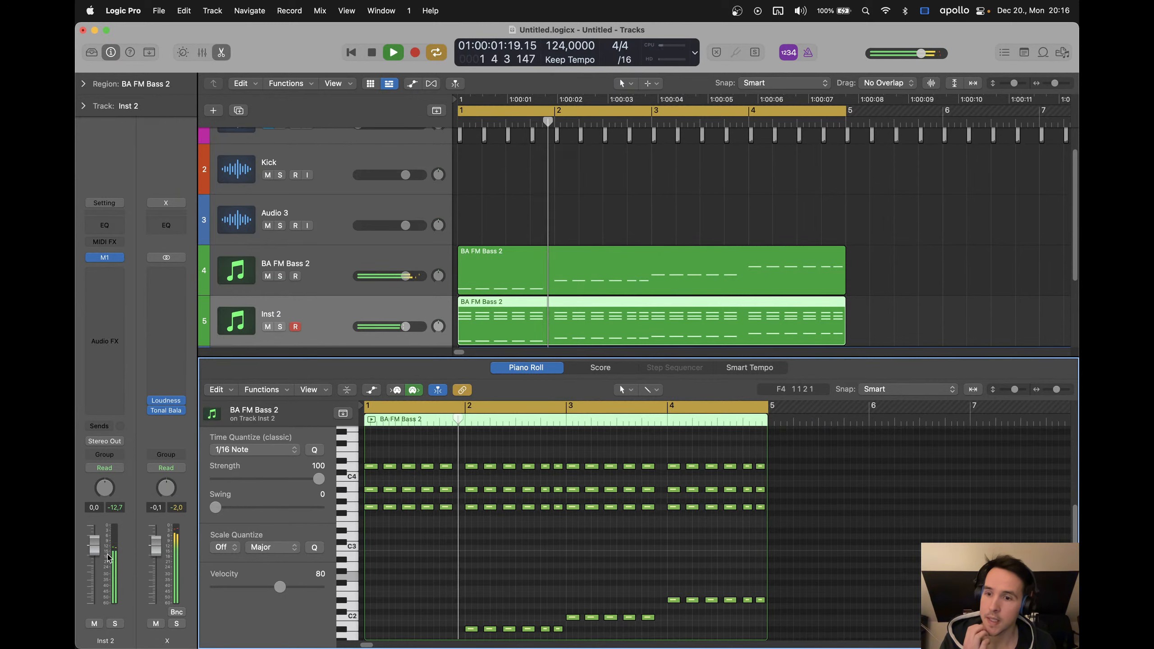
drag(96, 538, 95, 532)
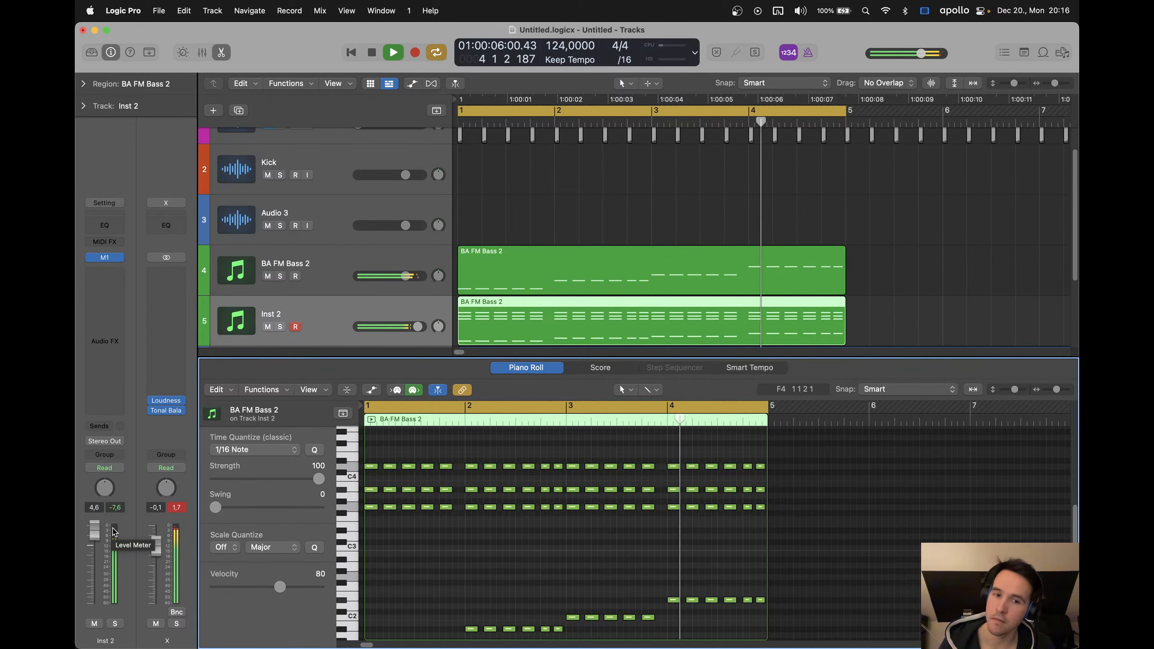
key(space)
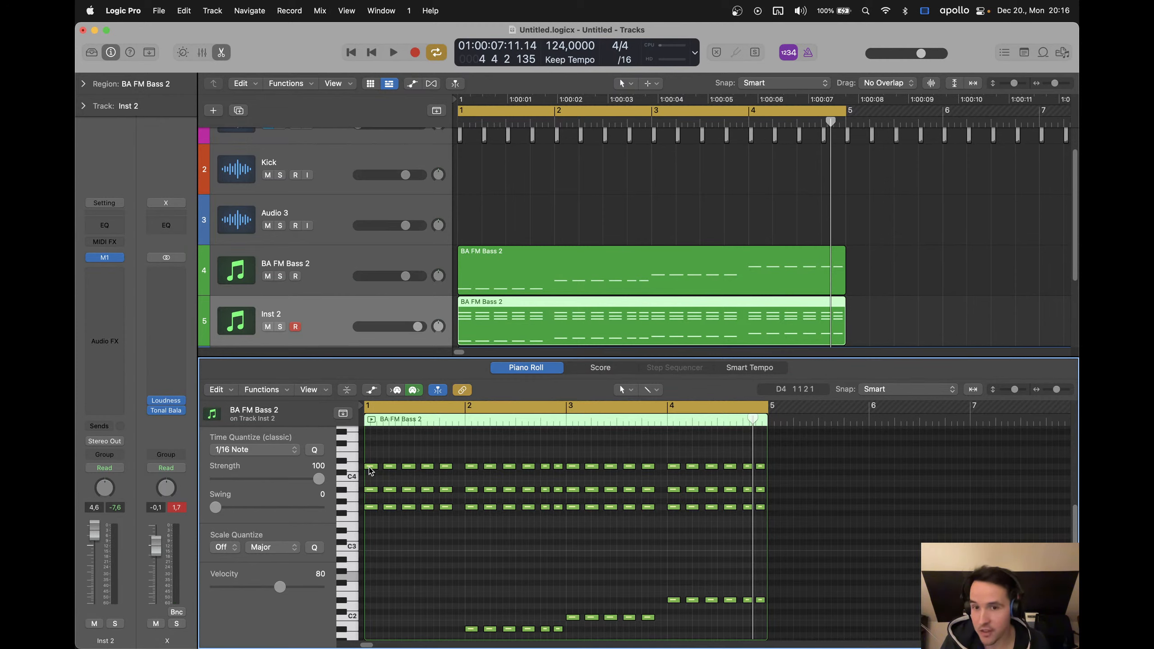
Try transposing the bar 2 chords up three semitones and the bar 3 chords up to C#m, undo both moves, and return the playhead to the start
drag(465, 448, 563, 511)
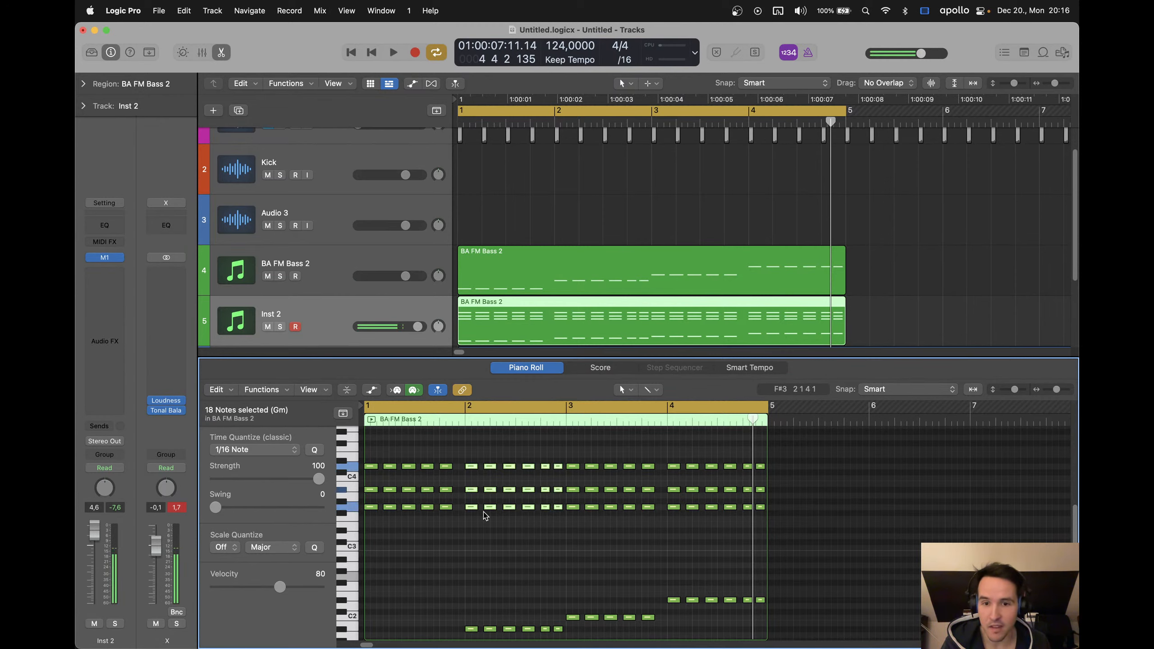
drag(474, 509, 474, 490)
scroll(575, 506, up, 2)
drag(657, 474, 574, 500)
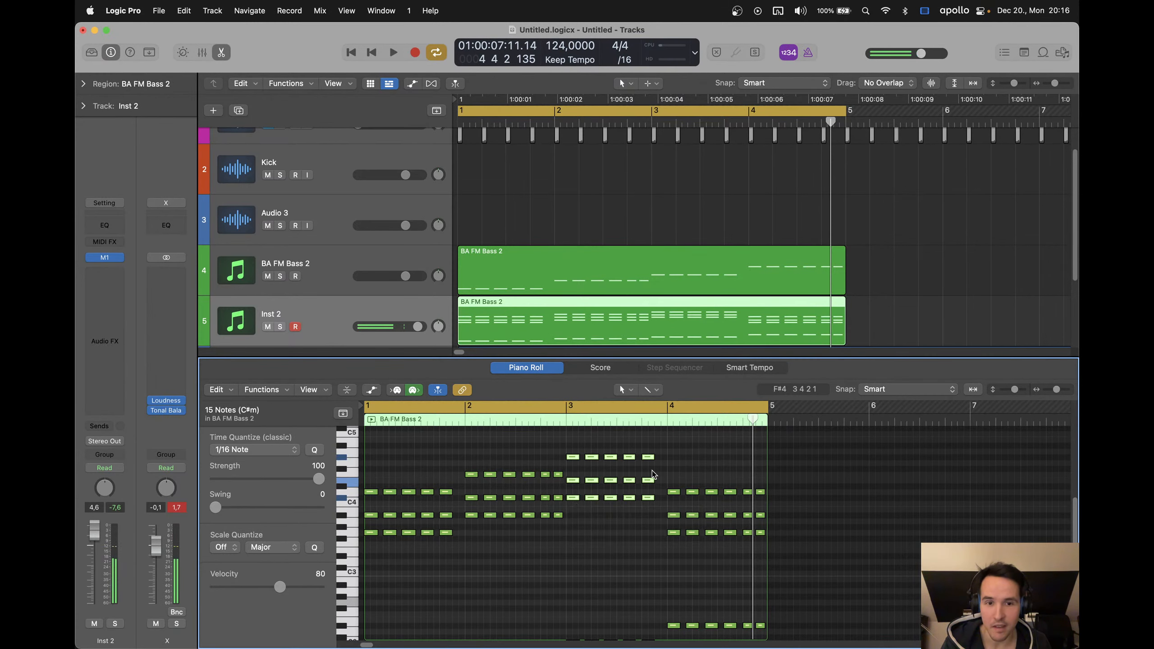
key(super+z)
key(super+z)
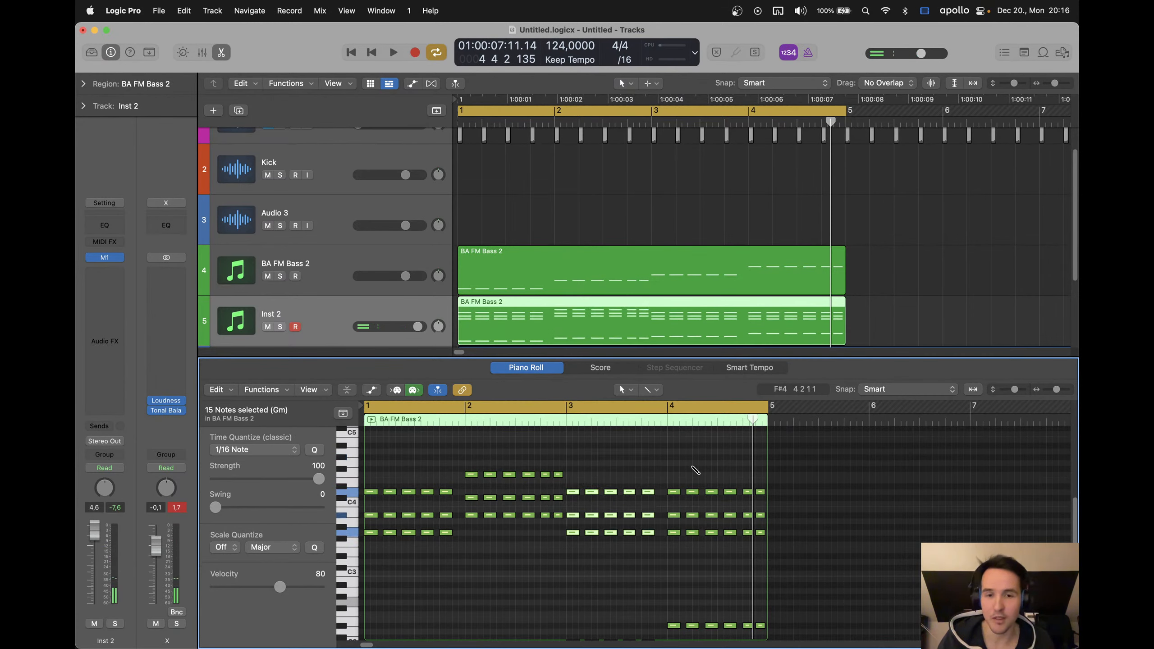
click(617, 461)
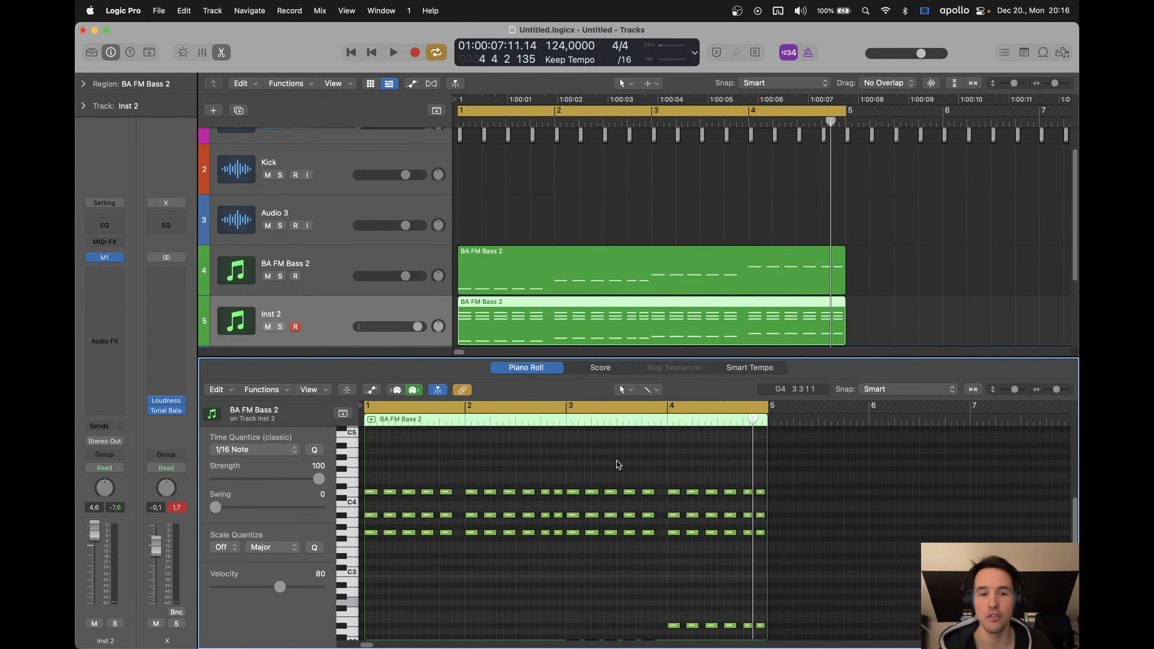
key(Return)
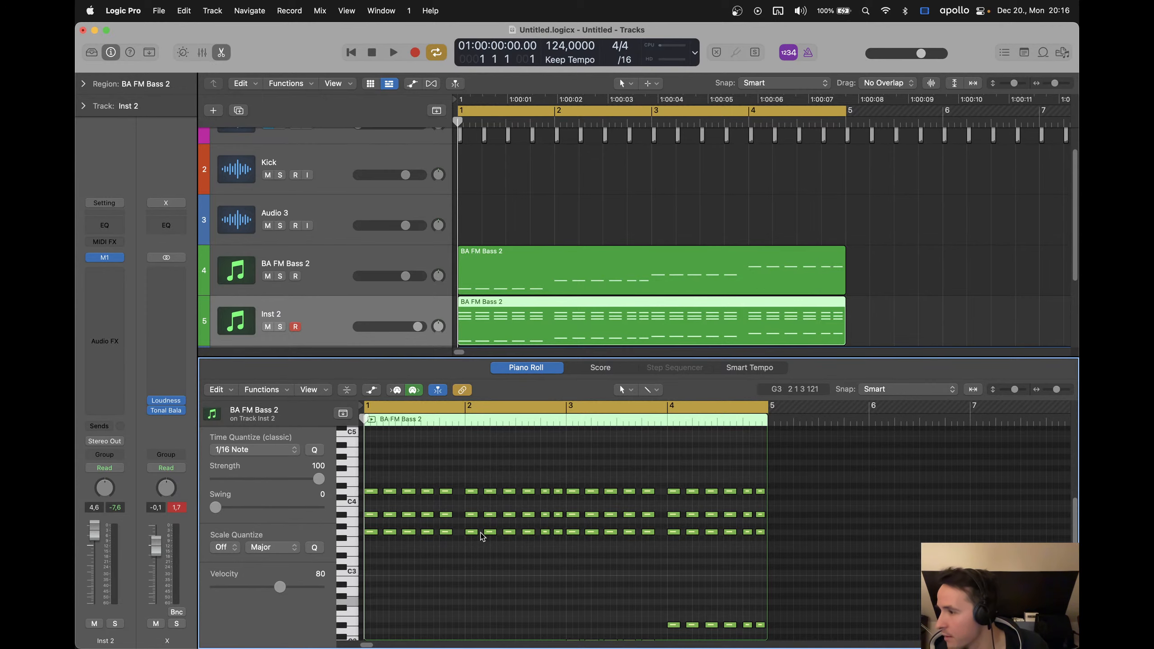
Add a software instrument track below Inst 2 and load the Serum AOK1 FM bass channel strip setting on it
scroll(509, 189, down, 2)
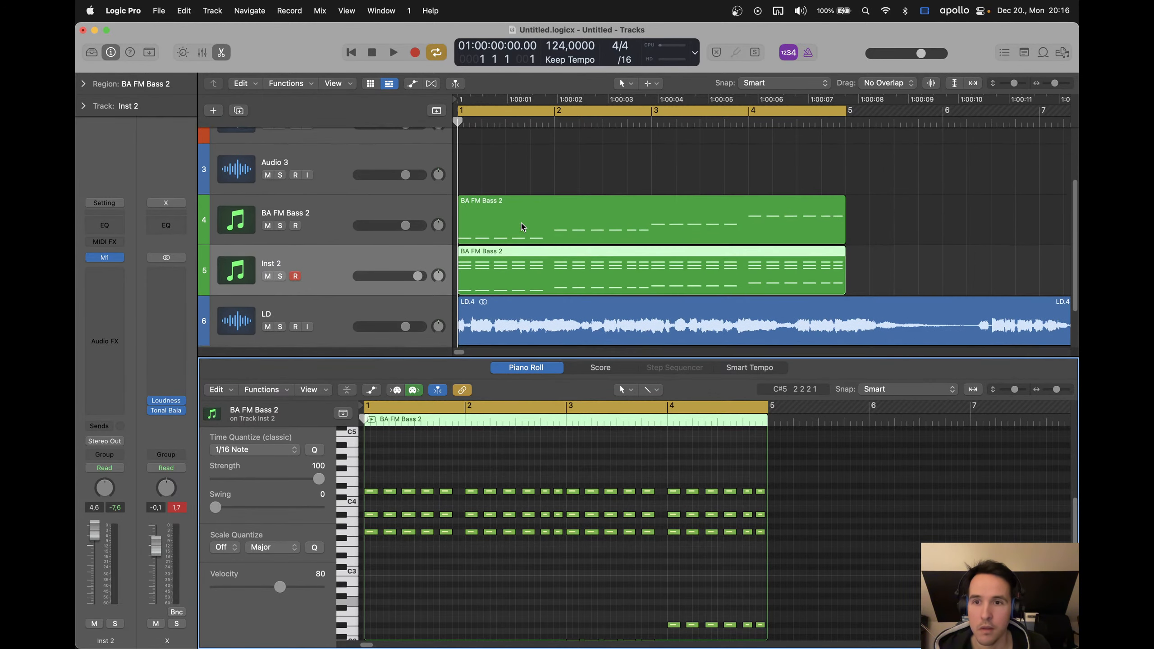
click(519, 175)
click(328, 255)
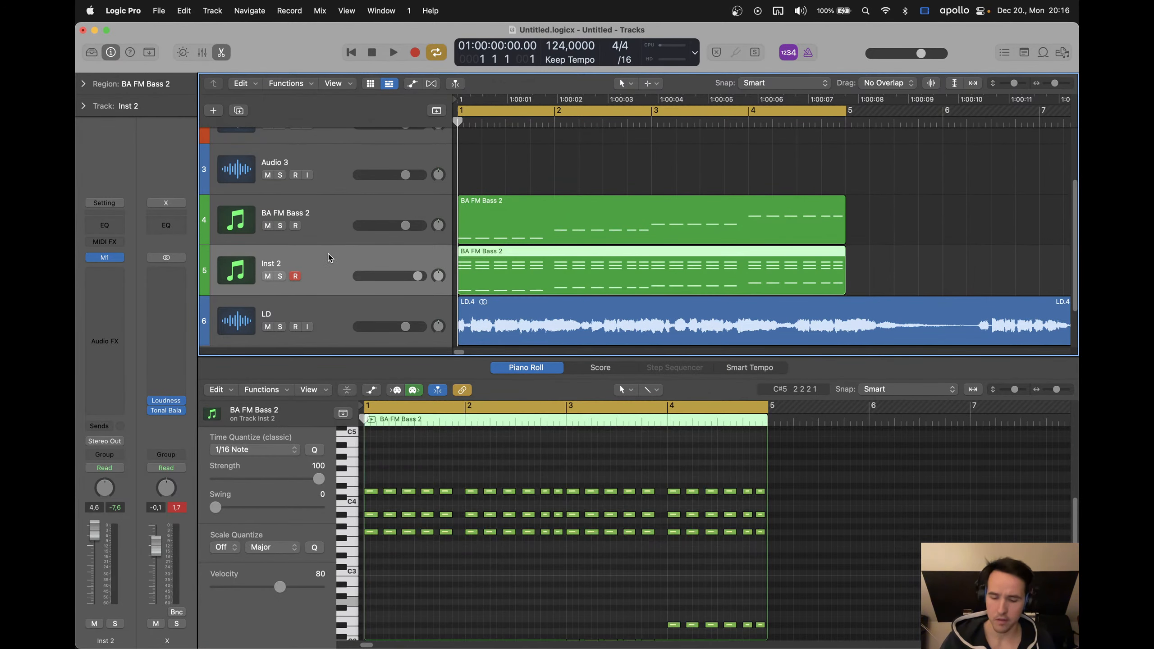
key(alt+super+s)
click(307, 239)
click(322, 314)
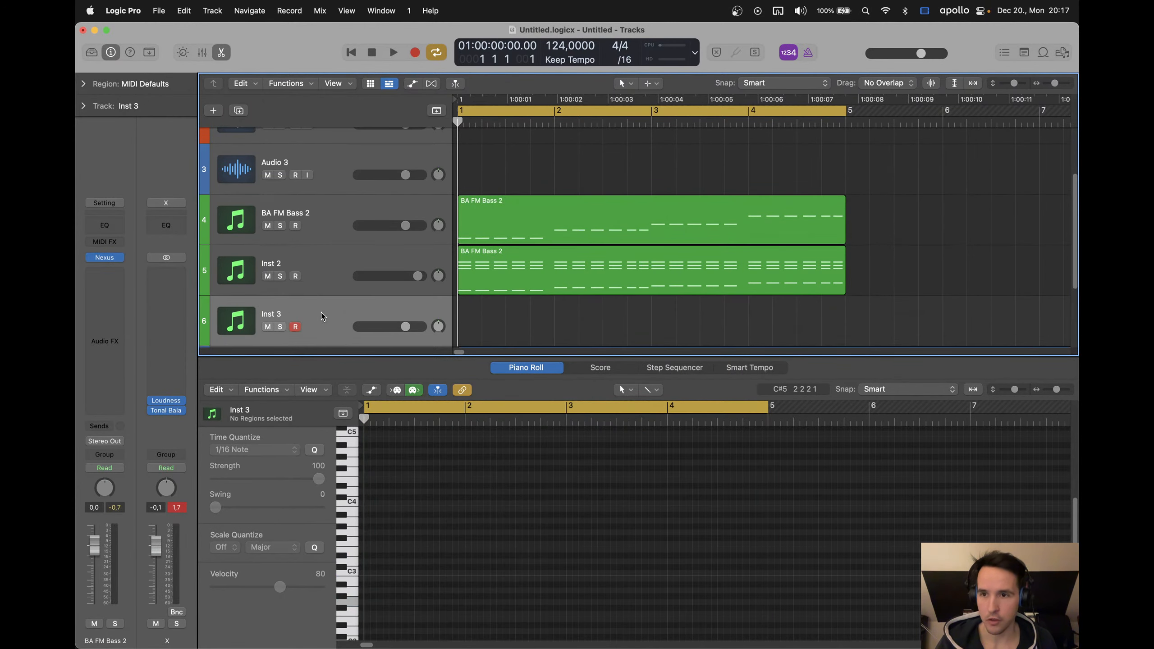
click(105, 204)
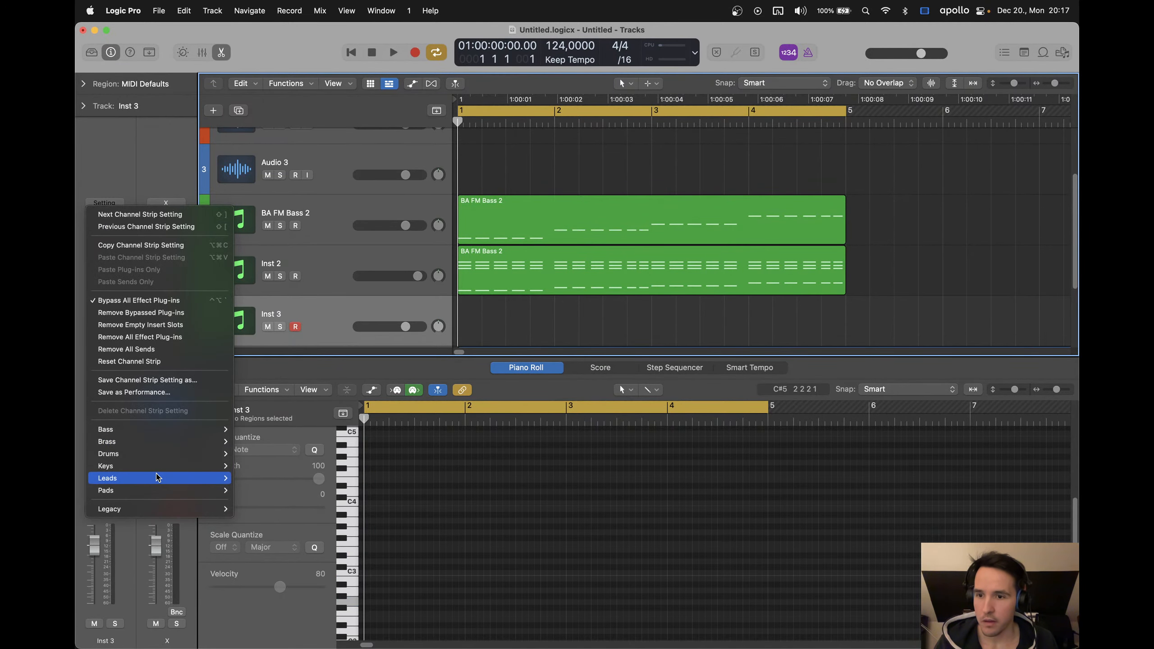
mouse_move(158, 434)
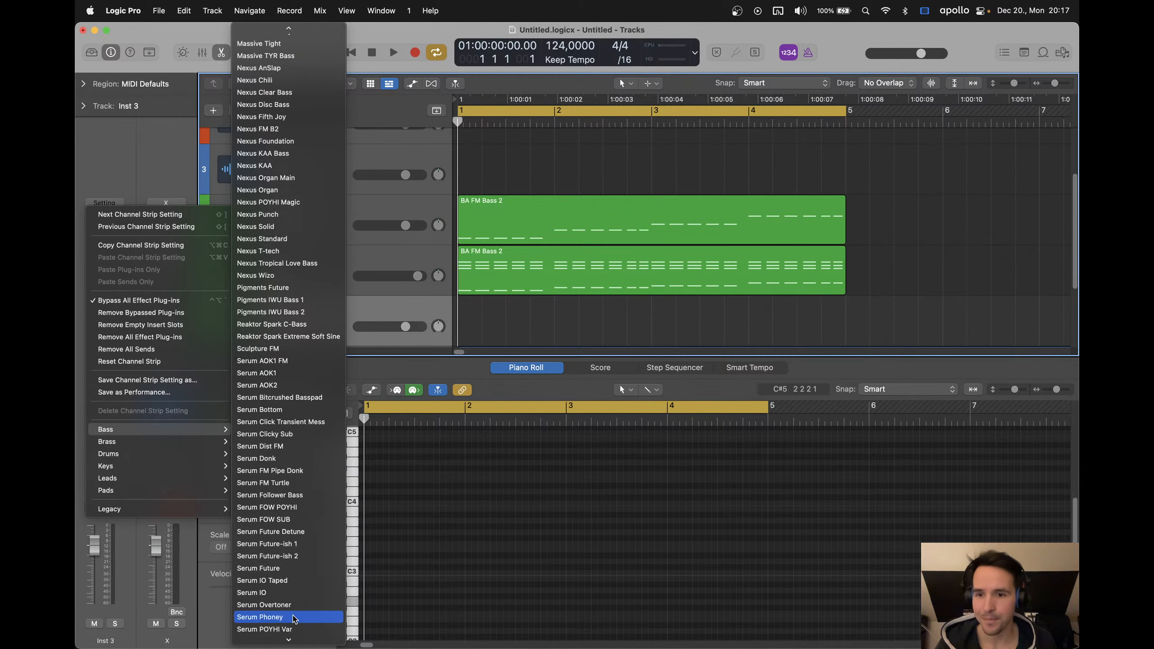
click(303, 360)
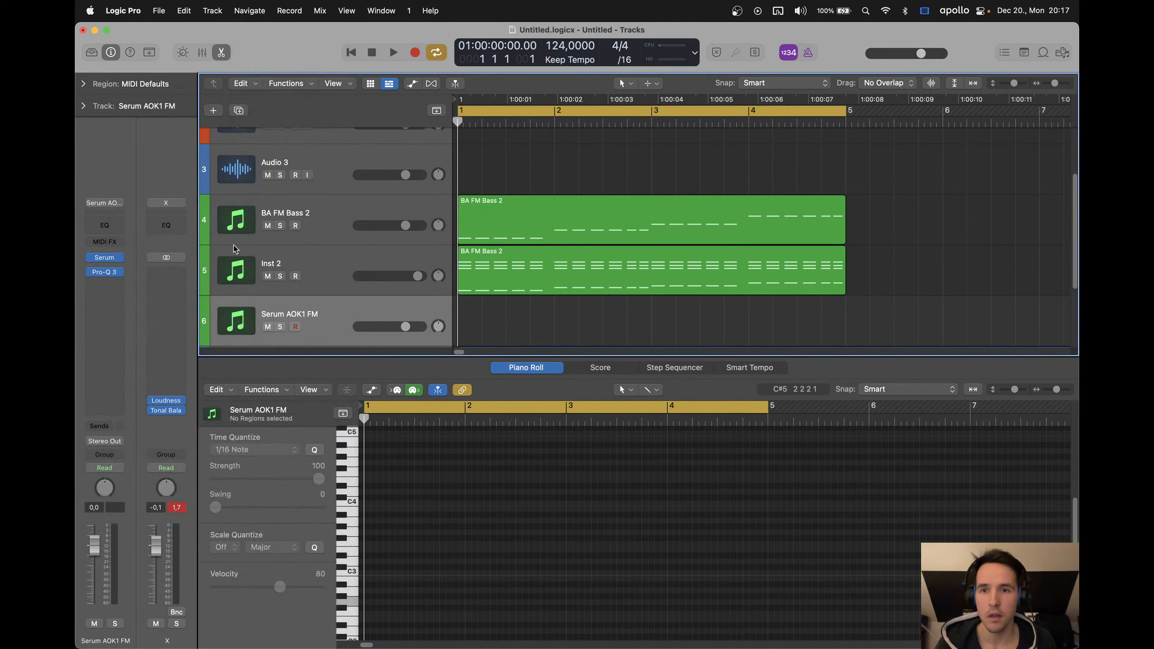
Open the Serum AOK1 FM patch and examine its envelopes, effects and modulation matrix
click(104, 258)
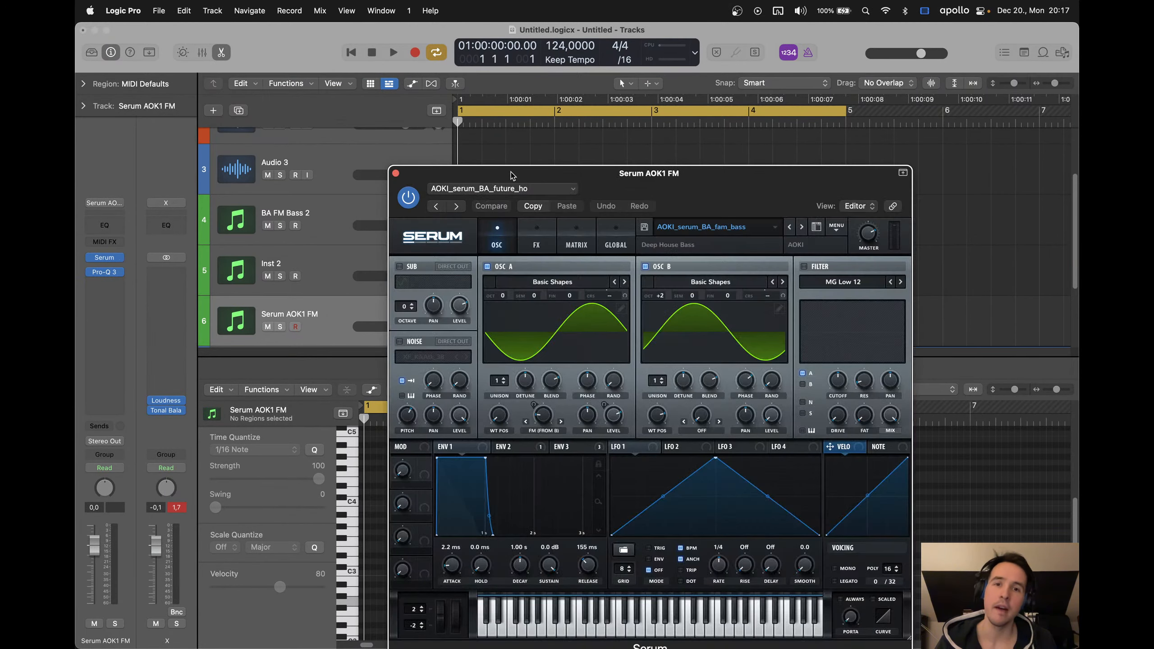
drag(512, 174, 504, 115)
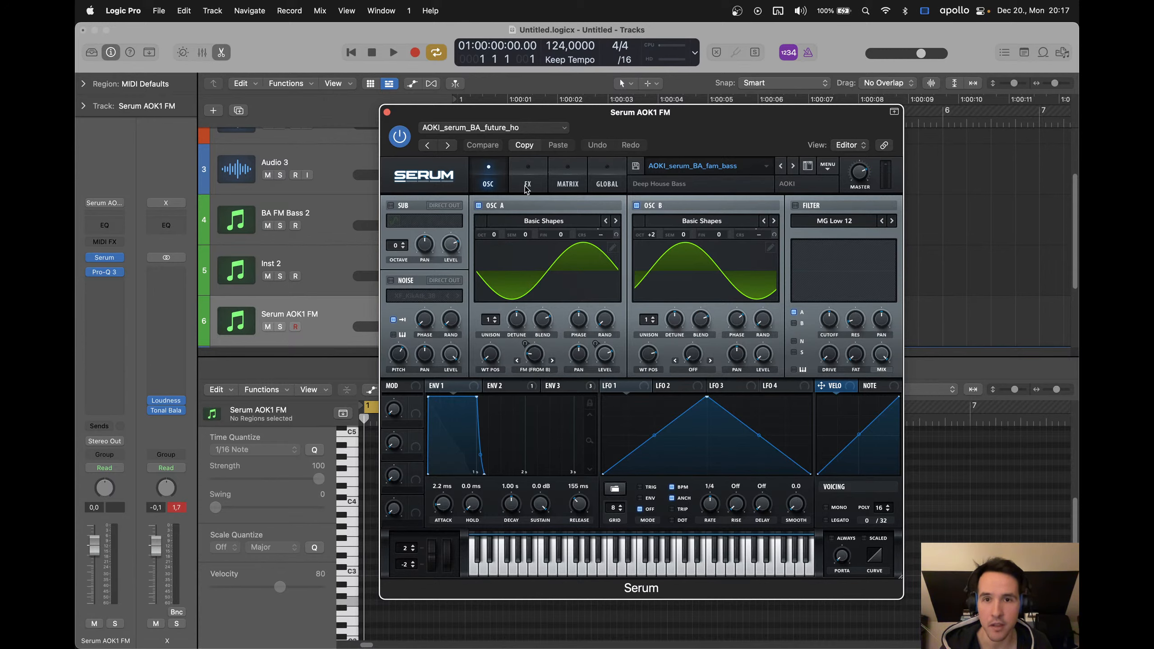
click(505, 386)
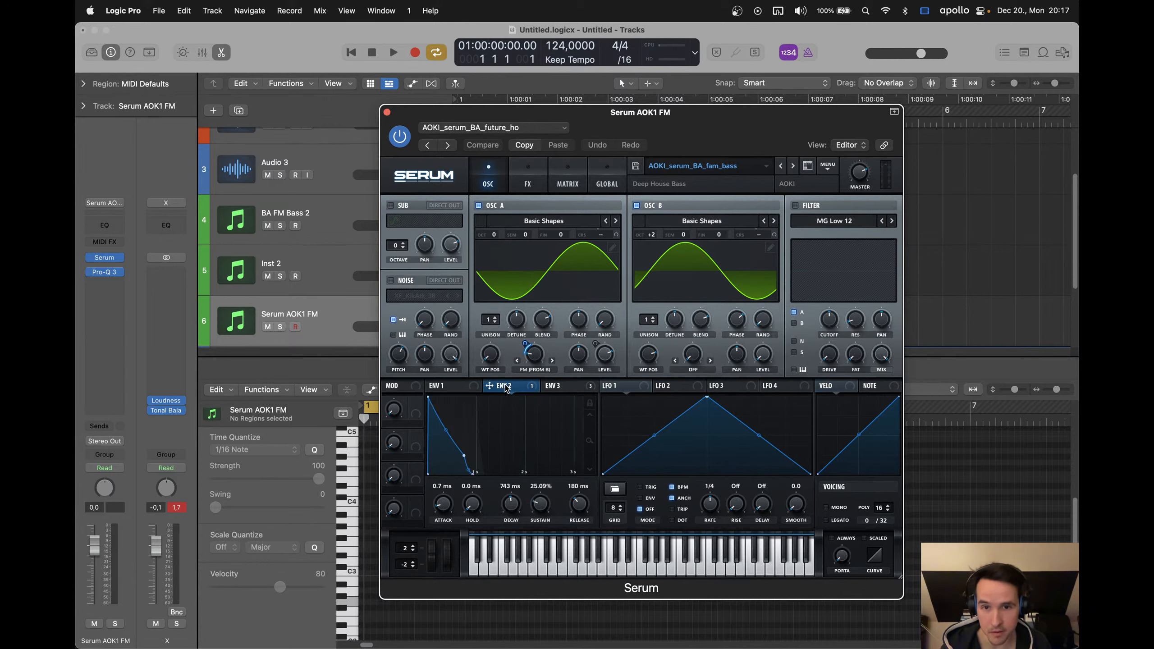
click(456, 390)
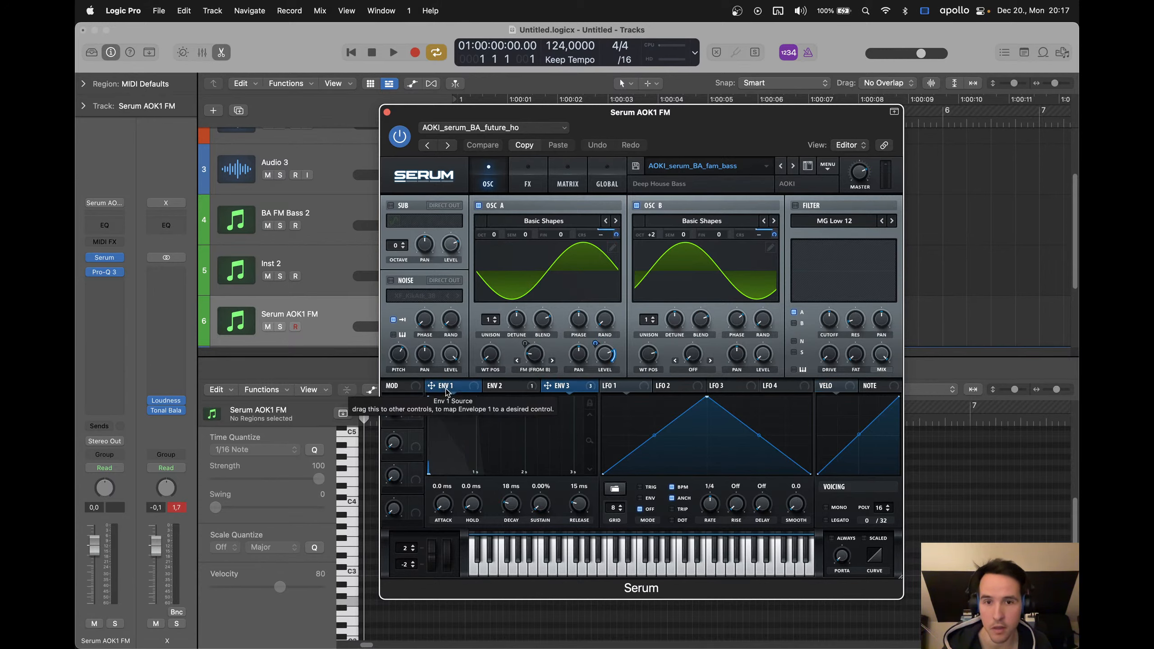
click(518, 184)
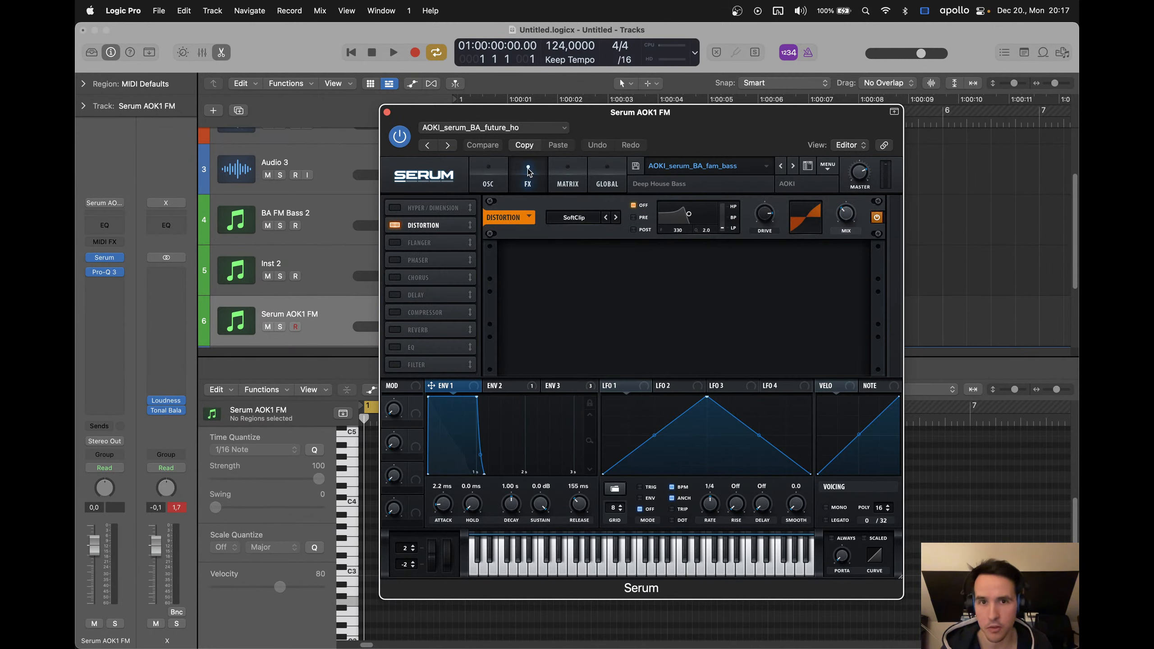
click(575, 183)
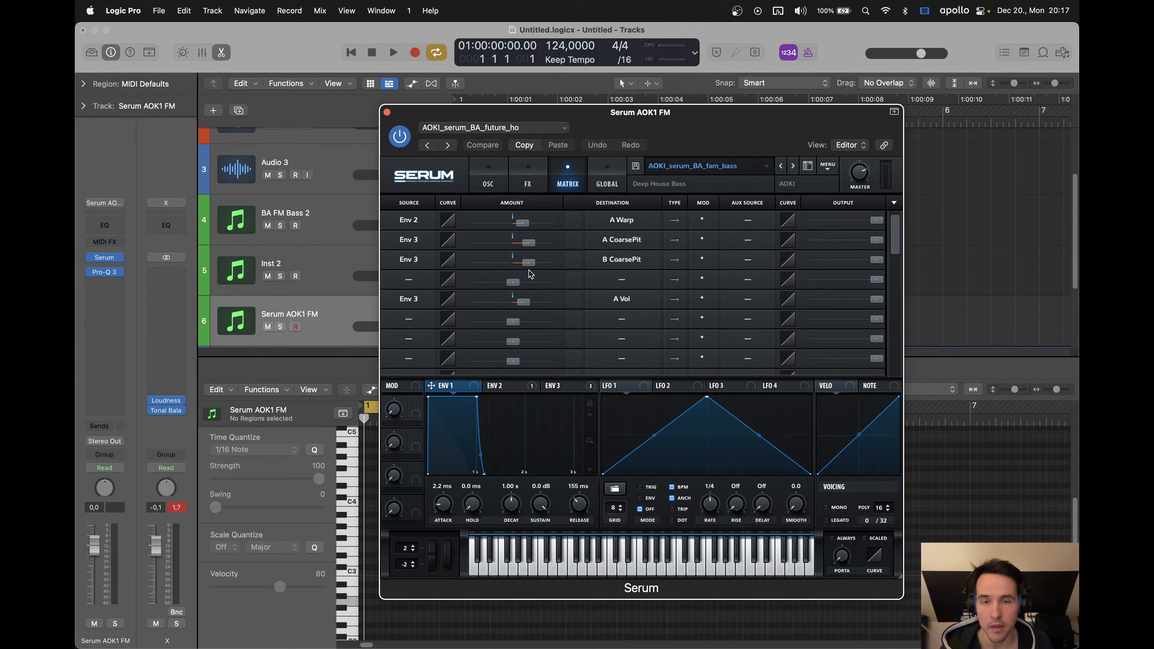
click(488, 186)
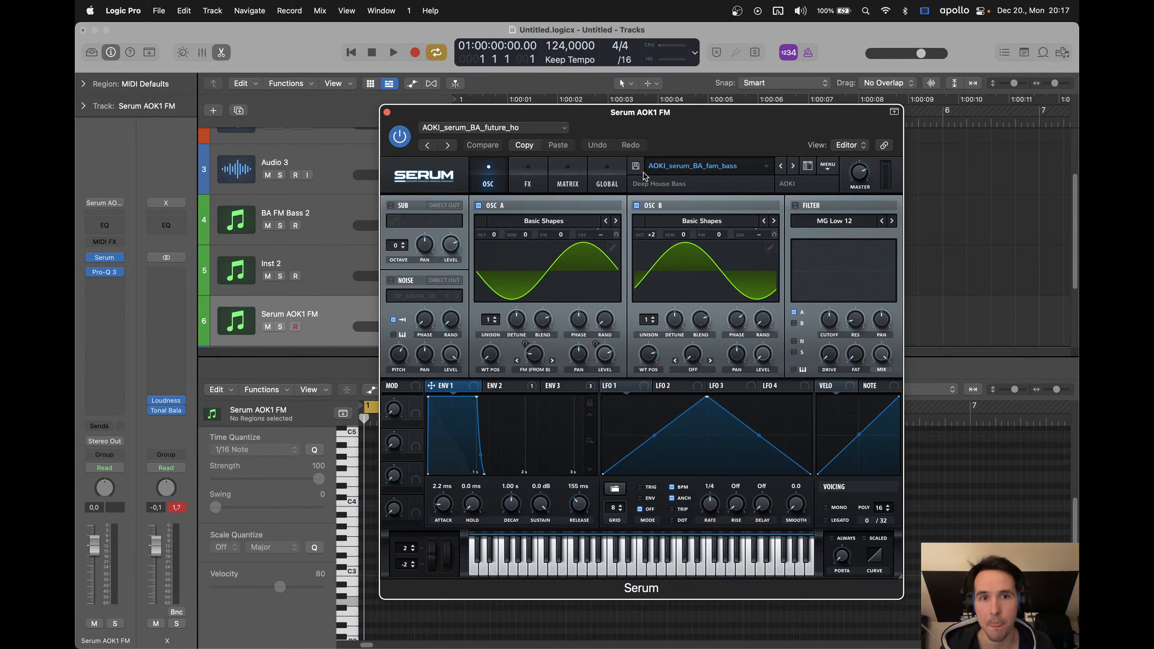
Audition the Serum AOK1 FM bass with a few test notes and delete its track
key(super+k)
key(g)
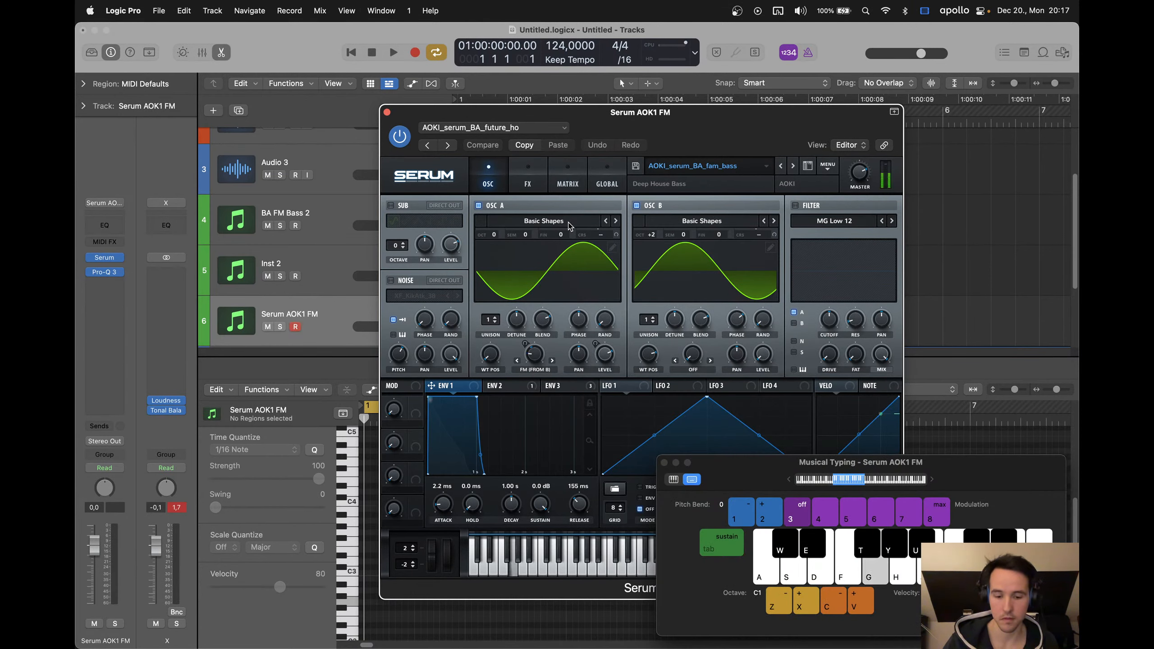
key(u)
key(k)
key(s)
key(e)
key(a)
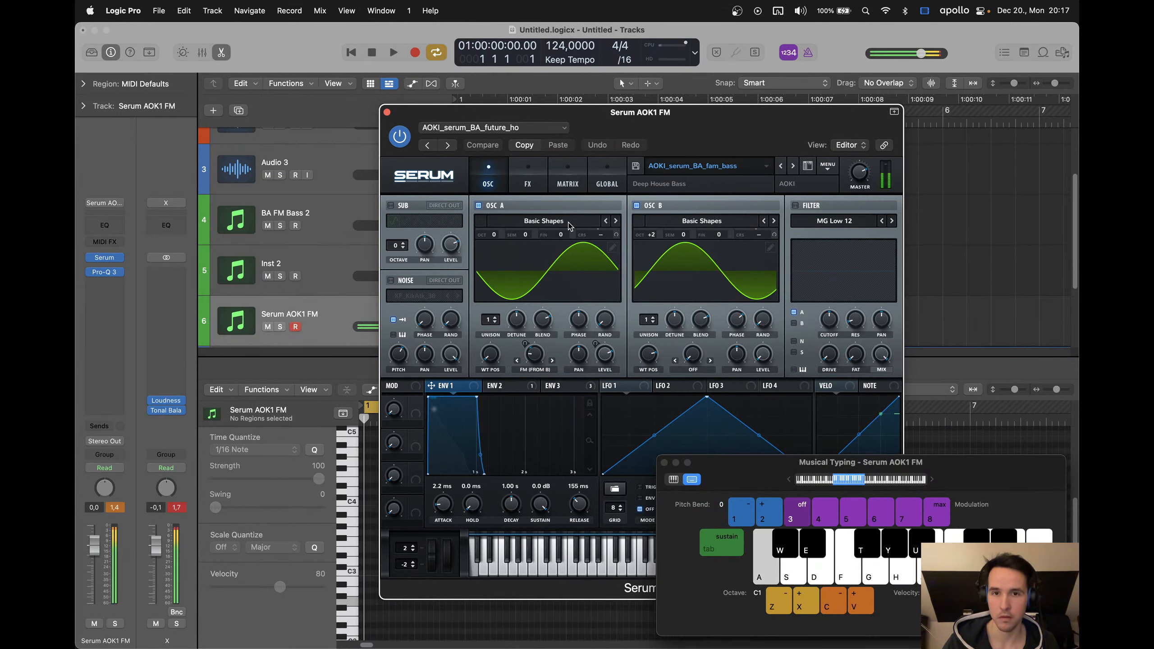
click(387, 112)
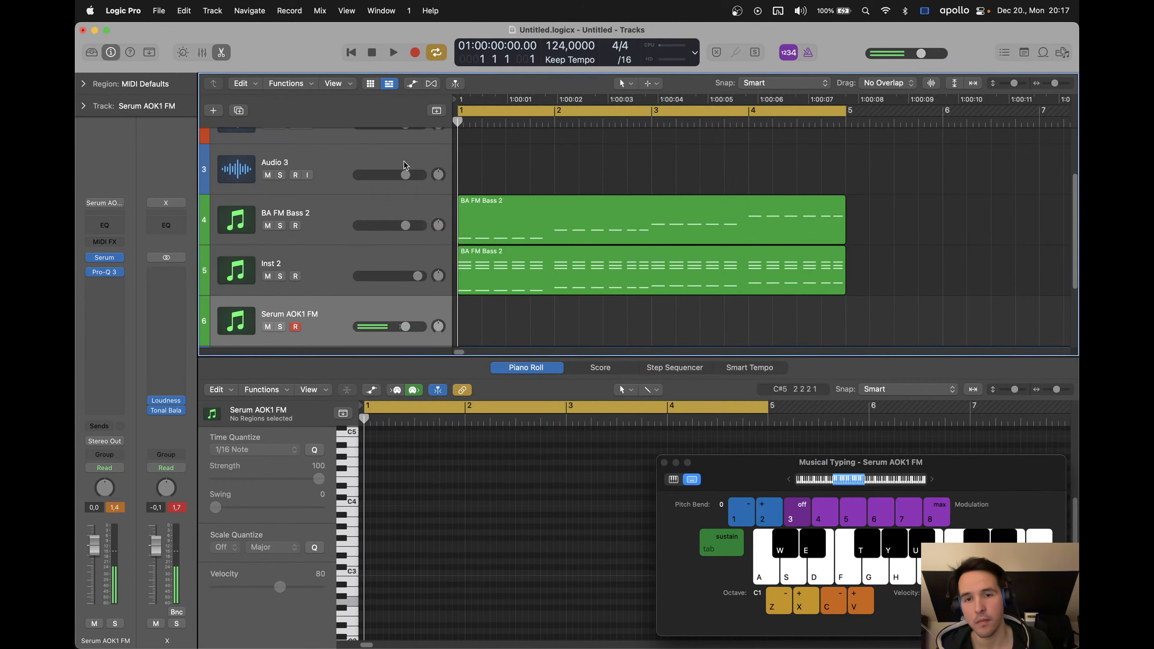
key(super+k)
key(e)
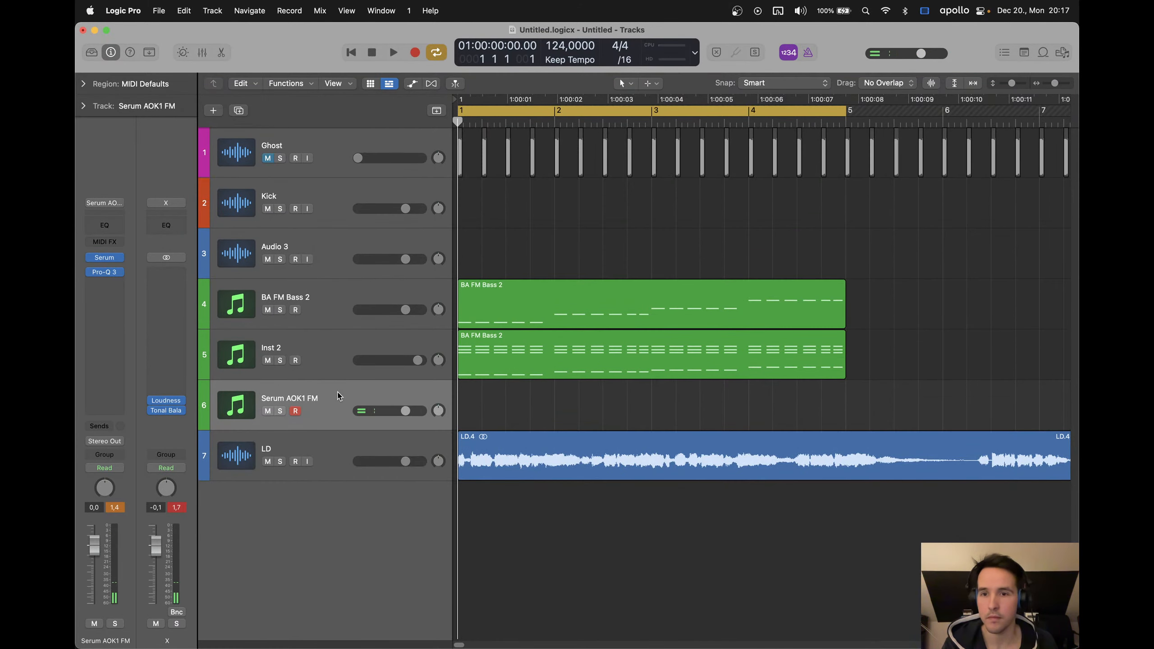
key(super+BackSpace)
Duplicate the Inst 2 track with its M1 instrument and copy the Inst 2 region onto the new Inst 3 track
click(332, 347)
click(642, 224)
key(super+d)
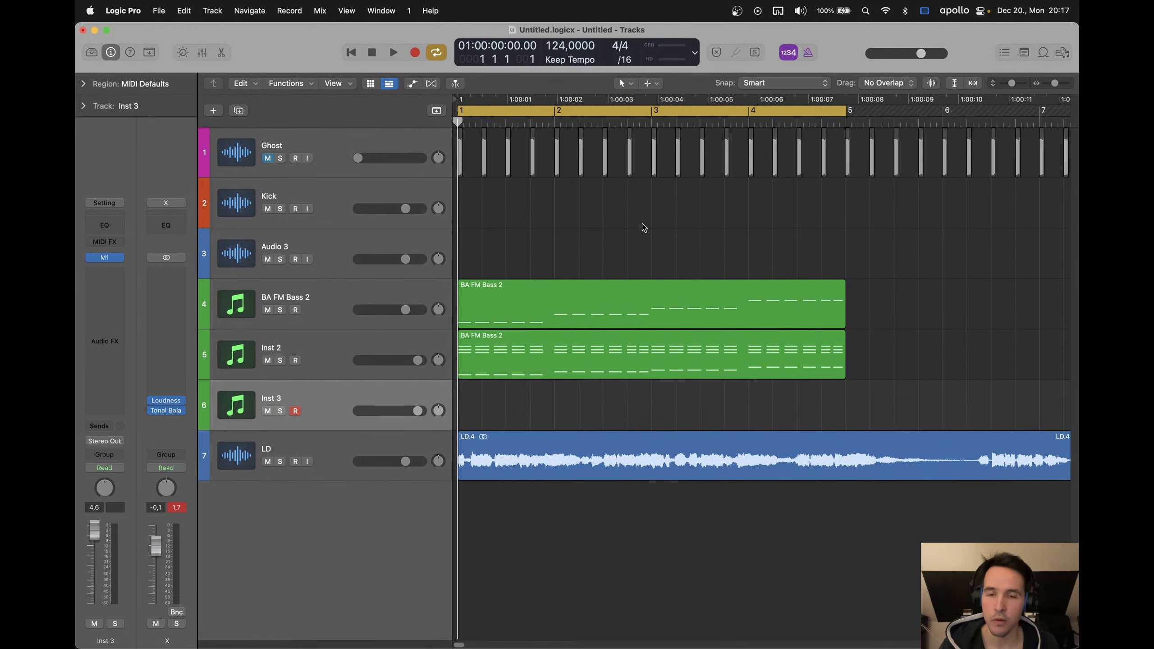
drag(475, 366, 478, 408)
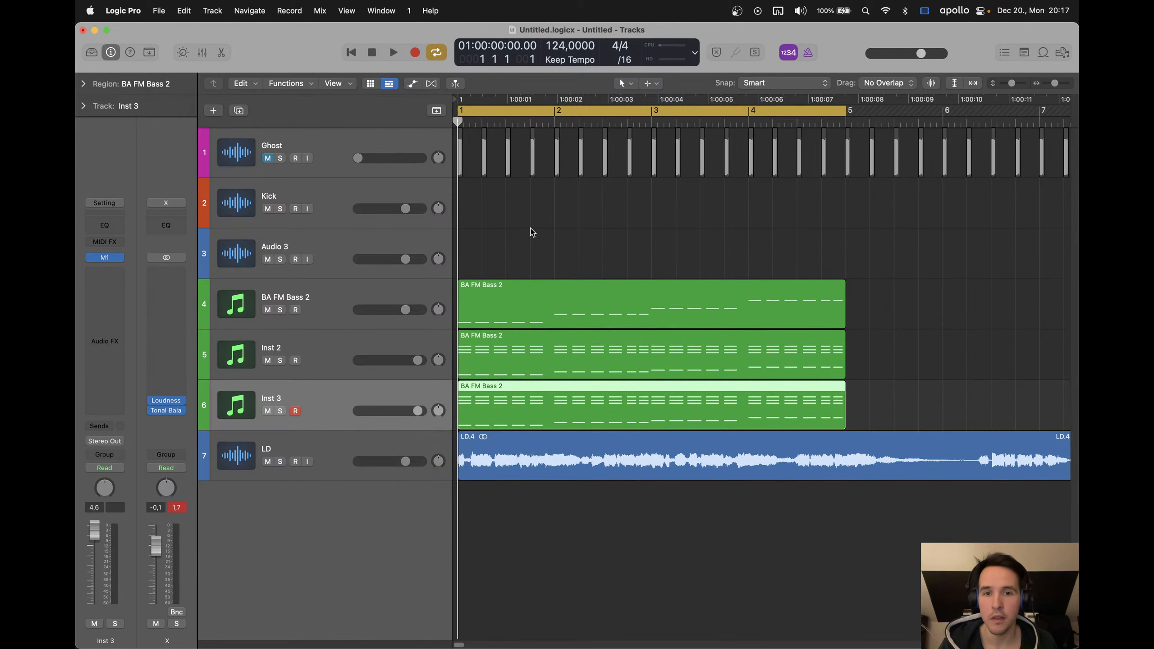
click(532, 233)
Delete all the upper chord notes from the Inst 2 region, keeping only its bass notes
click(502, 358)
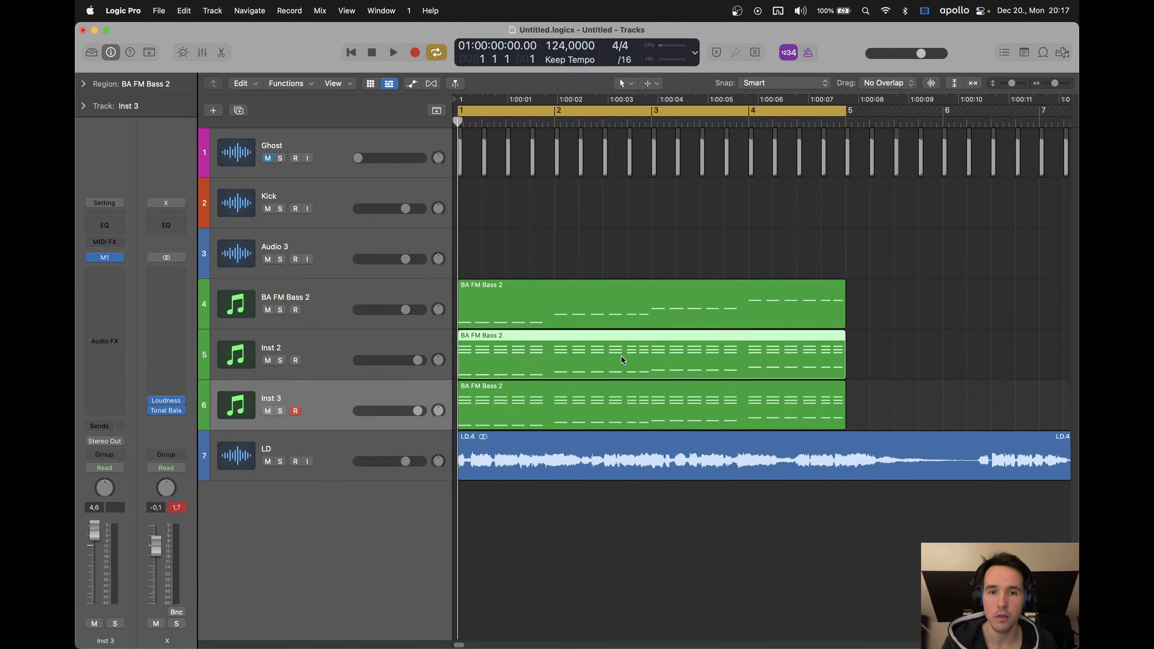
key(e)
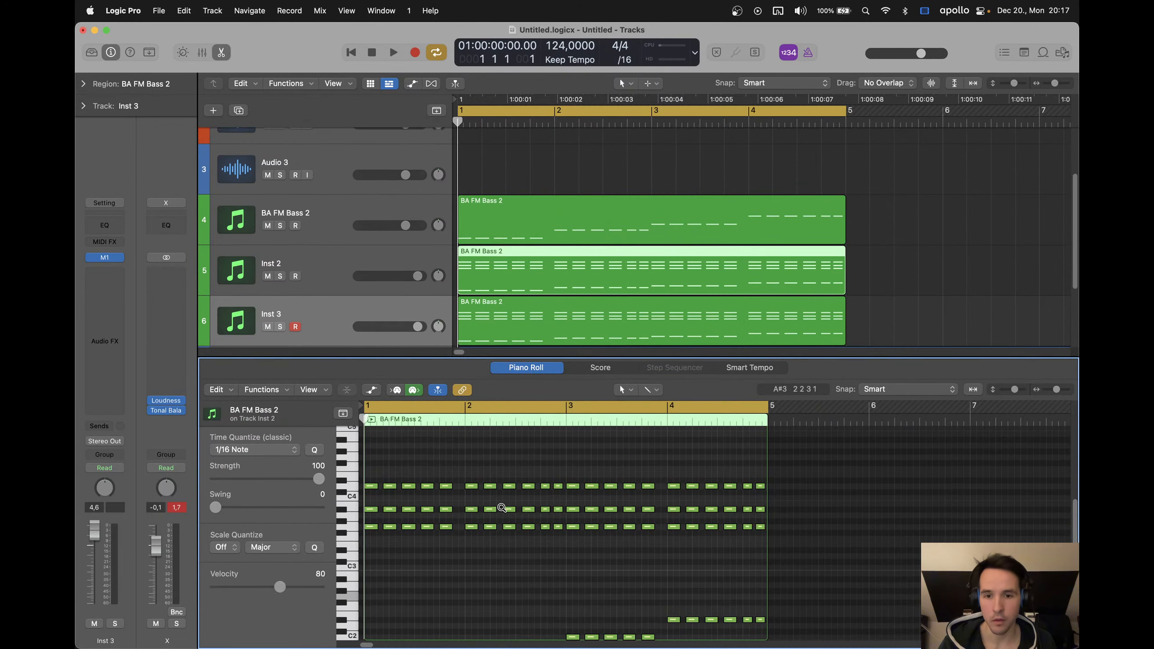
scroll(691, 449, up, 2)
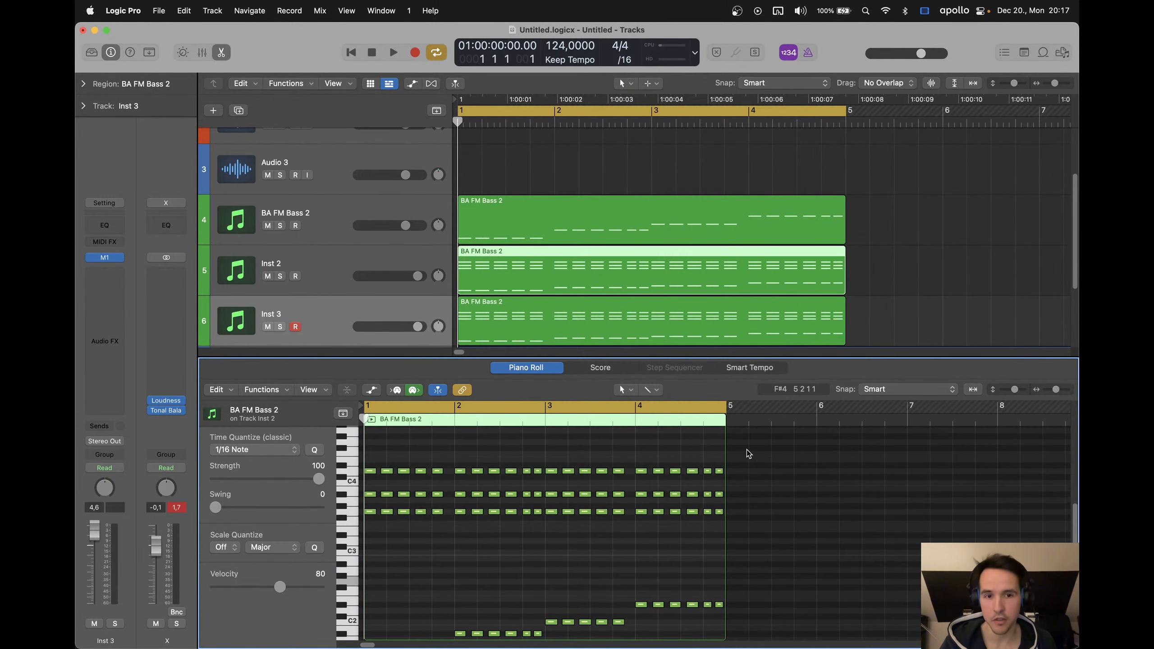
drag(750, 449, 371, 538)
key(BackSpace)
key(e)
Delete all the low bass notes from the Inst 3 region, keeping only the chords
click(541, 377)
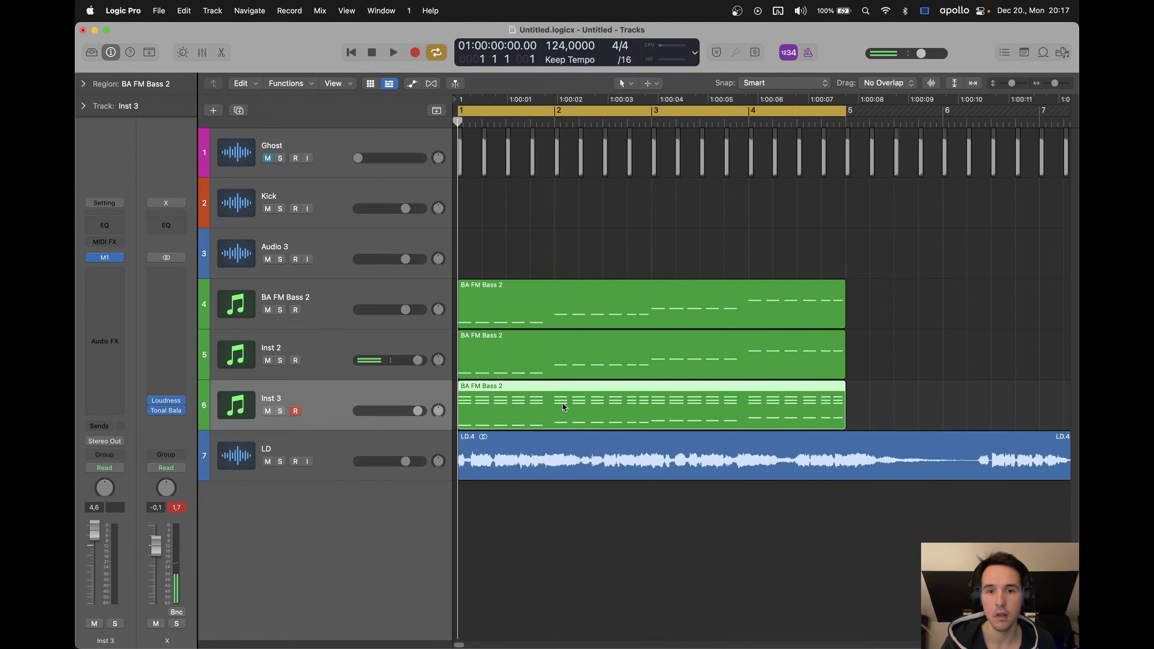
key(e)
scroll(575, 436, down, 4)
drag(766, 530, 359, 636)
key(BackSpace)
scroll(427, 533, up, 4)
Transpose all D4 notes in the Inst 3 chords down one octave to D3
click(352, 458)
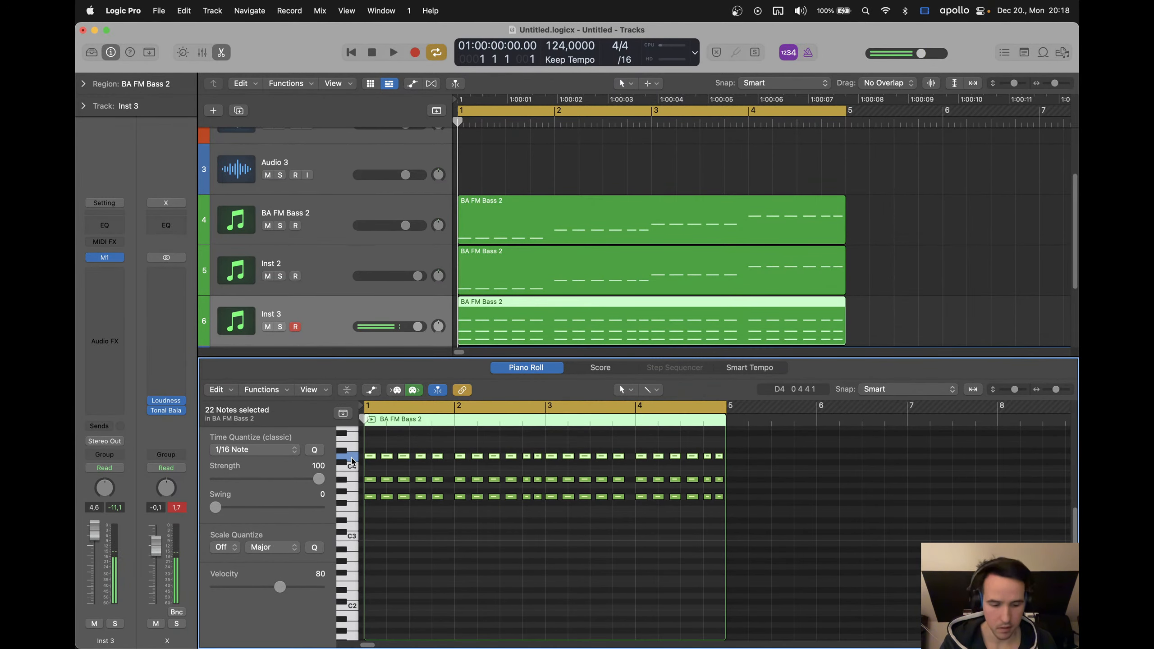
key(alt+shift+Down)
key(e)
Play the four-bar loop to hear the revoiced Inst 3 chords with the bass parts and vocals
key(space)
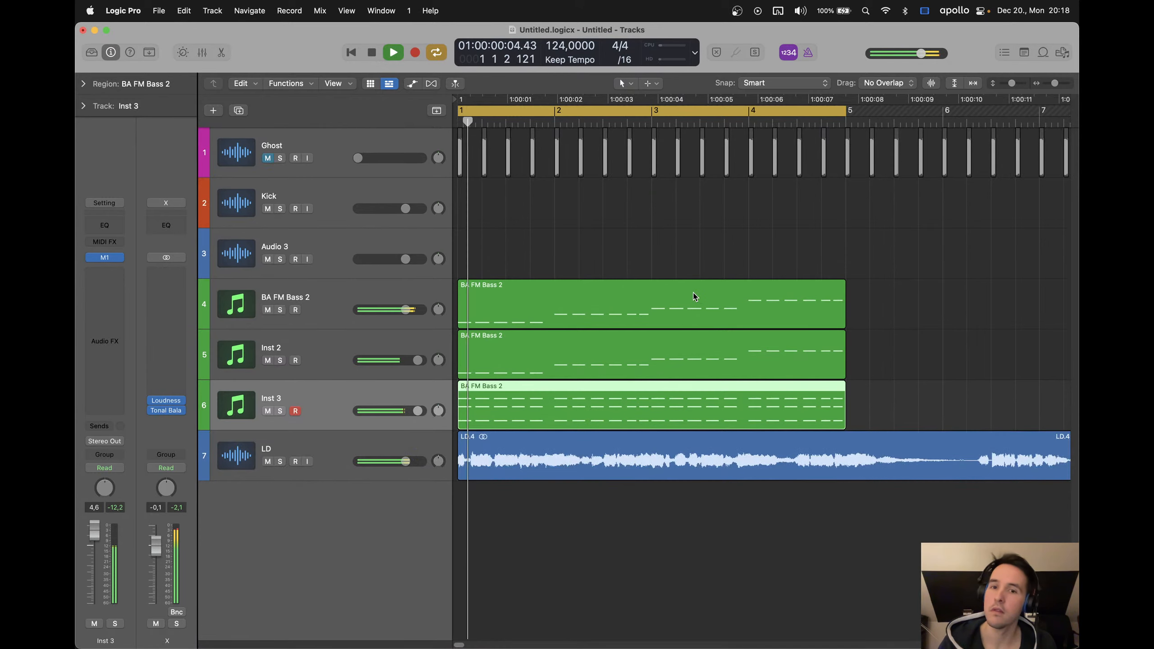
click(493, 255)
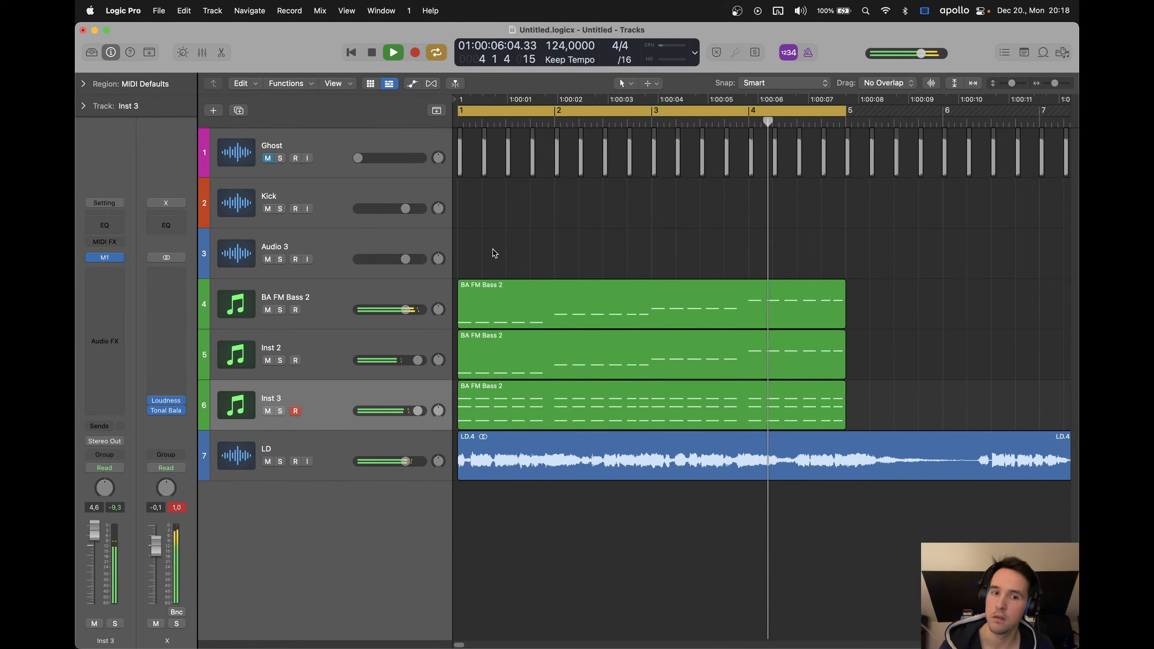
key(space)
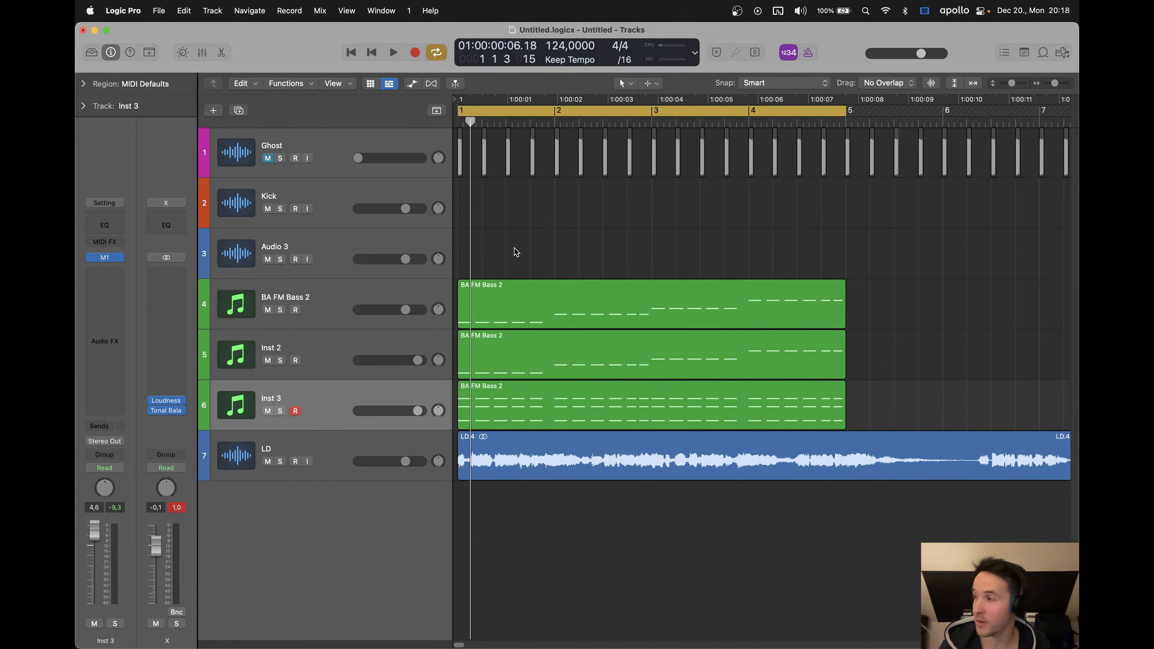
scroll(521, 249, down, 3)
scroll(522, 251, right, 1)
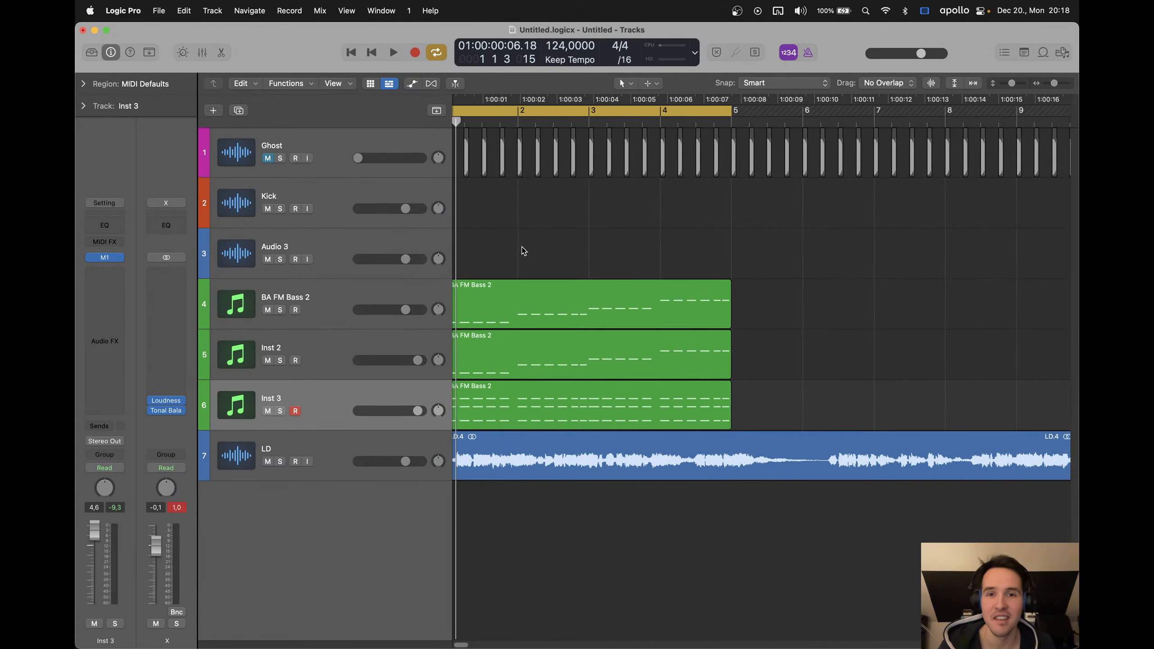
scroll(539, 246, left, 1)
scroll(539, 247, up, 2)
key(space)
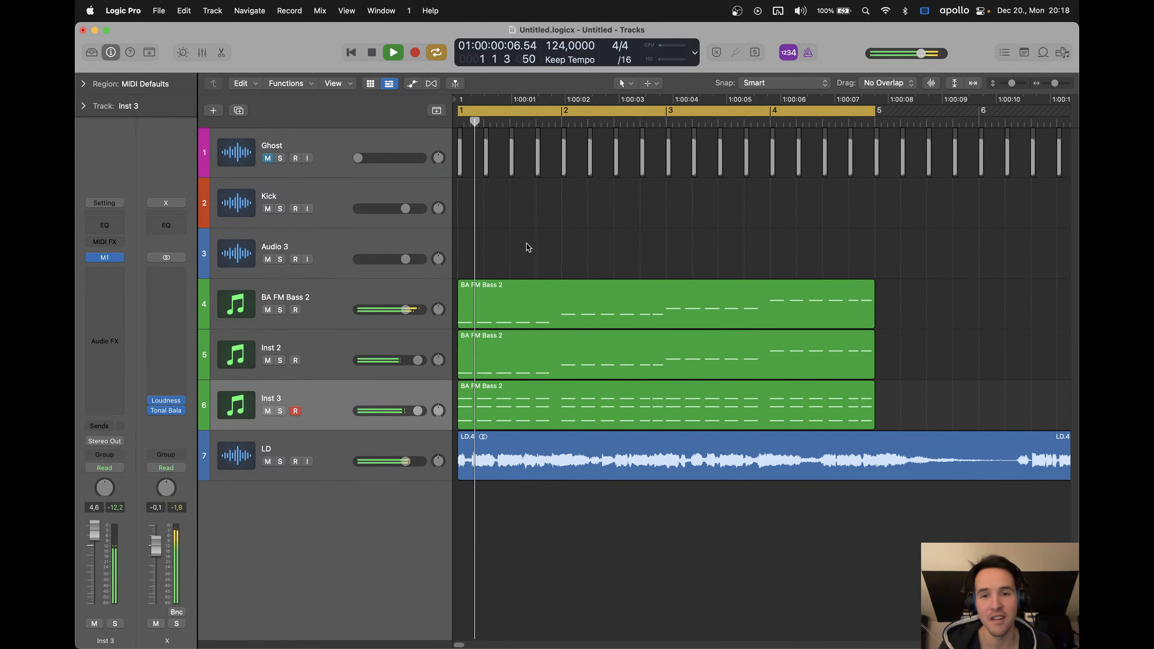
scroll(516, 245, down, 1)
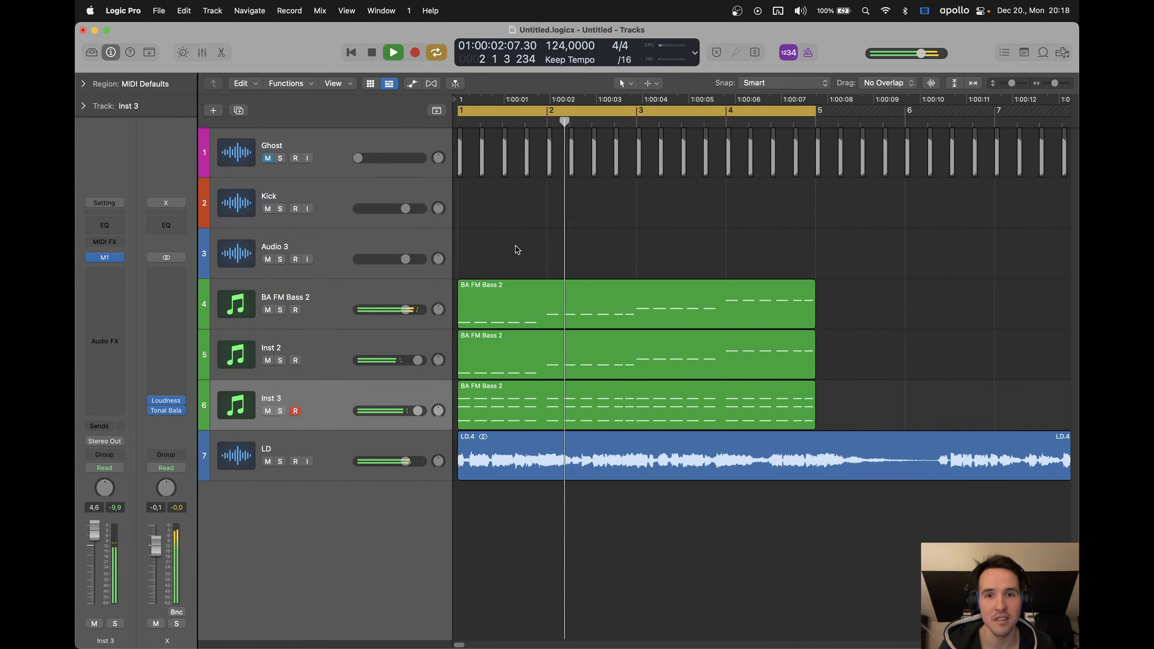
scroll(507, 247, up, 2)
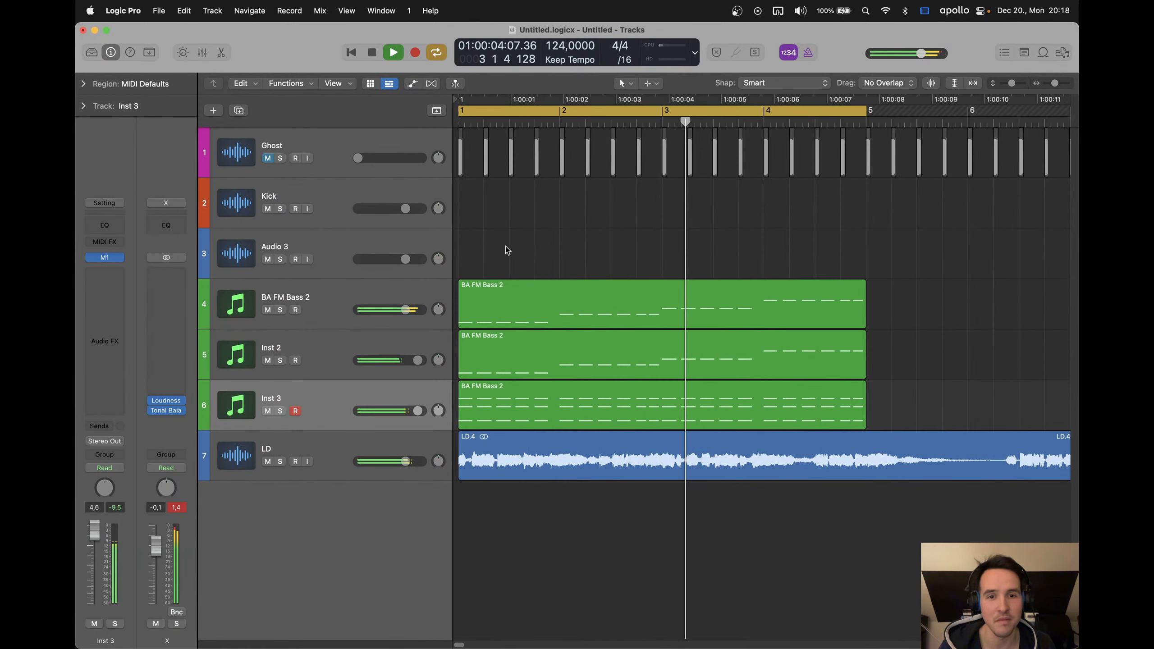
key(space)
Open the Inst 3 chord region in the Piano Roll to examine the chord voicing
click(509, 419)
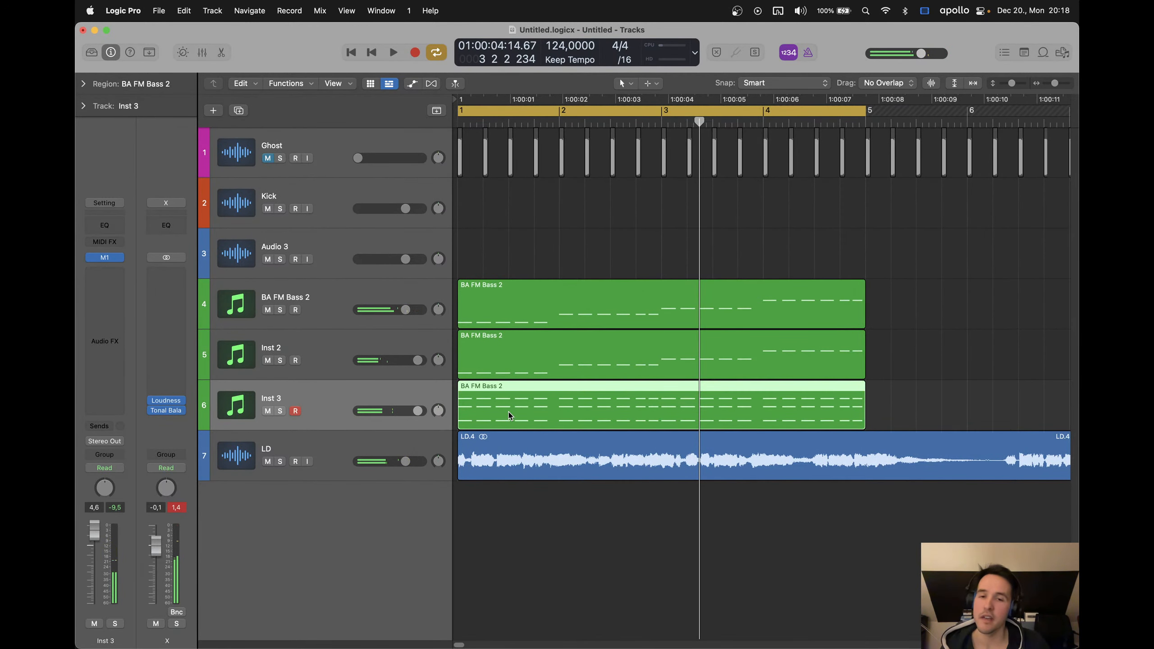
double_click(521, 408)
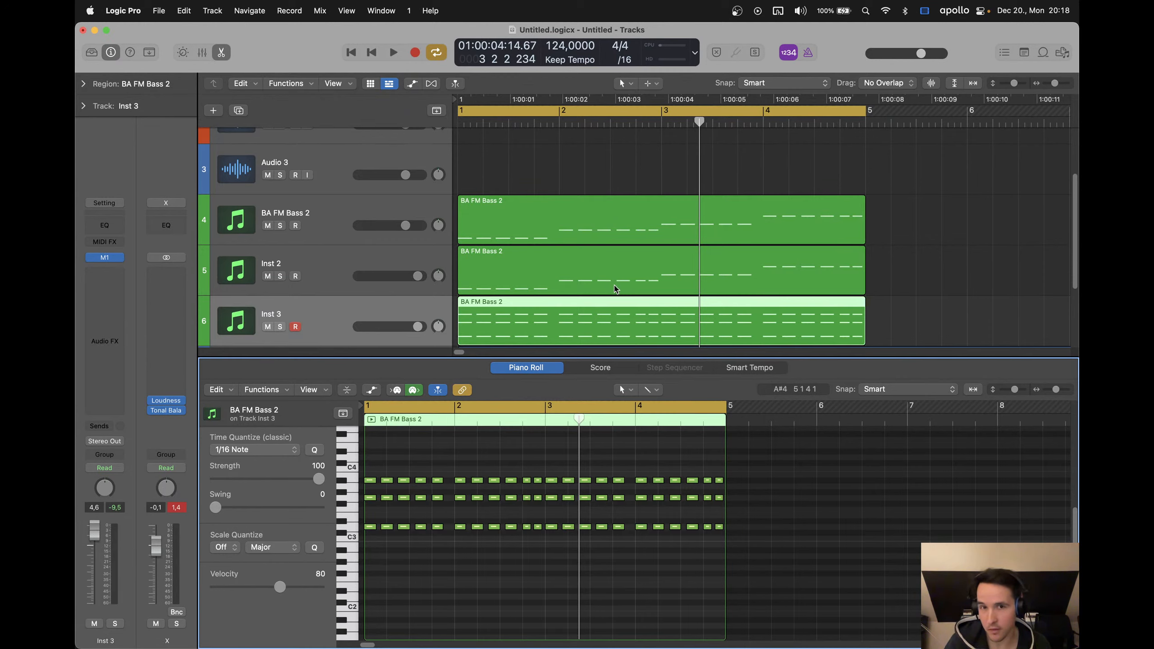
scroll(597, 281, down, 2)
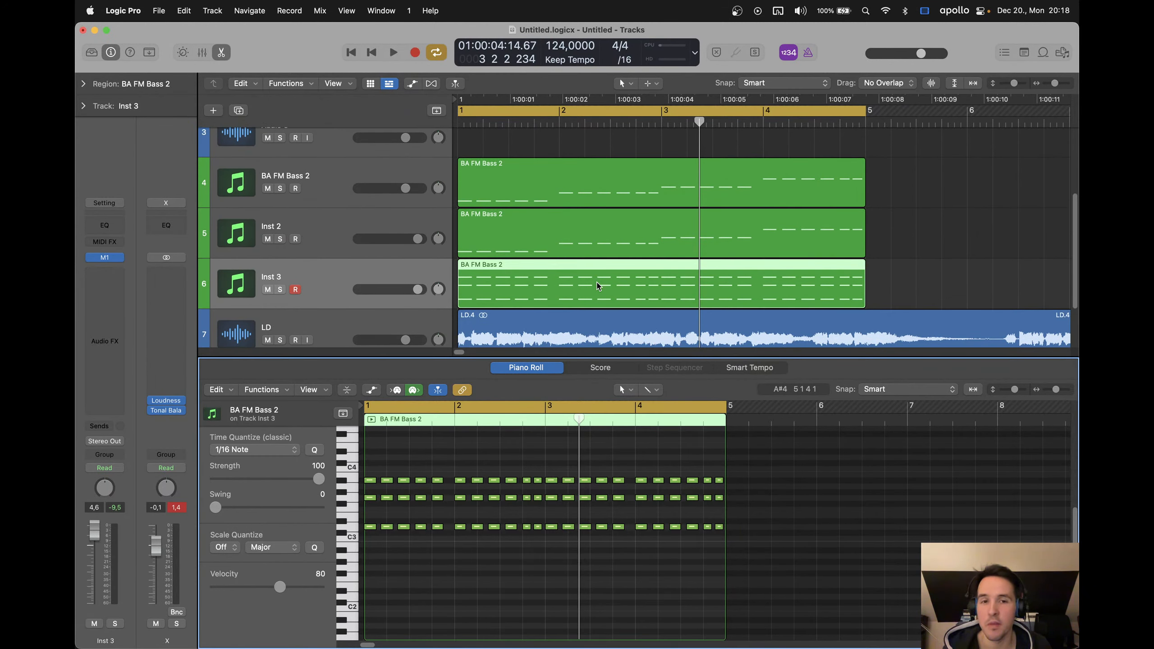
scroll(596, 285, up, 2)
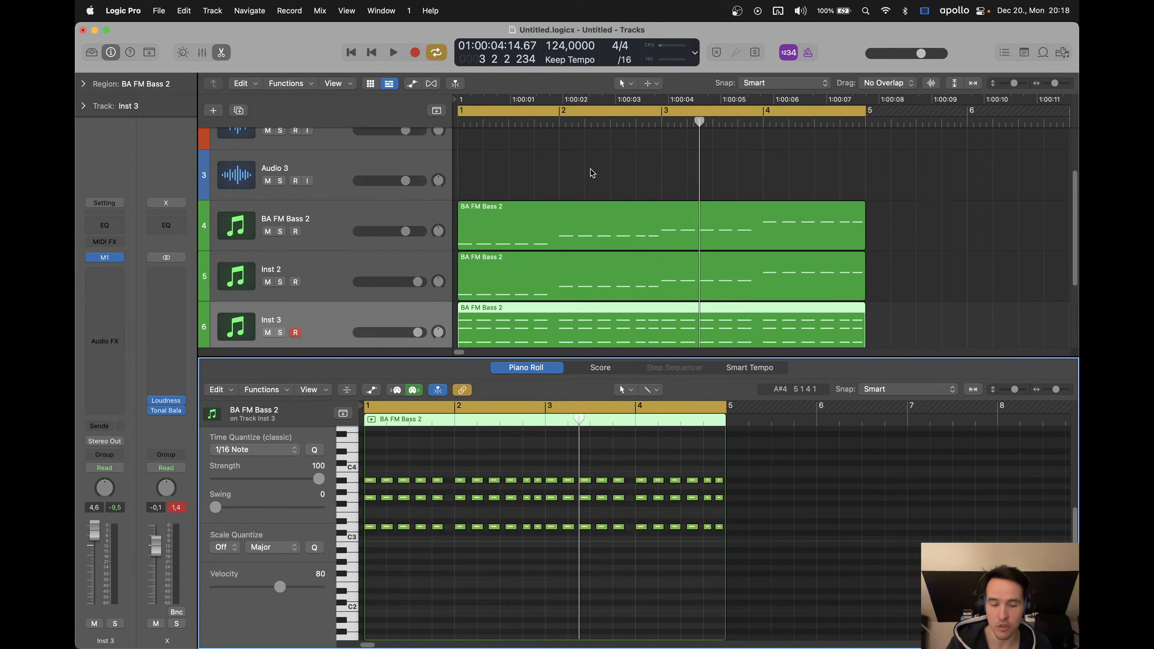
Transpose the lowest Inst 3 chord notes in bar 2 up three semitones from D3 to F3
key(e)
click(569, 251)
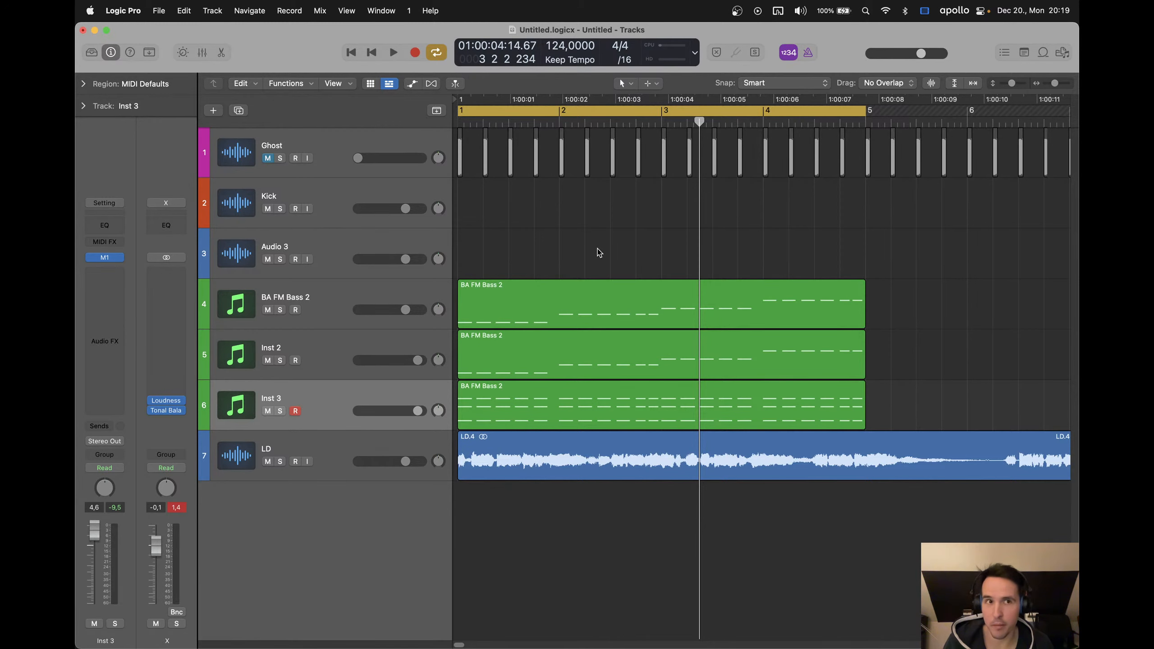
double_click(579, 399)
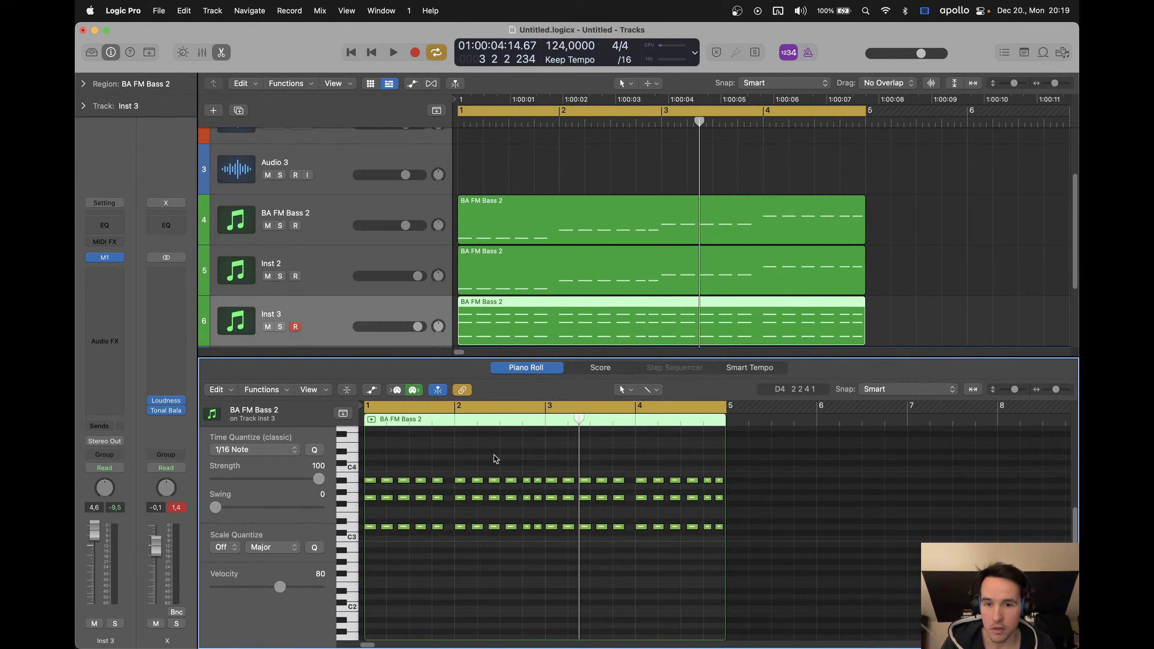
key(super+Right)
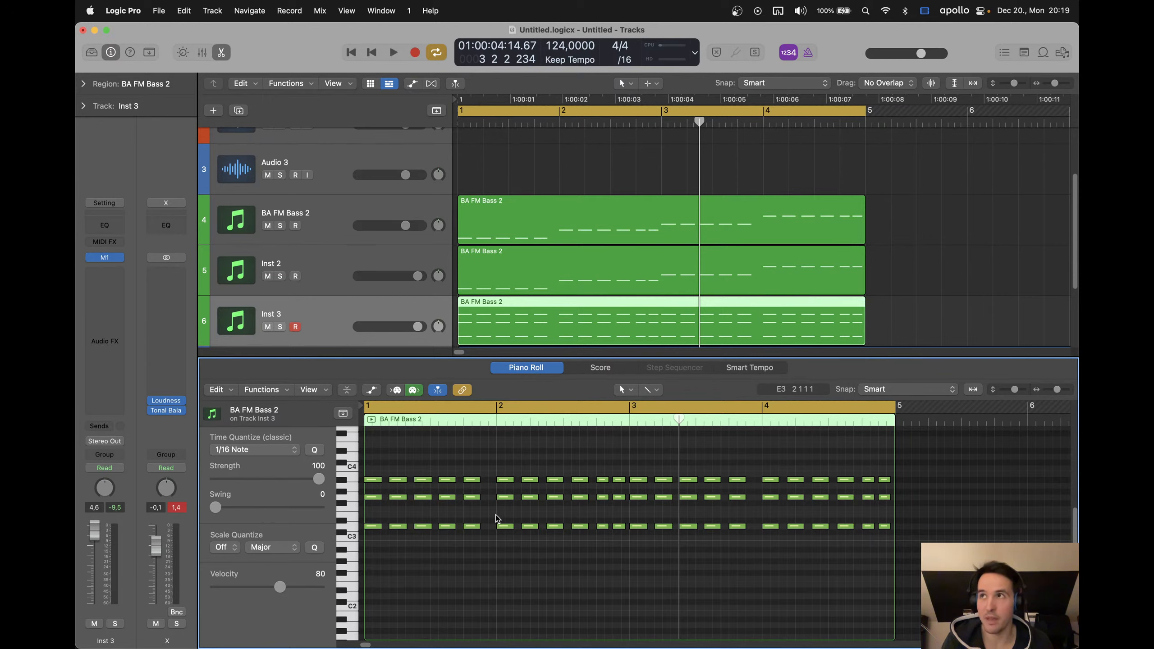
drag(501, 512, 593, 539)
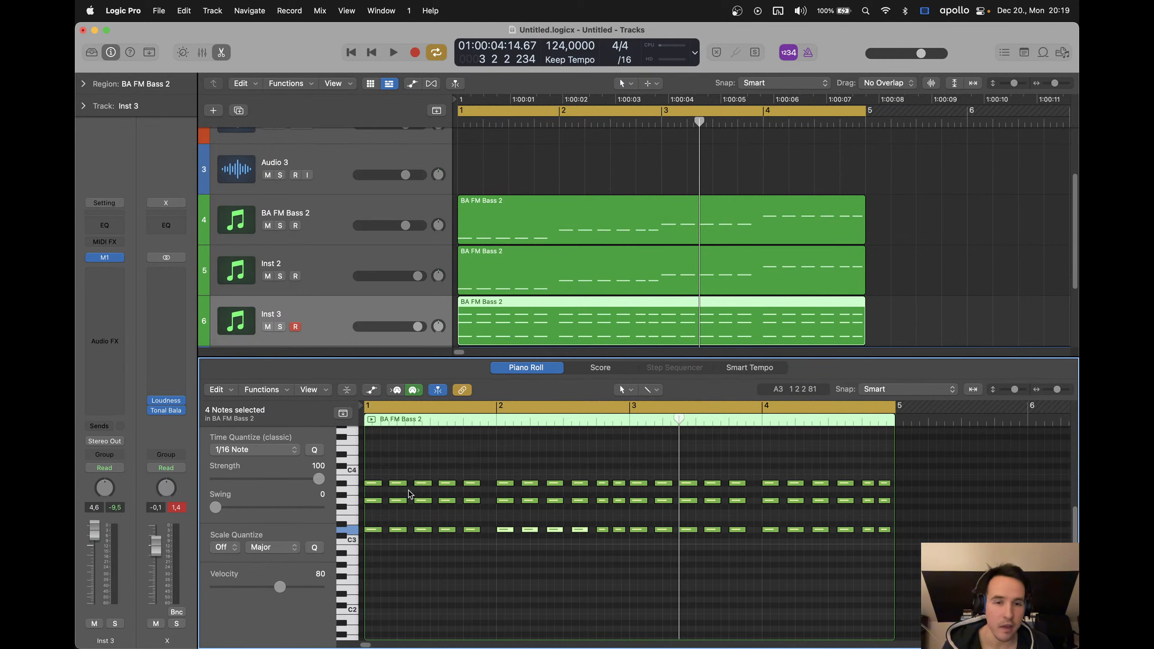
drag(496, 515, 620, 540)
key(alt+Up)
key(alt+Up)
key(alt+Up)
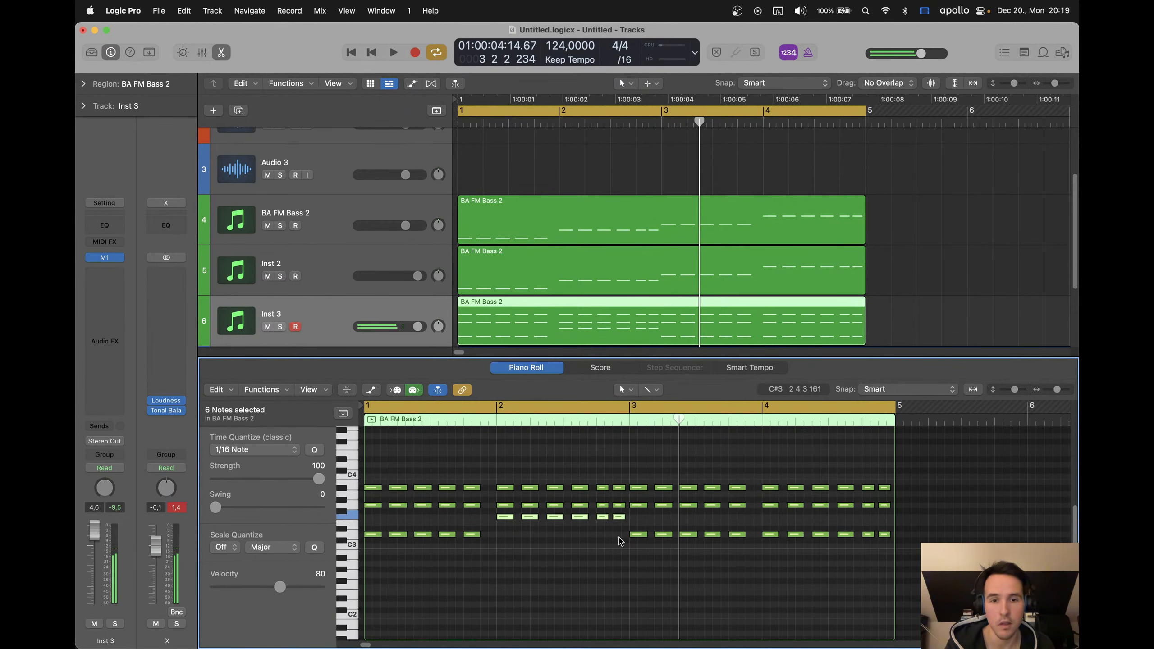
Raise the lowest Inst 3 chord notes by one semitone to D#3 in bar 3 and by three semitones to F3 in bar 4
drag(624, 528, 766, 538)
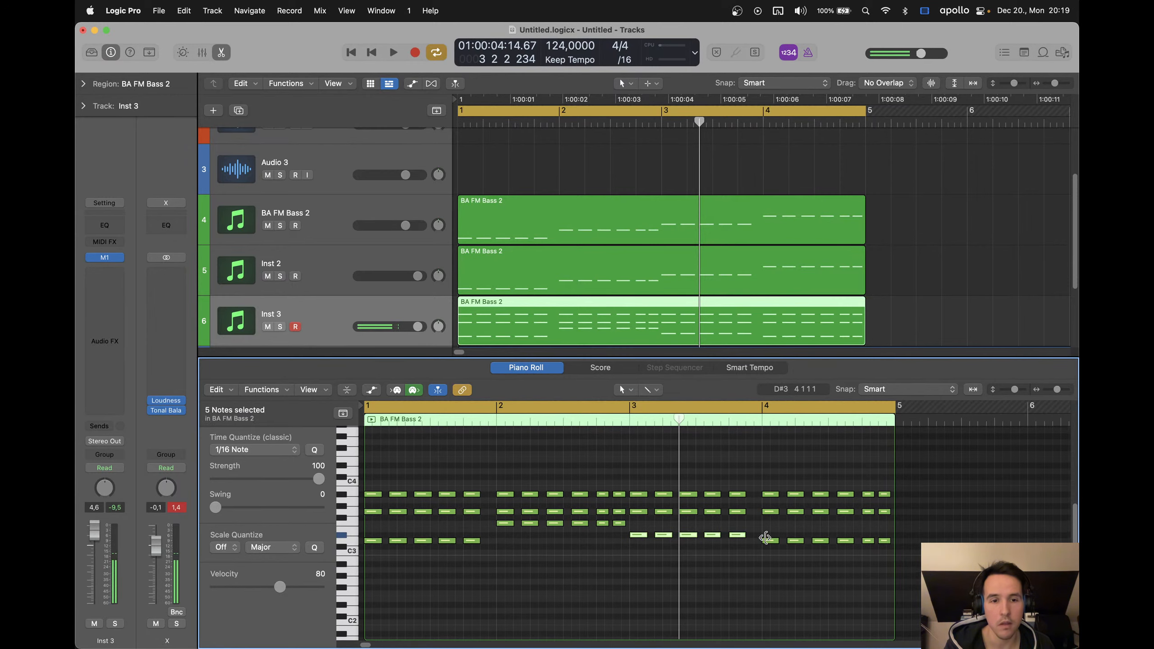
click(765, 538)
key(alt+Up)
key(alt+Up)
key(alt+Up)
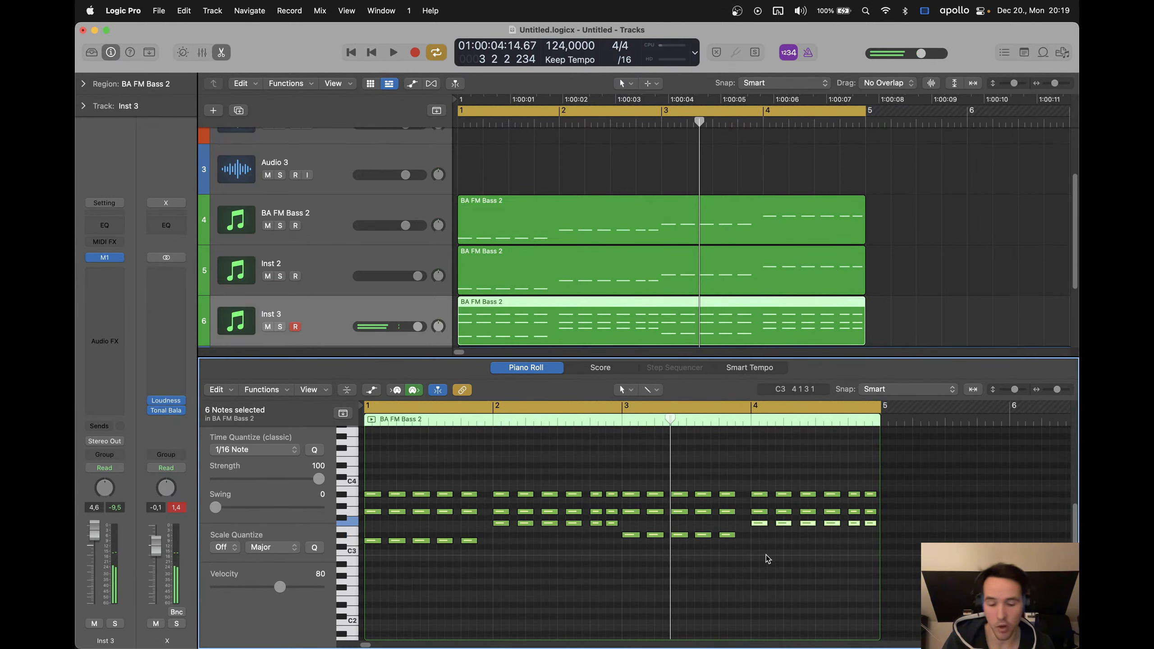
Play the loop to hear the new Inst 3 chord progression and reset the peak level readings
key(space)
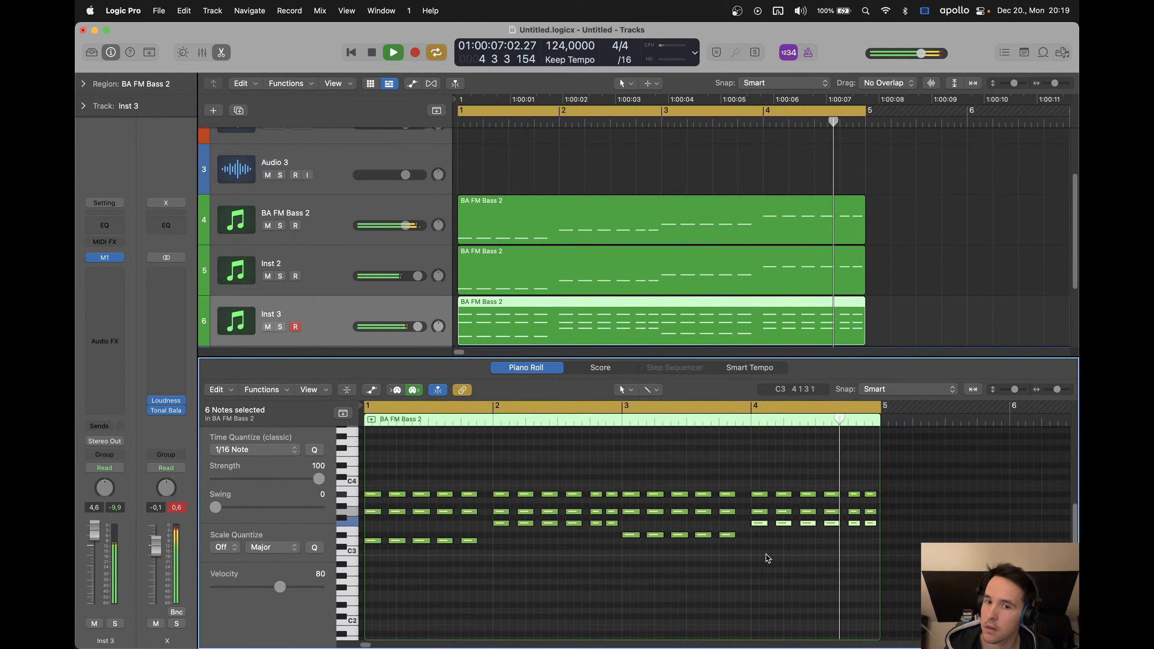
key(space)
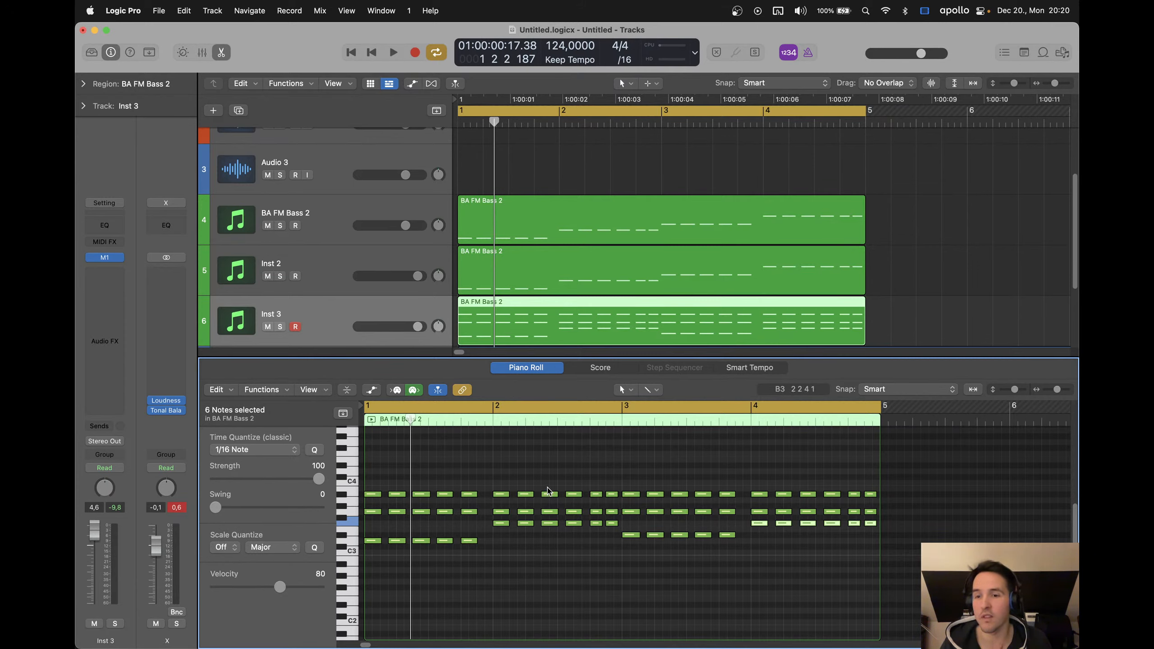
click(545, 468)
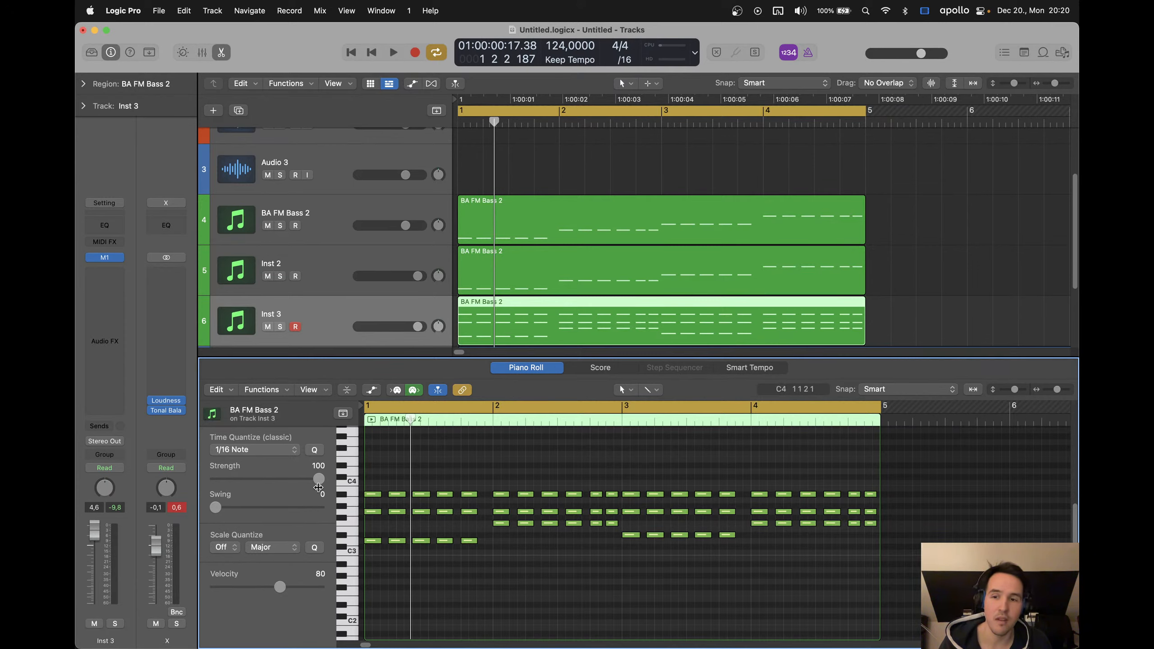
click(174, 509)
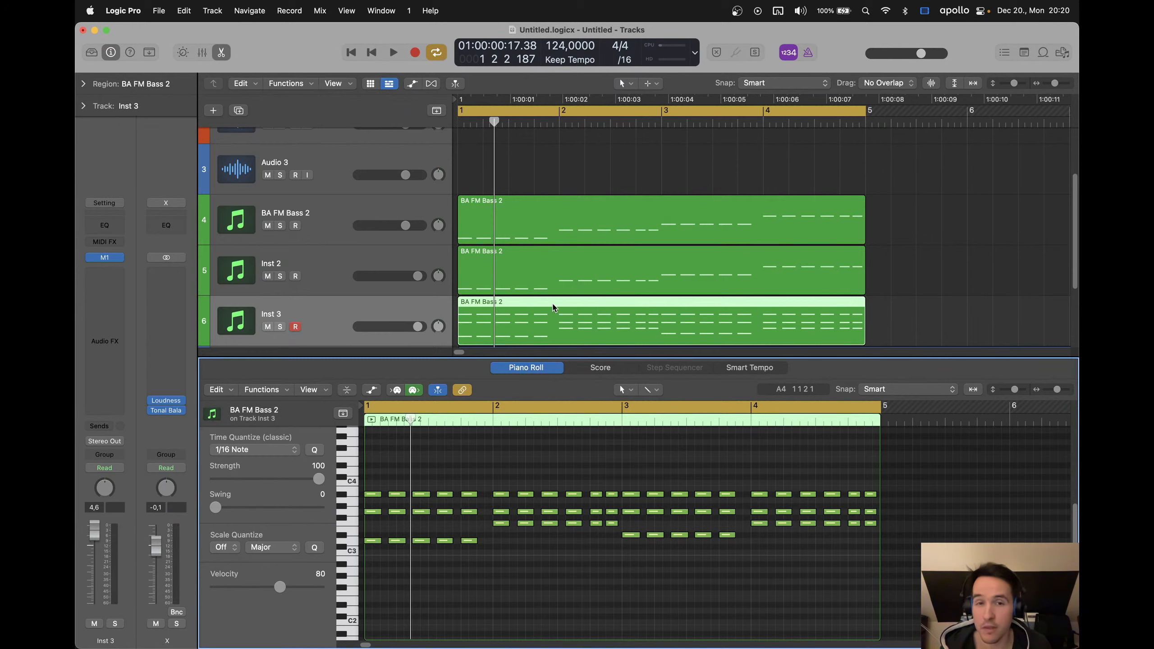
scroll(661, 315, down, 2)
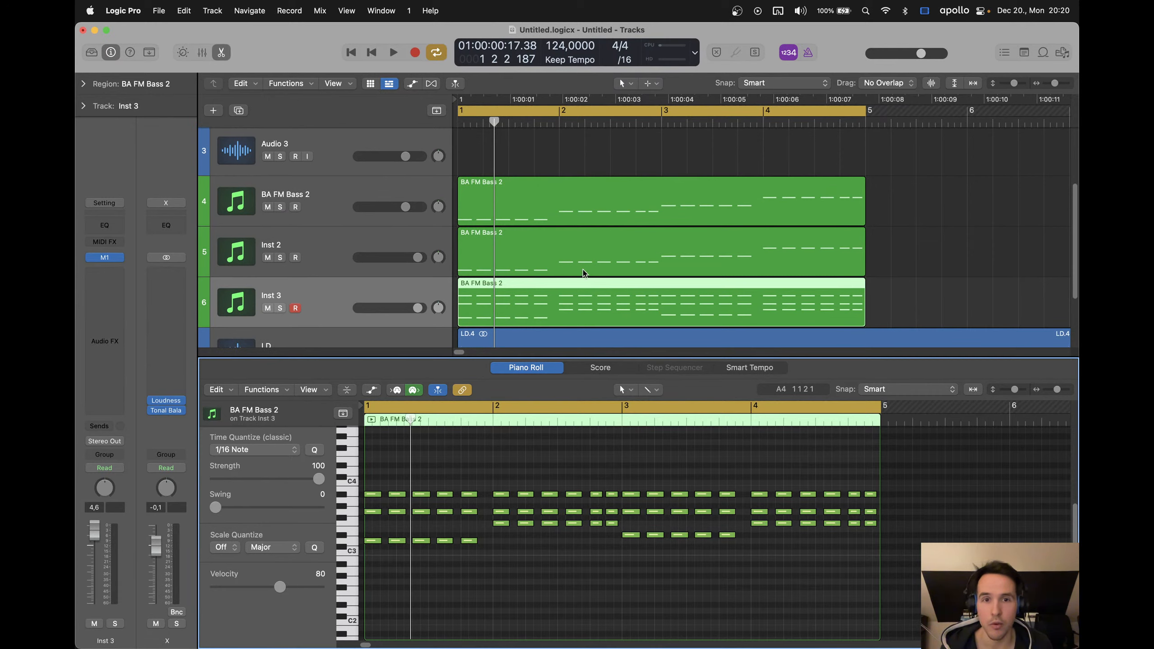
click(902, 198)
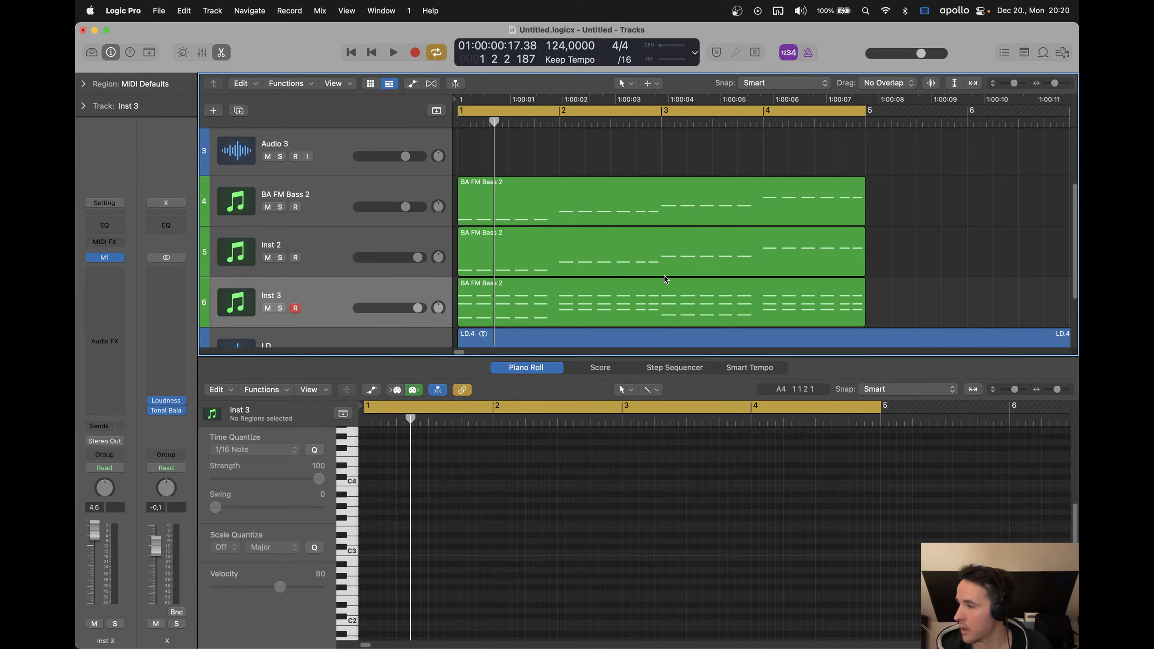
View the Mac's system overview with its chip and memory specifications, then close it
click(91, 10)
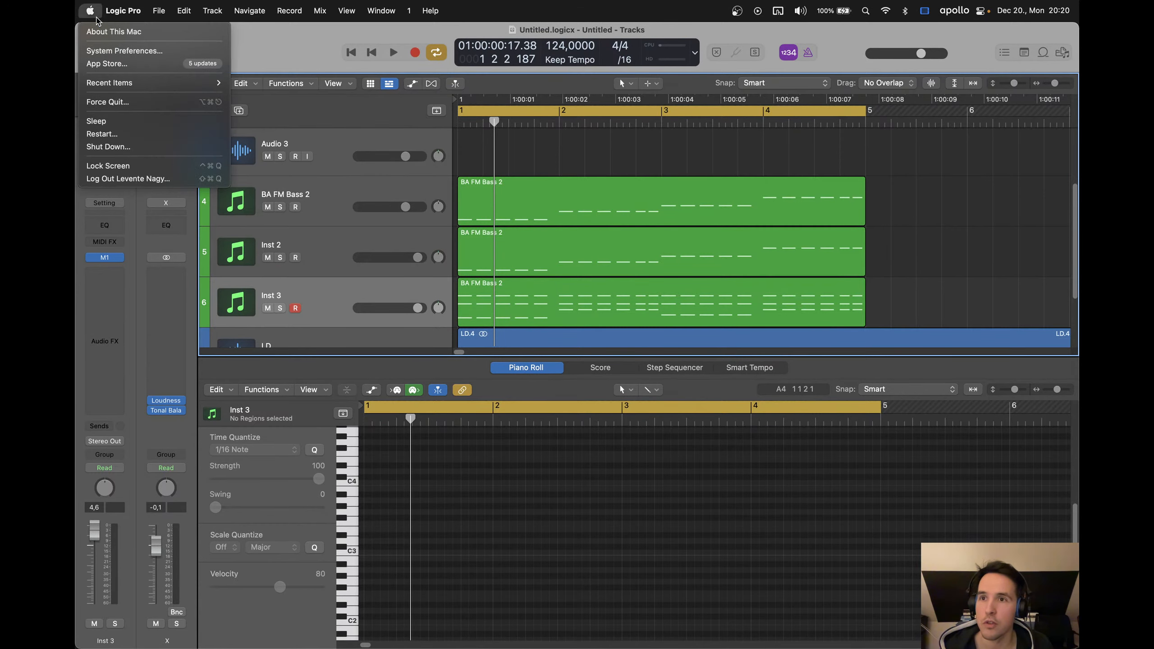
click(193, 104)
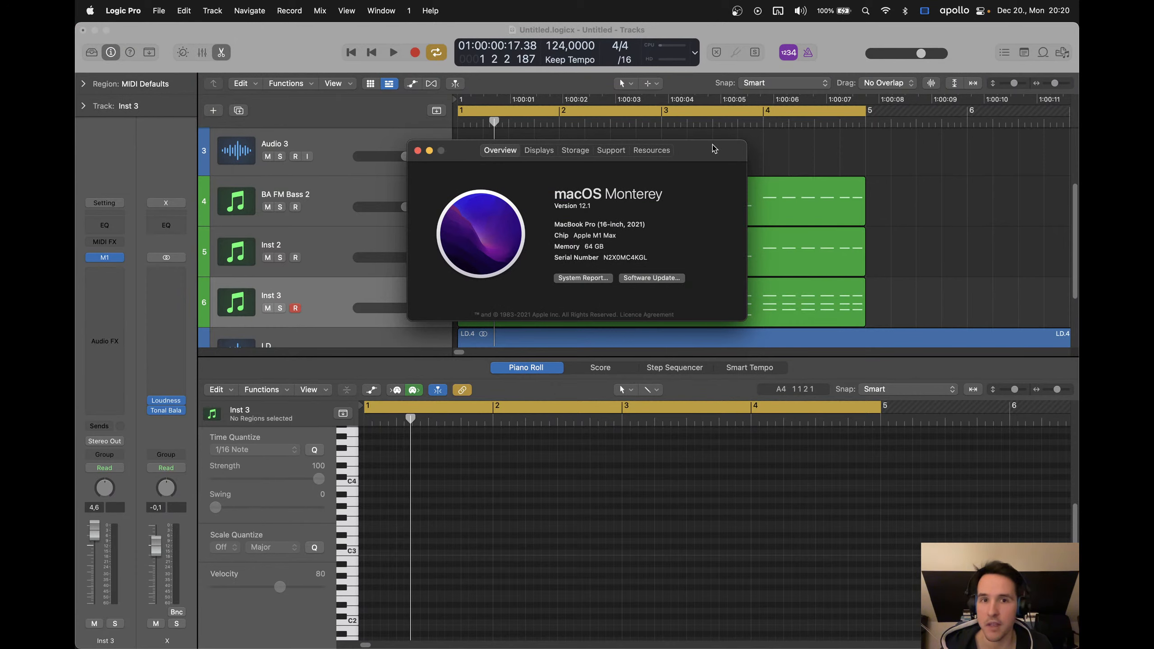
drag(722, 145, 727, 189)
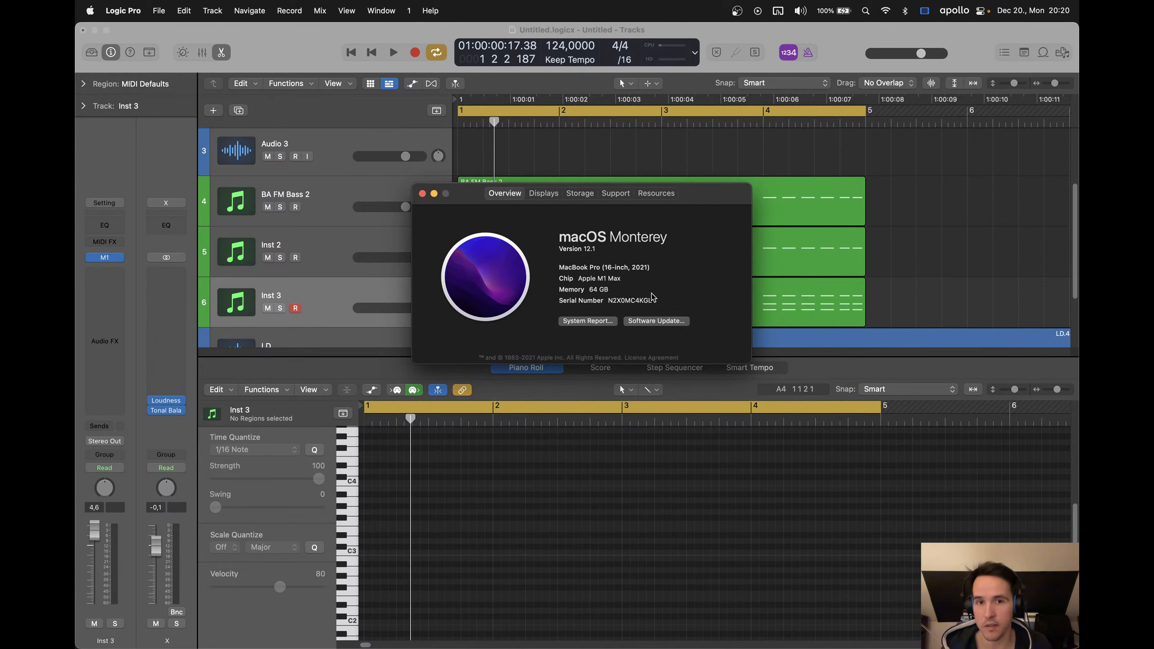
click(422, 194)
Raise the velocity of all the chord notes in the Inst 3 region to 93
scroll(602, 156, up, 1)
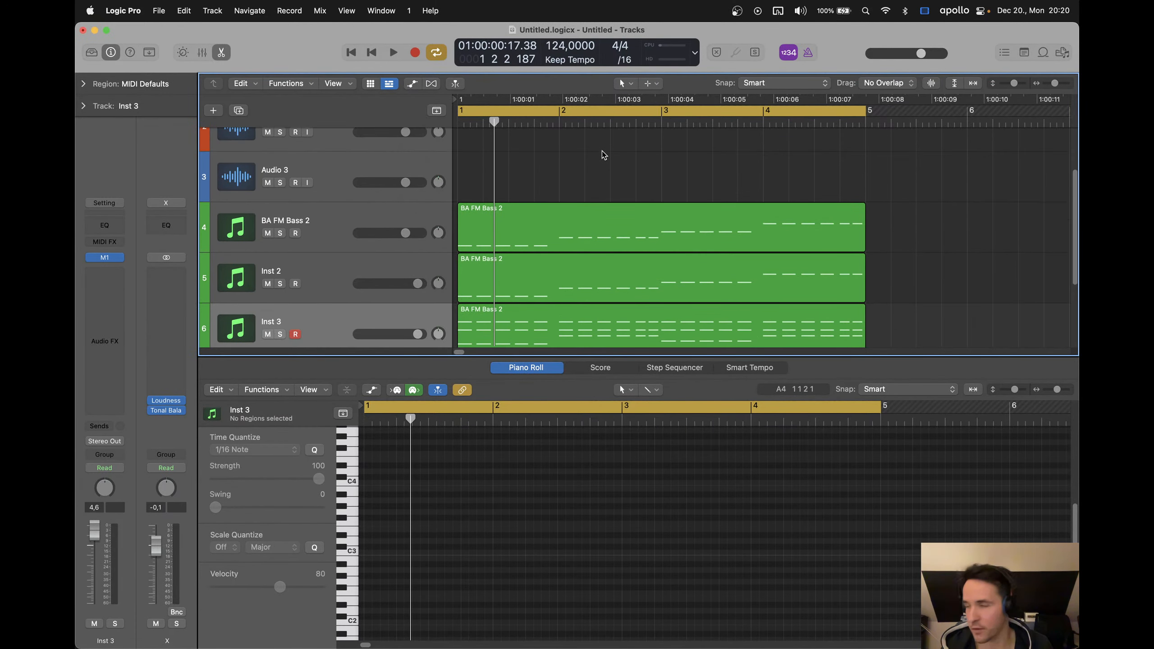
scroll(591, 155, up, 1)
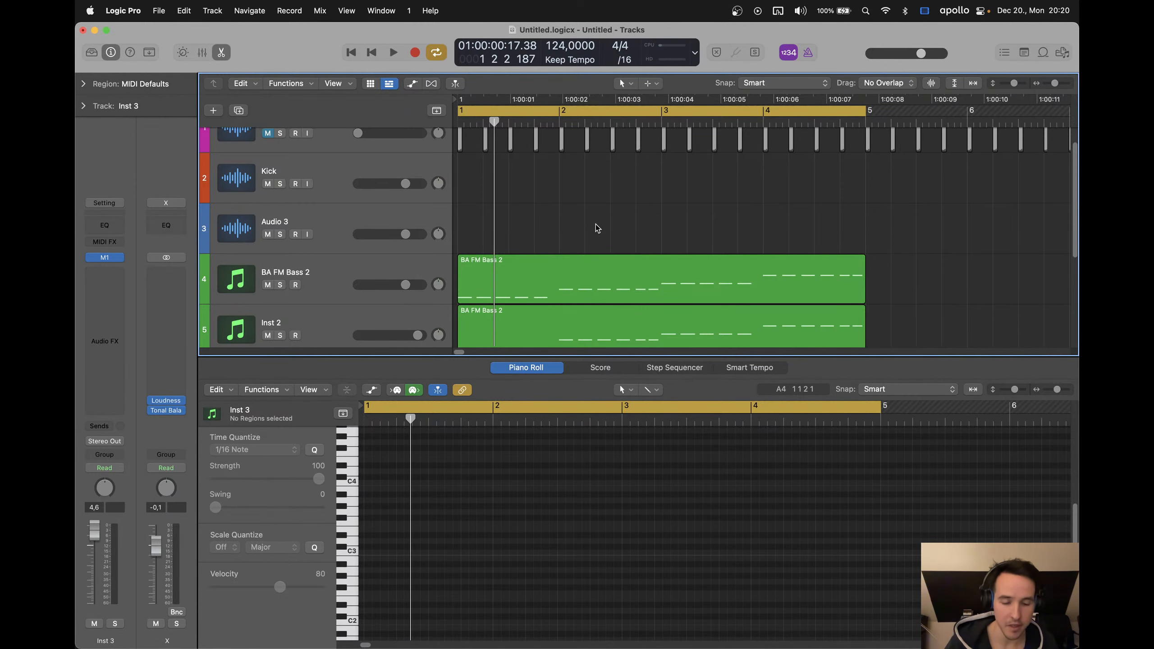
key(e)
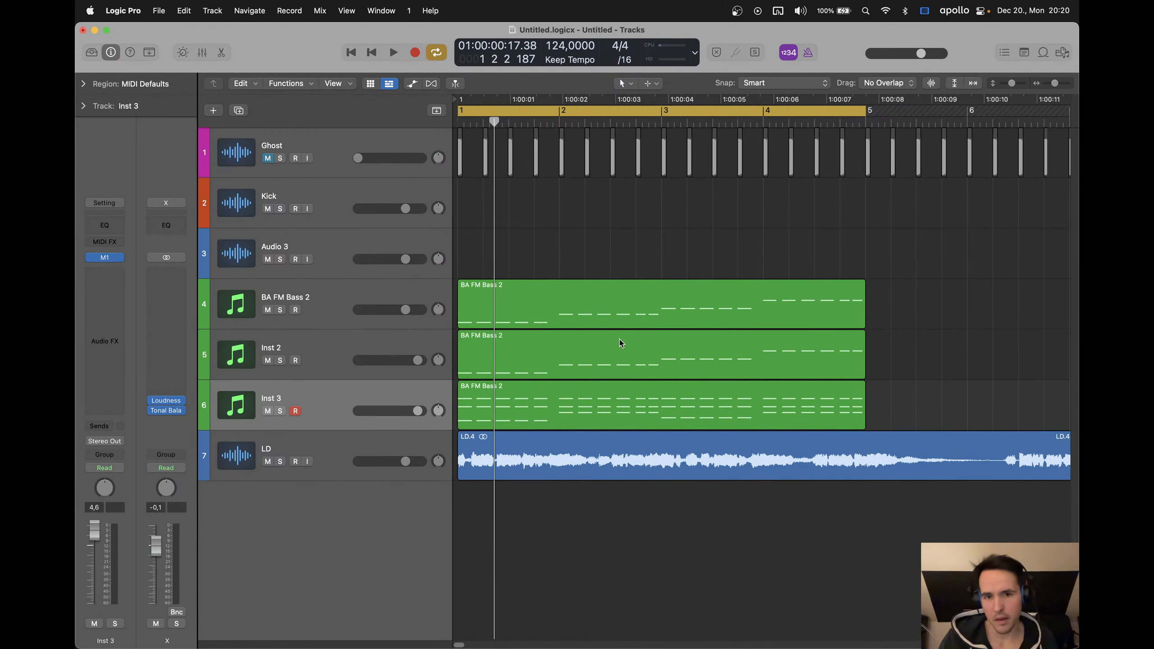
double_click(606, 401)
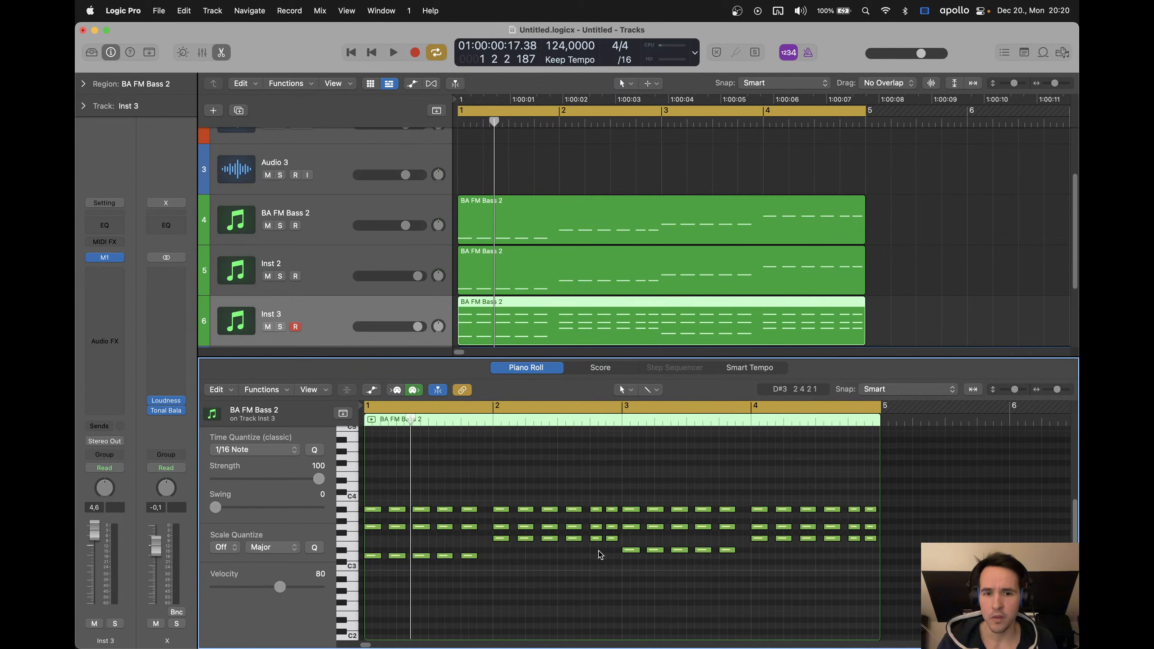
drag(372, 483, 876, 585)
drag(632, 551, 634, 537)
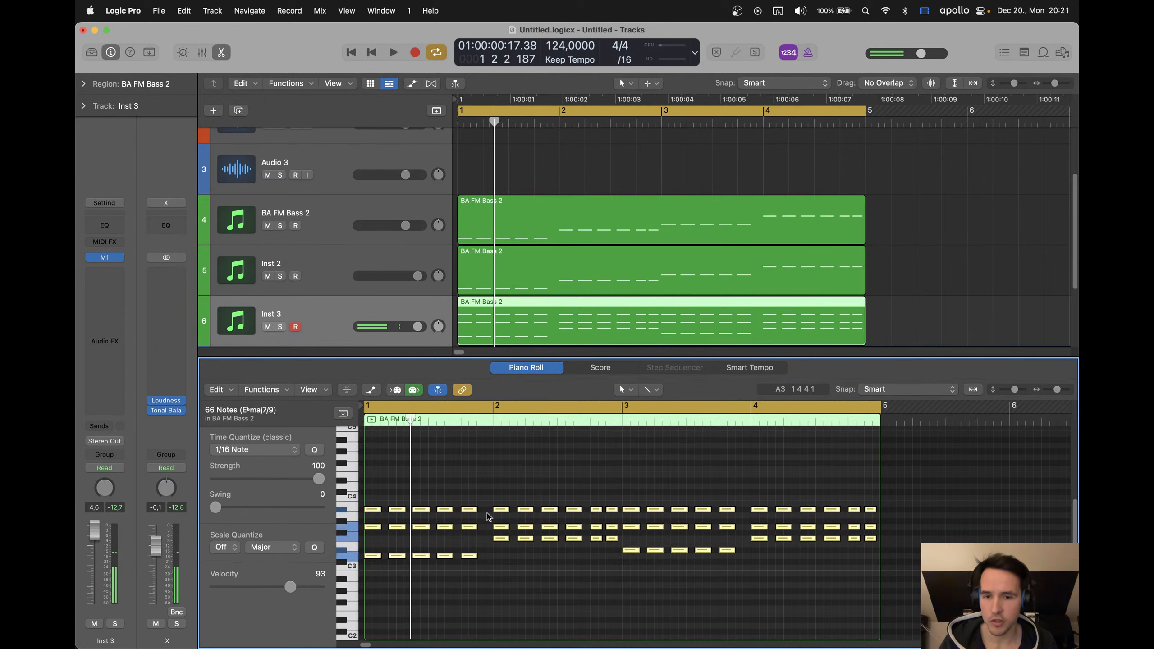
click(586, 482)
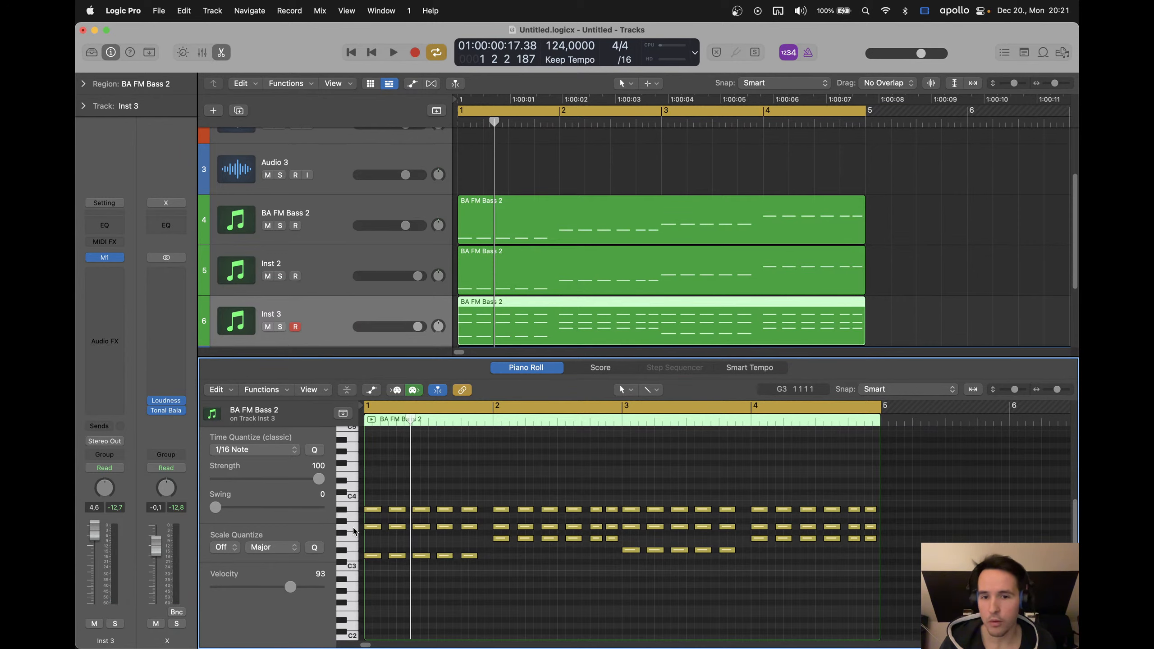
Solo the Inst 3 track and try lowering the velocity of its G3 notes to 82
click(354, 529)
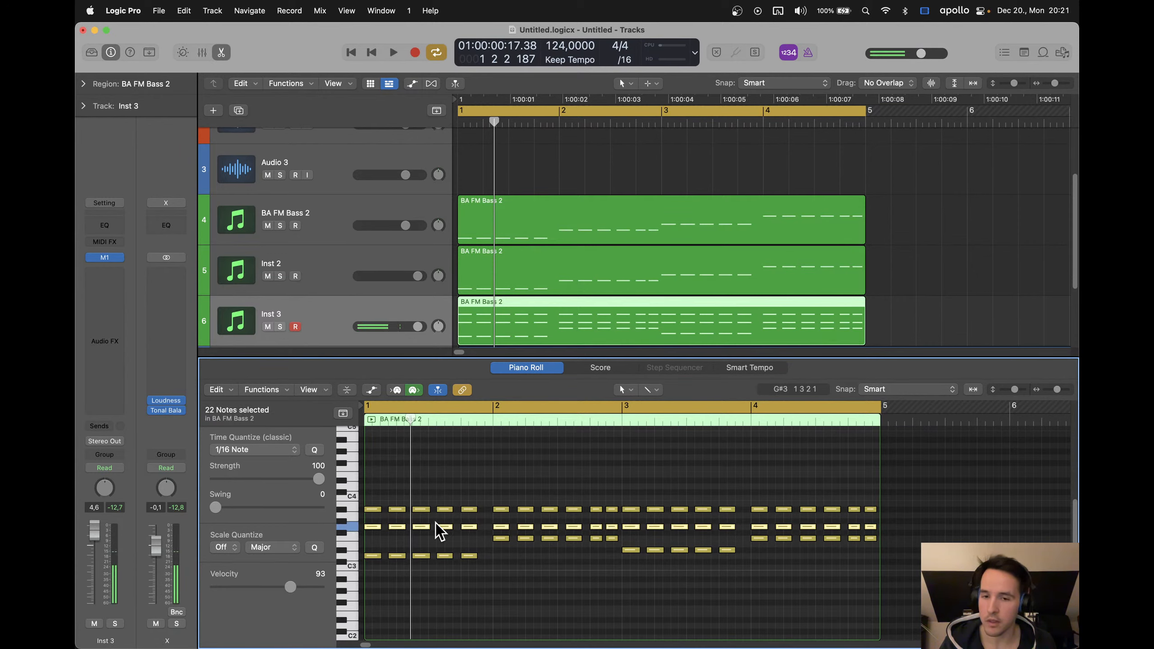
key(s)
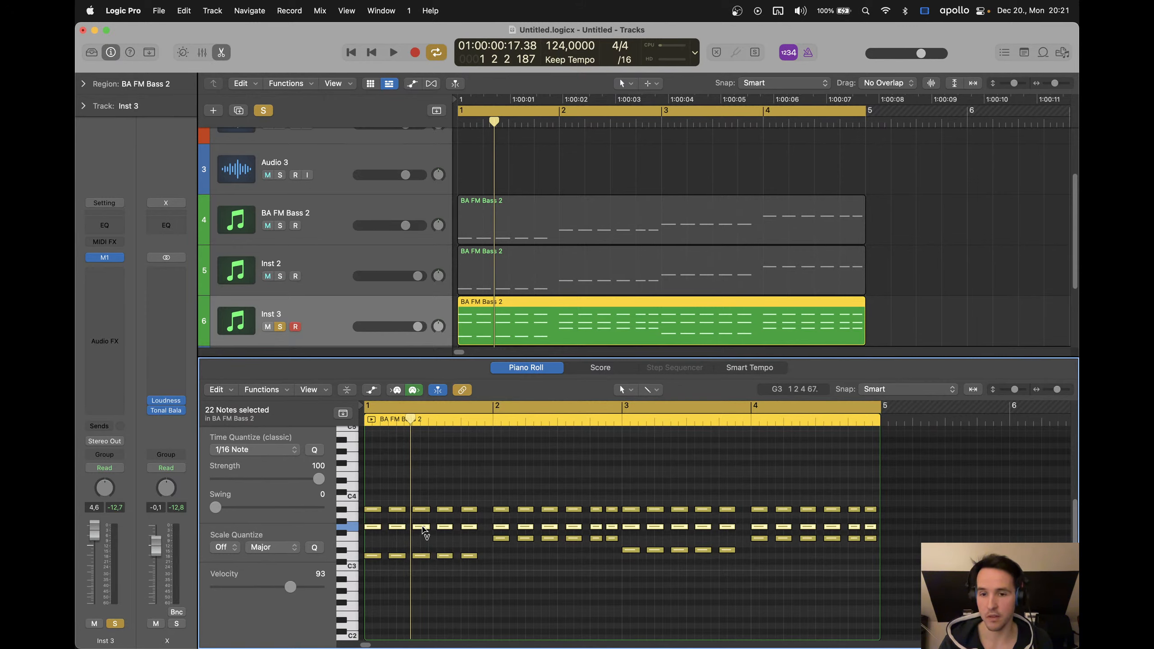
mouse_move(425, 528)
mouse_down()
mouse_move(424, 578)
mouse_move(425, 540)
mouse_up()
click(439, 482)
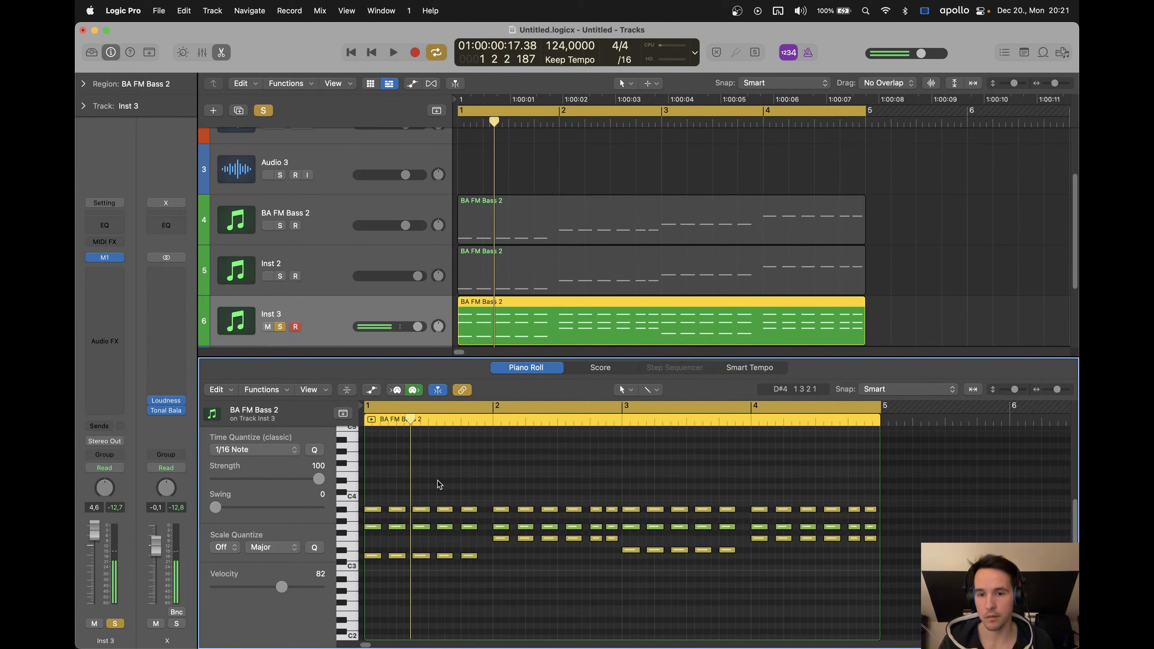
key(super+z)
click(449, 481)
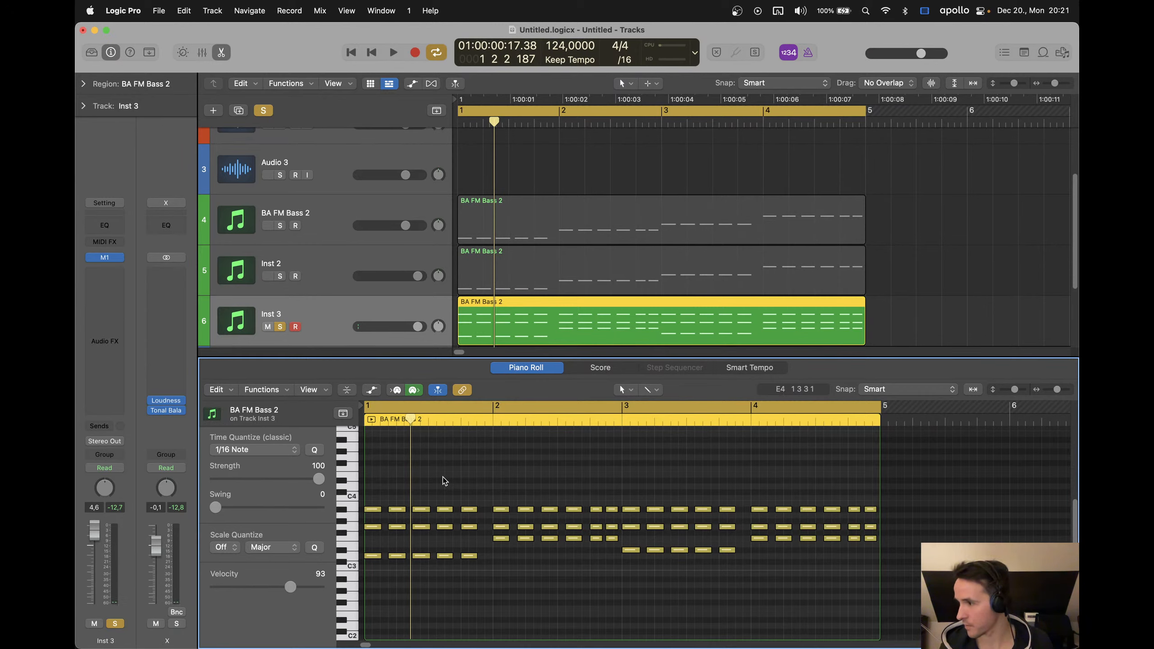
Solo Inst 2 and BA FM Bass 2 alongside Inst 3 and play the loop to hear the three instruments together
click(565, 191)
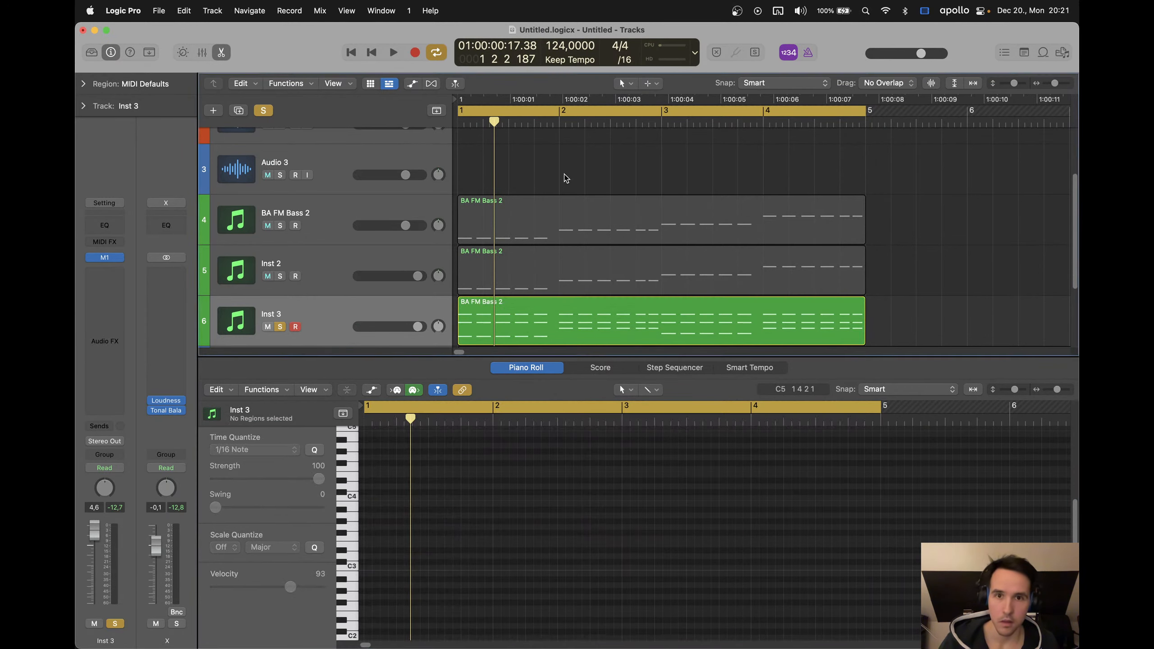
click(280, 276)
click(280, 226)
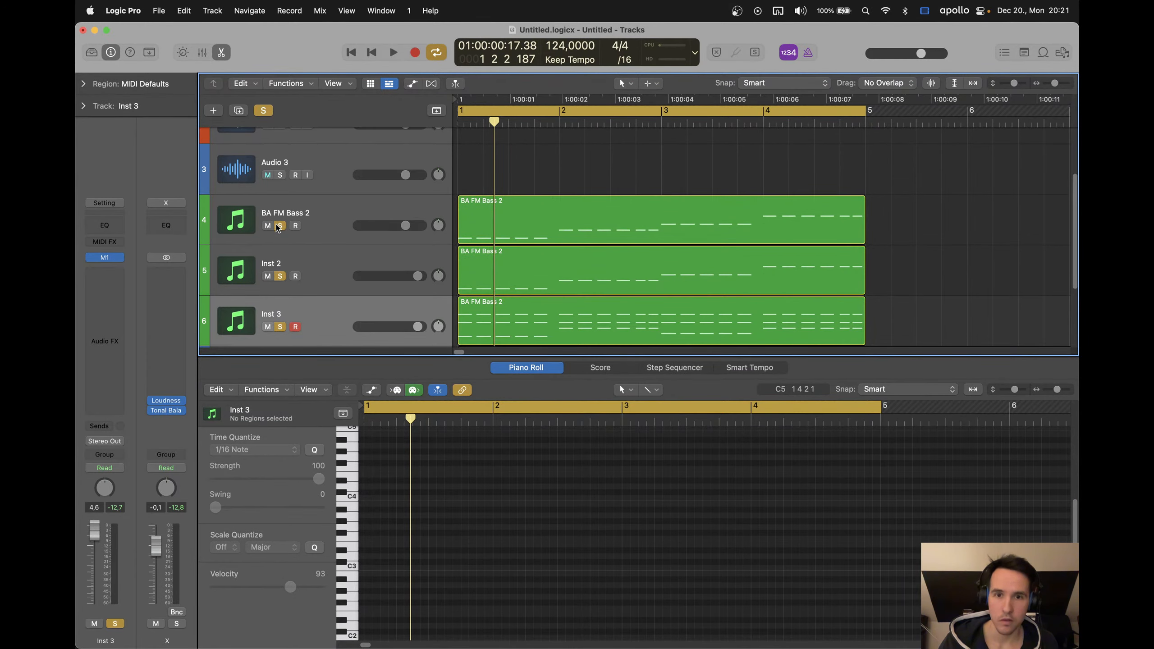
key(e)
key(space)
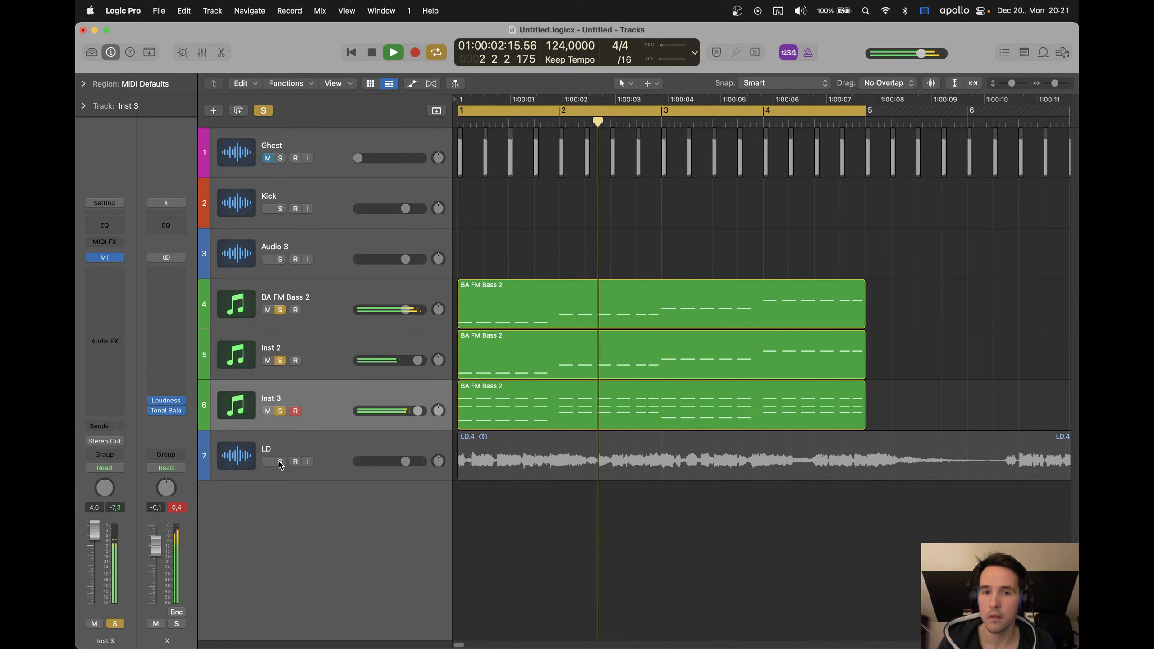
Open the Inst 3 chord region in the Piano Roll while the loop plays
double_click(582, 405)
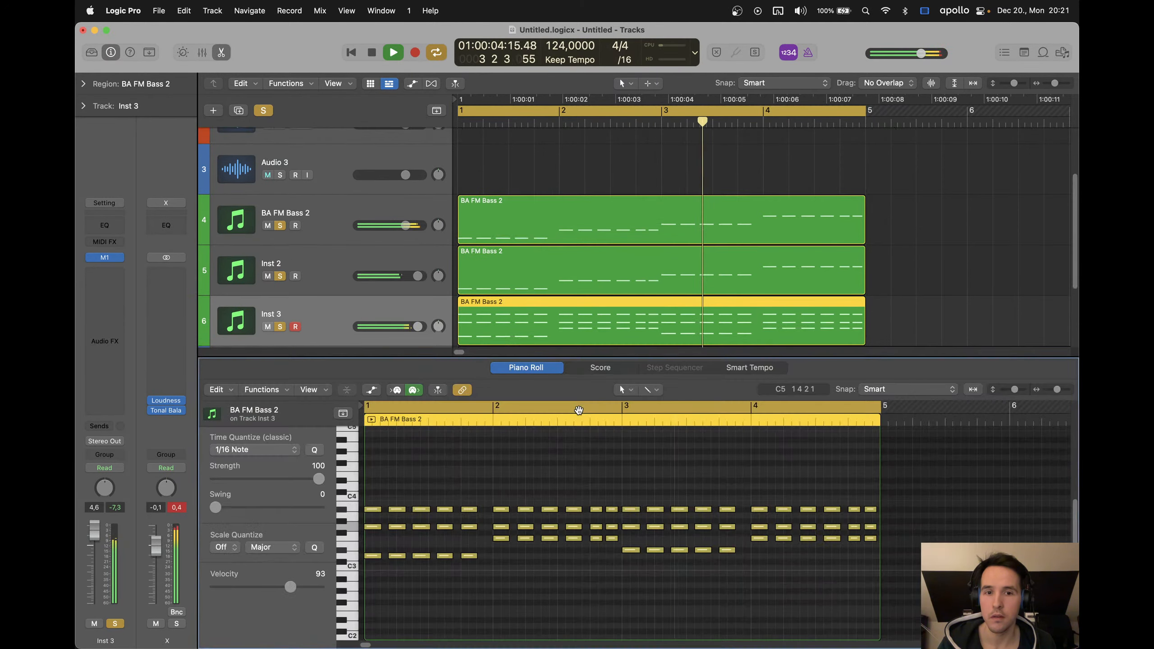
Transpose the bottom notes of the Inst 3 chords in bars 2 to 4 down to bar 1's lowest note and close the Piano Roll
drag(498, 556, 739, 563)
key(alt+Down)
key(alt+Down)
key(alt+Down)
key(alt+Down)
drag(742, 552, 904, 542)
key(alt+Down)
key(alt+Down)
key(e)
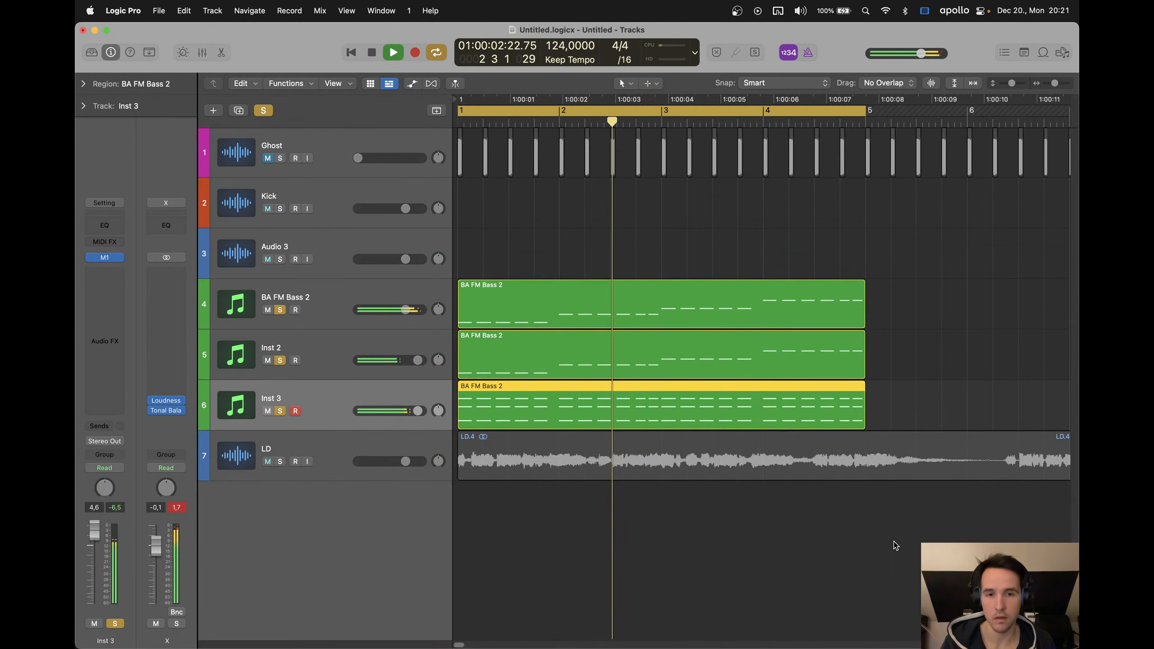
Deselect the regions, stop playback and turn off solo on all tracks
click(579, 263)
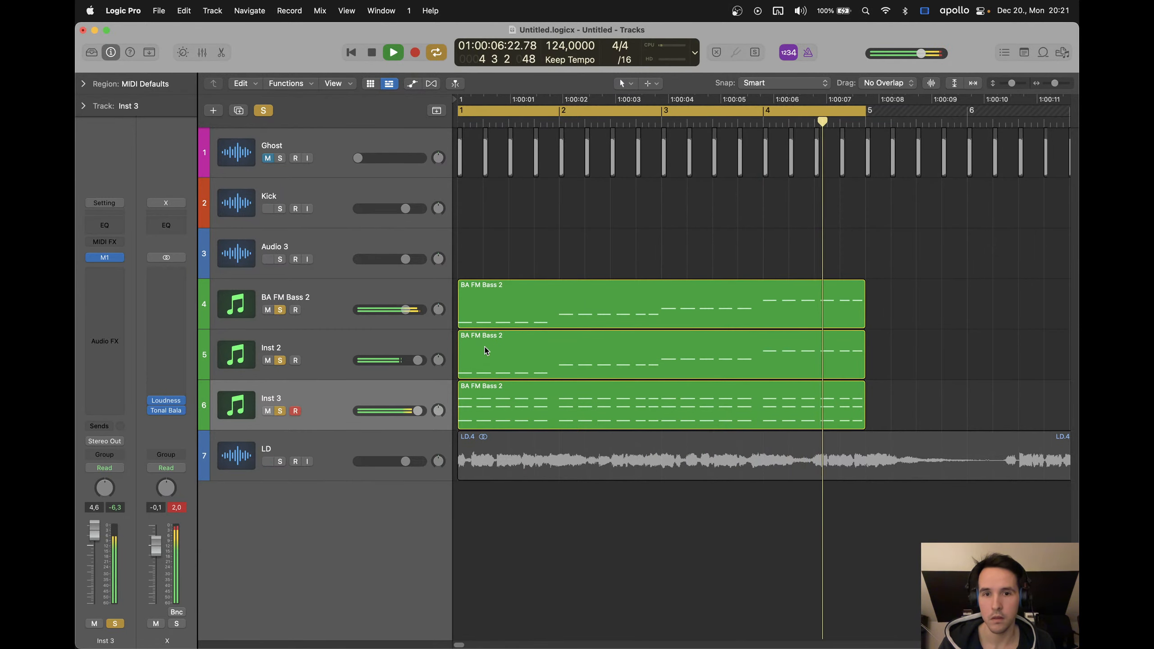
key(space)
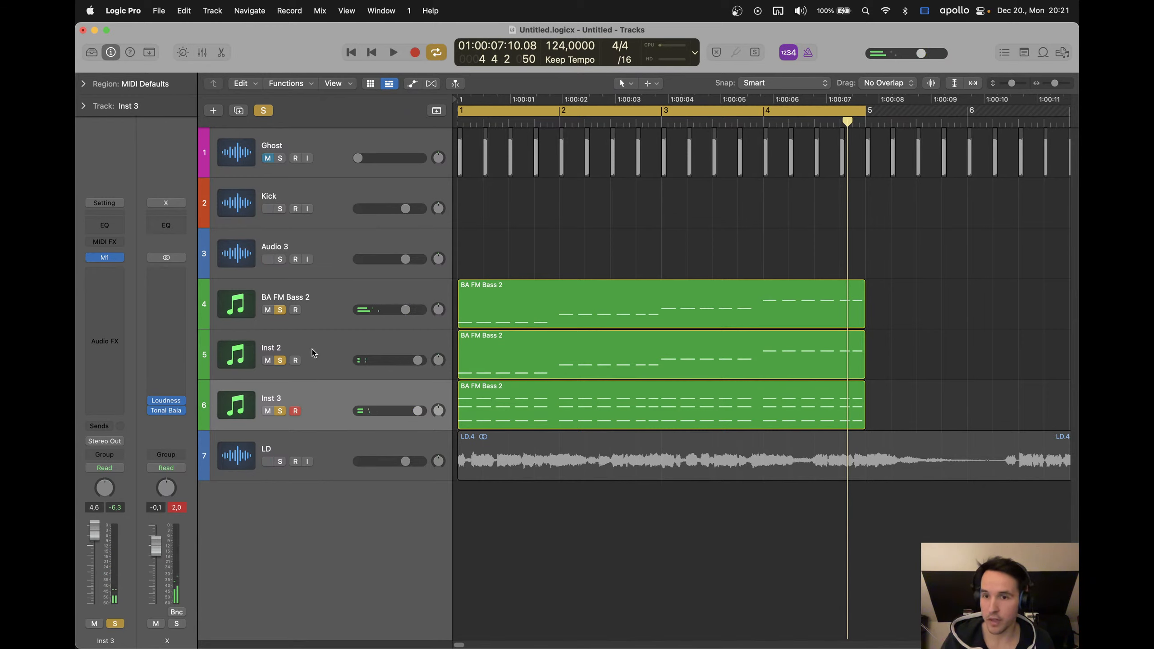
alt+click(280, 361)
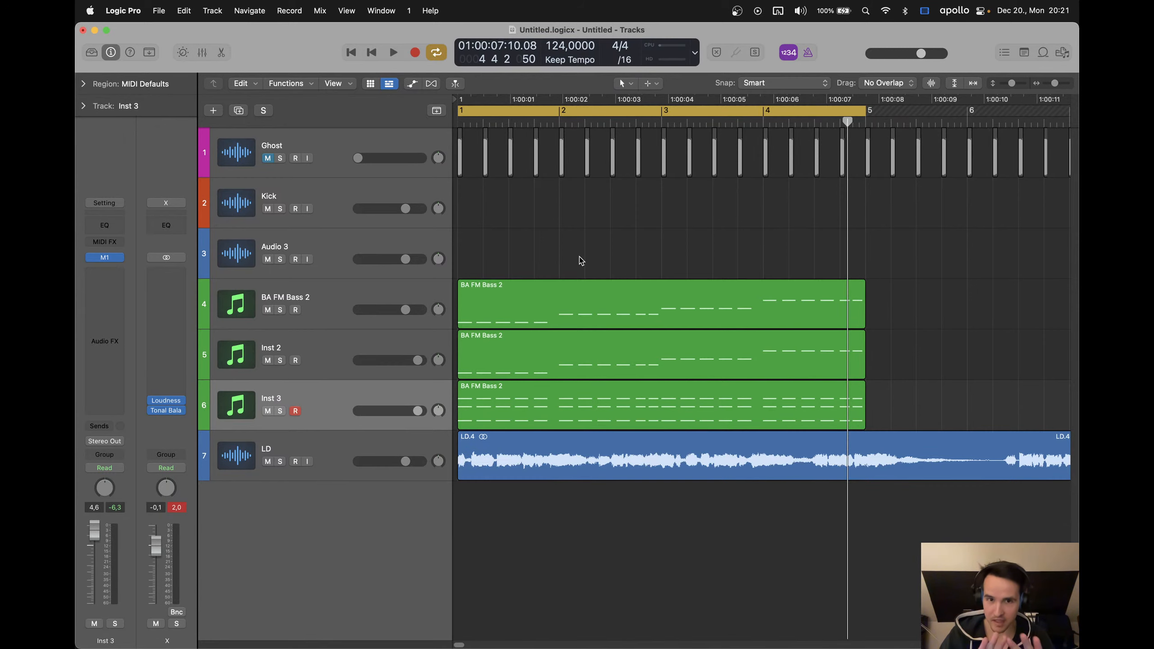
View the notes of the BA FM Bass 2 track's region in the Piano Roll and close the editor again
double_click(603, 311)
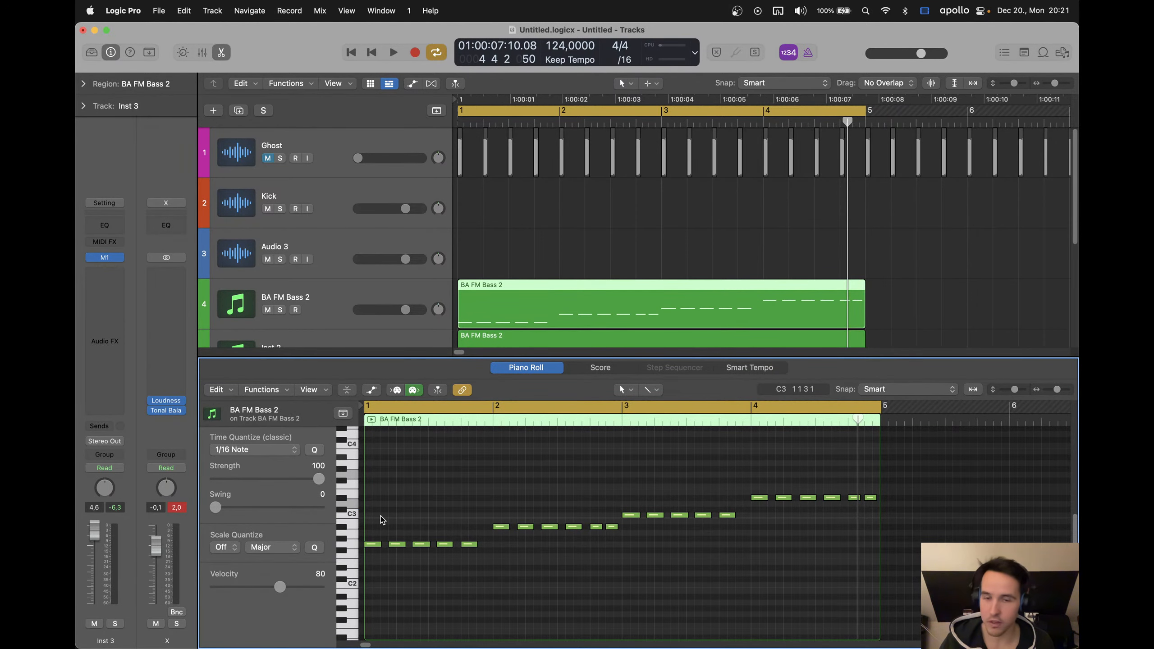
scroll(561, 240, down, 5)
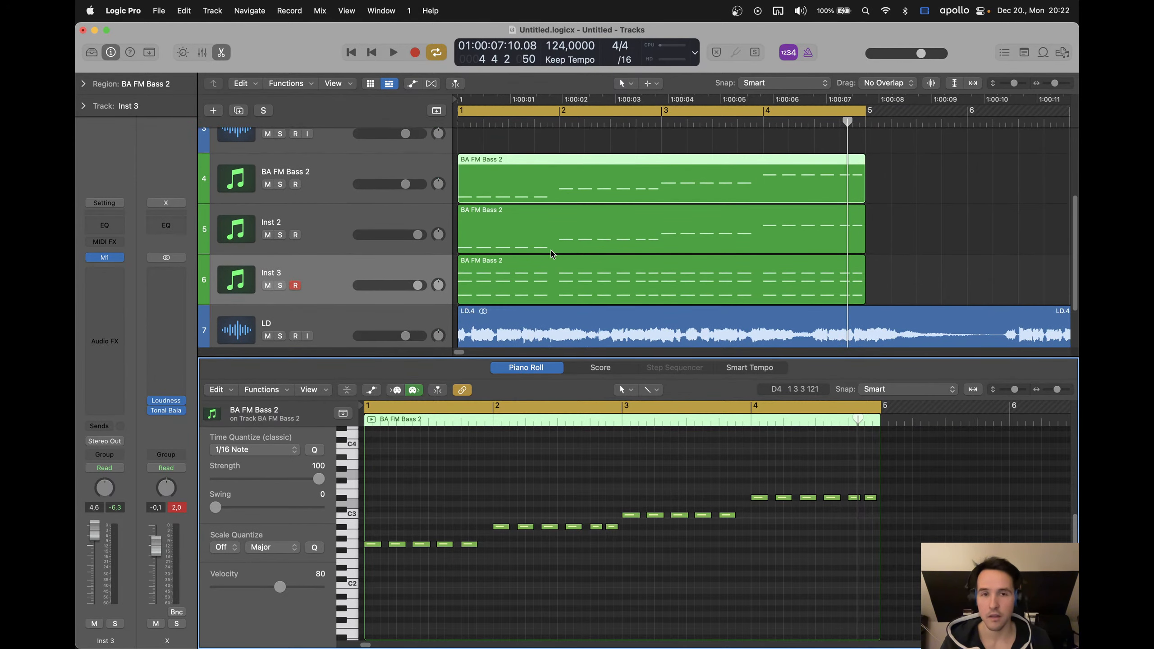
scroll(550, 256, down, 1)
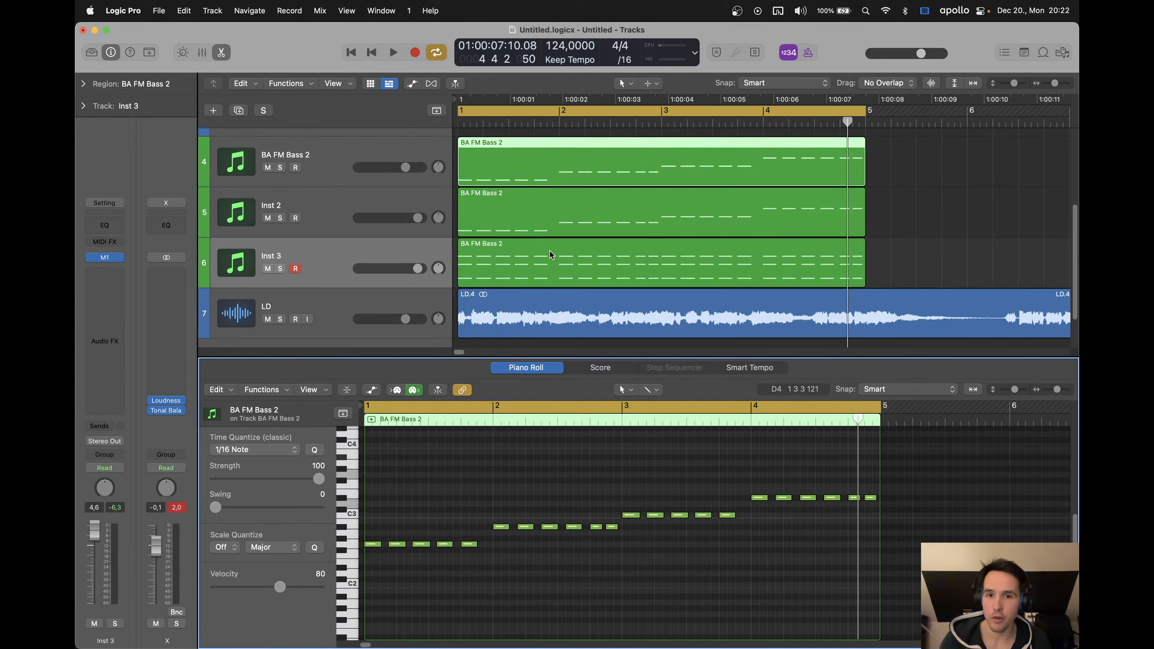
click(986, 239)
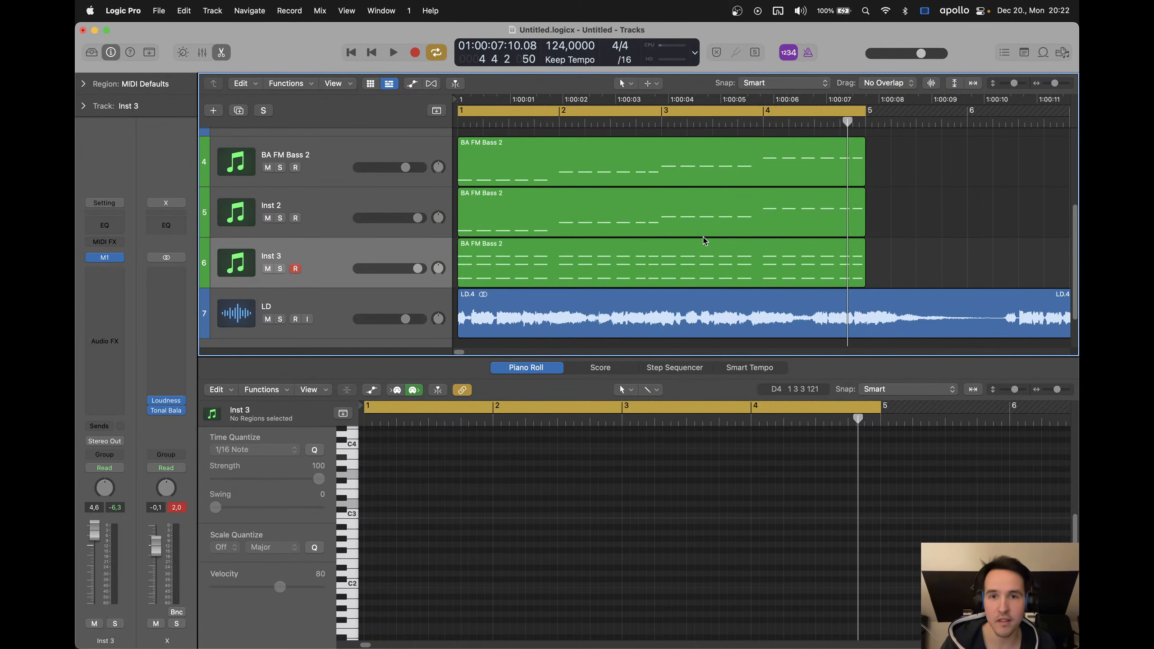
scroll(703, 238, down, 2)
scroll(703, 222, up, 2)
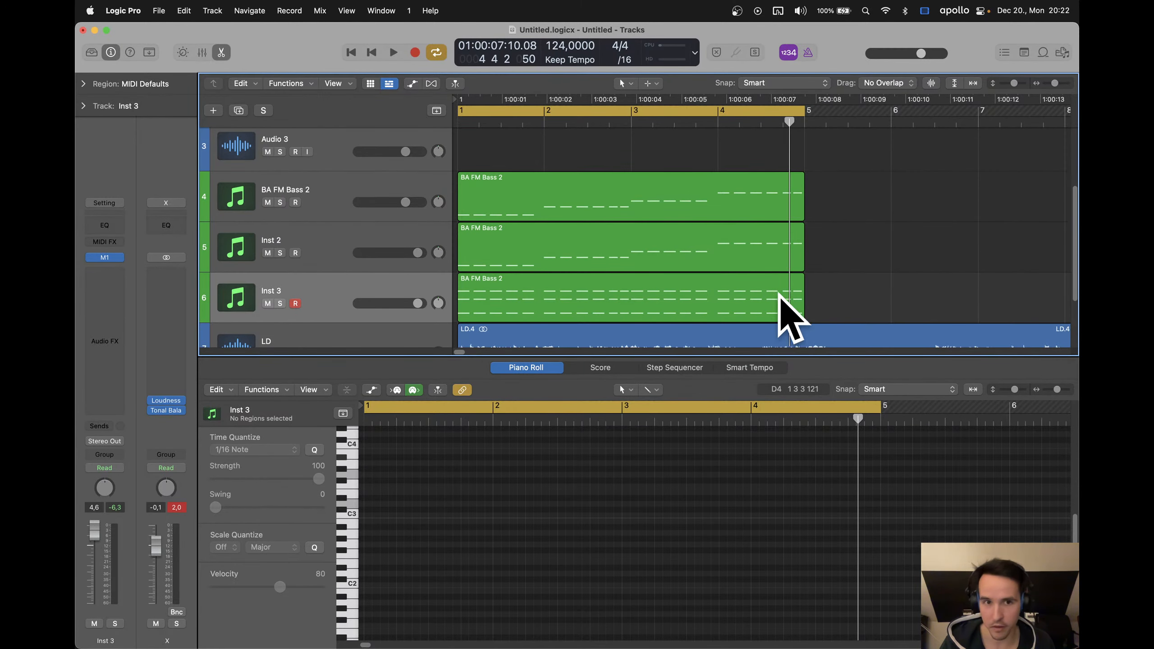
scroll(780, 302, down, 2)
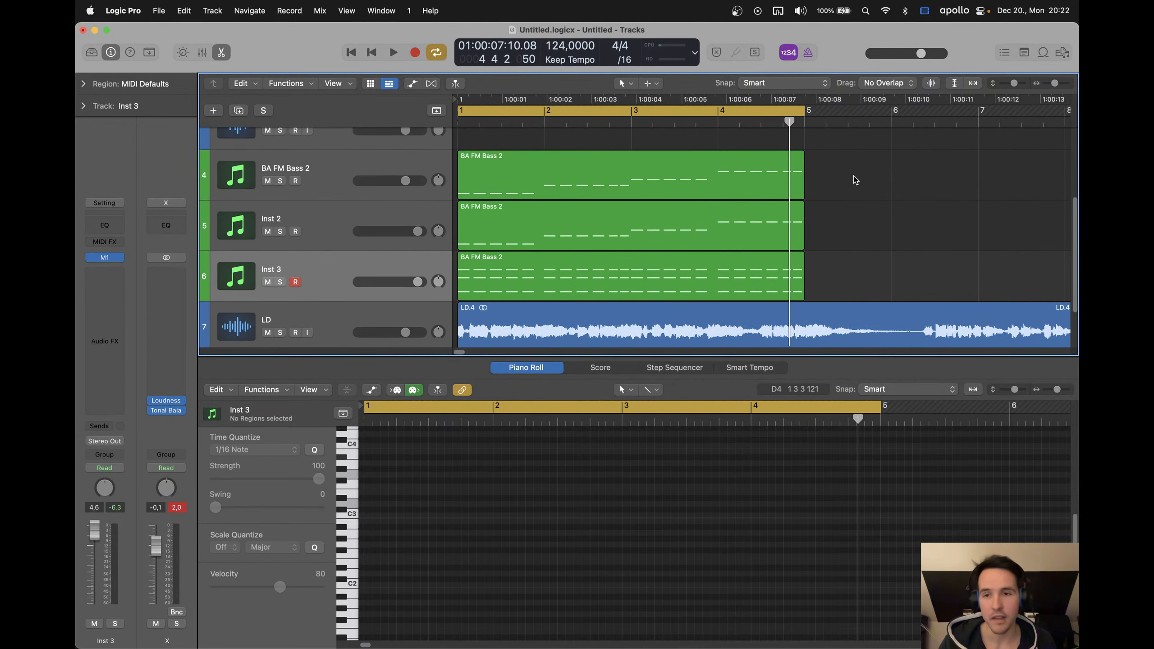
key(e)
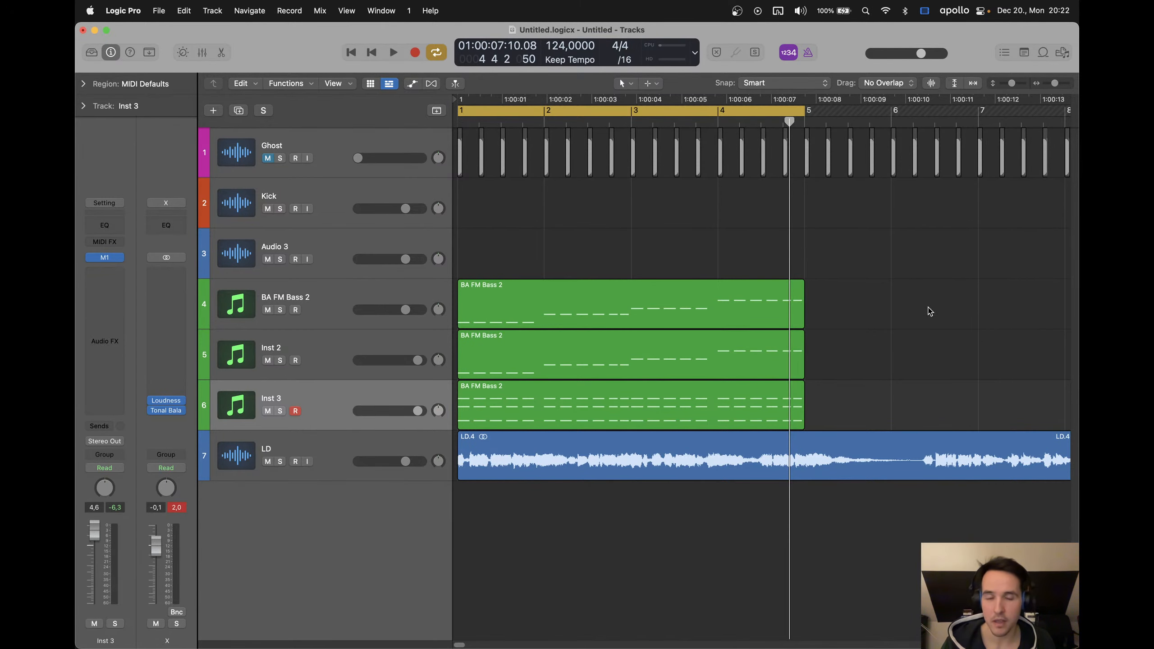
key(super+Left)
drag(783, 309, 427, 423)
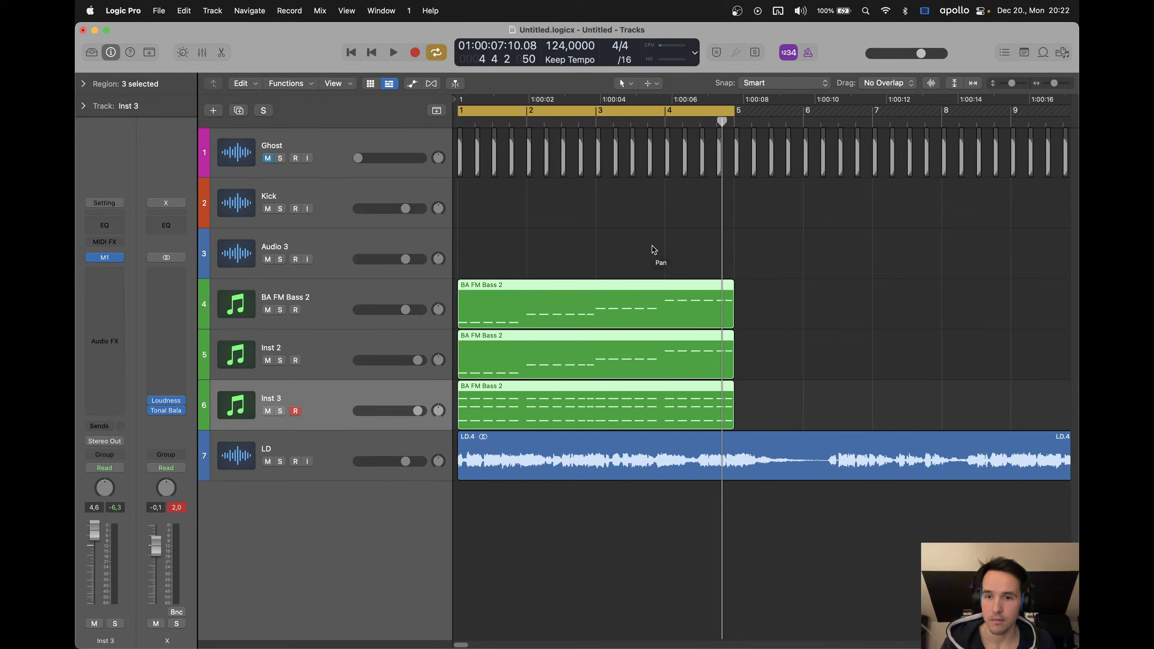
click(540, 464)
click(332, 447)
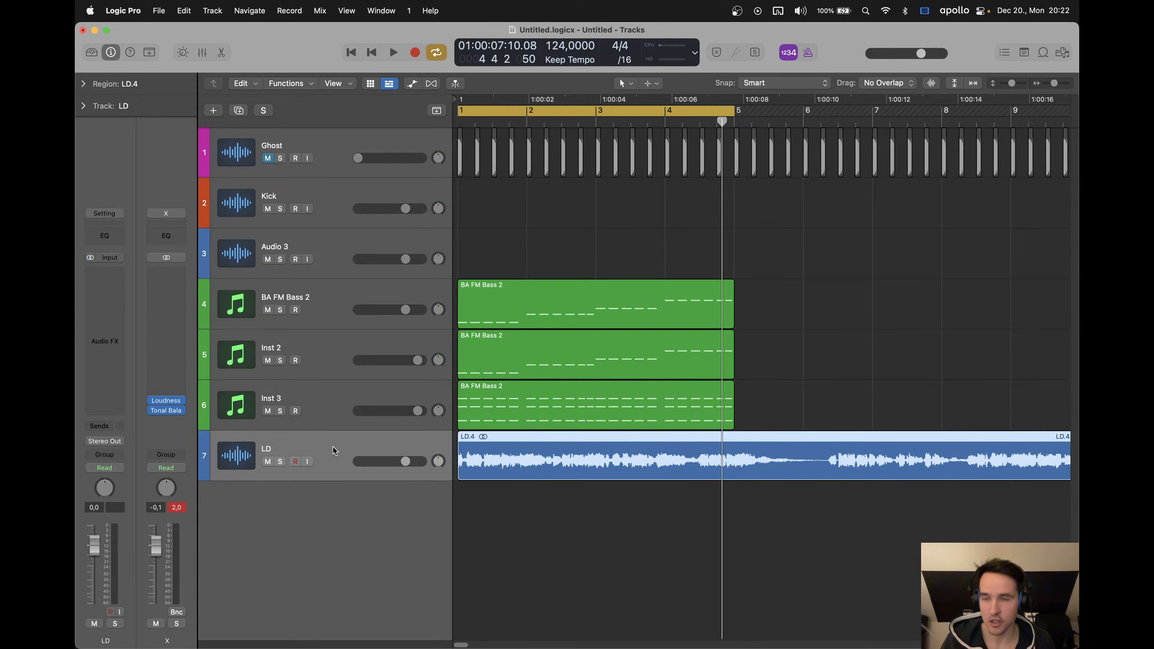
click(817, 376)
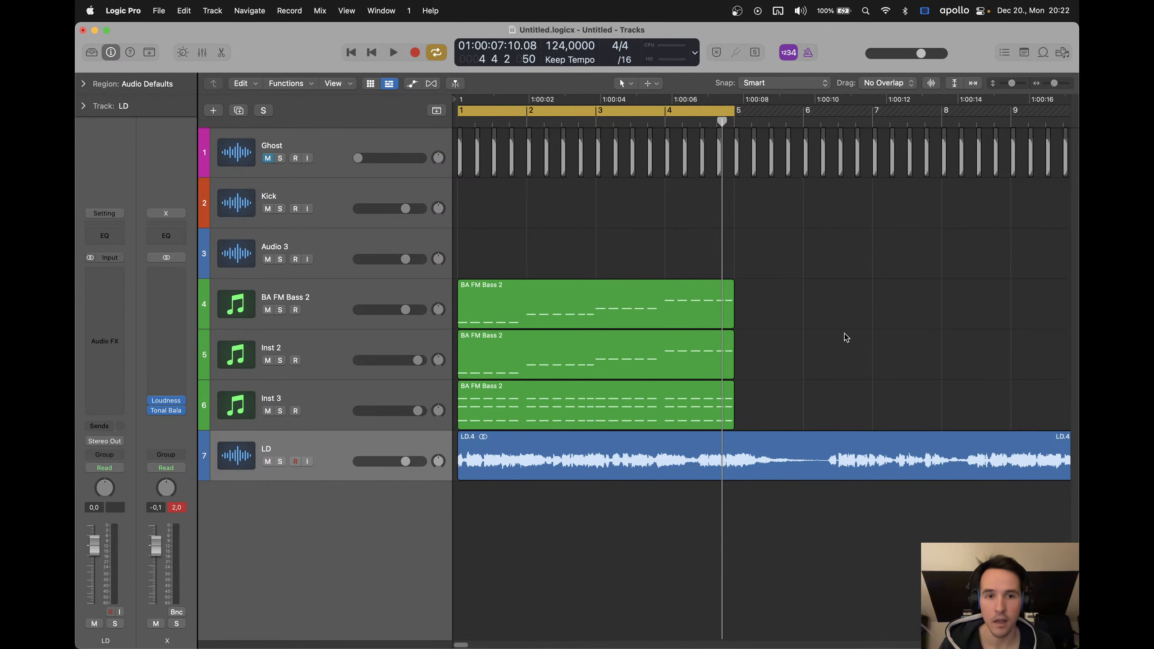
key(super+Left)
key(super+Left)
key(super+Right)
key(super+Right)
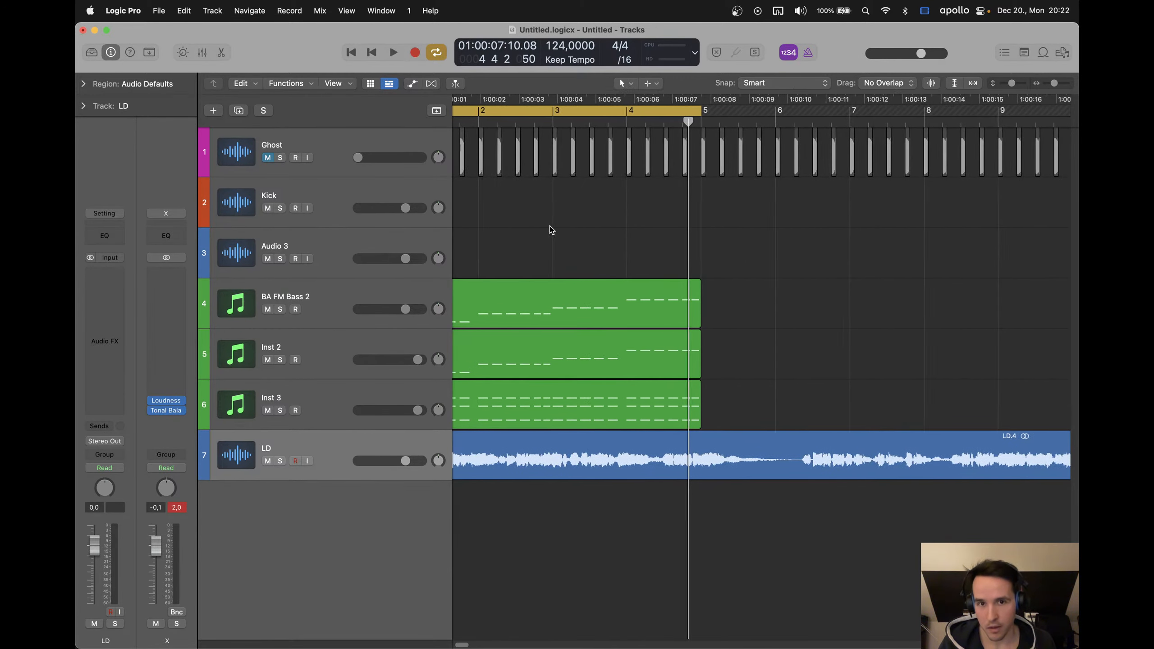
scroll(602, 232, left, 2)
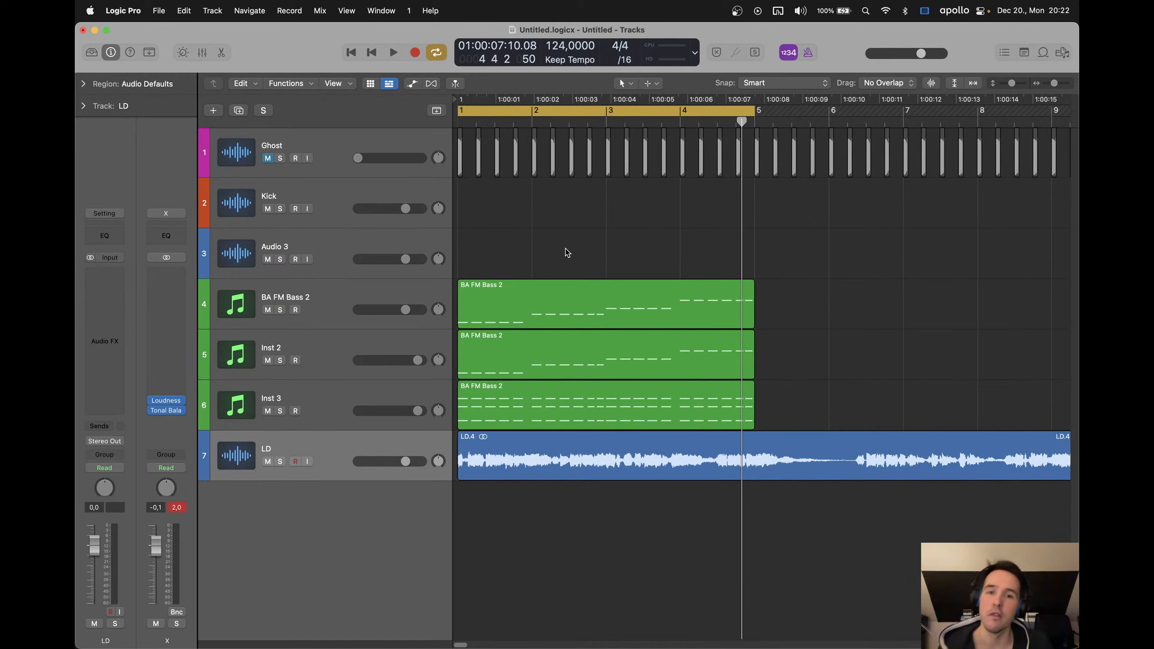
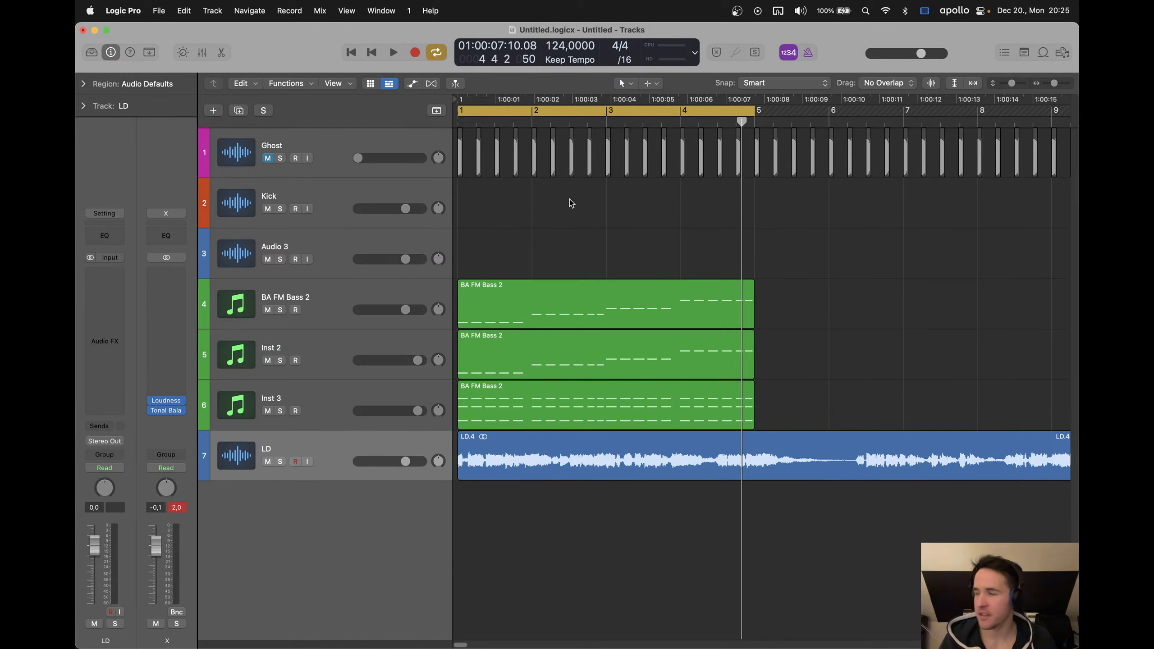
Play the unsoloed arrangement briefly from bar 1 and stop it
key(Return)
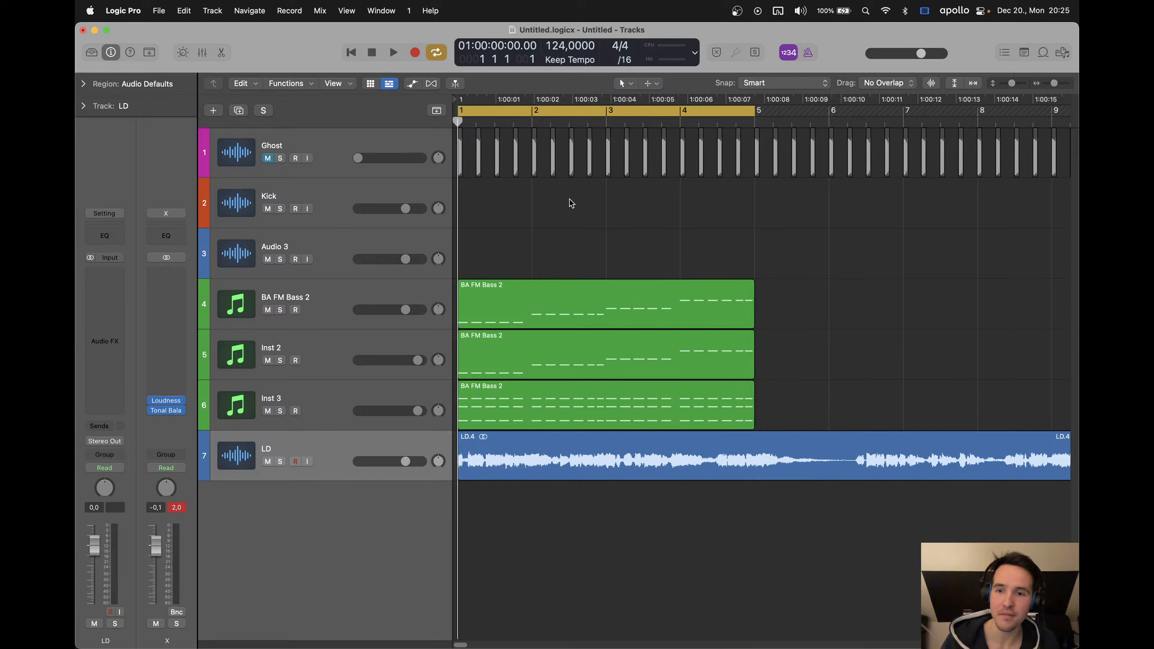
key(space)
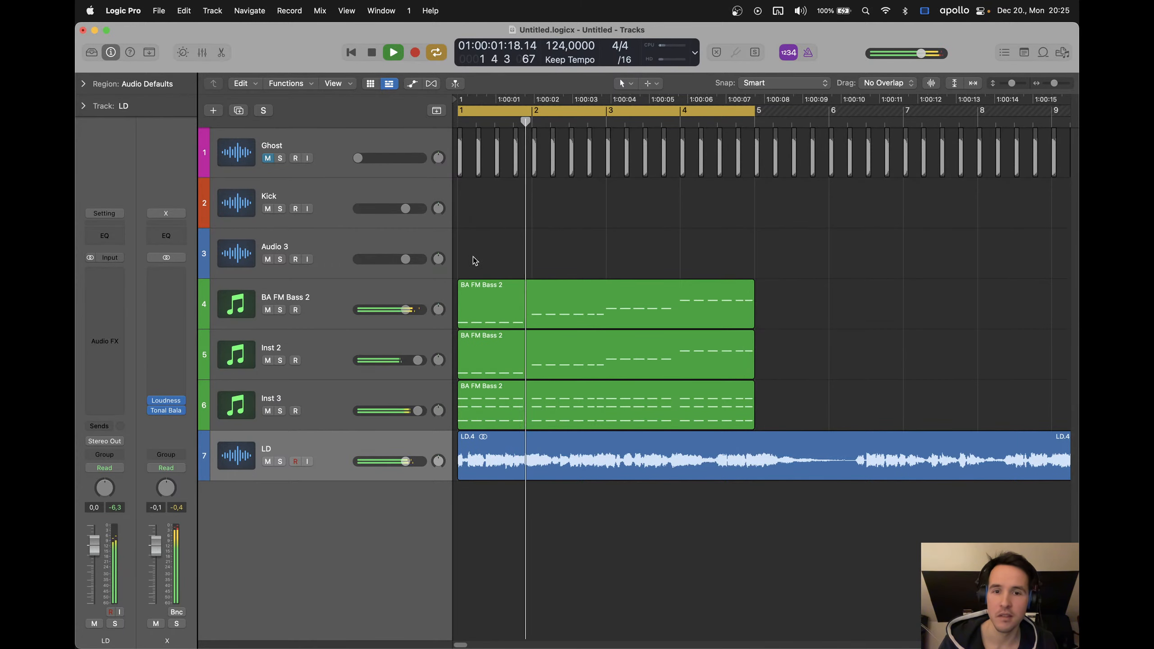
key(space)
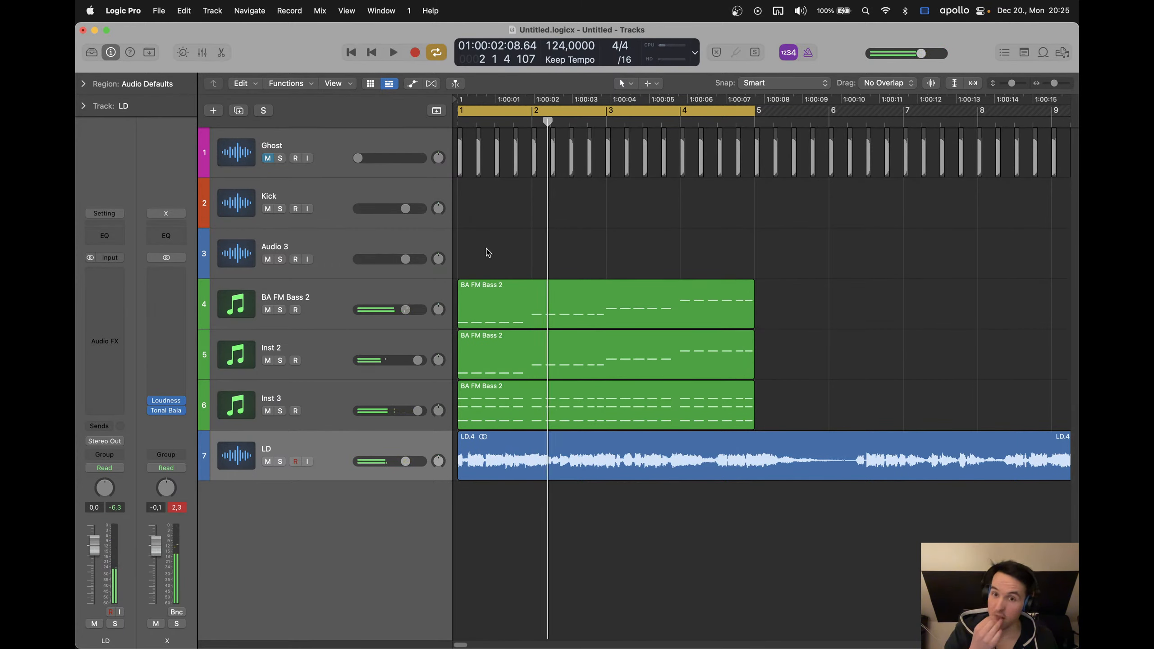
Select the Inst 3 track and reset the channel strips' peak level displays
click(353, 304)
key(Down)
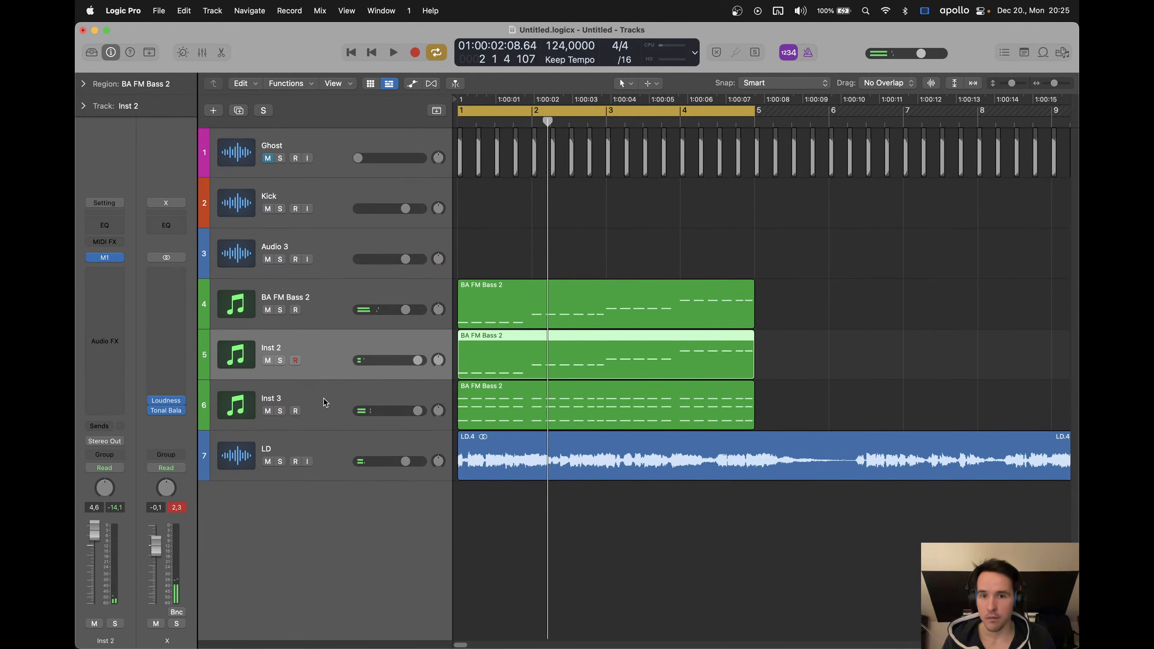
key(Down)
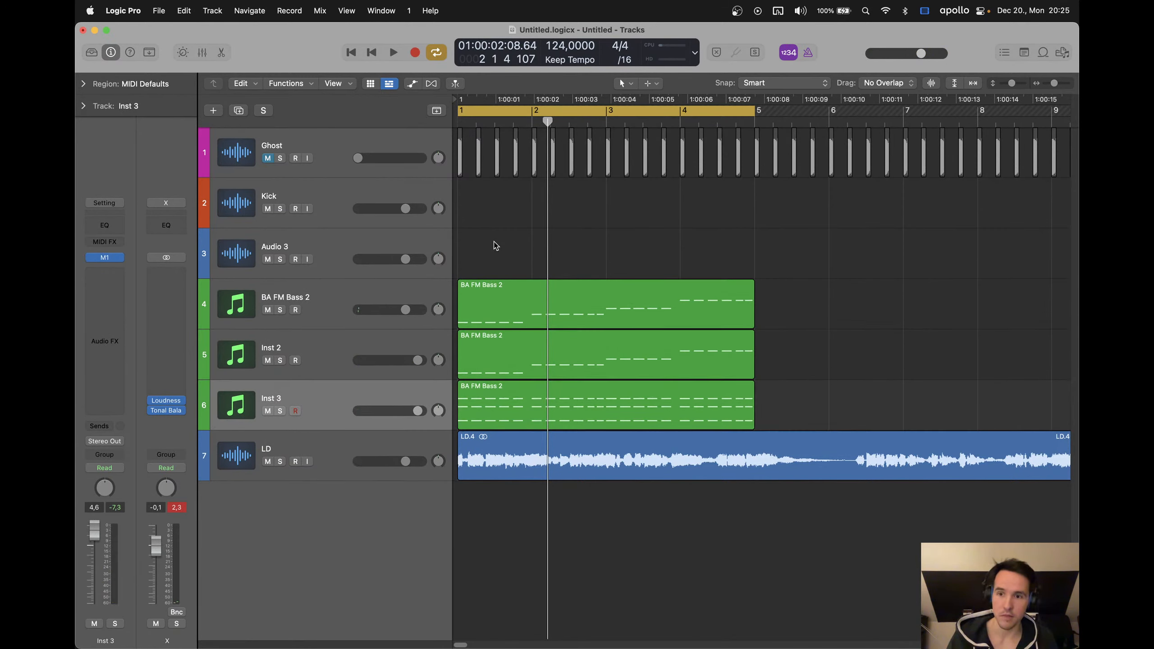
click(176, 507)
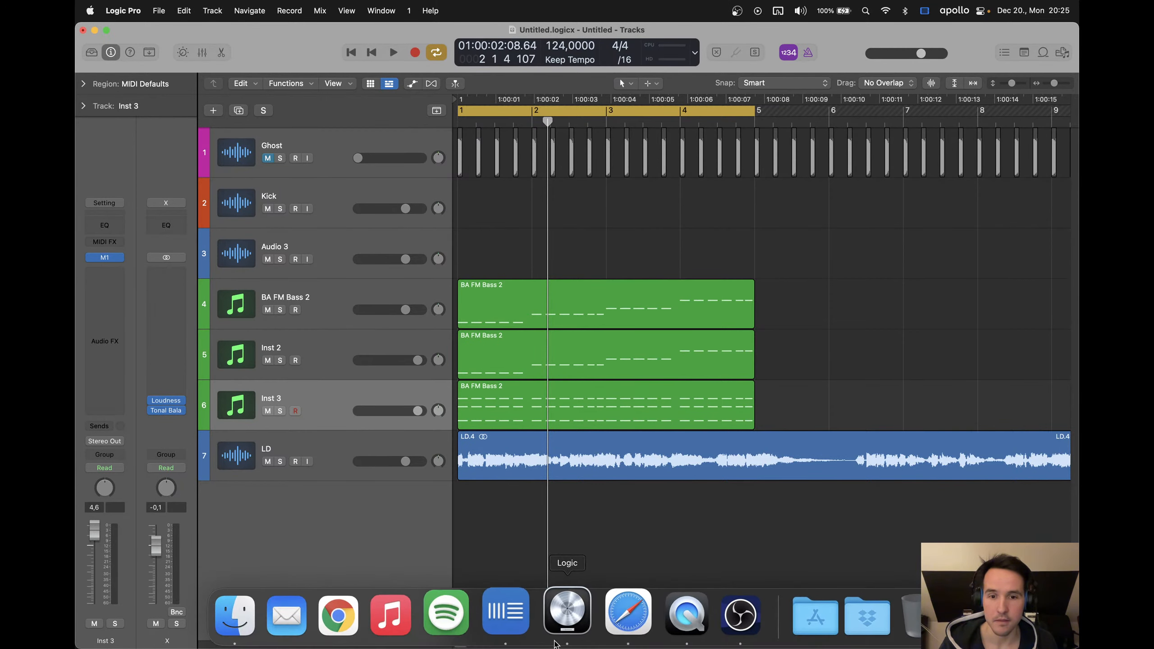
Switch to Ableton Live and search the Own sample folder for "kick"
click(567, 613)
click(587, 277)
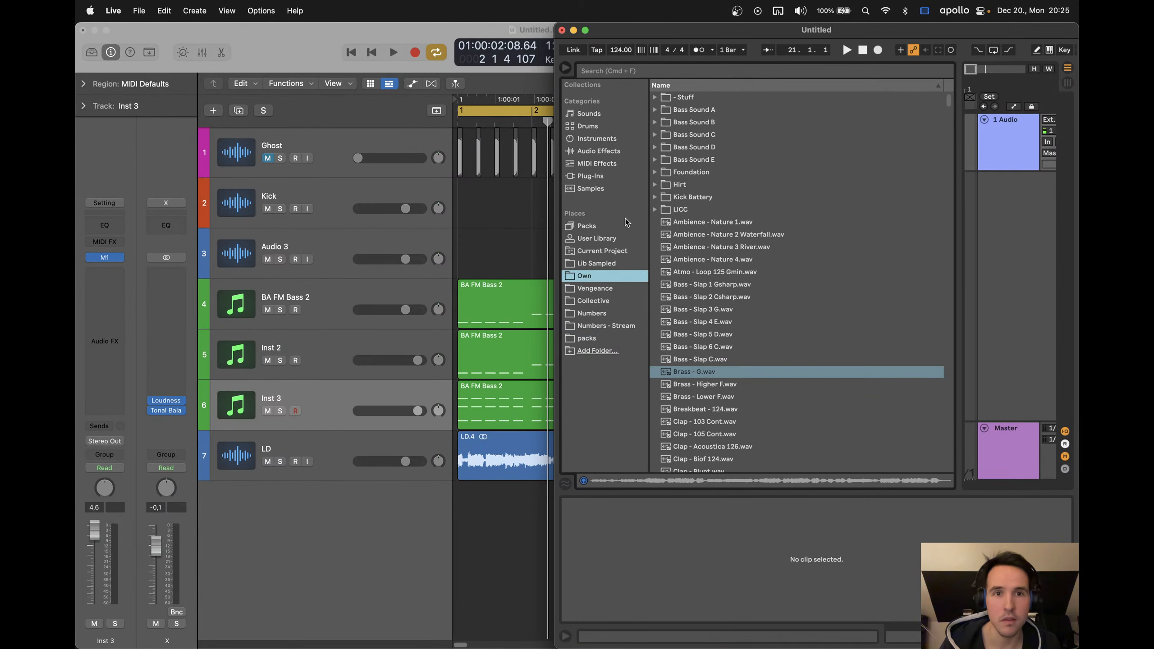
click(685, 72)
text(kick)
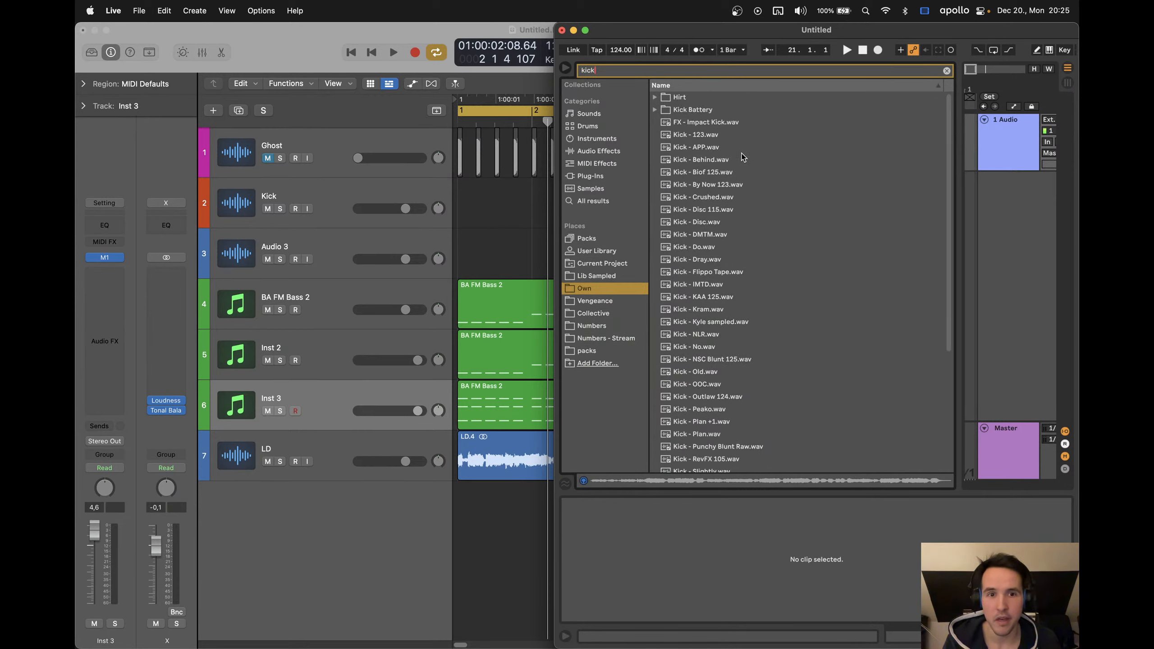
scroll(744, 191, down, 5)
scroll(746, 230, up, 5)
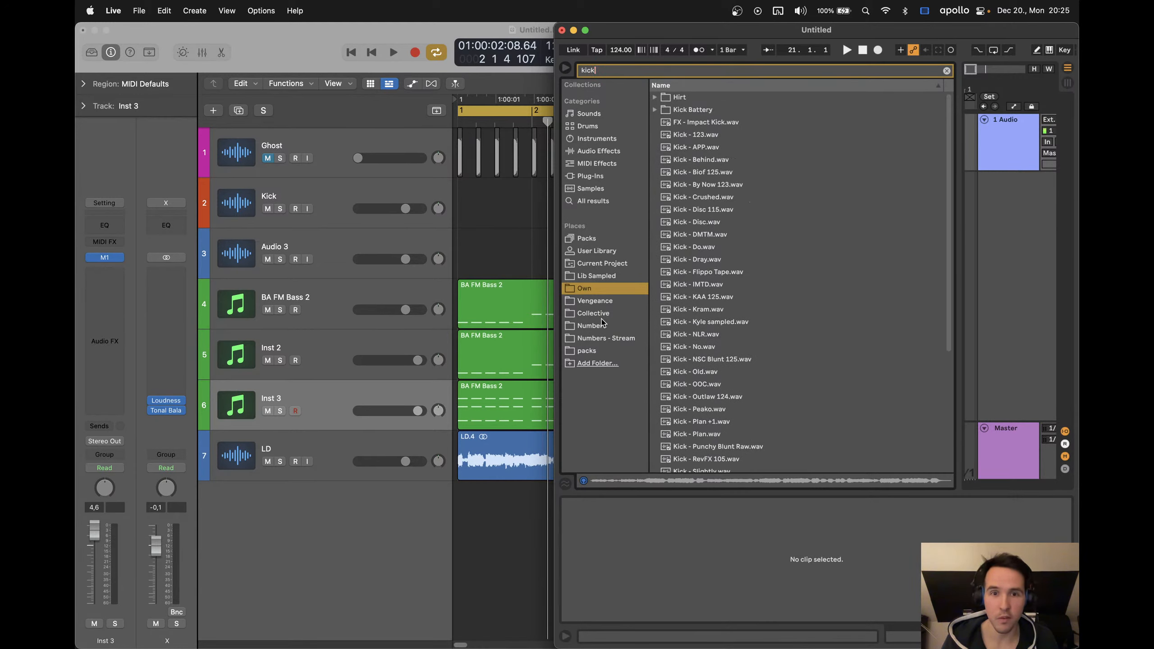
Clear the search and browse the Vengeance folder's packs, expanding VDB3 and VMH2 to find the VMH2 Bassdrum folder
click(604, 301)
click(946, 70)
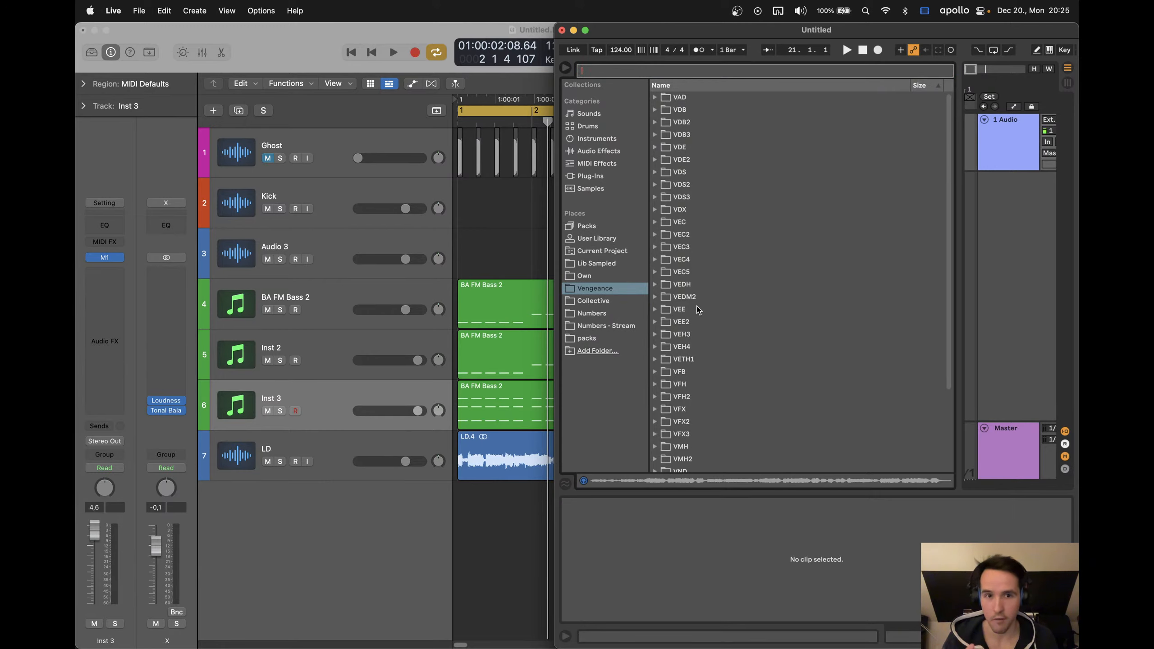
double_click(703, 134)
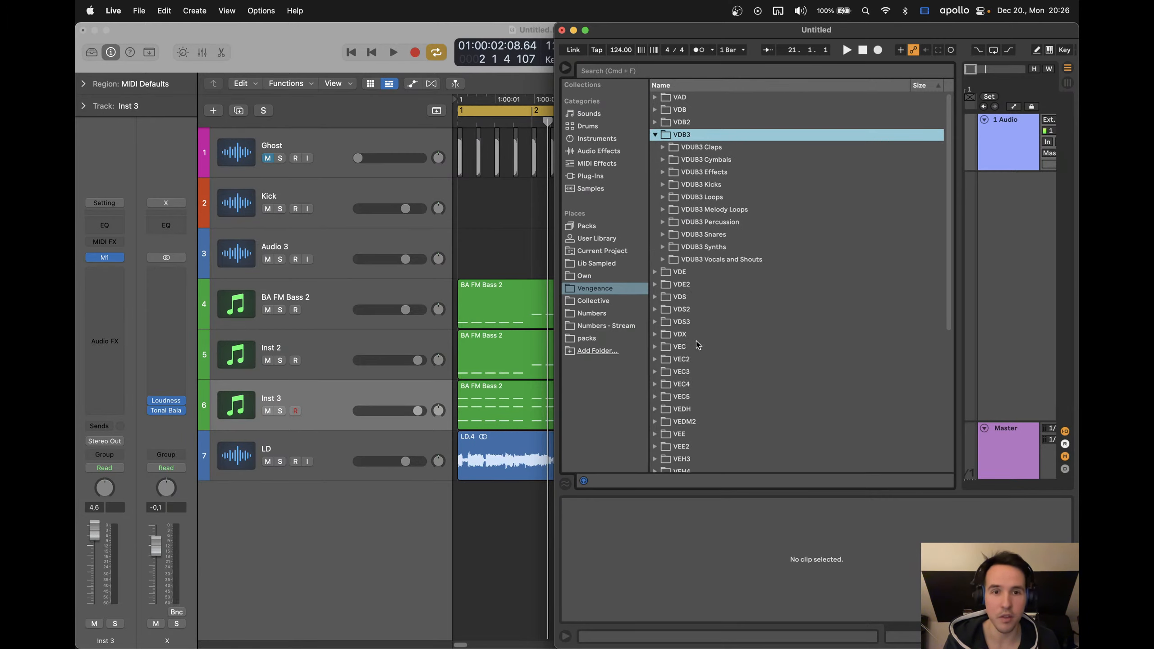
scroll(698, 342, down, 5)
scroll(698, 343, down, 4)
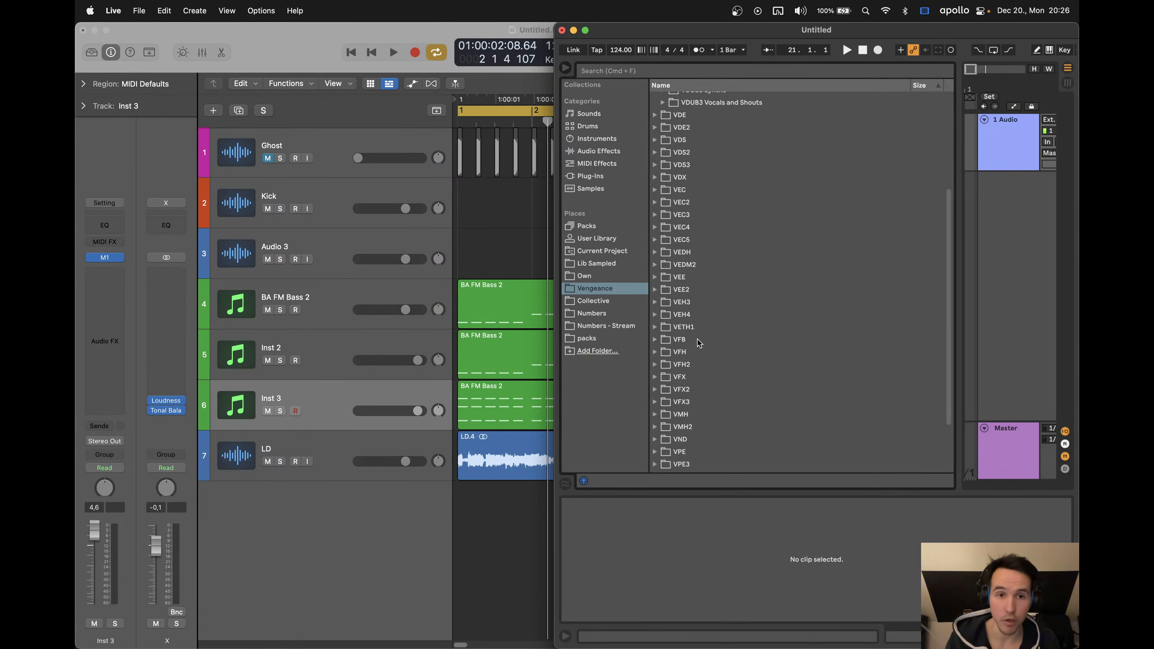
click(702, 265)
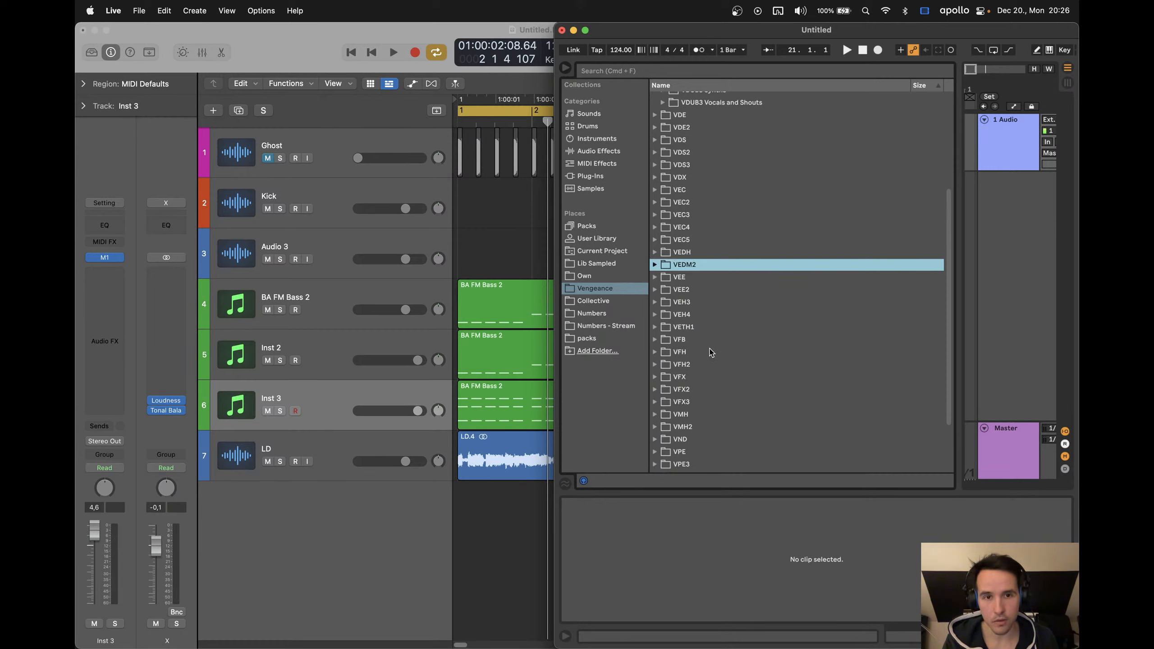
scroll(709, 349, down, 4)
click(686, 353)
click(740, 363)
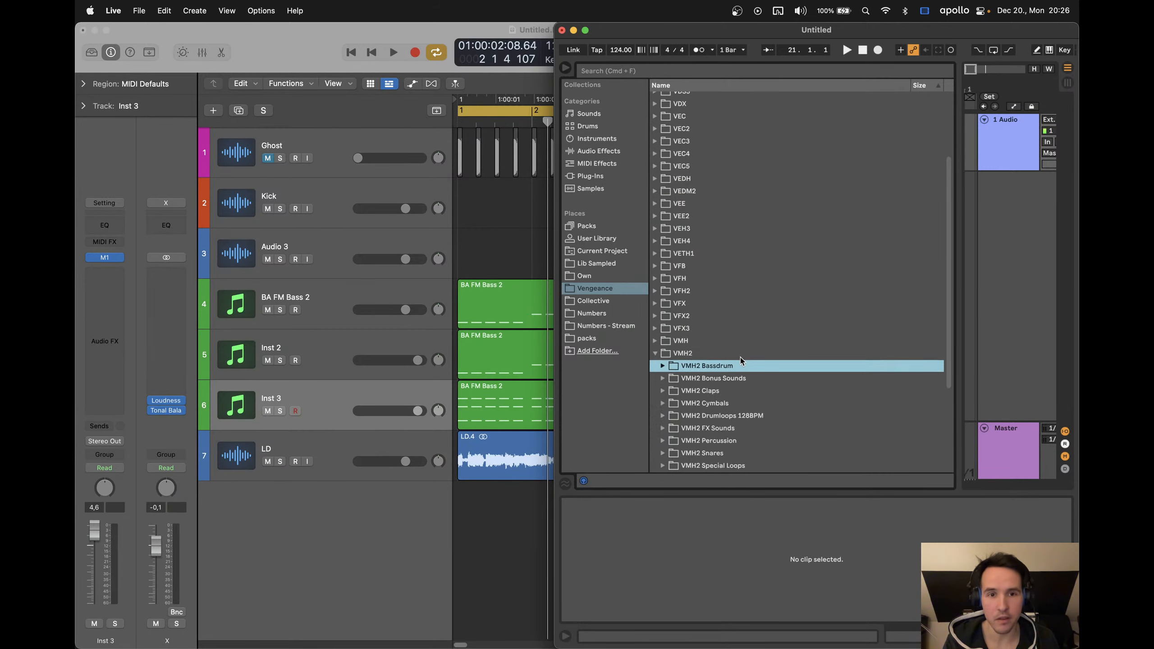
Expand the VMH2 Bassdrum folder and audition a run of its bass drum samples down to VMH2 Bassdrum 031.wav
key(Right)
key(Down)
scroll(754, 362, down, 4)
scroll(755, 360, down, 5)
click(755, 294)
key(Down)
key(Down)
key(Down)
key(Down)
key(Down)
key(Down)
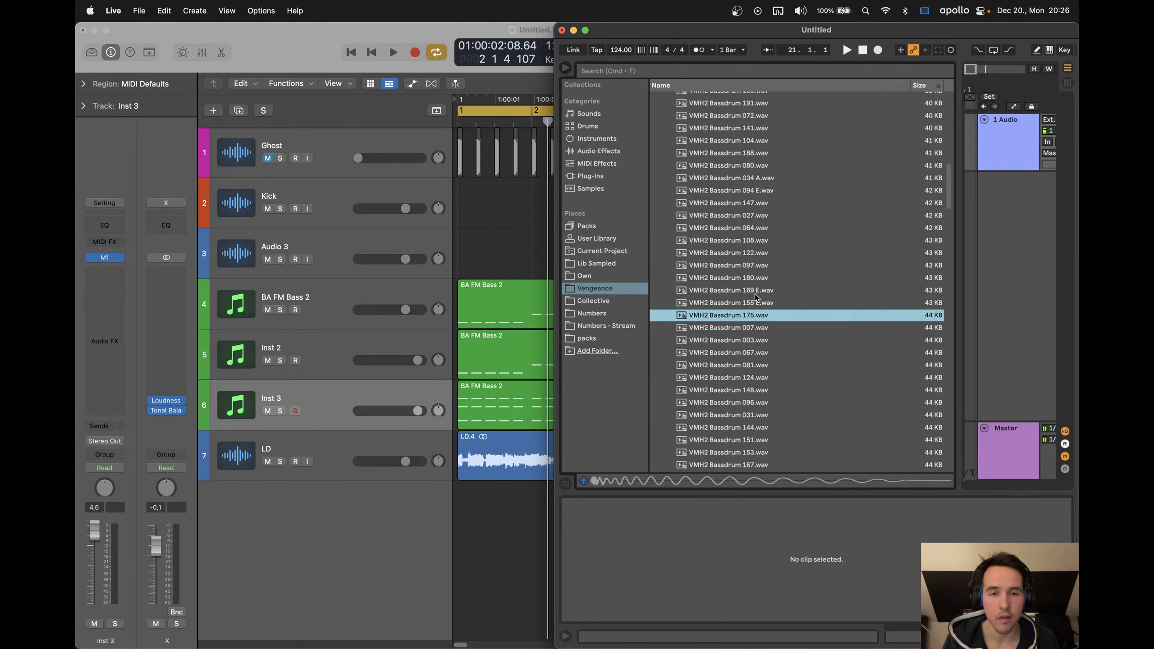
key(Down)
key(Down)
key(Down)
key(Down)
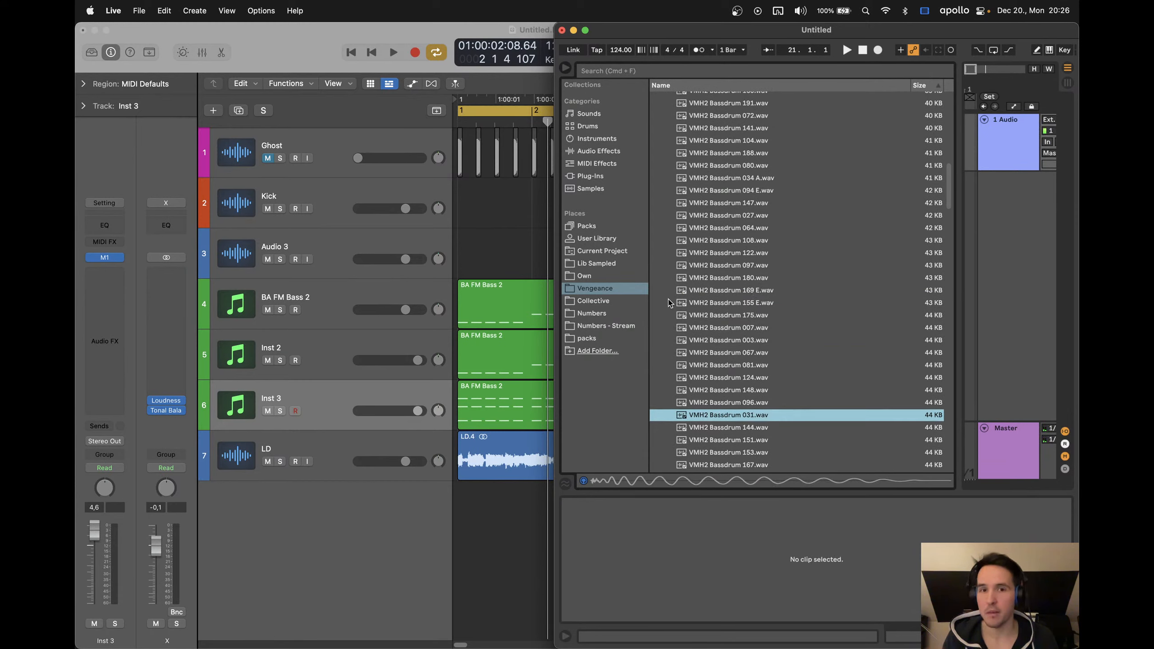
Search the Own sample folder for "kick" and audition Kick - Disc 115.wav and Kick - By Now 123.wav
click(597, 276)
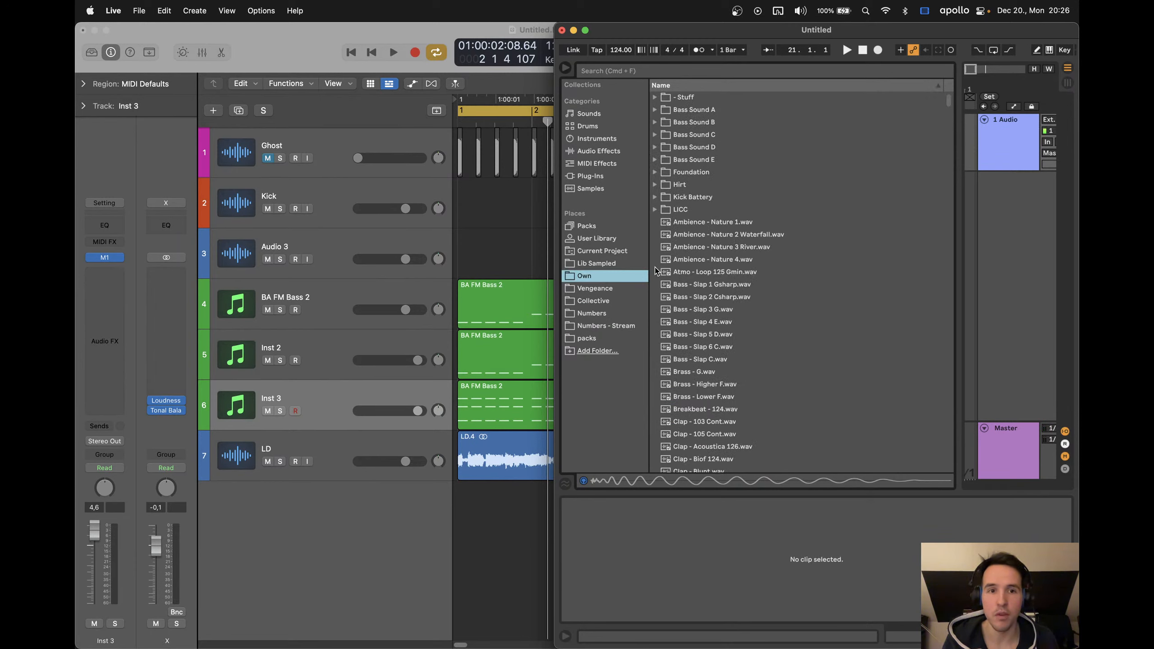
scroll(690, 146, down, 2)
click(666, 65)
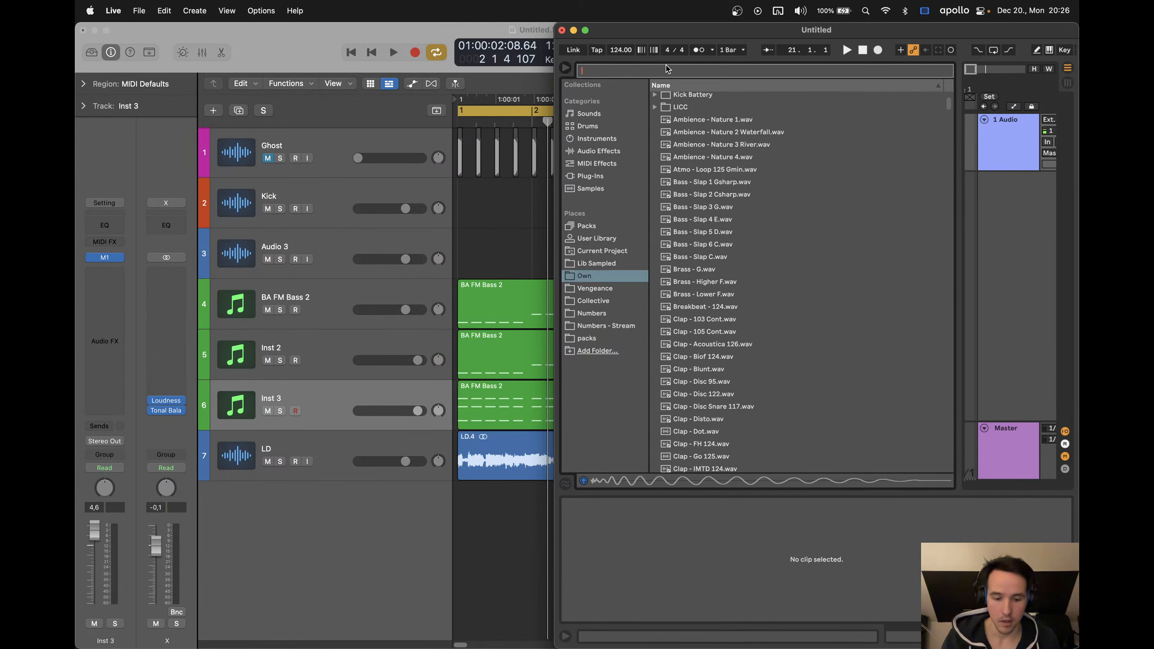
text(kick)
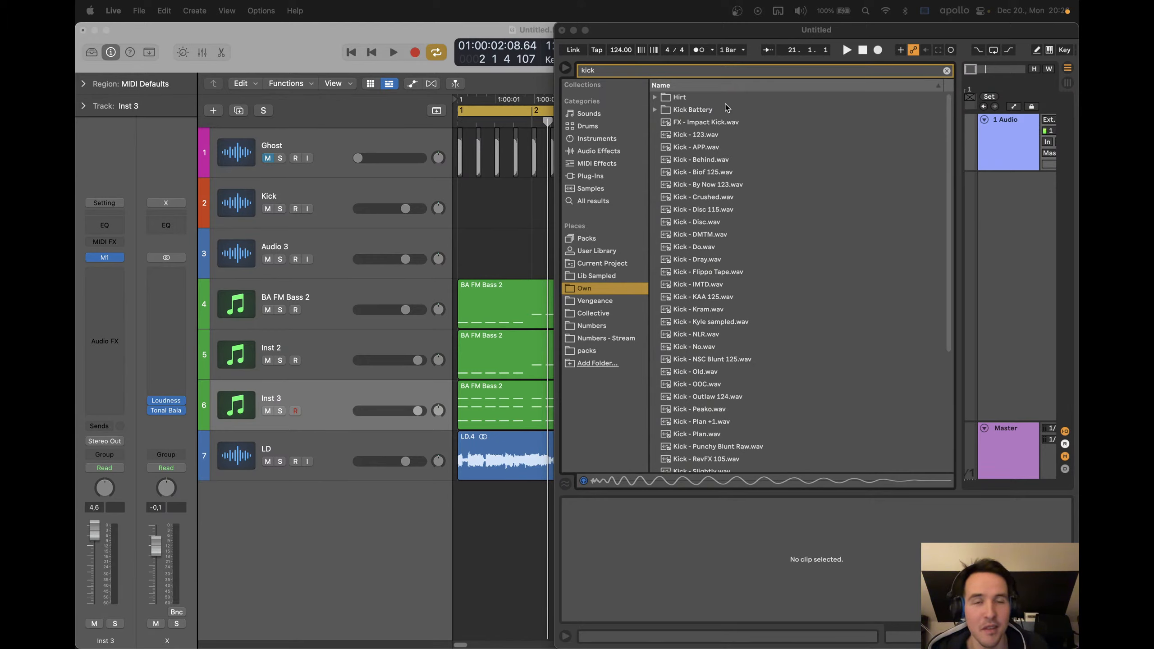
click(758, 32)
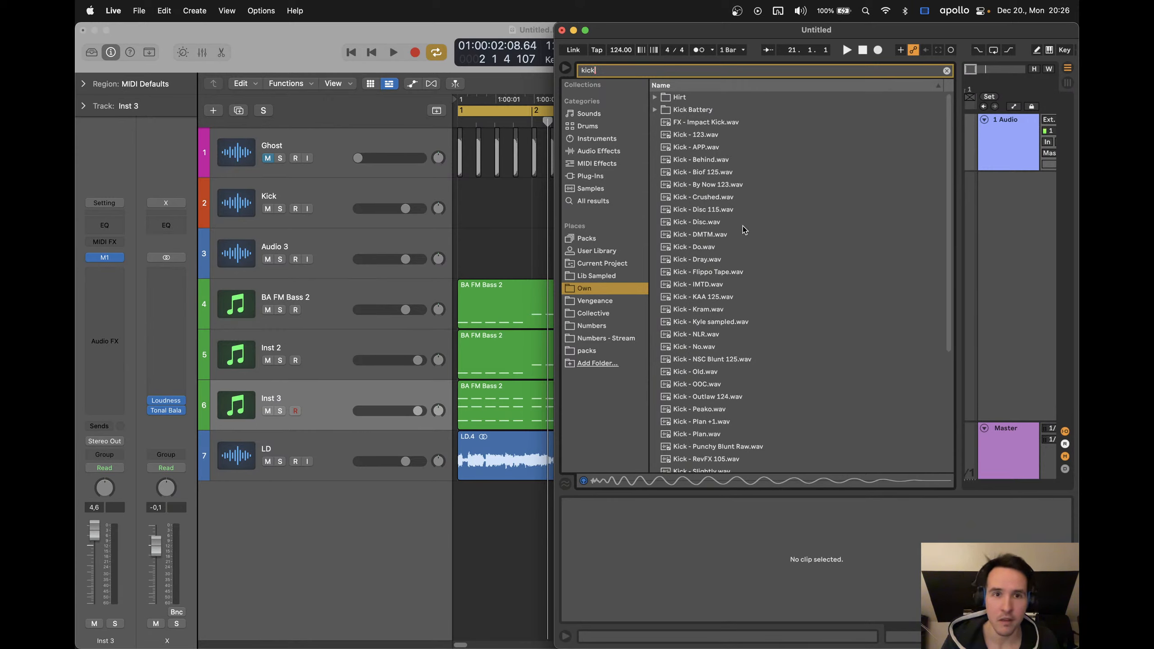
scroll(746, 228, down, 3)
click(735, 170)
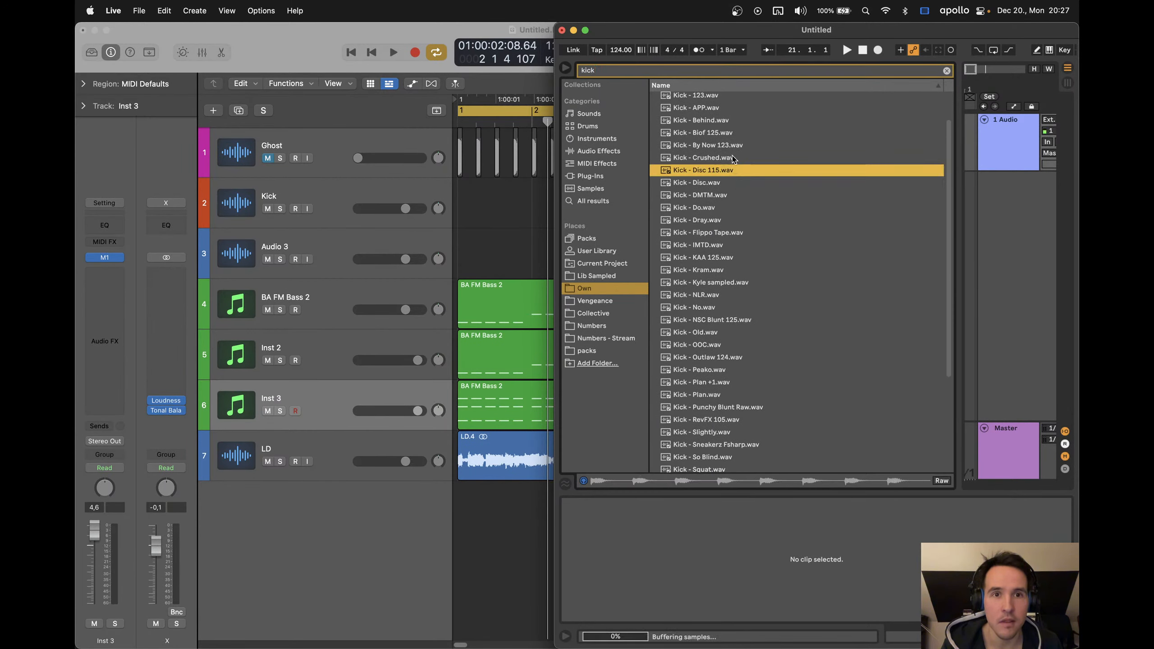
click(733, 146)
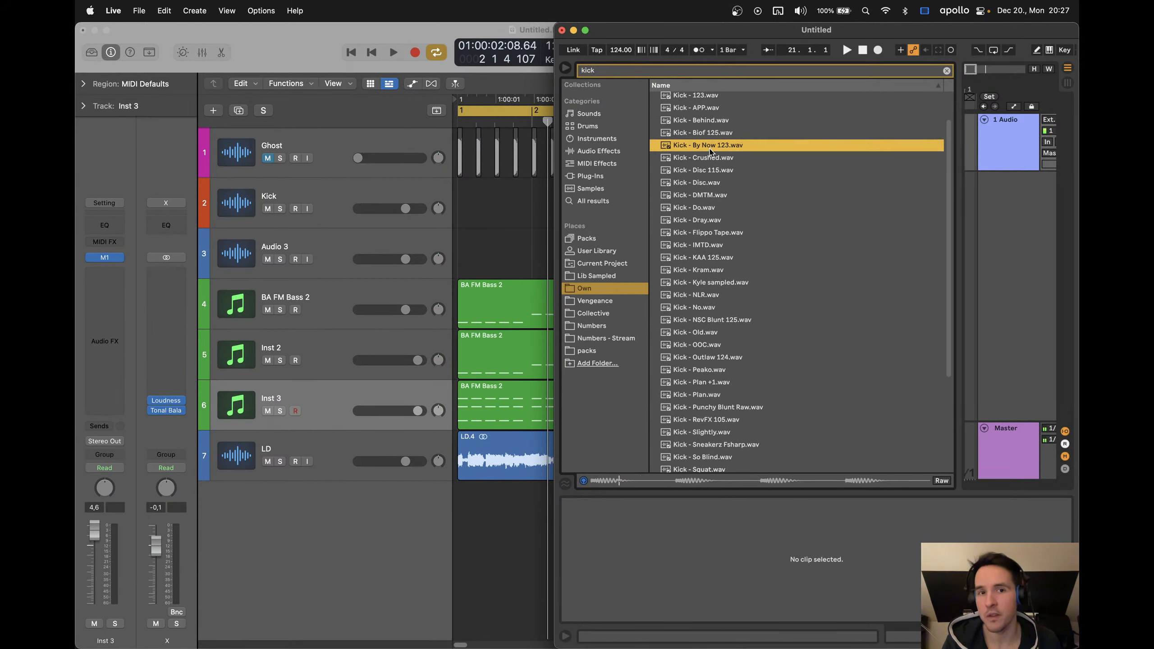
Bring Kick - By Now 123.wav into Logic Pro at the start of the Kick track and give the region a fade-out
drag(705, 145, 609, 224)
scroll(474, 215, up, 3)
key(BackSpace)
scroll(613, 227, left, 1)
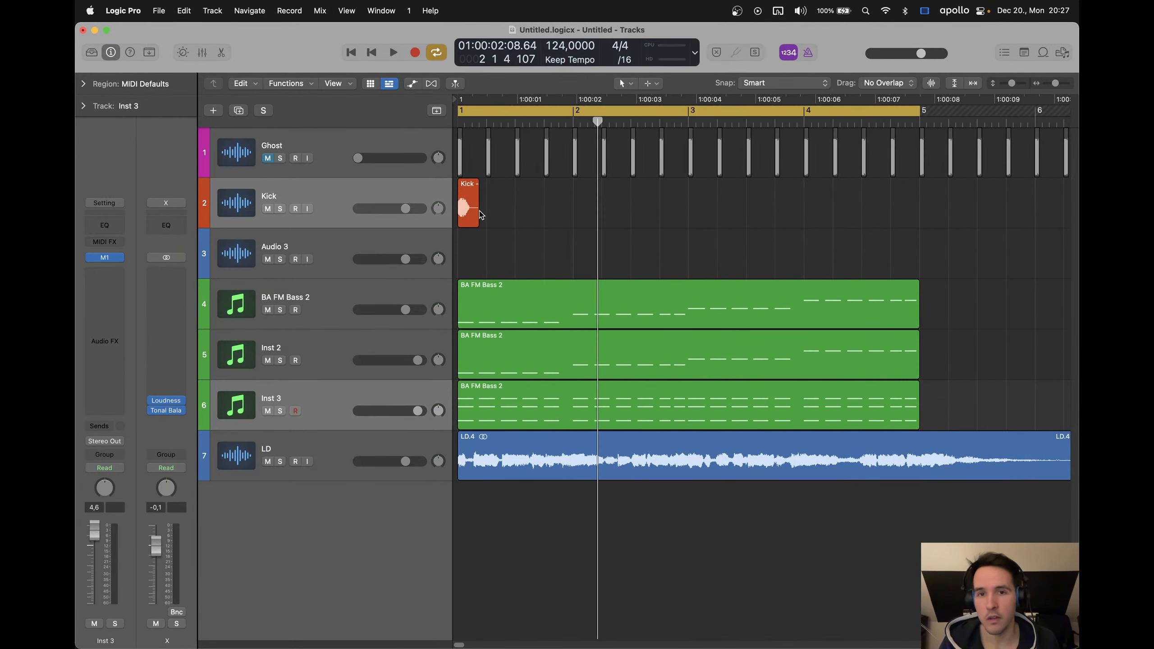
click(472, 214)
scroll(500, 201, right, 1)
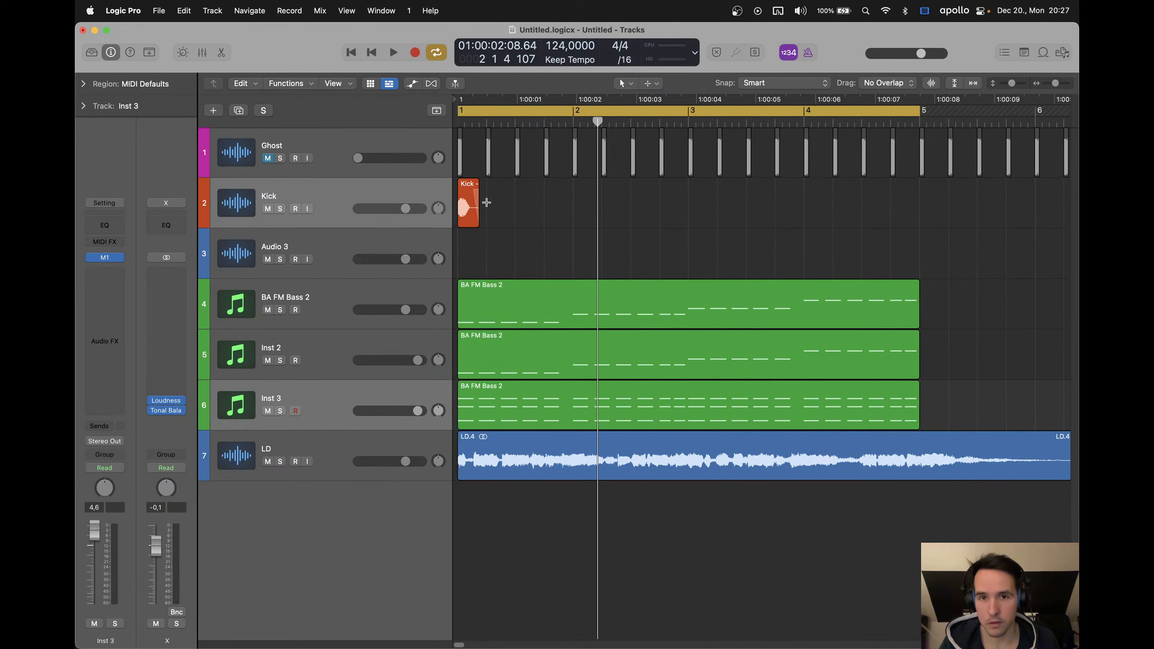
Repeat the first beat of the Kick track so a kick falls on every beat through the end of bar 4
drag(488, 204, 435, 209)
key(super+r)
key(super+r)
key(super+r)
key(super+r)
key(super+r)
key(super+r)
key(super+r)
key(super+r)
key(super+r)
key(super+r)
key(super+r)
key(super+r)
key(super+r)
key(super+r)
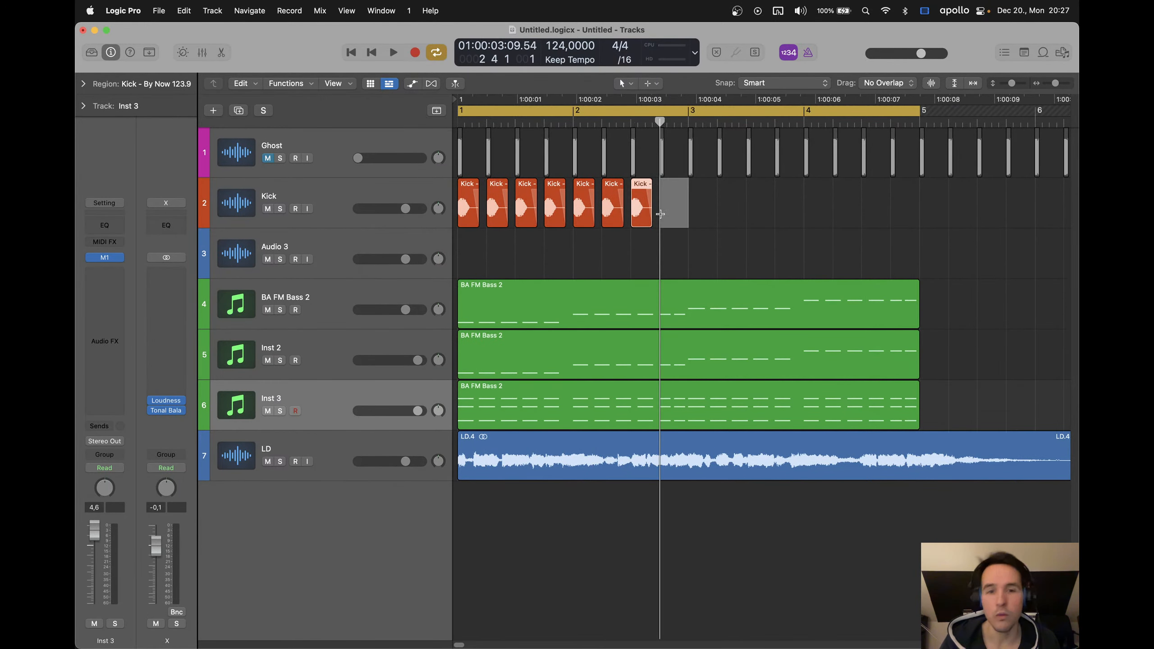
key(super+r)
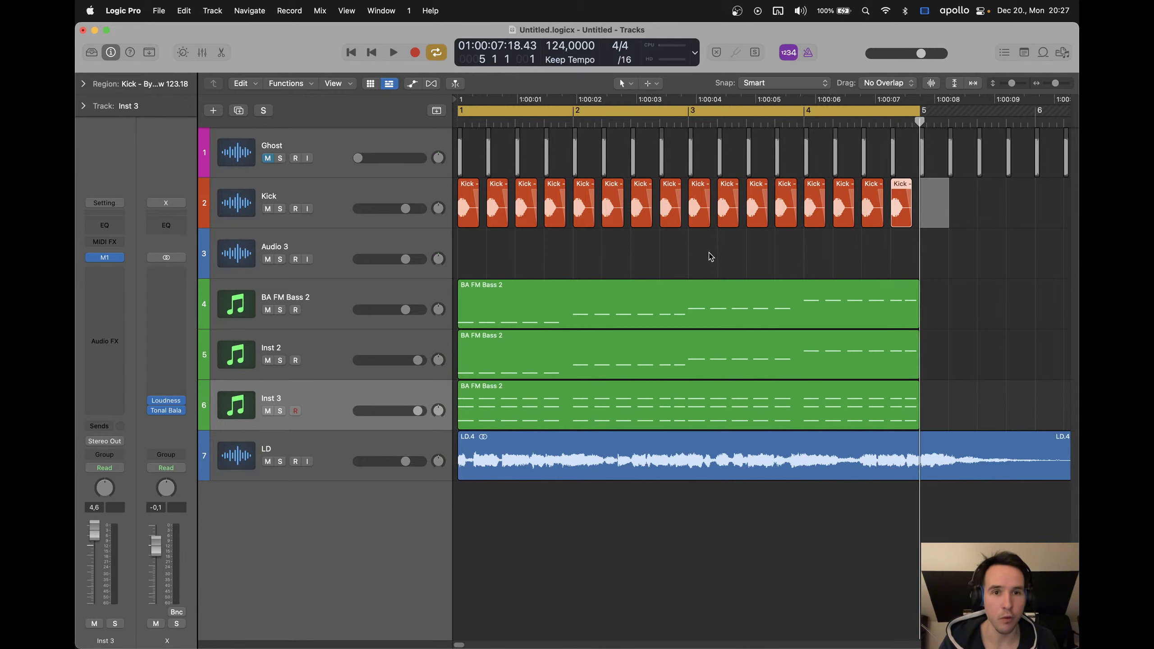
click(710, 254)
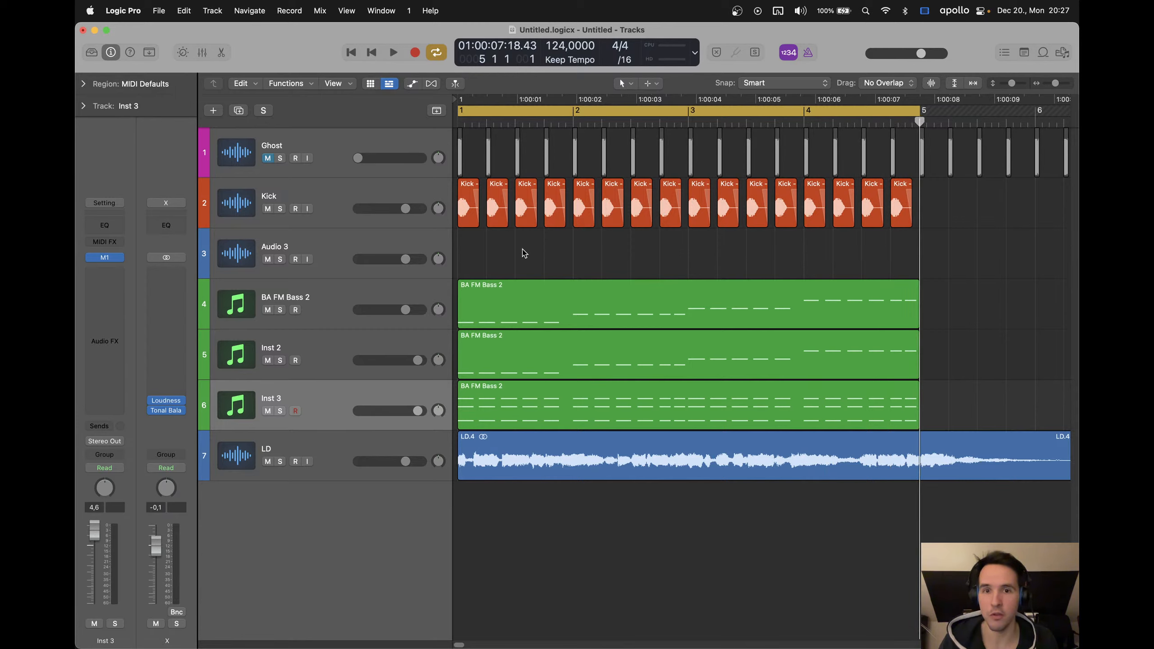
Play the loop and balance the levels, setting the Kick track's fader to 2.7 dB and the X channel's to -4.9 dB
click(334, 190)
key(space)
drag(94, 553, 156, 567)
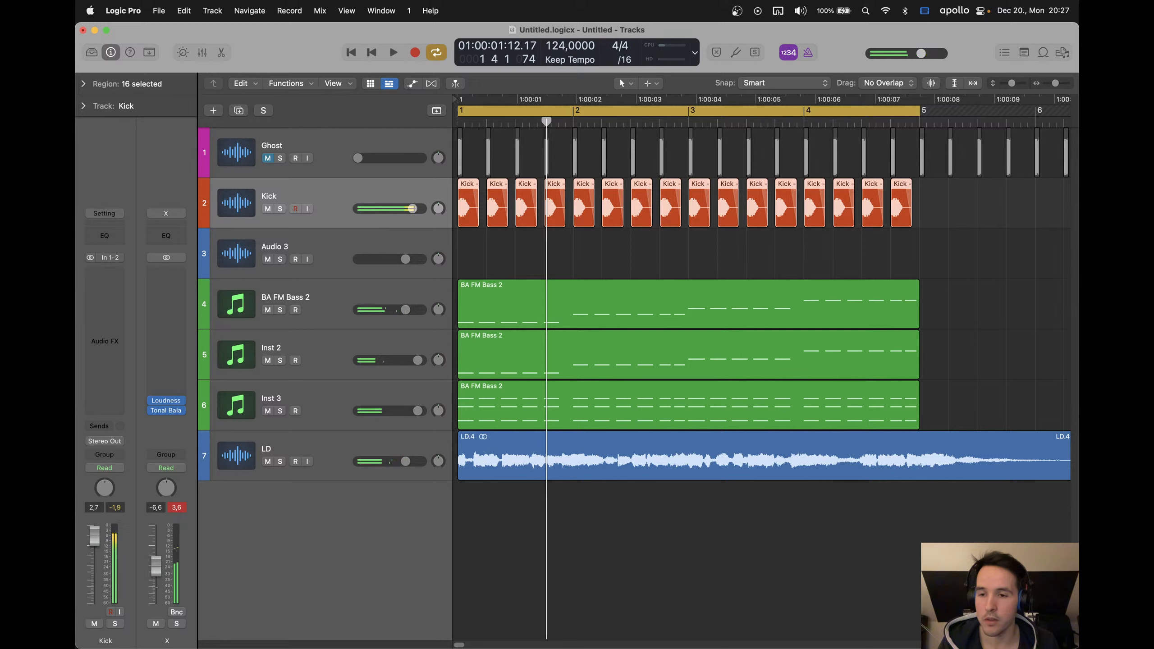
click(650, 253)
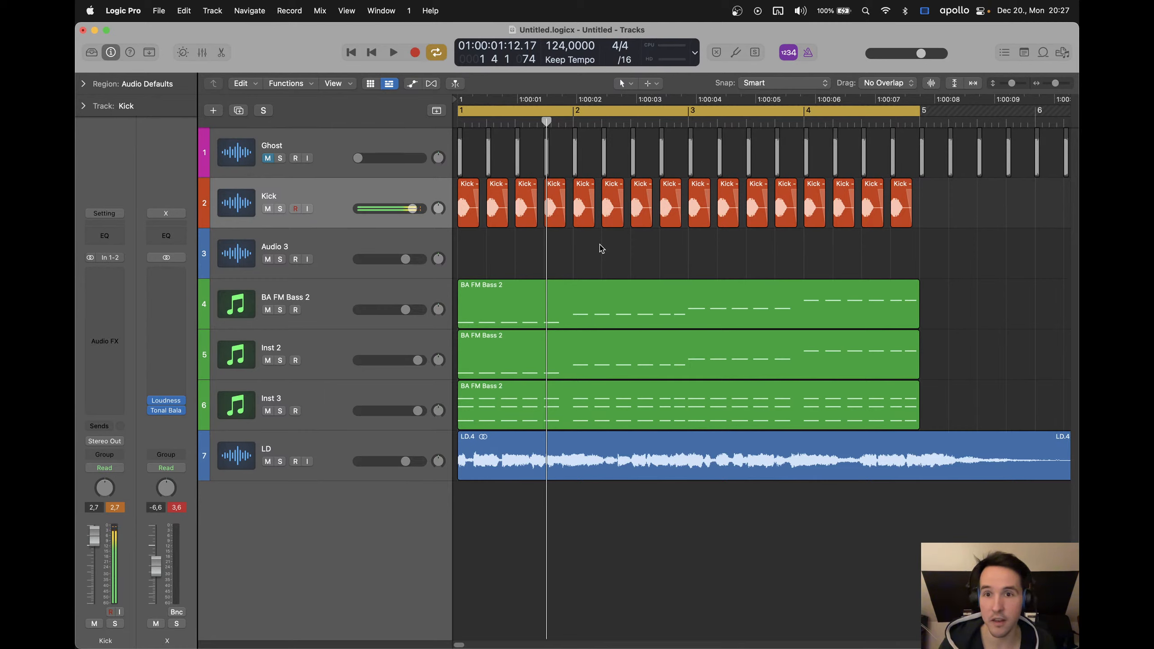
key(space)
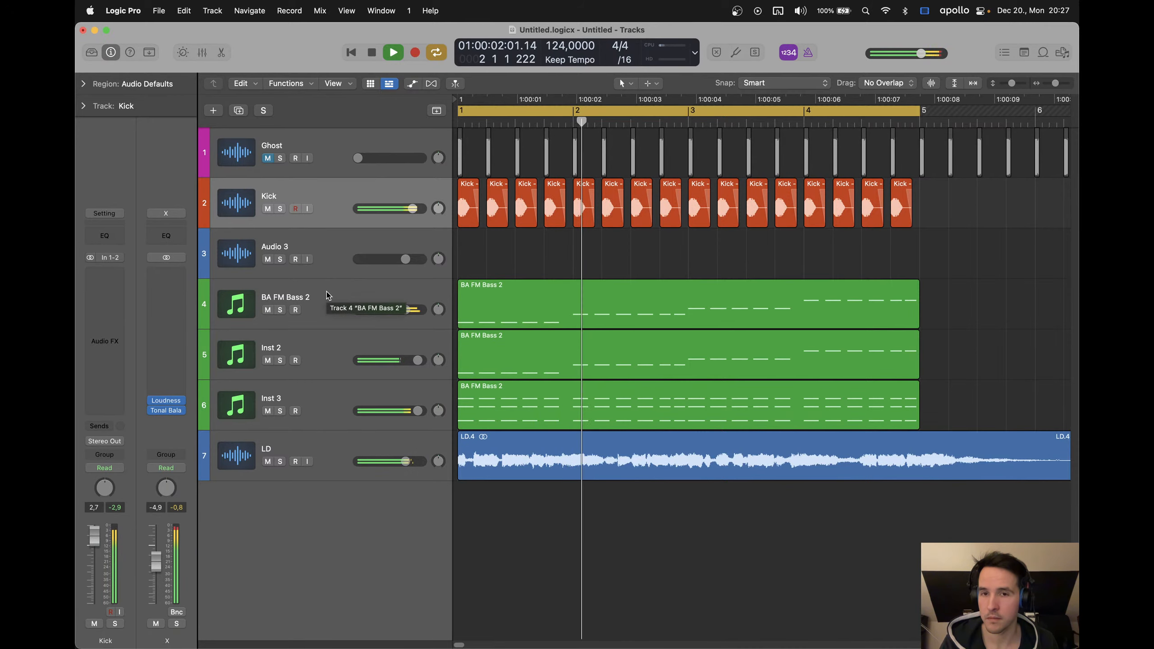
key(space)
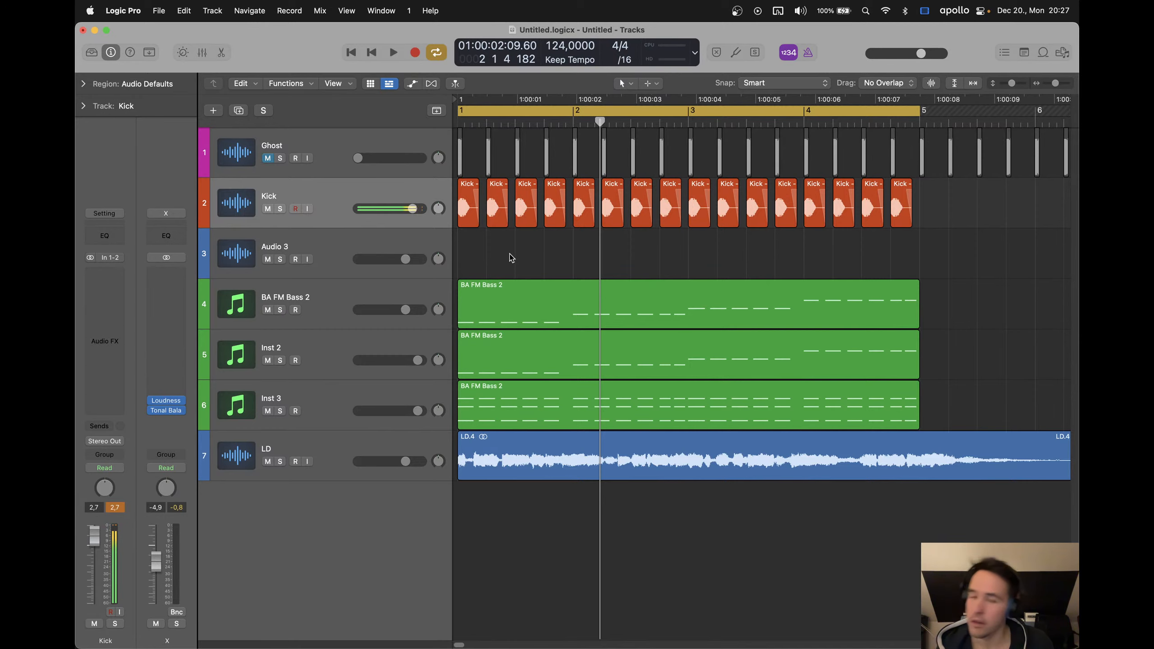
Try moving the first kick region to the Audio 3 track and time-stretching it to about two and a half times its length
super+click(466, 218)
key(super+Right)
key(super+Right)
key(super+Right)
key(super+Right)
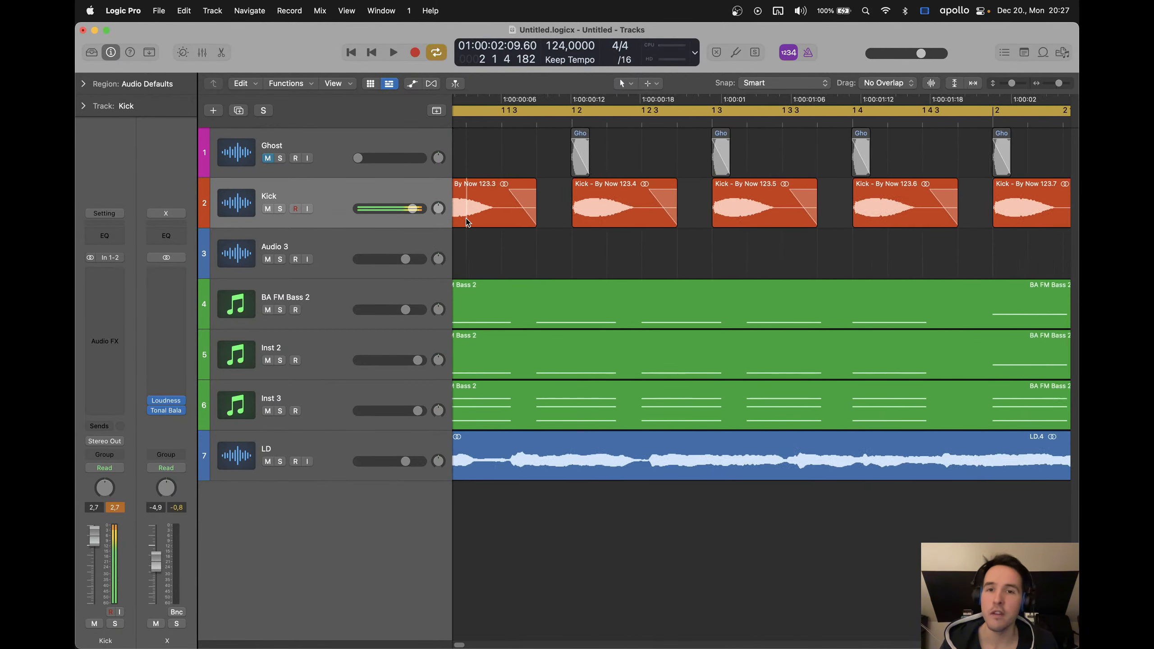
scroll(466, 219, left, 3)
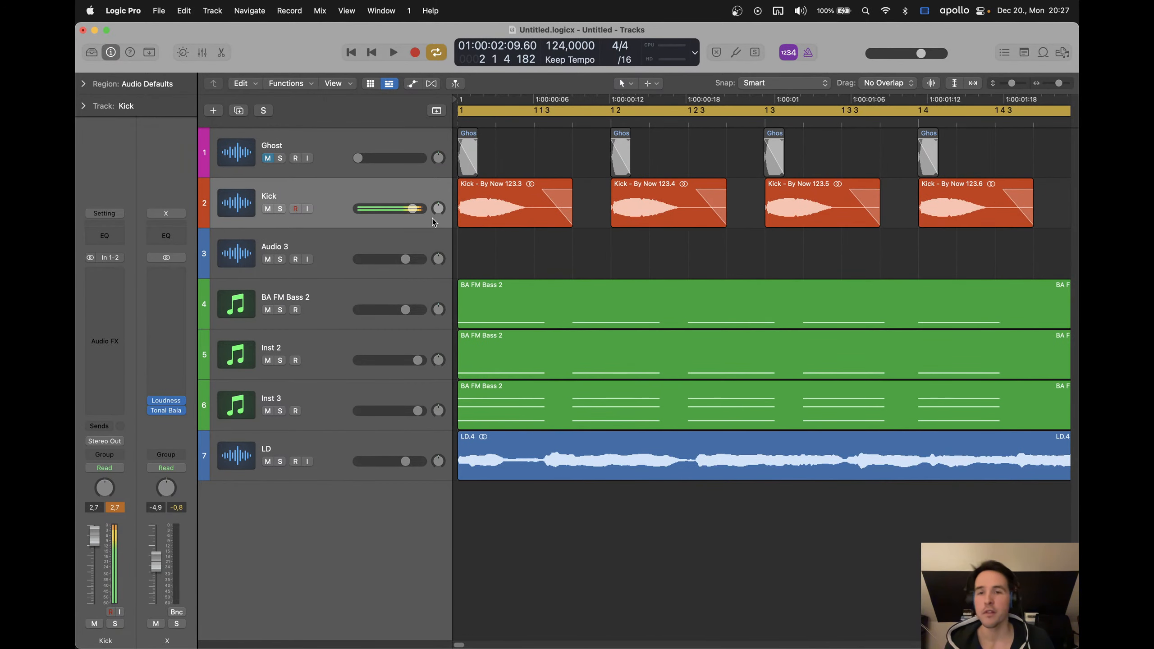
drag(513, 217, 747, 270)
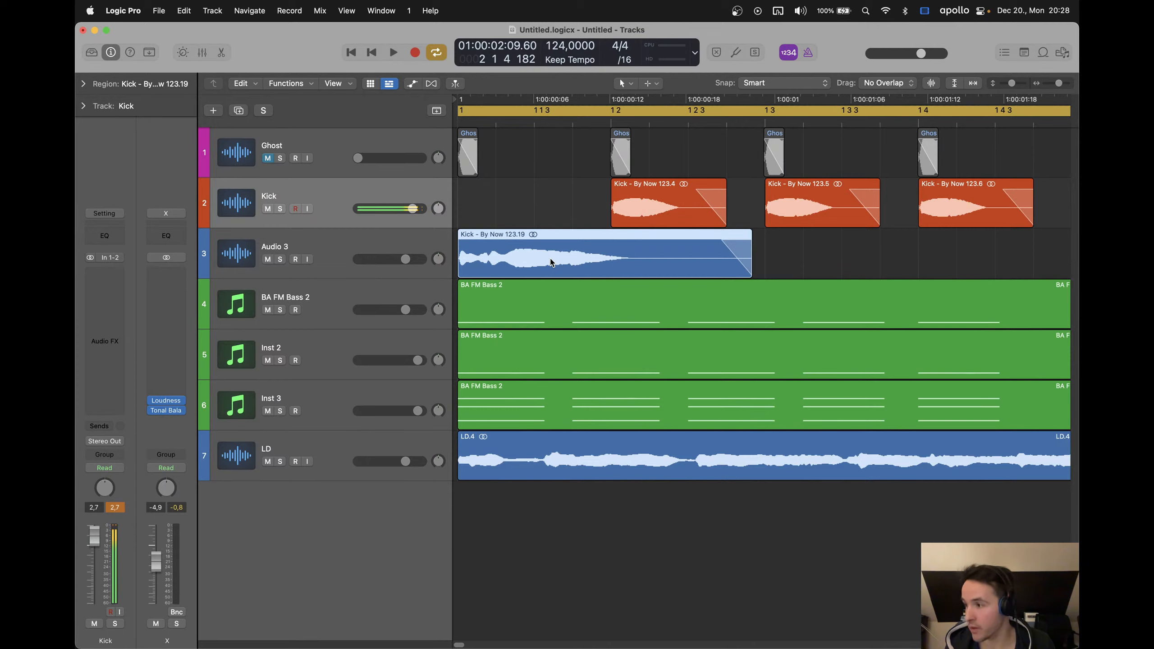
click(572, 212)
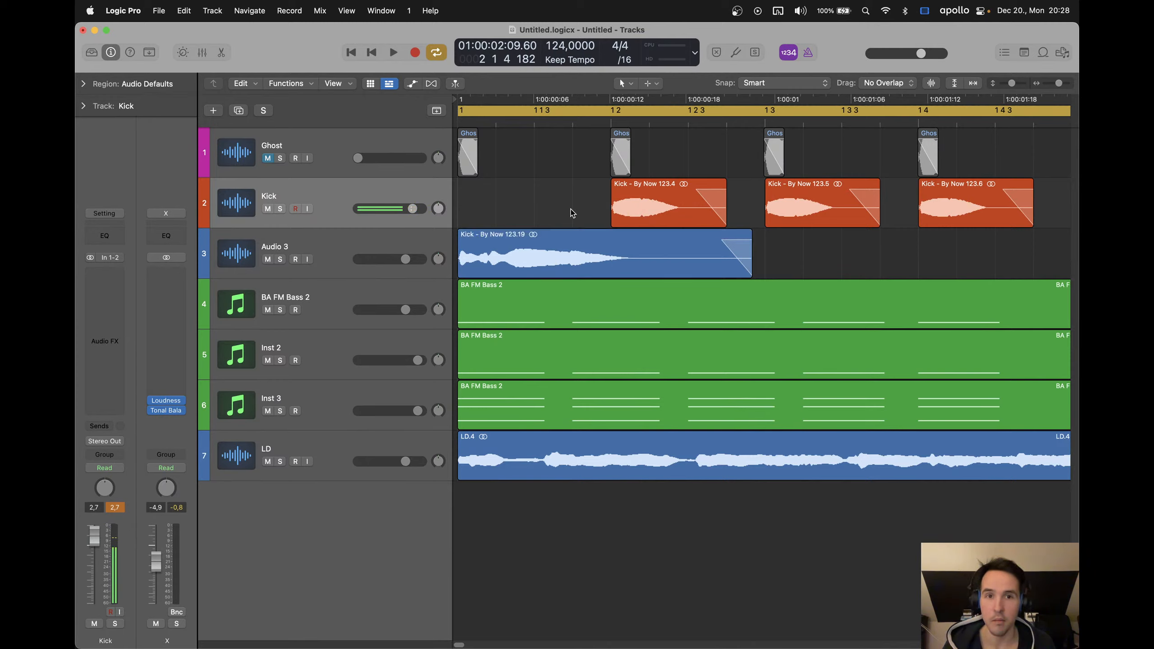
Undo the time-stretch and move the kick region back to the start of the Kick track
key(super+z)
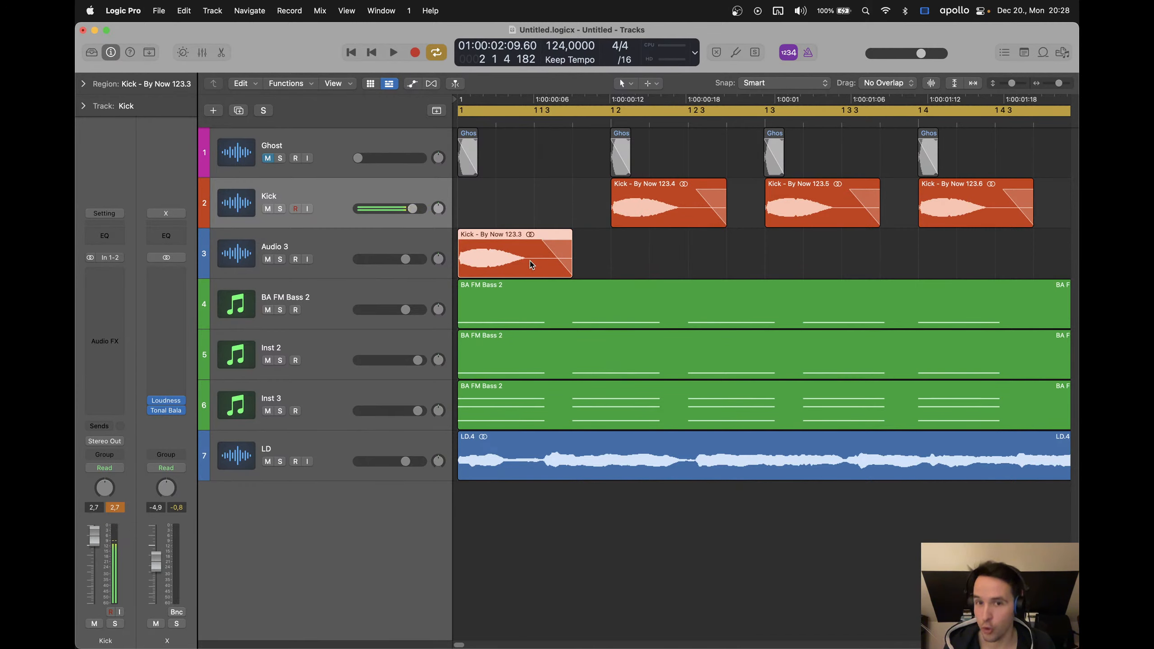
click(519, 192)
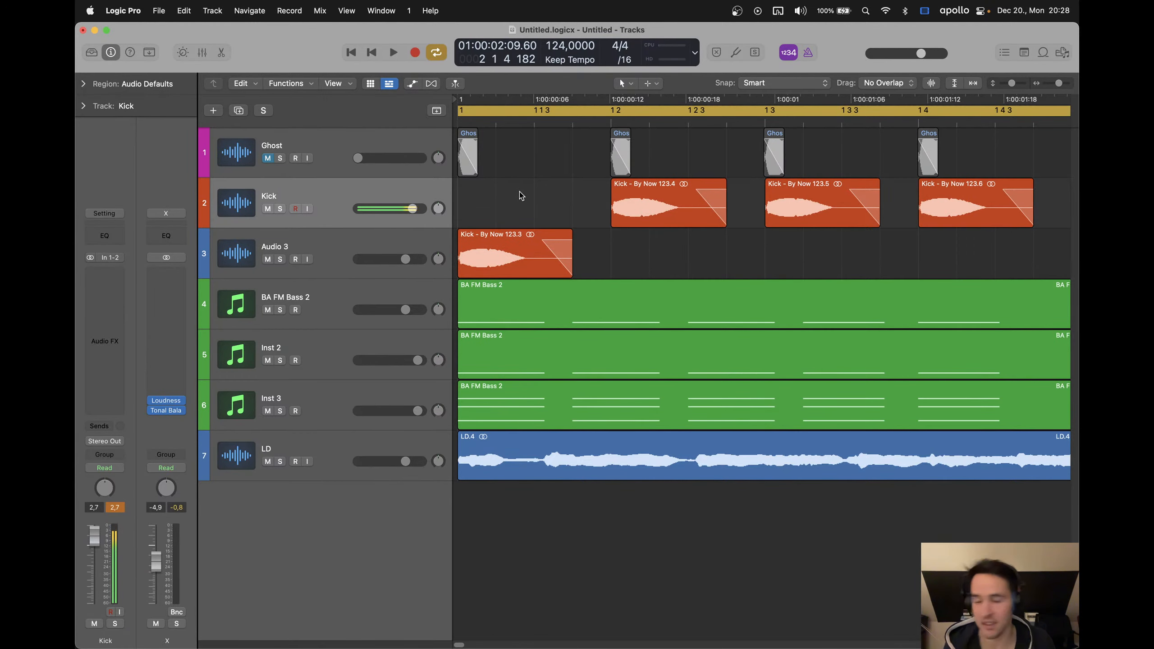
drag(505, 239, 500, 184)
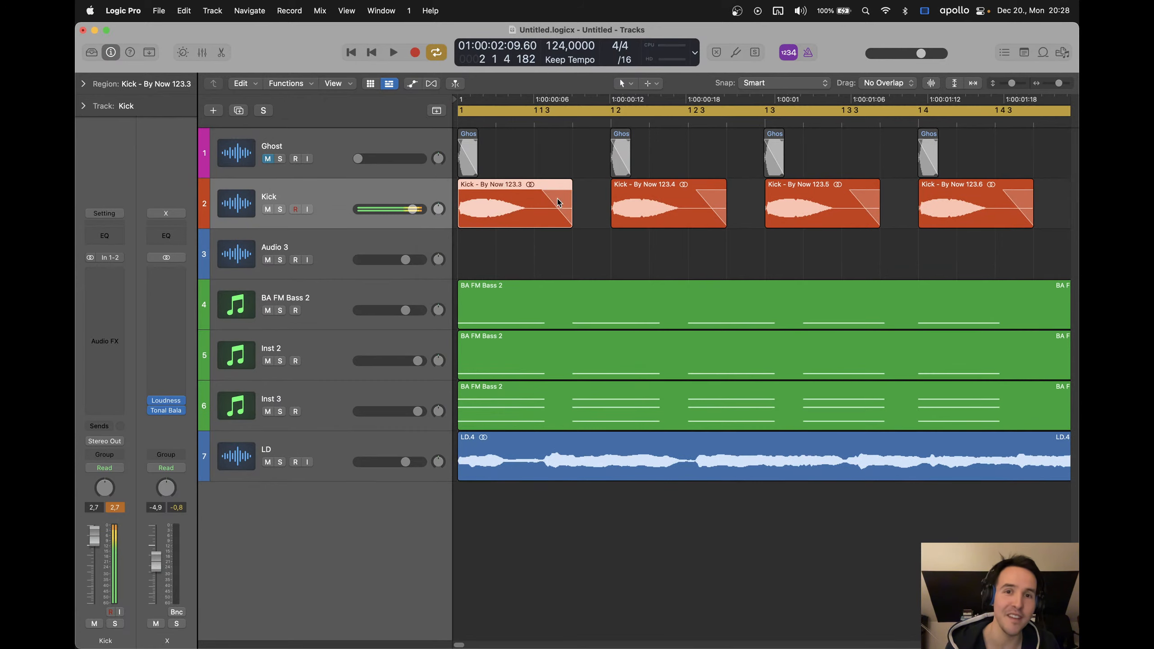
click(665, 254)
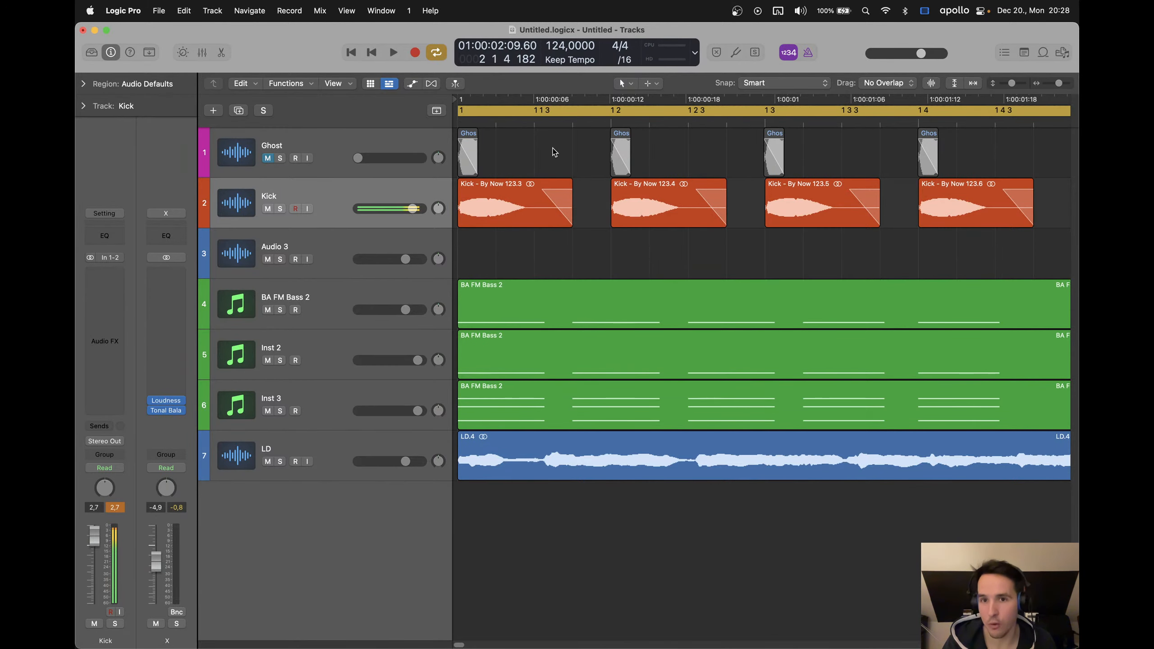
Insert the SoundShifter Pitch plug-in on the Kick track and transpose it by 12 semitones
ctrl+alt+click(583, 149)
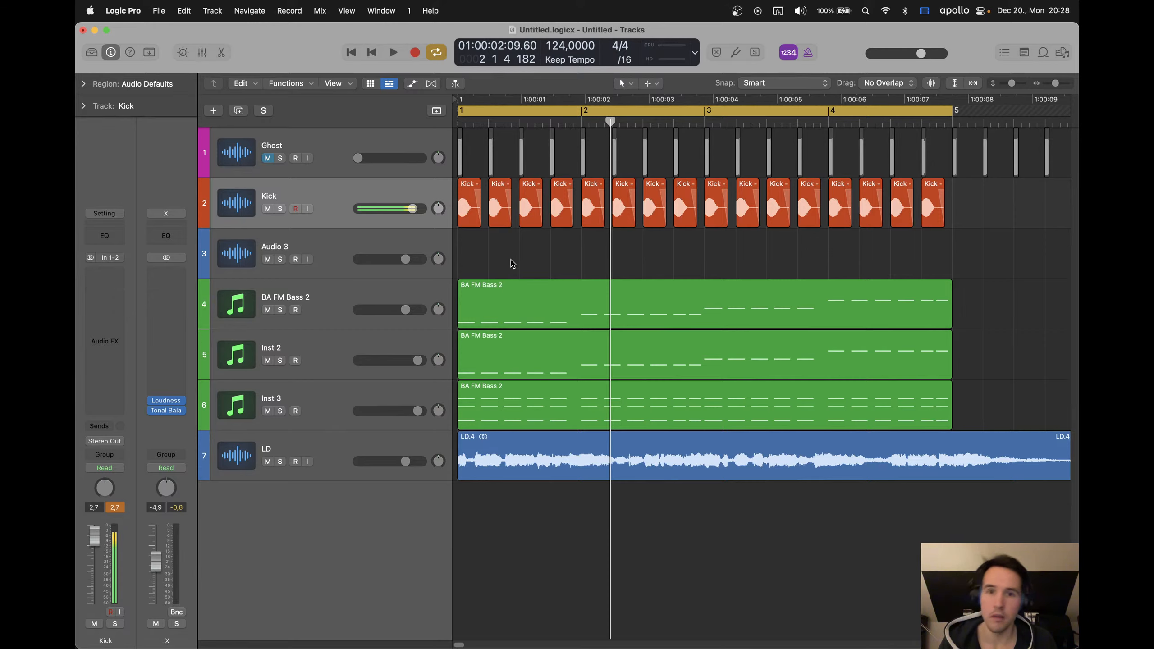
click(329, 198)
click(96, 313)
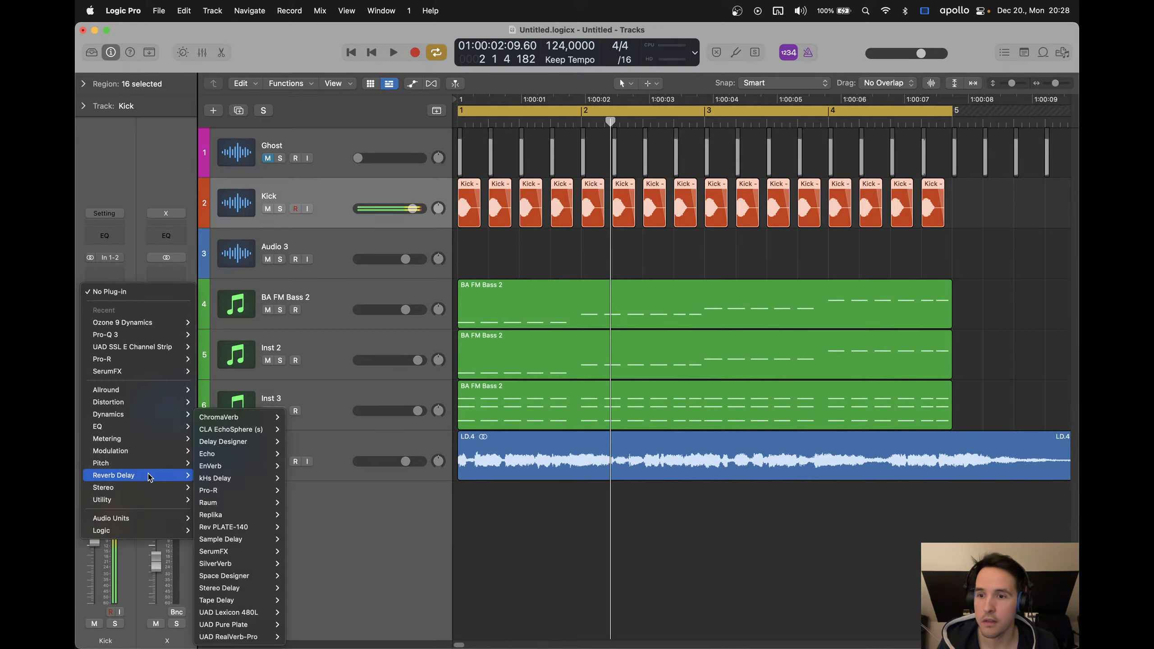
mouse_move(150, 463)
mouse_move(281, 490)
click(347, 488)
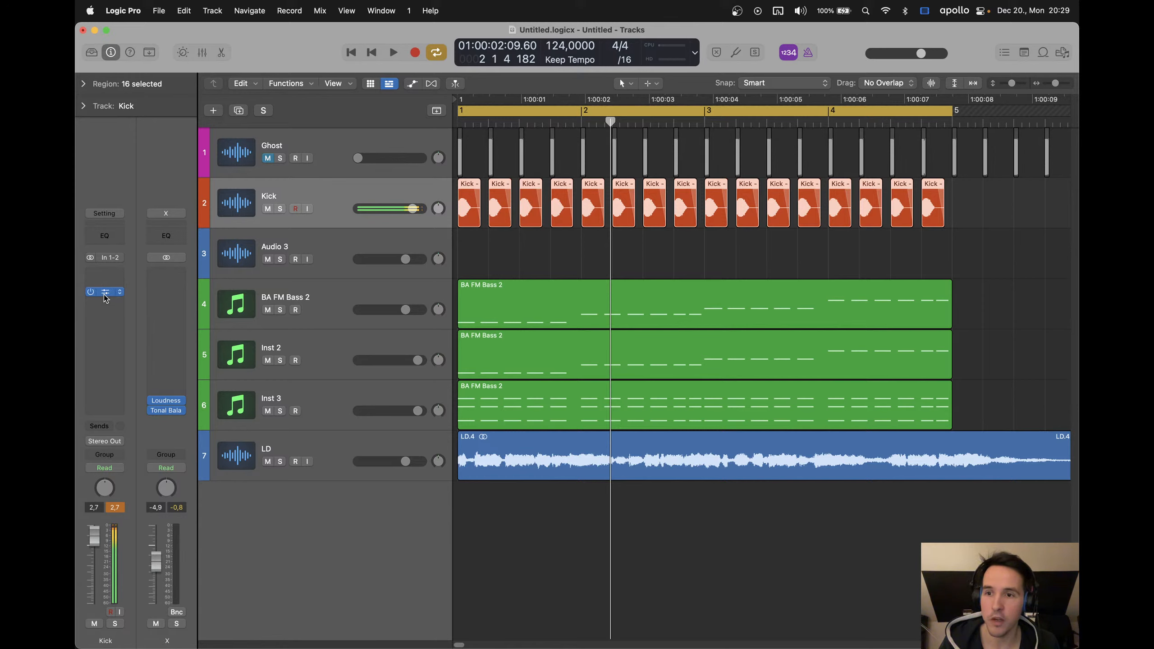
click(107, 295)
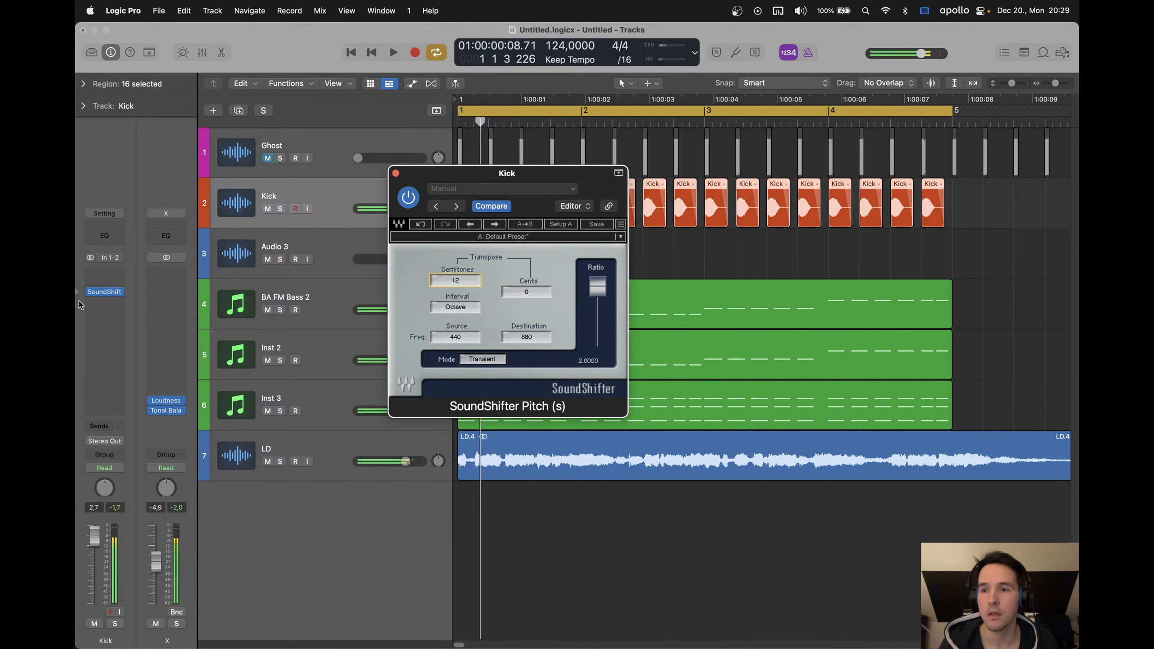
Insert a second SoundShifter Pitch after the first on the Kick track and play the kick soloed
click(104, 302)
mouse_move(131, 345)
click(209, 341)
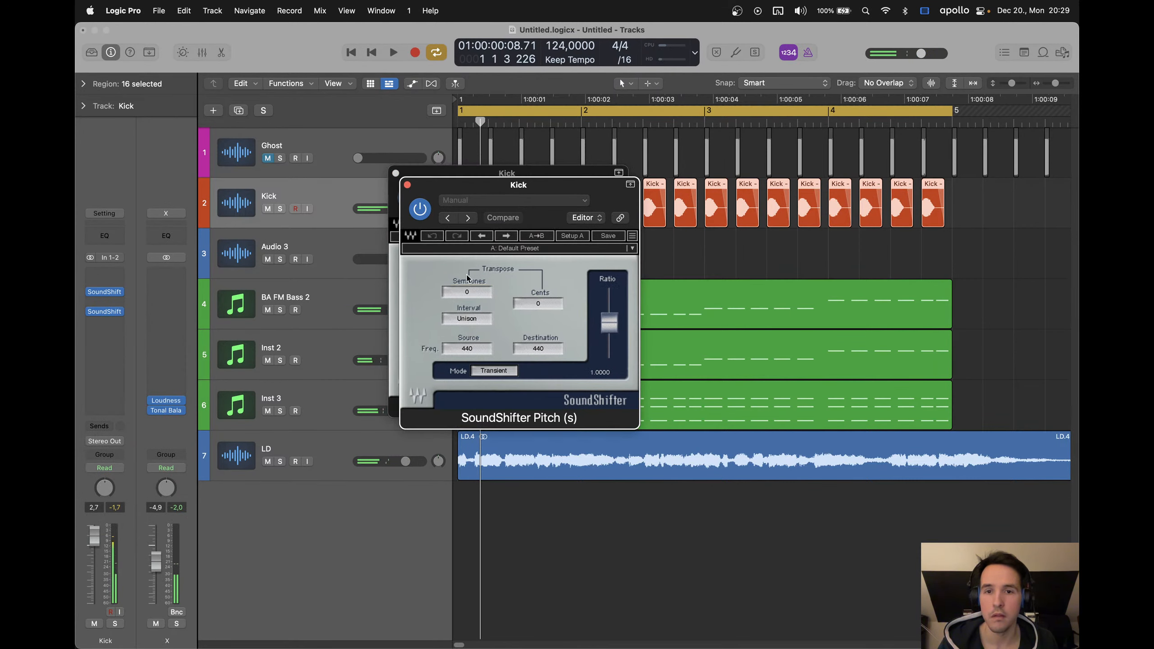
key(s)
key(space)
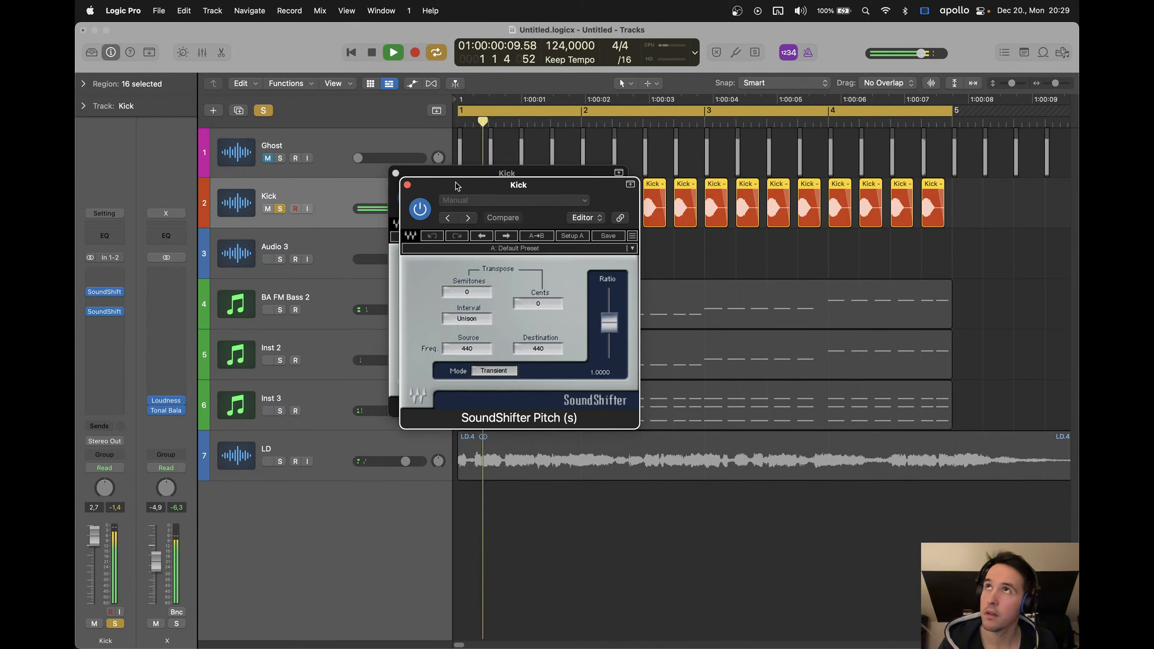
key(space)
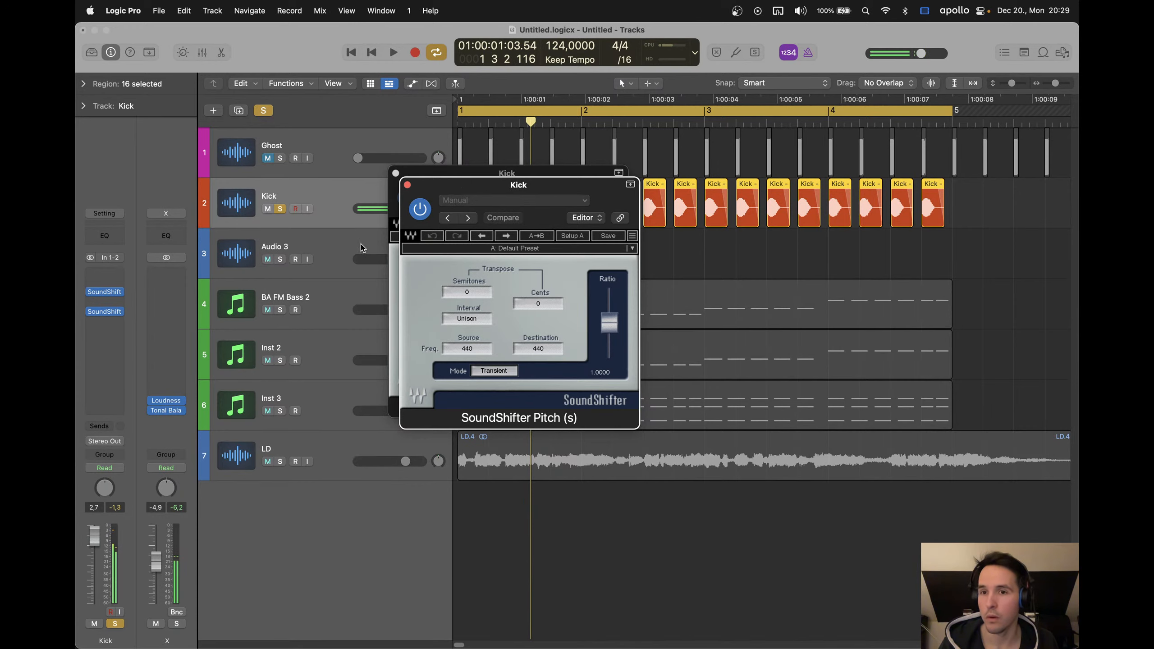
Create a software instrument track below Audio 3 and load Nexus on it
click(313, 248)
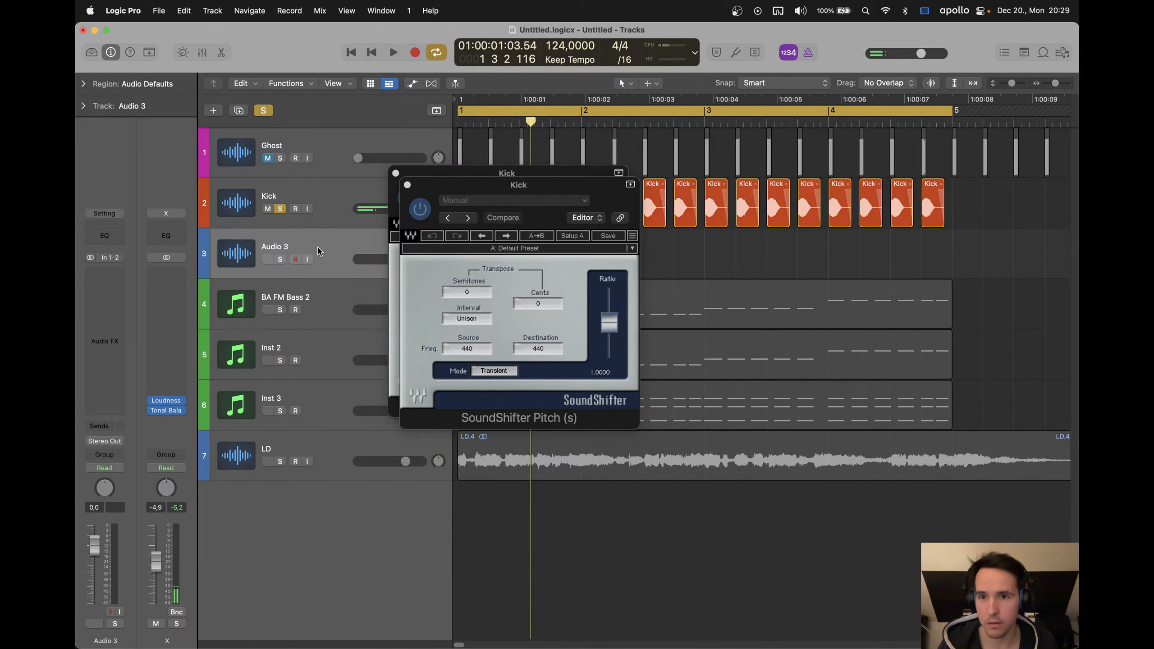
key(alt+super+s)
click(105, 257)
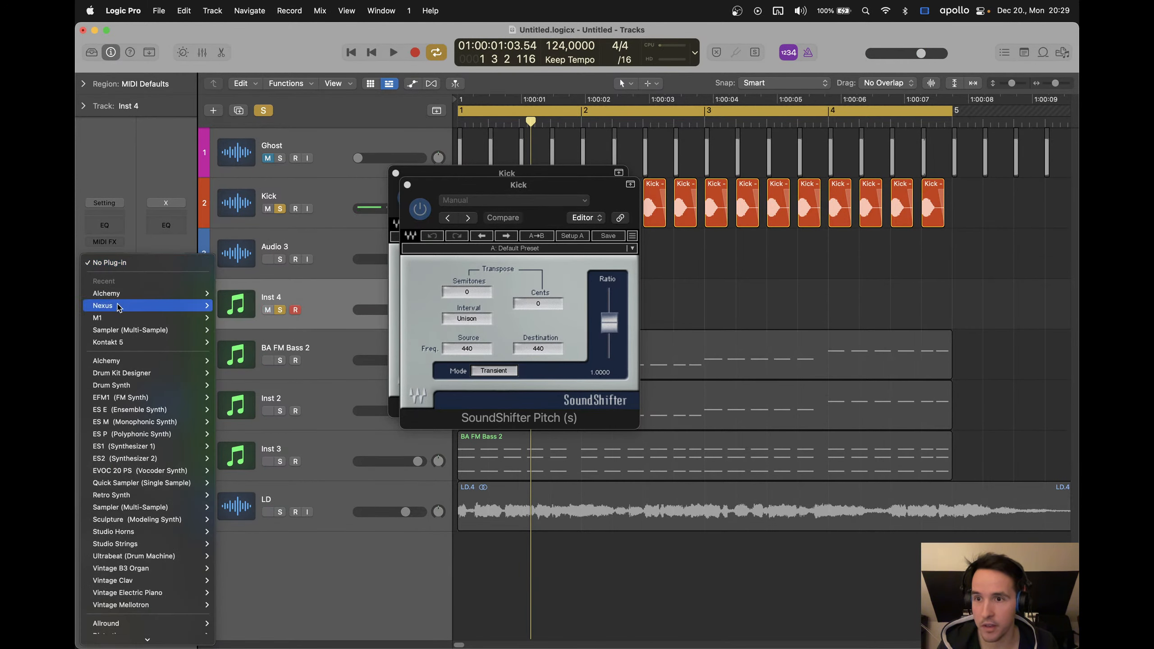
click(223, 309)
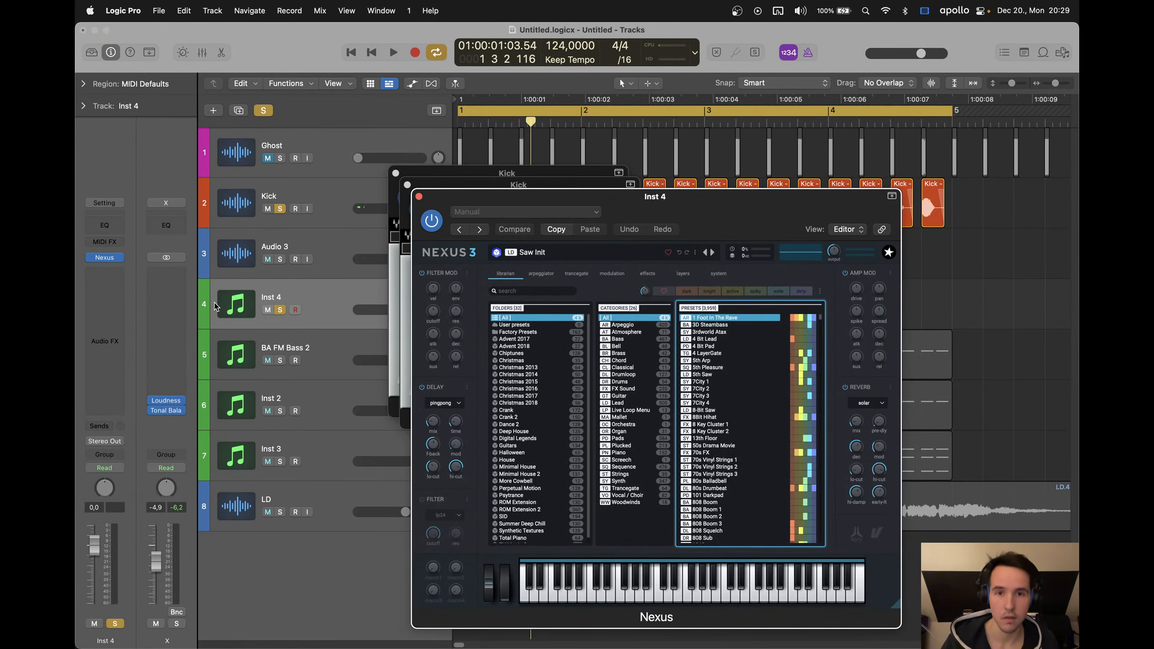
Open Musical Typing to play a reference note on the Nexus track, and close the Nexus window
key(super+k)
key(t)
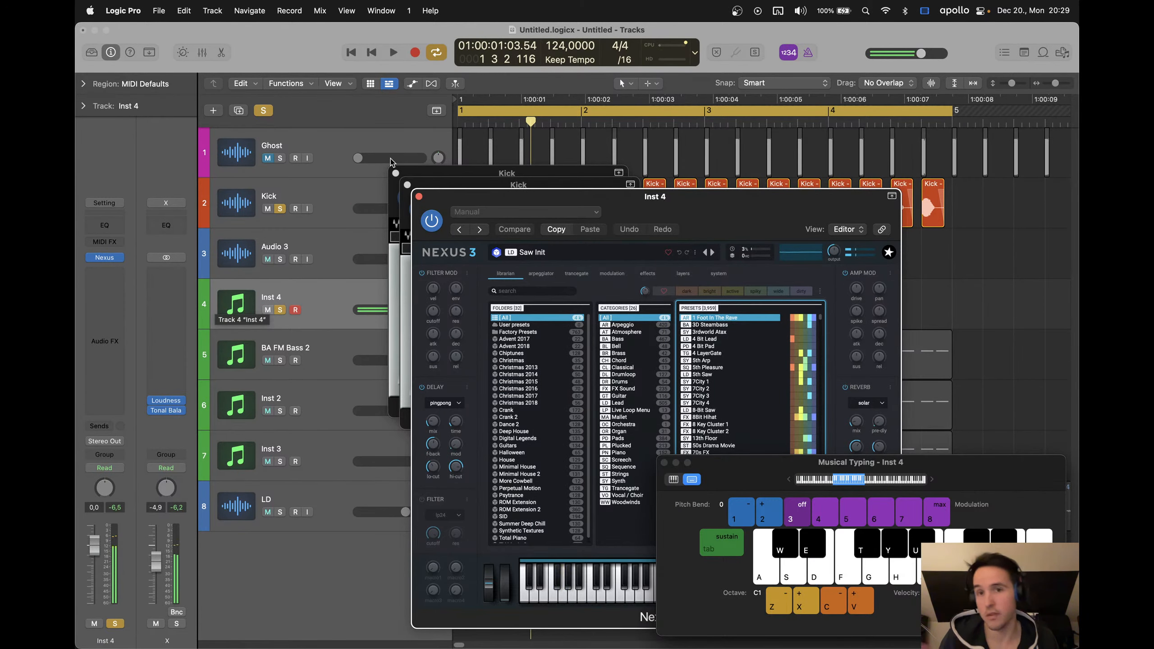
click(418, 197)
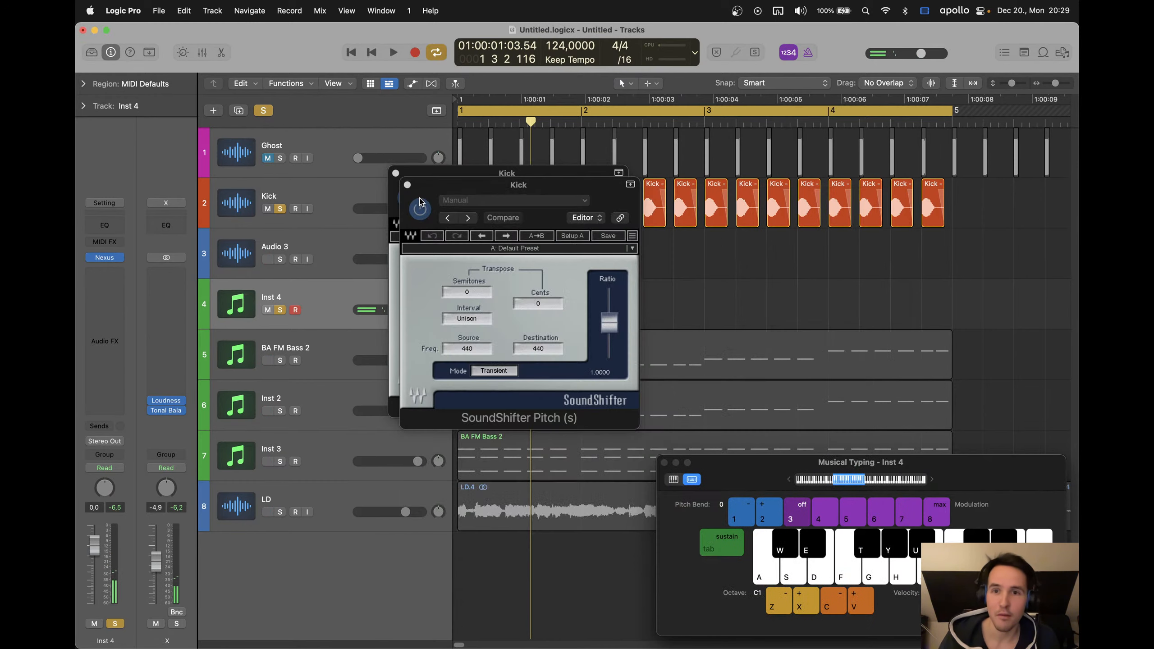
Close both SoundShifter windows and delete the Audio 3 and Inst 4 tracks
click(407, 184)
click(395, 173)
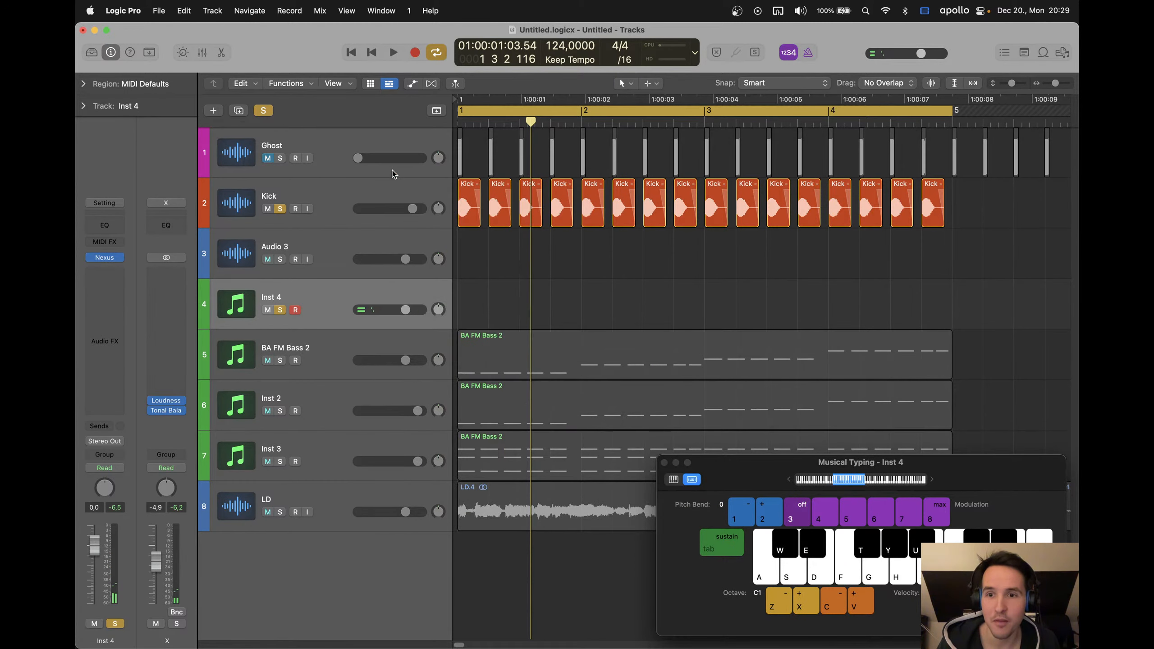
shift+click(328, 246)
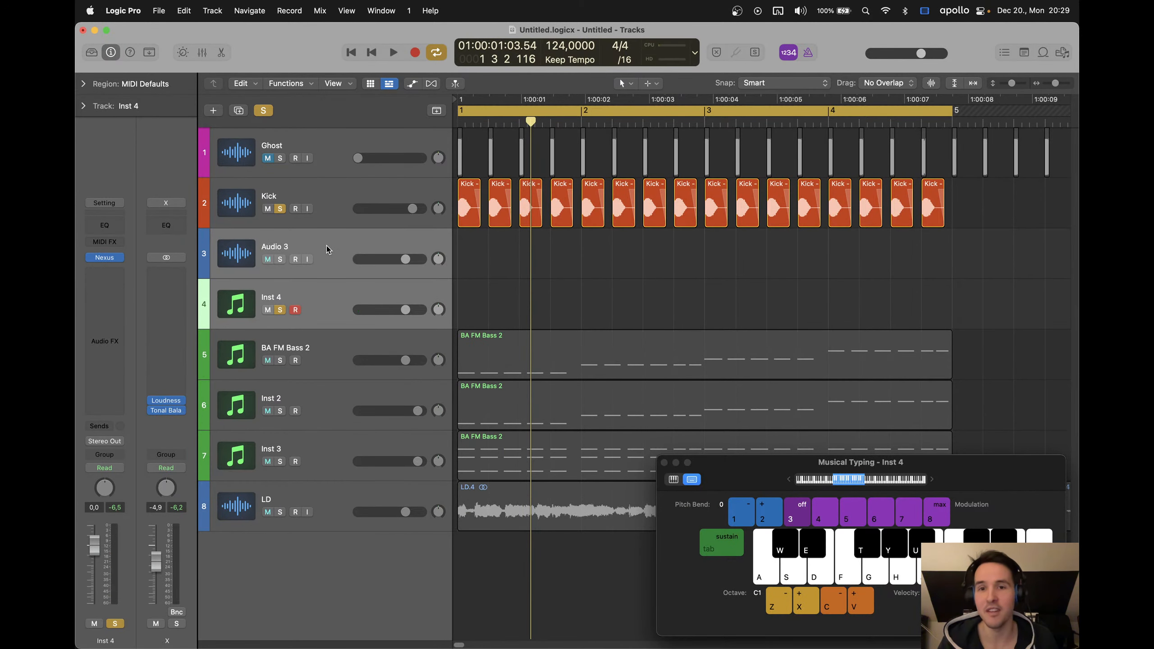
key(super+BackSpace)
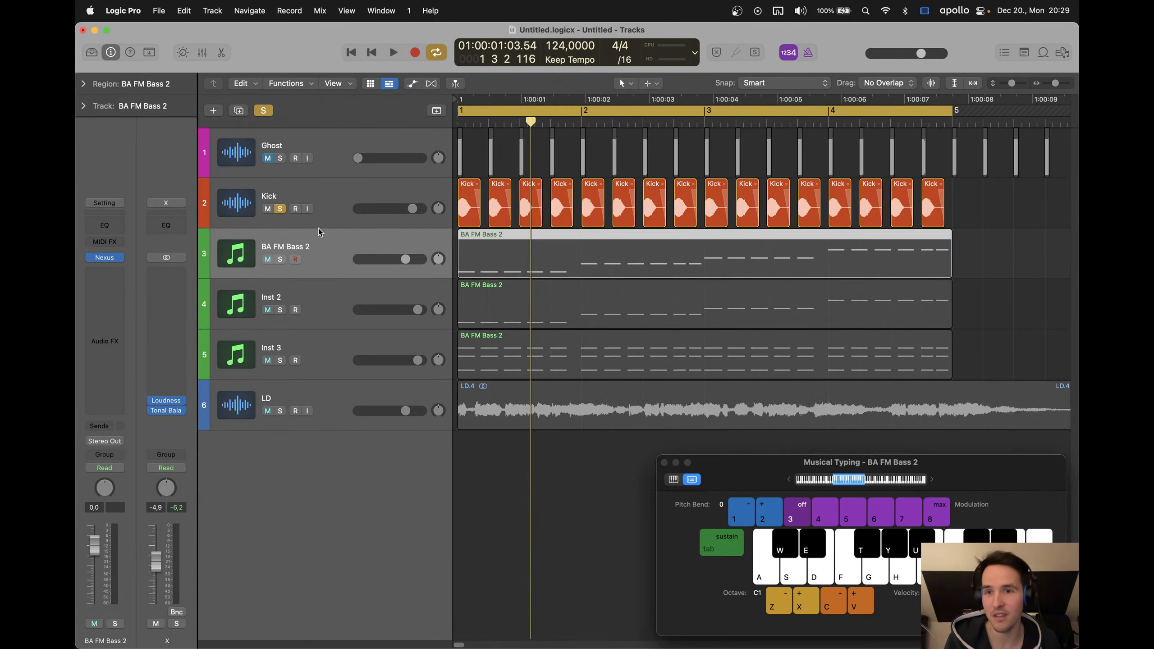
Set the second SoundShifter Pitch on the Kick track to 12 semitones and play the soloed kick before and after
click(318, 216)
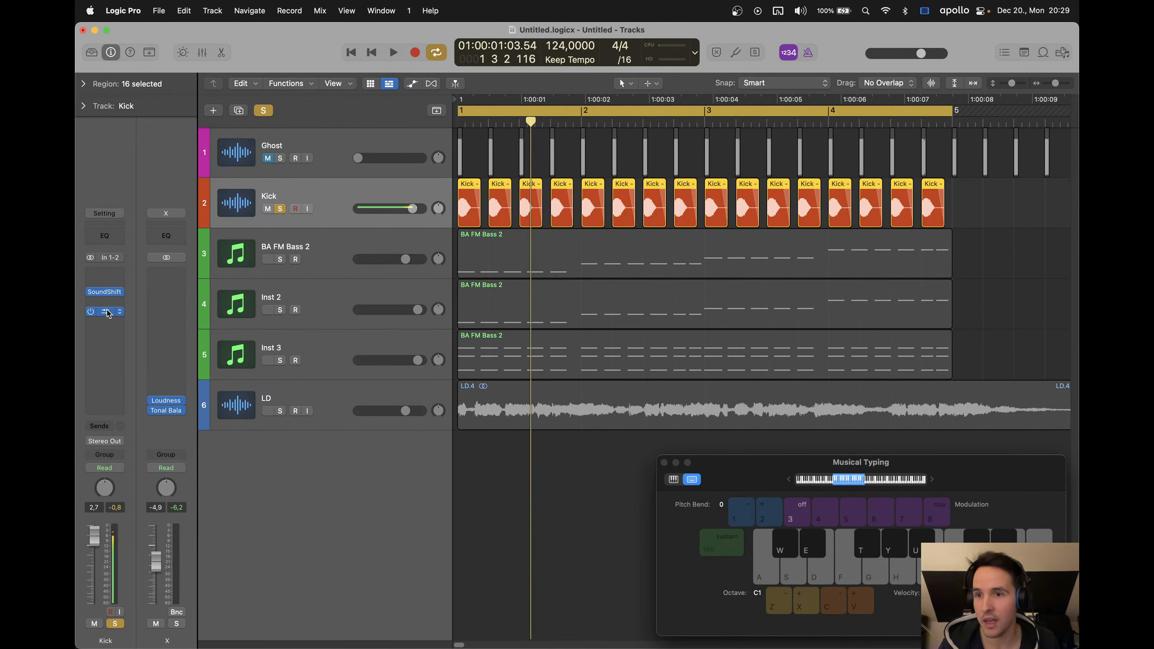
key(space)
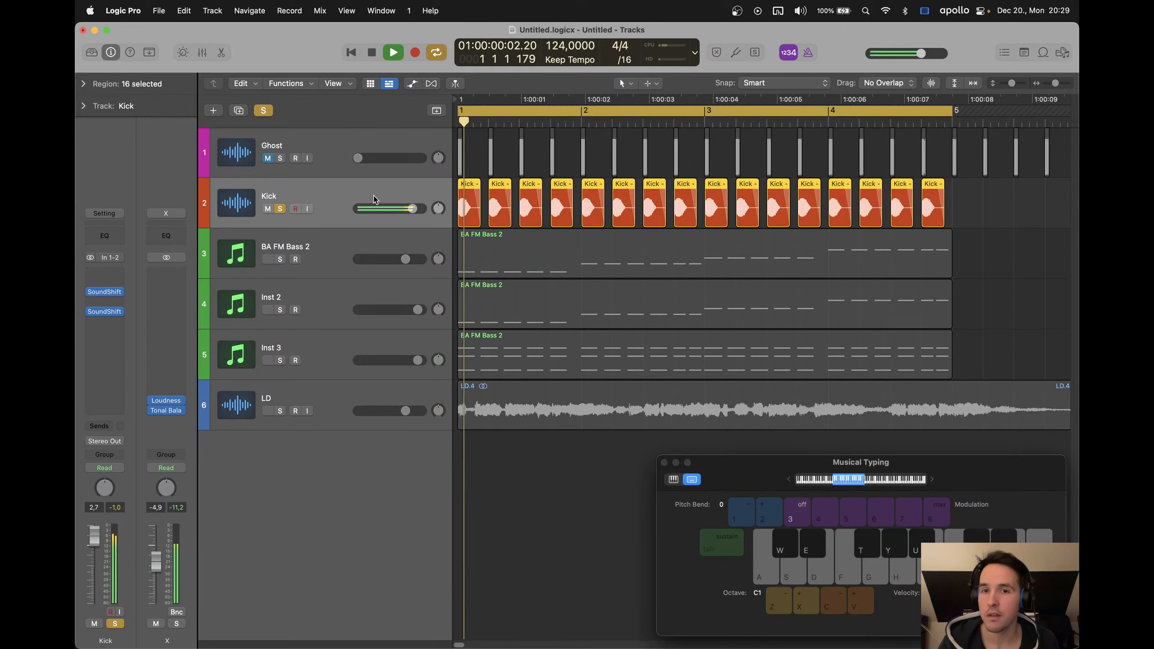
key(space)
click(105, 311)
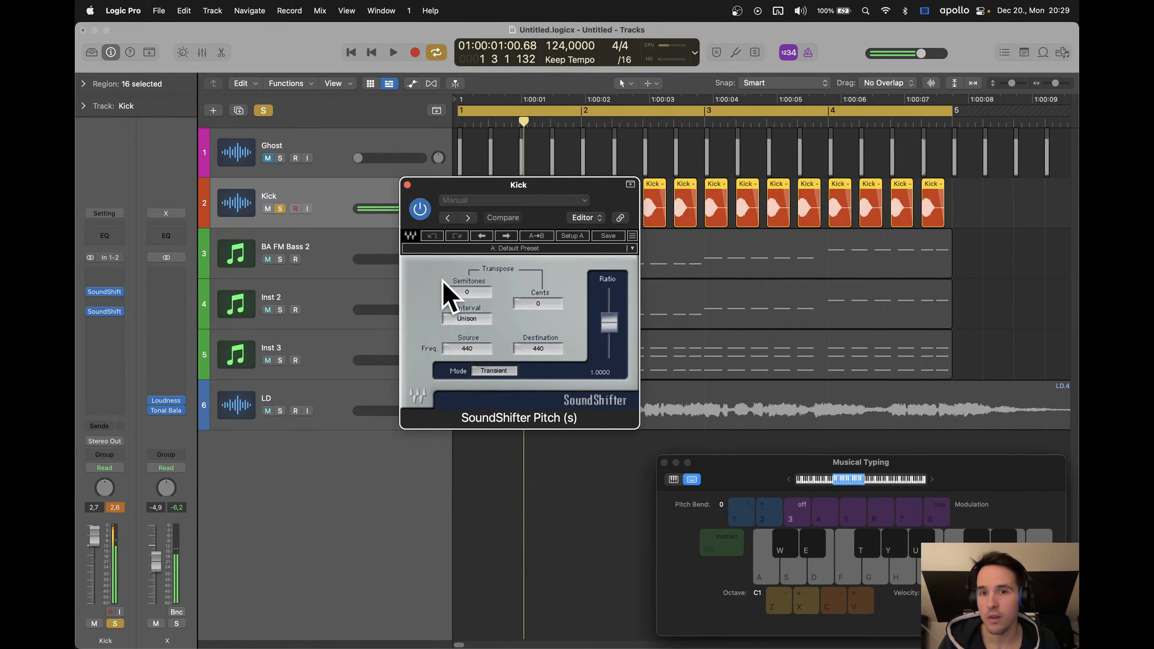
drag(443, 292, 454, 291)
key(space)
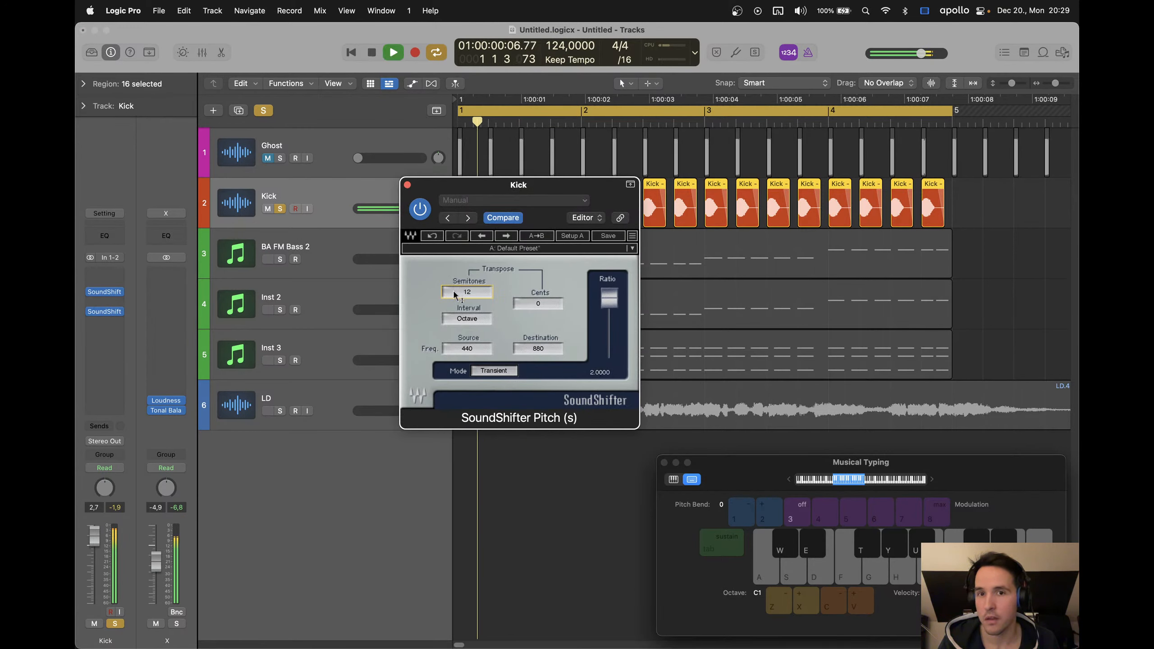
key(space)
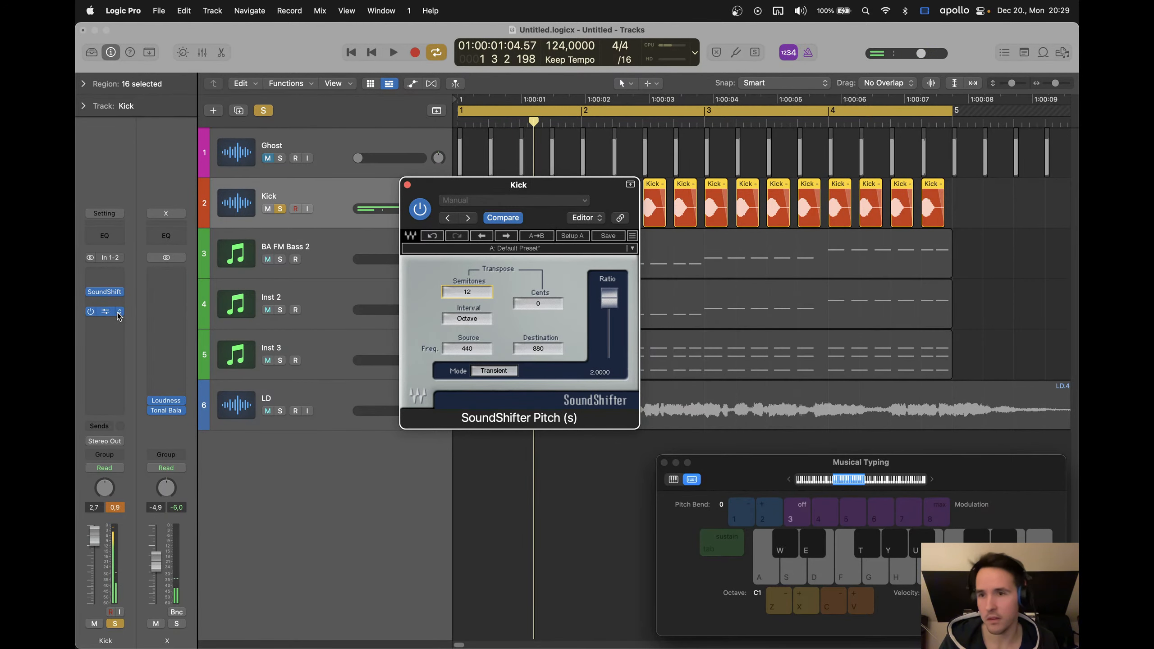
Remove both SoundShifter Pitch plug-ins from the Kick track
click(119, 316)
click(120, 311)
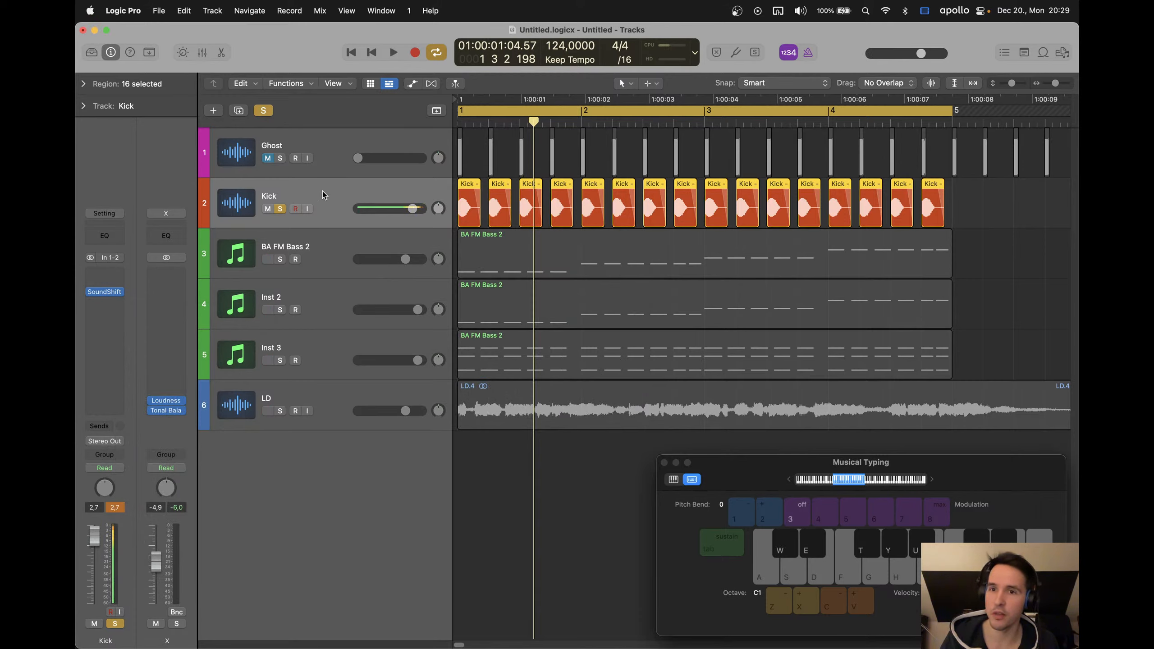
click(117, 292)
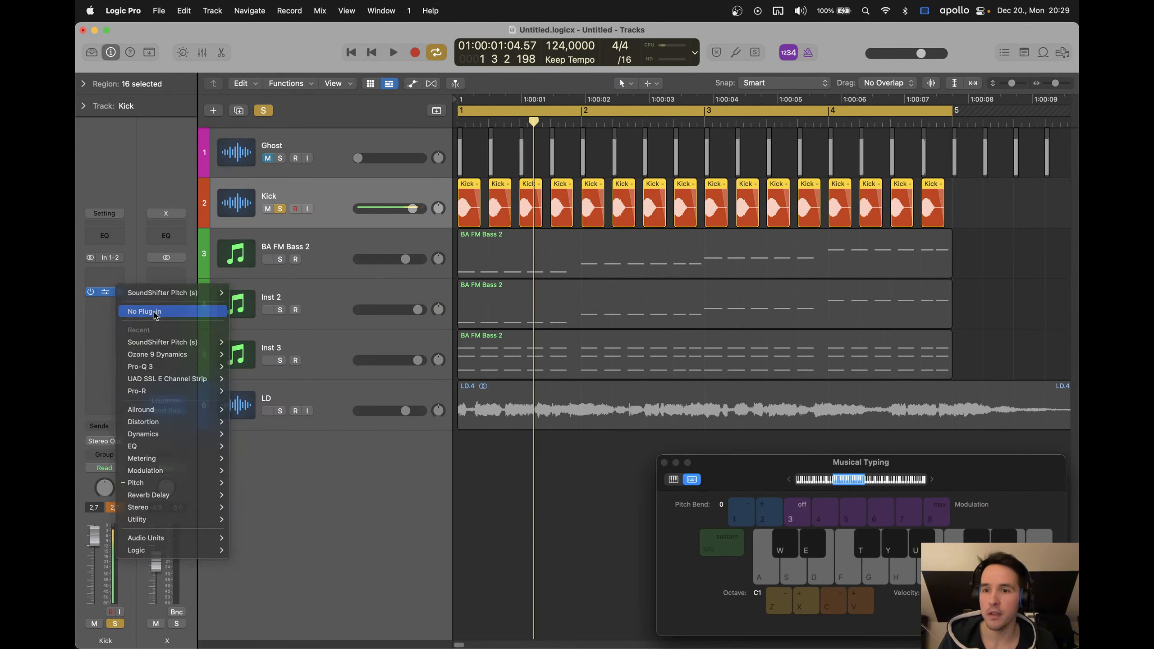
click(136, 311)
Switch to Ableton Live and place Kick - By Now 123.wav on a new audio track at bar 29
click(493, 616)
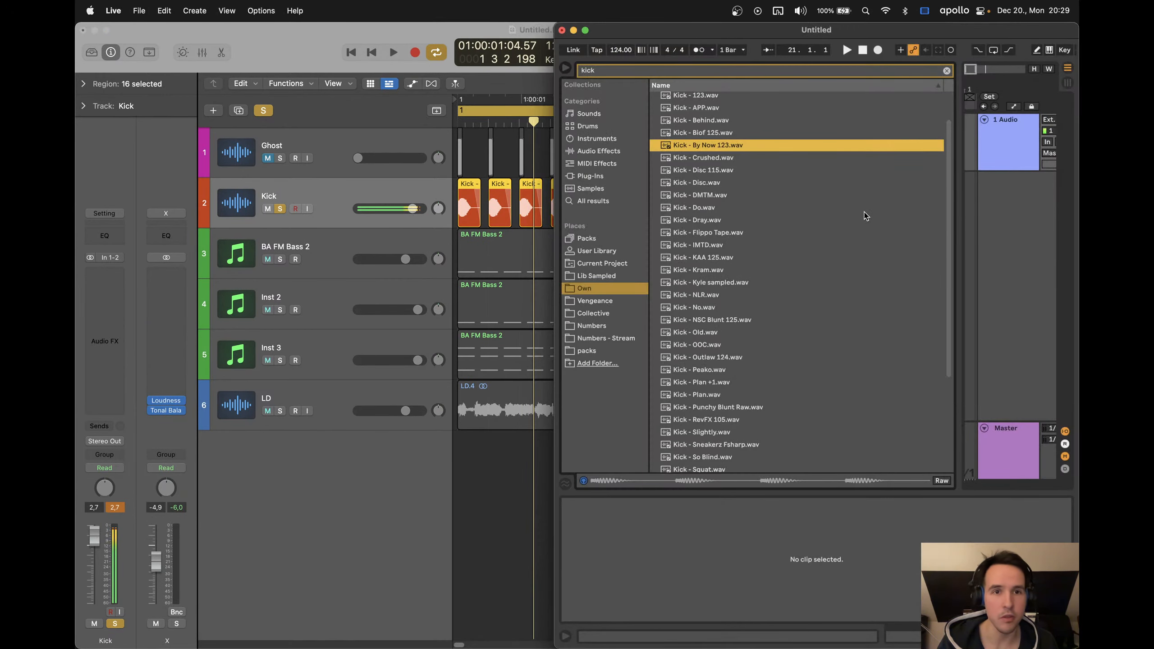
key(ctrl+alt+Return)
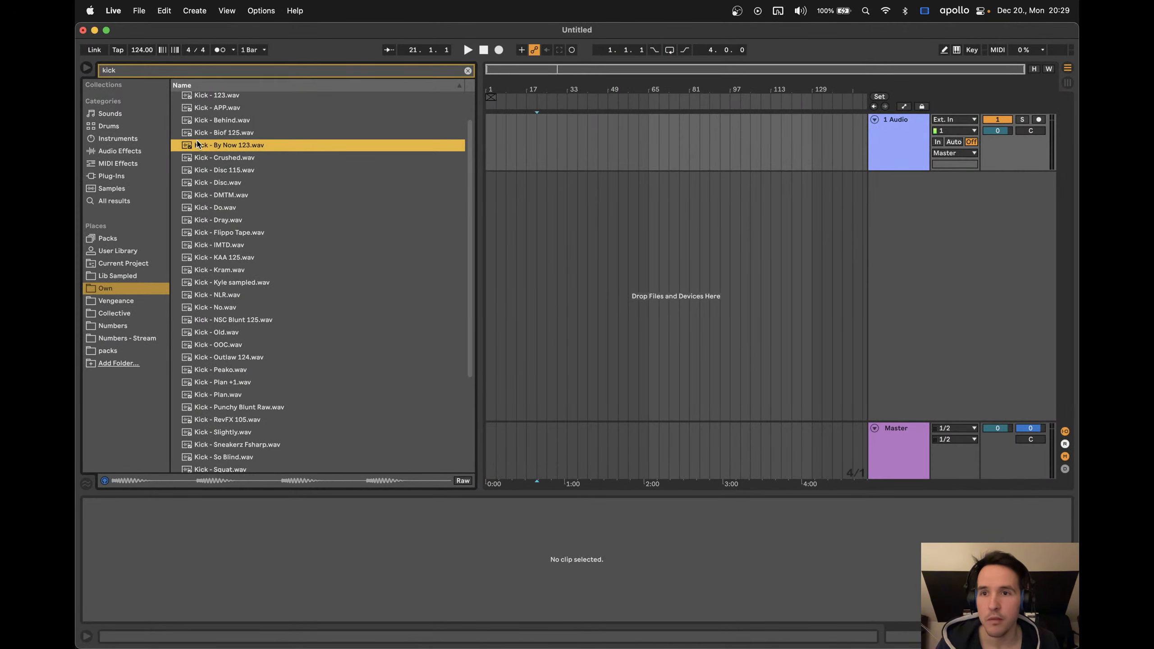
drag(198, 145, 559, 195)
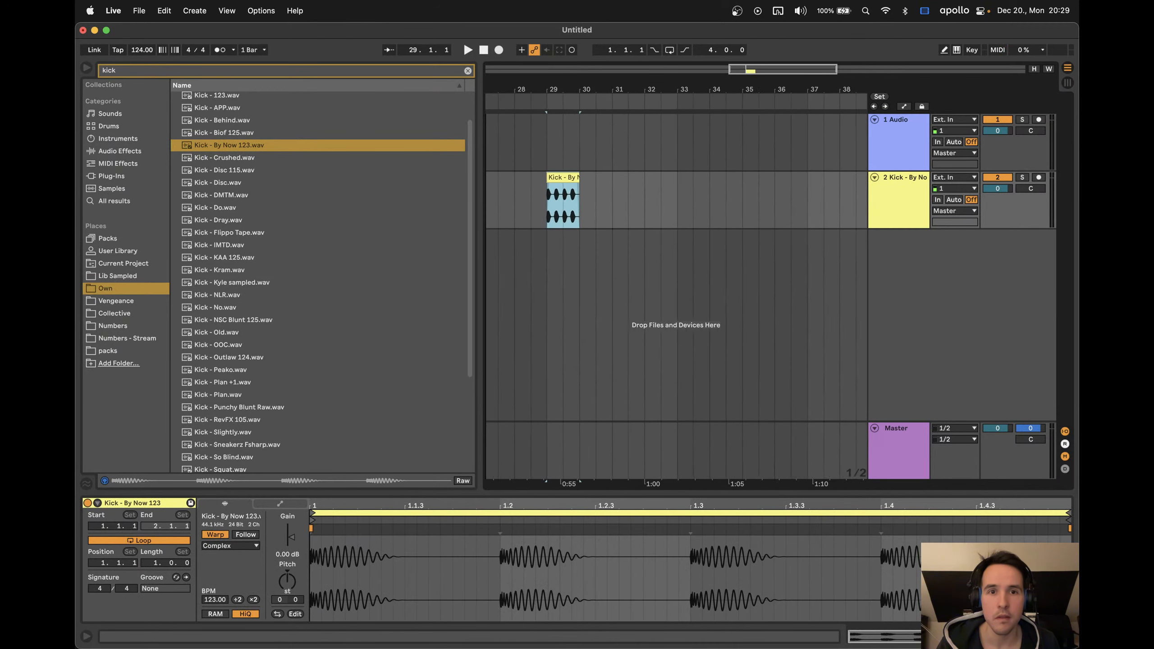
drag(740, 71, 739, 120)
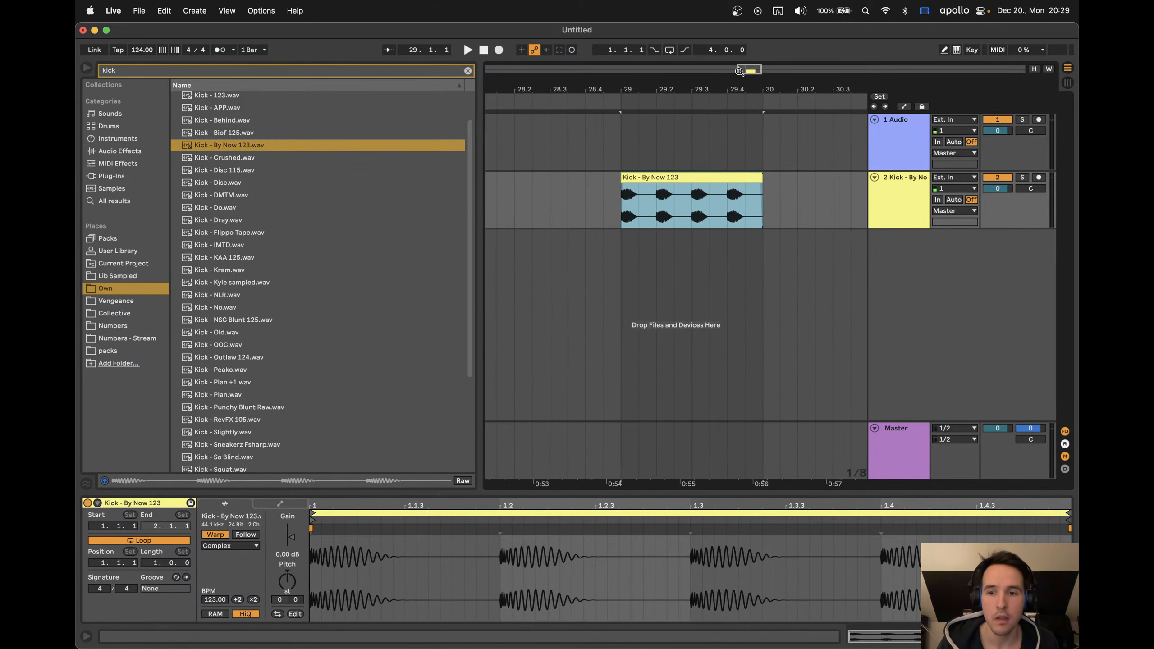
Turn off warping for the kick clip, delete the hits after the first one, and play the single kick
click(222, 534)
drag(752, 73, 829, 211)
key(Delete)
click(552, 177)
key(space)
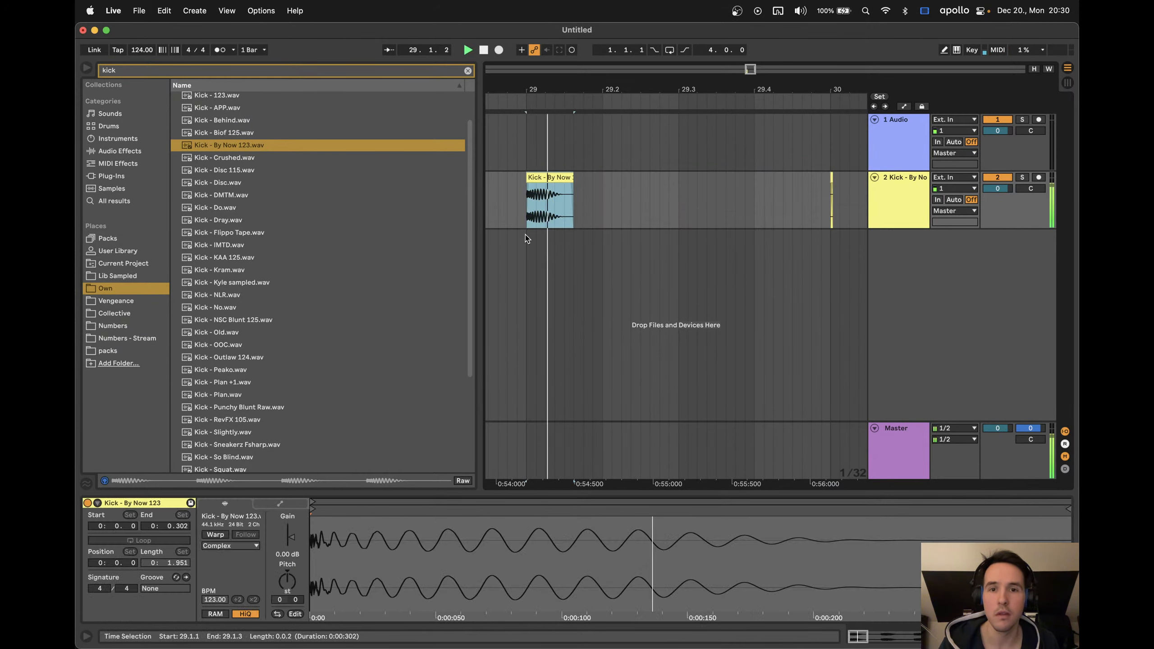
key(space)
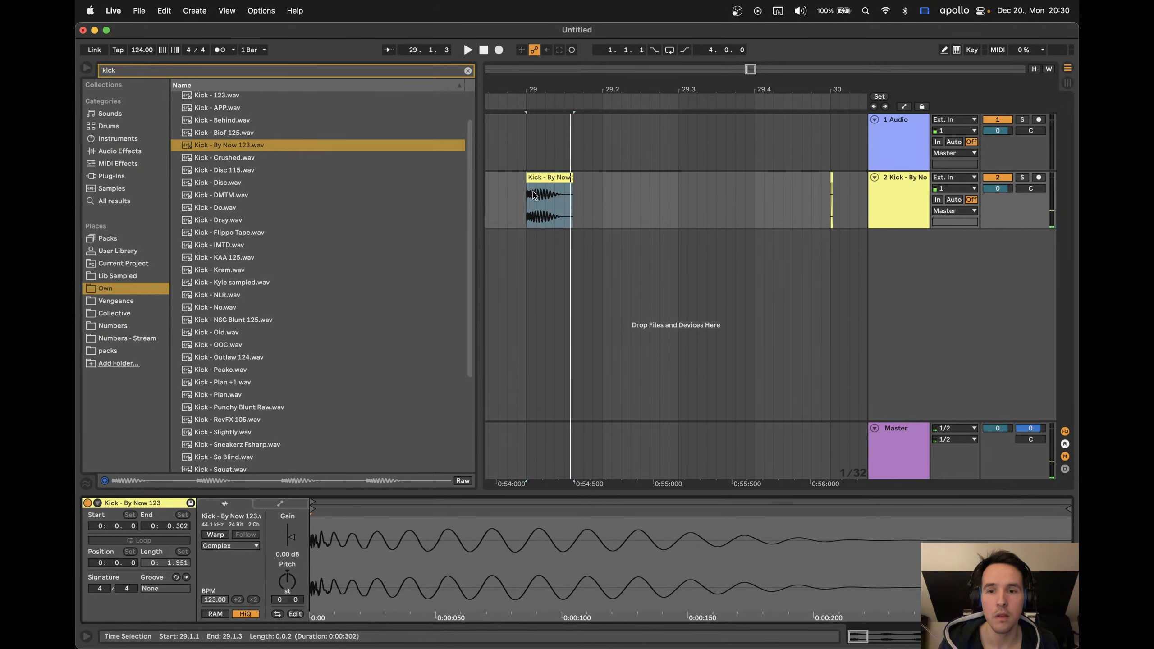
key(space)
key(space)
Set the kick clip's pitch to +24 semitones and play it
click(287, 582)
text(24)
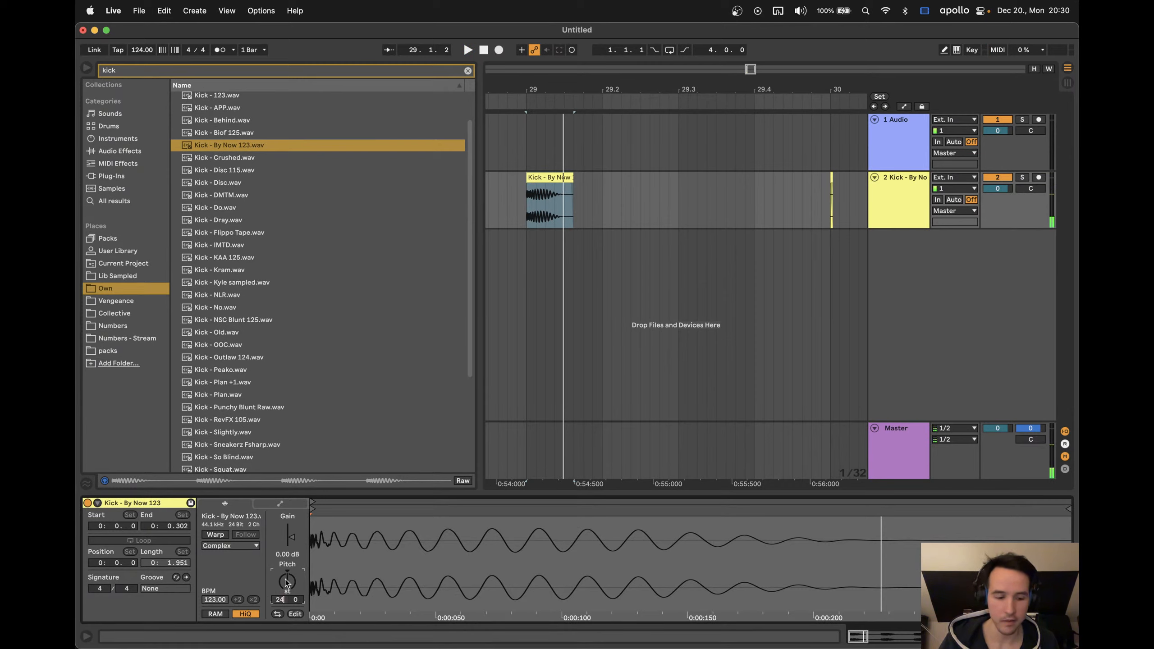
key(Return)
key(space)
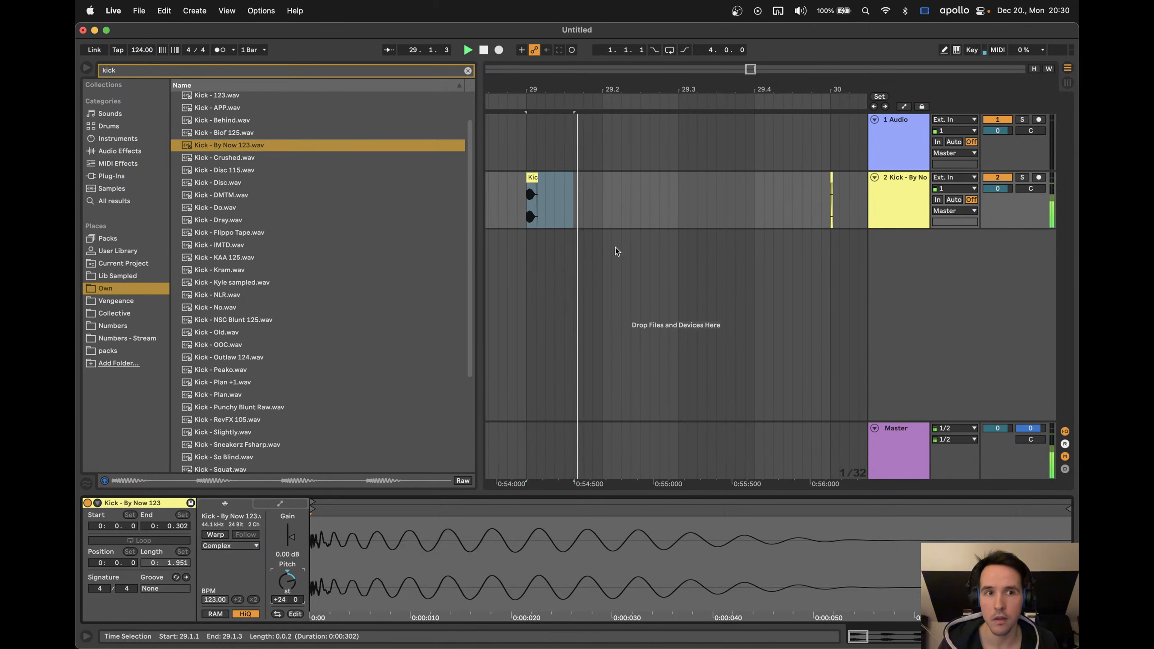
key(space)
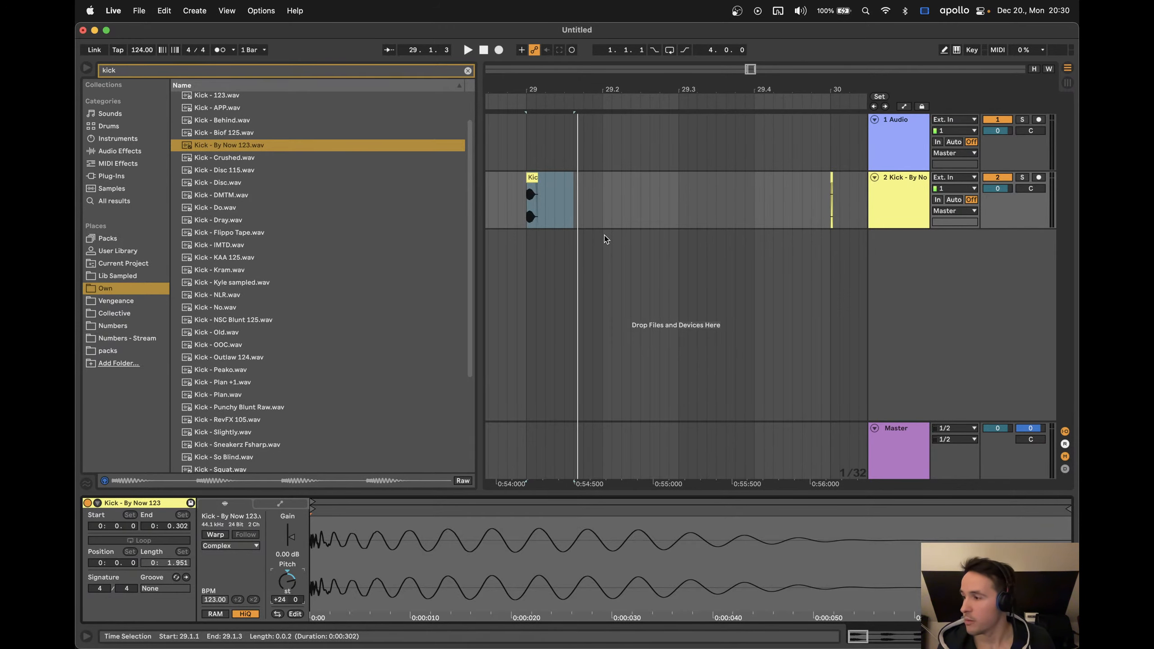
Delete the remaining kick audio from the second track and narrow the Live window
drag(510, 206, 863, 202)
key(Delete)
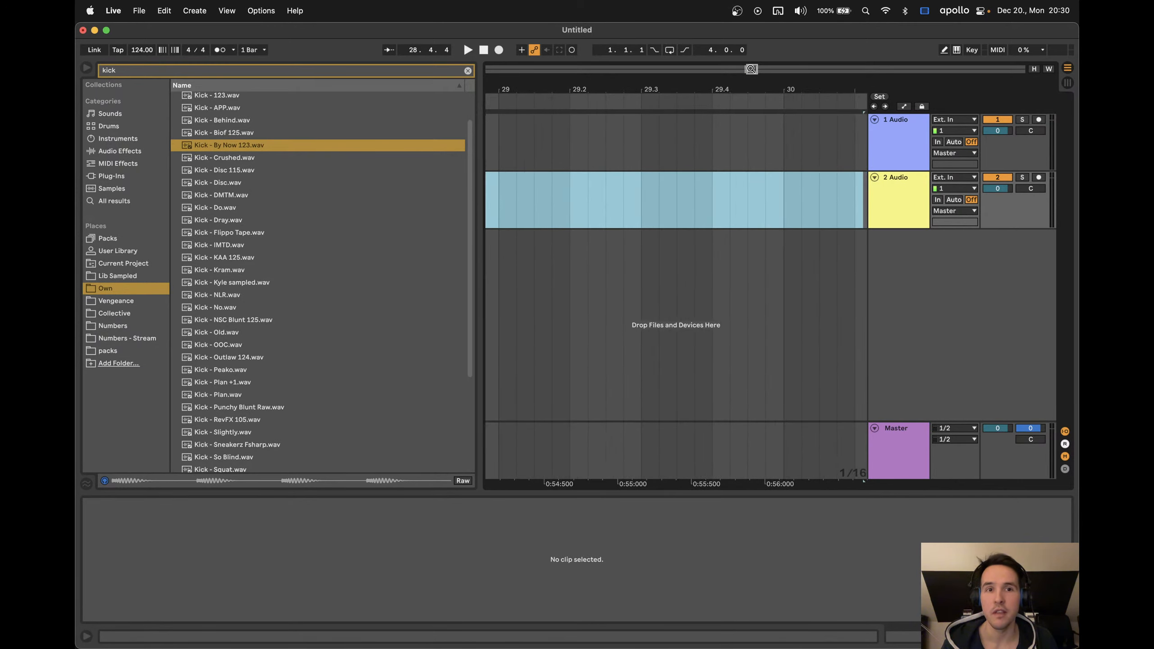
key(minus)
key(minus)
key(minus)
key(minus)
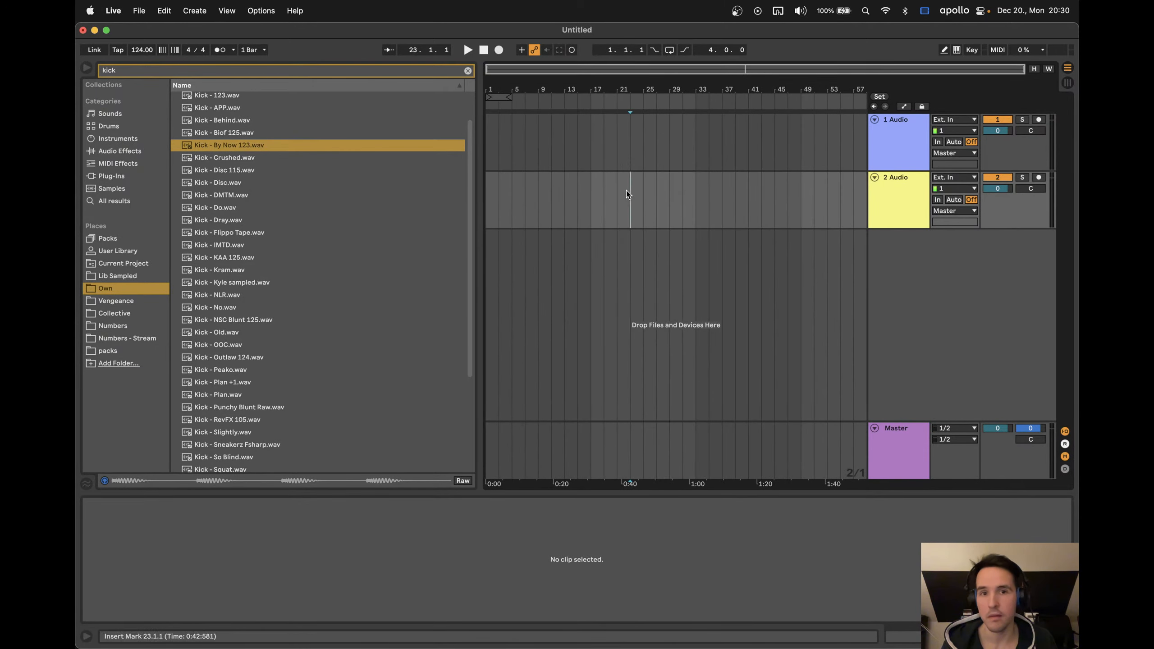
click(591, 219)
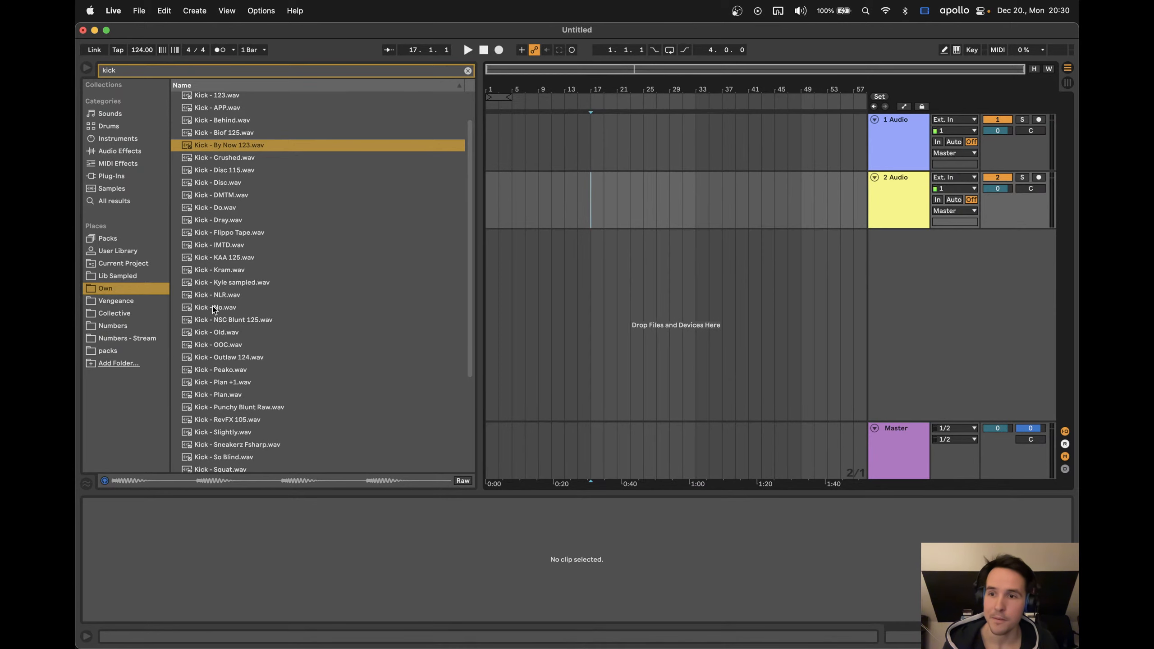
drag(77, 427, 555, 486)
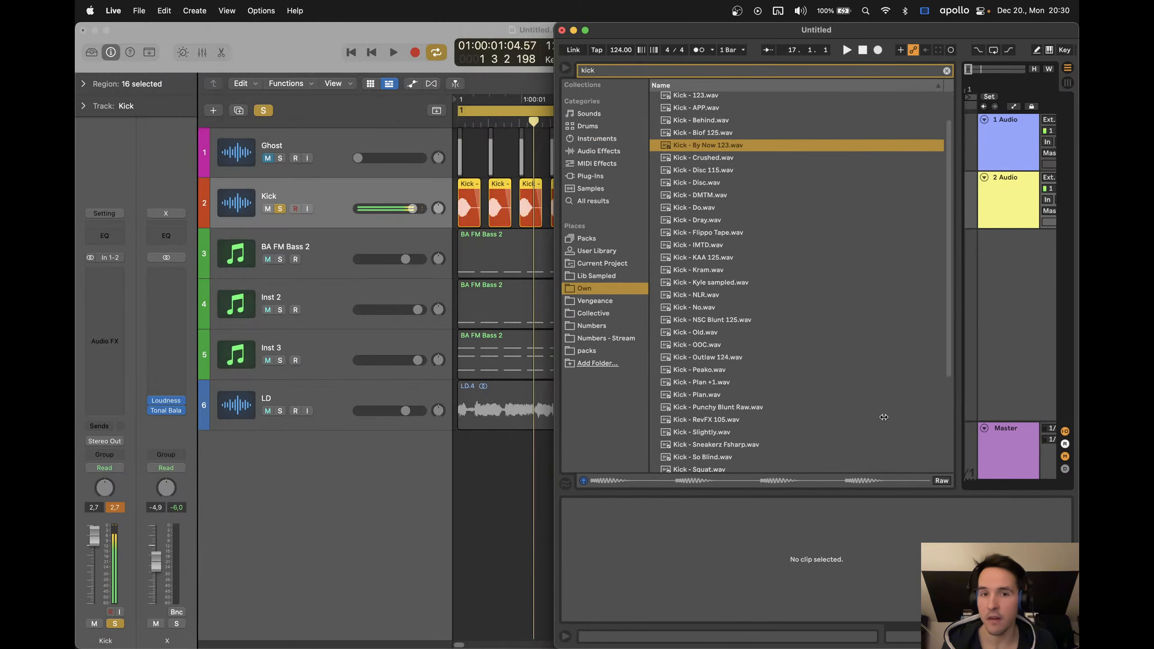
Switch back to Logic Pro, play the soloed kick, turn off its solo and play the full loop
click(497, 486)
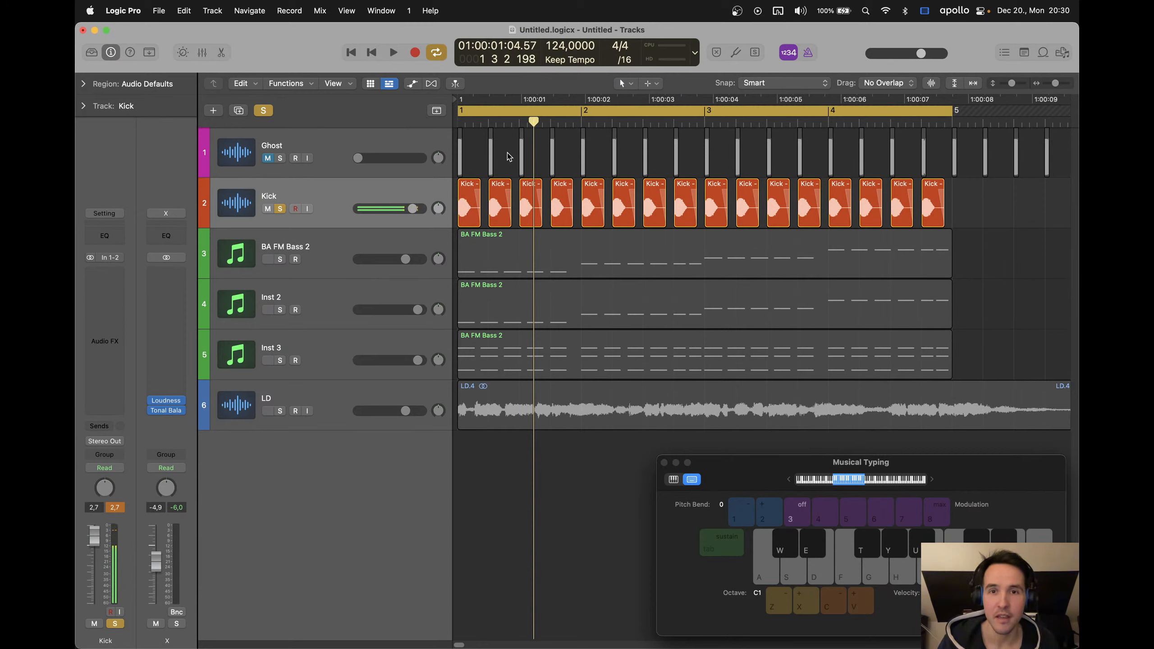
key(space)
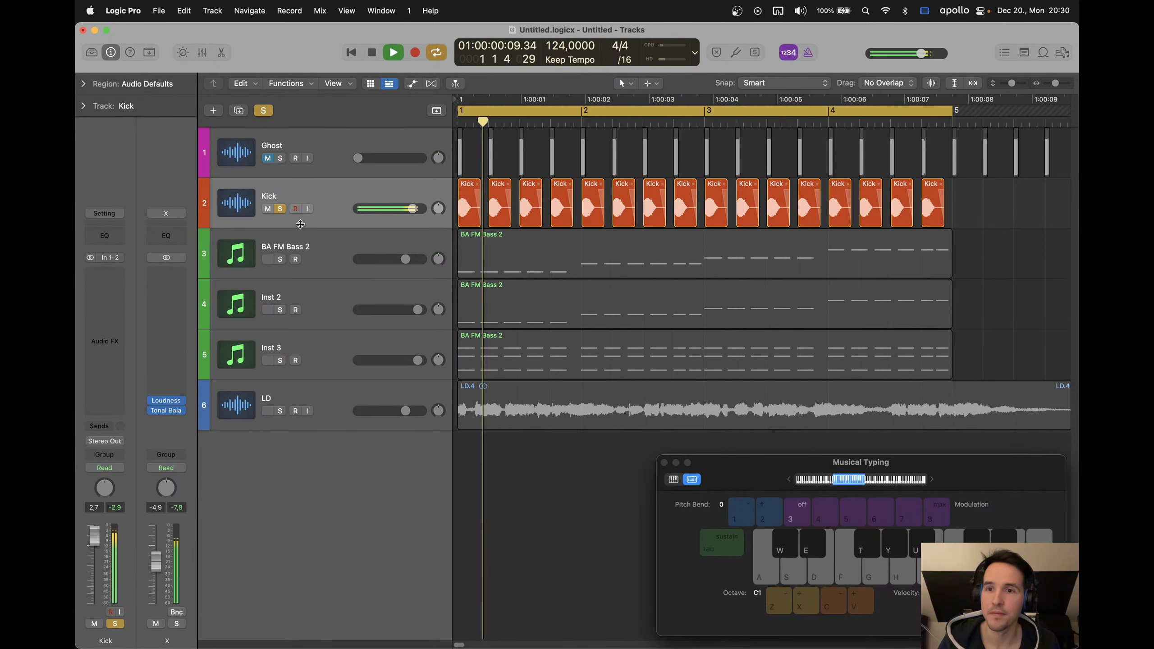
key(space)
click(280, 209)
click(300, 192)
key(space)
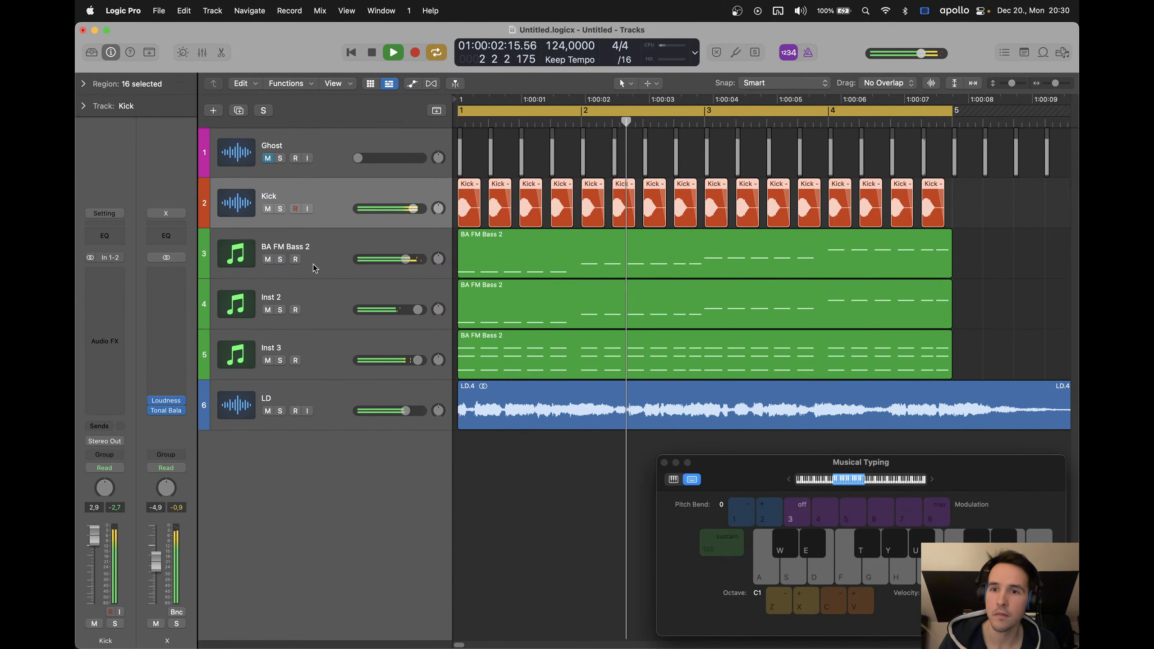
key(space)
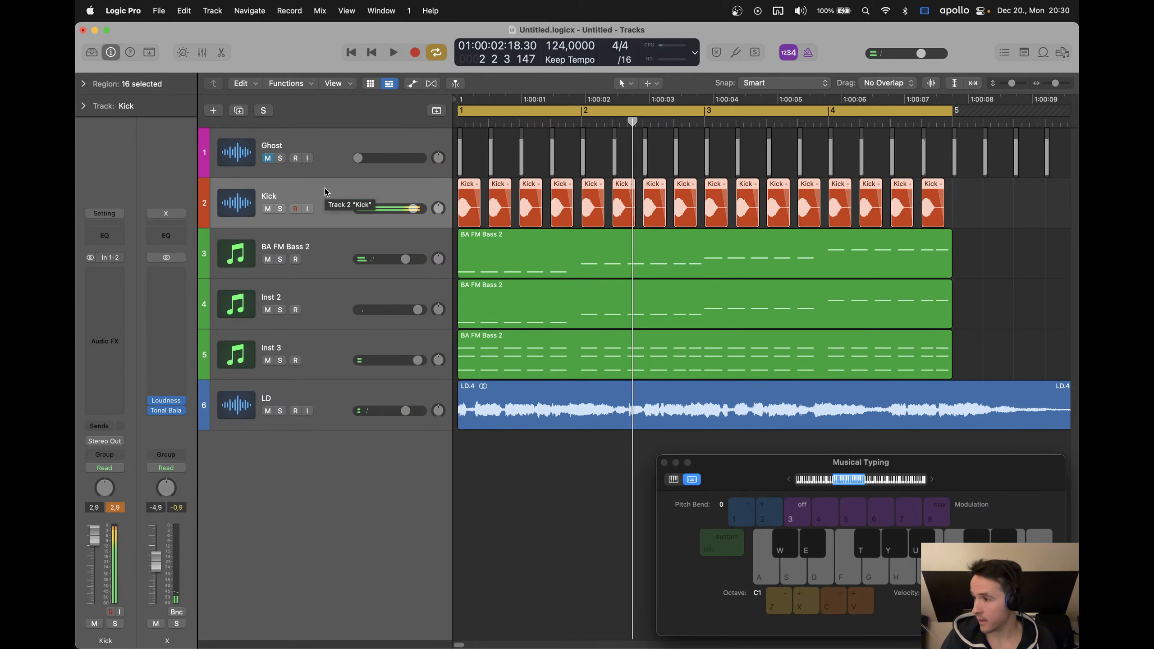
Mute the Inst 2 and Inst 3 tracks and select the LD track
click(326, 247)
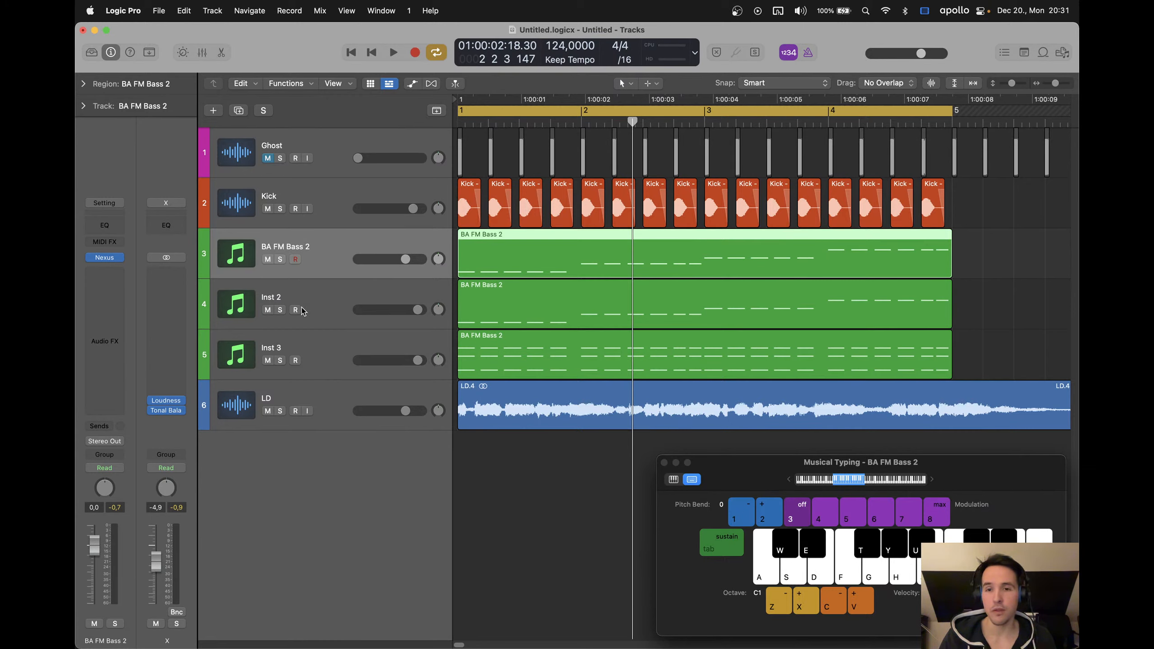
drag(268, 311, 266, 350)
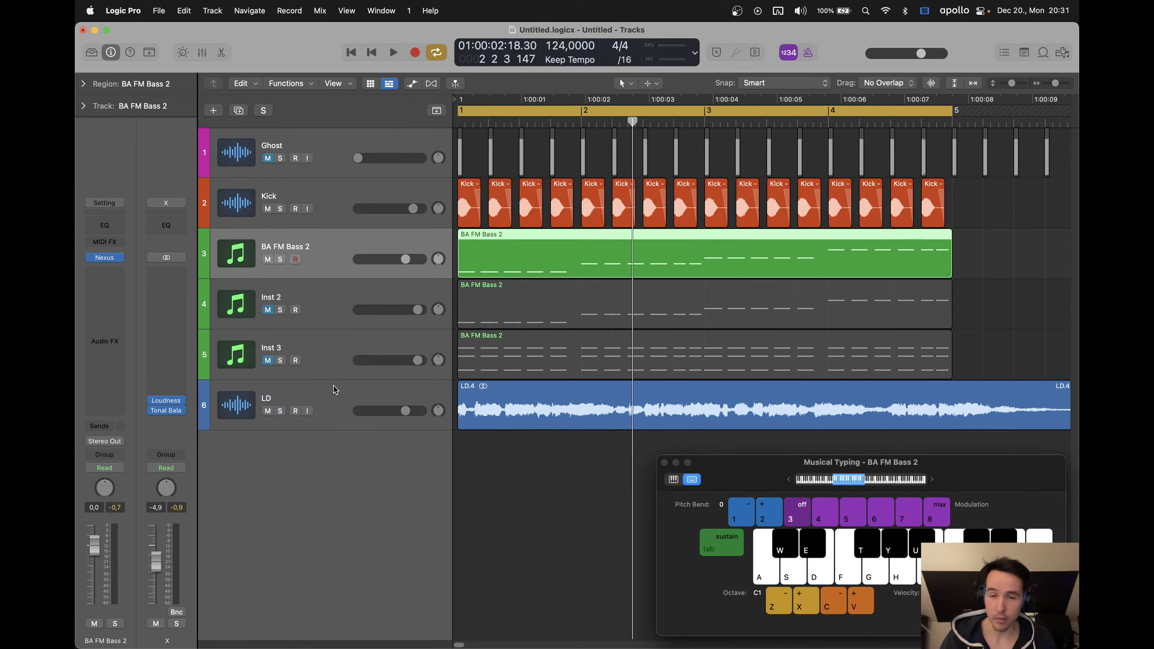
click(334, 387)
click(1017, 264)
scroll(677, 255, down, 5)
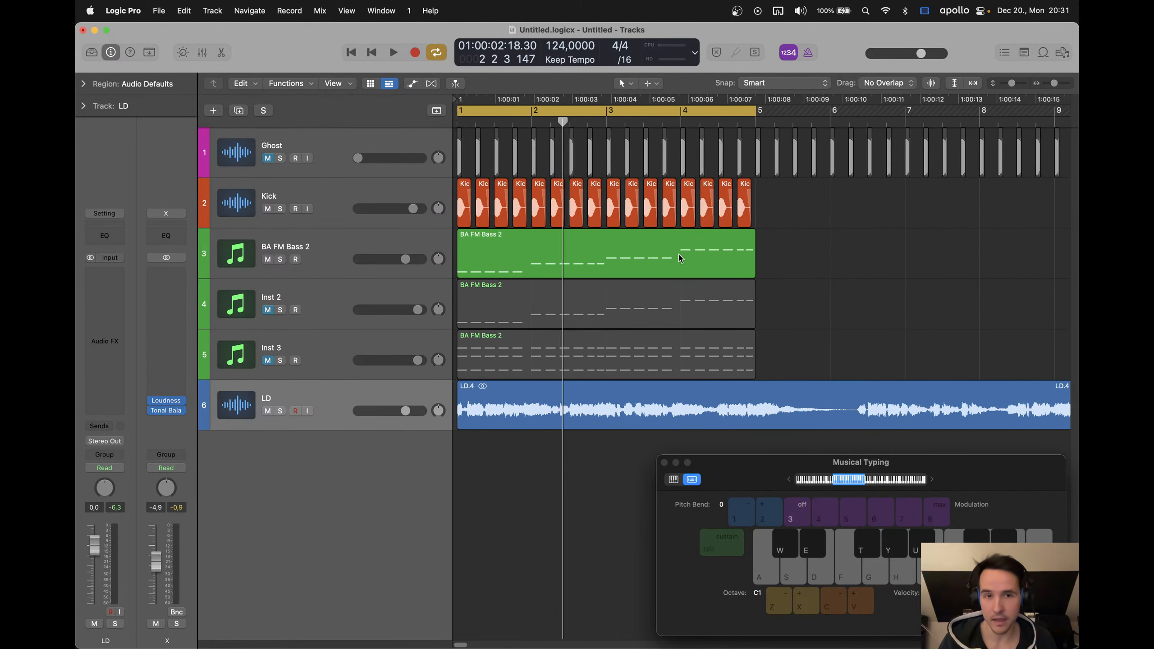
scroll(812, 250, up, 3)
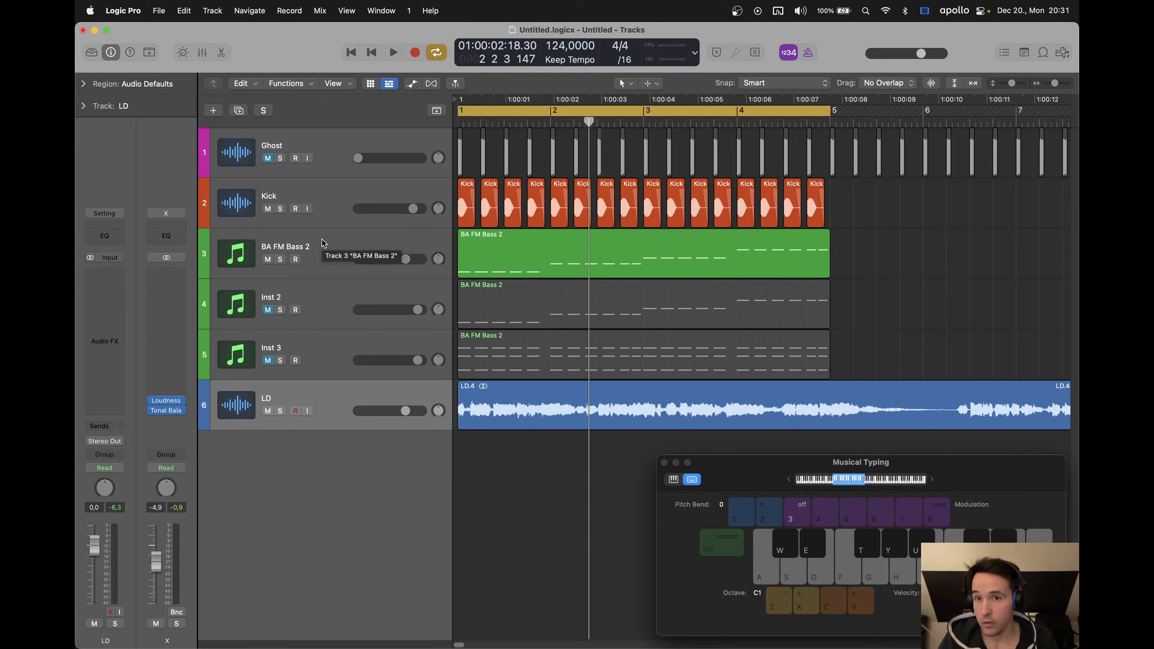
Locate the stereo Tuner among Logic's metering effects for the Kick track
click(332, 192)
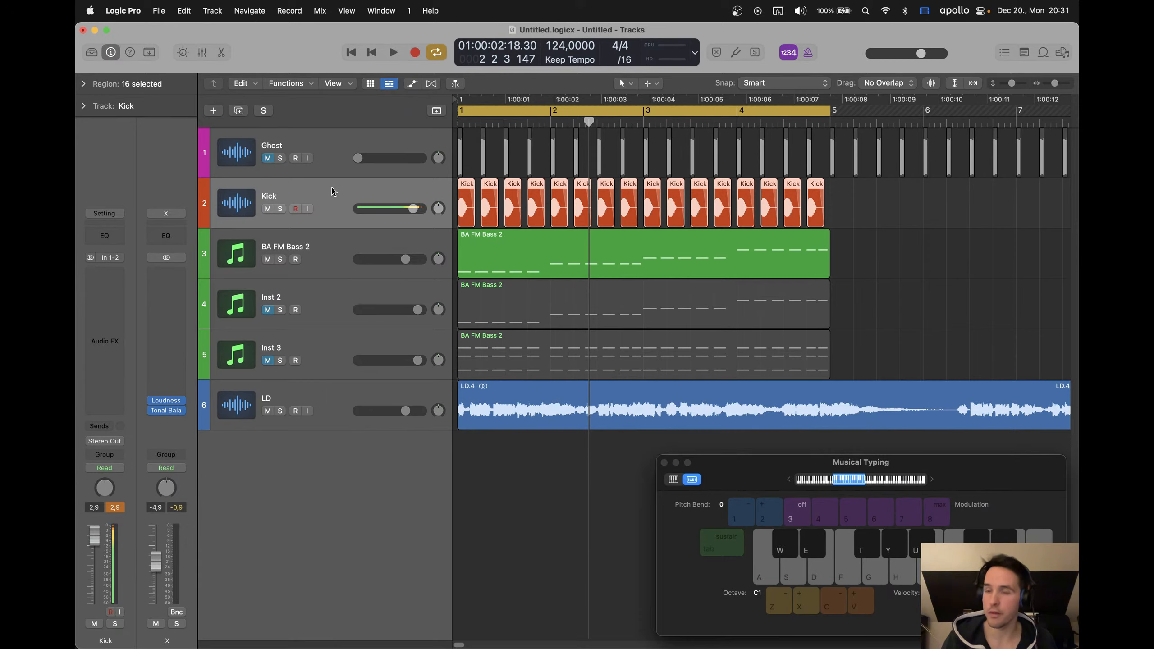
click(107, 359)
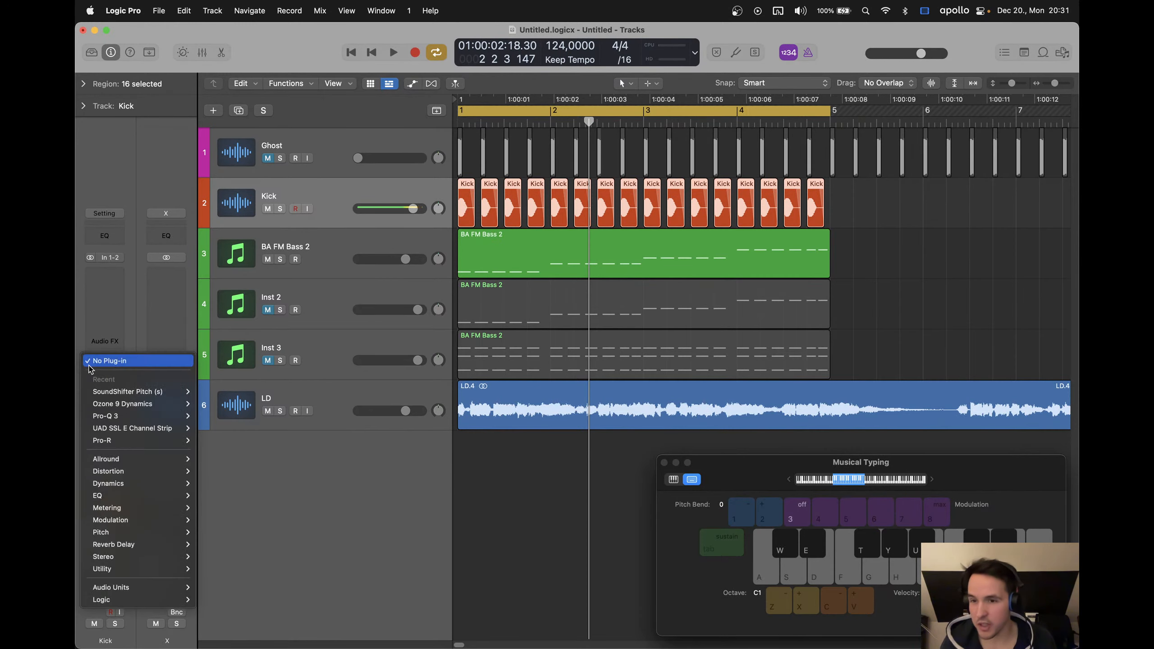
mouse_move(126, 572)
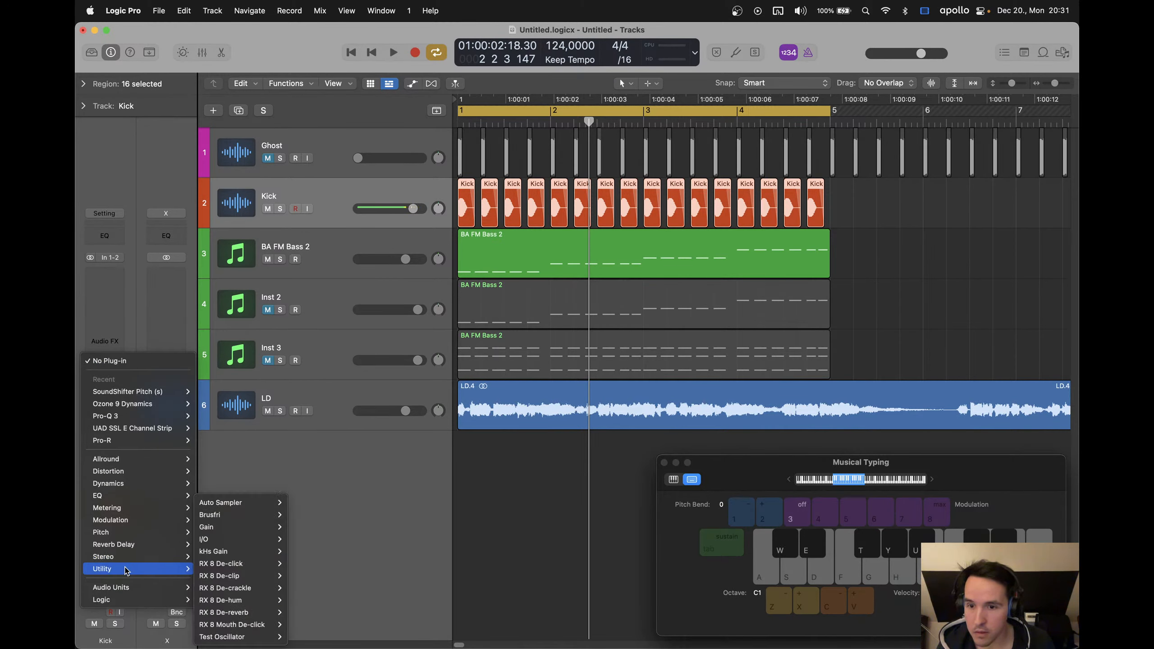
mouse_move(137, 600)
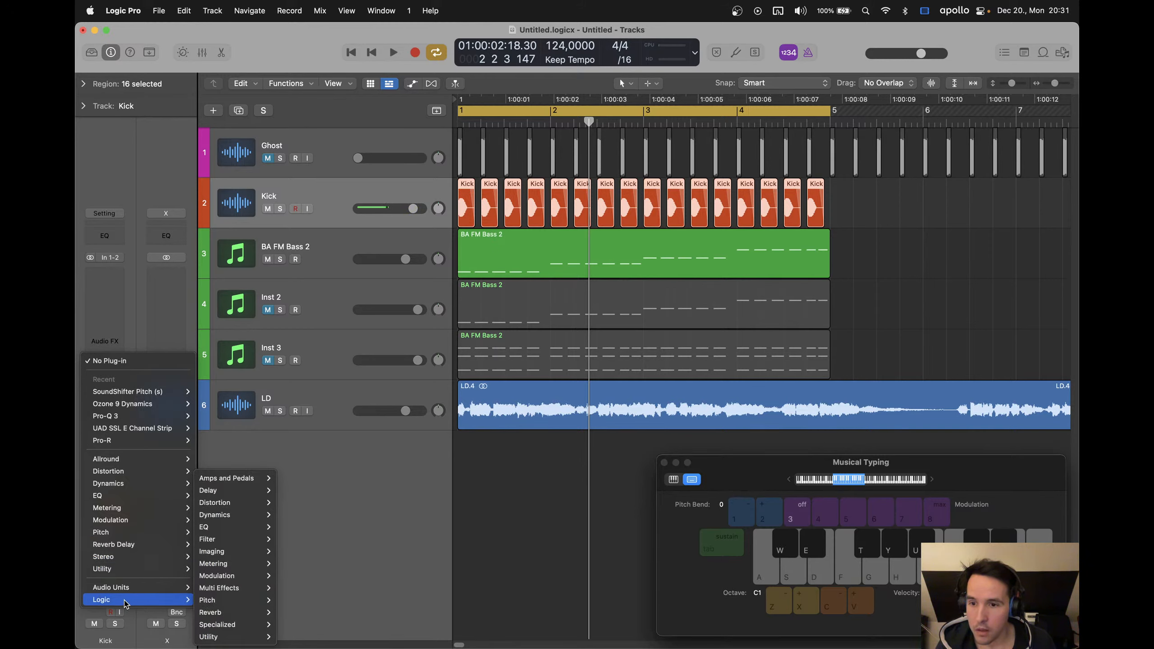
mouse_move(235, 626)
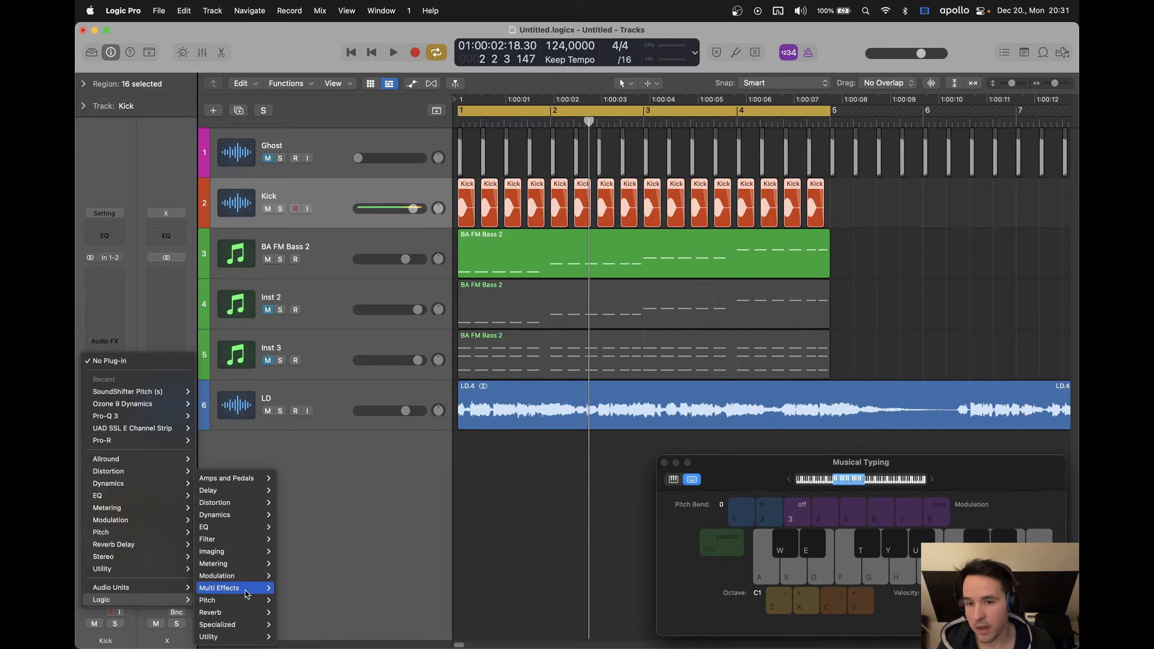
mouse_move(247, 578)
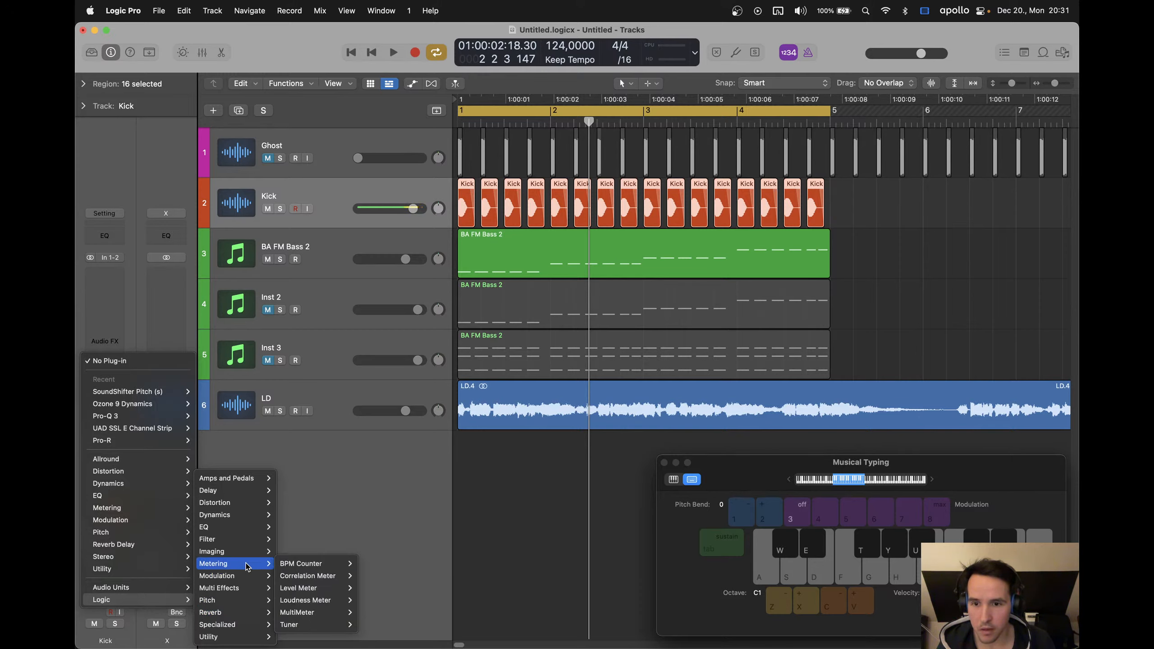
mouse_move(318, 625)
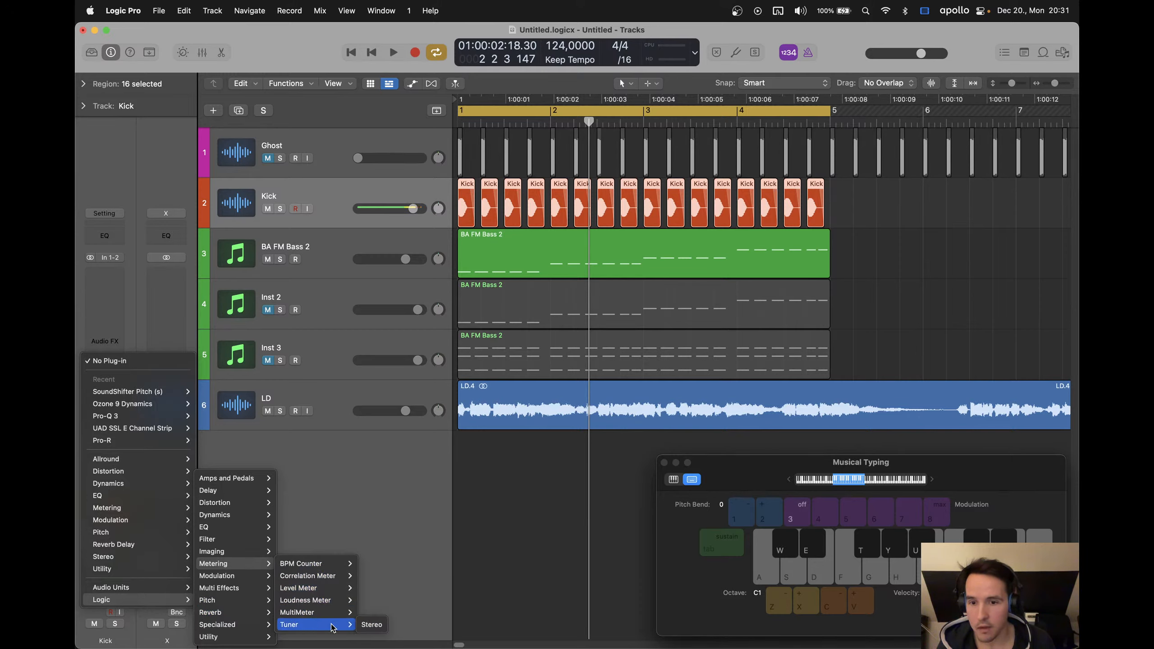
click(372, 625)
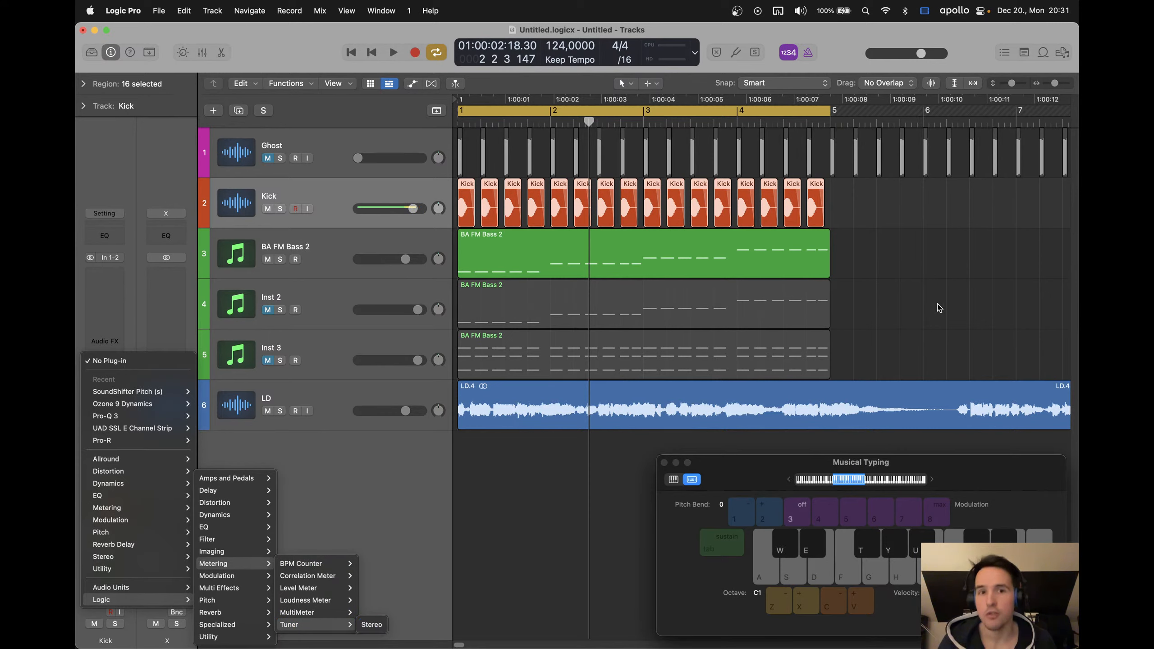
click(894, 308)
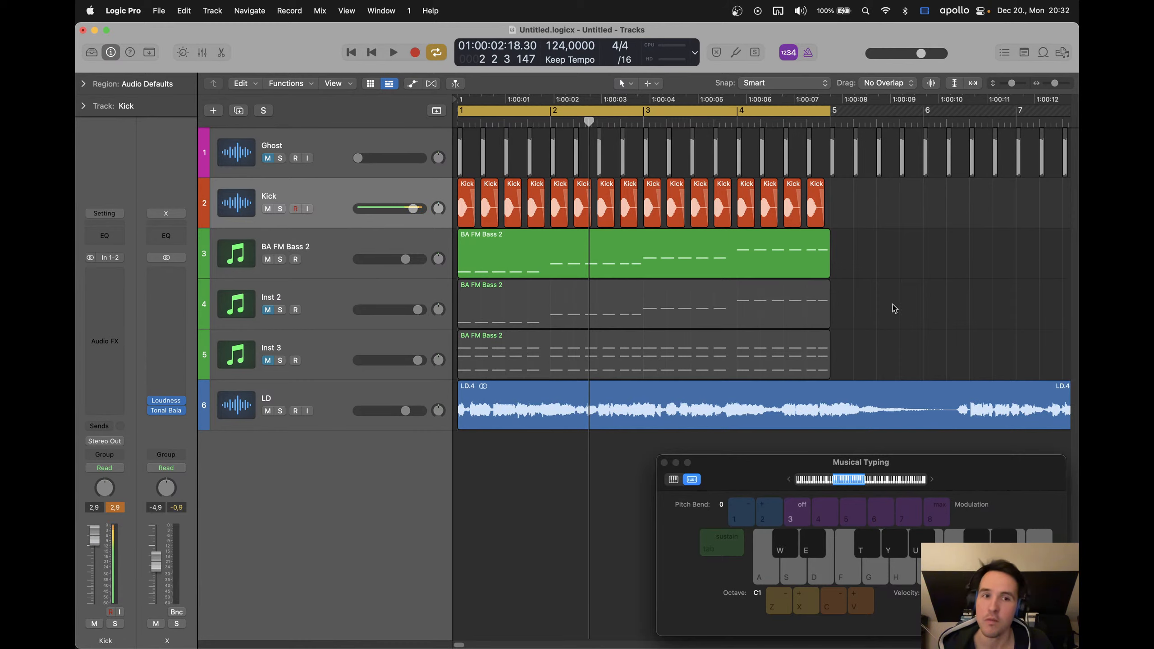
Play the loop with the kick, bass and lead sounding together, and stop it
click(332, 189)
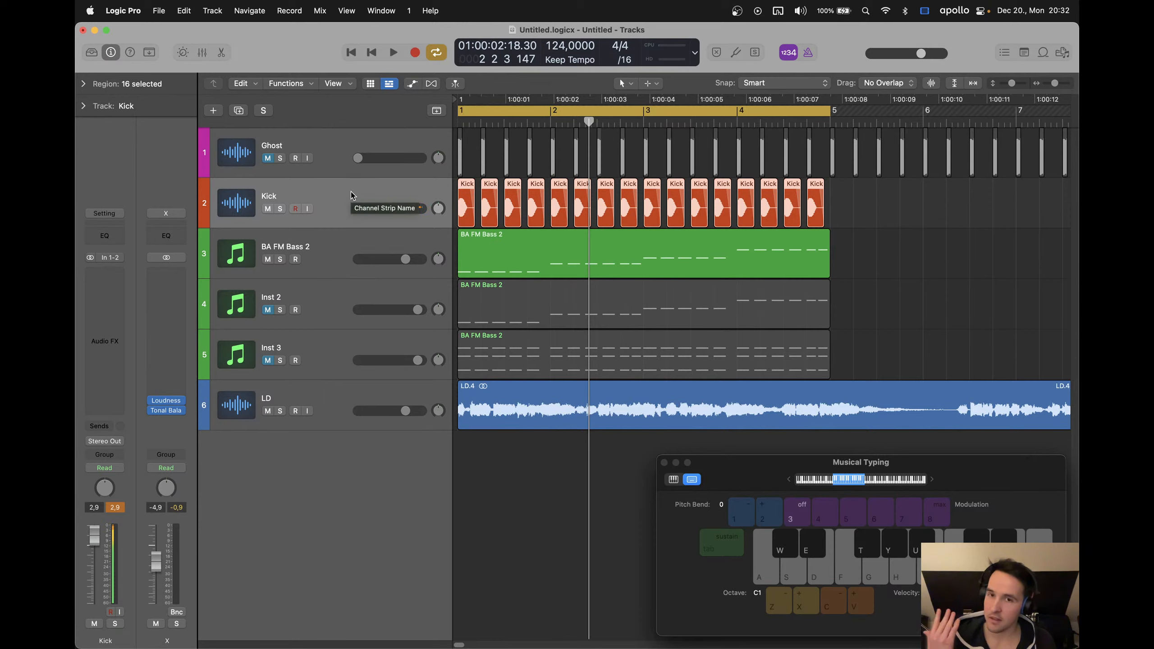
key(space)
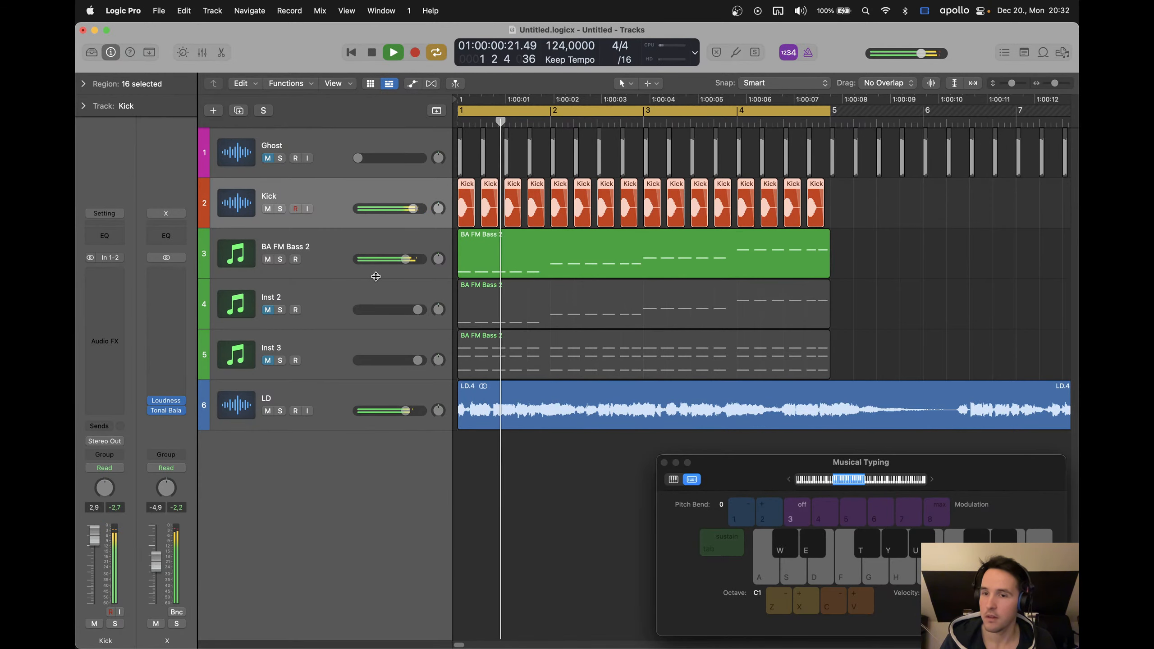
key(space)
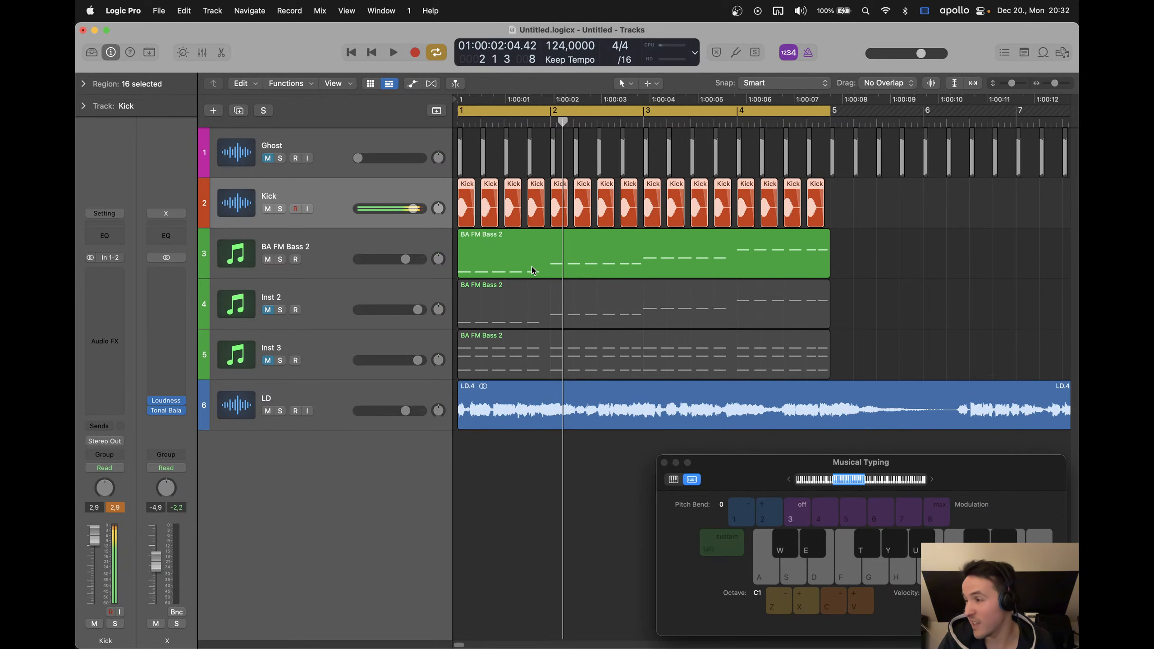
scroll(883, 214, up, 3)
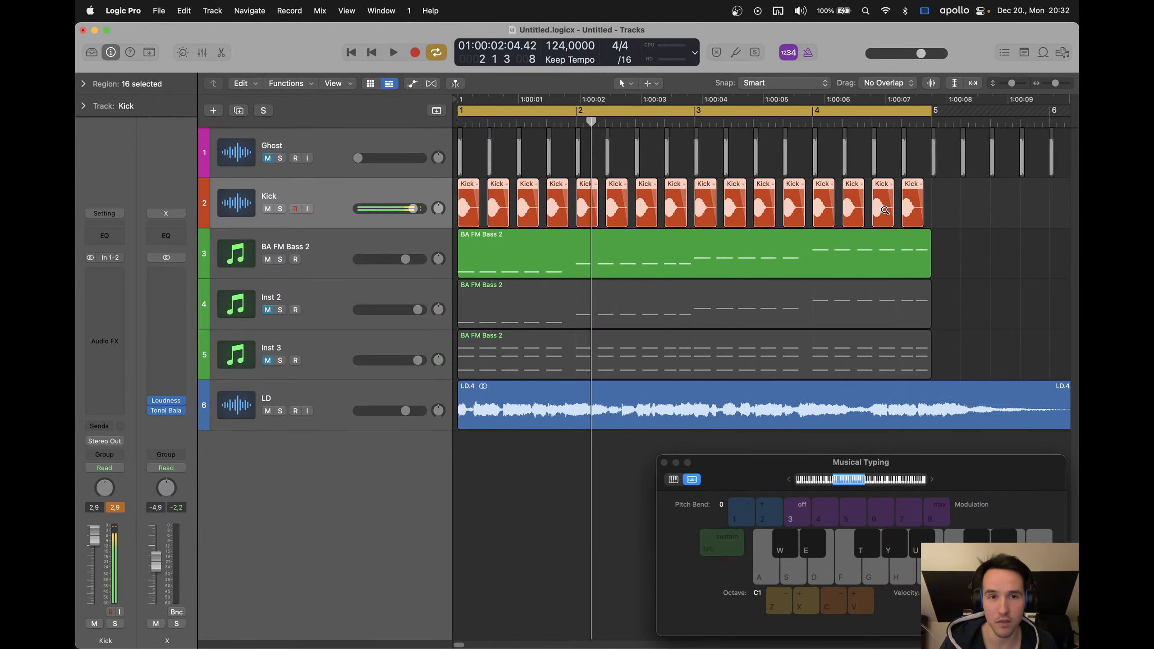
click(530, 489)
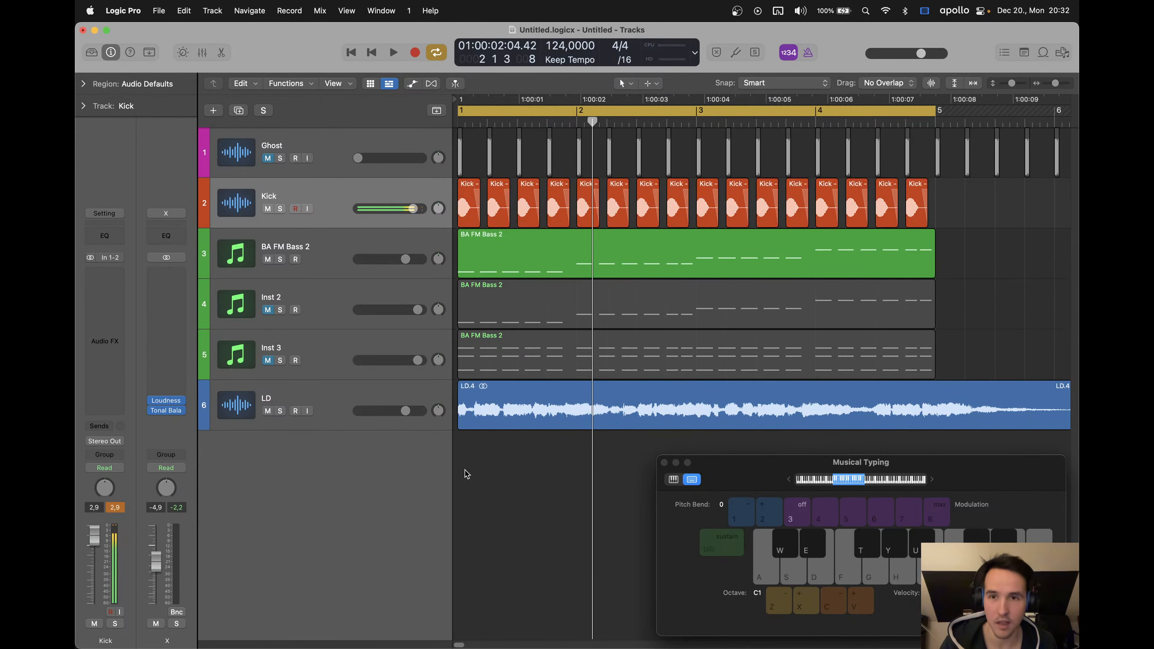
click(329, 193)
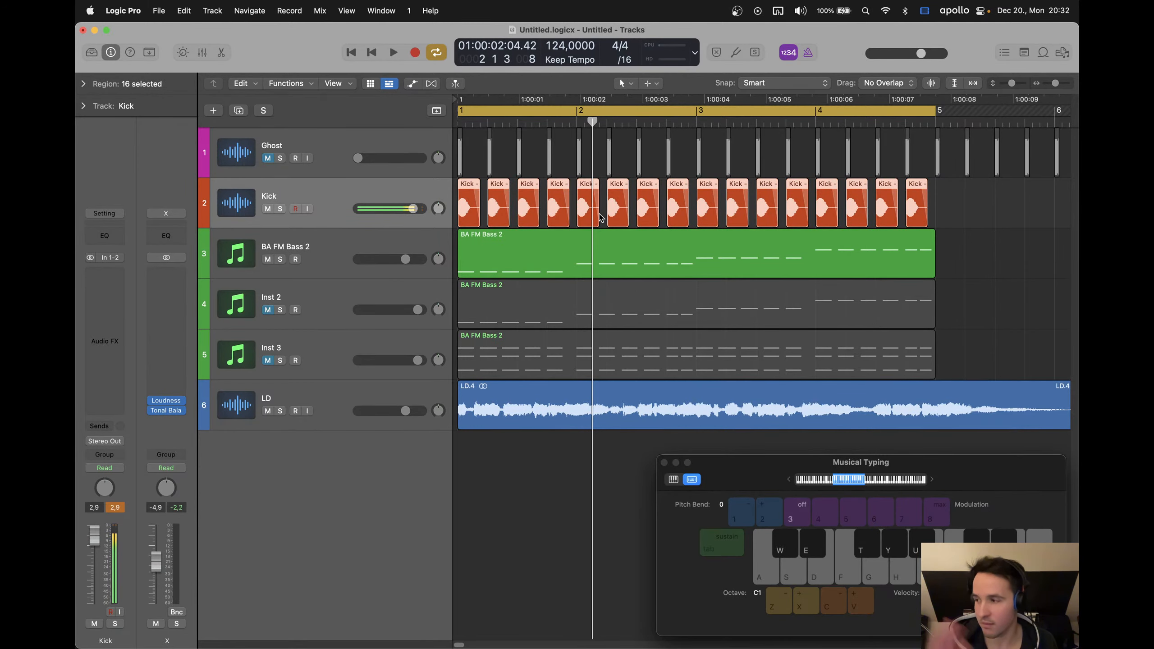
key(space)
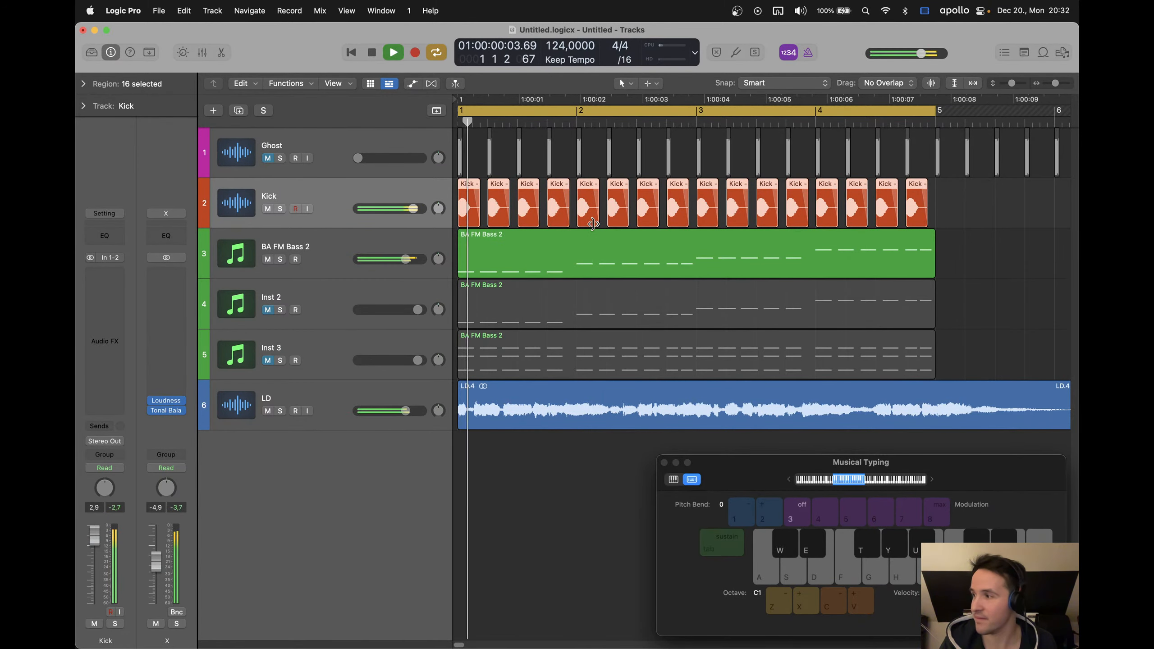
scroll(548, 328, down, 3)
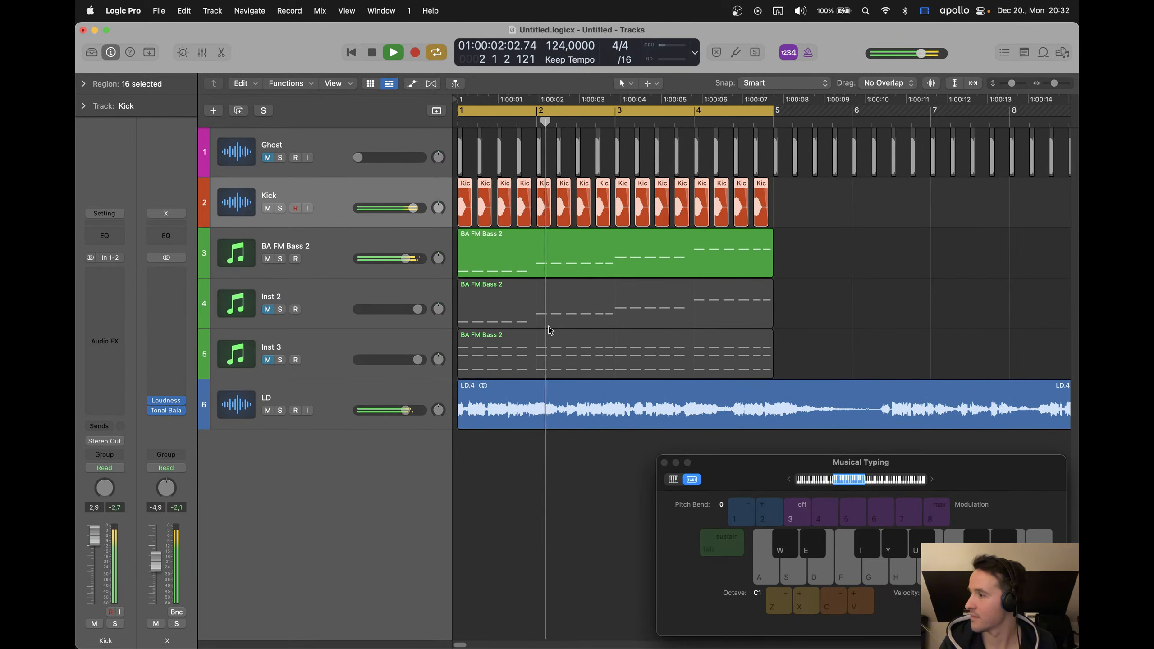
click(339, 264)
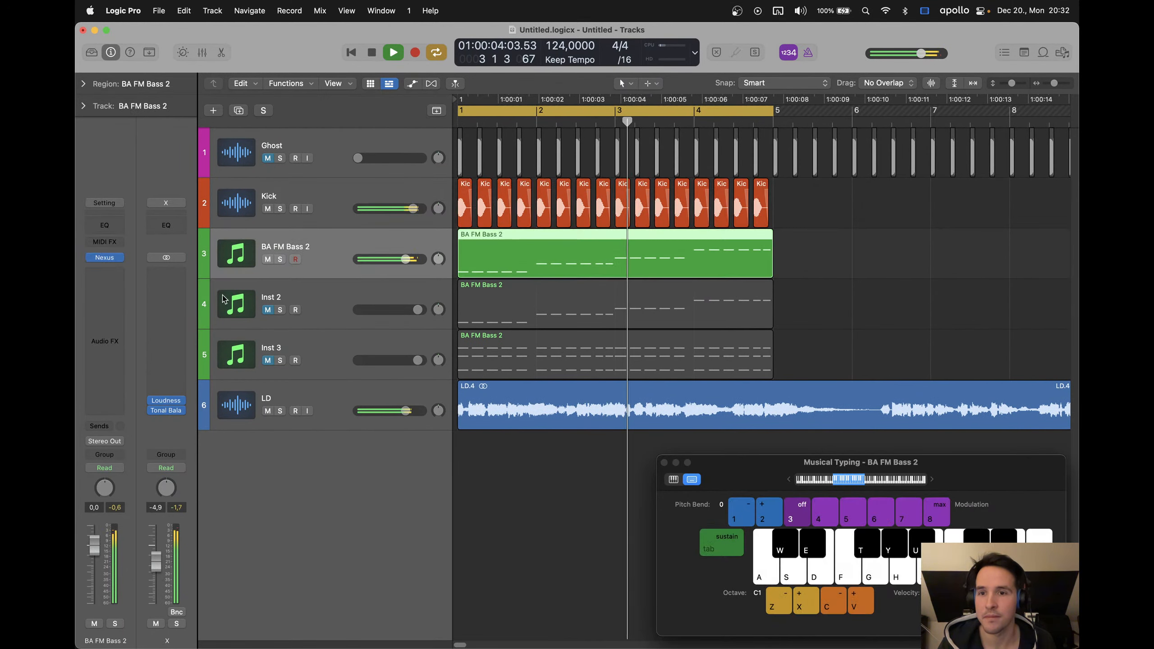
key(space)
click(112, 385)
mouse_move(134, 485)
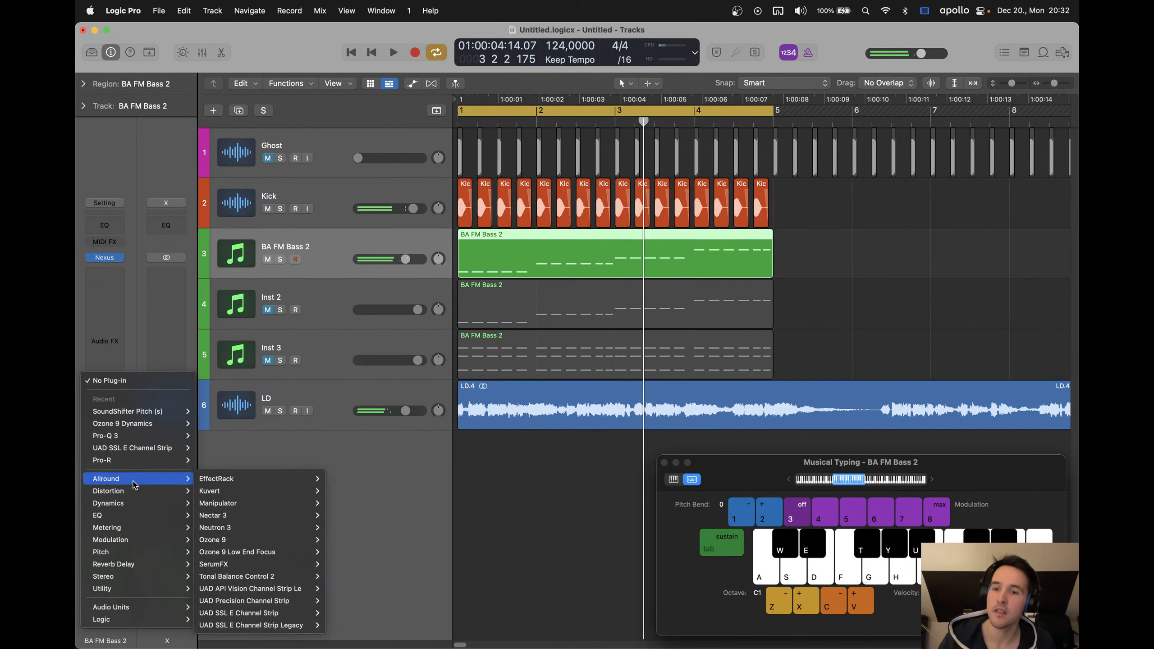
mouse_move(108, 502)
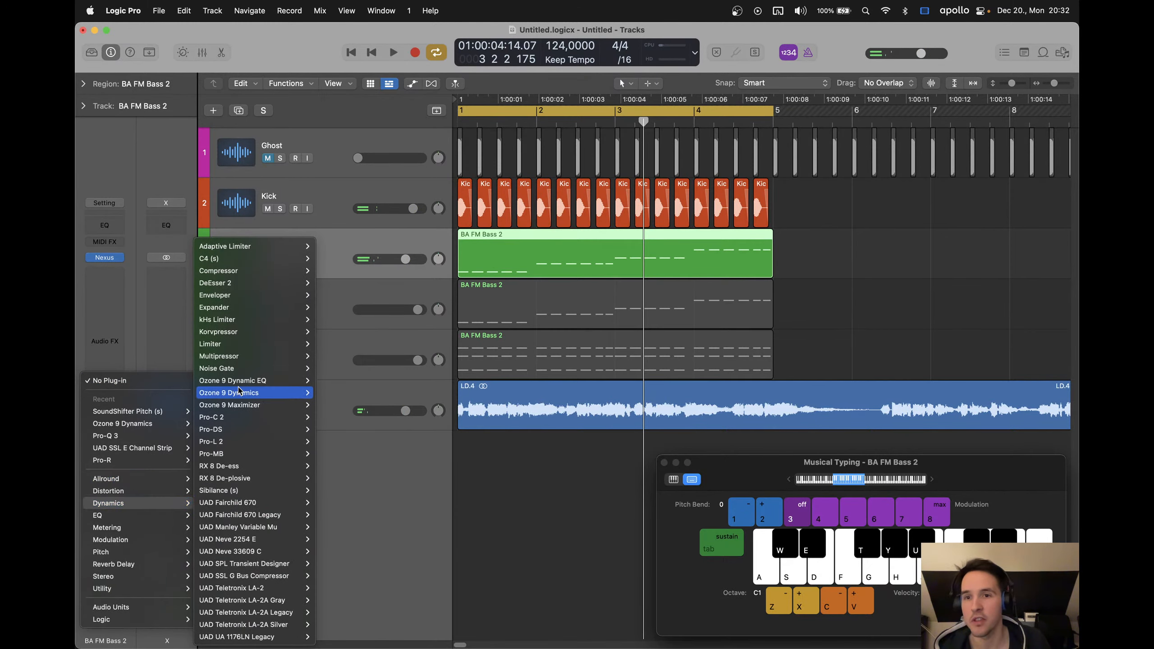
mouse_move(228, 392)
click(910, 267)
Examine the short Ghost regions against the kick hits and how far they extend along the timeline
scroll(562, 171, up, 5)
scroll(563, 170, left, 10)
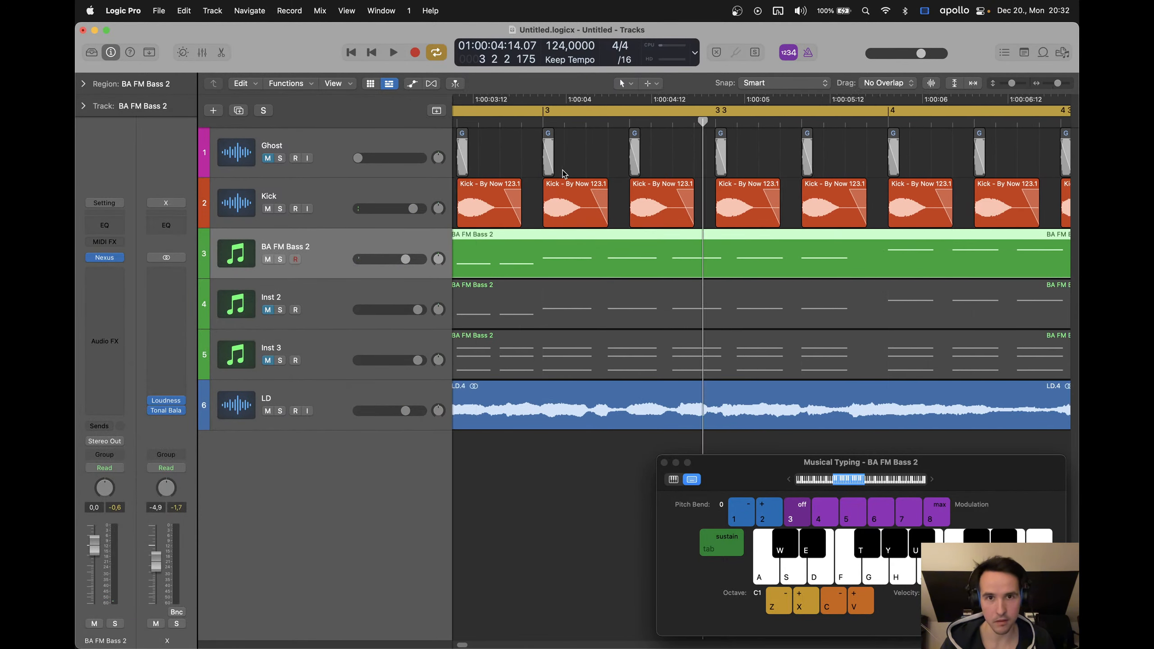
scroll(562, 171, up, 5)
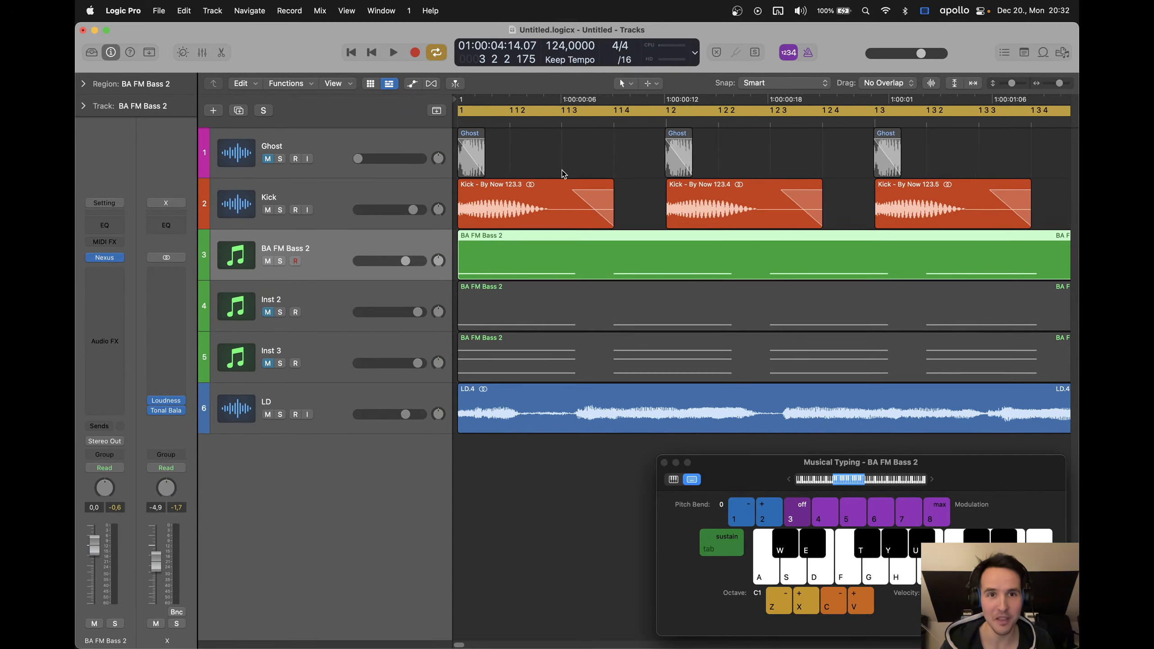
click(336, 136)
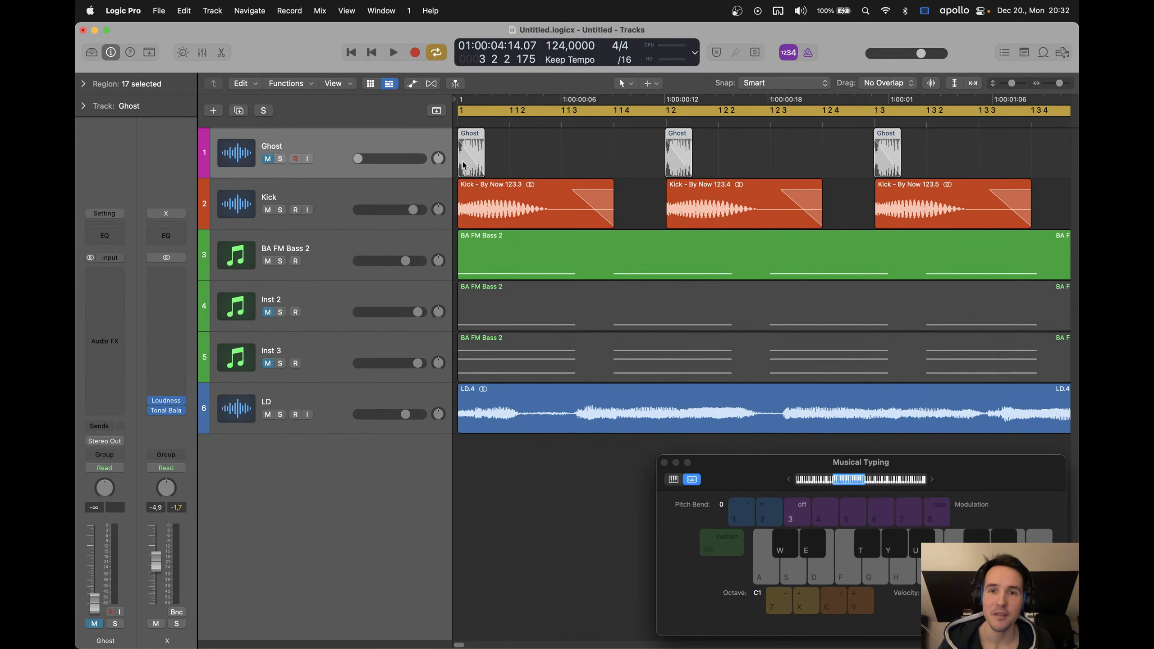
scroll(754, 156, down, 10)
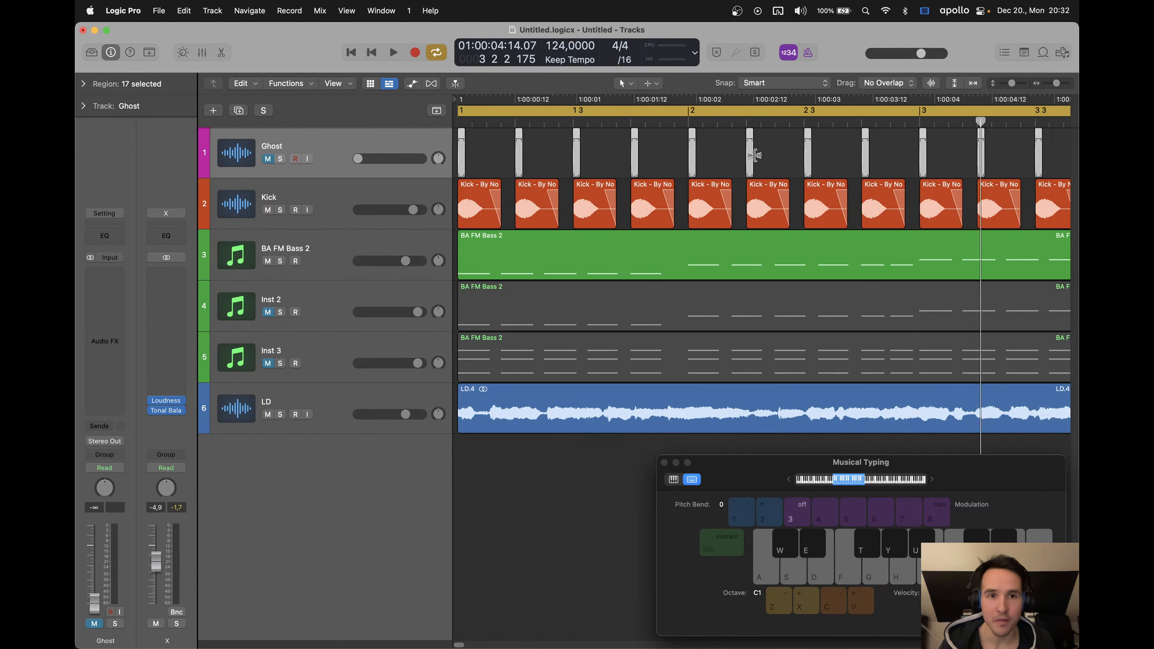
scroll(754, 156, down, 10)
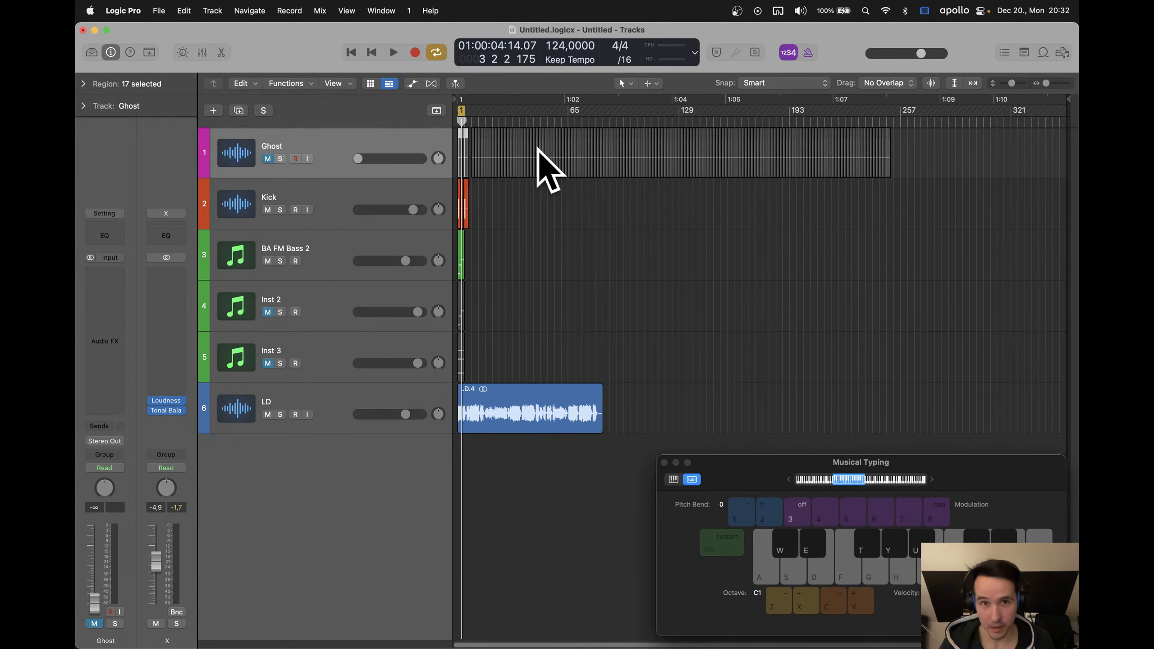
scroll(685, 155, up, 4)
scroll(685, 156, up, 15)
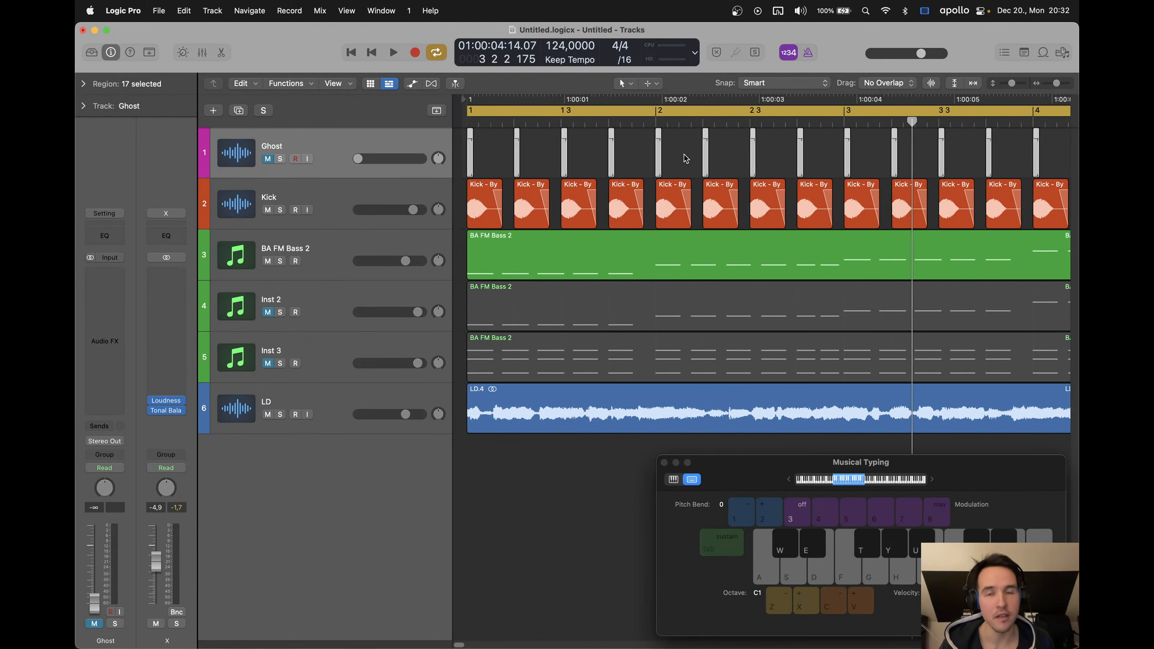
click(487, 148)
scroll(487, 148, down, 3)
scroll(487, 148, left, 1)
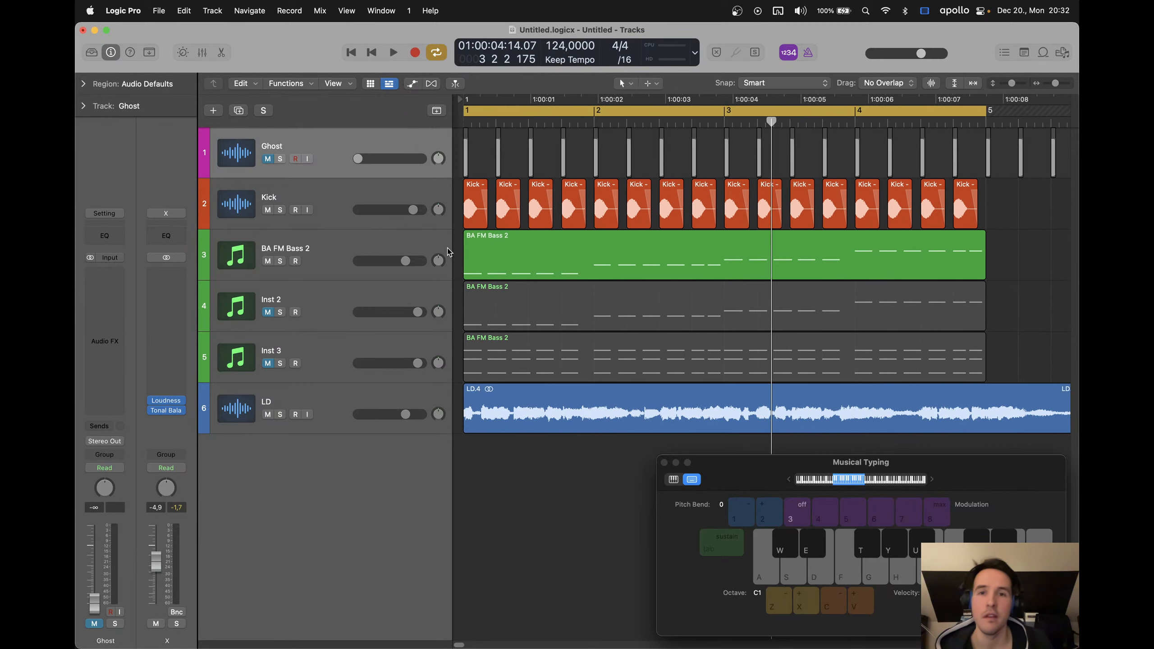
Insert a stereo Pro-C 2 compressor on the BA FM Bass 2 track
click(320, 238)
click(134, 362)
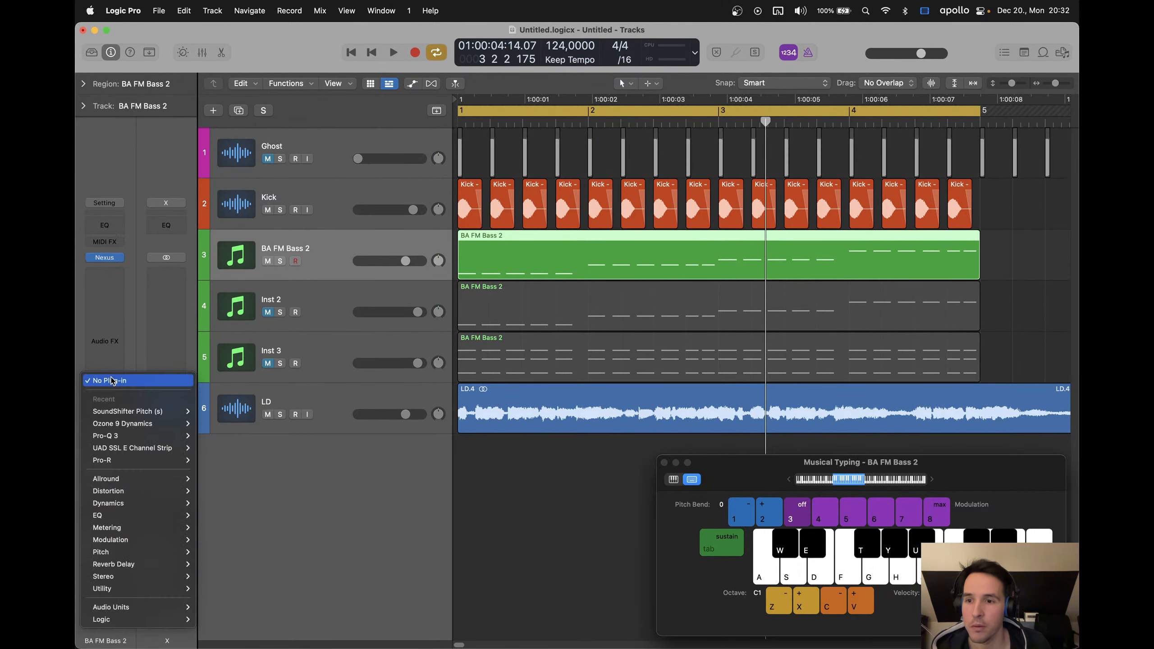
mouse_move(136, 503)
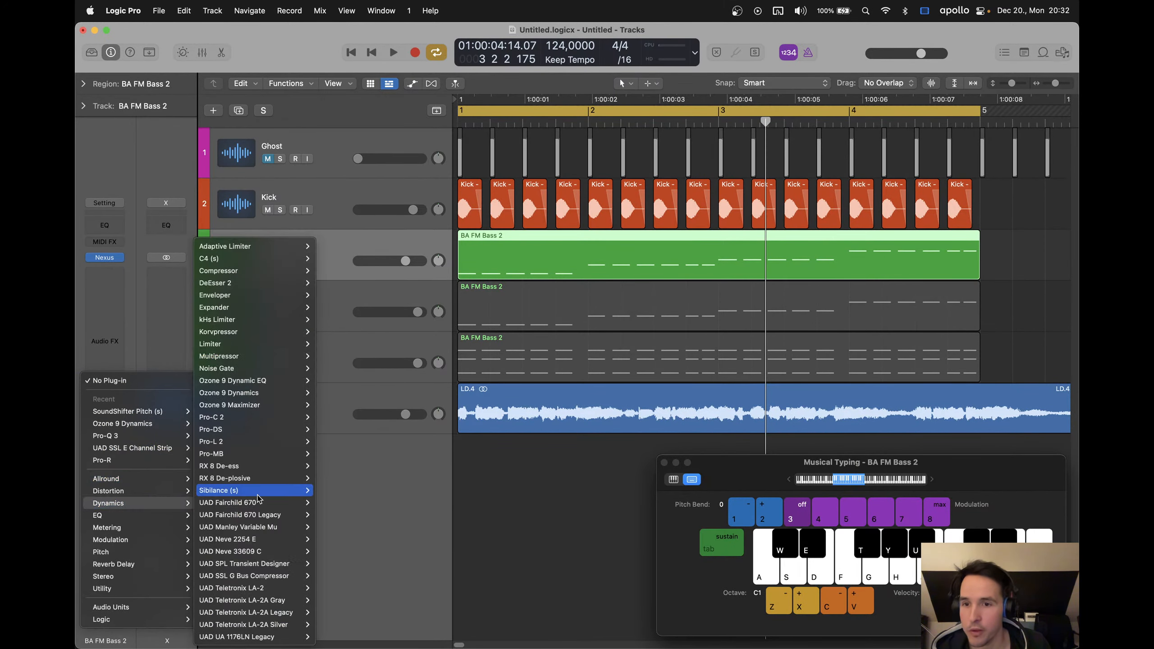
mouse_move(259, 421)
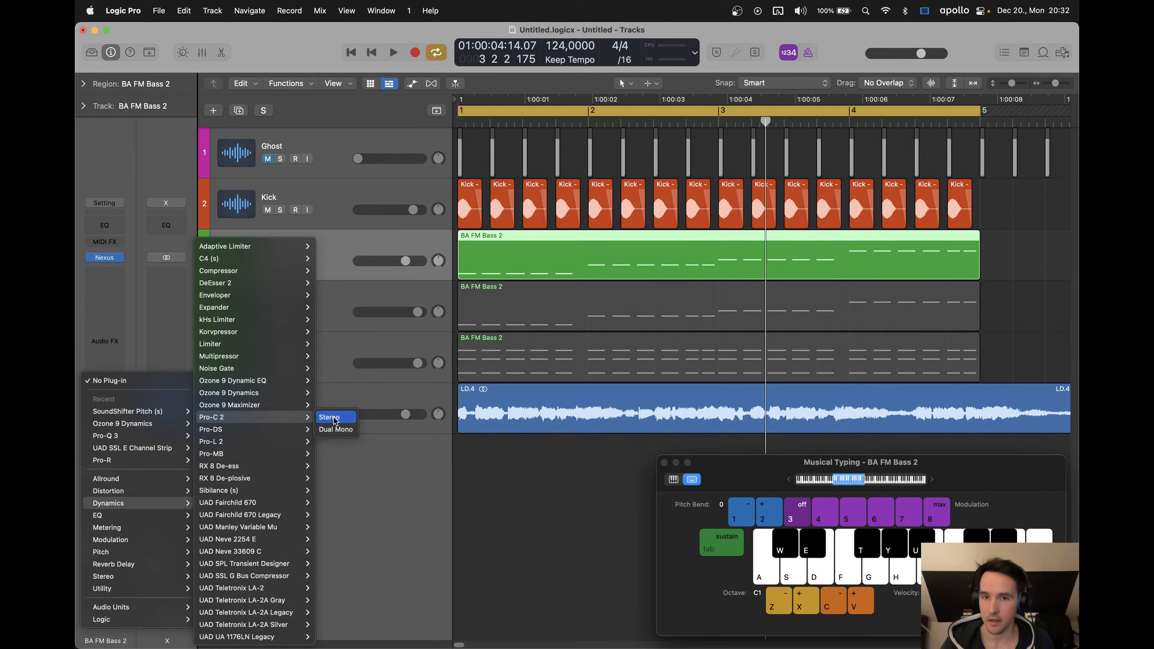
click(335, 420)
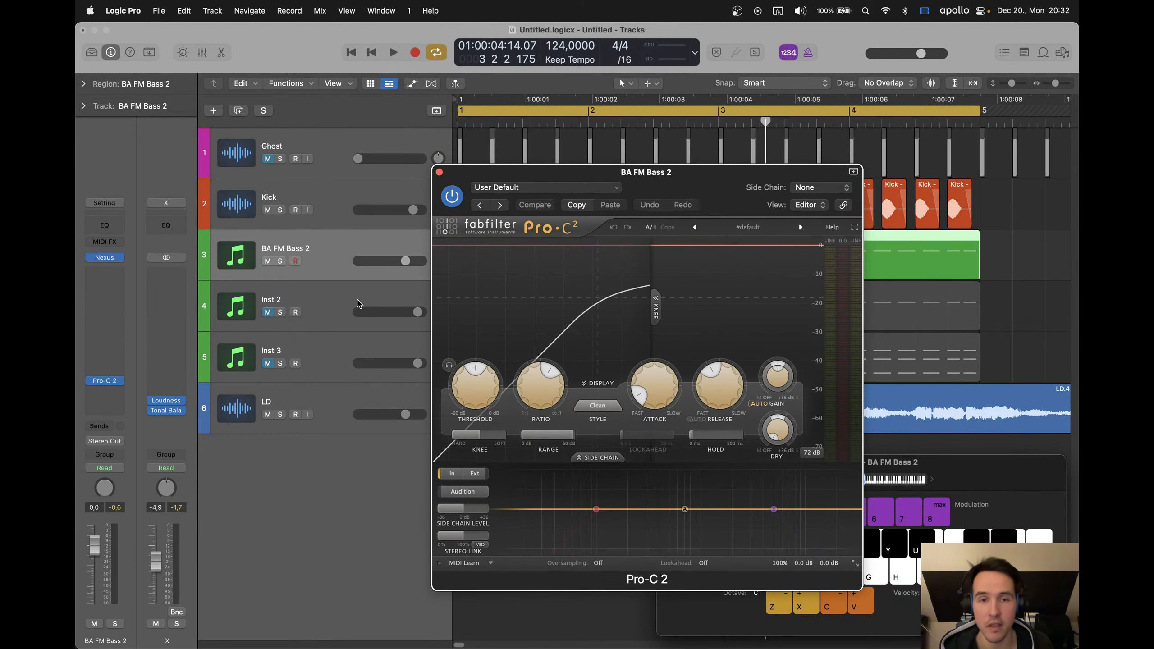
Set the bass compressor's side chain source to Ghost (Audio 1) and switch its side chain input to external
mouse_move(701, 183)
mouse_down()
mouse_move(711, 251)
mouse_move(718, 190)
mouse_up()
click(828, 196)
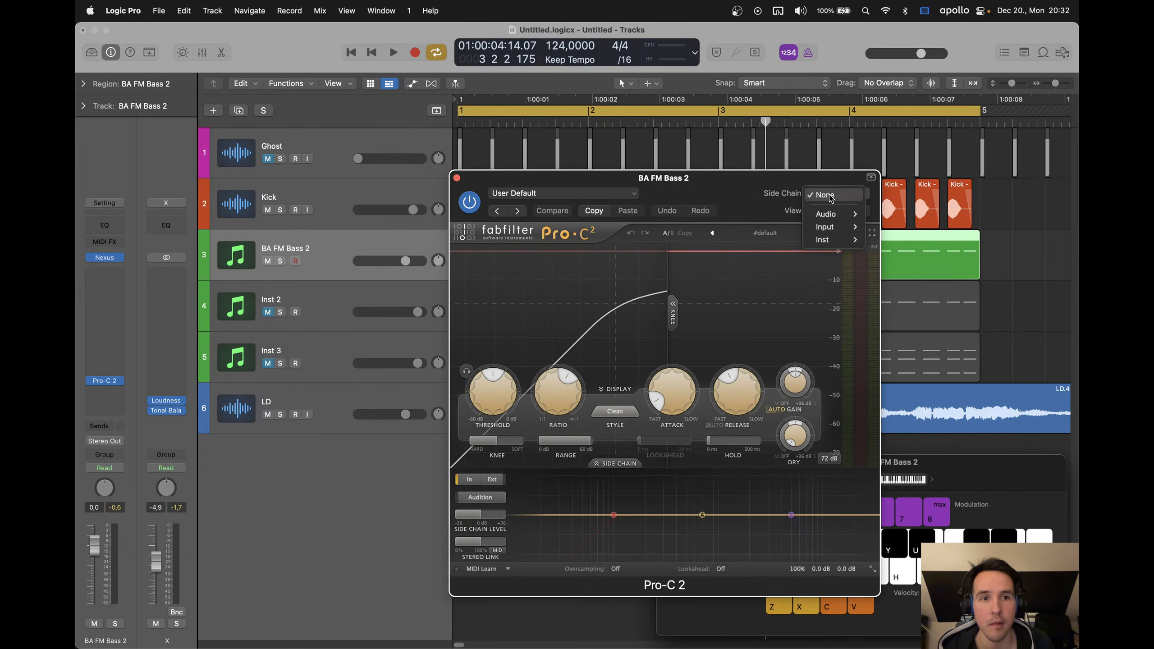
mouse_move(824, 212)
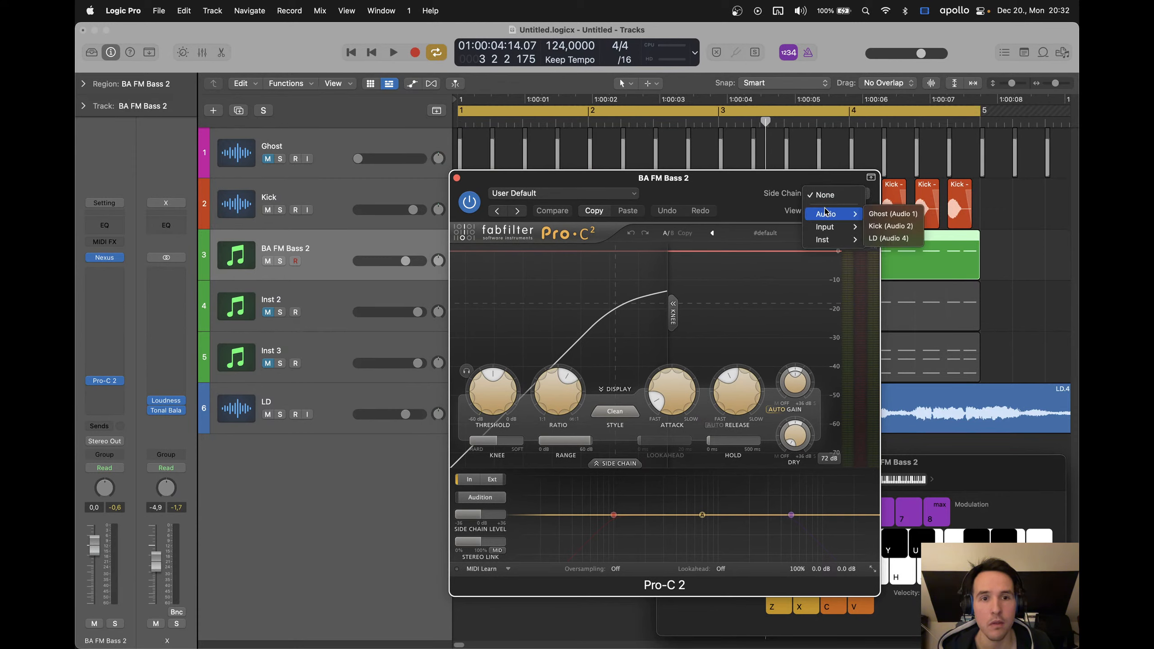
click(891, 214)
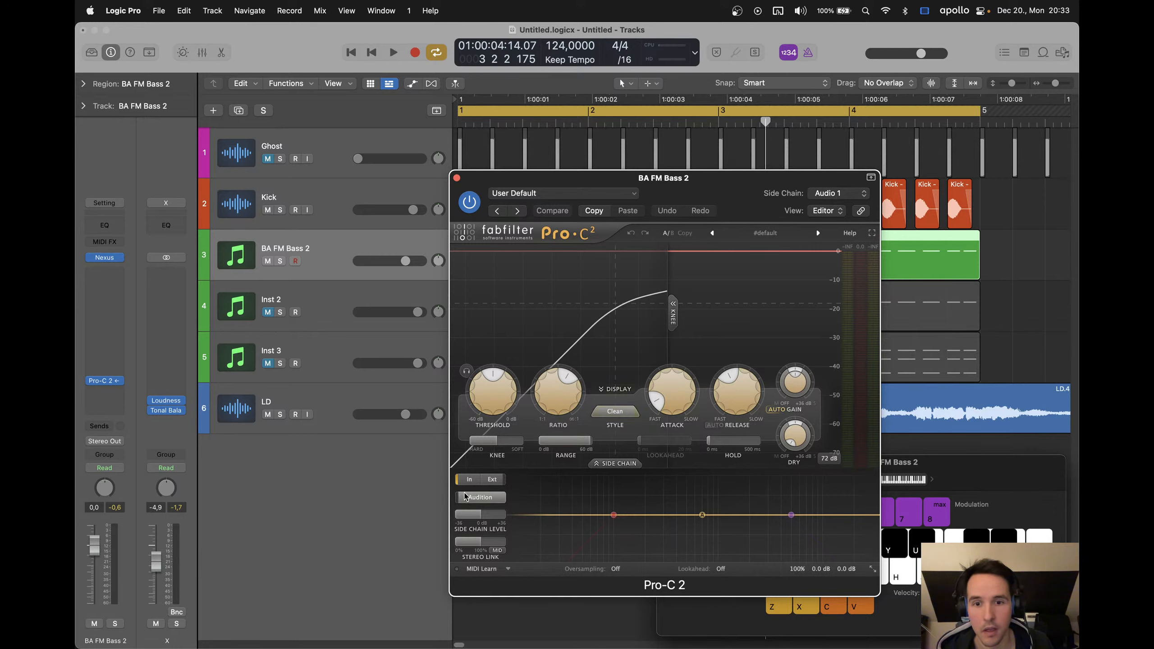
click(493, 479)
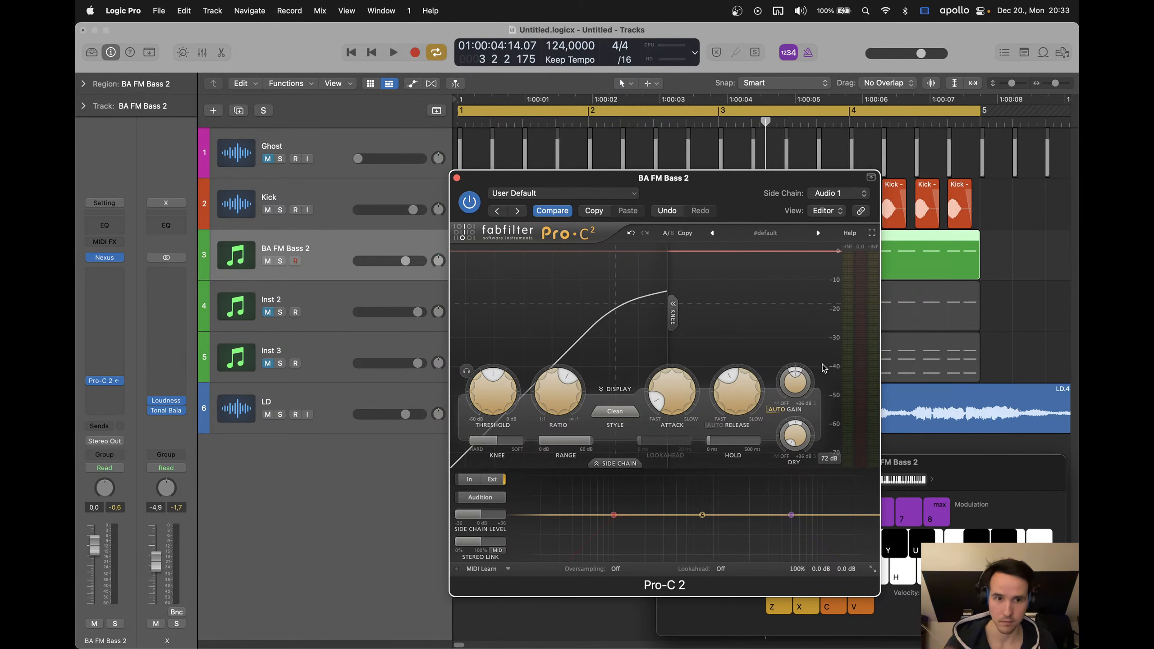
During loop playback, lower the bass compressor's threshold to about -55 dB, raise its ratio and adjust its release, and close the compressor
drag(648, 179, 790, 179)
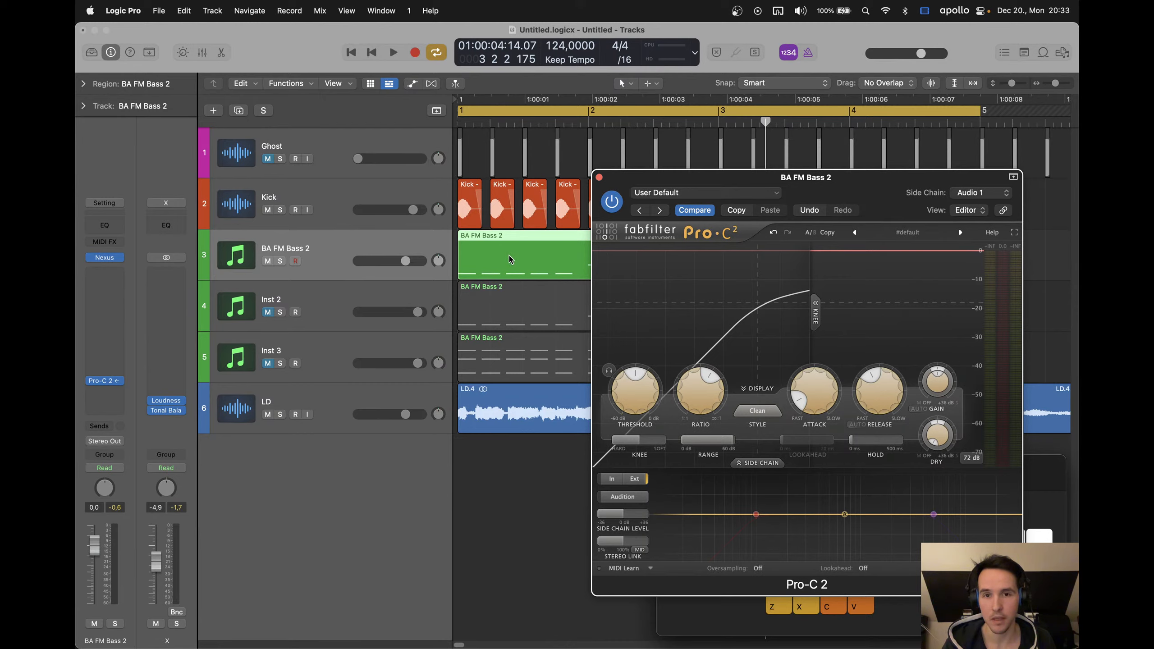
key(space)
drag(636, 389, 645, 480)
drag(700, 389, 700, 334)
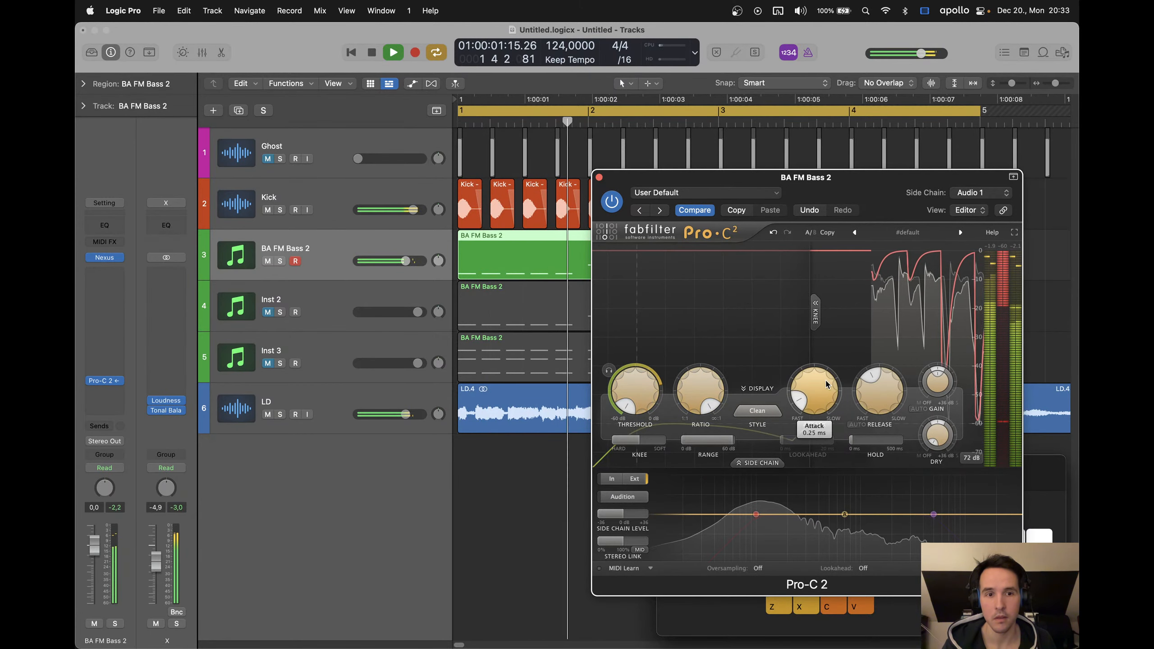
drag(879, 390, 902, 402)
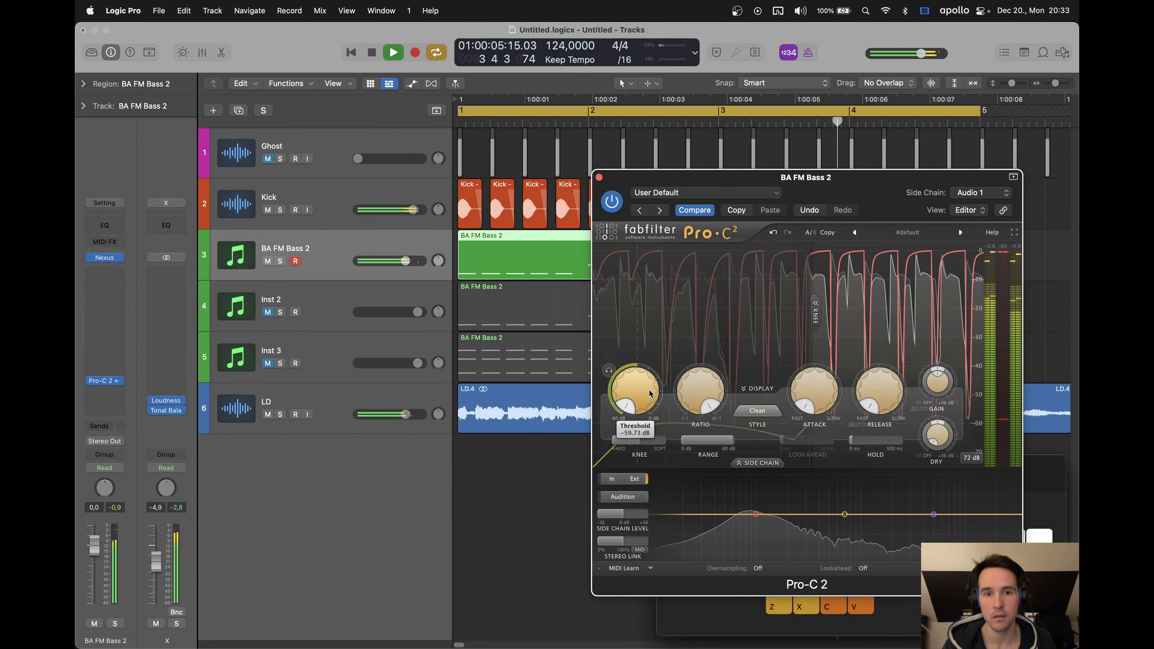
key(space)
mouse_move(649, 384)
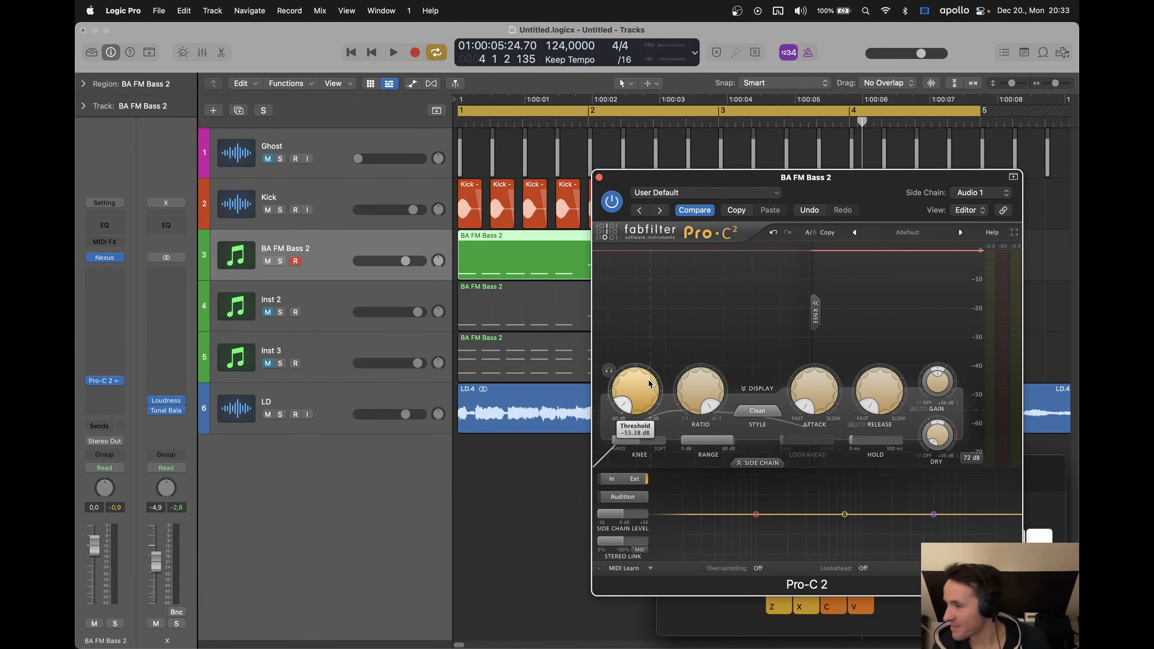
click(598, 177)
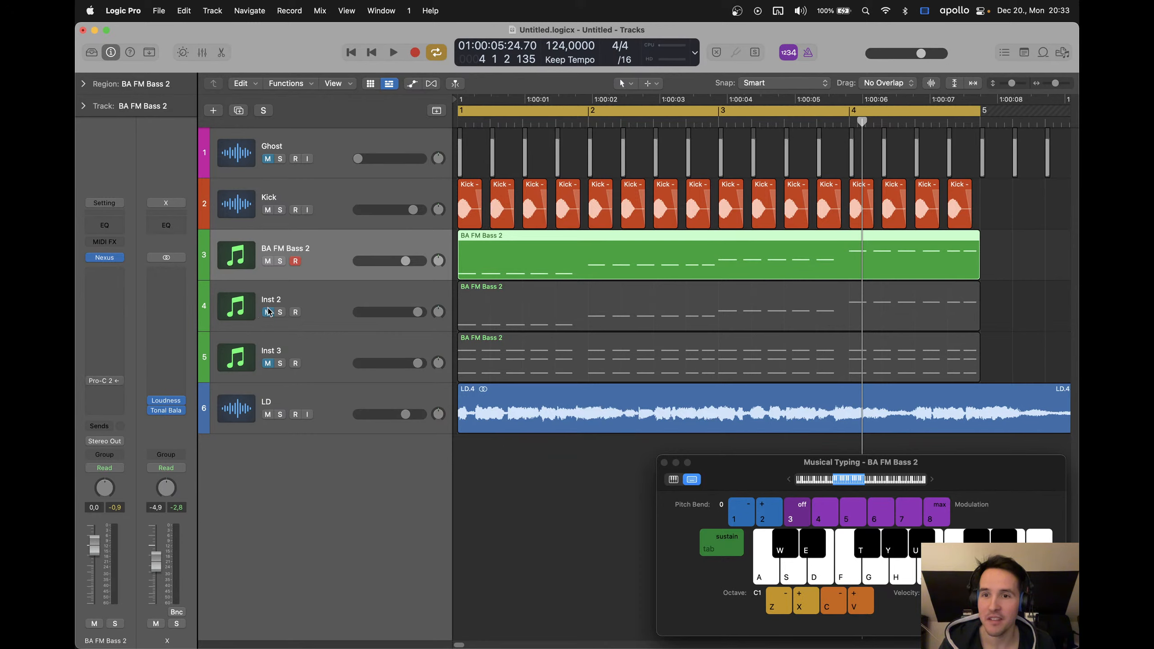
Unmute the Inst 2 and Inst 3 tracks, play the full loop briefly, and close Musical Typing
drag(268, 312, 268, 364)
key(space)
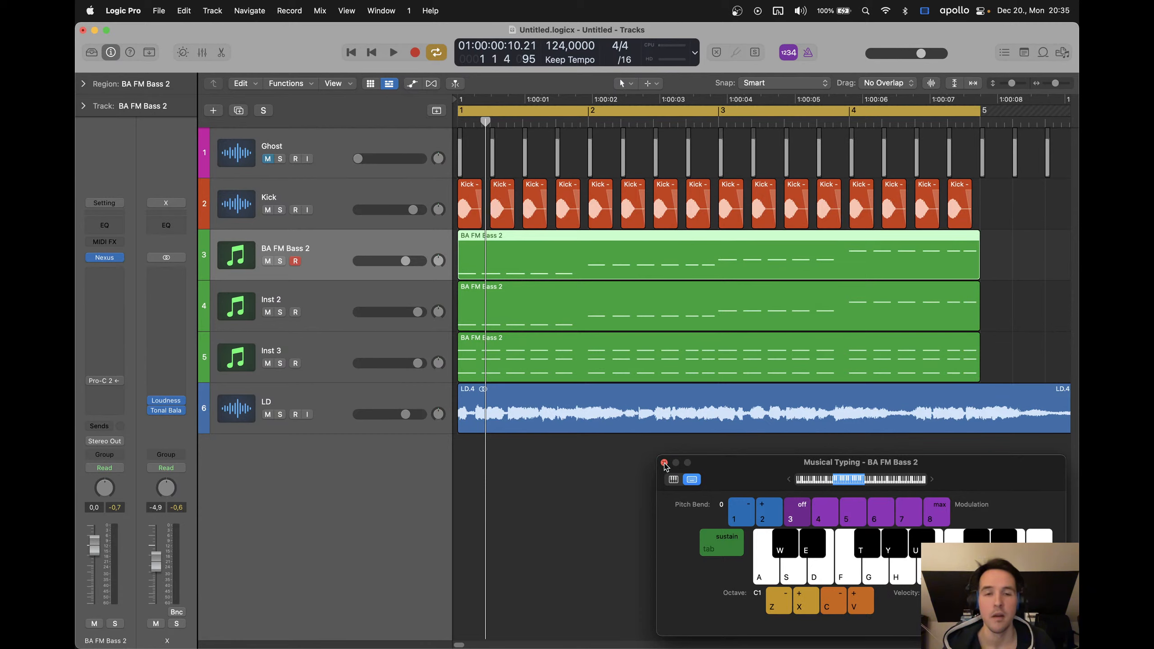
click(664, 463)
click(647, 485)
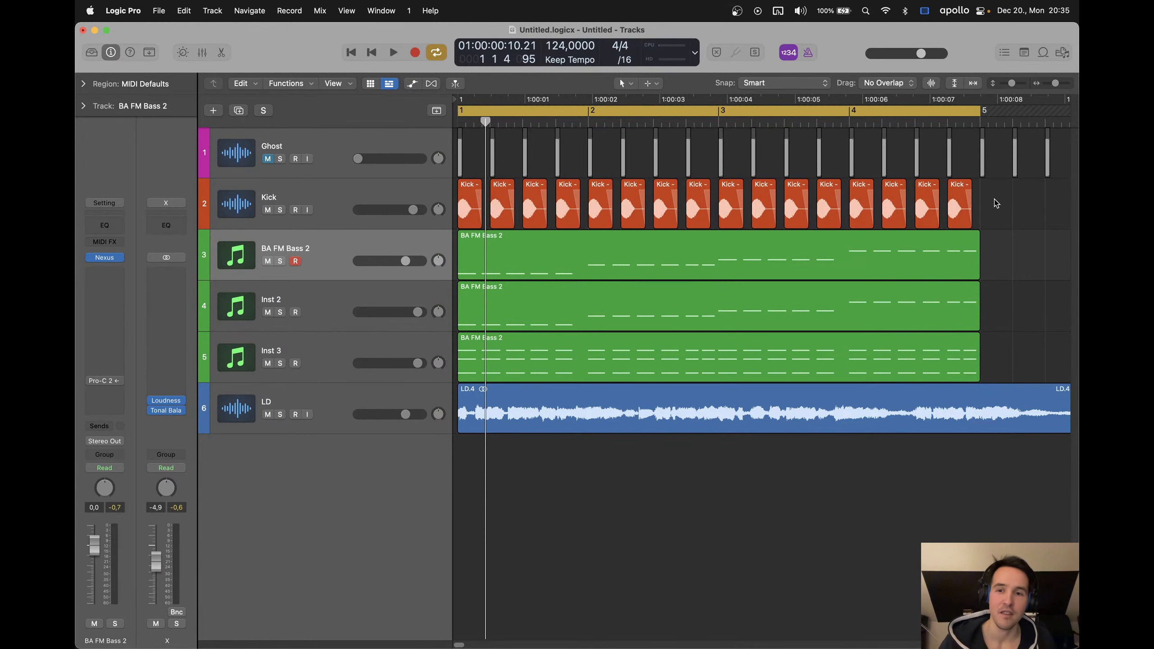
key(super+Left)
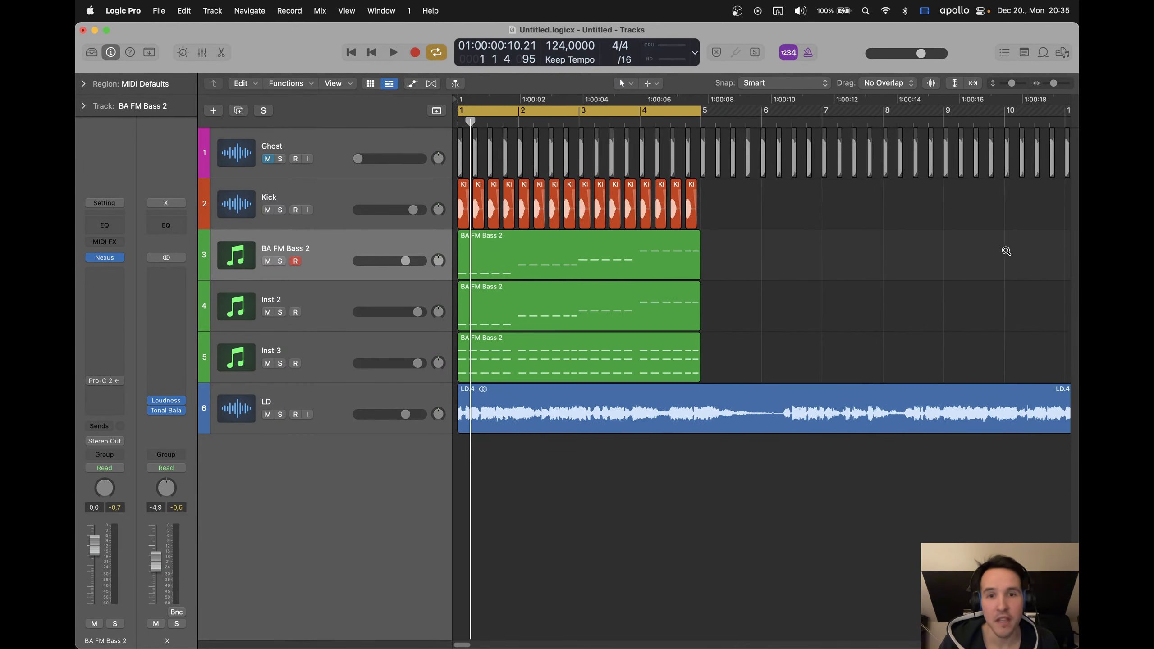
scroll(764, 250, left, 2)
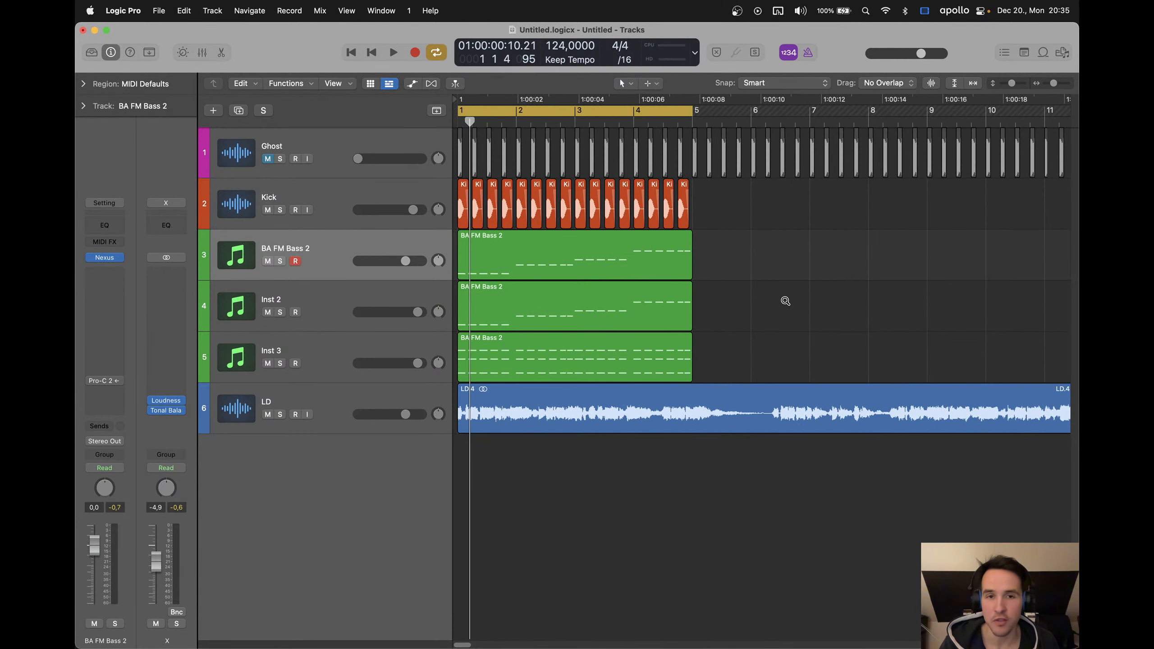
scroll(785, 301, up, 3)
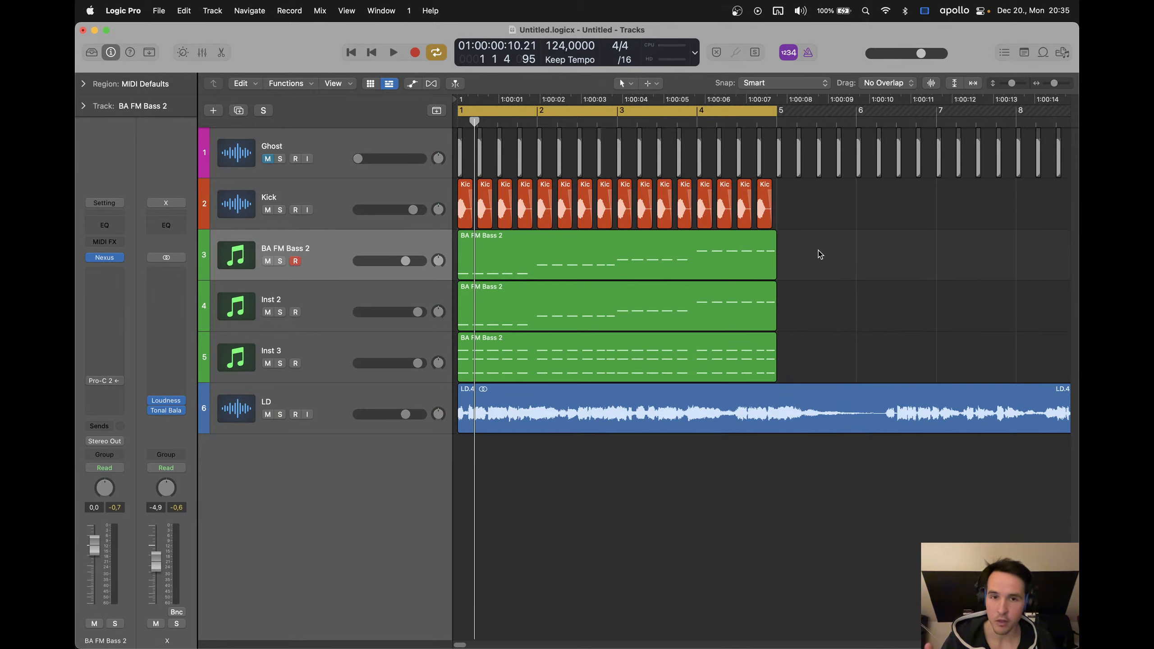
Look through the Inst 3, Inst 2 and BA FM Bass 2 tracks and view the bass track's Nexus instrument
click(332, 341)
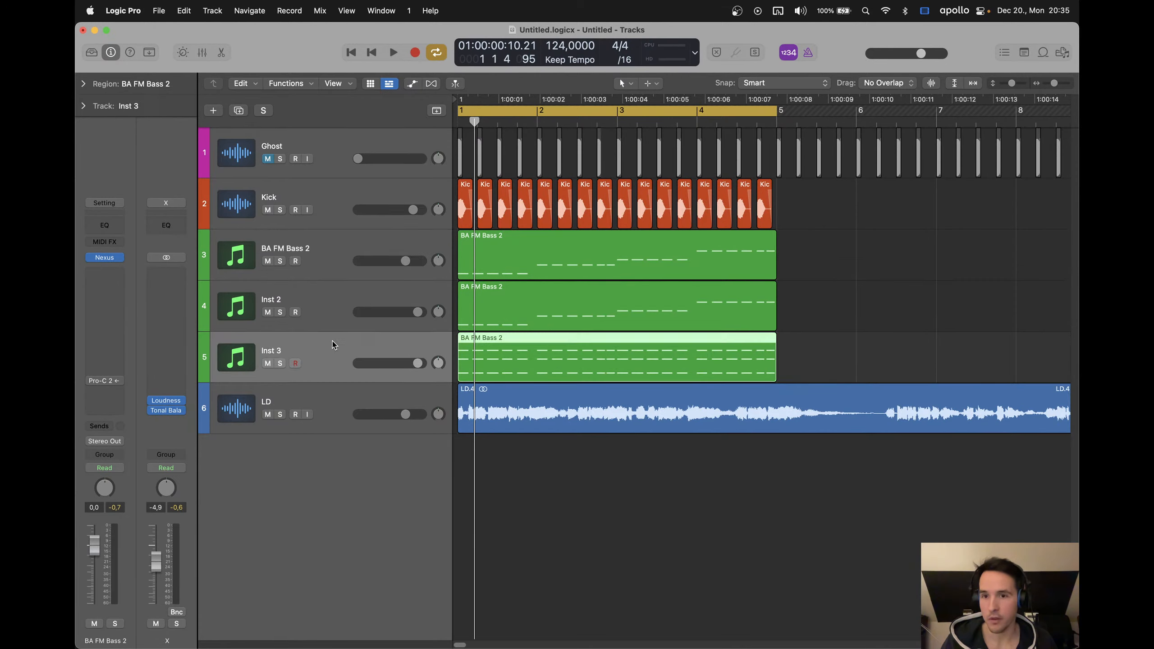
click(314, 302)
click(323, 259)
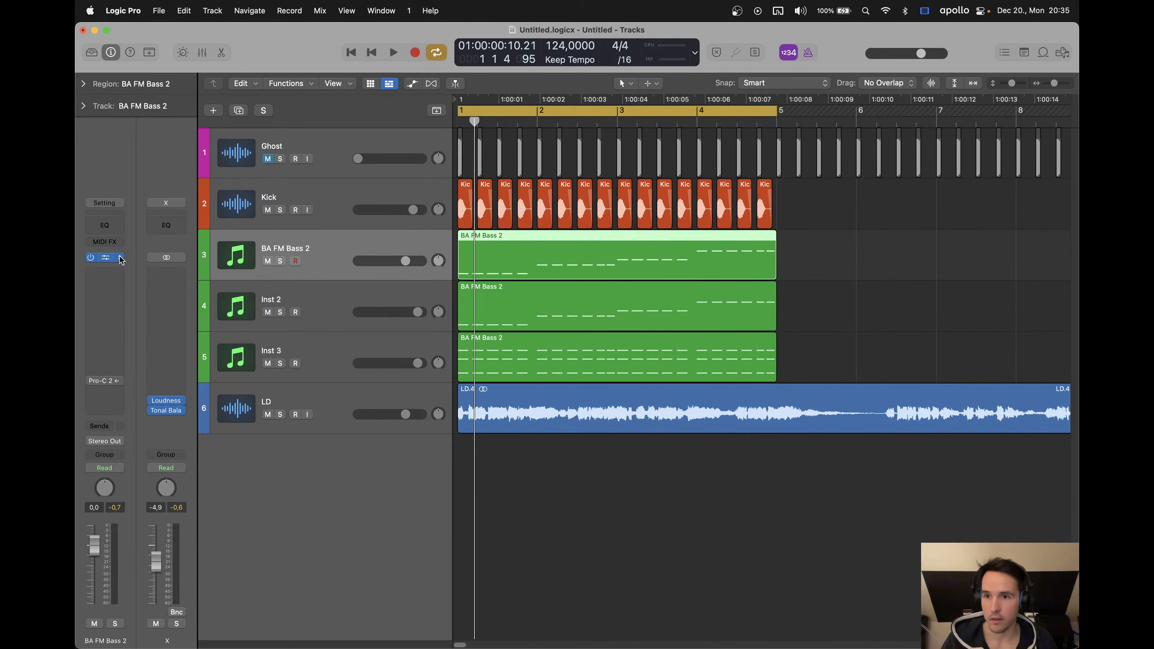
click(105, 258)
click(449, 138)
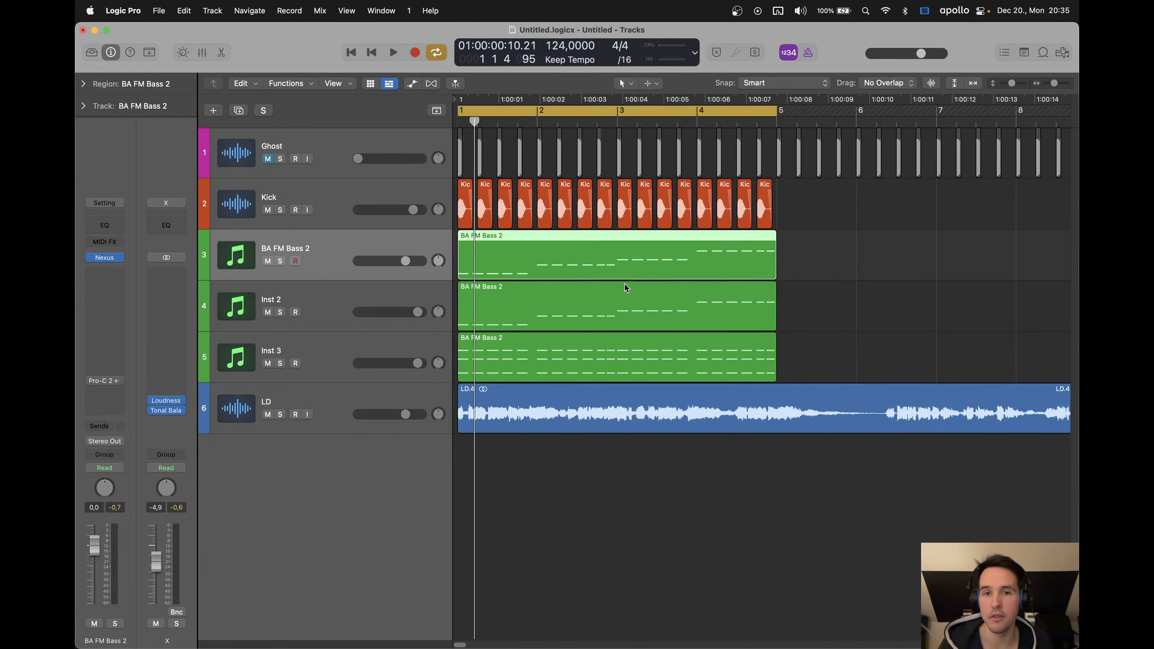
Solo the Kick and BA FM Bass 2 tracks and start loop playback with the bass track selected
key(z)
click(556, 482)
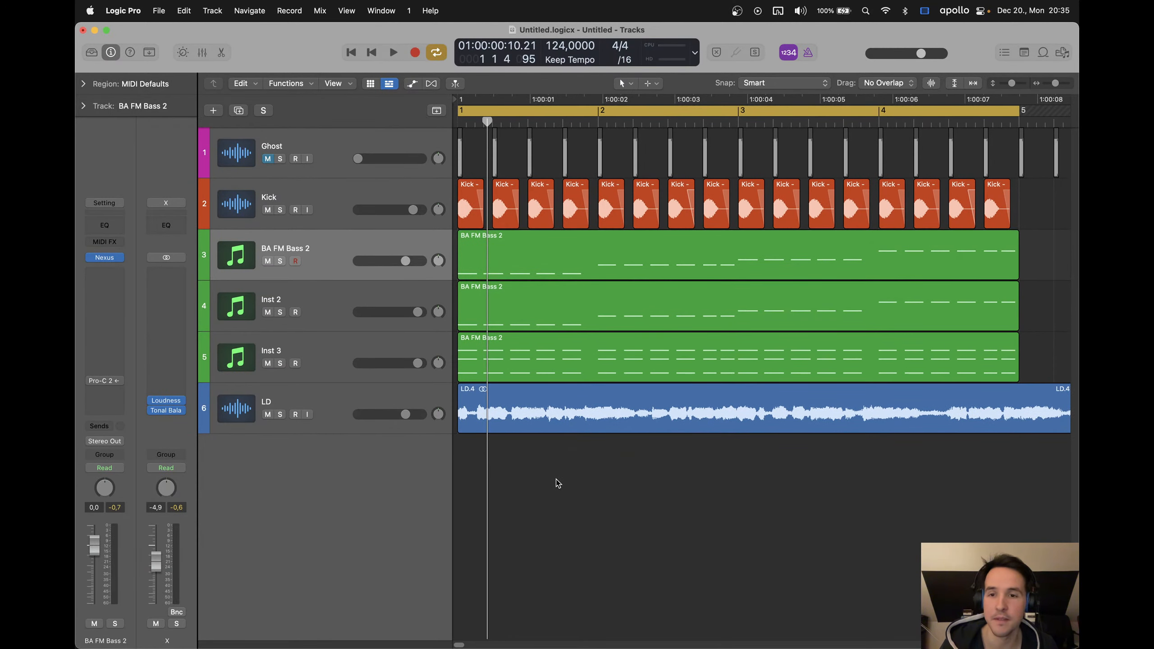
key(z)
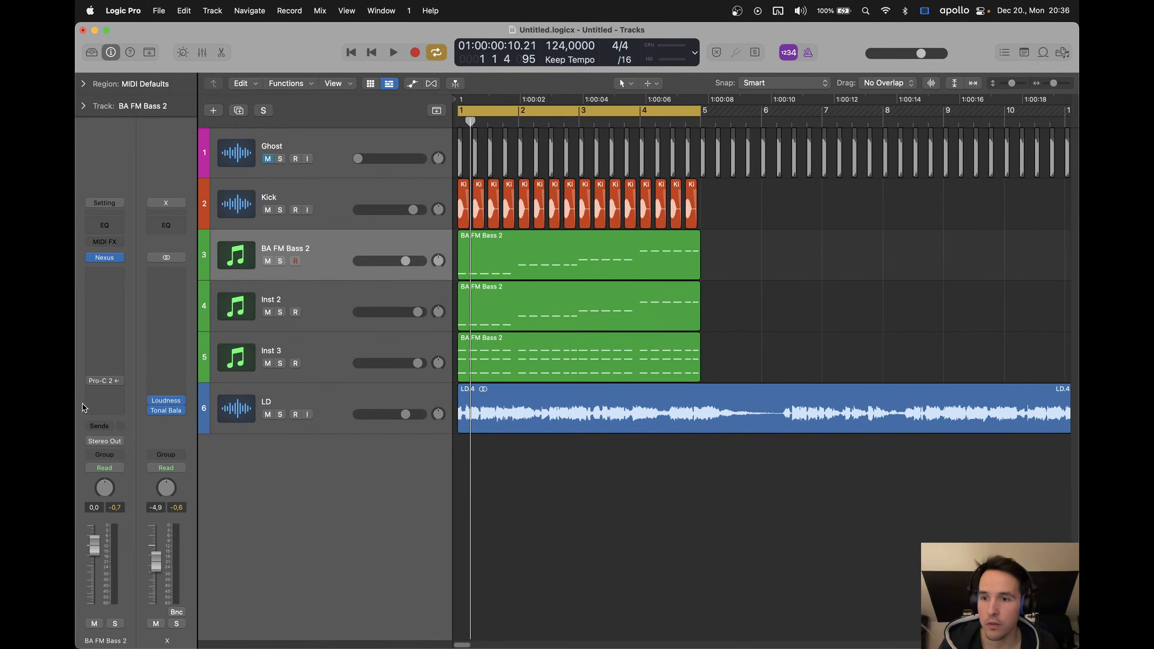
click(280, 209)
click(280, 261)
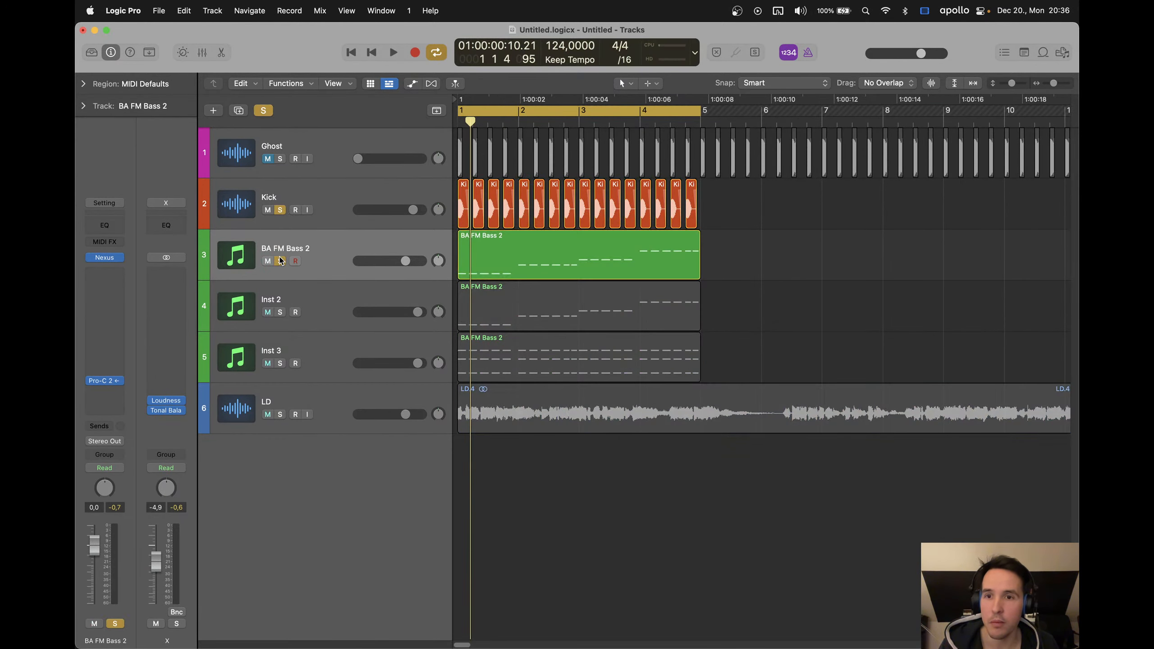
key(z)
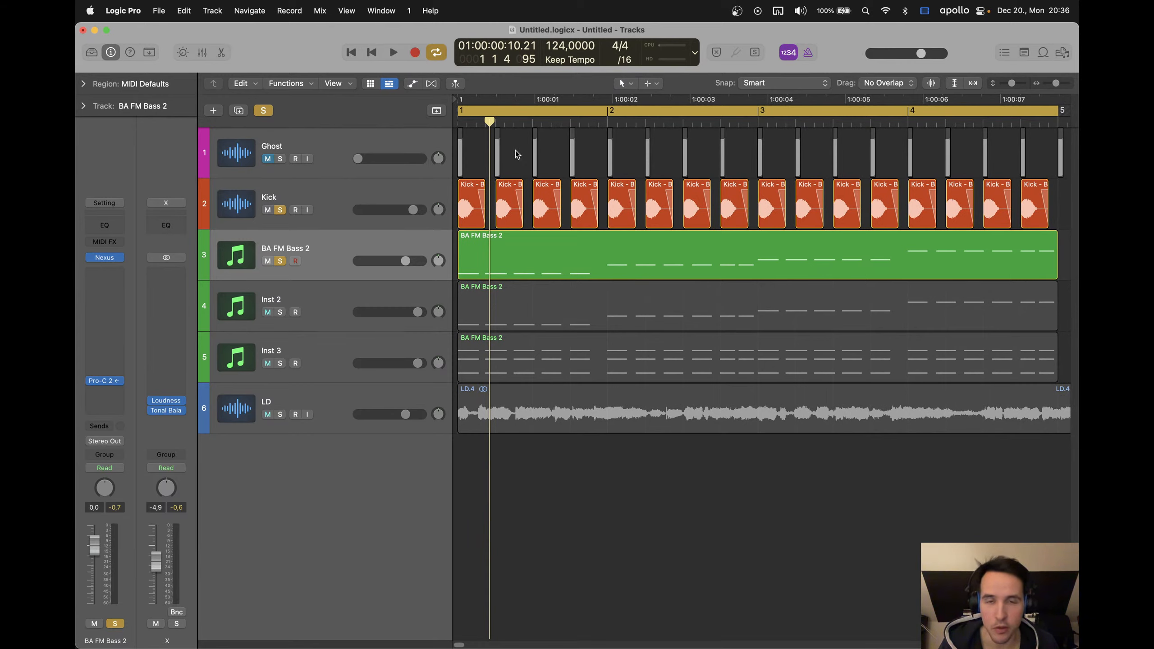
click(326, 244)
key(space)
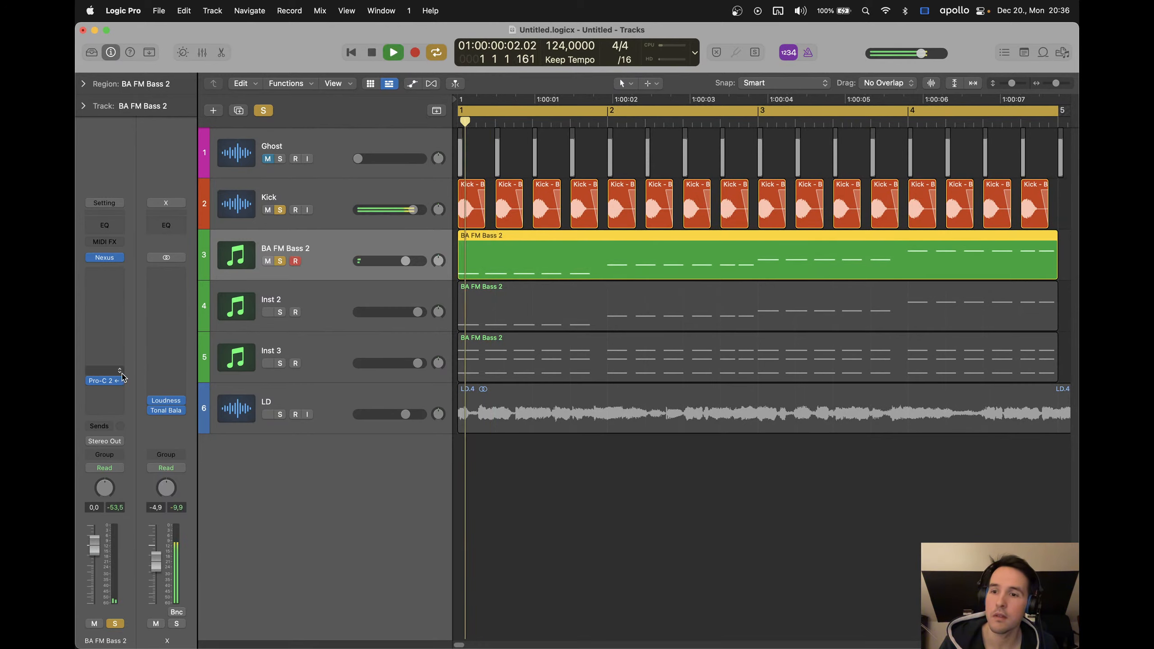
In the bass compressor, reduce the ratio, raise the threshold to about -31 dB and set the level display range to 9 dB
click(111, 380)
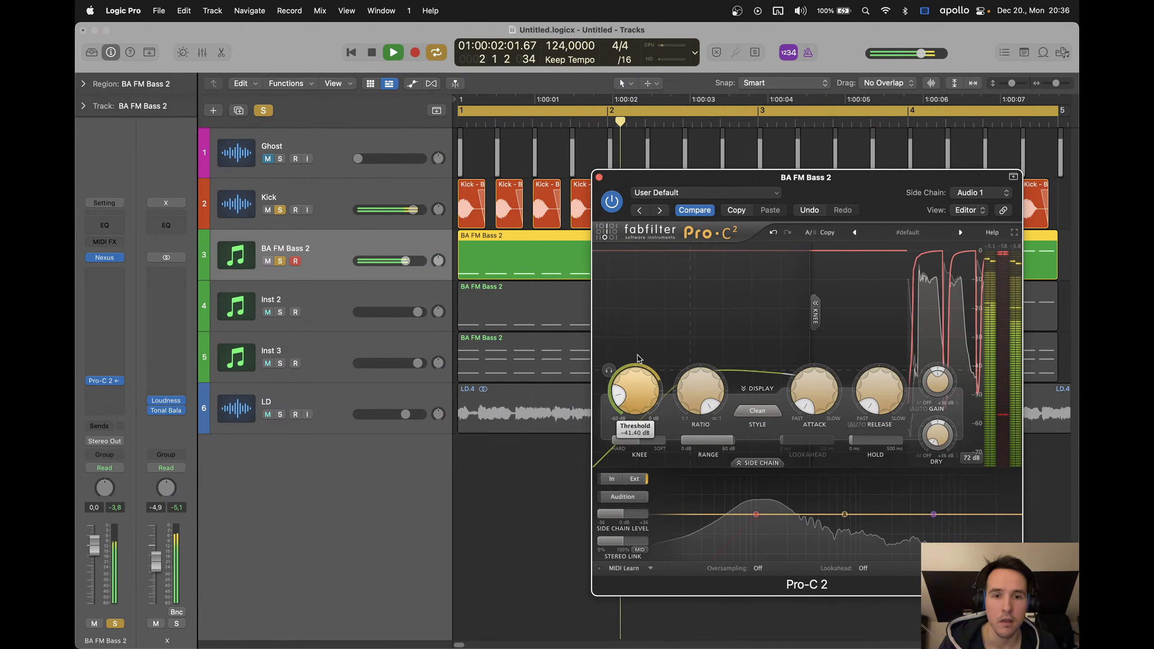
drag(696, 378, 648, 371)
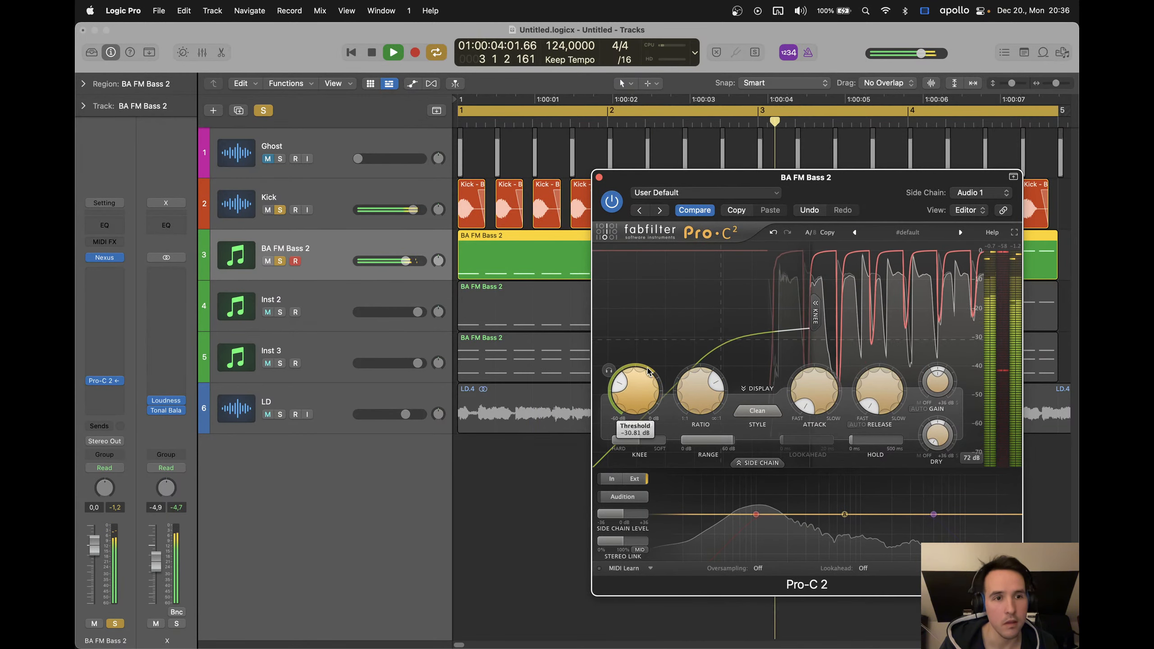
click(971, 457)
click(976, 477)
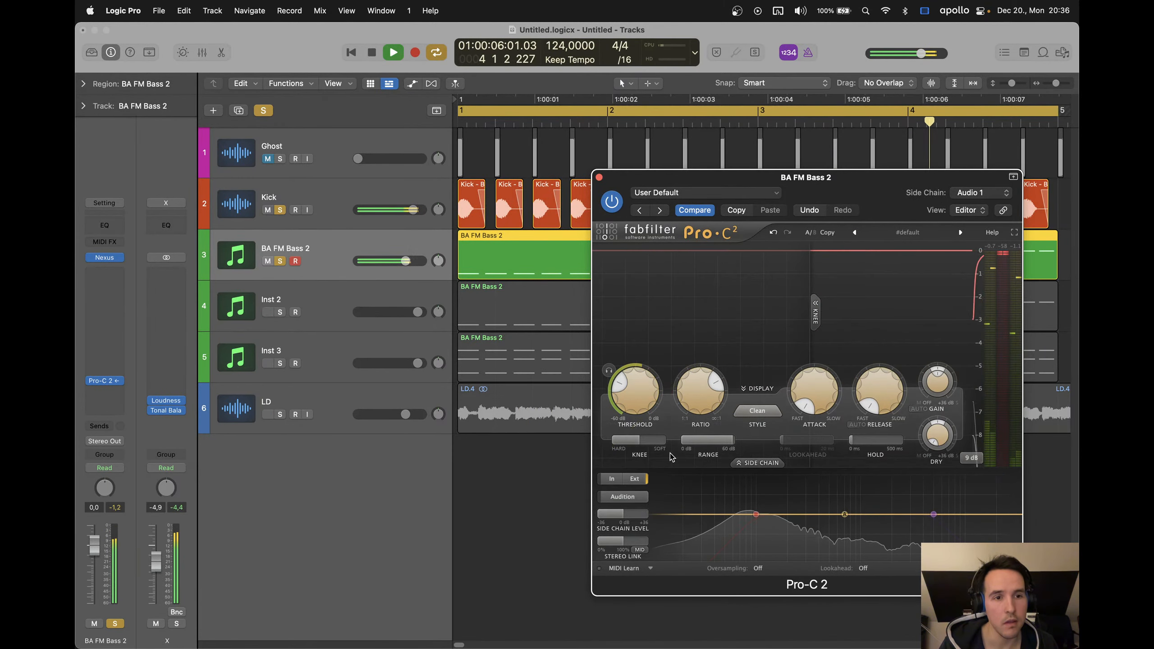
Raise the bass compressor's threshold to about -22 dB, lower its ratio and lengthen attack and release, and stop playback and close it
drag(696, 395, 641, 384)
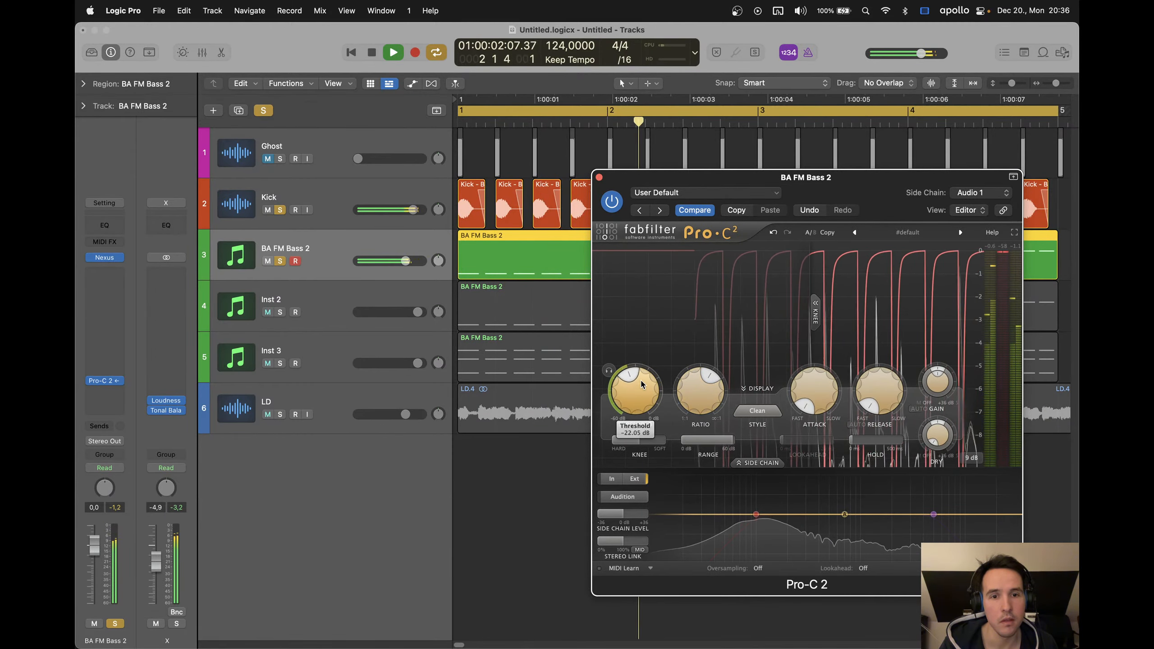
mouse_move(878, 394)
mouse_down()
mouse_move(835, 366)
mouse_move(889, 400)
mouse_move(880, 403)
mouse_up()
key(space)
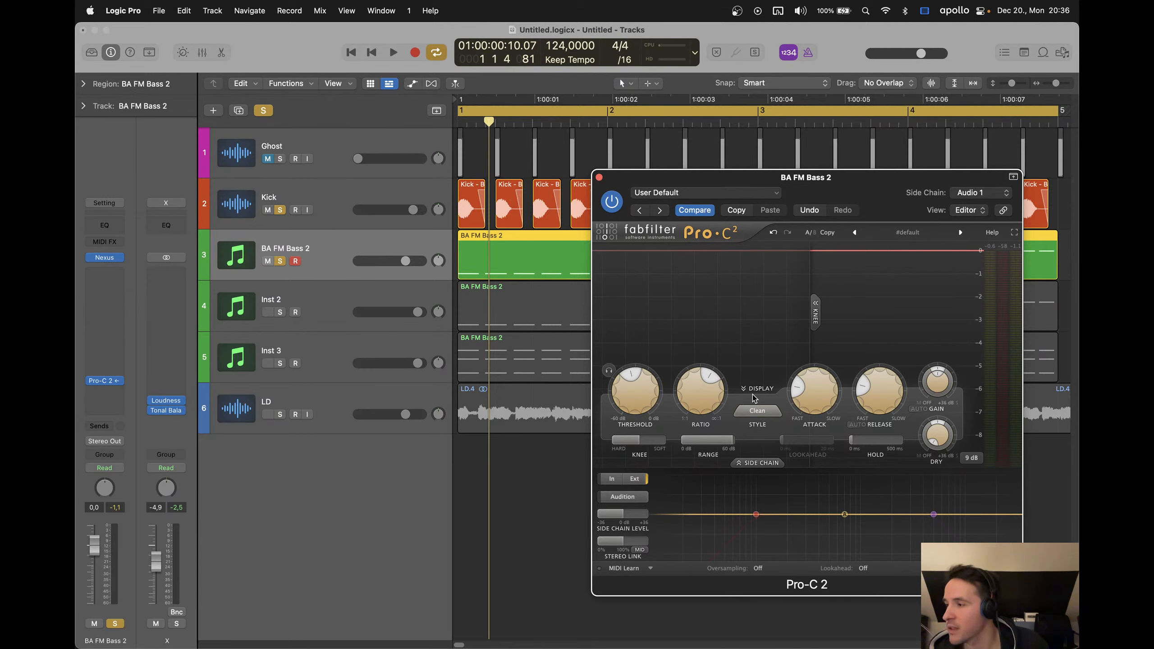
click(598, 177)
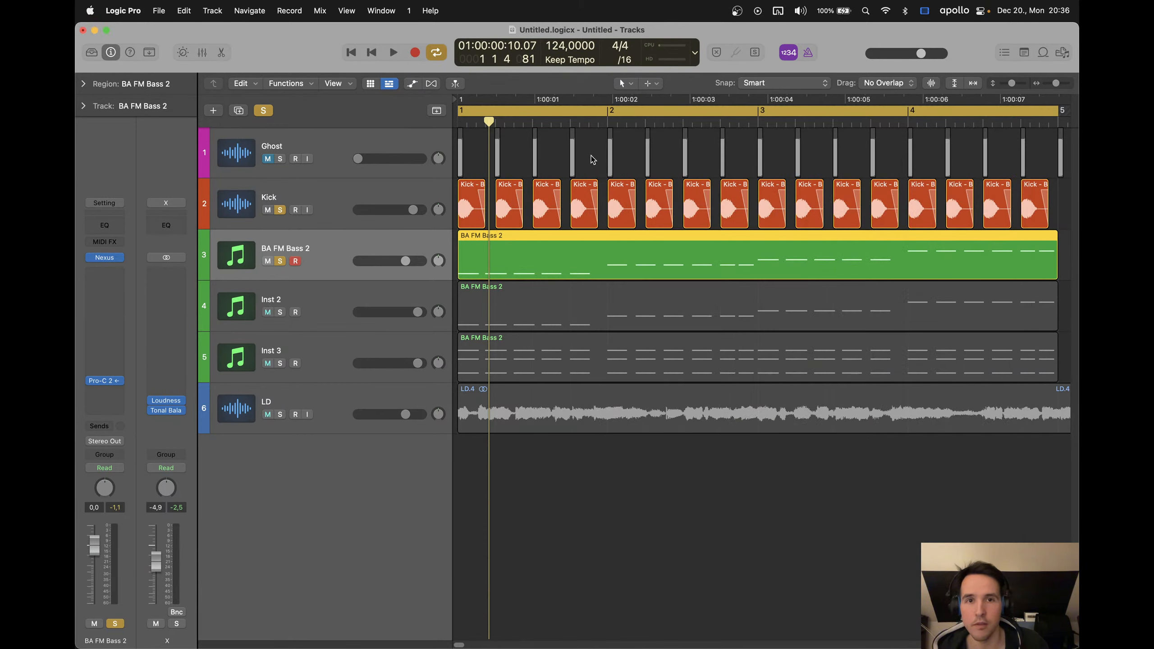
Play the soloed kick and bass, raise the BA FM Bass 2 volume to 2.0 dB, and clear the peak level reading
click(590, 155)
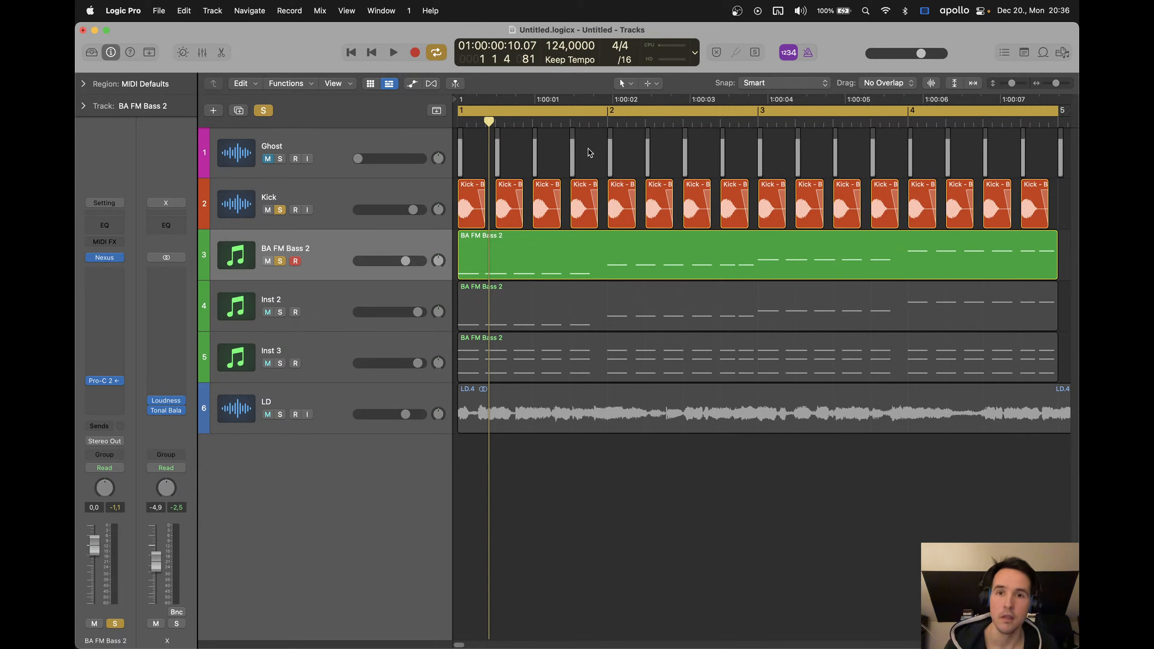
key(space)
click(427, 242)
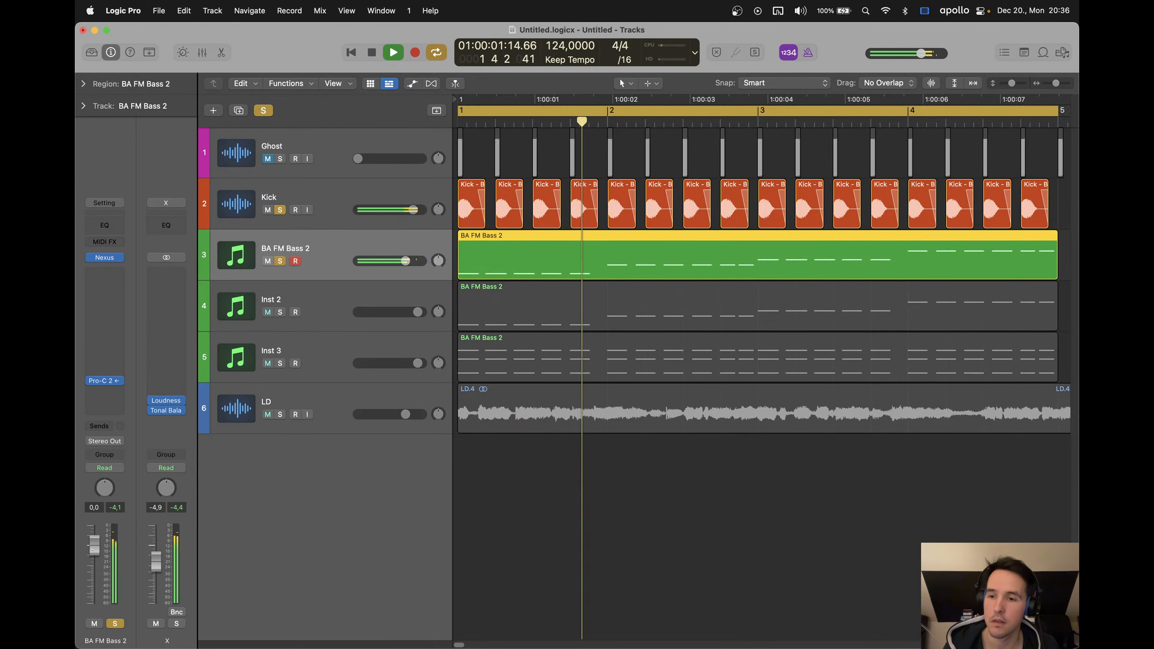
drag(94, 547, 94, 540)
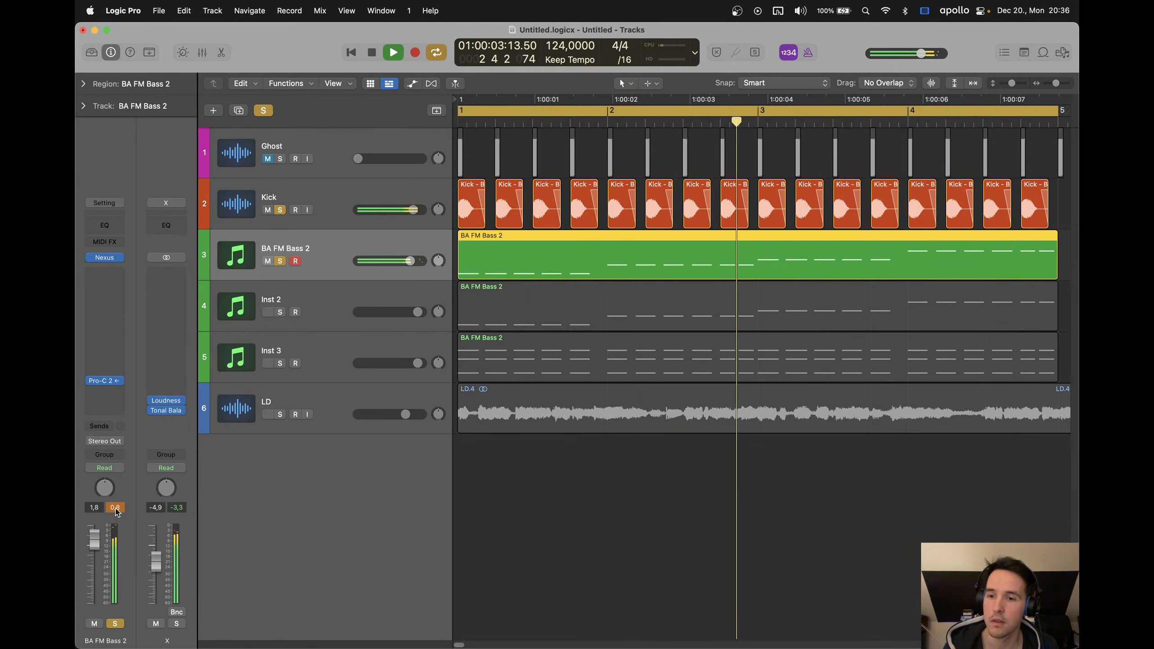
click(122, 381)
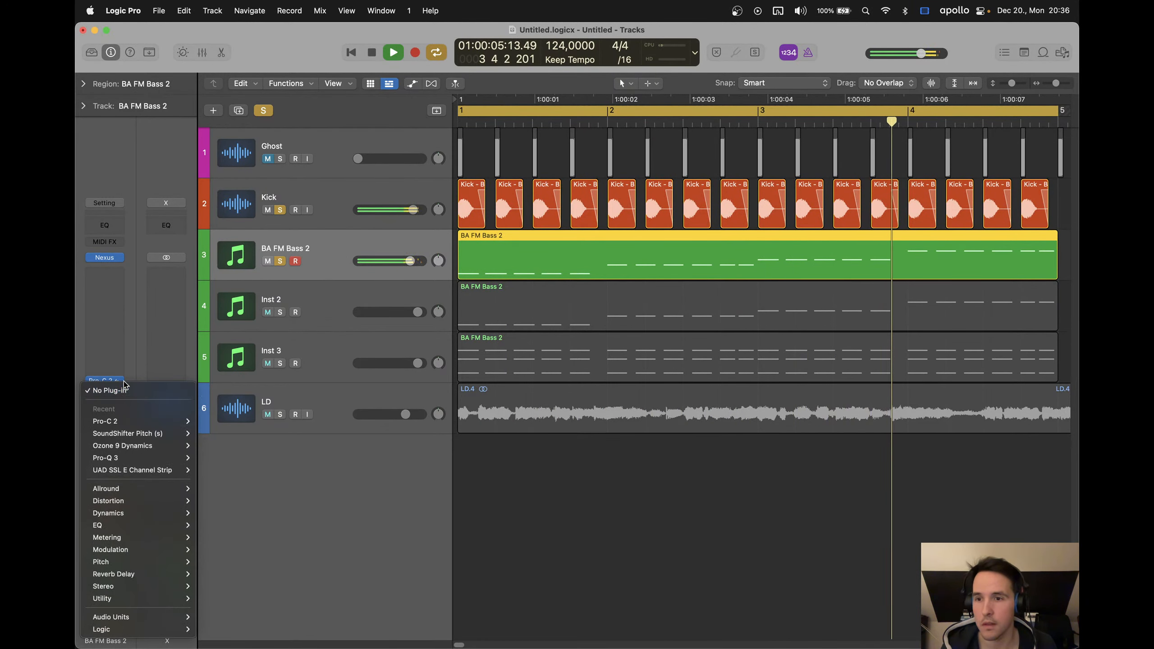
click(322, 497)
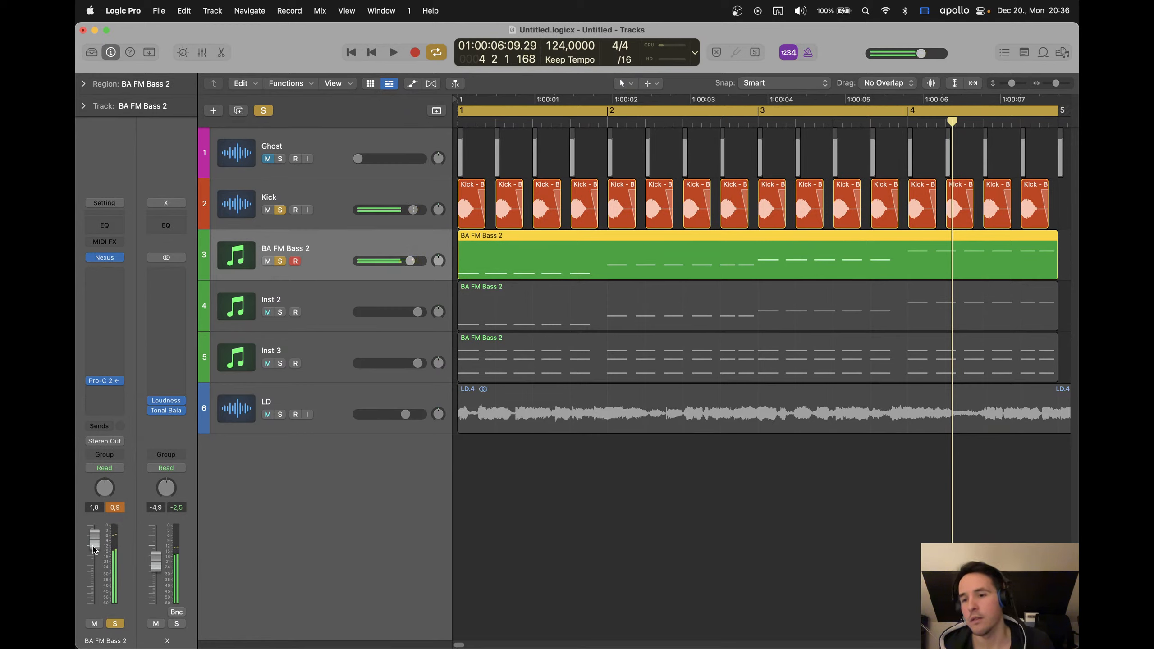
drag(93, 549, 93, 546)
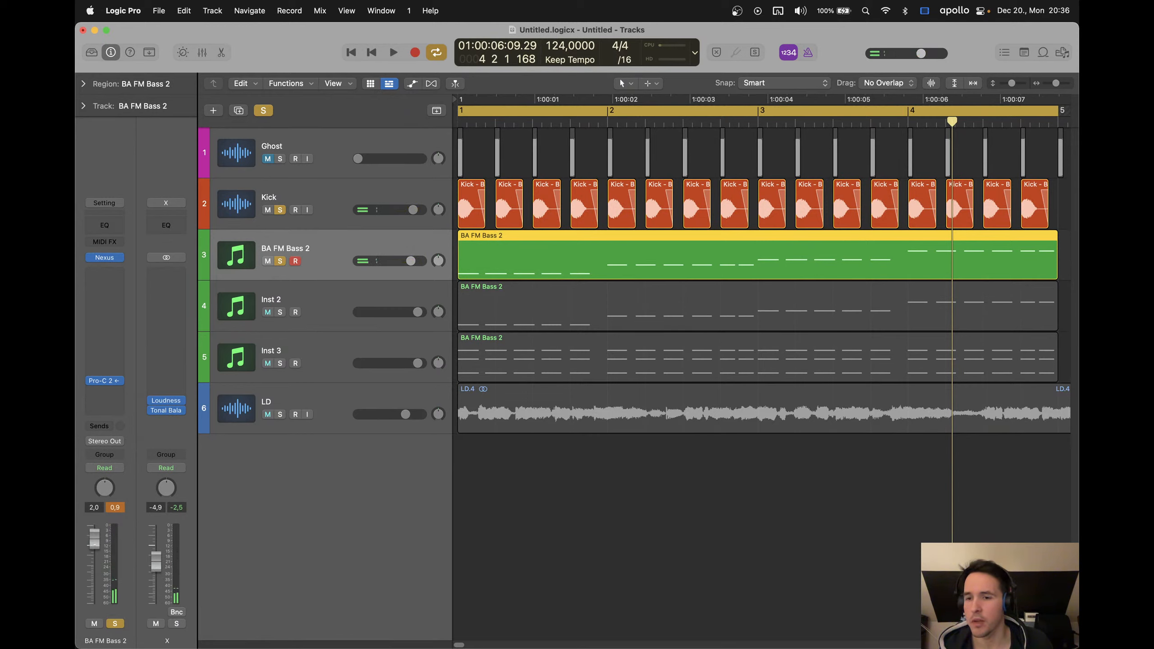
click(113, 510)
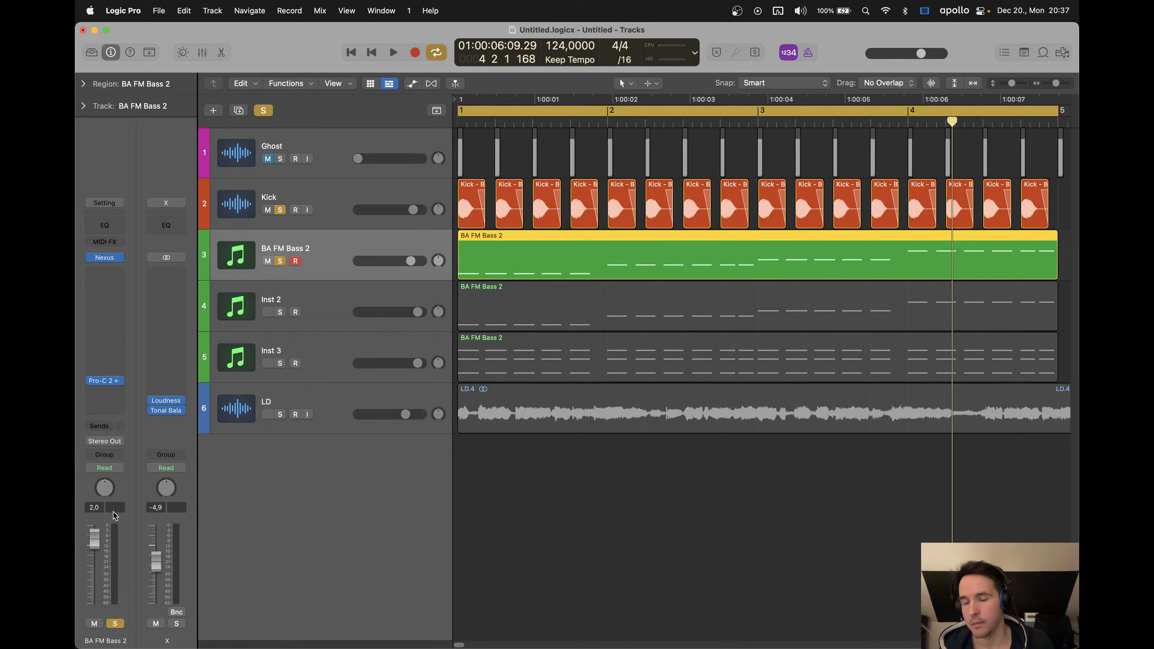
Insert a Limiter after Pro-C 2 on the BA FM Bass 2 track, set its lookahead to 0 ms and play the loop
click(103, 393)
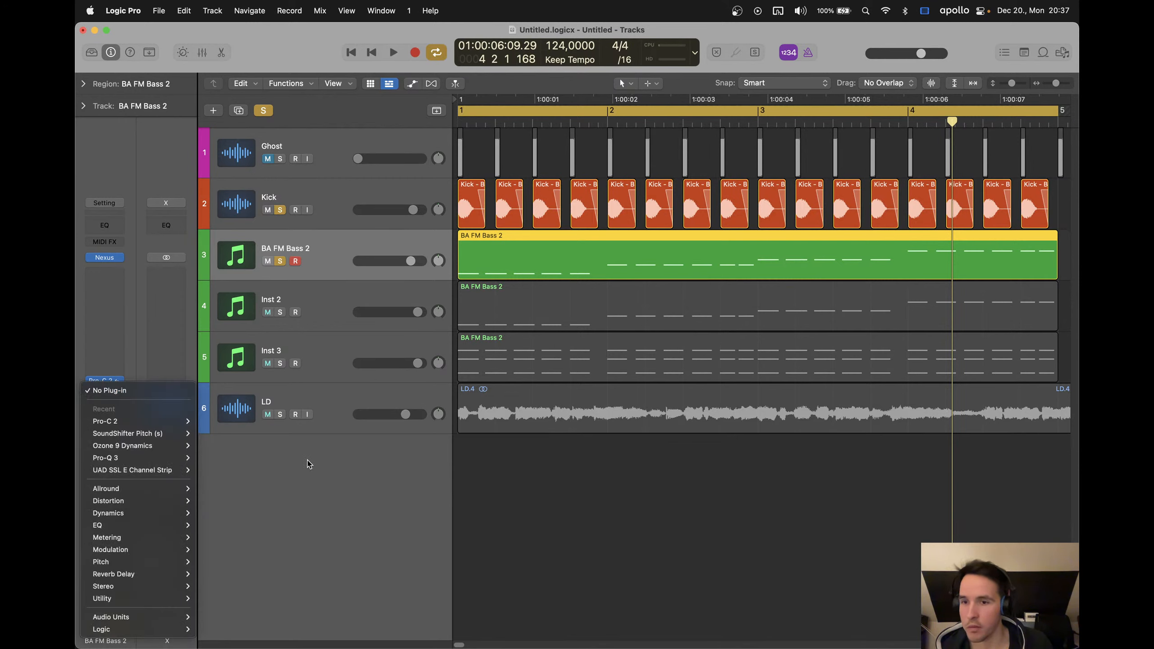
mouse_move(162, 514)
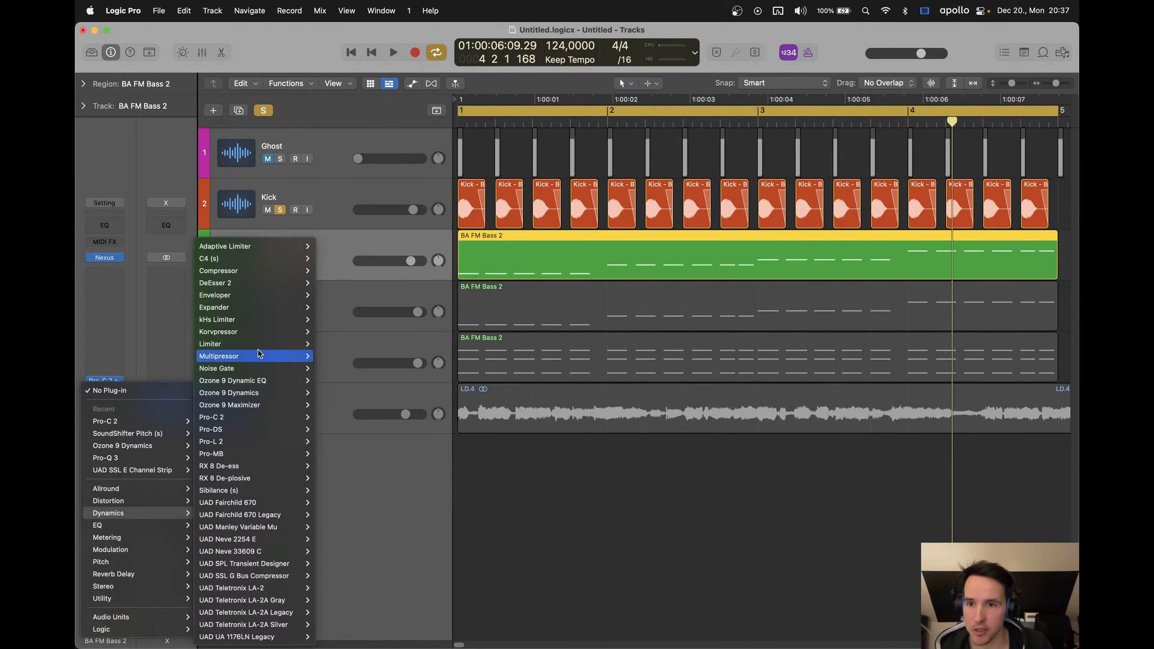
click(328, 345)
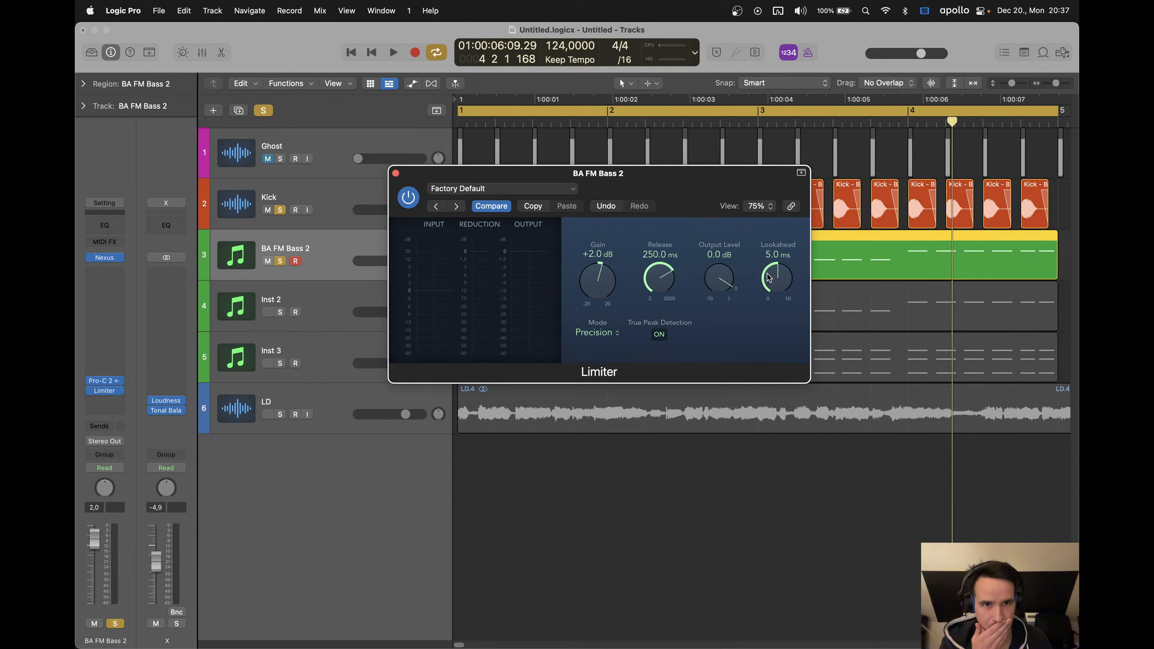
key(space)
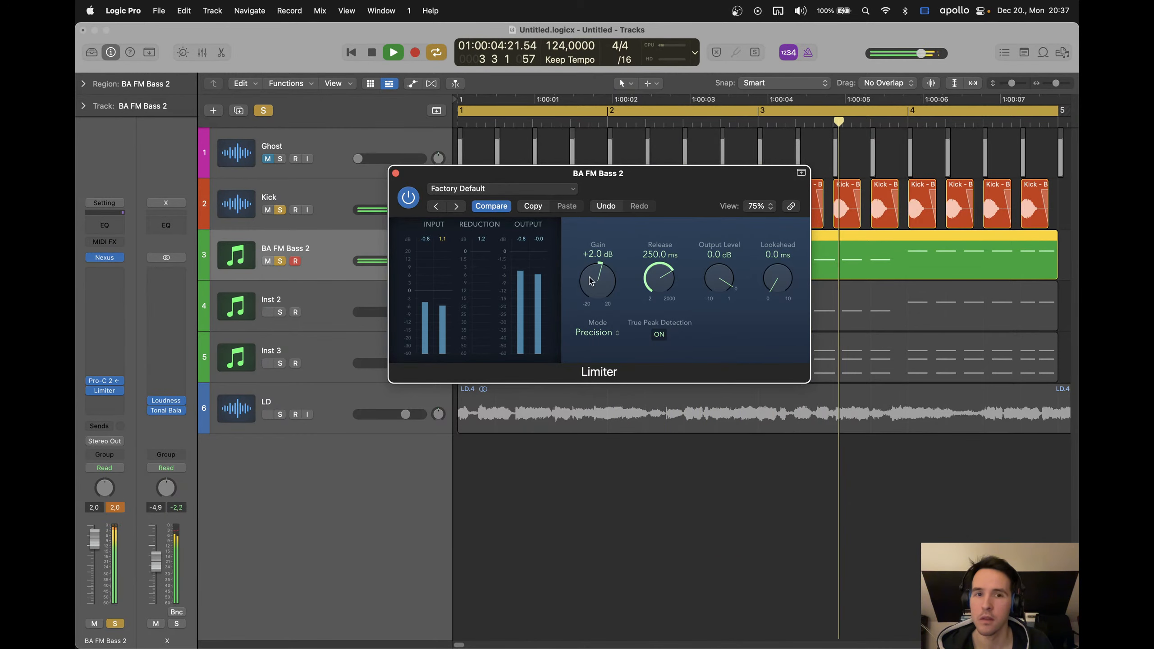
Raise the Limiter gain to about +4.1 dB, clear the peak level reading and set the BA FM Bass 2 volume to 0.0 dB
drag(596, 288, 592, 276)
click(114, 508)
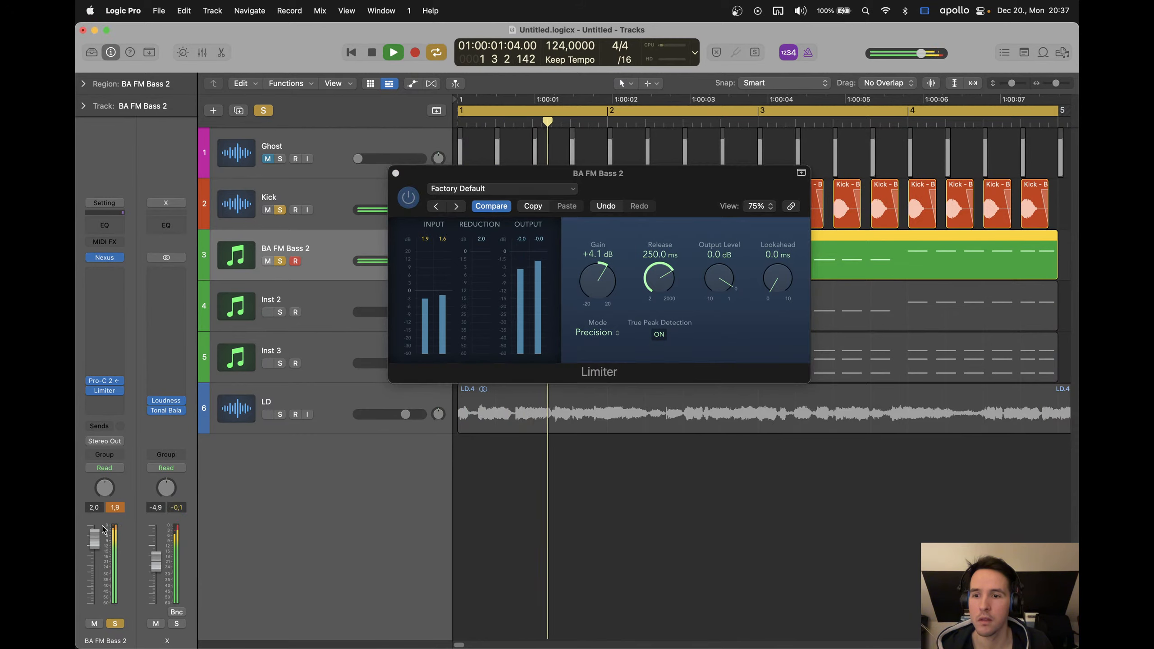
double_click(98, 509)
text(0)
key(Return)
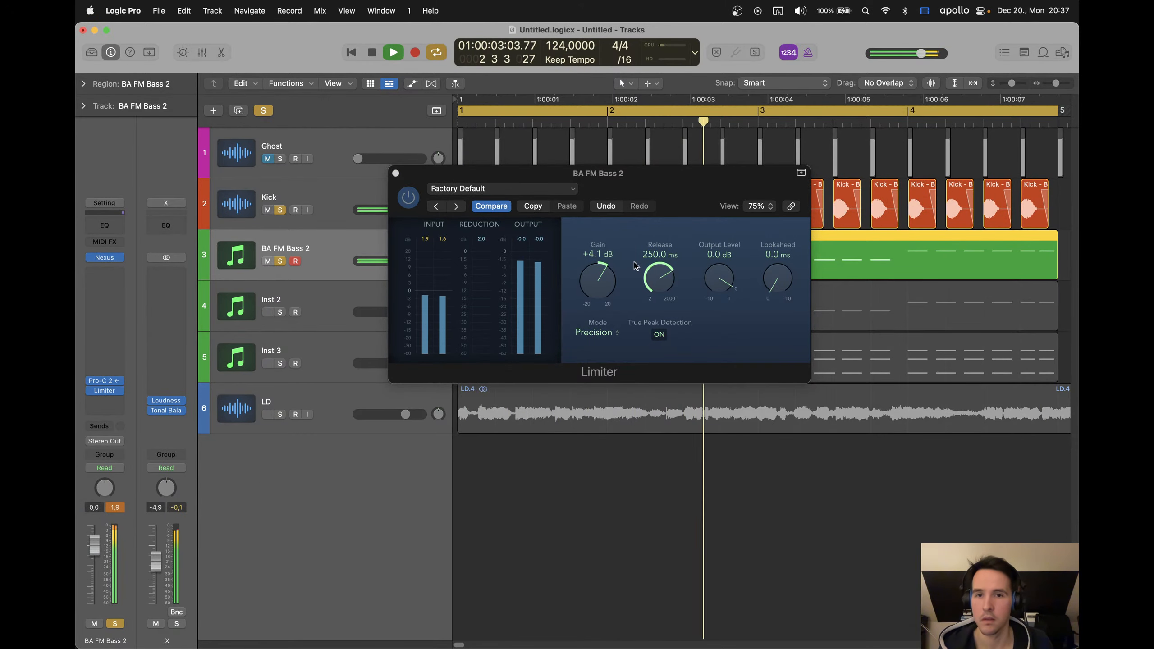
Lower the Limiter gain to about +2.1 dB, clear the peak level reading, close the Limiter and stop playback
drag(609, 280, 608, 289)
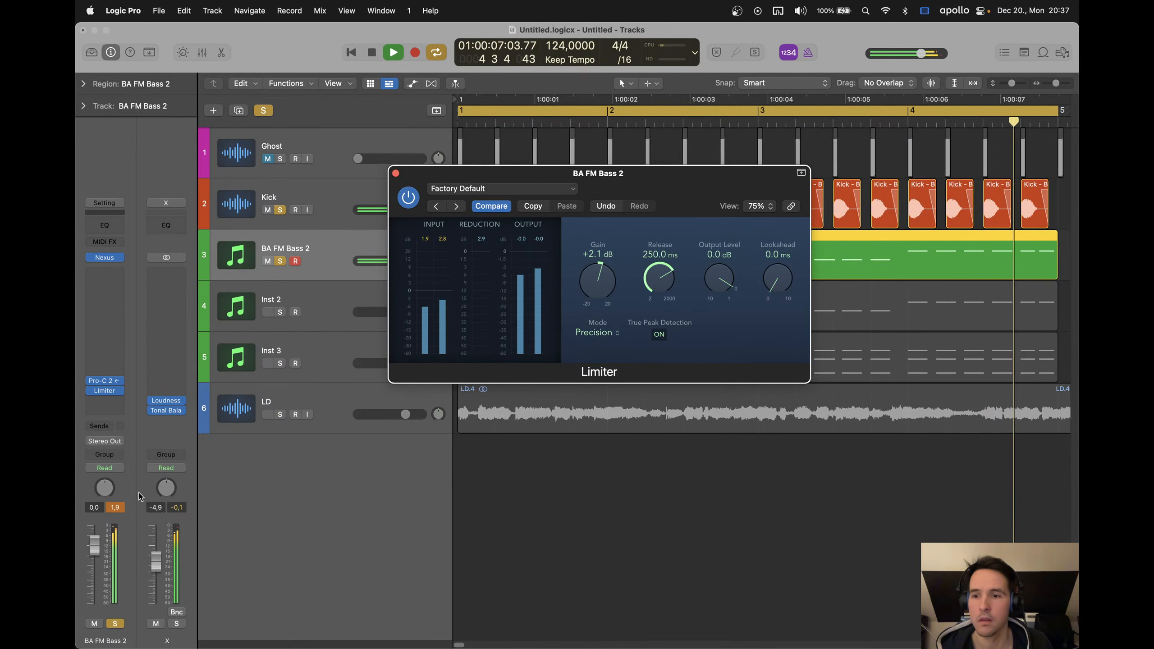
click(115, 508)
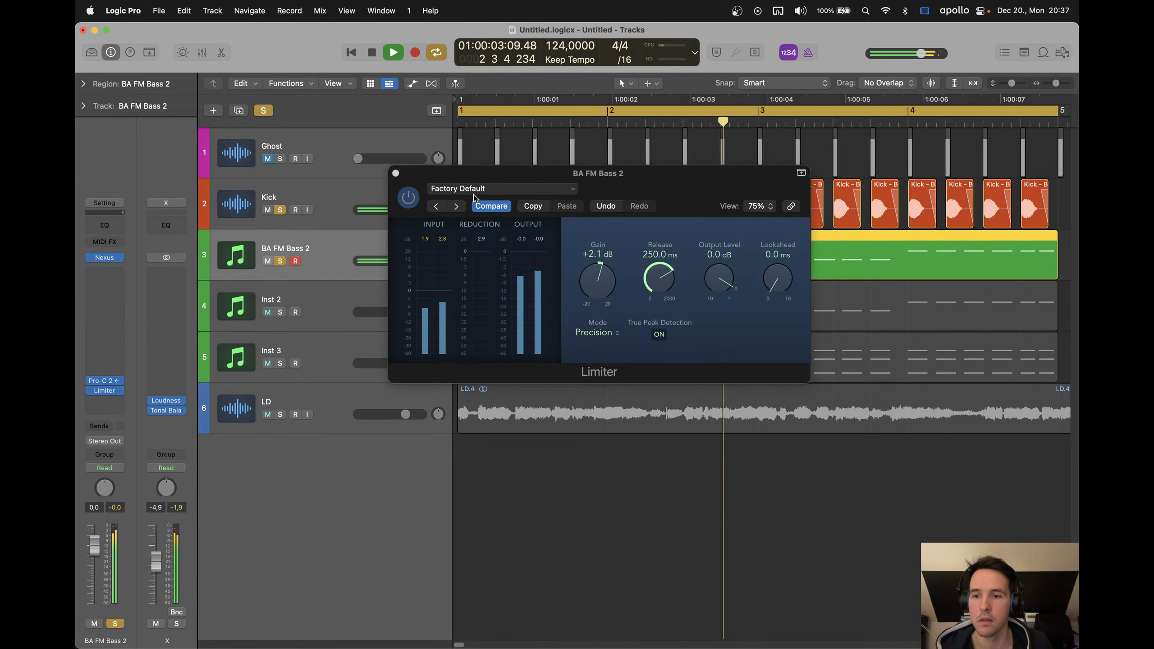
click(396, 173)
key(space)
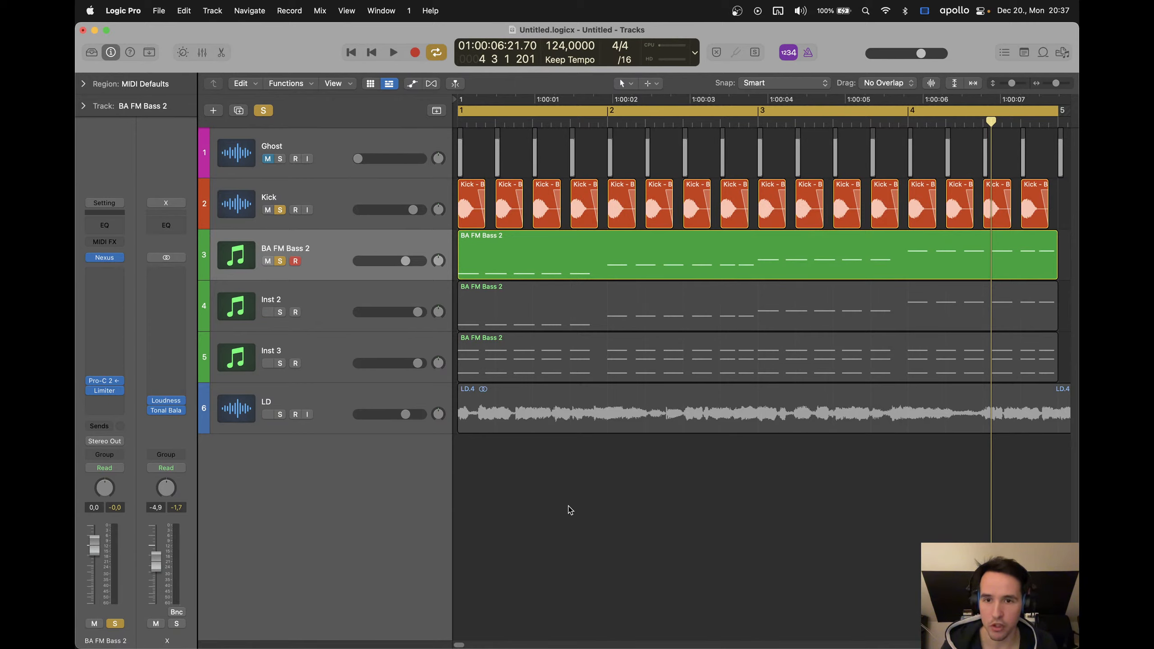
Solo the Inst 2 and Inst 3 tracks alongside the kick, unsolo BA FM Bass 2 and play the loop
scroll(516, 355, down, 3)
click(334, 247)
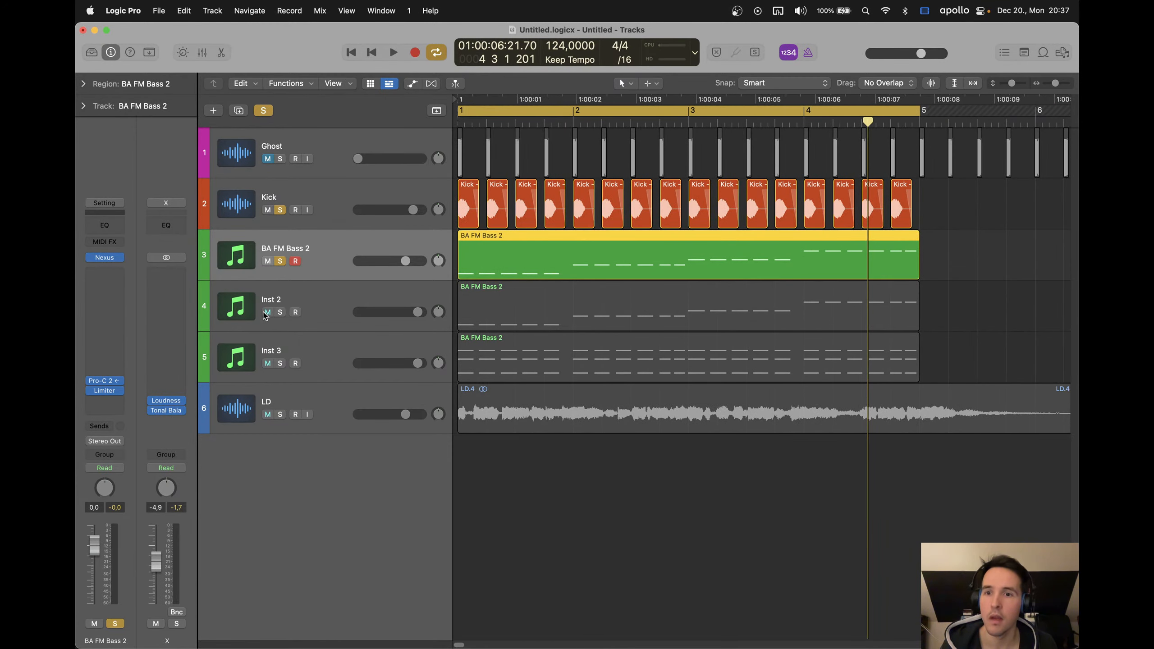
click(300, 288)
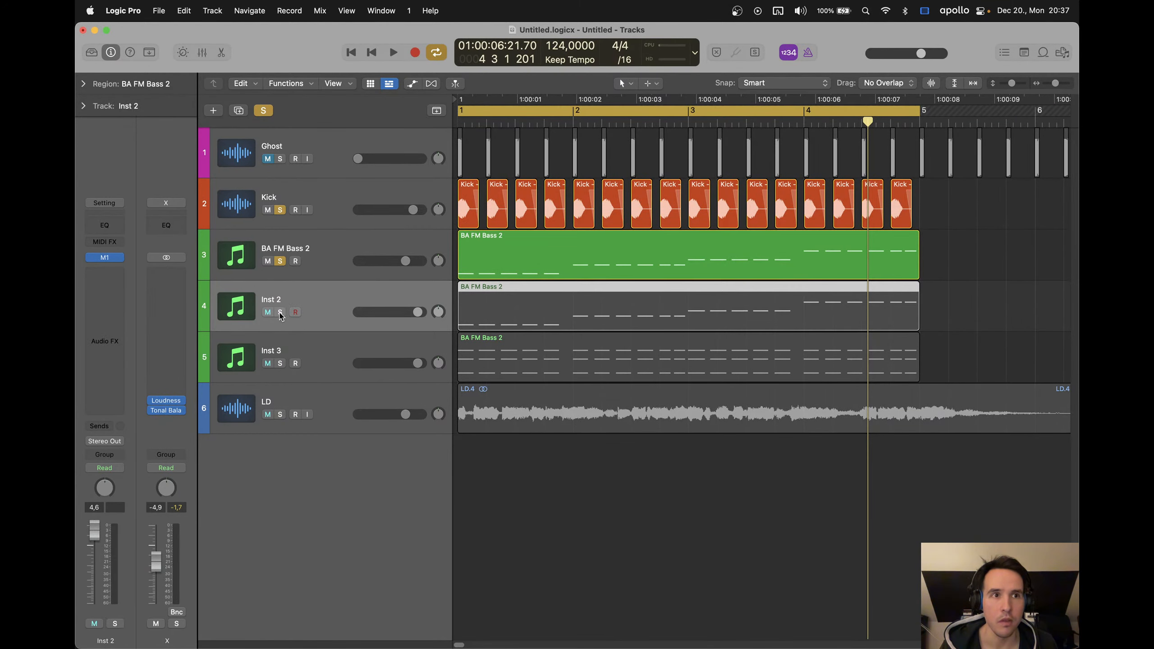
click(280, 312)
click(280, 363)
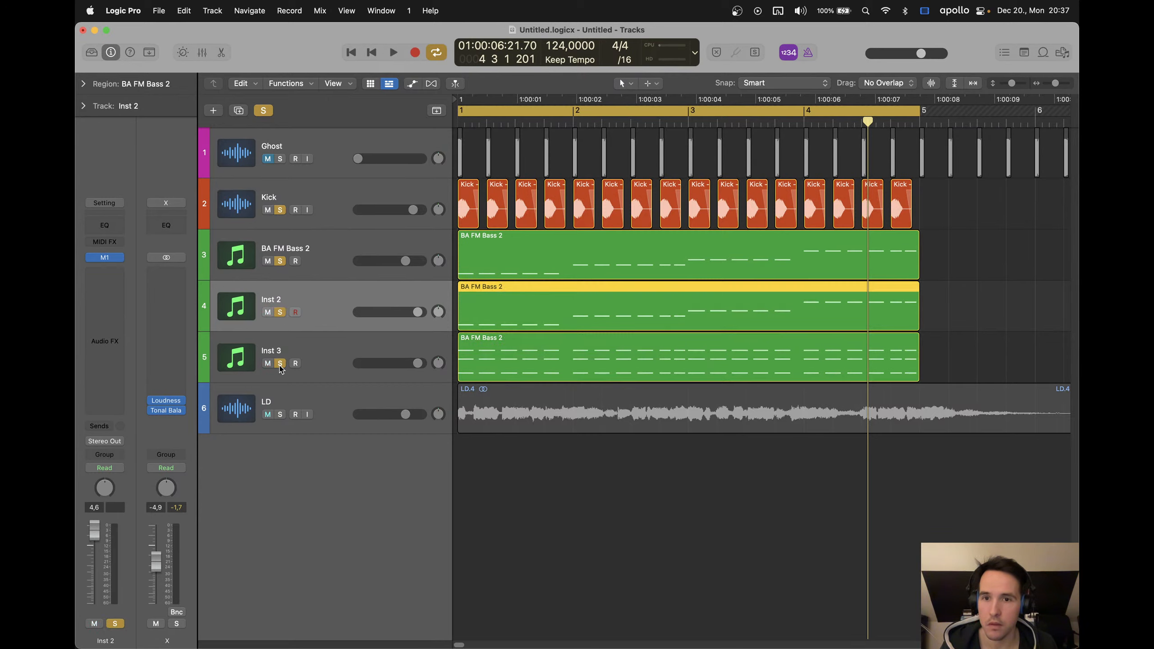
click(280, 261)
key(space)
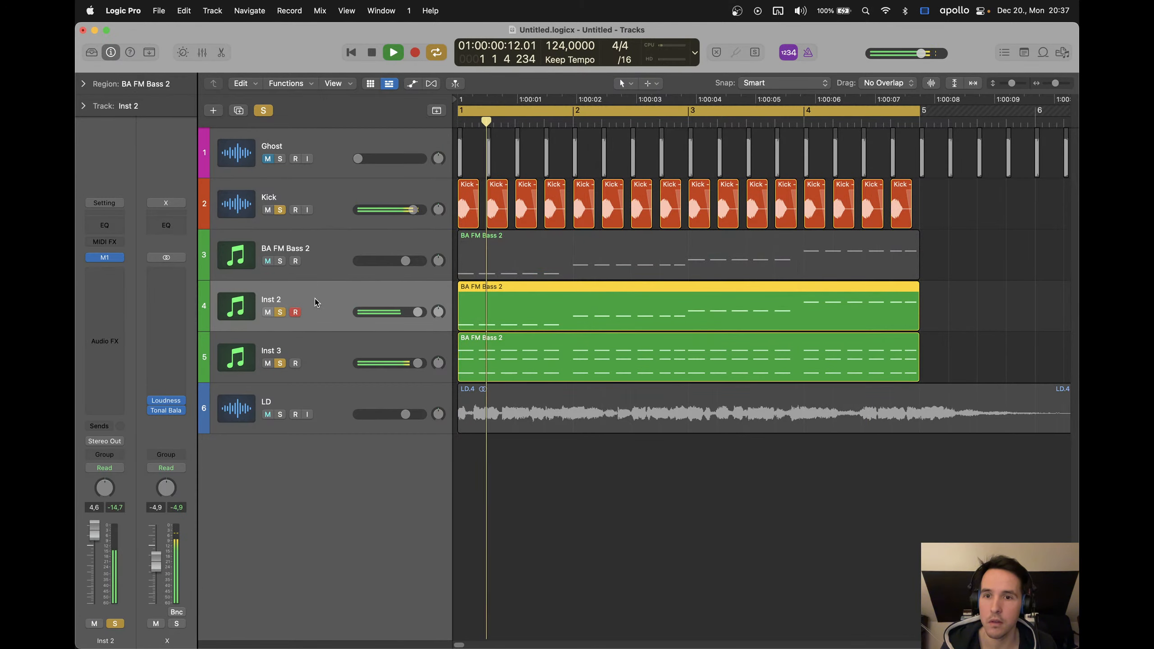
Unsolo Inst 3, insert Pro-Q 3 on the Inst 2 track and reposition its window while auditioning the loop with the kick
click(280, 364)
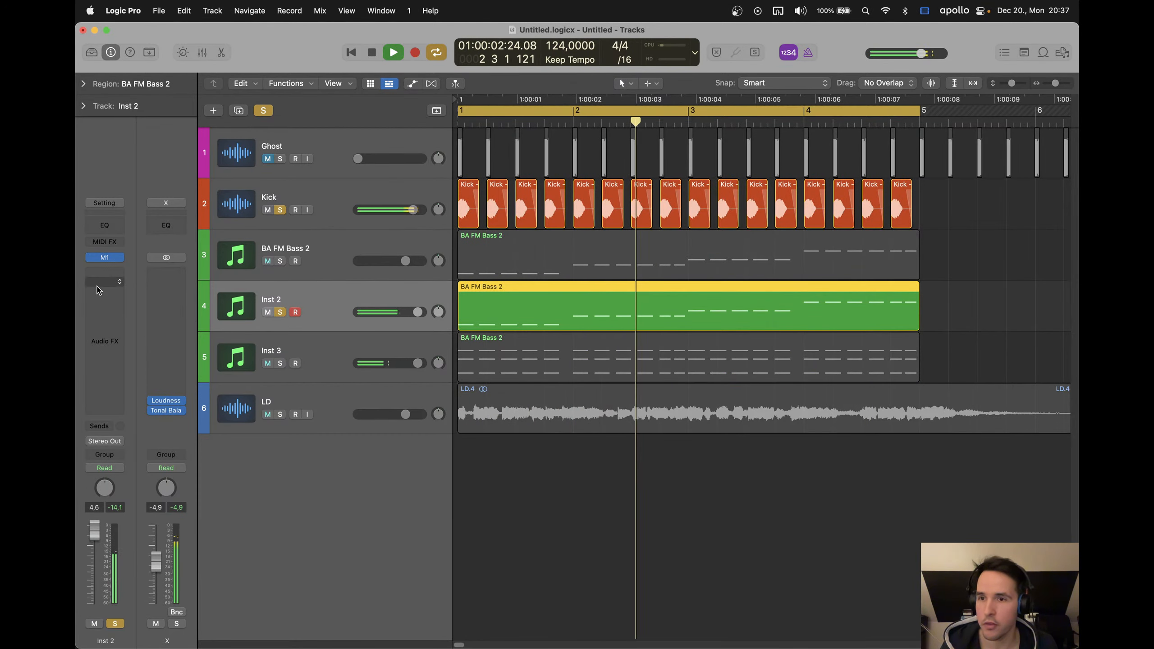
key(space)
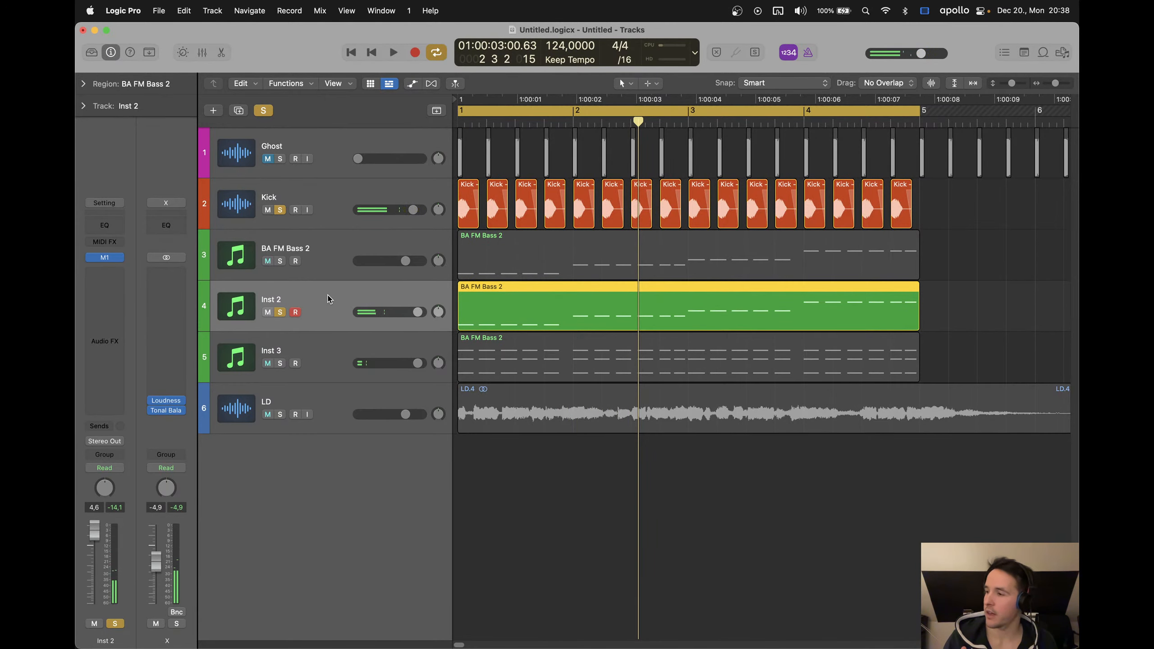
key(space)
click(107, 283)
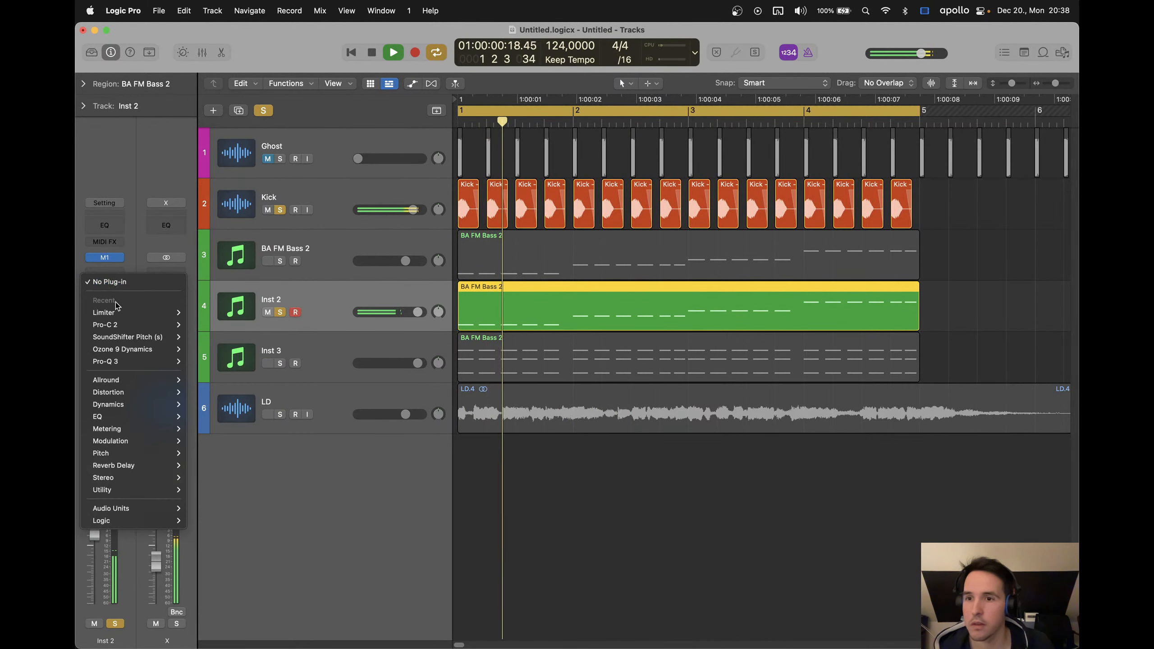
click(120, 366)
key(space)
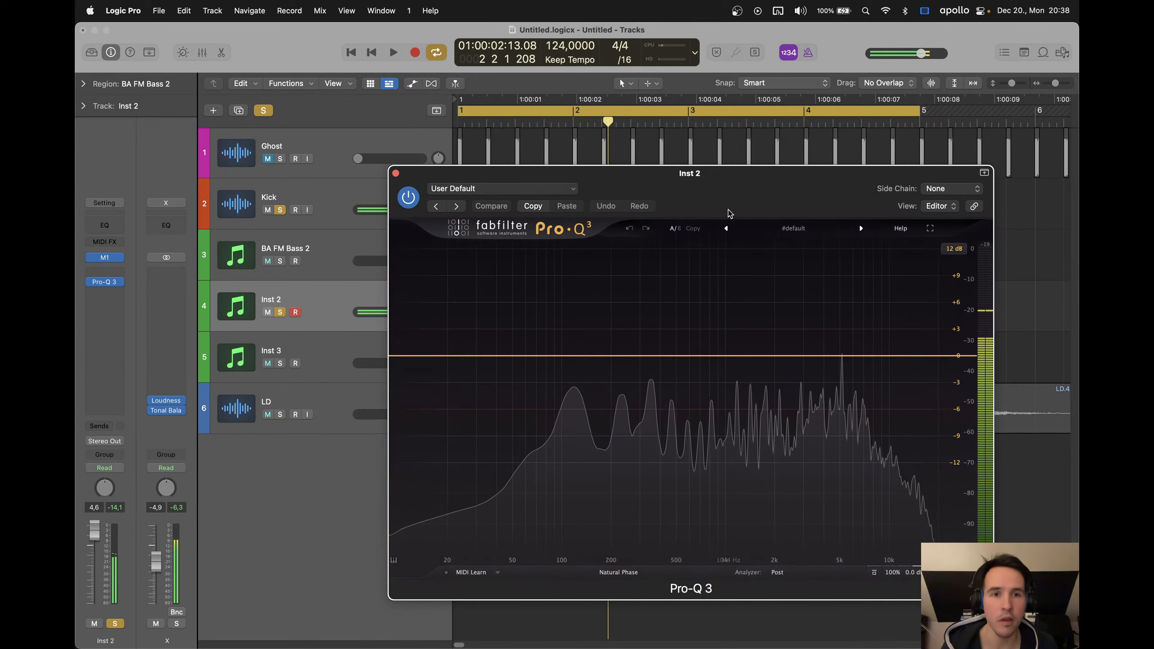
drag(729, 211, 674, 167)
key(space)
key(space)
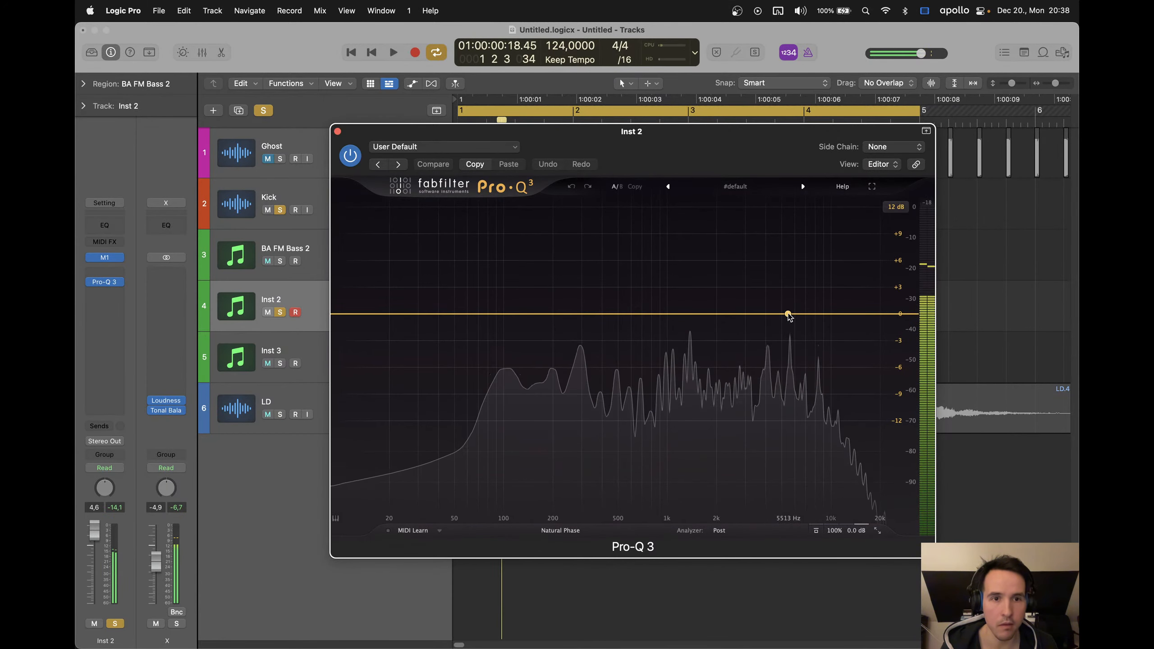
Add a narrow bell cut of about -3.5 dB at 5682 Hz in Pro-Q 3 on Inst 2 and play the loop
mouse_move(790, 313)
mouse_down()
mouse_move(790, 329)
mouse_move(791, 310)
mouse_up()
key(space)
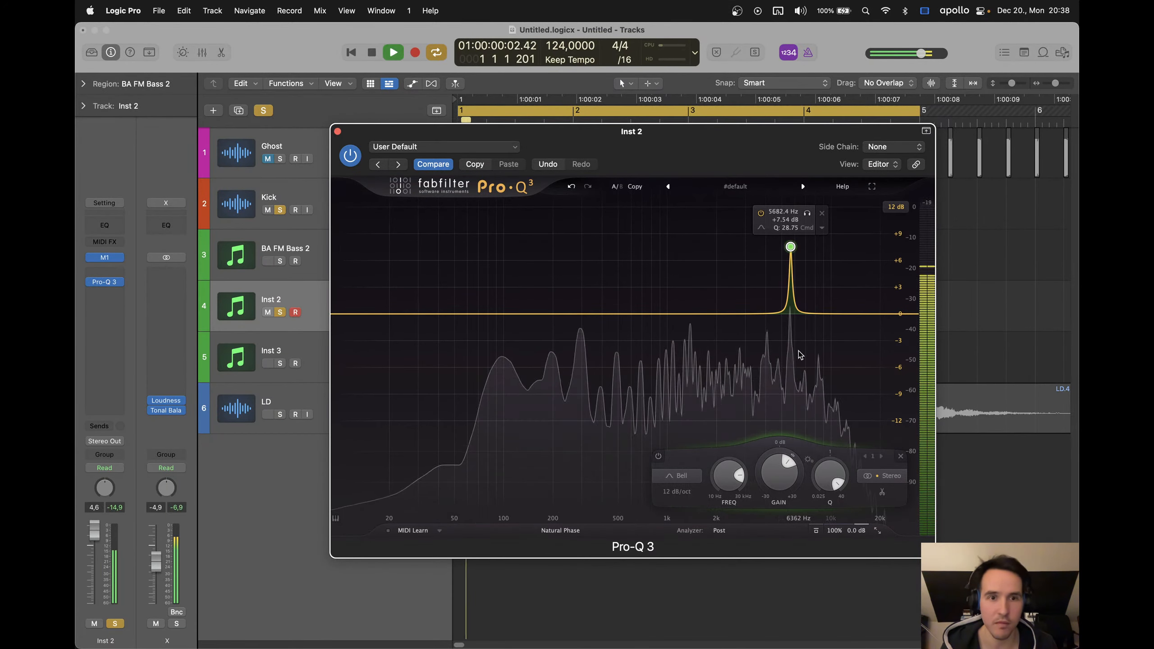
key(space)
drag(780, 476, 786, 490)
key(space)
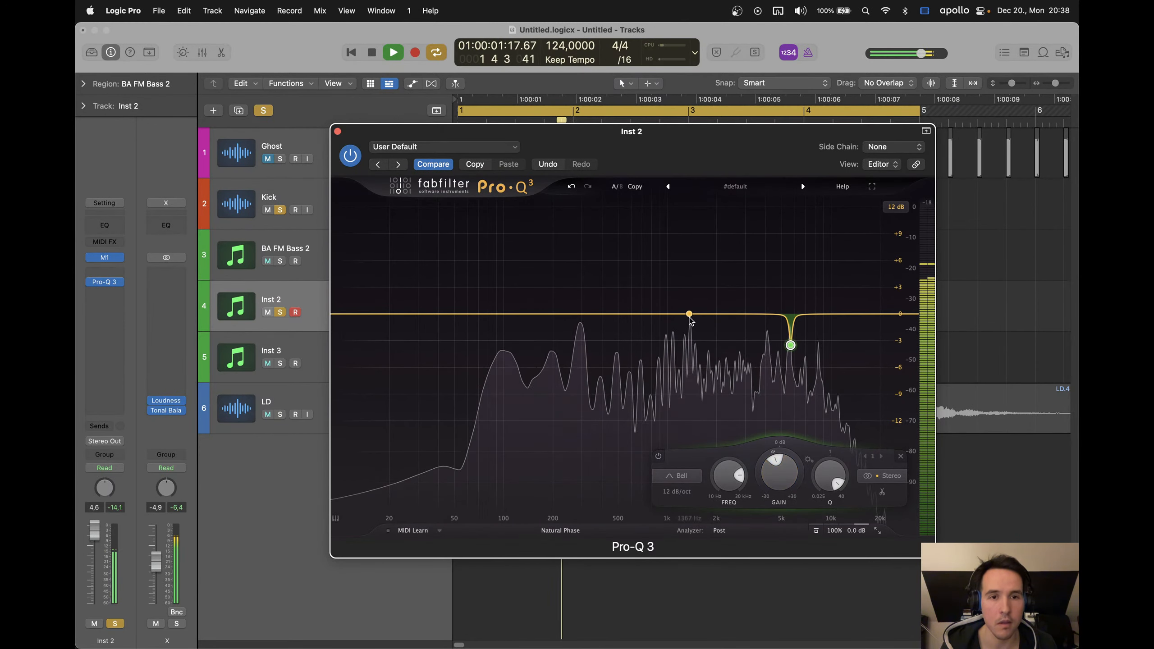
Add a second narrow bell at about 5185 Hz in the Inst 2 EQ and lower its gain to about -3 dB
drag(691, 314, 785, 239)
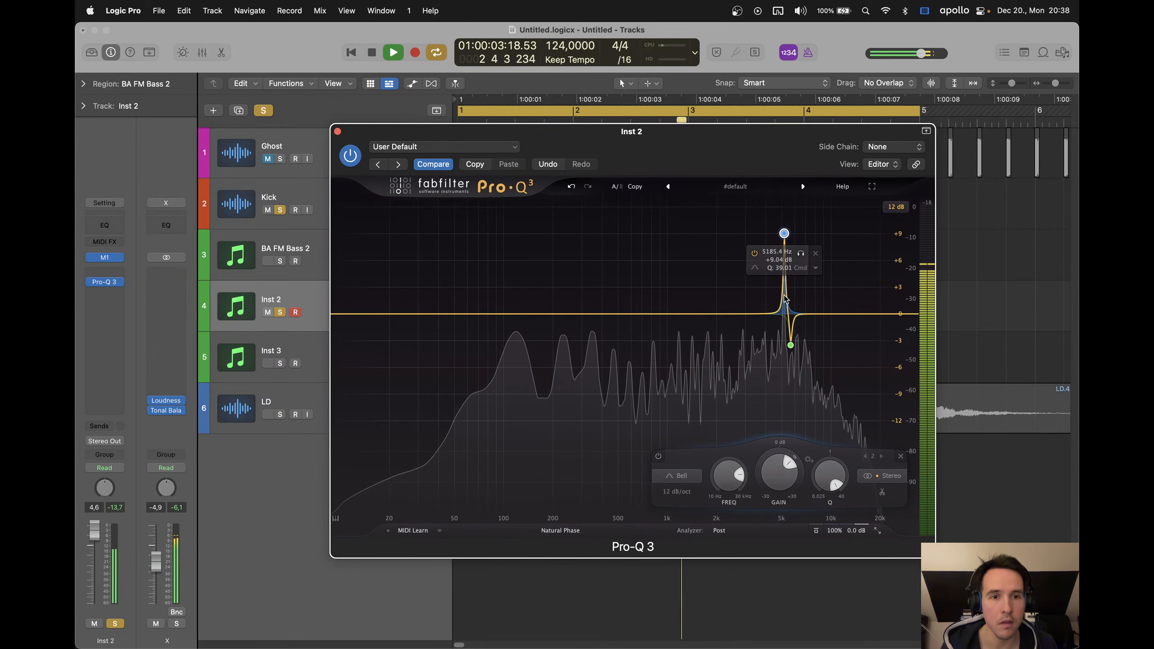
drag(778, 473, 784, 540)
key(space)
Add a third narrow bell at about 6883 Hz with Q 40, turn it into a cut during playback and close the Inst 2 EQ
drag(703, 315, 793, 277)
drag(793, 331, 803, 315)
key(space)
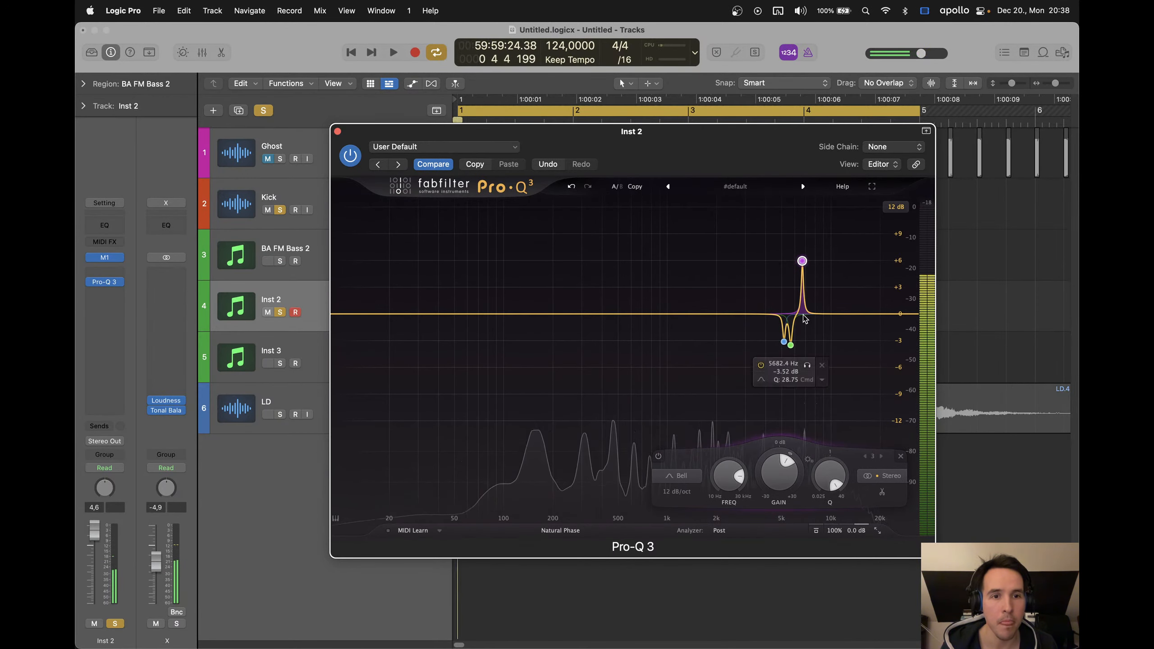
click(716, 114)
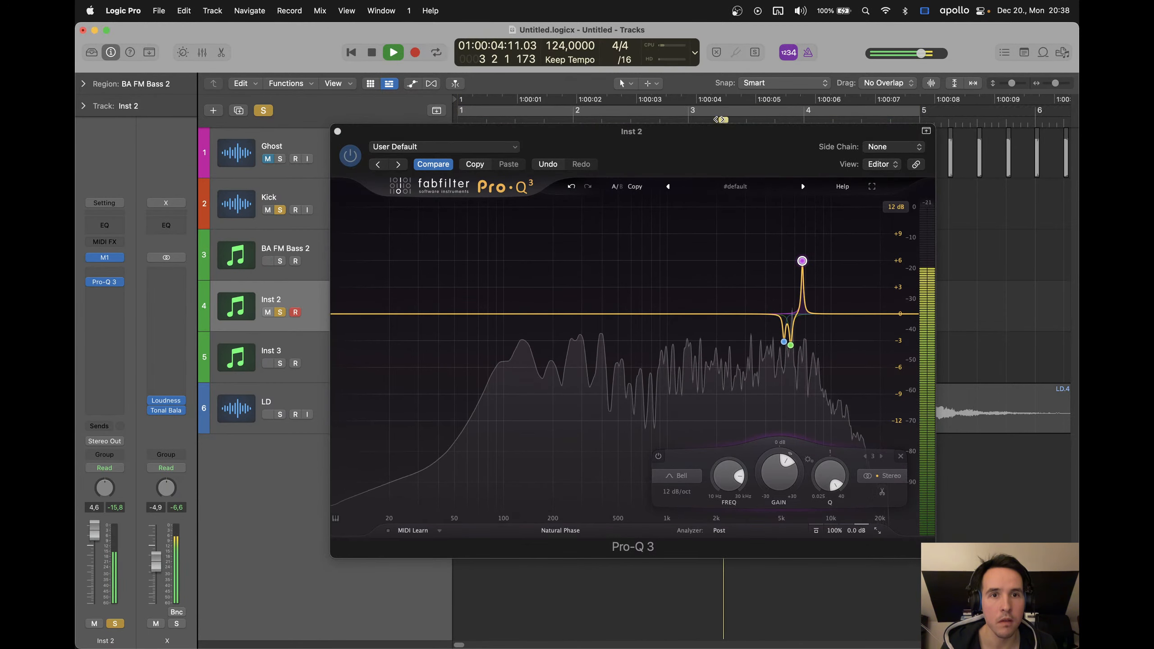
drag(802, 260, 805, 252)
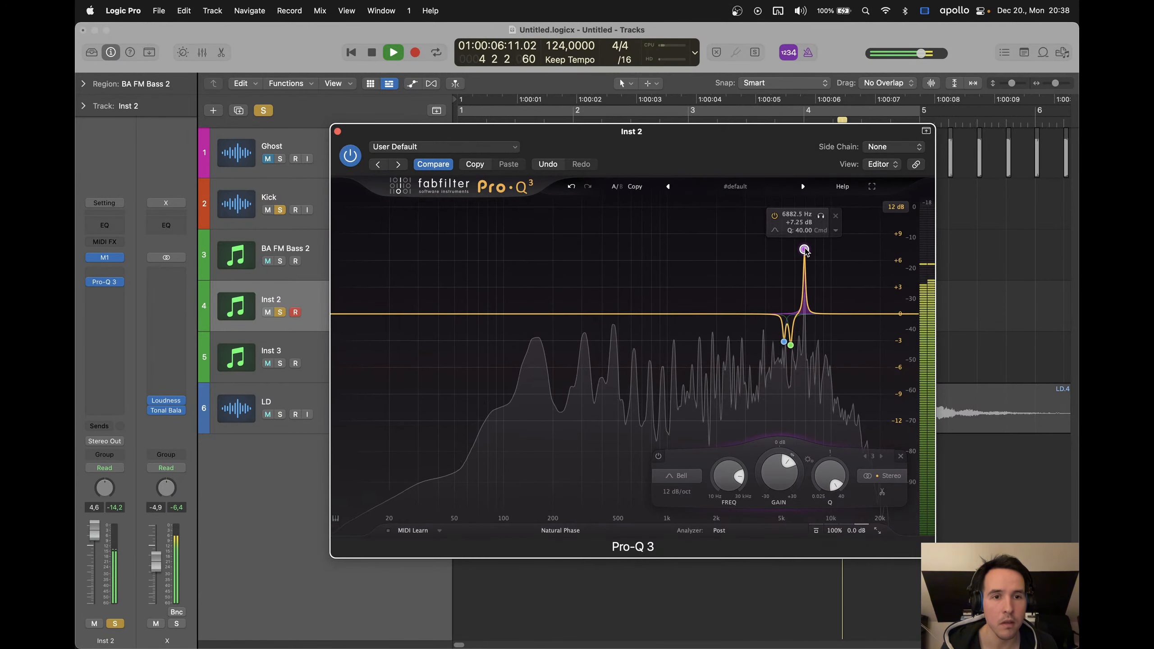
drag(780, 473, 777, 575)
click(337, 132)
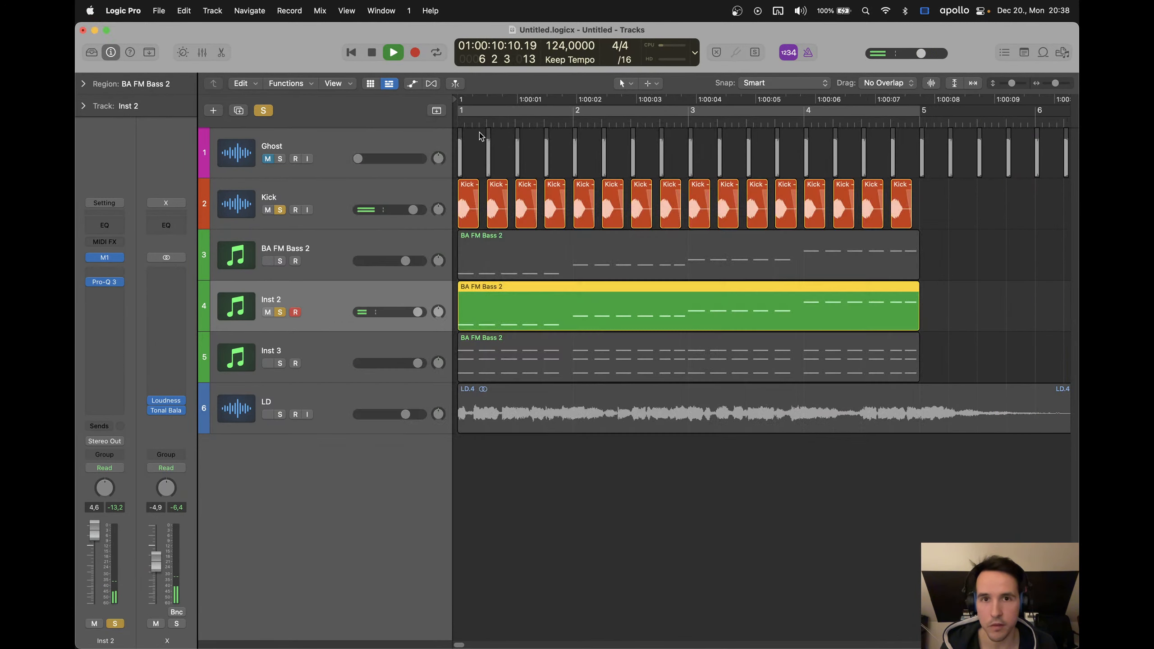
Turn cycle playback back on, restart playback with only the Inst 3 track soloed, and select that track
key(c)
click(947, 237)
key(space)
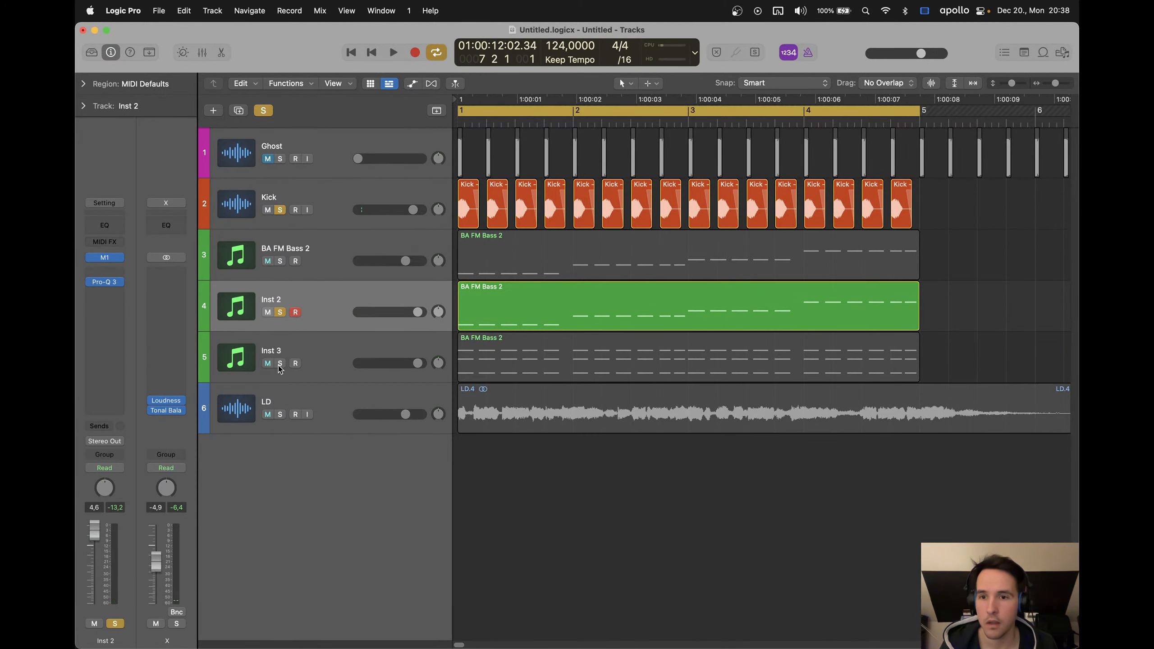
alt+click(279, 364)
click(306, 342)
key(space)
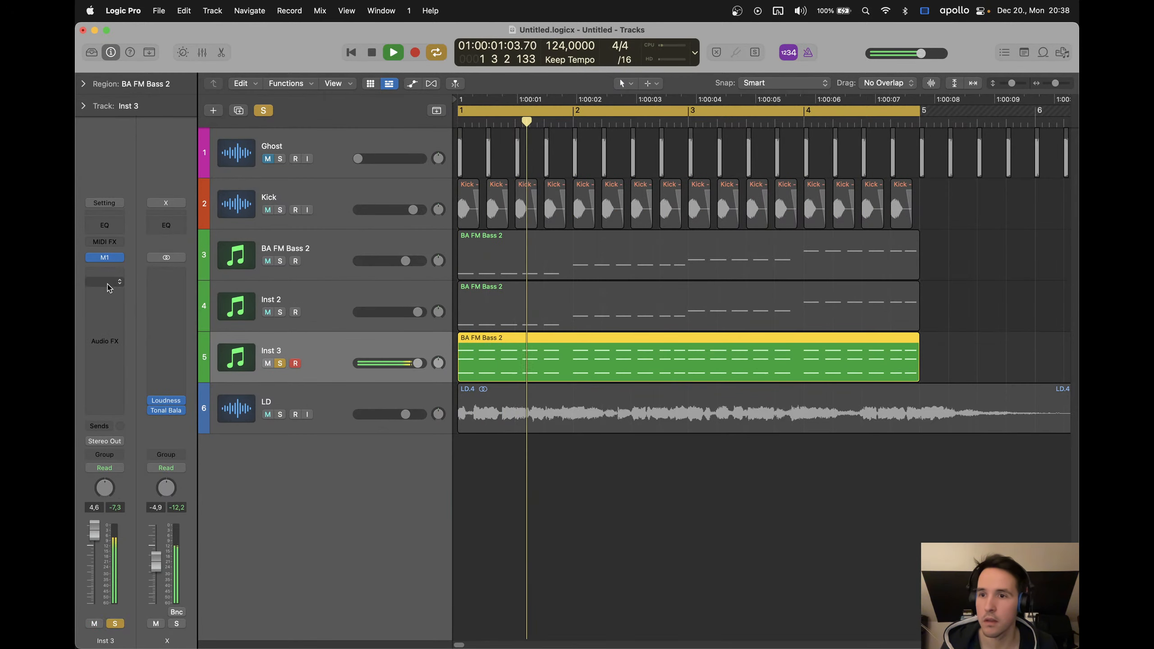
Insert Pro-Q 3 on the Inst 3 track, add a low-end filter band, sweep it up in frequency and close the plug-in
click(108, 282)
click(122, 314)
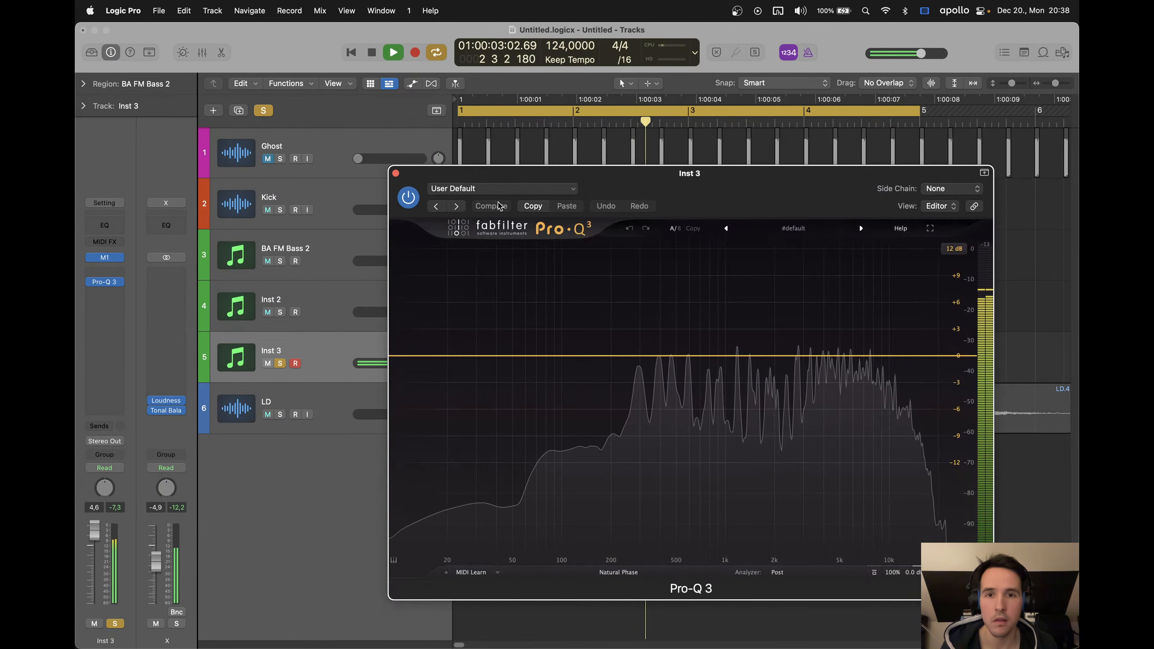
drag(693, 171, 675, 161)
double_click(357, 331)
scroll(357, 330, up, 10)
drag(358, 331, 543, 346)
scroll(534, 333, down, 4)
drag(750, 330, 677, 333)
click(353, 148)
click(1025, 319)
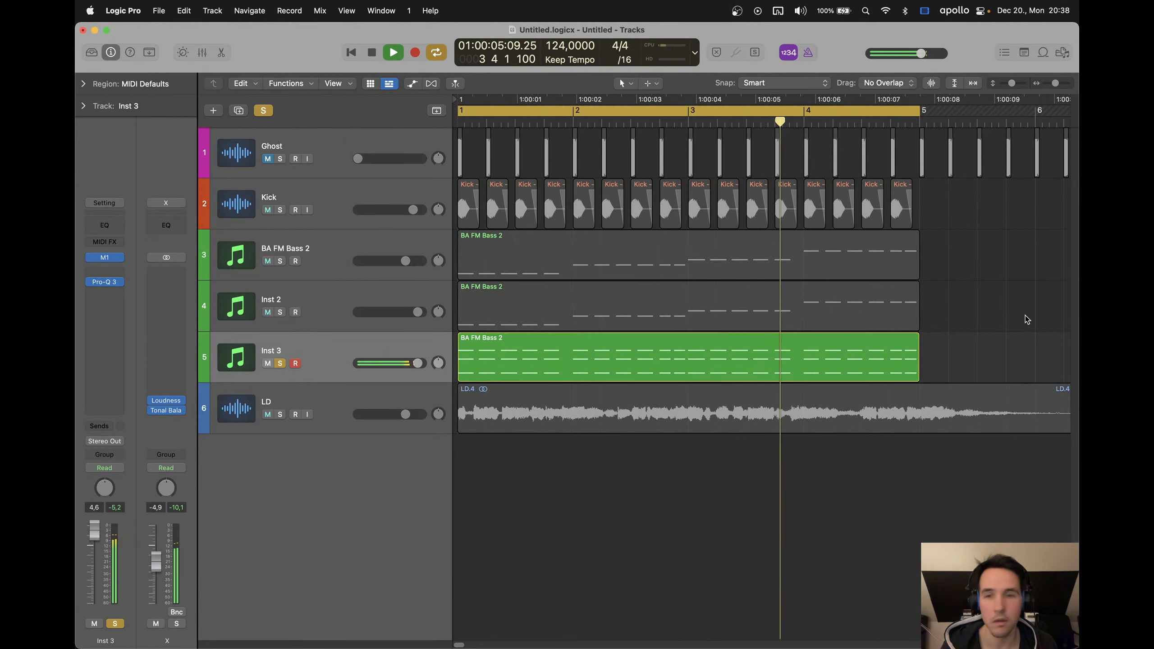
Open the Inst 3 region in the piano roll, move all its A#3 notes down an octave to A#2 and play the loop
key(space)
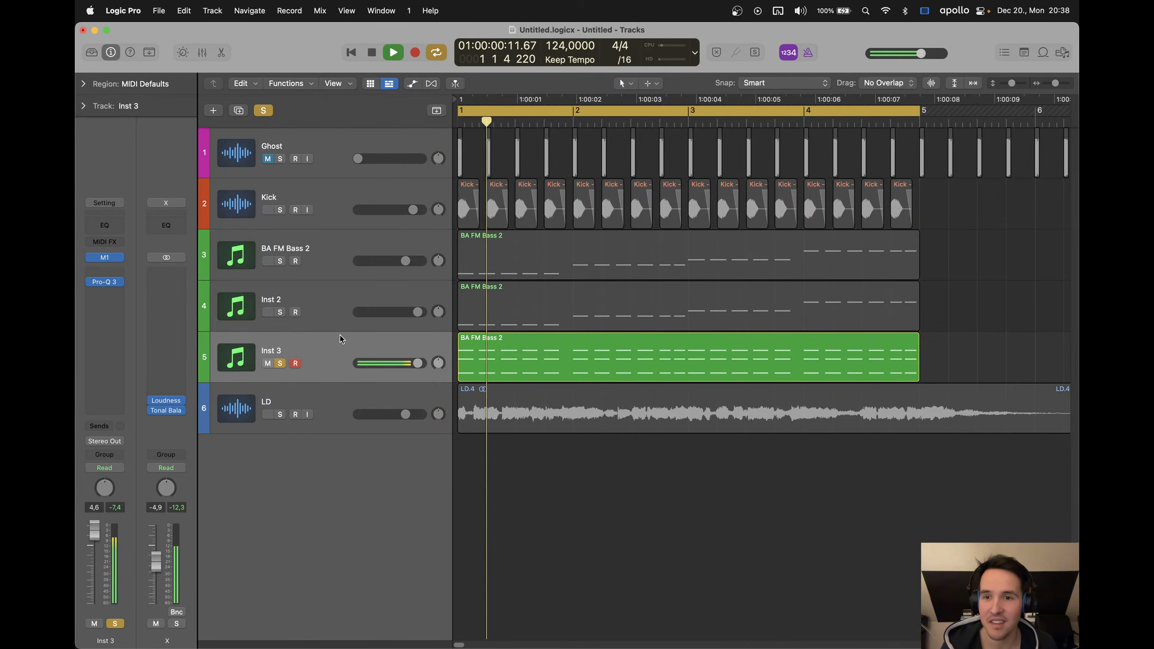
click(318, 356)
key(space)
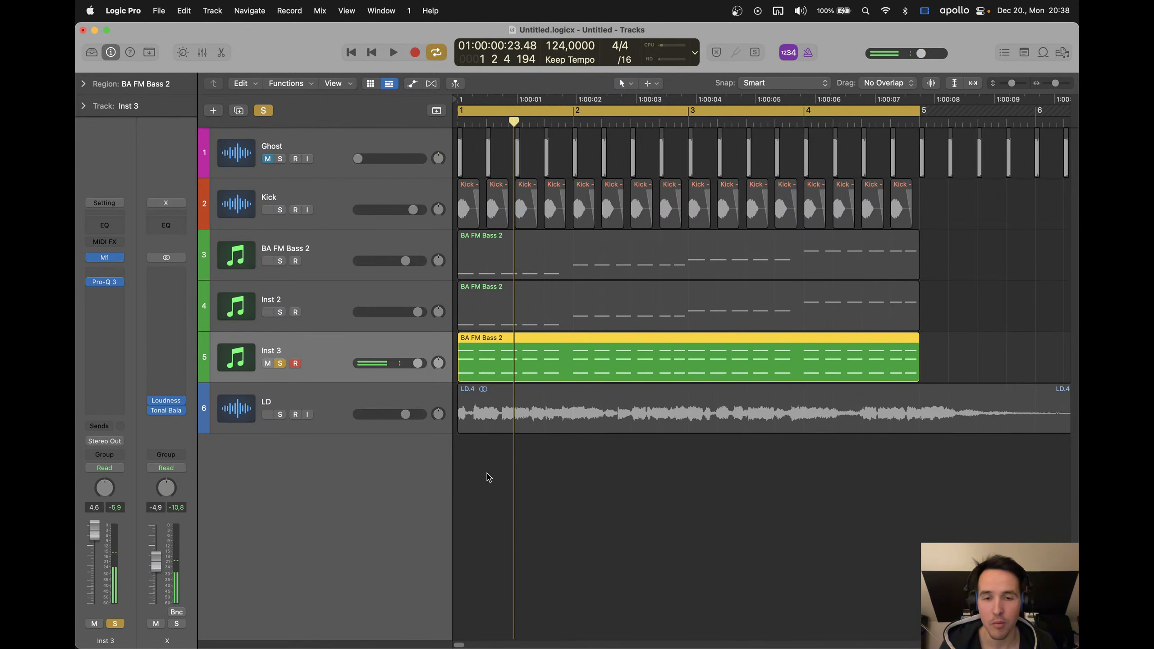
double_click(536, 367)
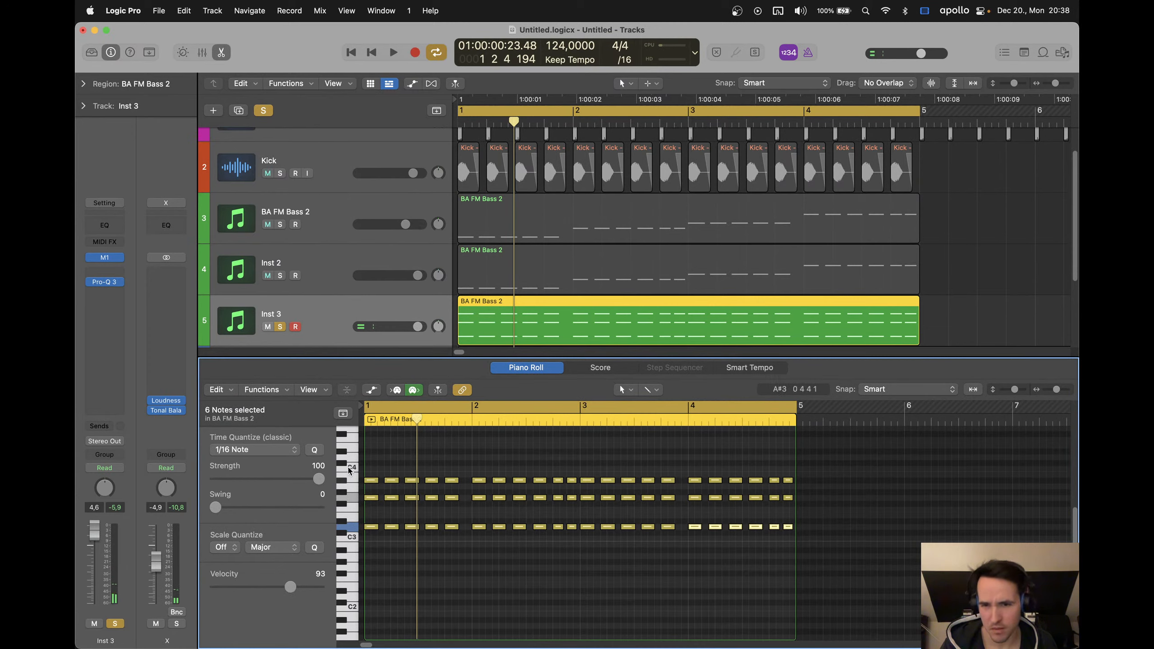
key(alt+shift+Down)
key(space)
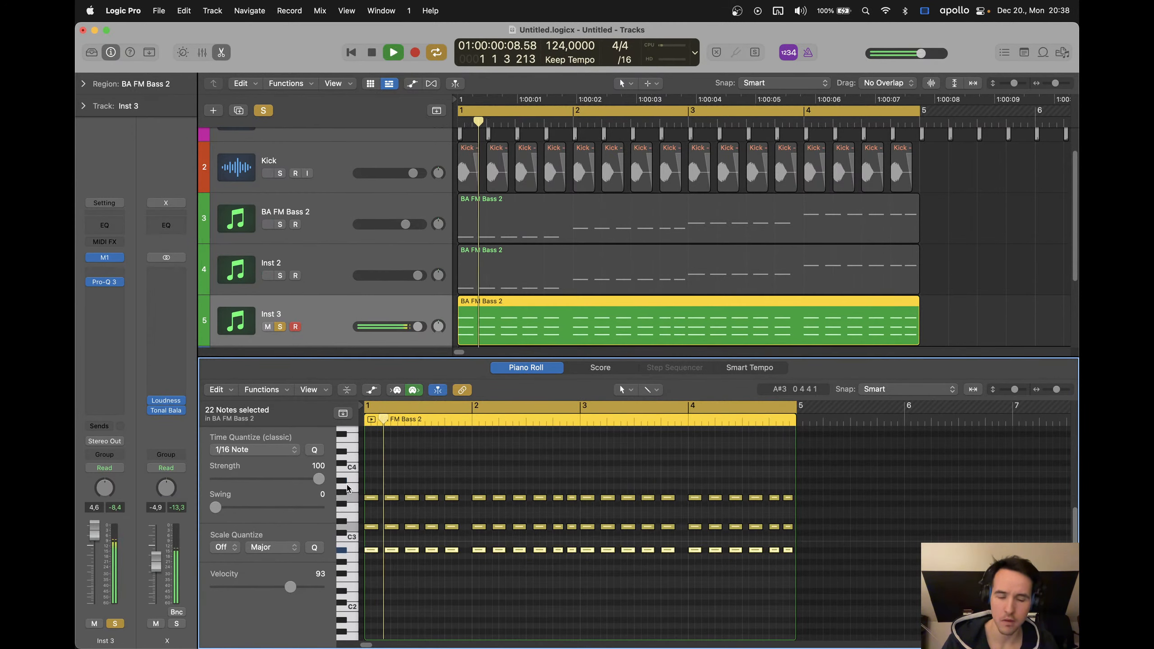
Bring the bass, Inst 2 and kick back in, clear all solos, close the piano roll, play the full mix and stop
click(281, 275)
click(281, 225)
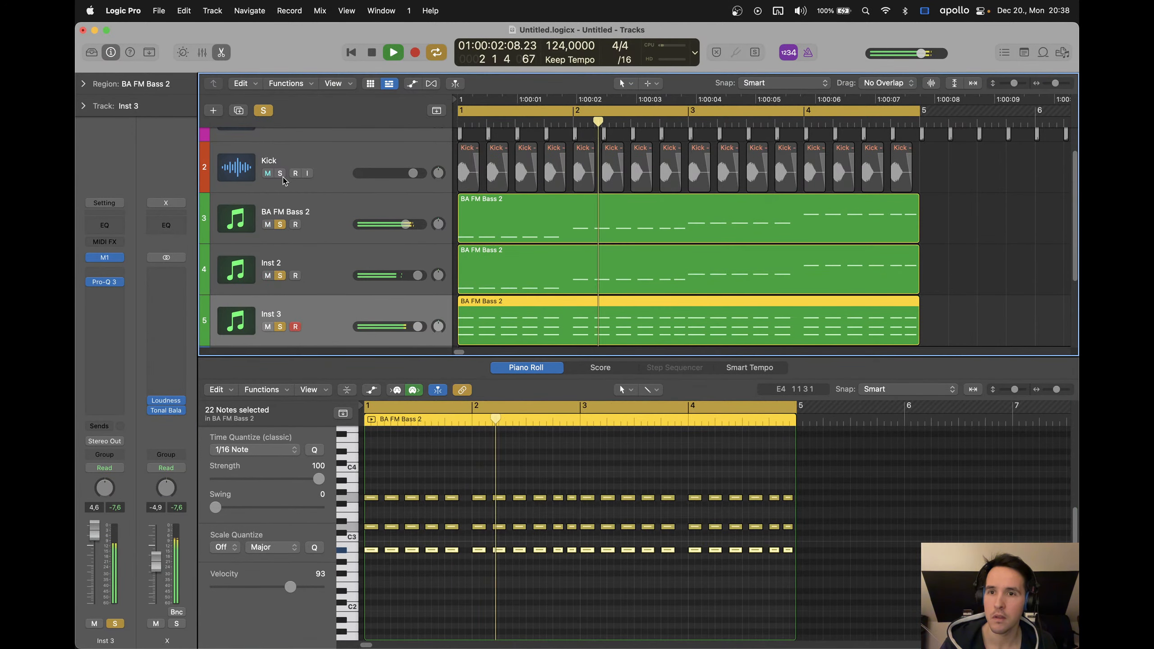
click(281, 174)
alt+click(281, 175)
key(e)
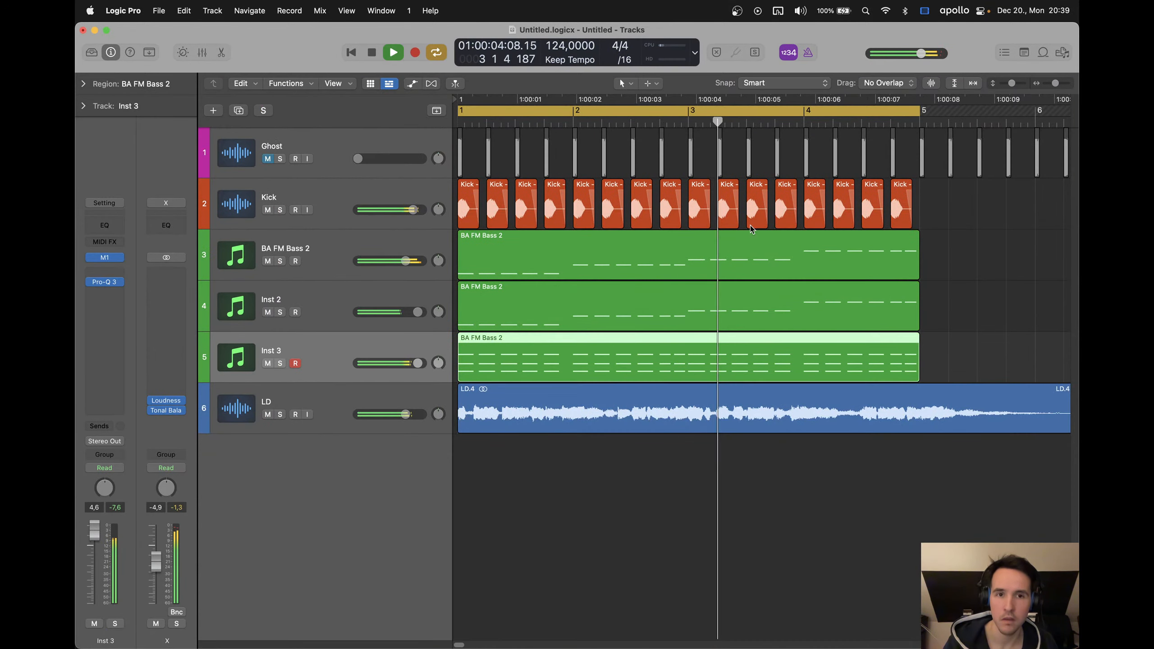
click(1033, 304)
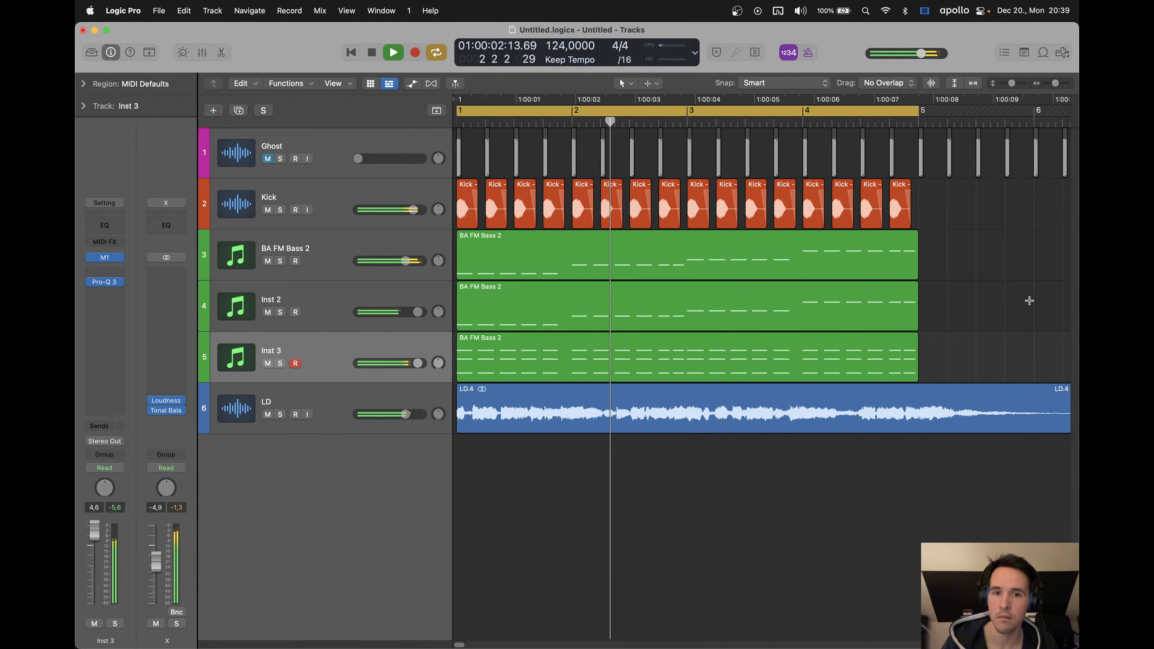
key(space)
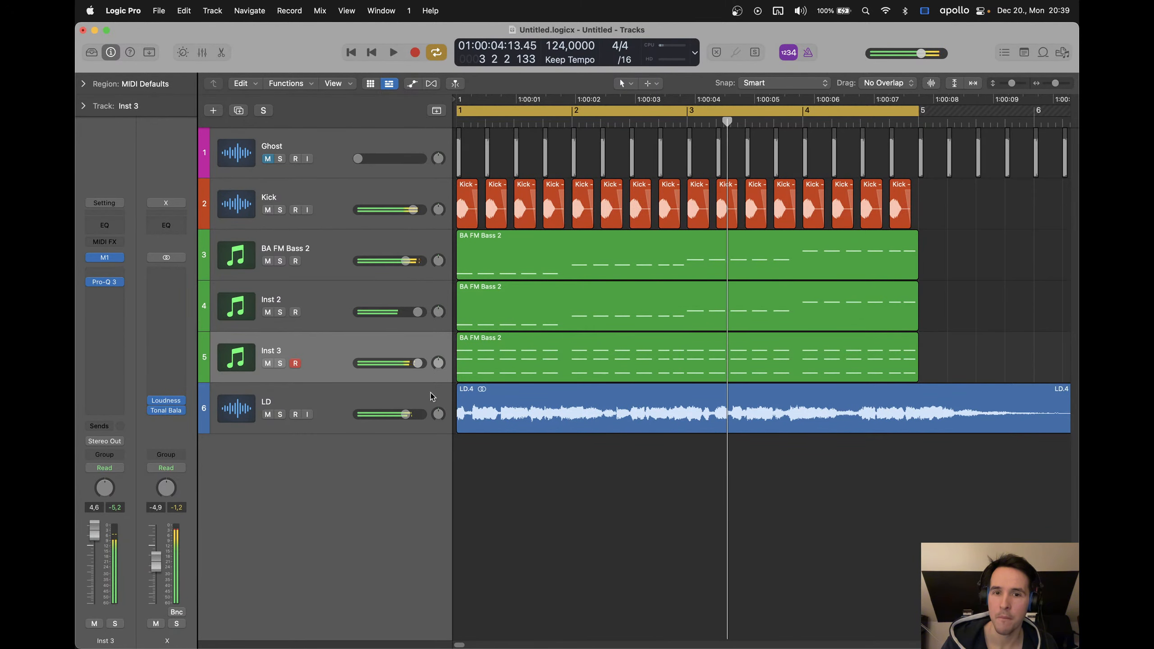
In the Inst 3 region, try moving the lowest chord notes up an octave, and undo the change
double_click(543, 372)
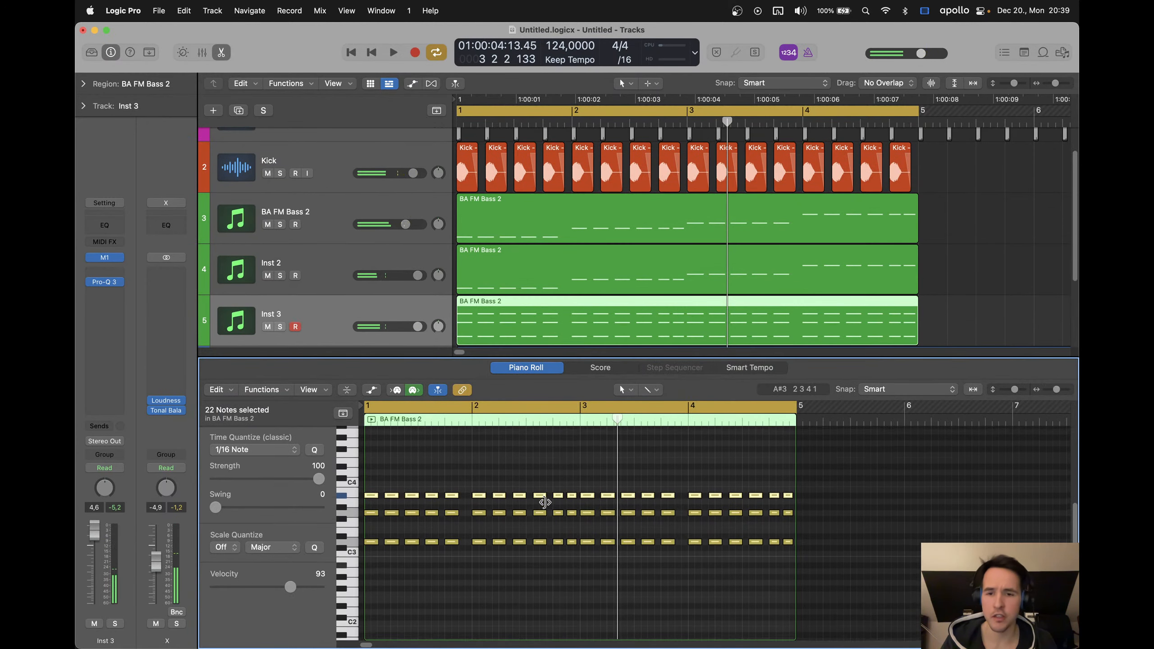
click(345, 489)
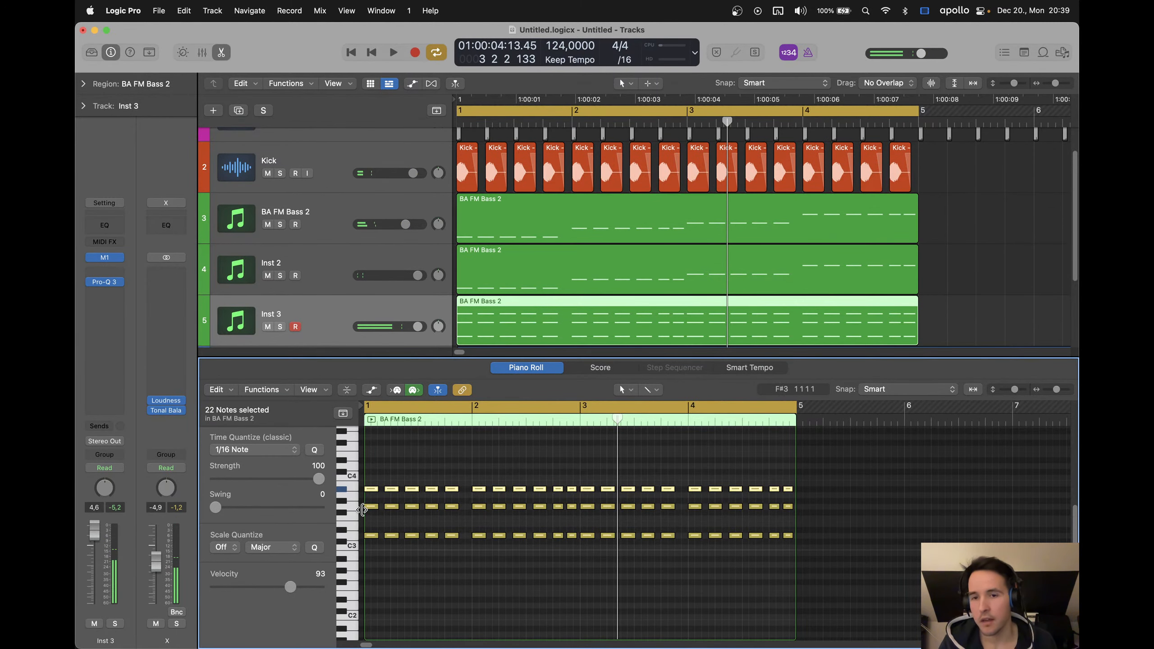
click(348, 536)
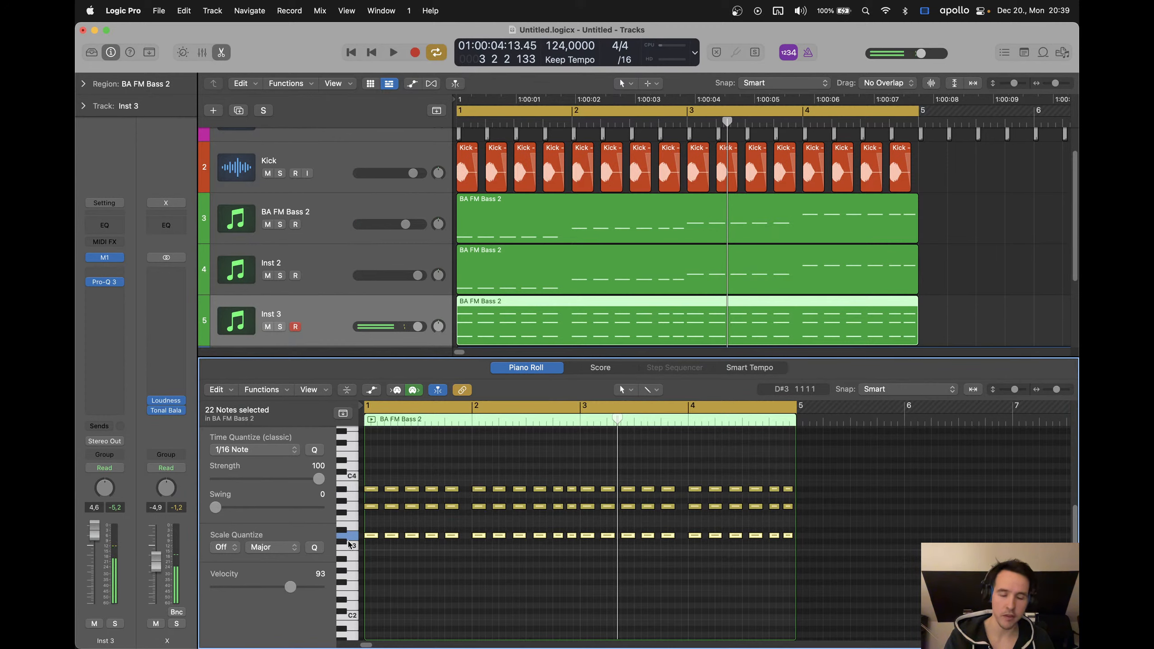
key(alt+shift+Up)
click(406, 560)
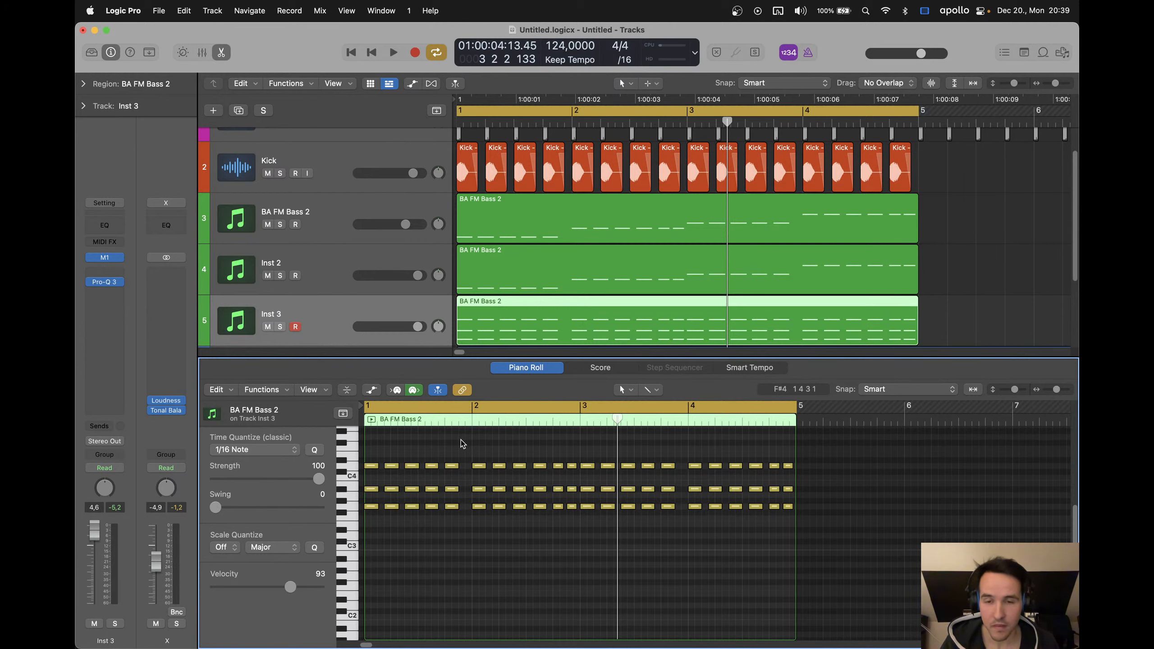
key(super+z)
click(371, 529)
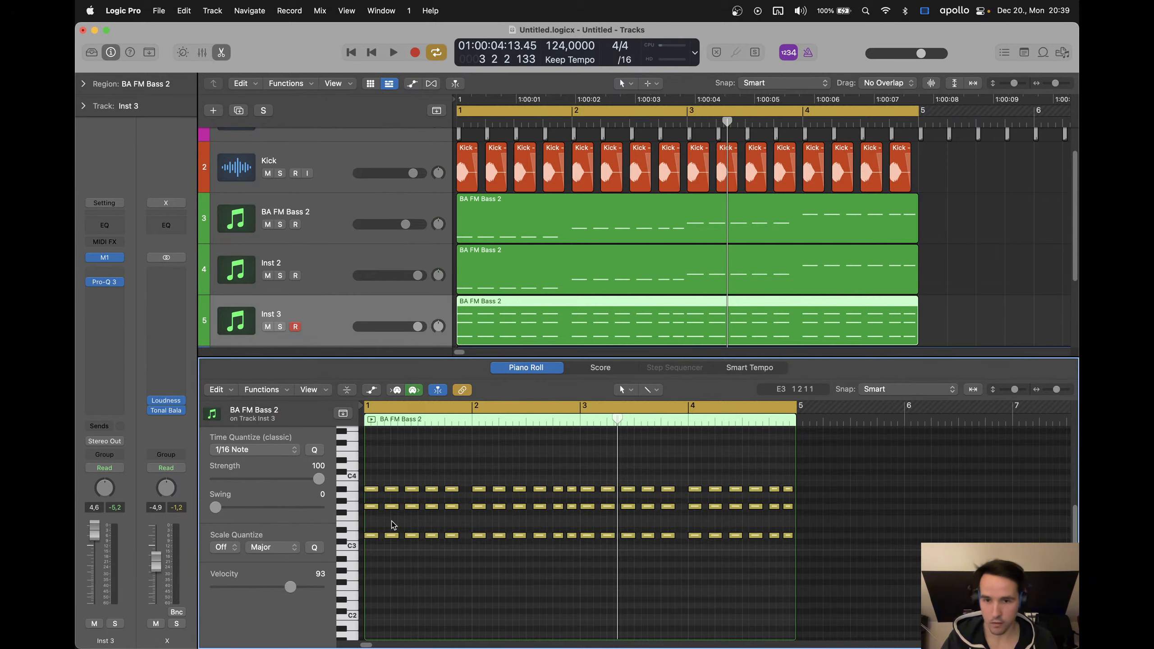
Try the A#3 notes of the Inst 3 region at A#2, return them to A#3 and close the piano roll
click(347, 489)
key(alt+shift+Down)
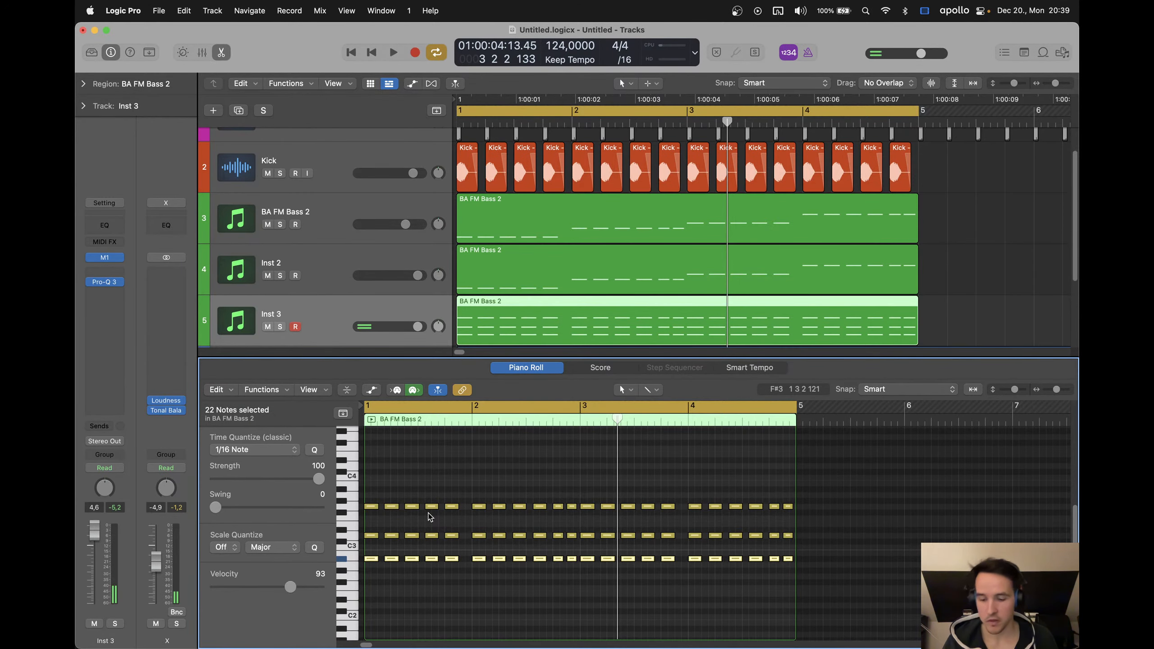
key(alt+shift+Up)
key(e)
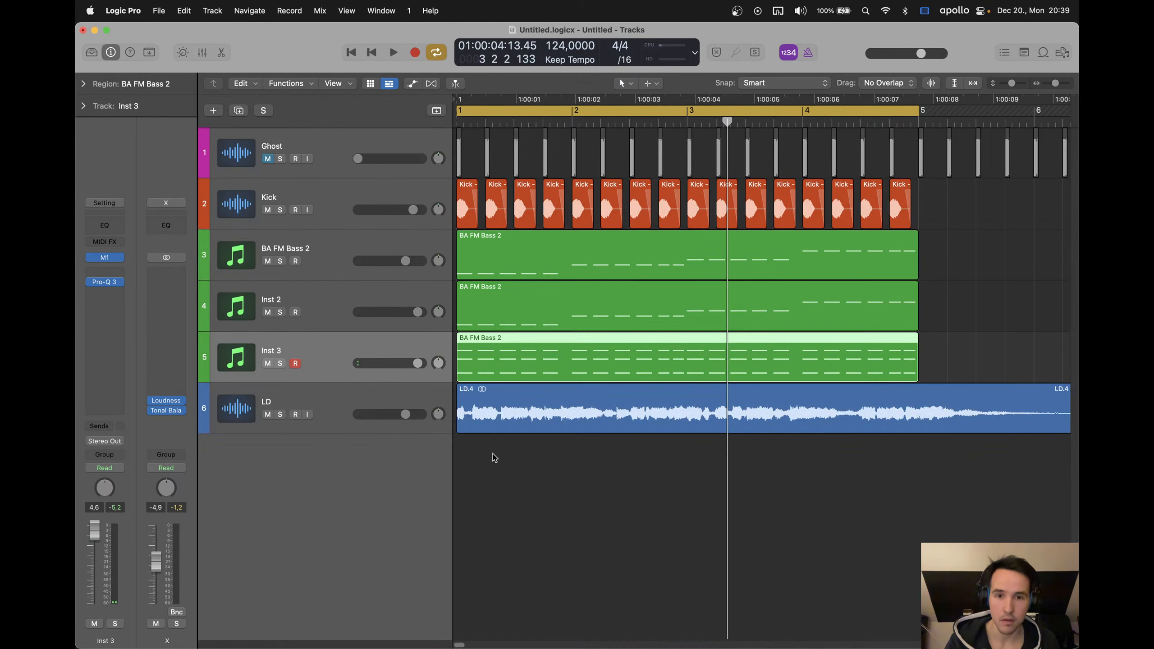
click(590, 471)
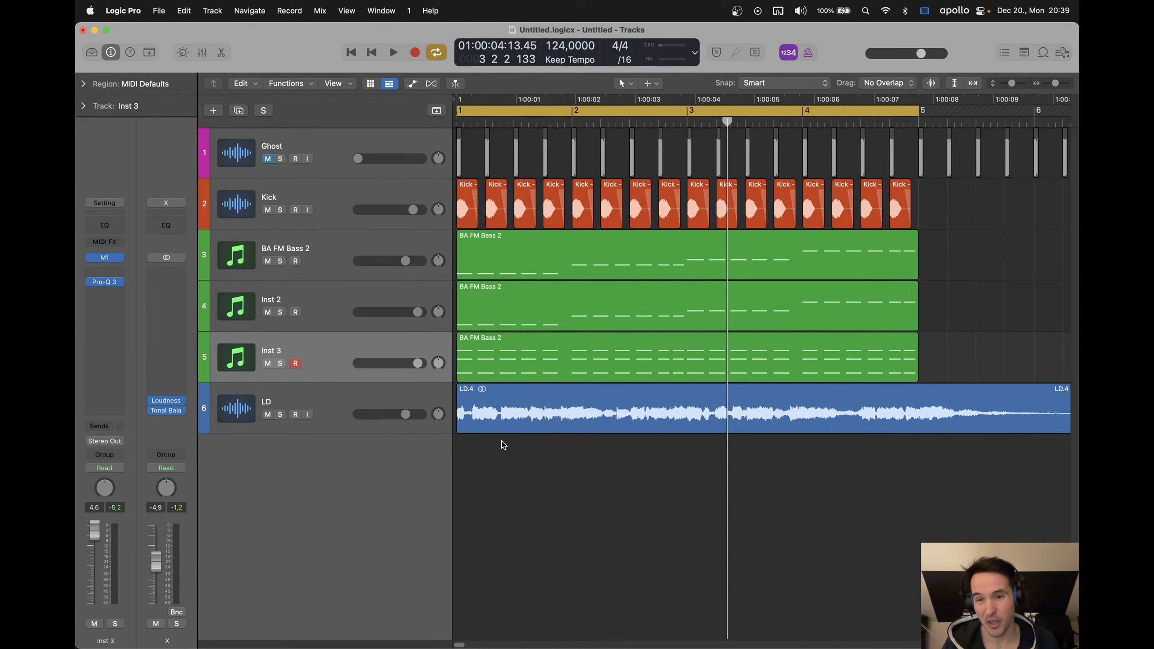
Select the LD track, play the loop from the start, and solo Inst 2 and Inst 3 in the mixer
click(282, 398)
key(shift+space)
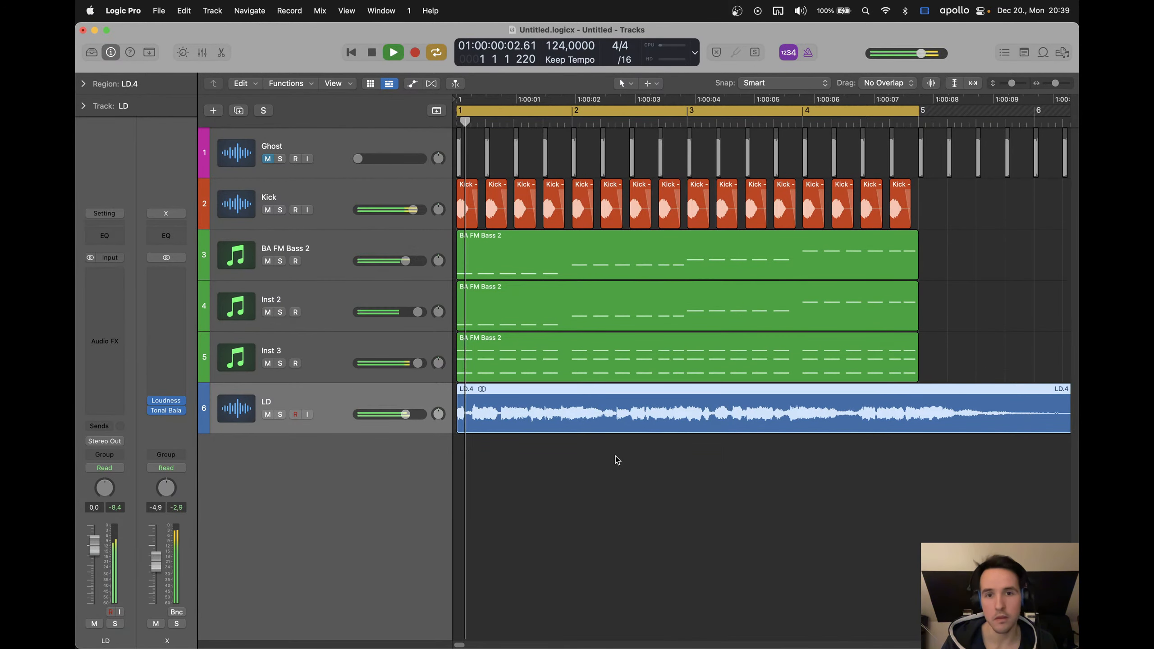
key(x)
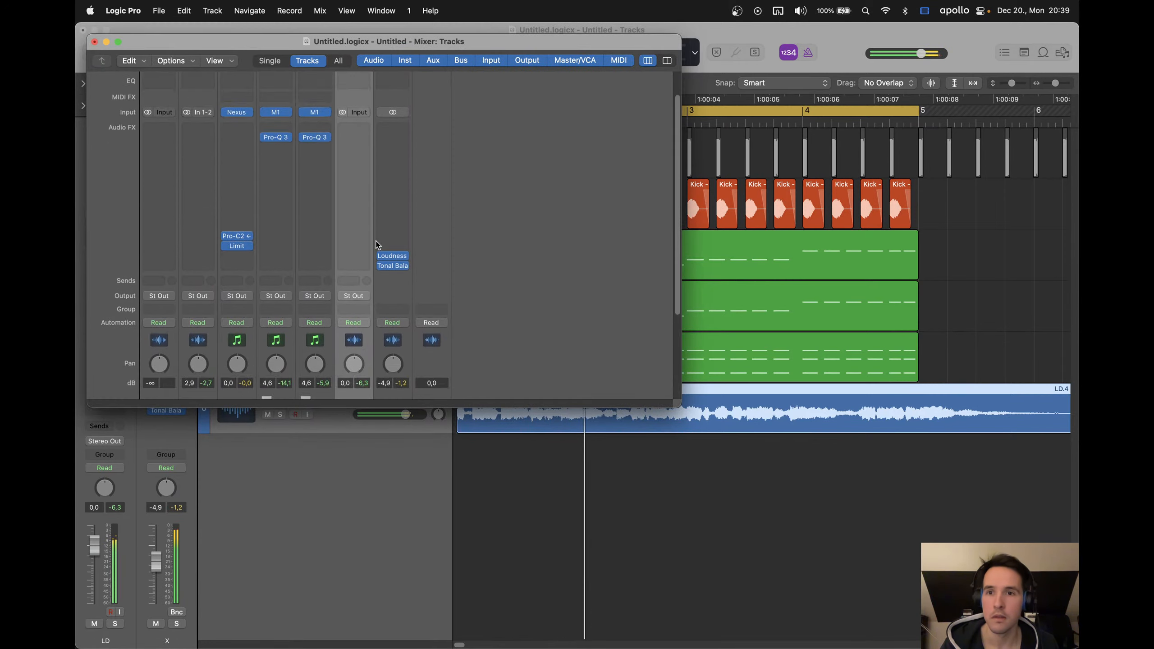
scroll(254, 272, down, 5)
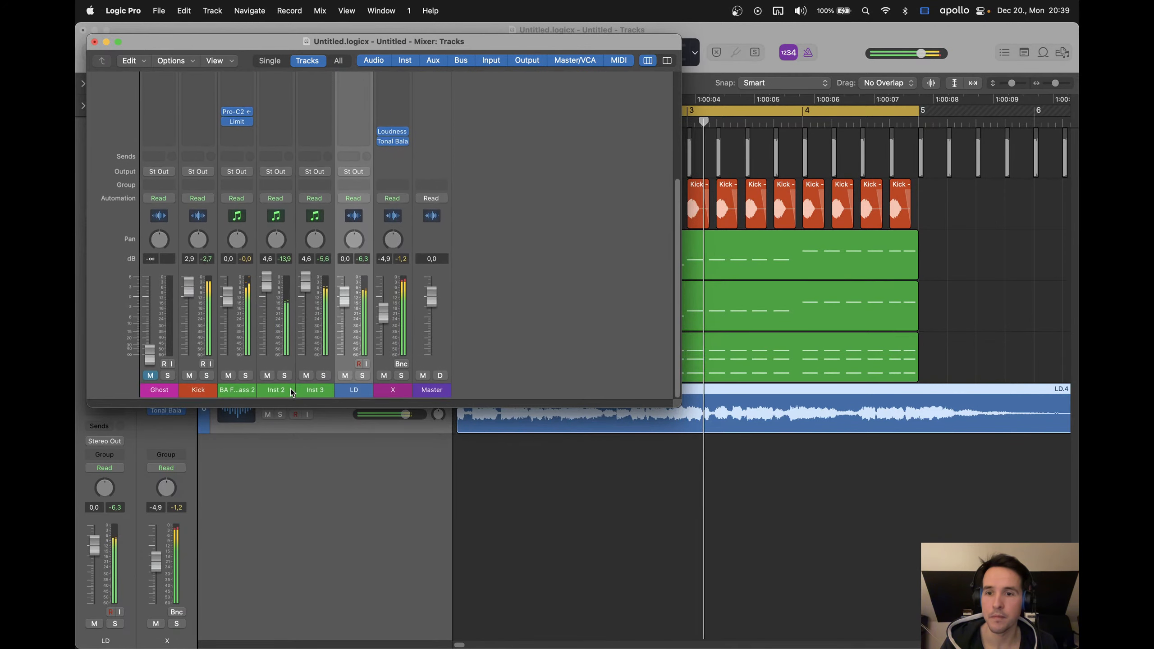
click(284, 376)
click(324, 376)
Copy the sidechained Pro-C 2 from the bass channel to the Inst 2 and Inst 3 channels
scroll(272, 295, up, 6)
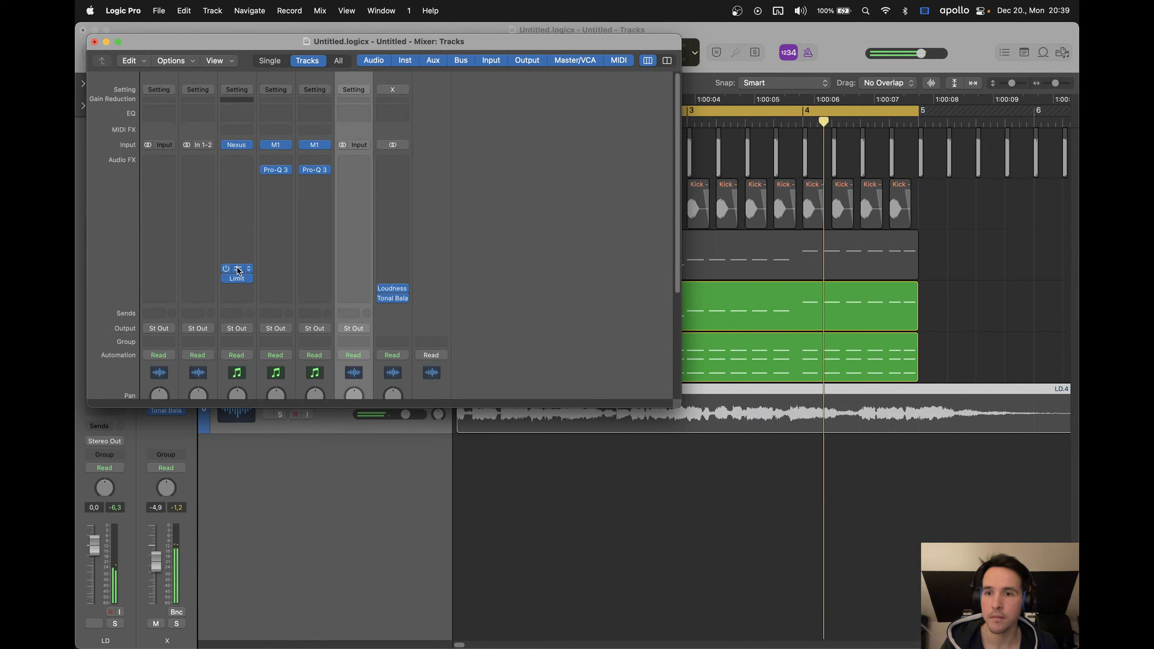
click(237, 268)
click(237, 269)
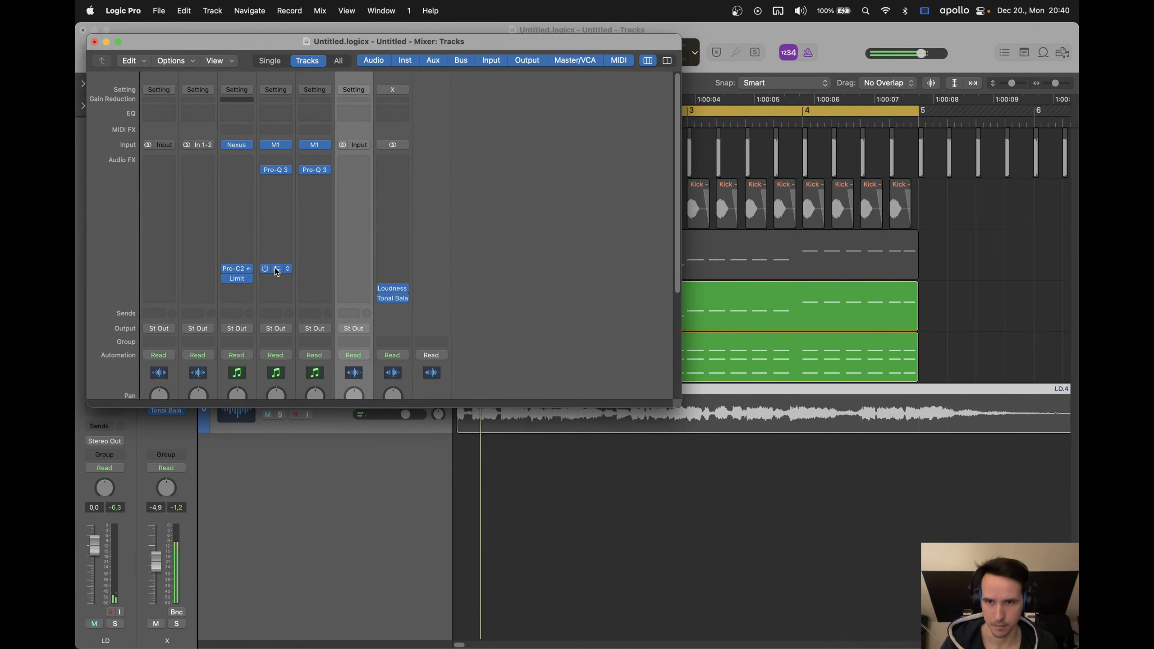
drag(276, 270, 321, 271)
In Inst 3's Pro-C 2, raise the threshold to about -16.41 dB, slow the attack, and close the plug-in and mixer
click(315, 269)
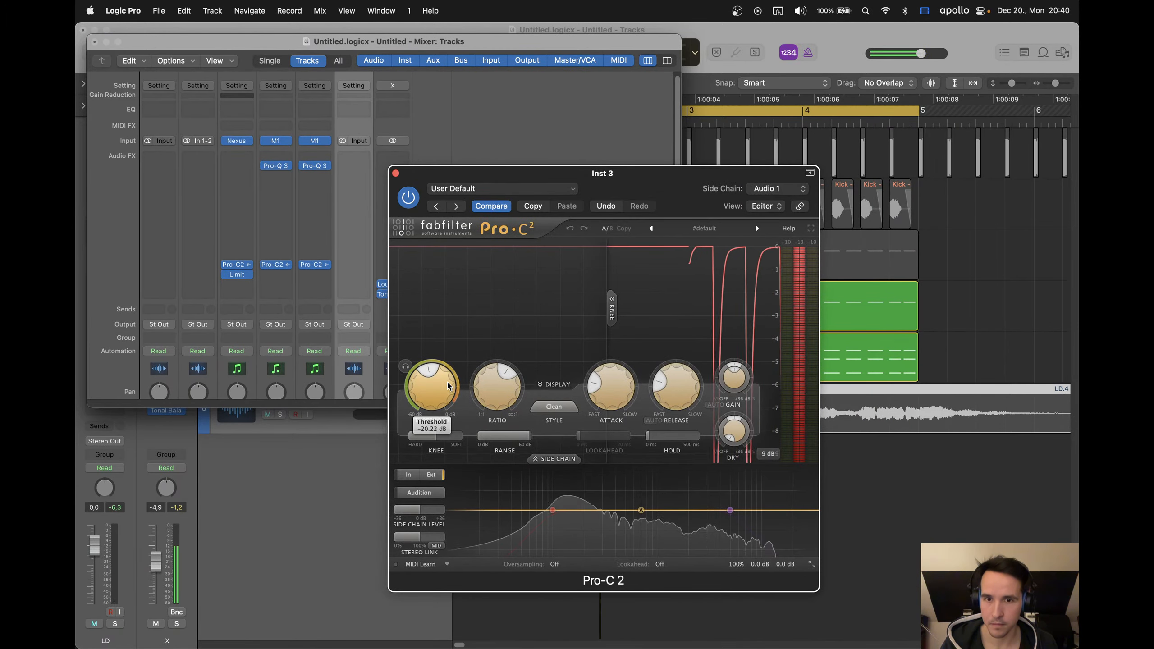
scroll(443, 385, up, 4)
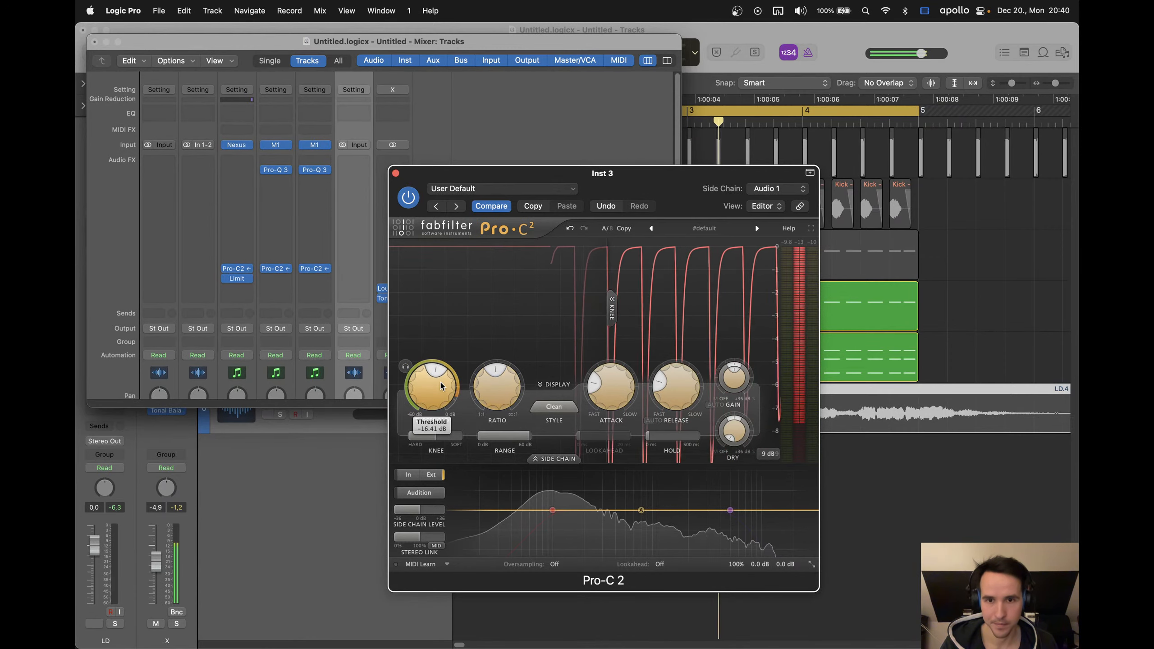
drag(616, 387, 623, 351)
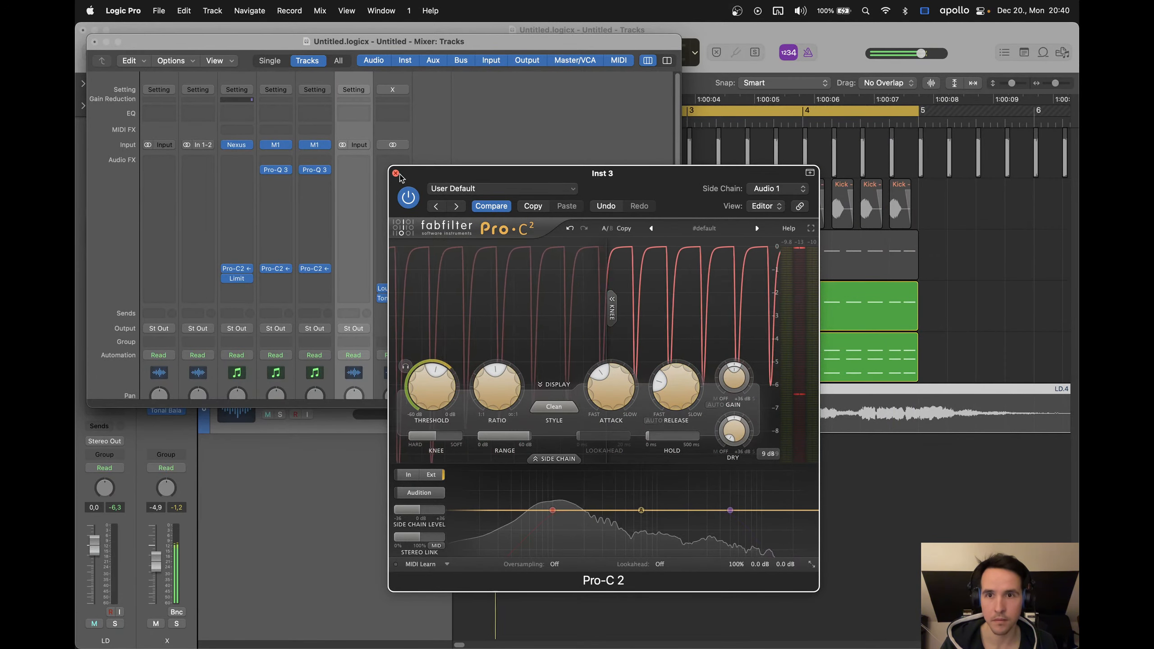
click(395, 173)
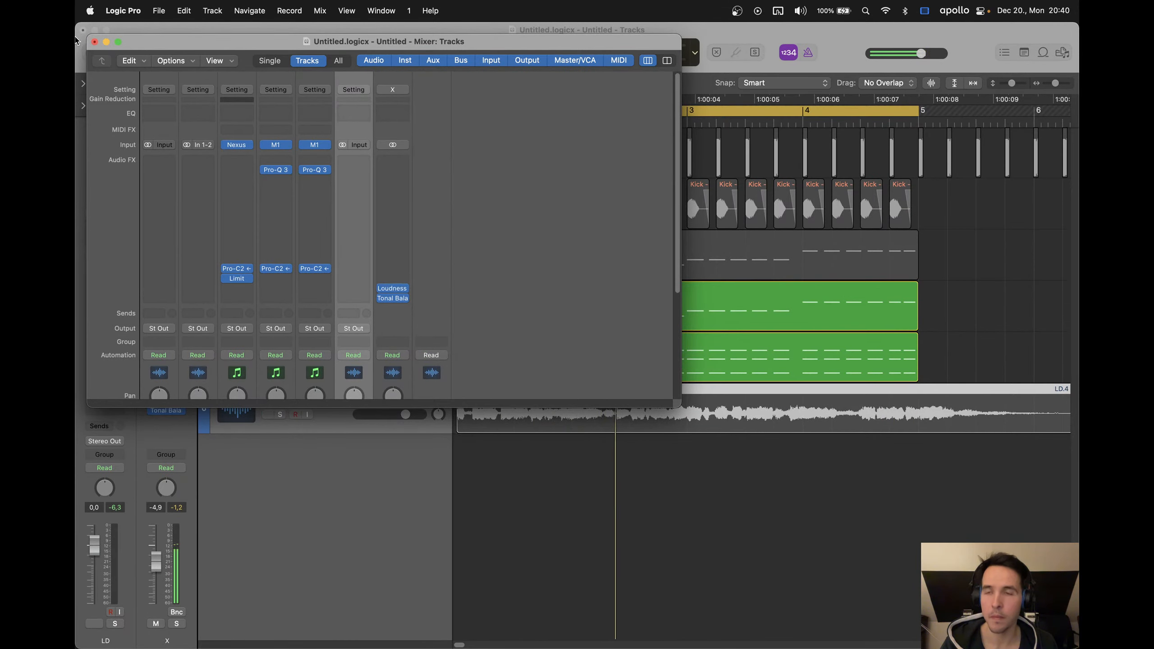
click(94, 42)
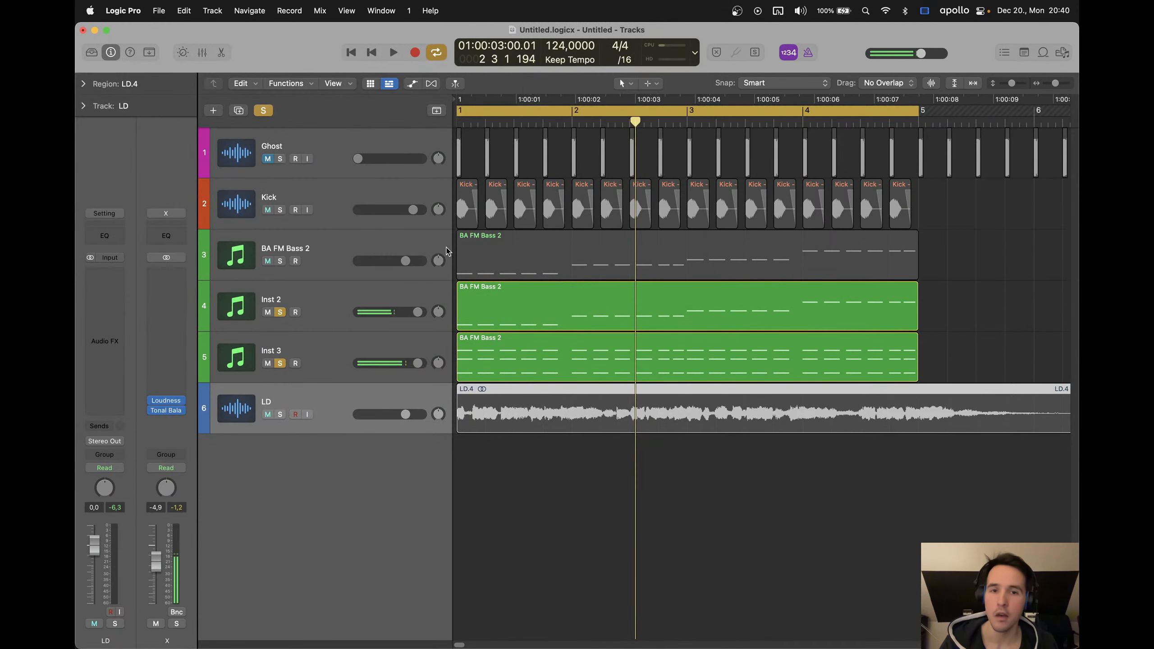
Solo the bass and kick alongside the Inst layers, select the Kick track, and clear all solos
click(280, 261)
click(280, 210)
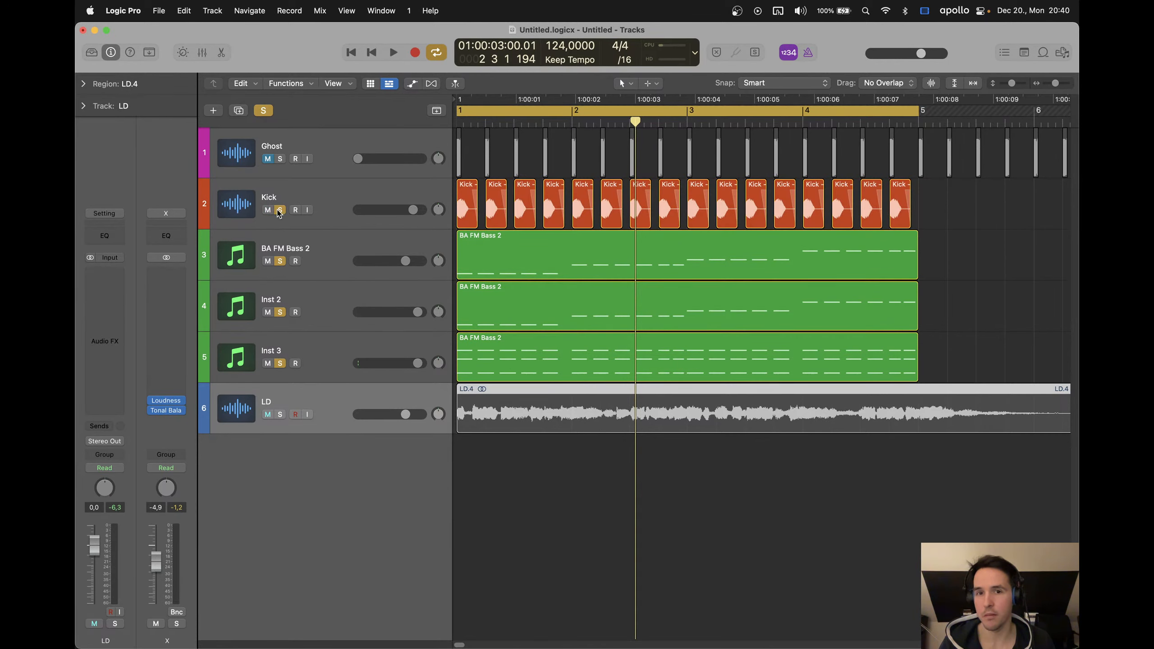
click(992, 278)
click(318, 198)
key(ctrl+alt+super+s)
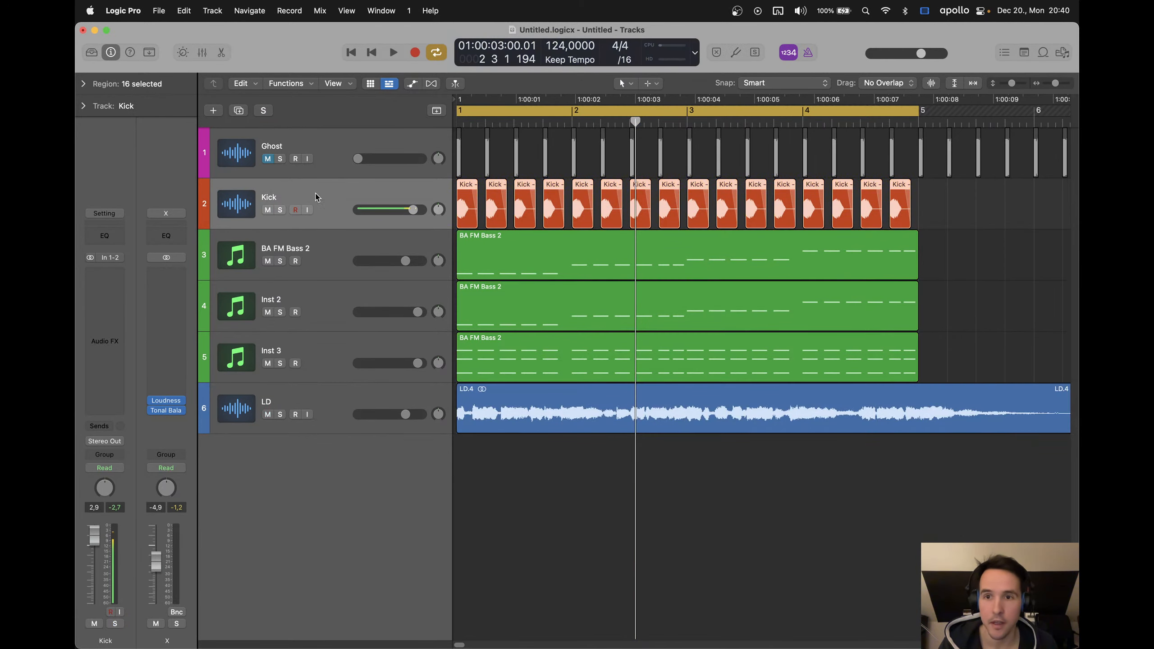
Select the LD track and copy the sidechained Pro-C 2 onto its mixer channel
click(320, 402)
key(x)
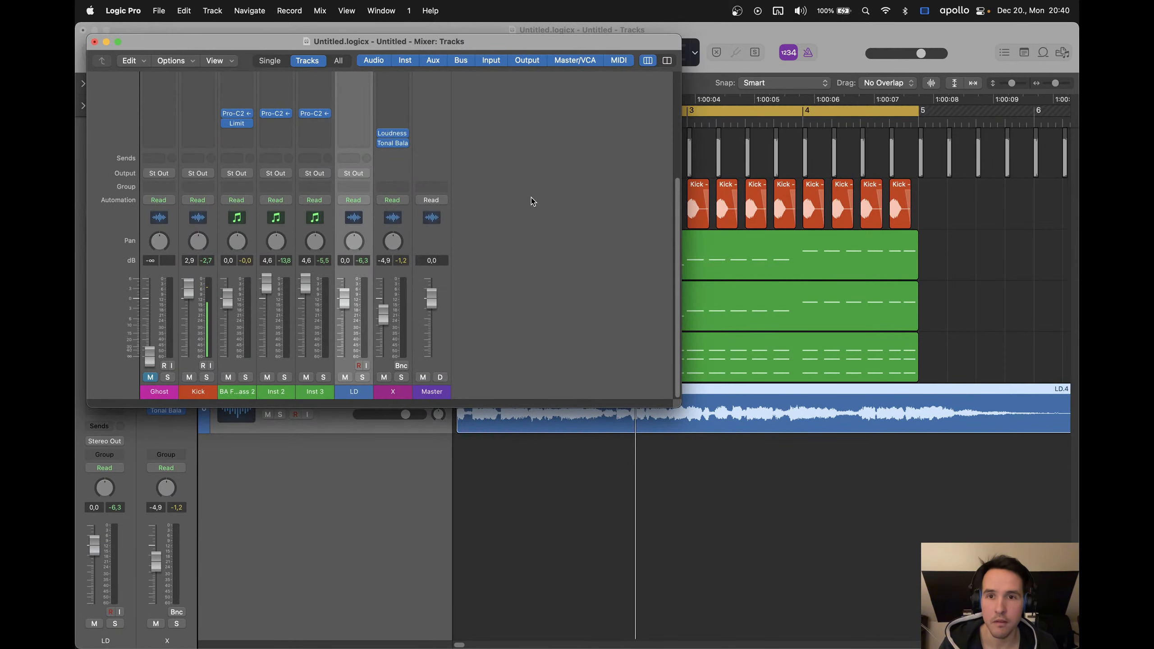
drag(350, 272, 353, 270)
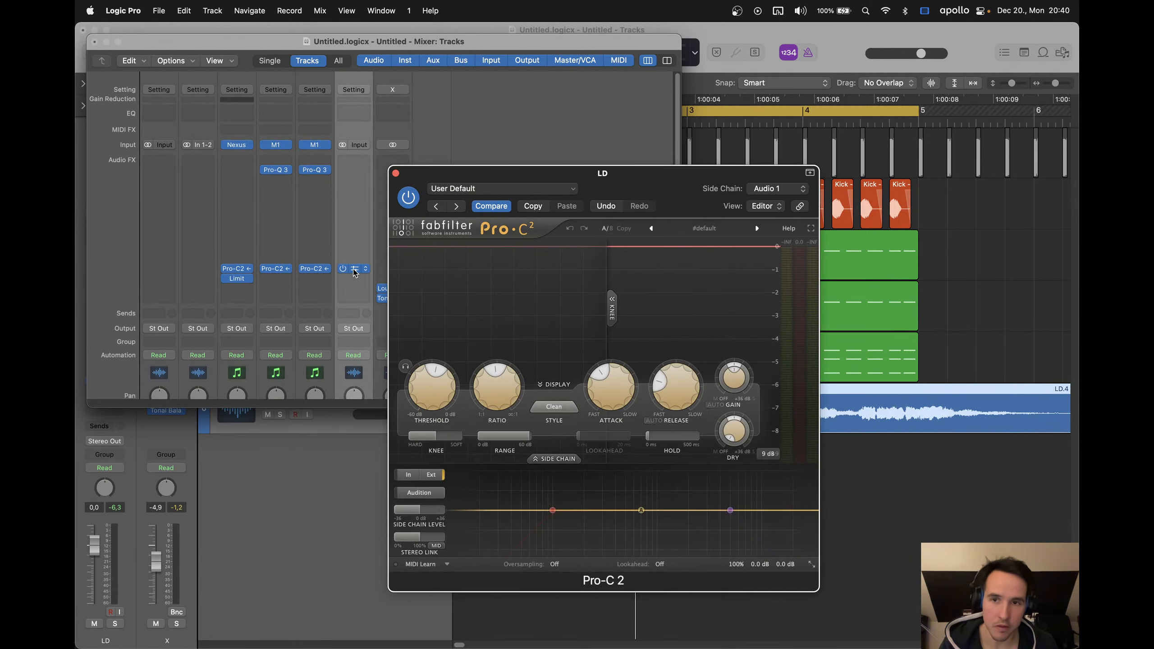
Soften the LD compressor with a higher threshold, a ratio of about 1.3:1, and slower attack and release
drag(495, 396, 495, 411)
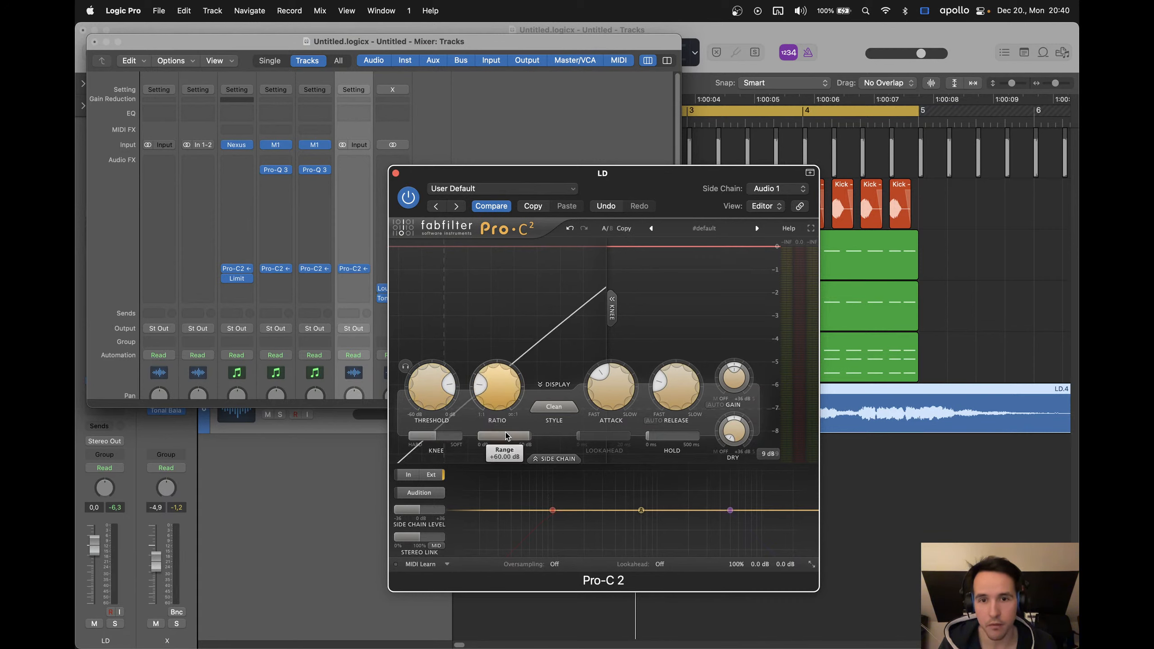
drag(607, 372, 607, 381)
drag(676, 382, 612, 369)
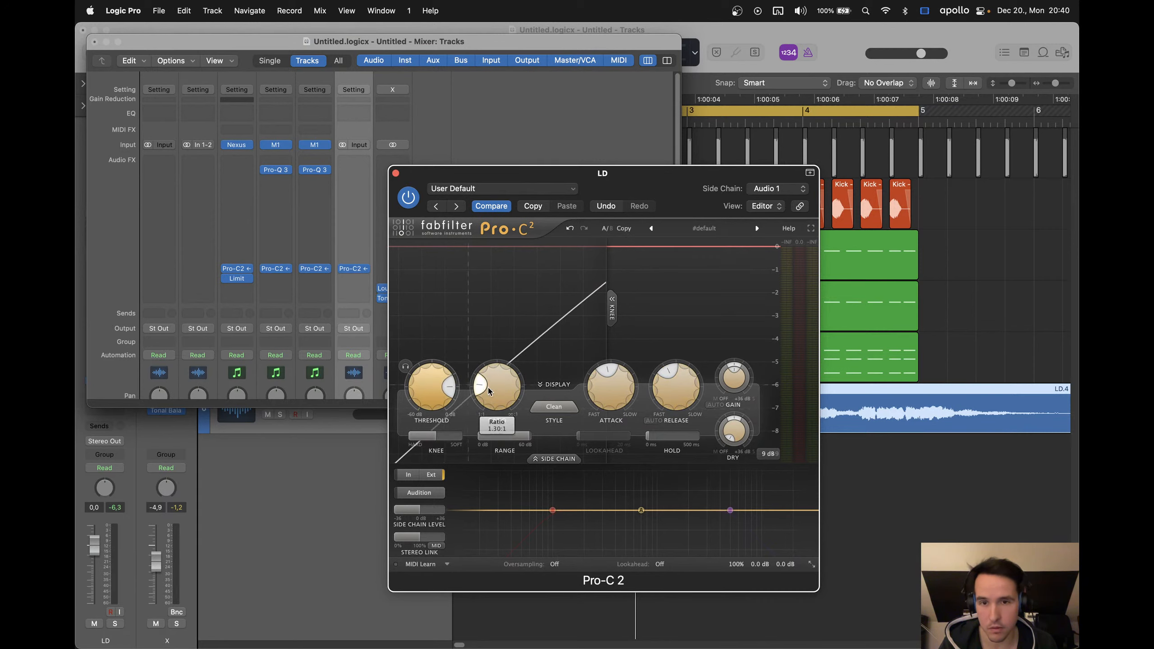
drag(482, 389, 483, 384)
While the loop plays, raise the LD compressor's ratio, set its threshold to about -11.13 dB, close plug-in and mixer, and stop playback
key(space)
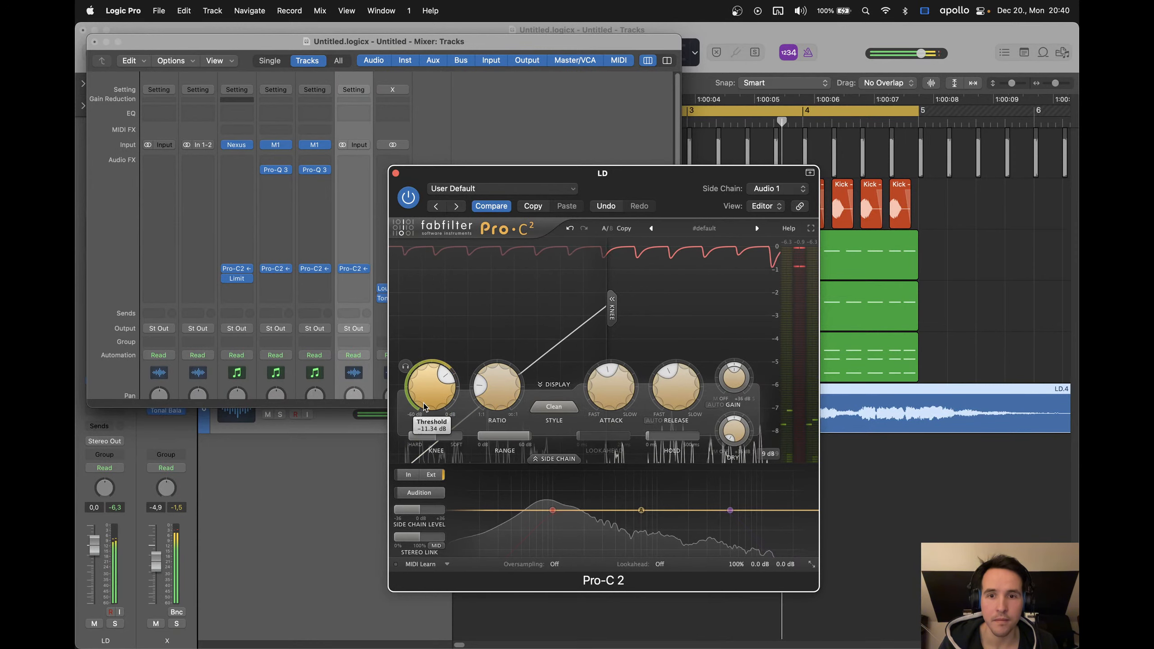
drag(496, 386, 520, 356)
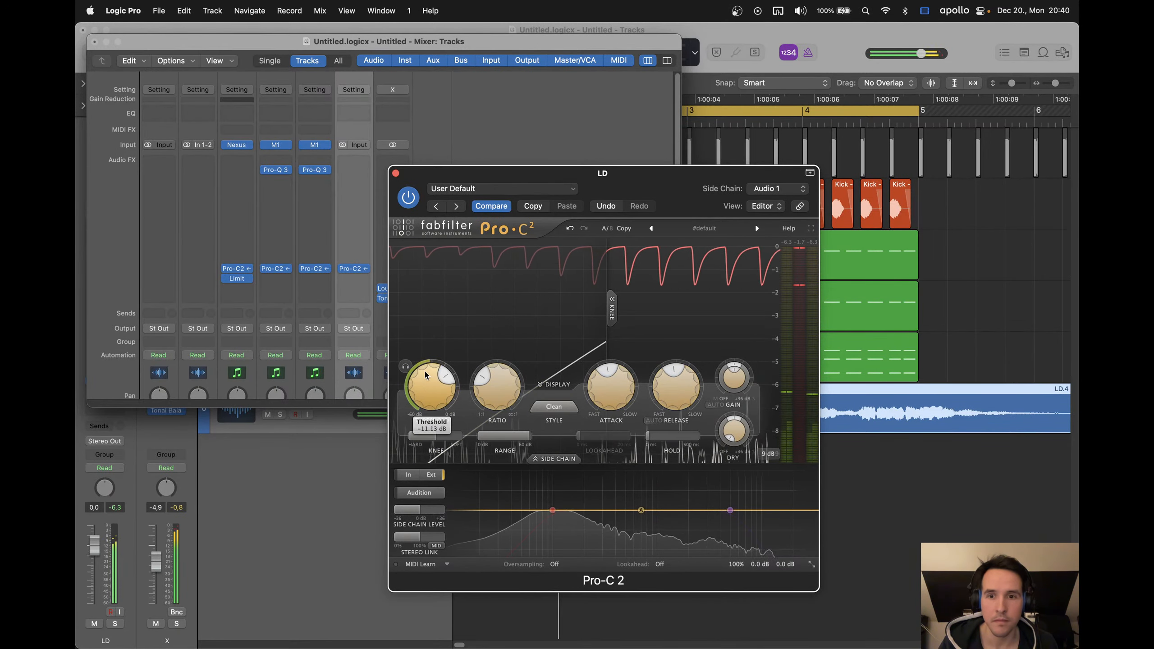
click(395, 173)
click(95, 42)
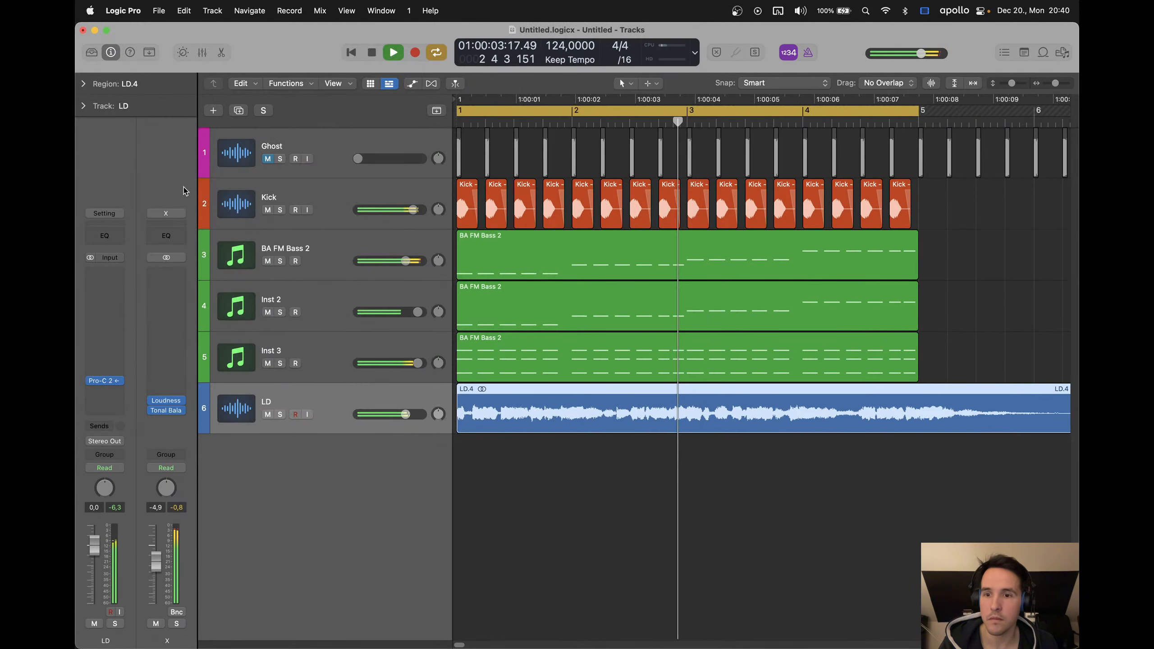
click(941, 312)
key(space)
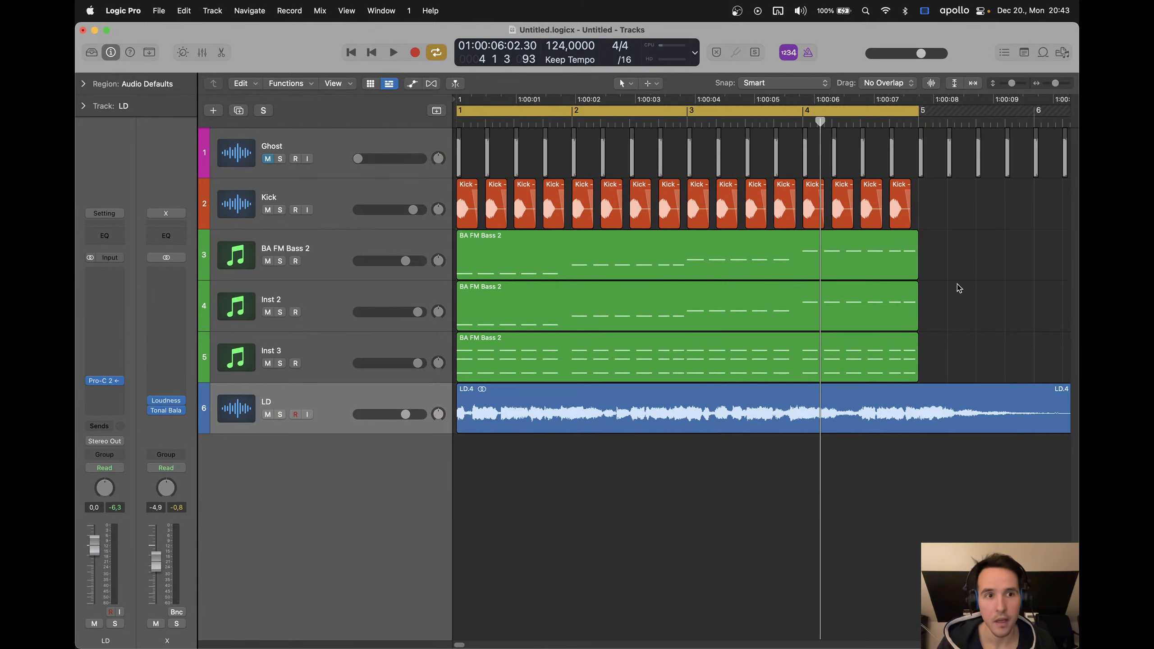
ctrl+alt+click(963, 259)
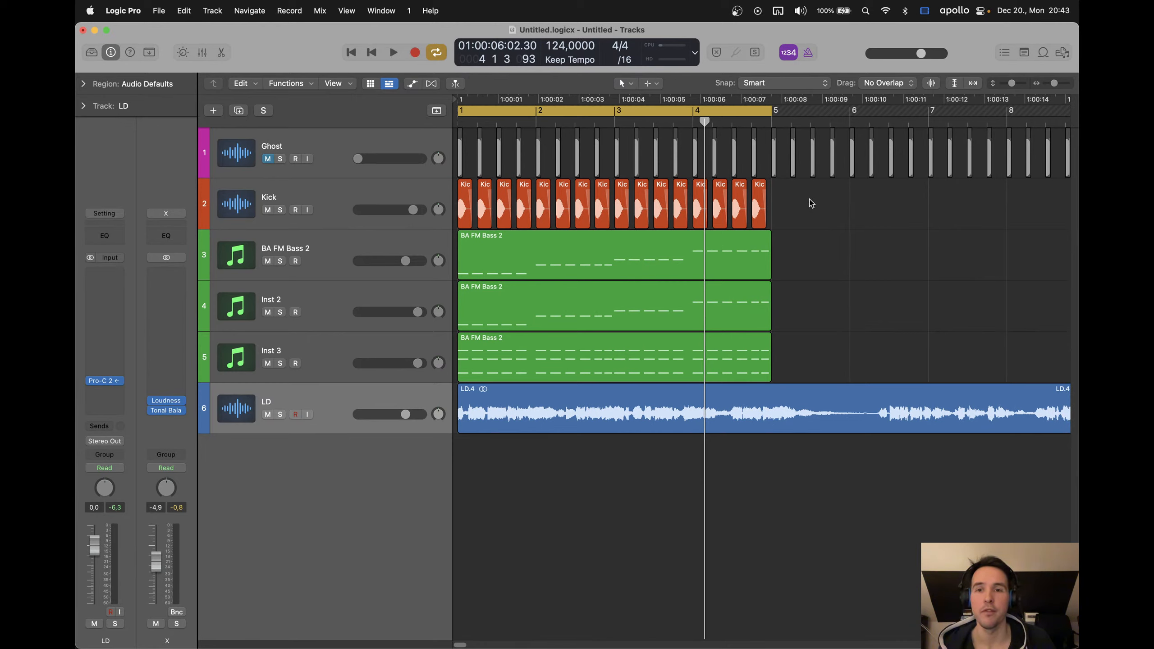
click(333, 198)
click(806, 253)
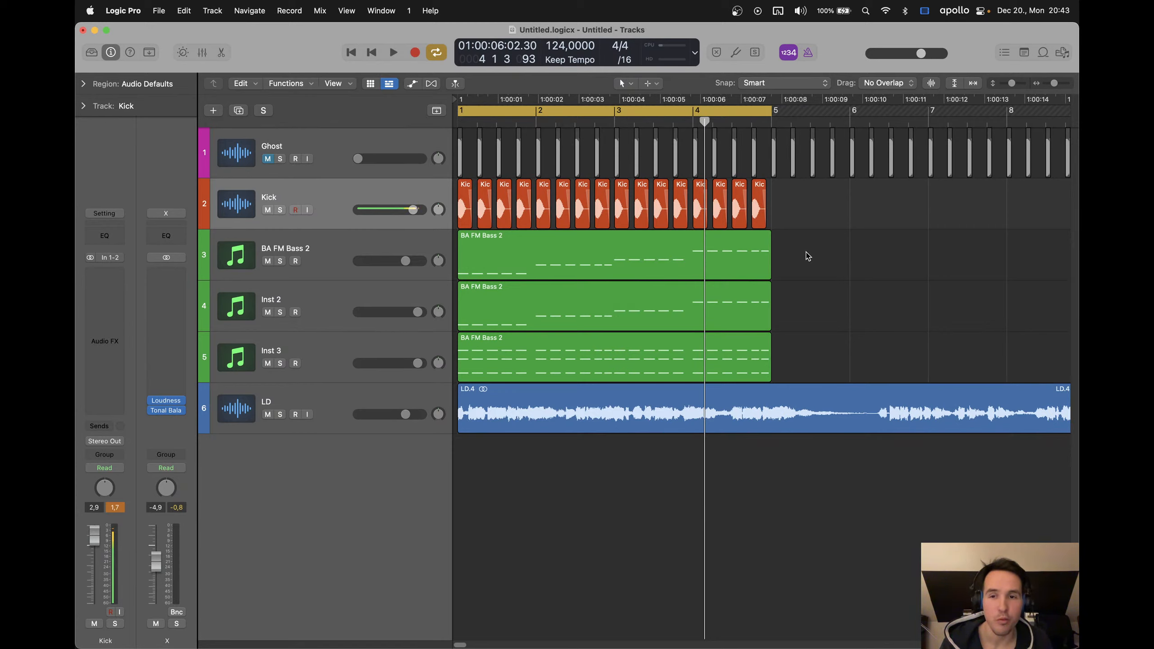
click(344, 248)
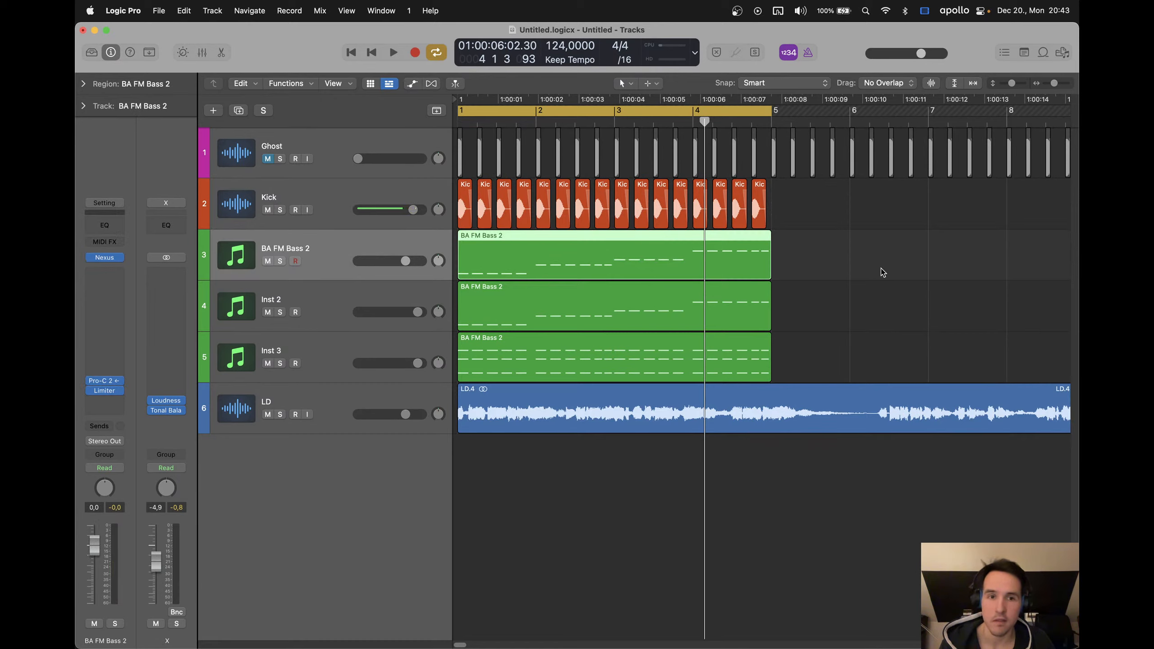
click(811, 251)
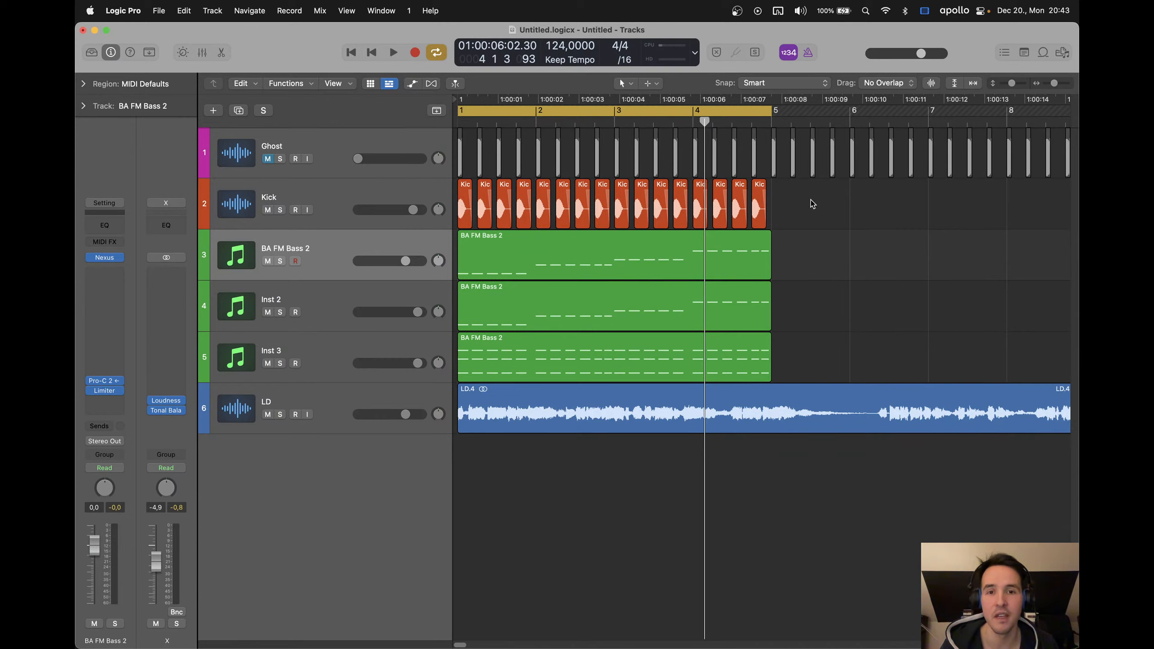
Play the full loop, raise the BA FM Bass 2 track's volume to about 1.2 dB, and stop playback
click(334, 404)
key(space)
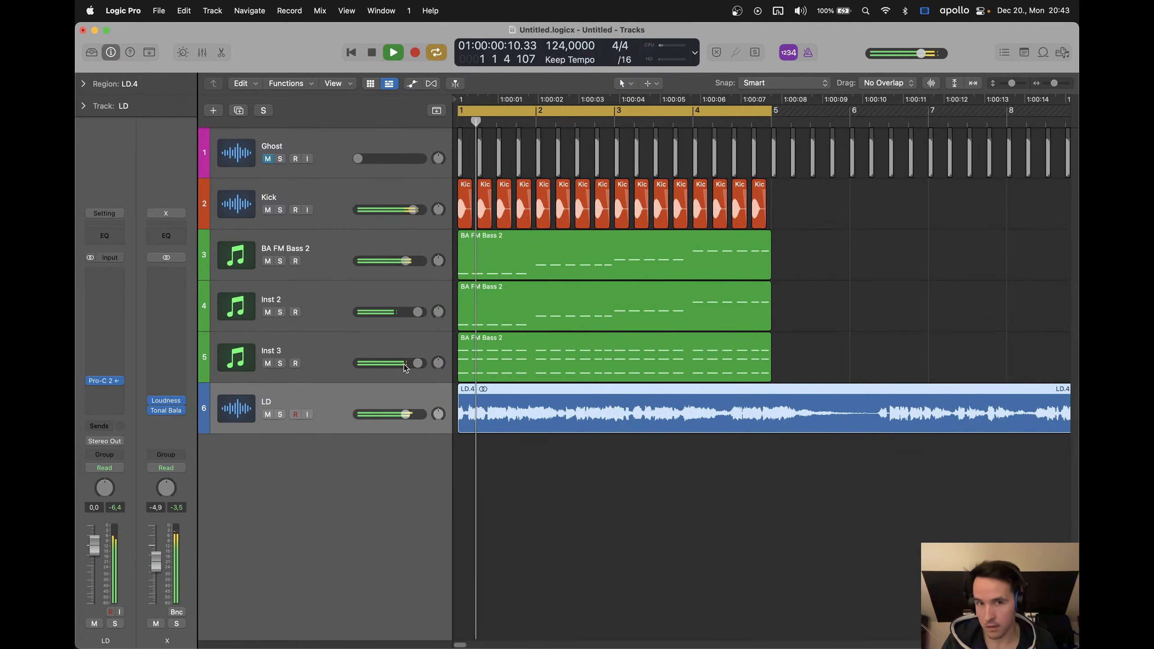
click(847, 296)
click(314, 248)
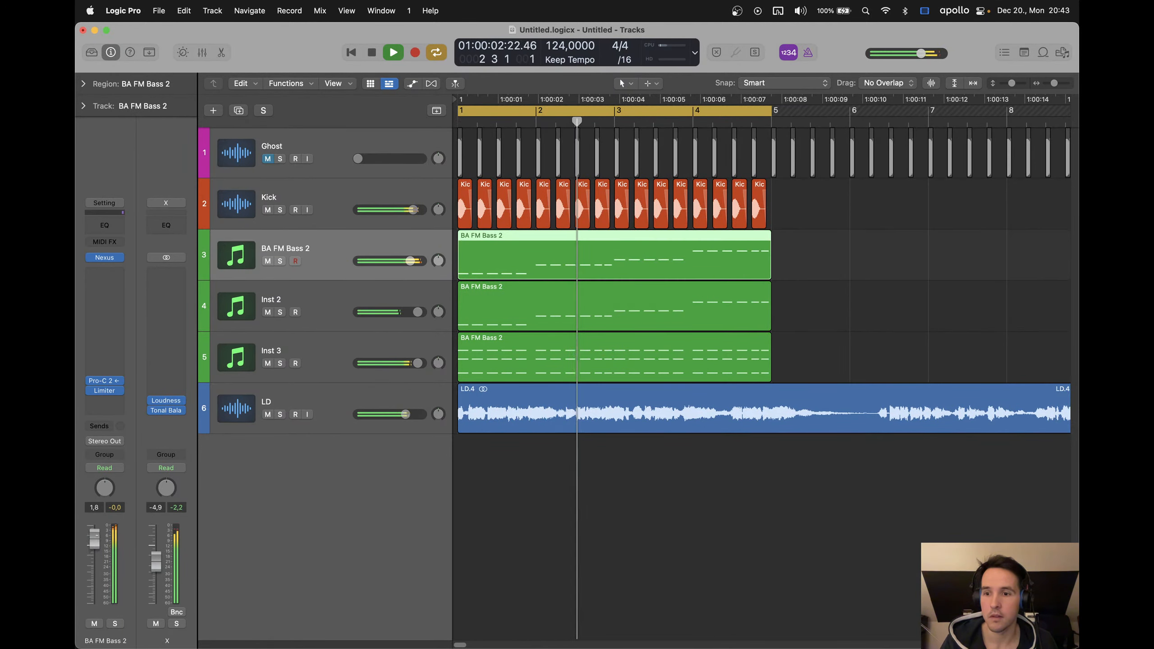
drag(95, 545, 97, 540)
key(space)
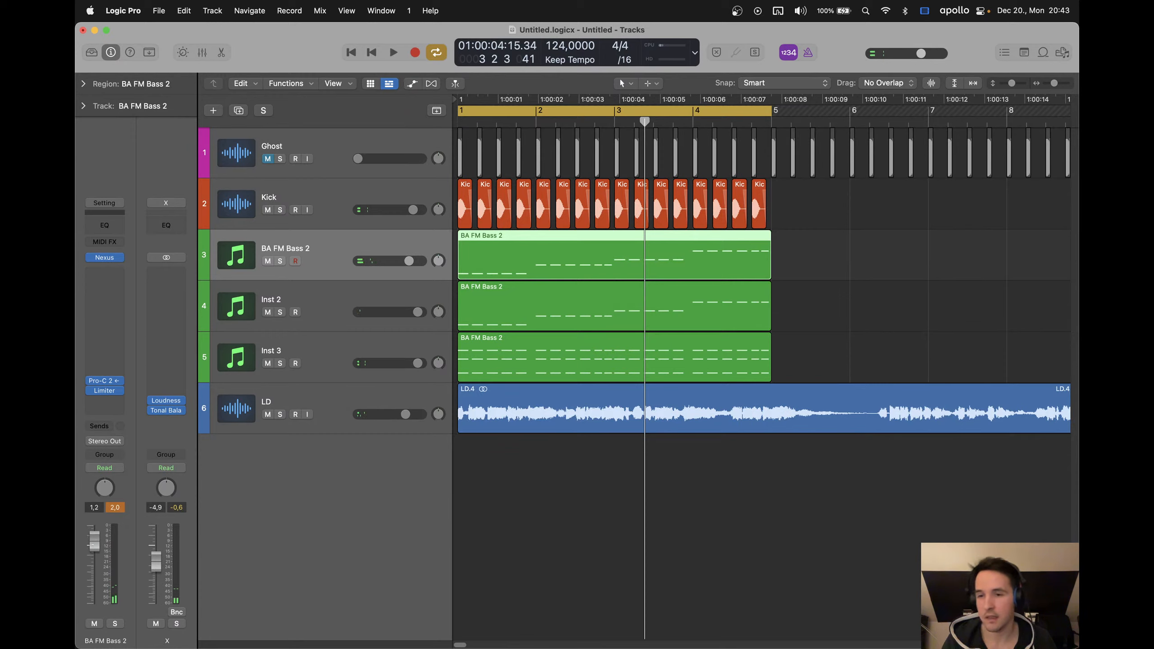
Select the BA FM Bass 2 track and insert a Pro-Q 3 equalizer in its channel's first effect slot
click(844, 354)
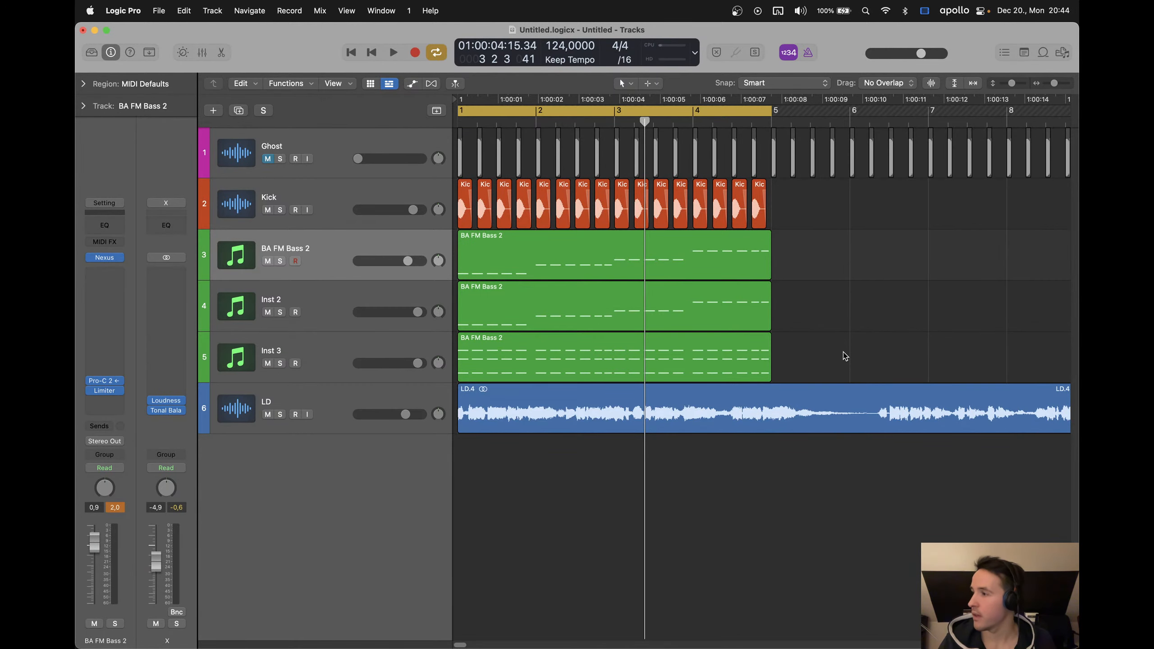
key(super+Right)
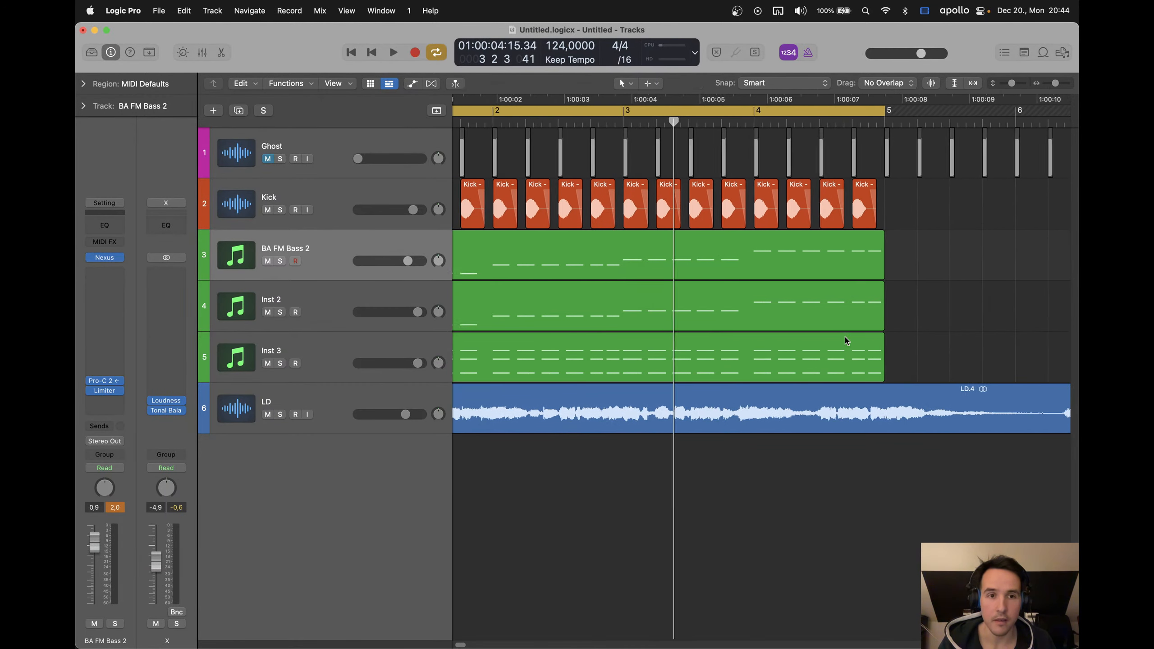
click(331, 256)
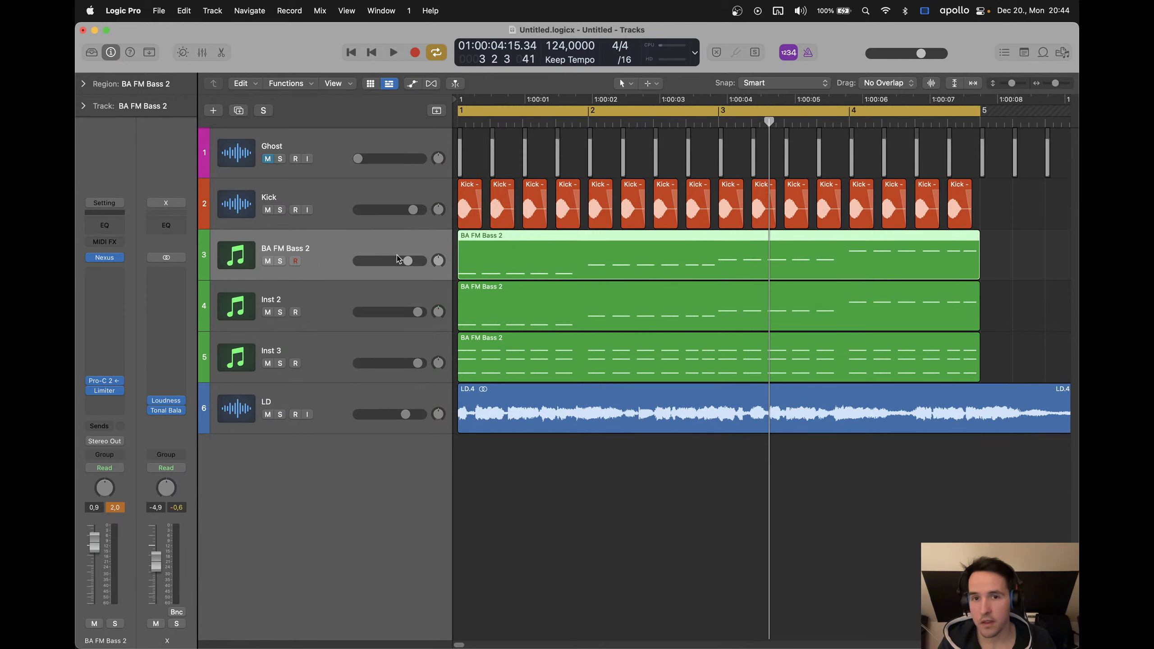
click(109, 281)
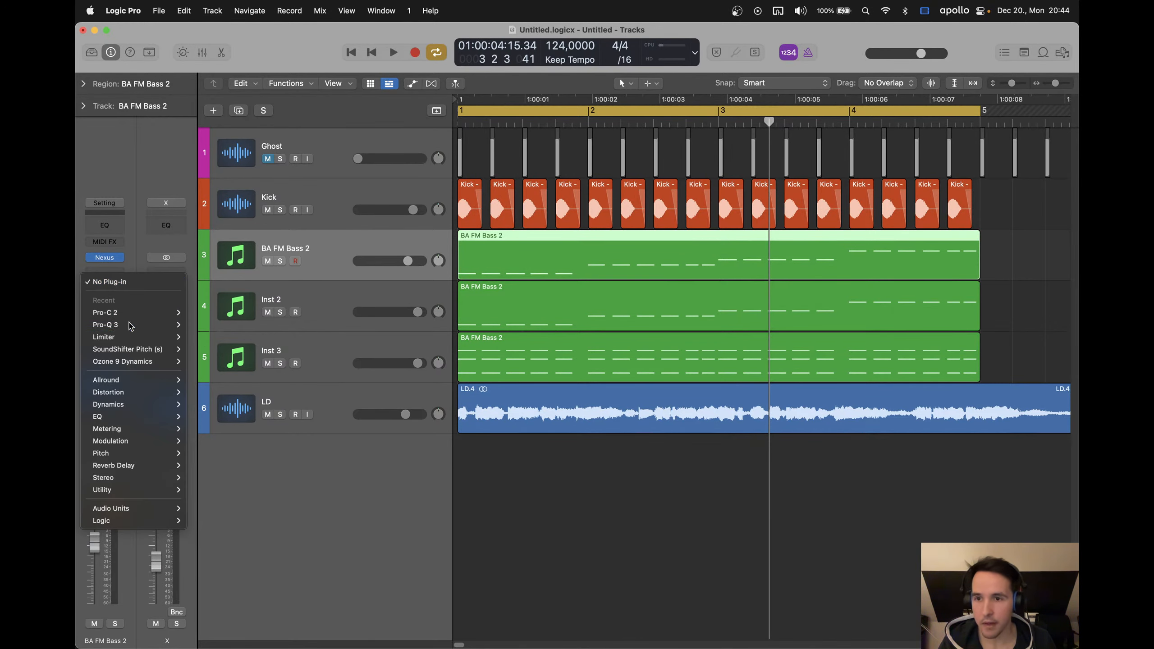
click(105, 324)
Try a low-cut band on the bass in Pro-Q 3 with a raised cutoff, remove it, and close the plug-in
double_click(426, 356)
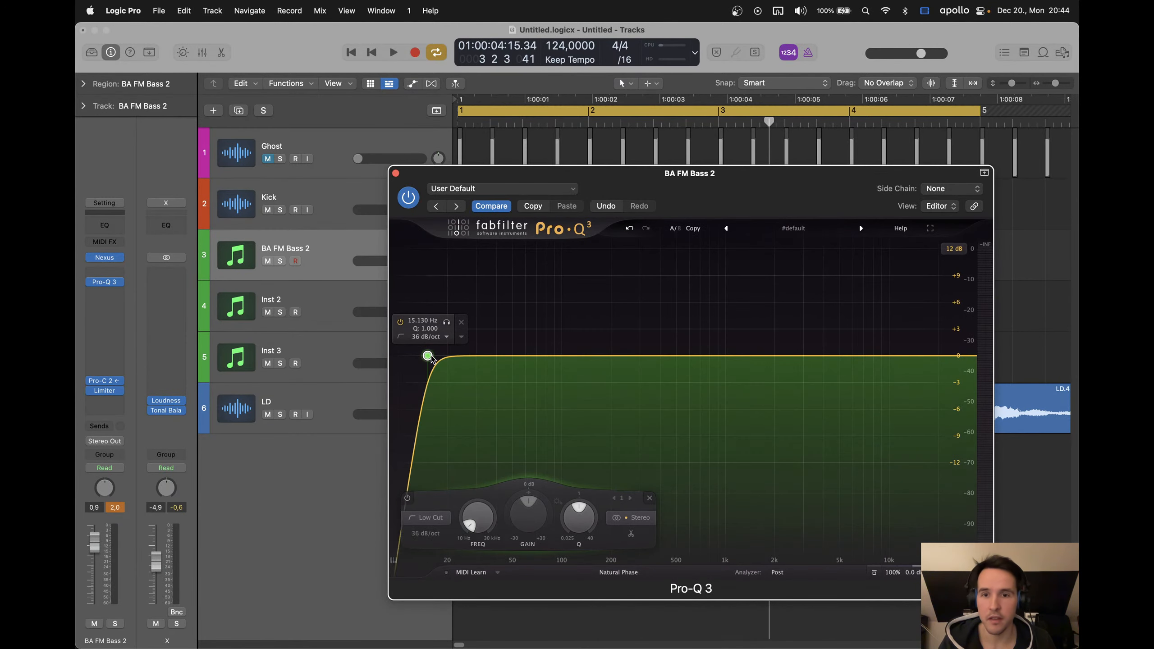
drag(427, 356, 585, 364)
click(616, 331)
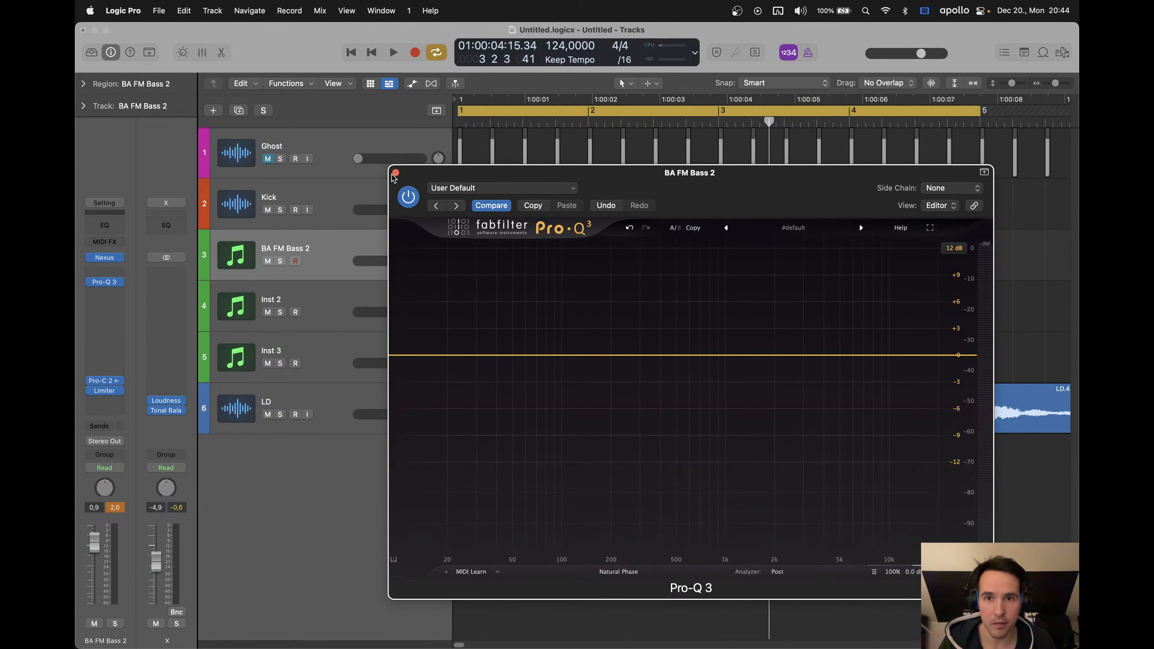
click(396, 173)
Fit the four-bar loop in view and play it back to check the mix
click(1034, 274)
scroll(964, 275, down, 3)
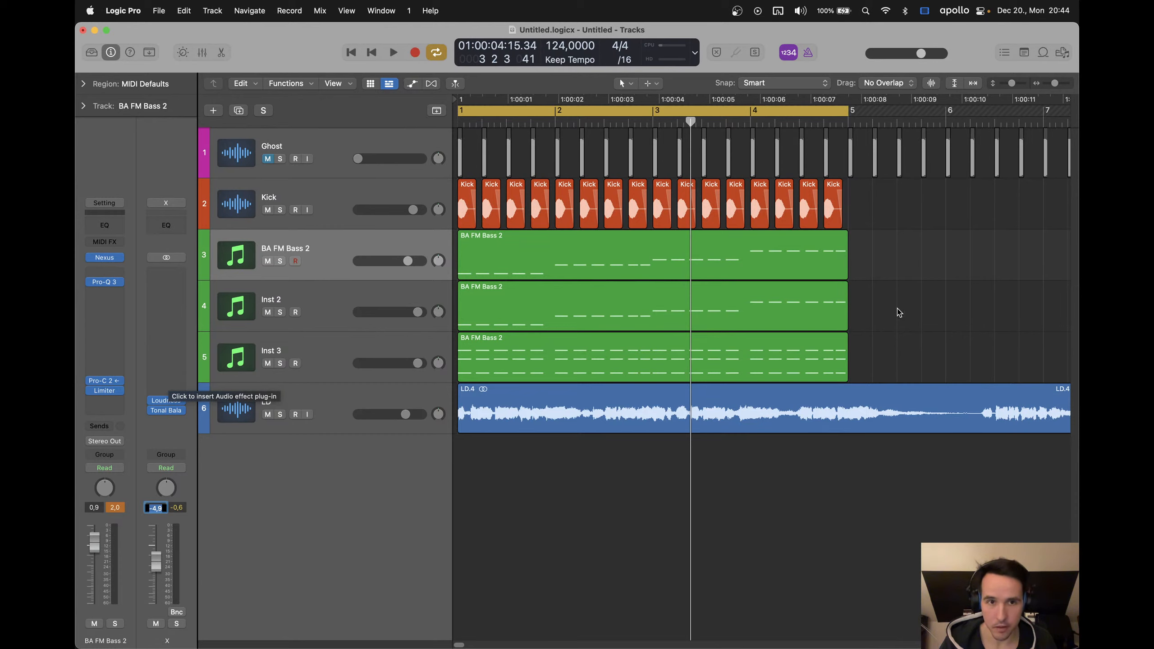
key(space)
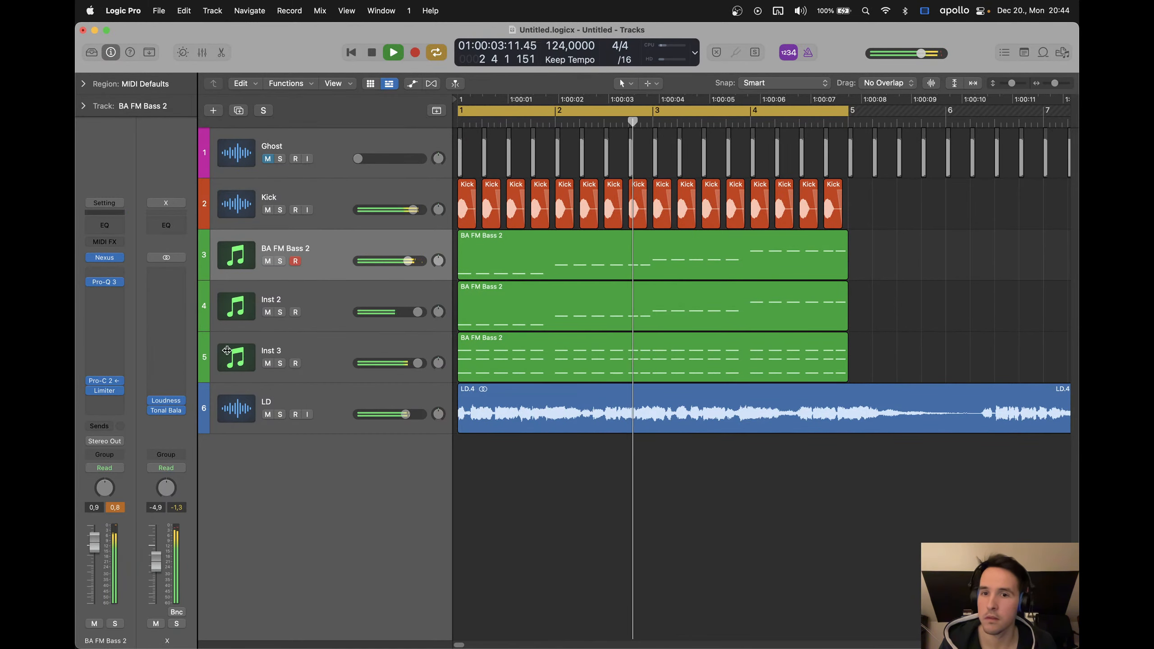
key(space)
Extend the last BA FM Bass 2 notes of bars 1 and 3 to the bar ends, start playback, and close the Piano Roll
click(575, 260)
double_click(575, 260)
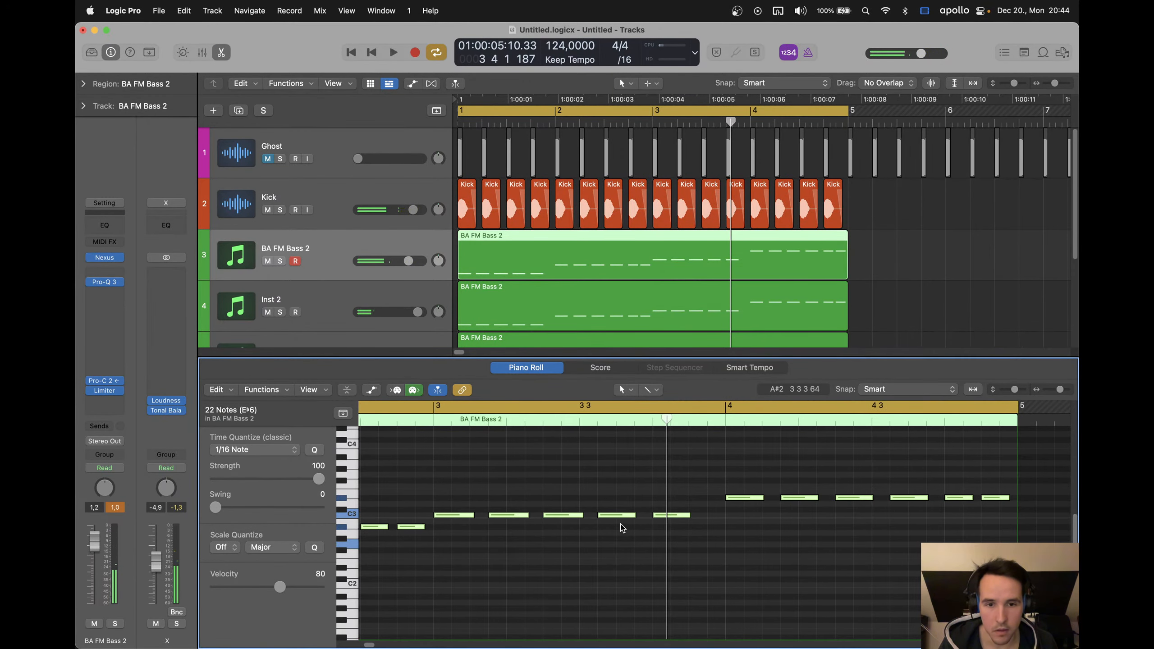
key(shift+backslash)
drag(594, 516, 590, 522)
key(space)
key(z)
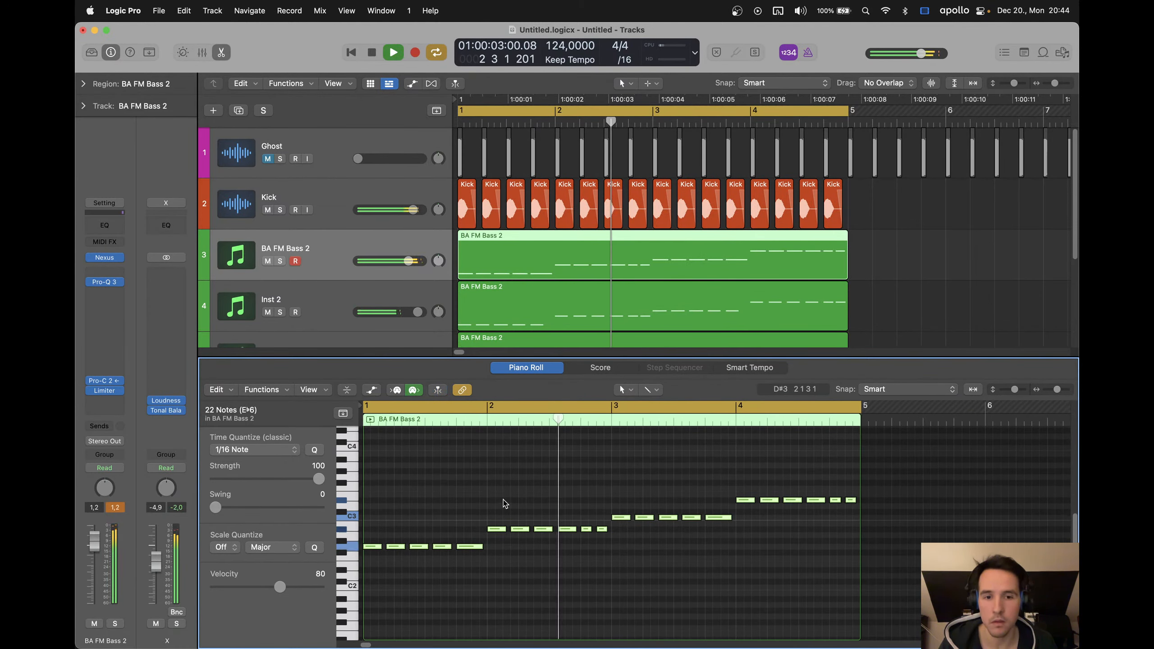
key(e)
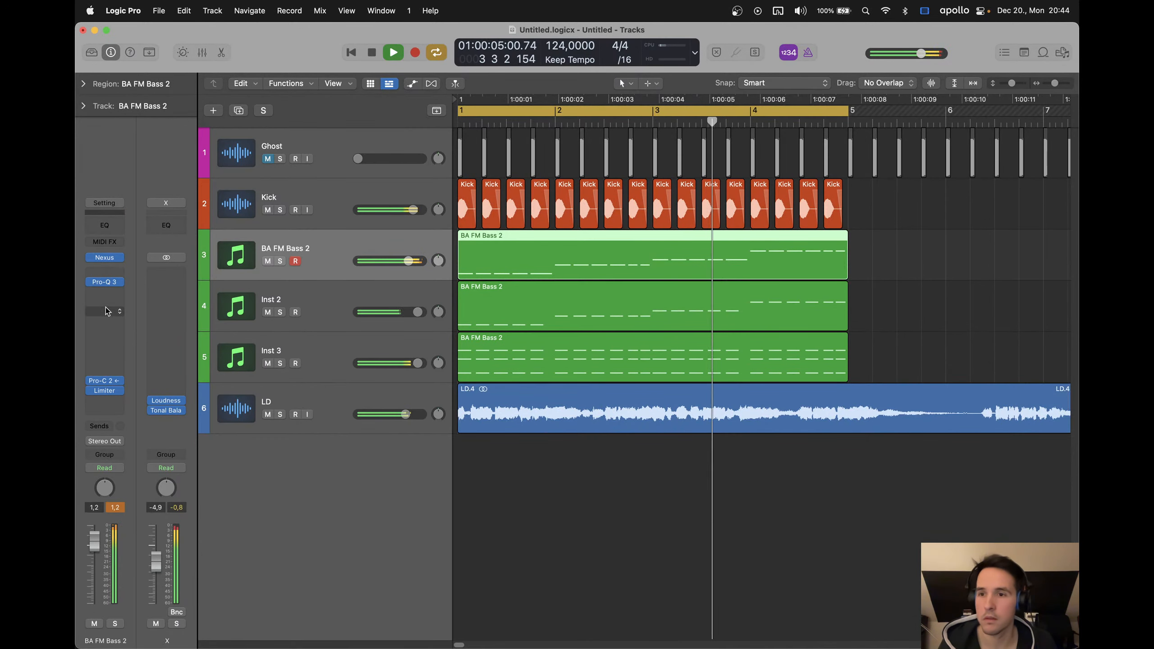
click(103, 304)
click(135, 283)
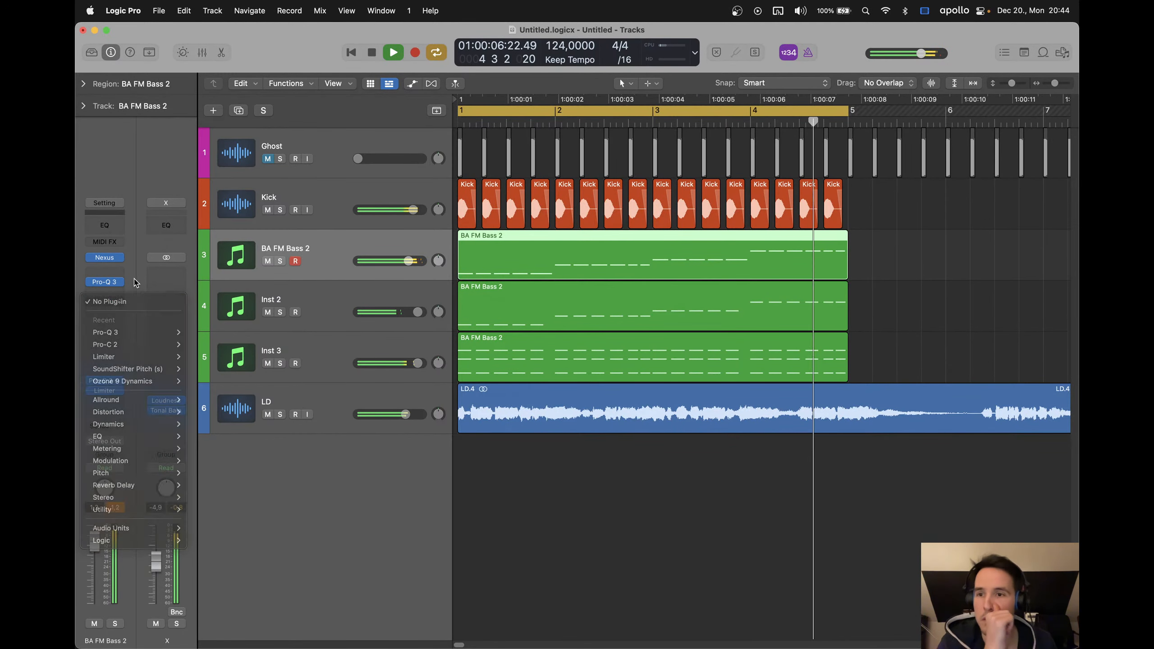
click(180, 286)
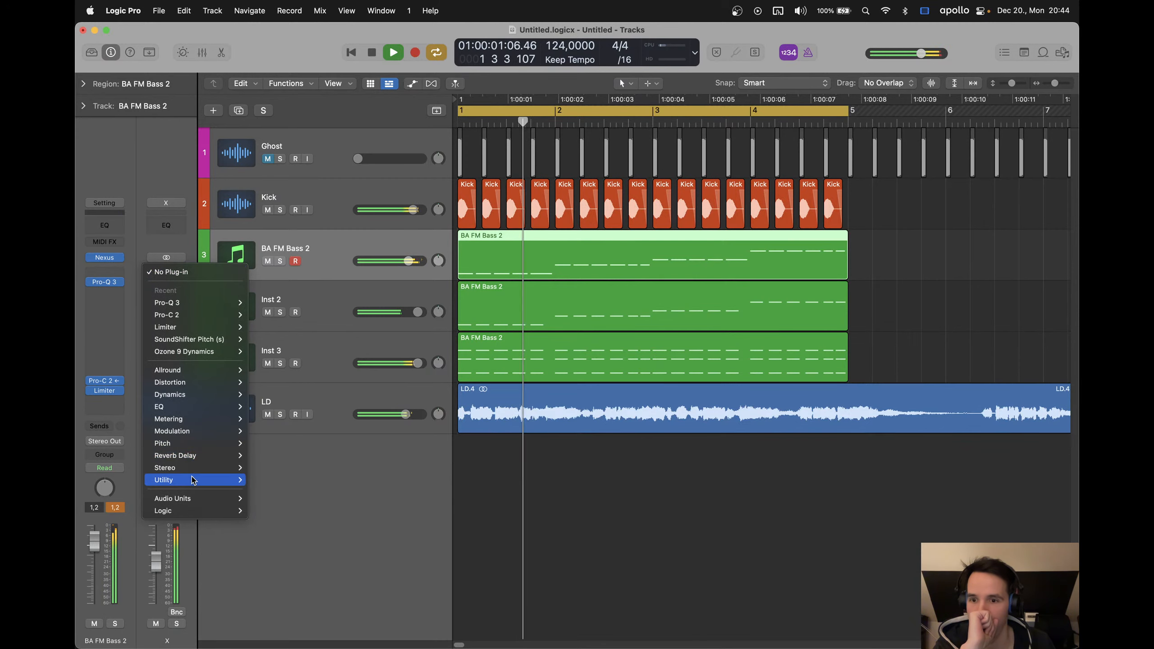
mouse_move(190, 500)
mouse_move(286, 600)
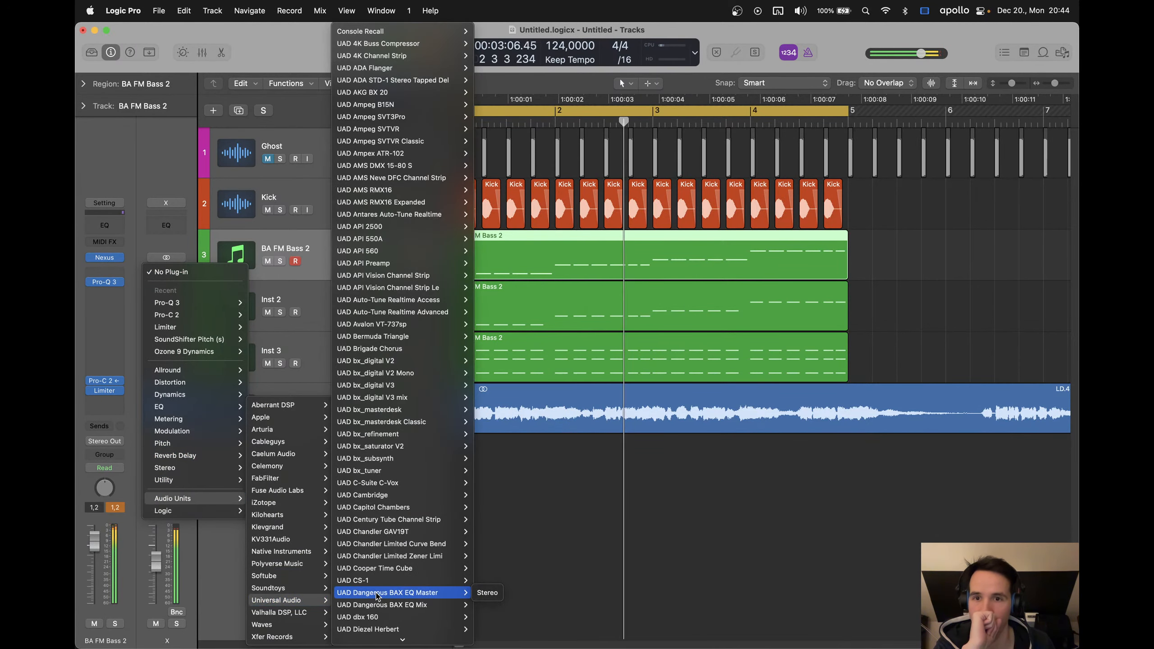
click(554, 576)
Insert the UAD SSL G Bus Compressor in the first effect slot of the X channel and close its window
click(179, 285)
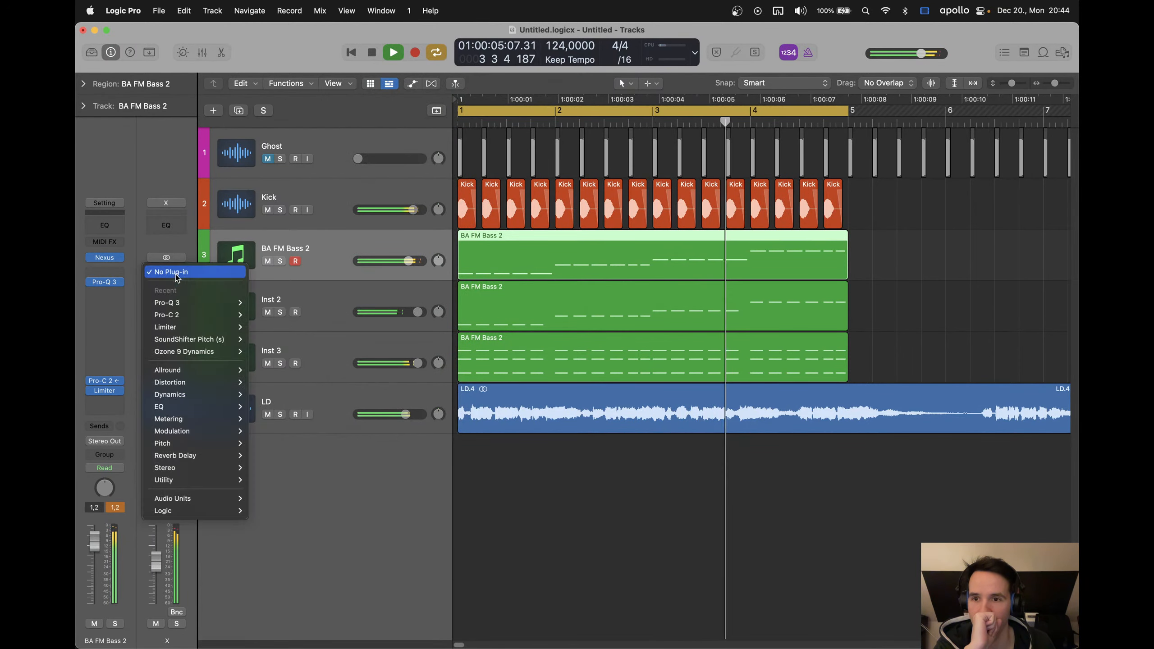
mouse_move(190, 393)
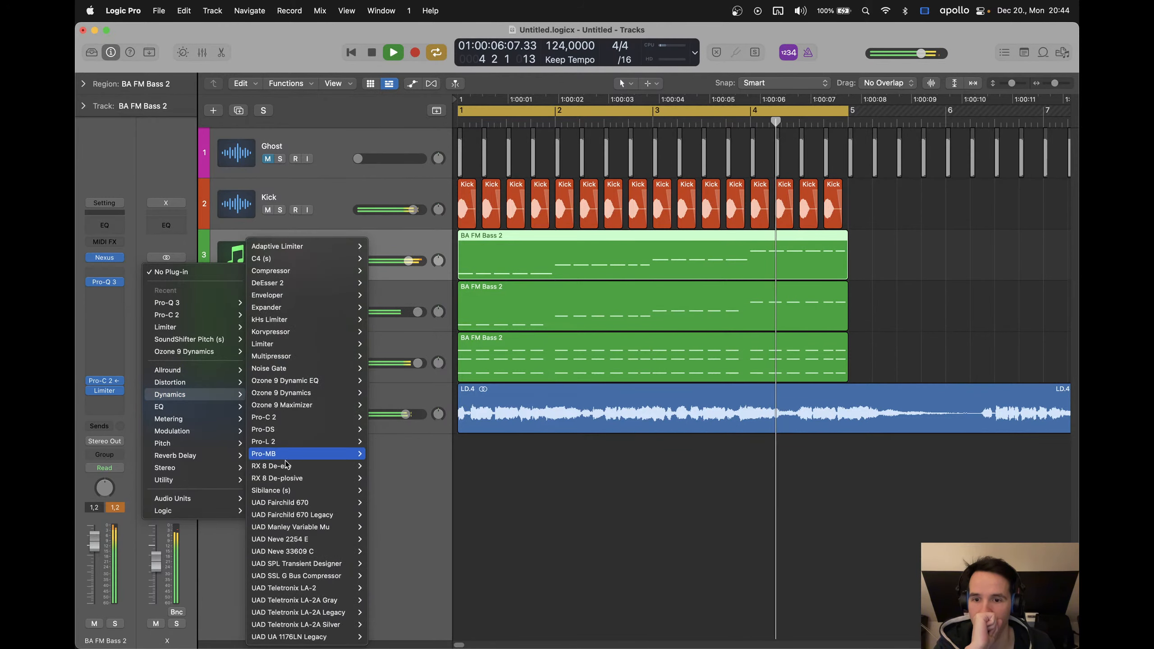
click(325, 576)
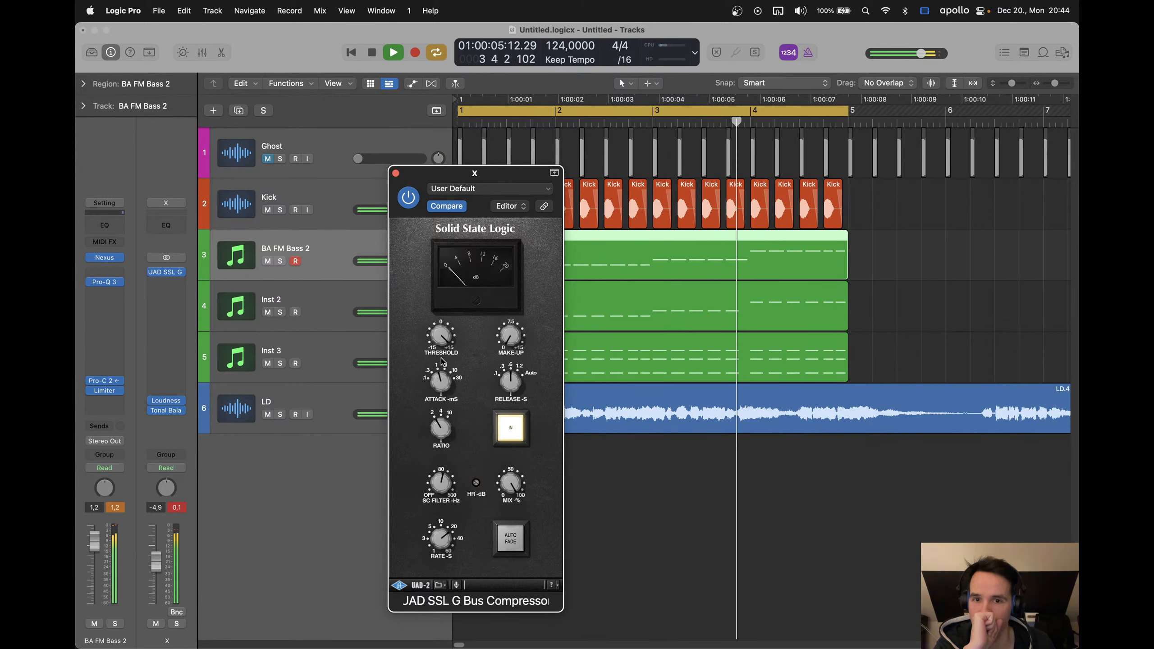
click(395, 173)
Insert the Ozone 9 Maximizer on the X channel above the Loudness meter and reposition its window
click(166, 381)
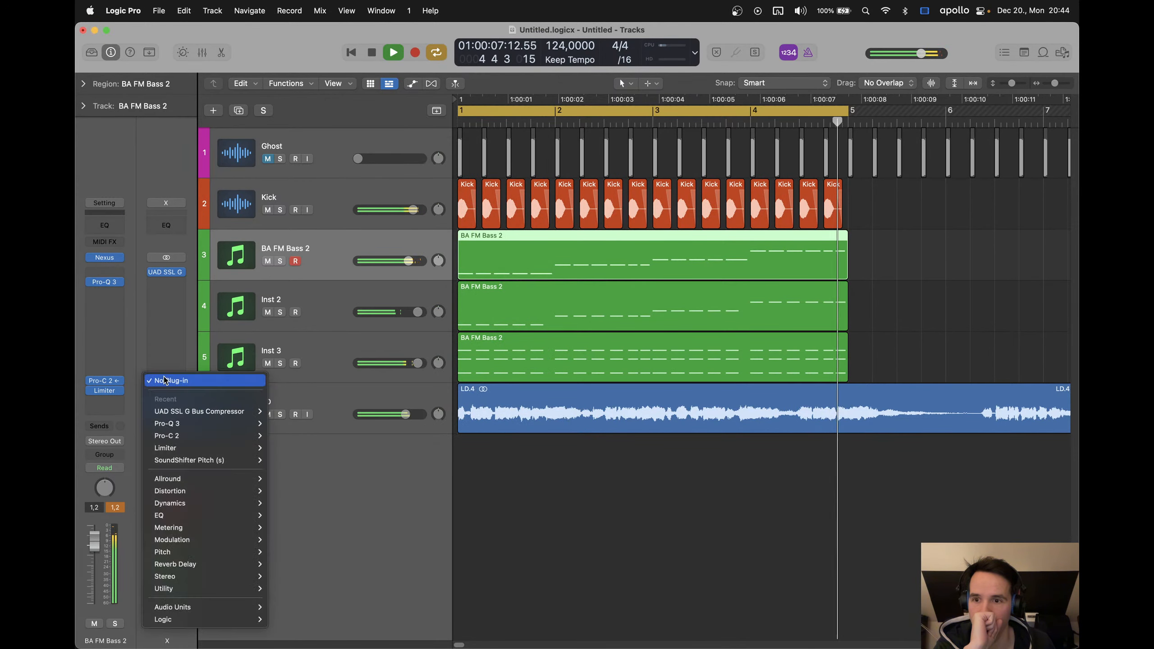
mouse_move(207, 503)
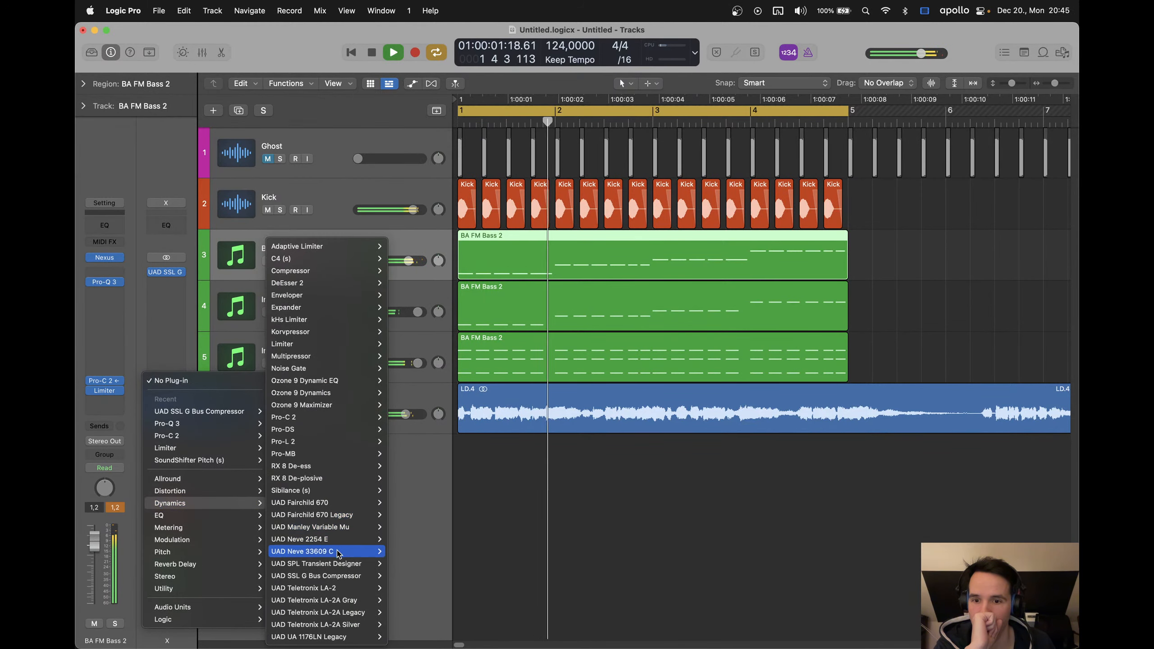
click(339, 404)
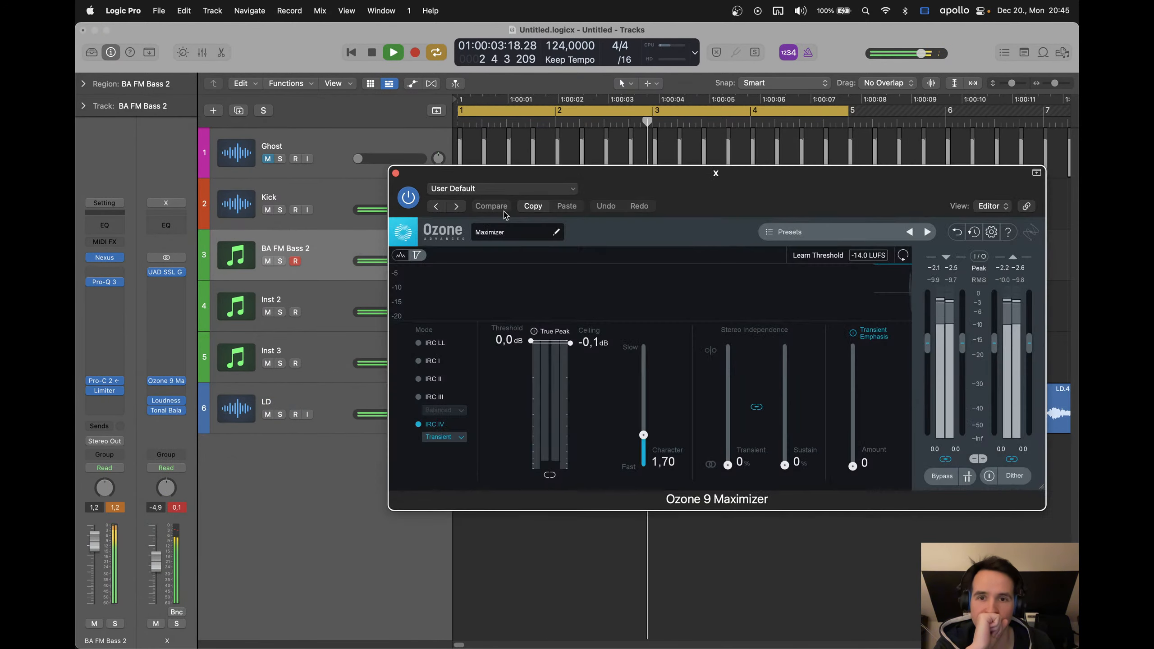
drag(626, 183, 587, 172)
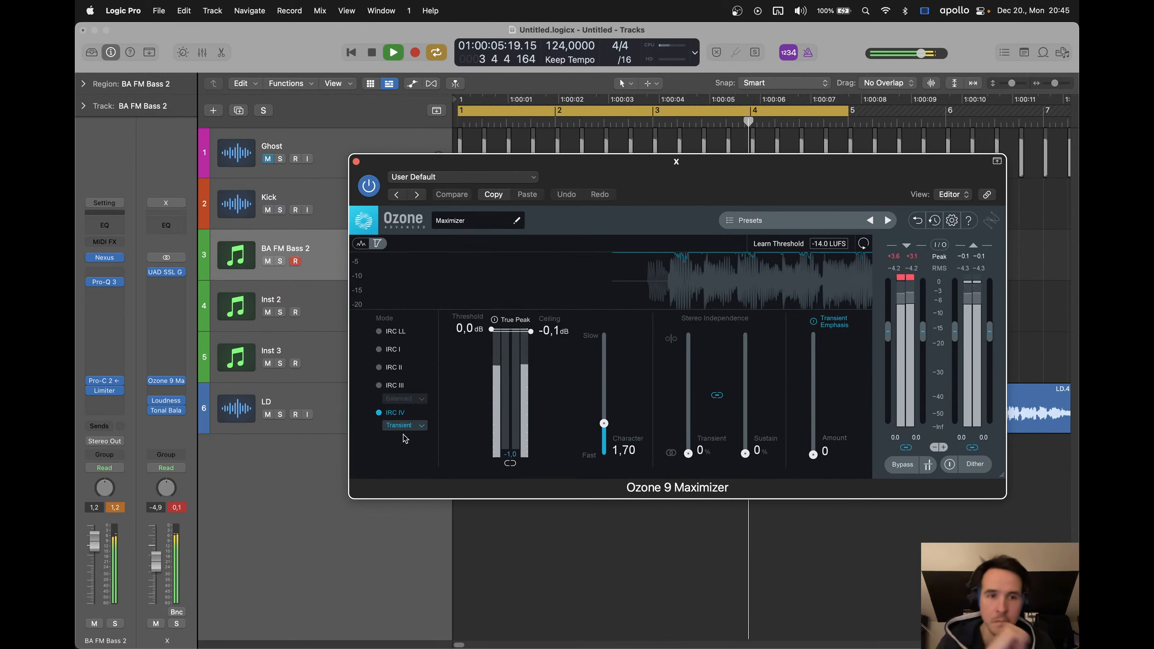
Lower the Maximizer threshold to -0.5 dB and reset the X channel's volume to 0.0 dB
mouse_move(466, 329)
mouse_down()
mouse_move(467, 368)
mouse_move(468, 348)
mouse_up()
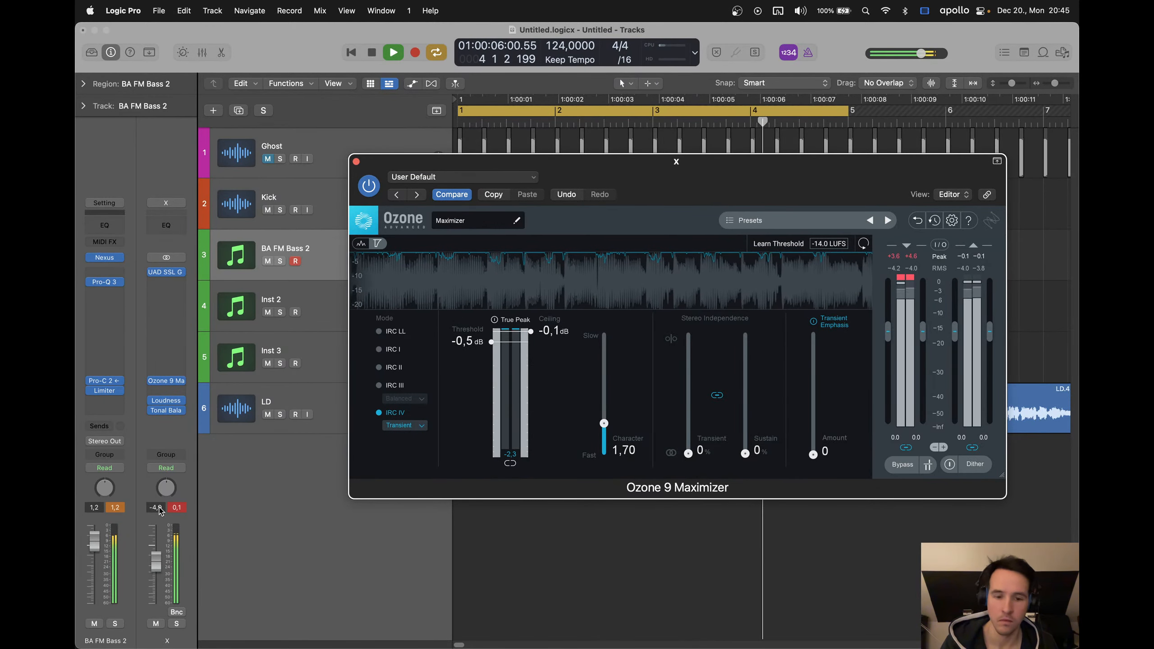
alt+click(156, 562)
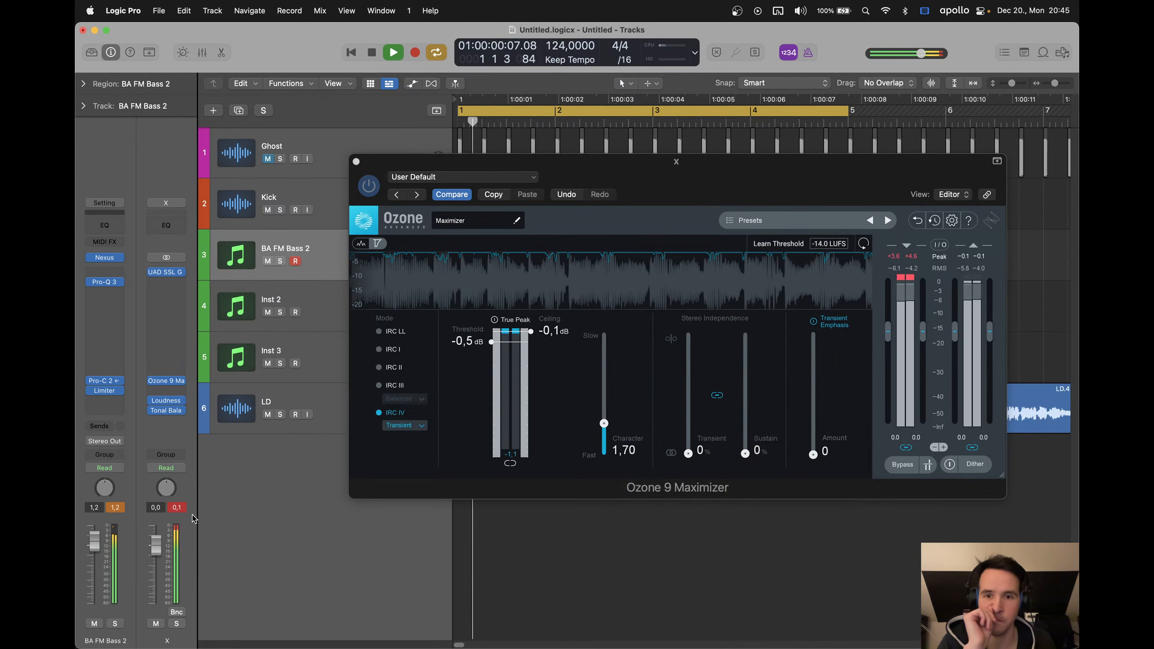
Set the Maximizer's stereo independence to 20% for transient and sustain, and its threshold to 0.0 dB
drag(753, 456, 771, 437)
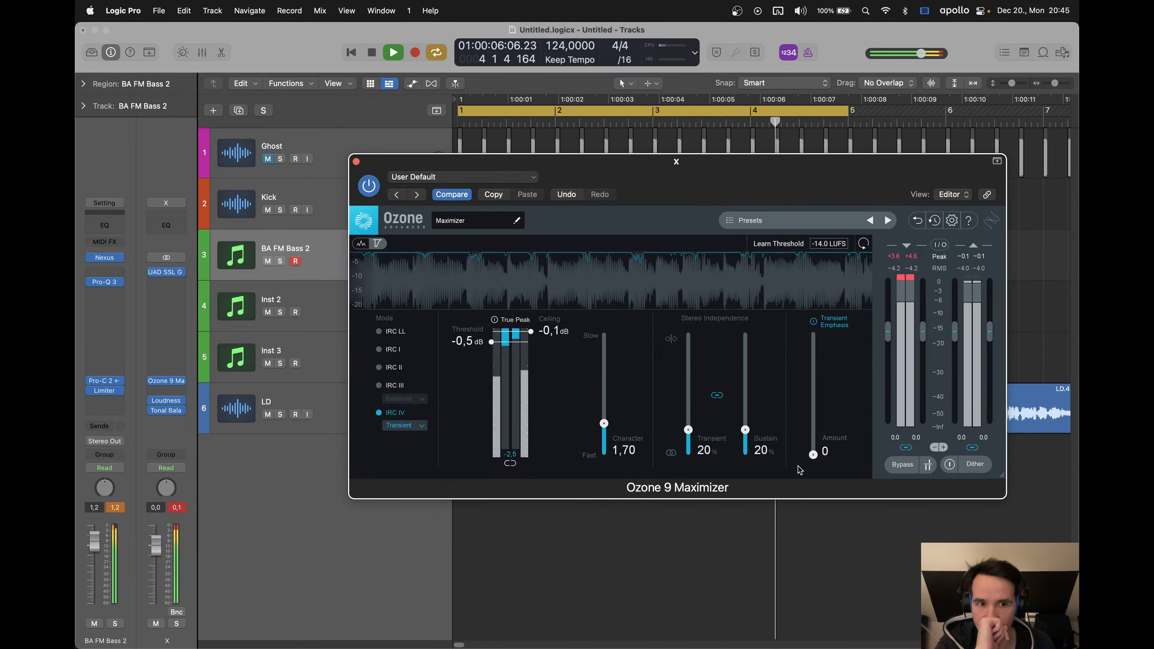
drag(812, 454, 811, 523)
drag(468, 339, 469, 329)
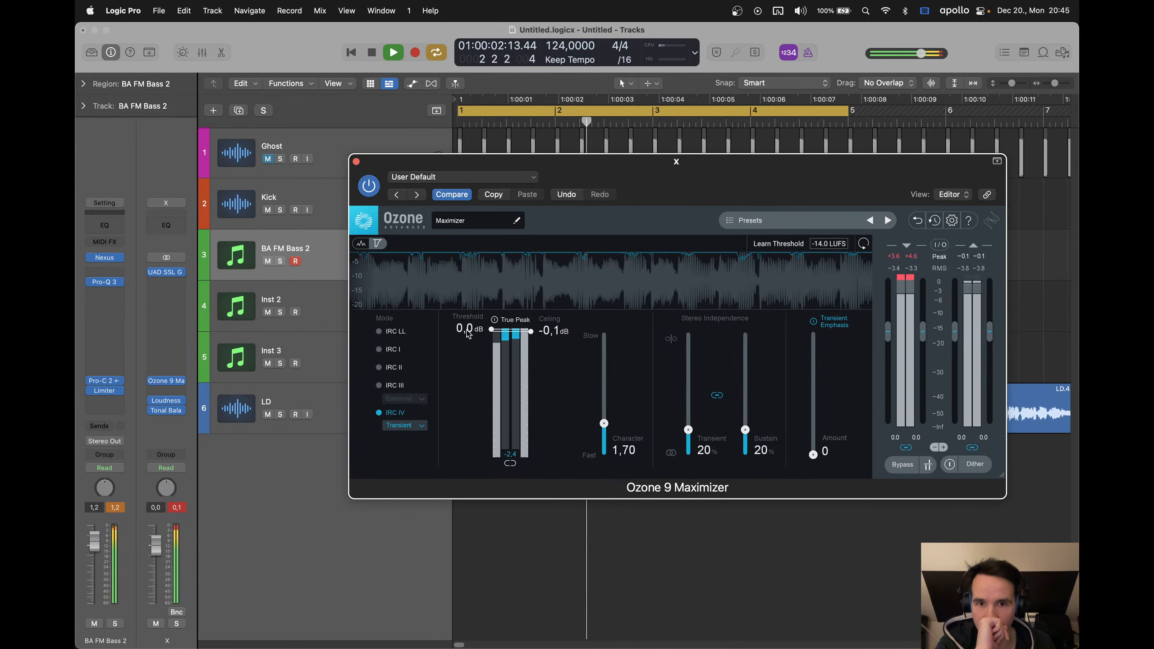
Check the Loudness meter on the X channel, close the plug-in windows, and stop playback
click(286, 274)
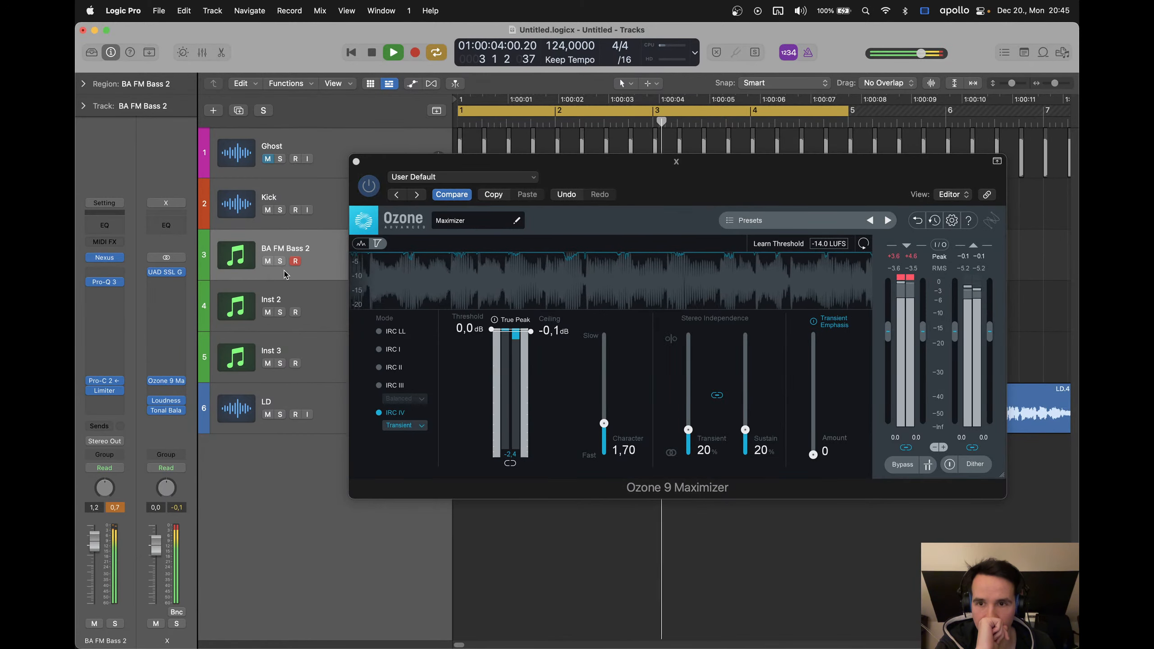
click(166, 400)
click(395, 174)
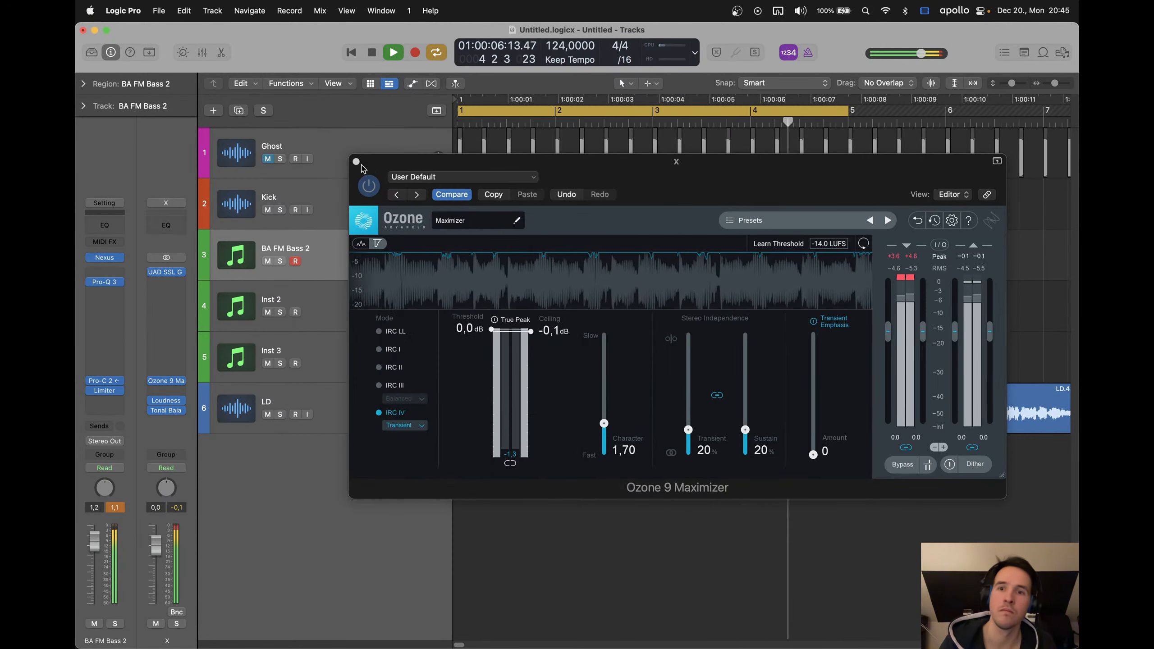
key(super+w)
key(space)
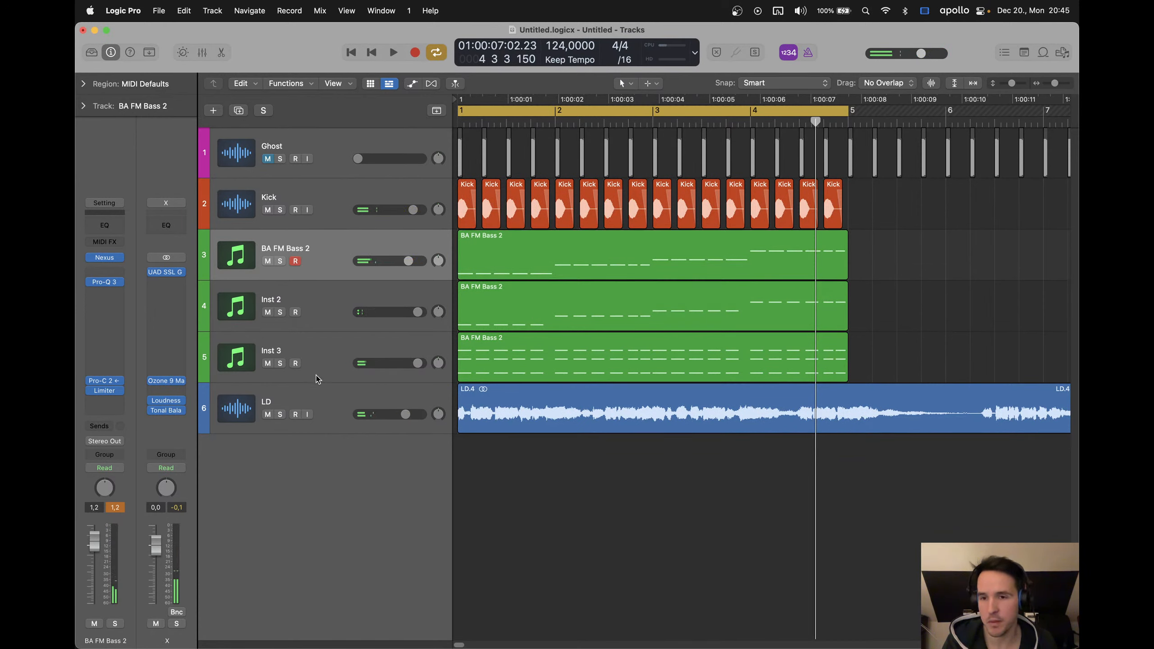
Select the LD track and review the SSL G Bus Compressor and Ozone 9 Maximizer settings on the X channel
click(343, 401)
click(903, 321)
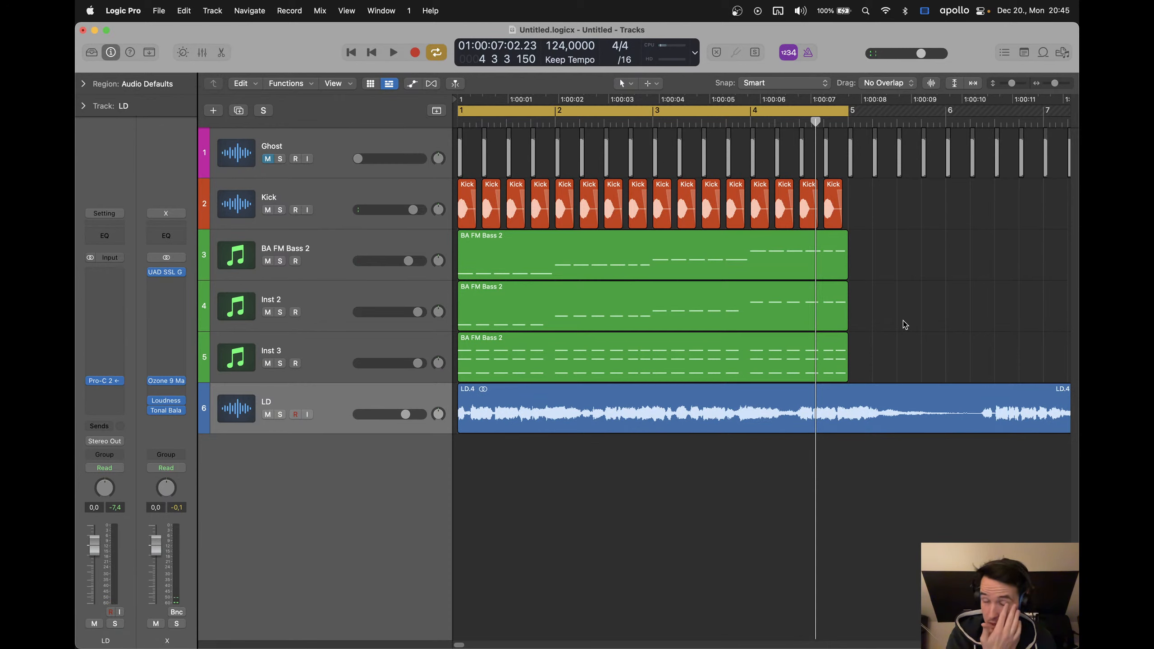
click(165, 273)
drag(425, 181, 494, 188)
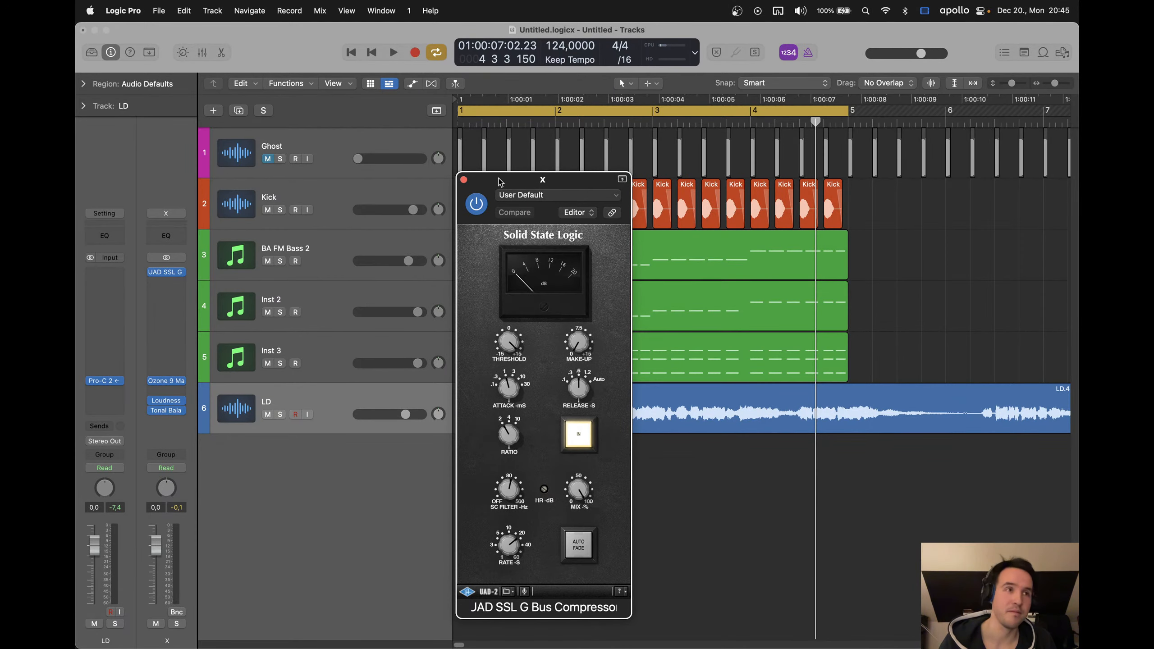
click(463, 179)
click(167, 385)
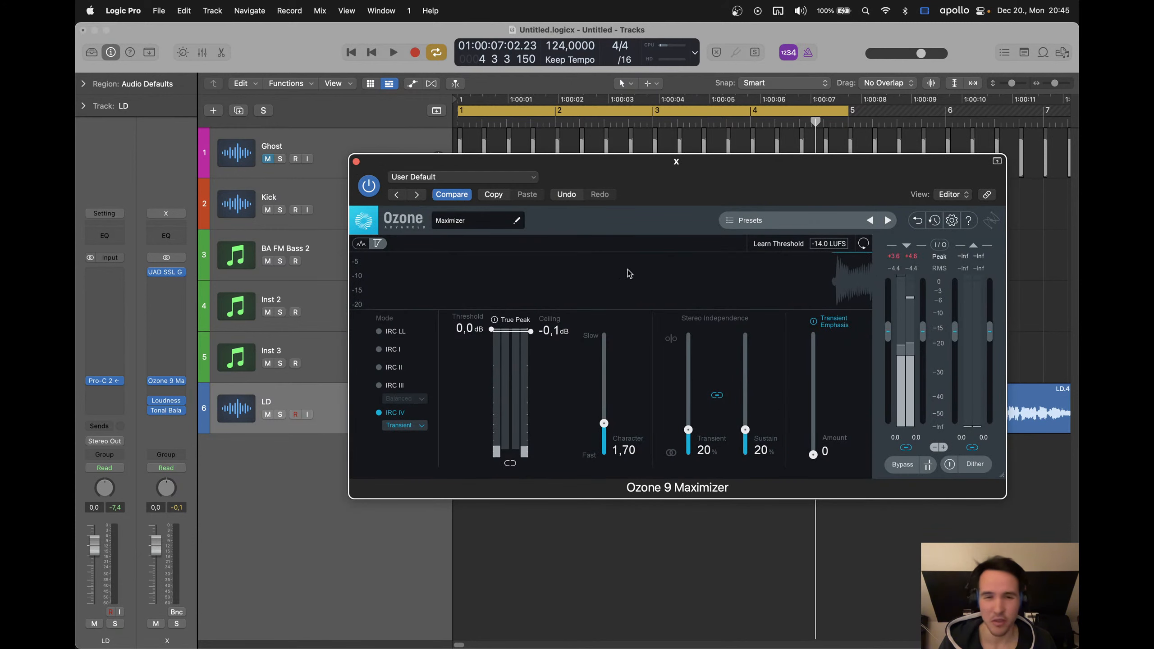
click(428, 165)
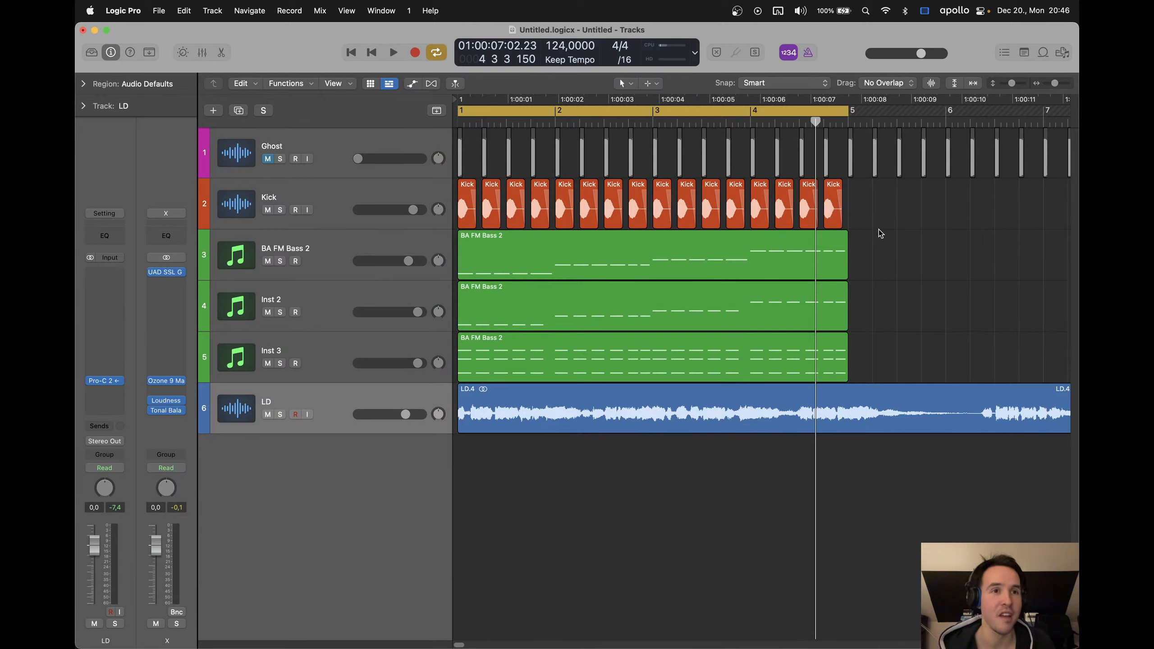
During playback, set the X channel Maximizer's input gain to -2.0 dB, threshold to -2.0 dB and character to 1.75, then stop
key(space)
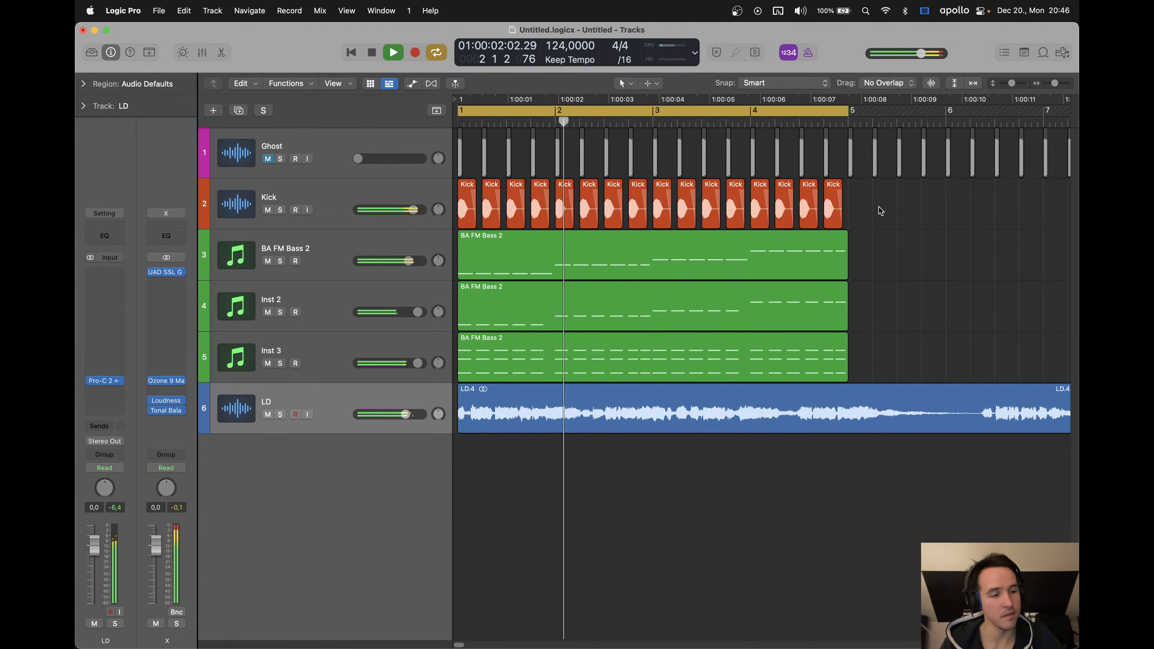
click(167, 272)
click(463, 179)
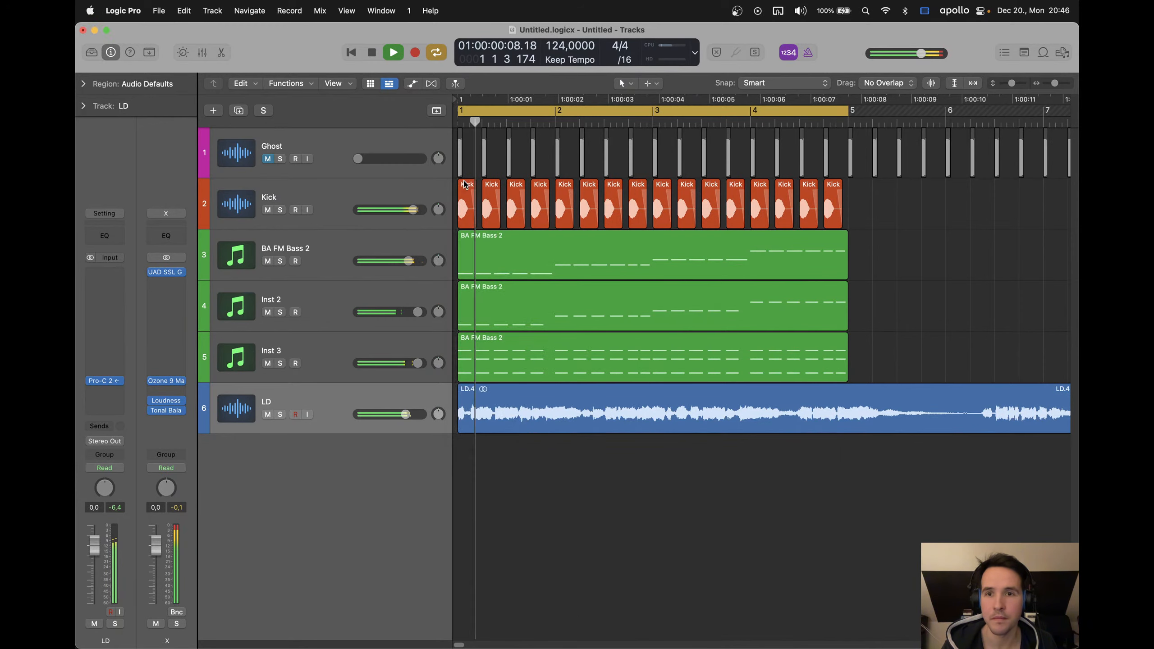
click(166, 381)
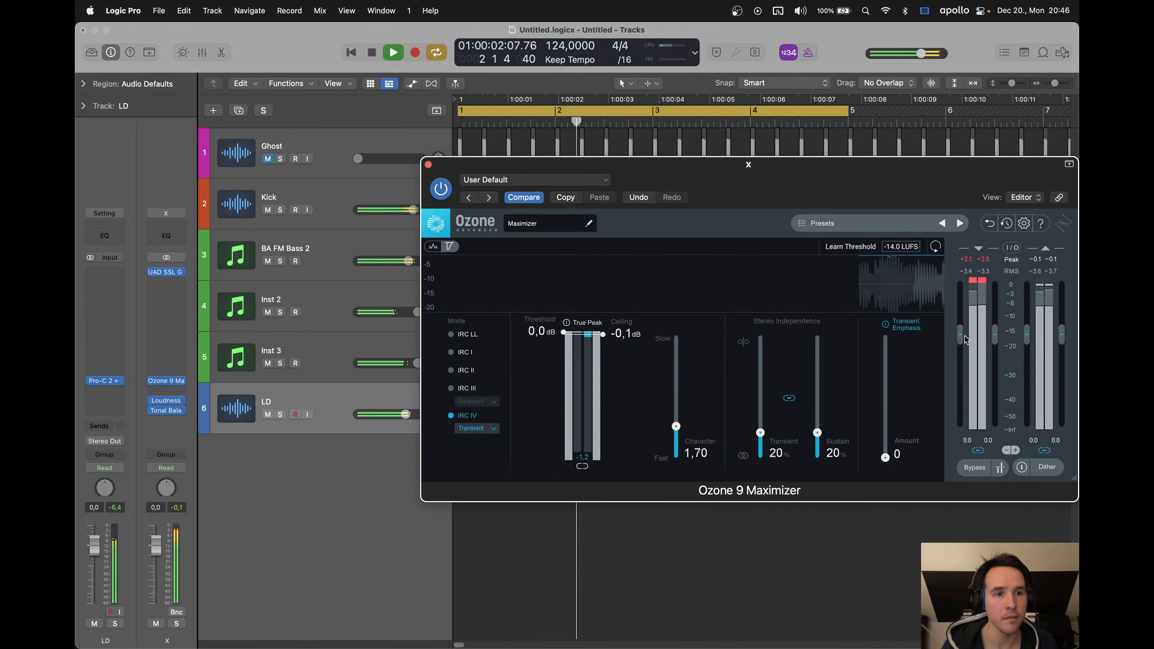
drag(960, 334, 958, 344)
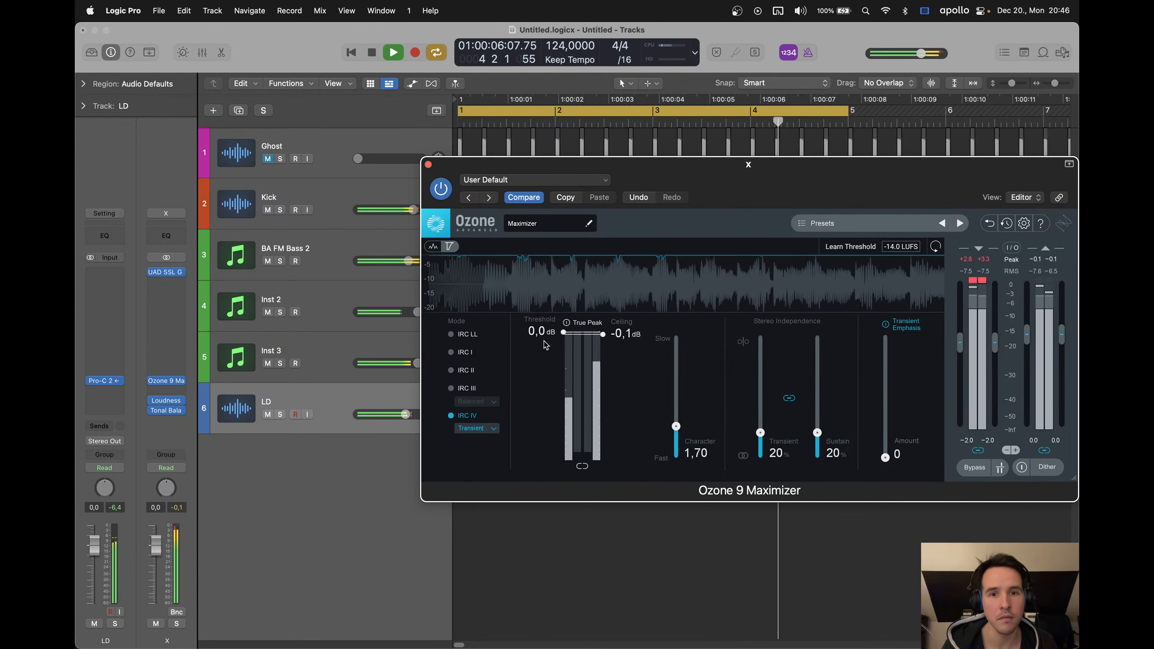
drag(564, 332, 563, 369)
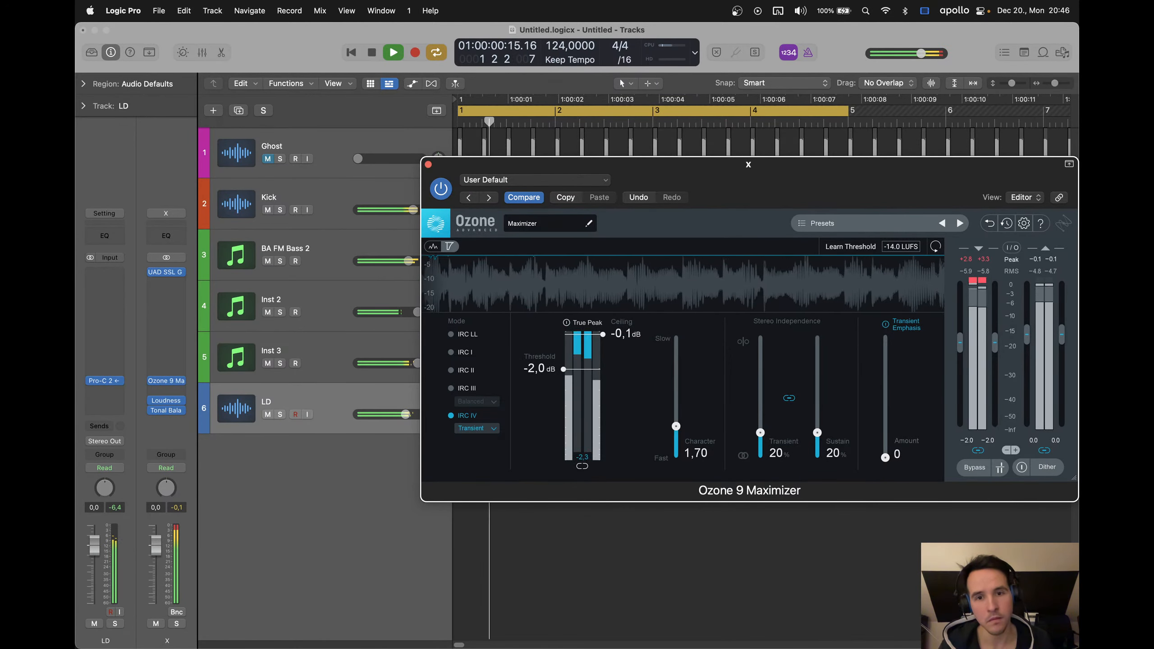
drag(677, 427, 676, 426)
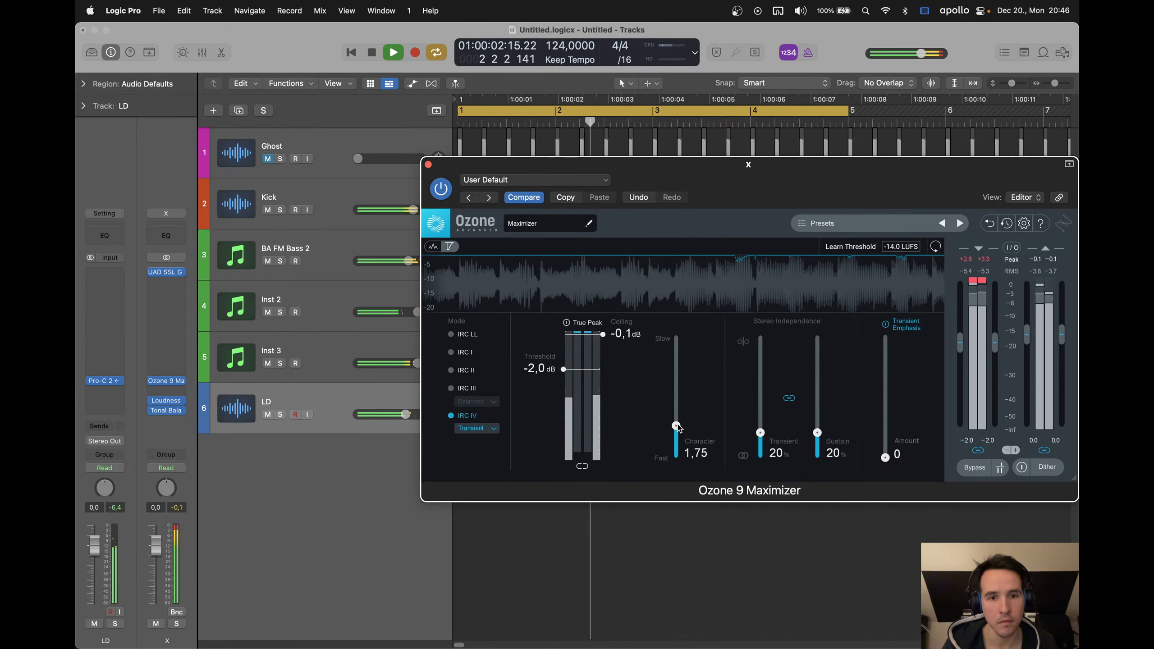
click(428, 164)
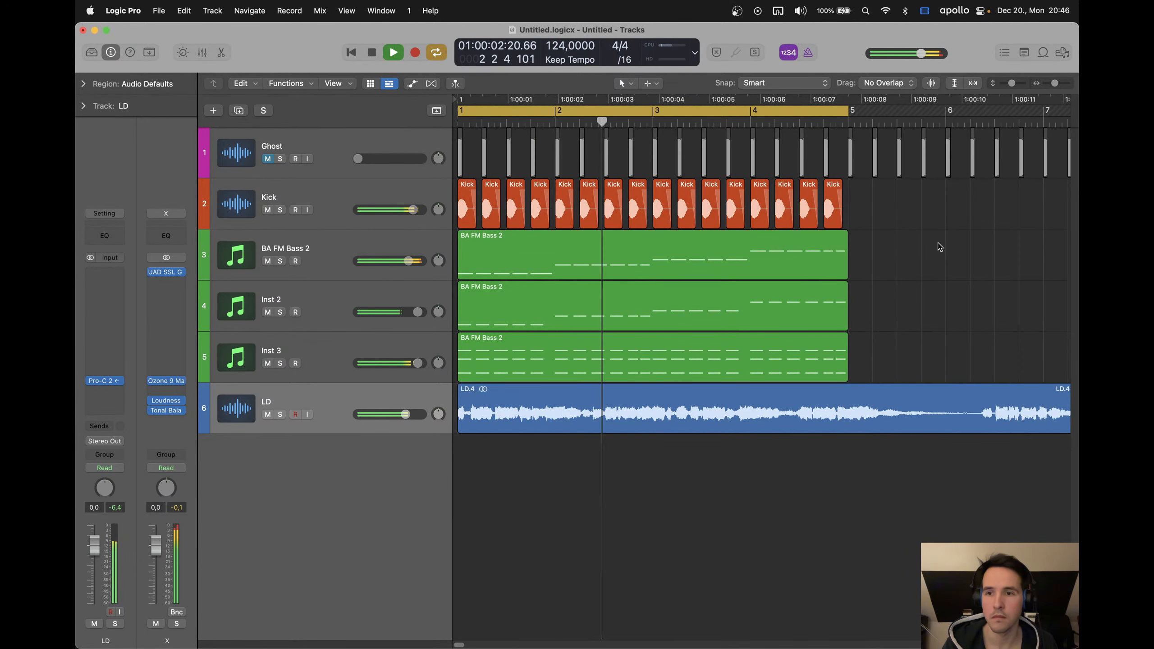
key(space)
Review the Maximizer's IRC IV style options on the X channel, keep Transient, and close the plug-in
click(168, 384)
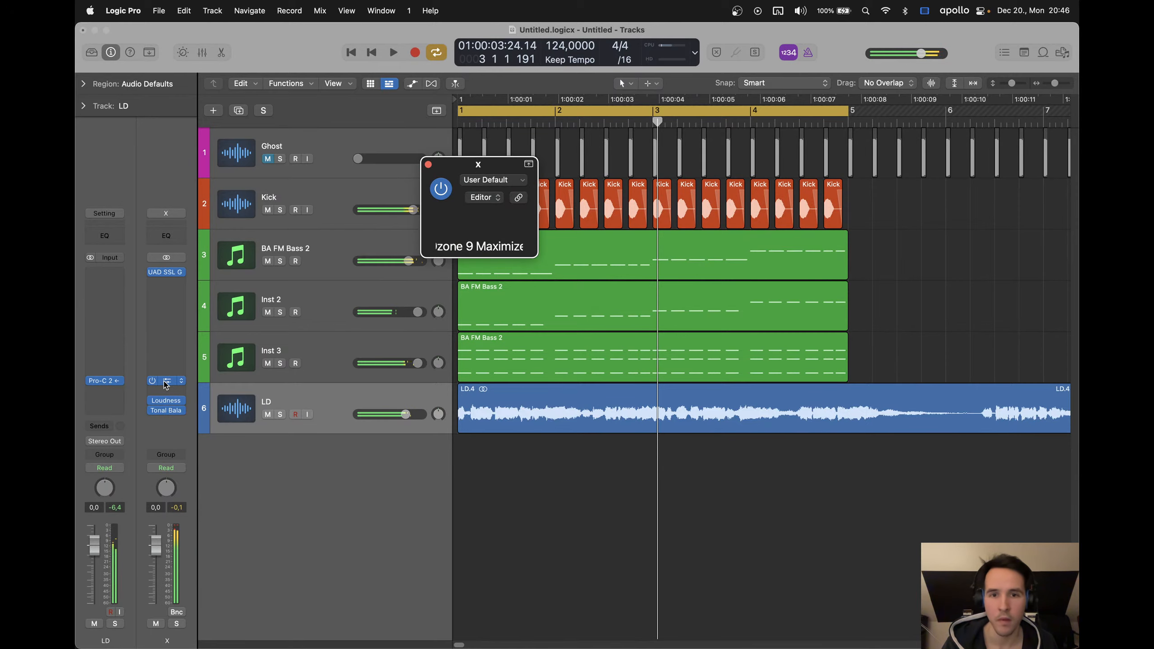
drag(714, 165, 696, 295)
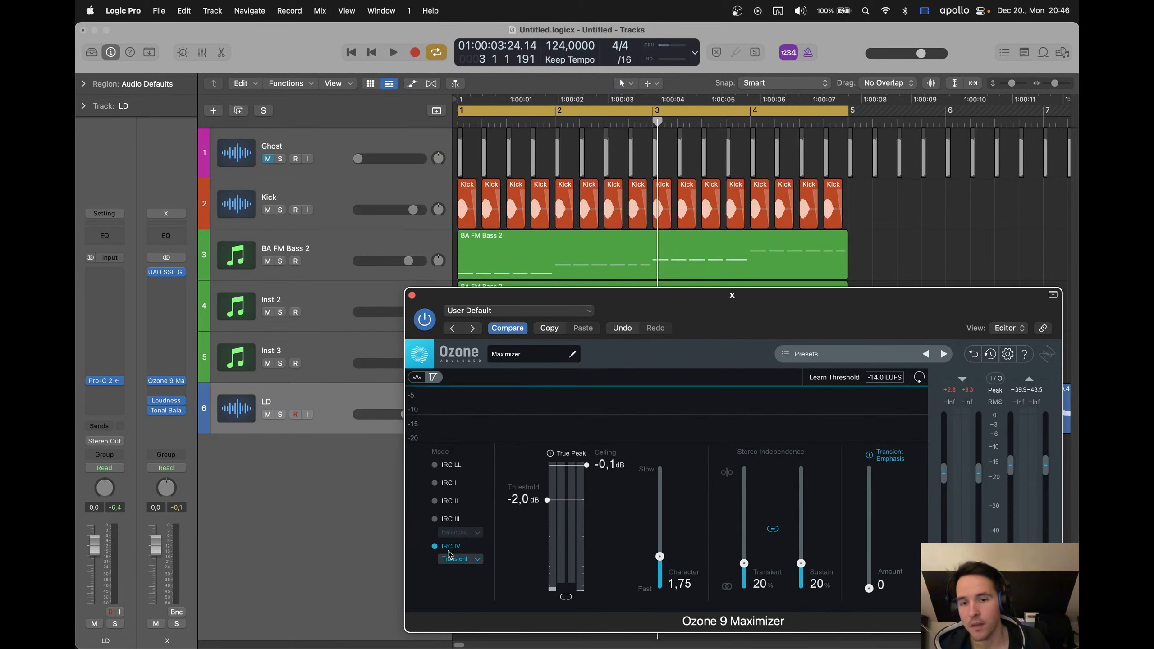
click(463, 559)
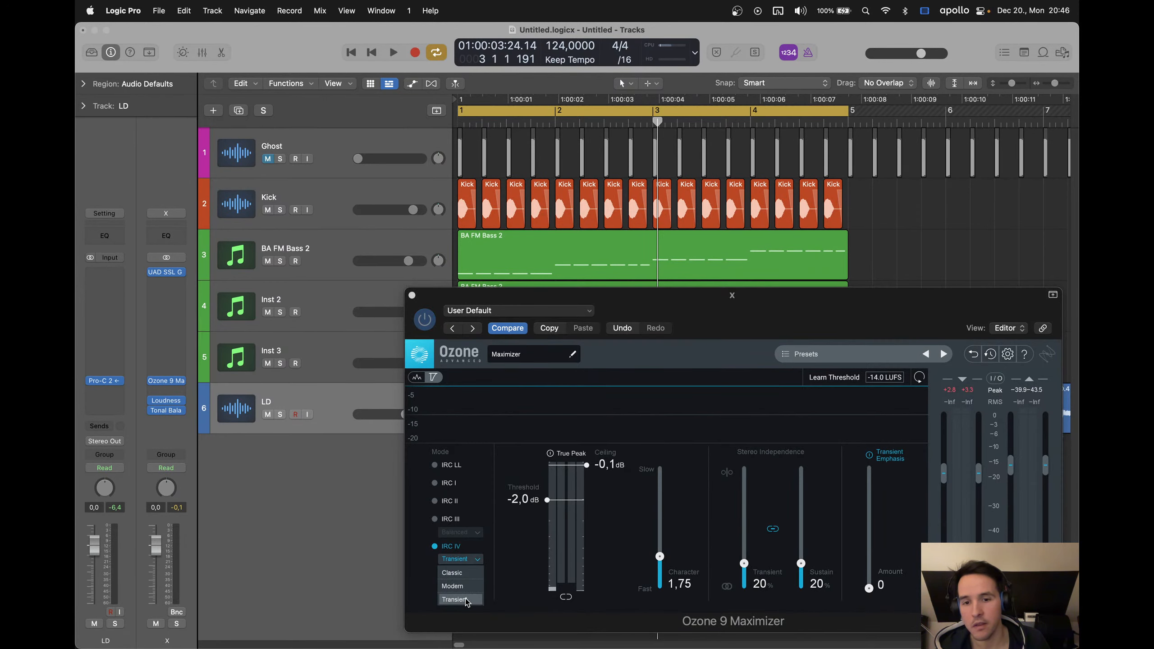
click(466, 600)
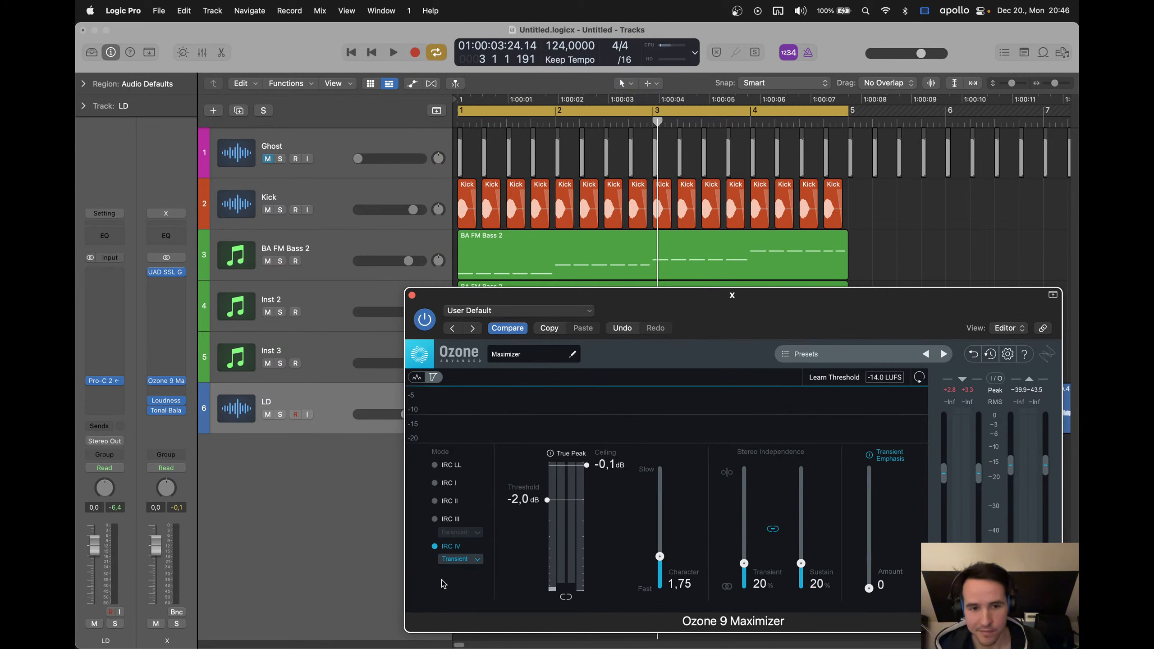
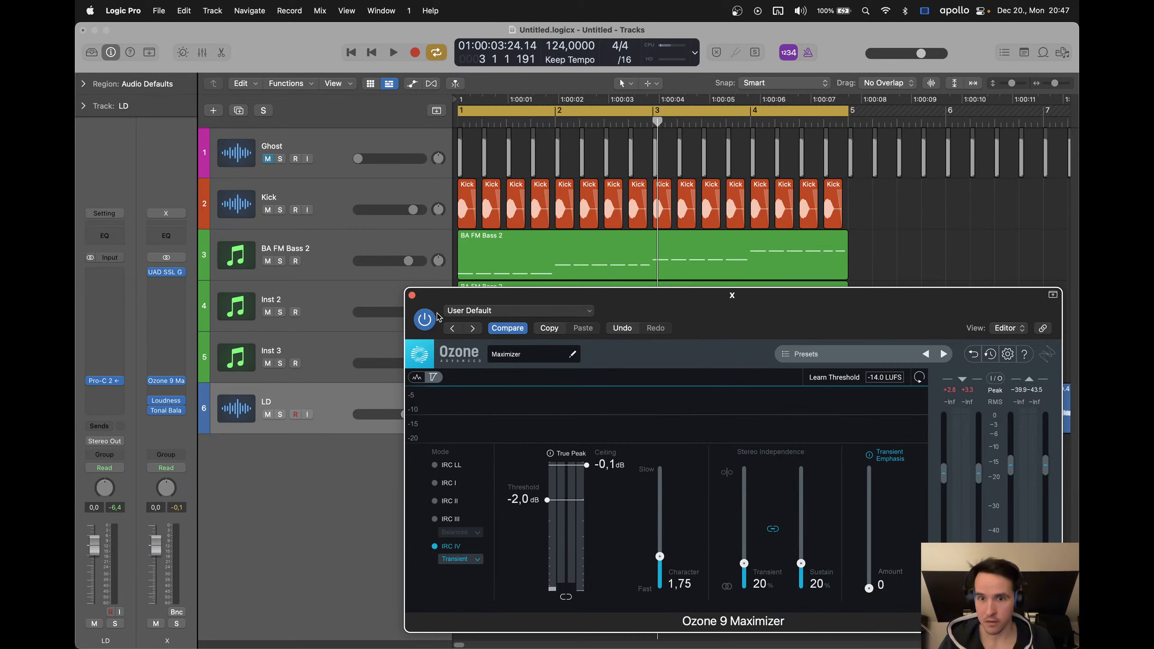
click(411, 295)
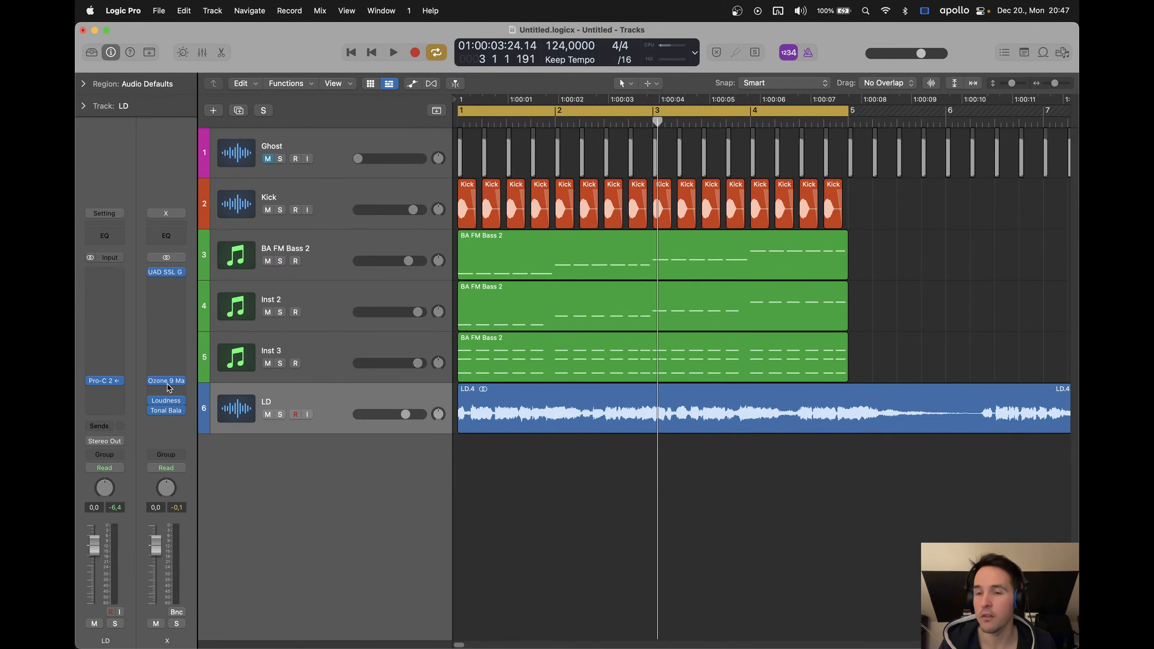
Play the loop from the start of the project to check the mix, and stop playback
key(super+Left)
key(super+Left)
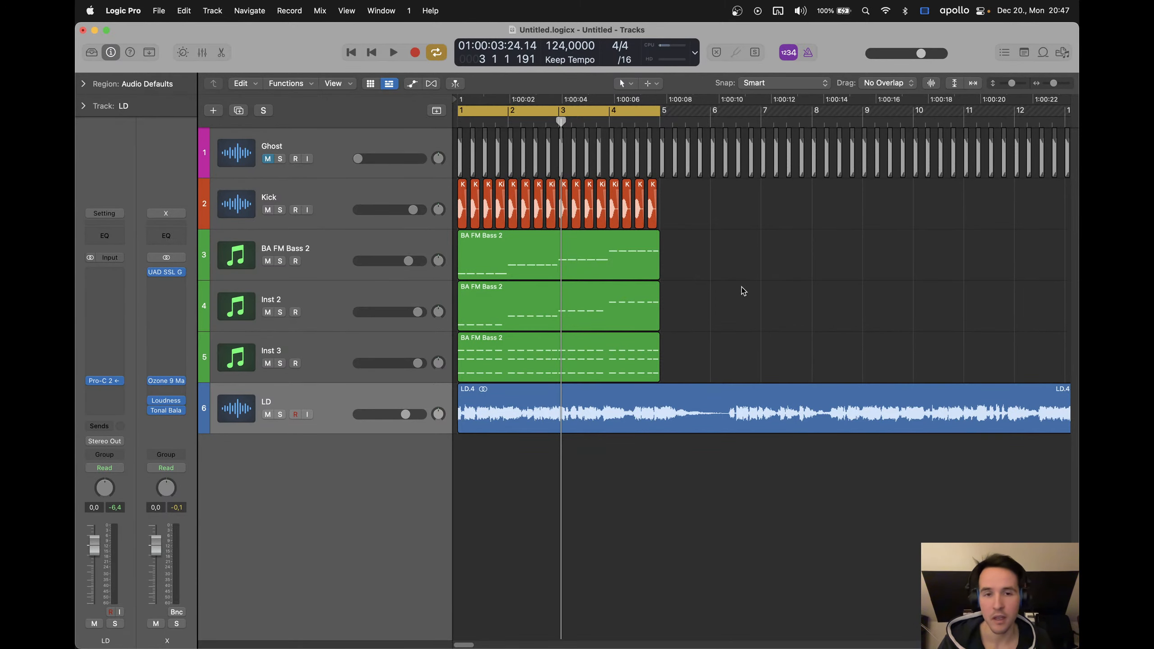
key(super+Left)
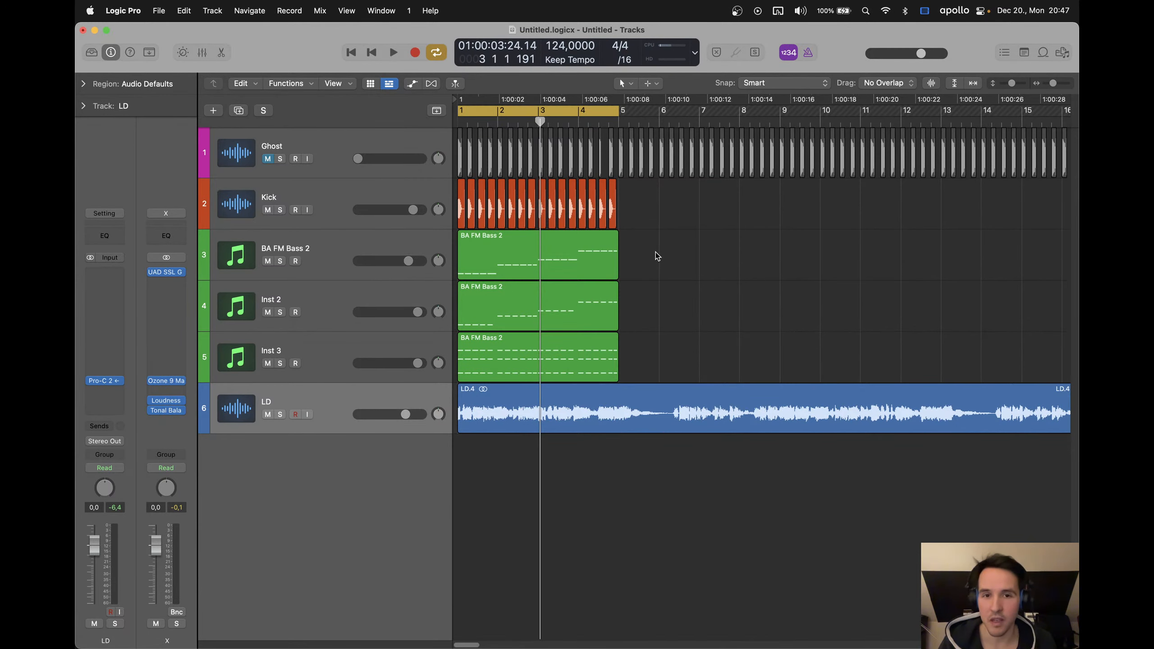
key(super+Right)
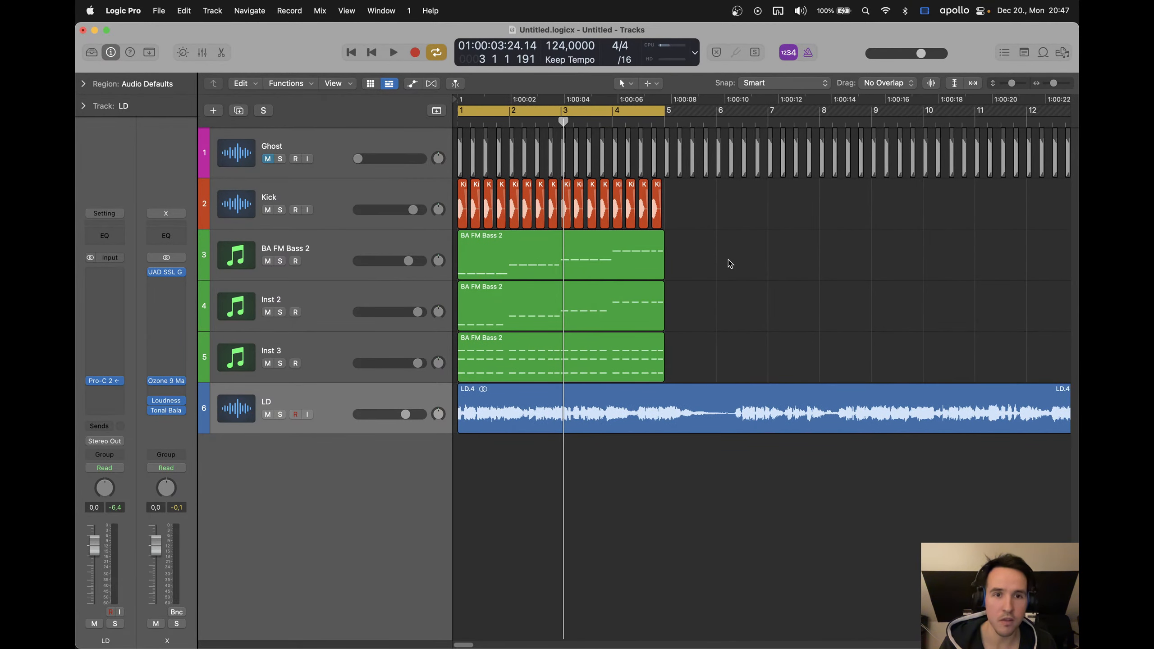
key(Return)
key(space)
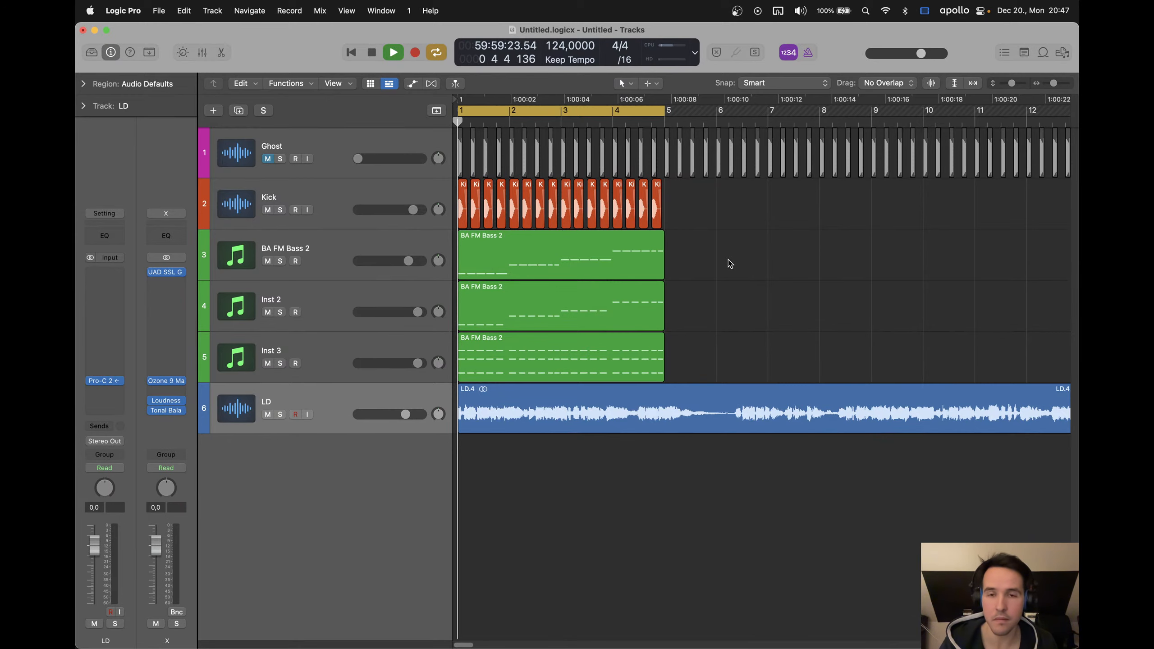
key(space)
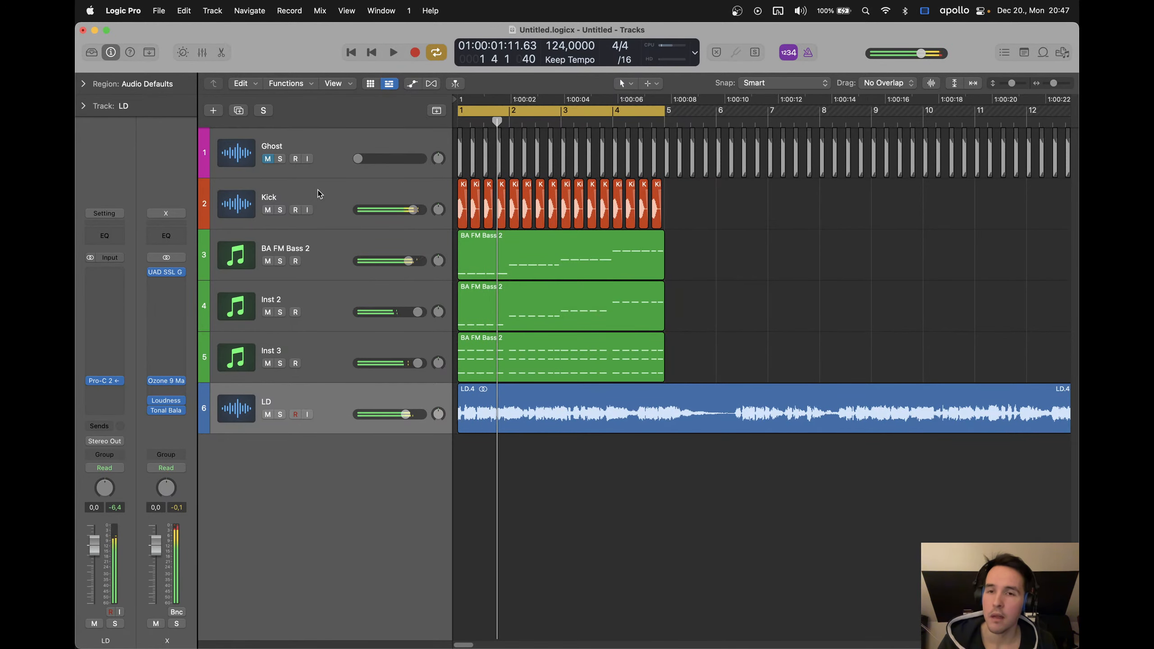
Create three new audio tracks directly below the Kick track and select the first one
click(317, 190)
key(alt+super+a)
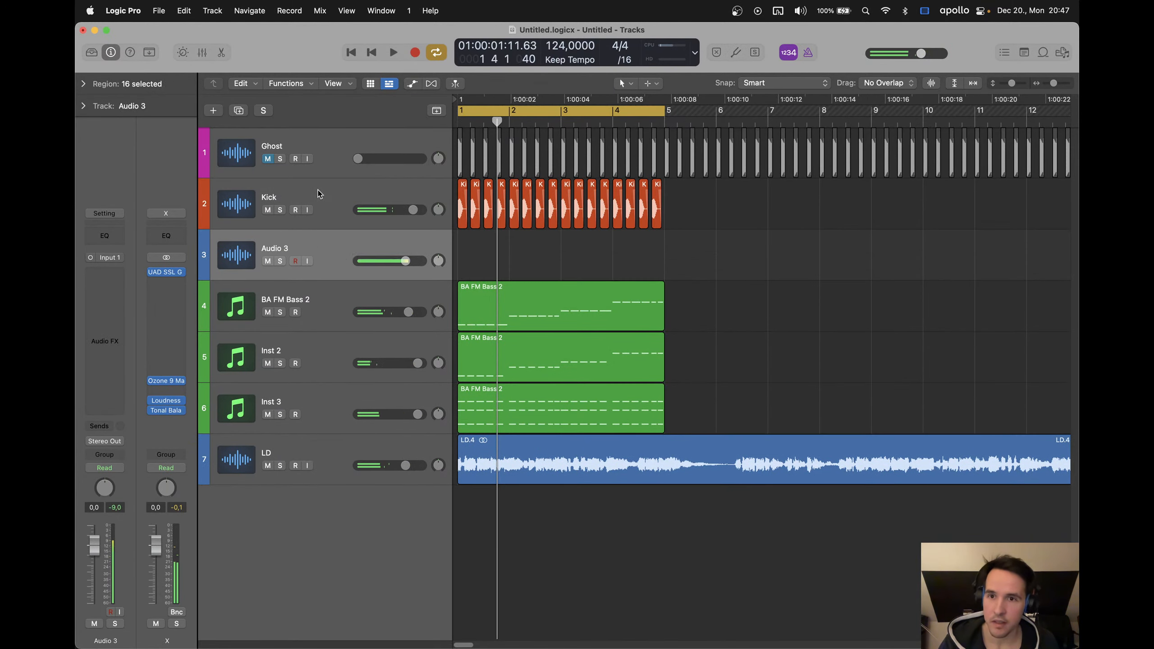
key(alt+super+a)
key(alt+super+a)
click(324, 247)
Switch to Ableton Live, search for "clap", and bring Clap - Katy 124.wav into Logic Pro's first new audio track at bar 1
mouse_move(620, 646)
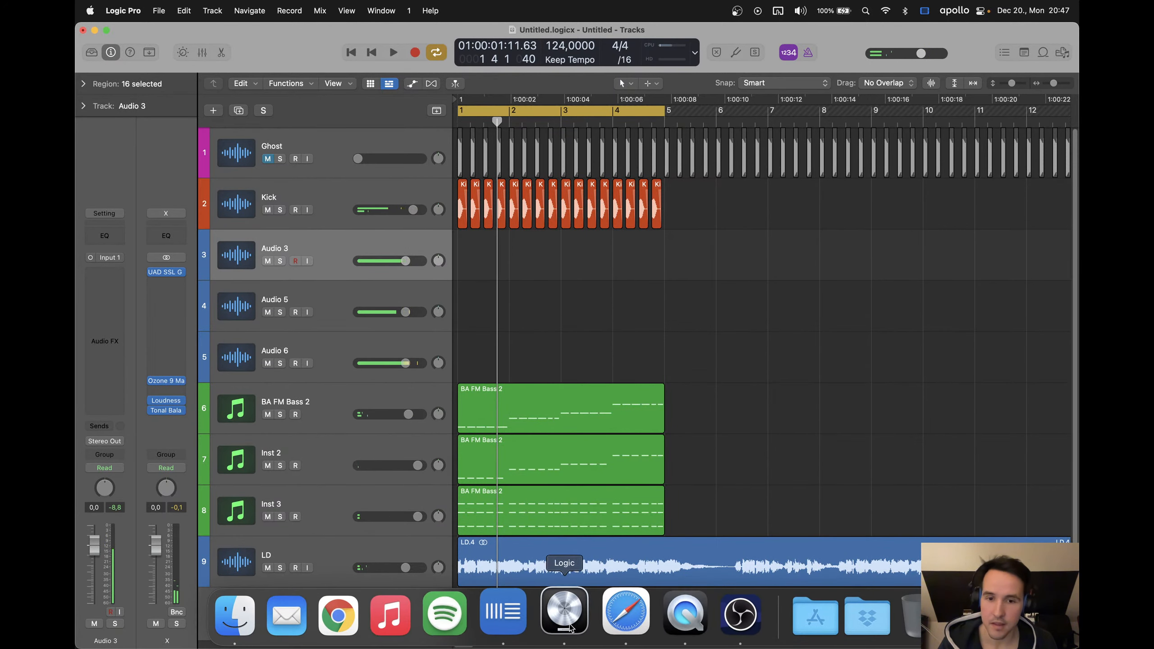
click(525, 626)
key(super+f)
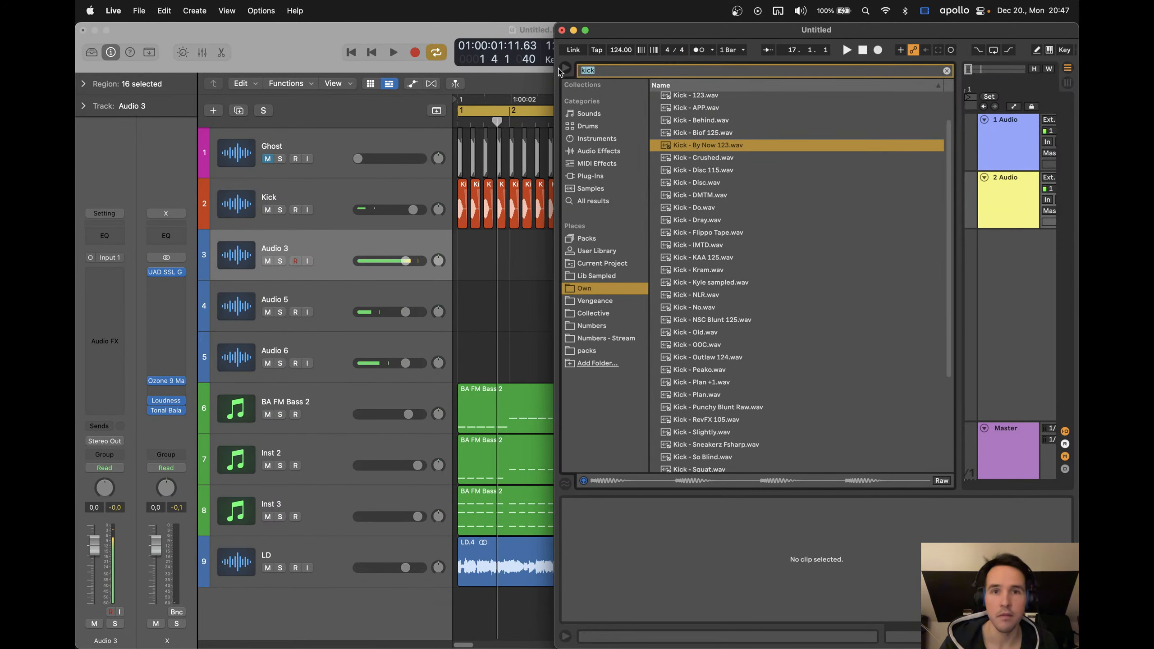
text(clap)
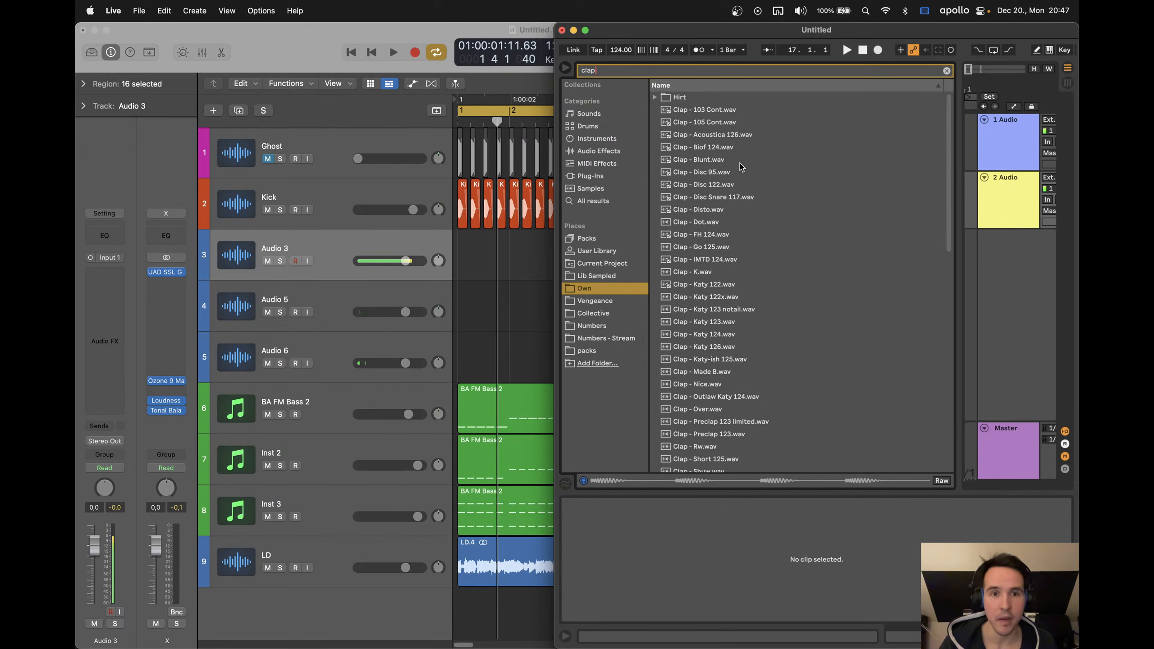
scroll(714, 275, down, 2)
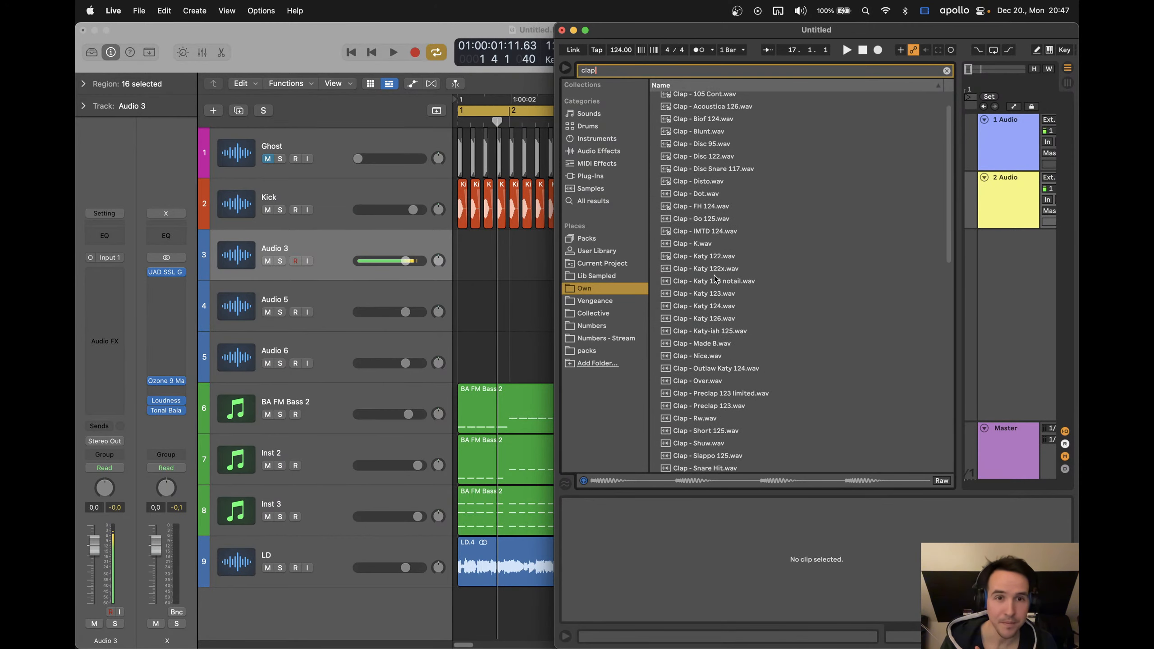
click(715, 307)
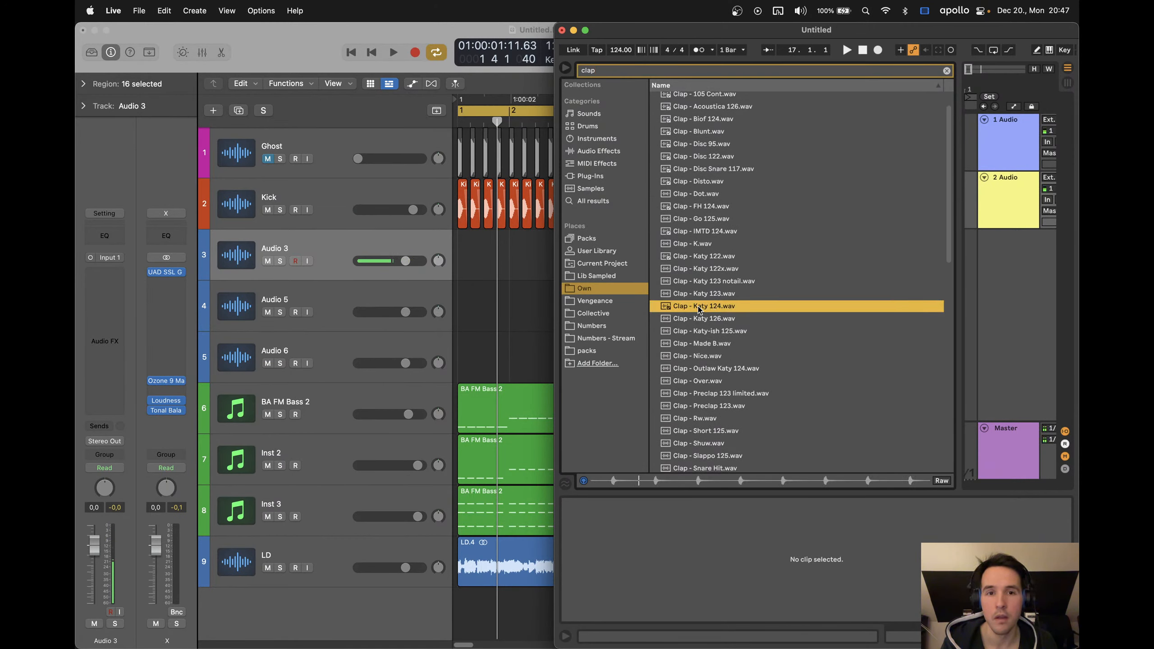
drag(697, 307, 401, 285)
click(559, 292)
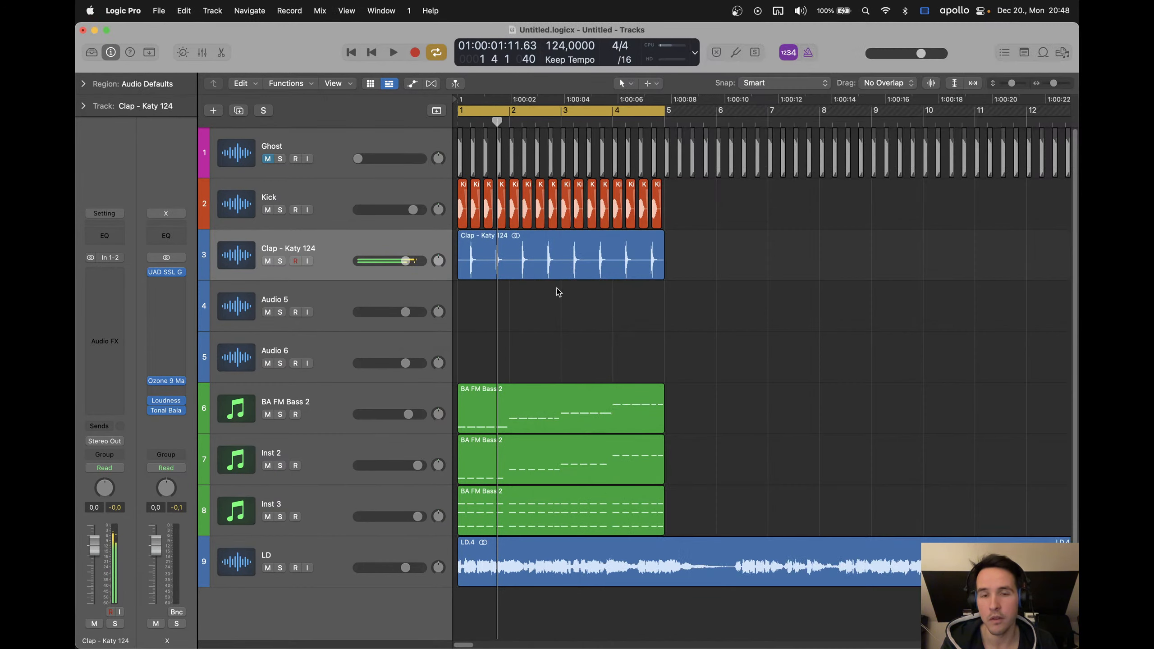
Lower the clap track's volume to -2.9 dB while the loop plays, and stop playback
ctrl+alt+click(629, 321)
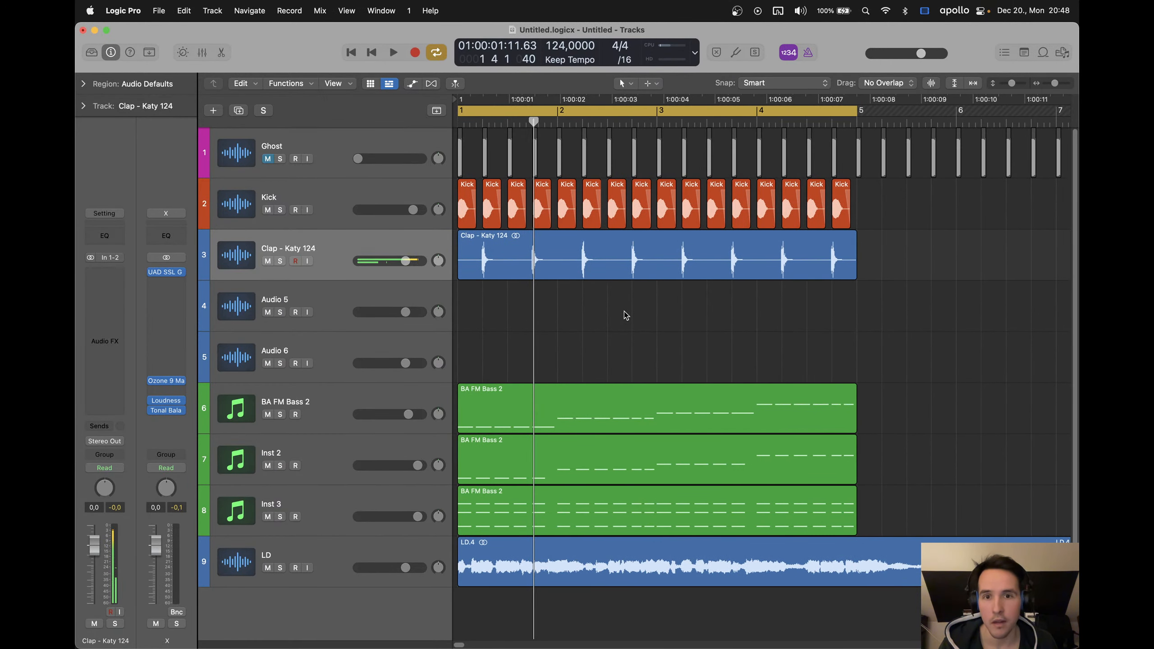
key(space)
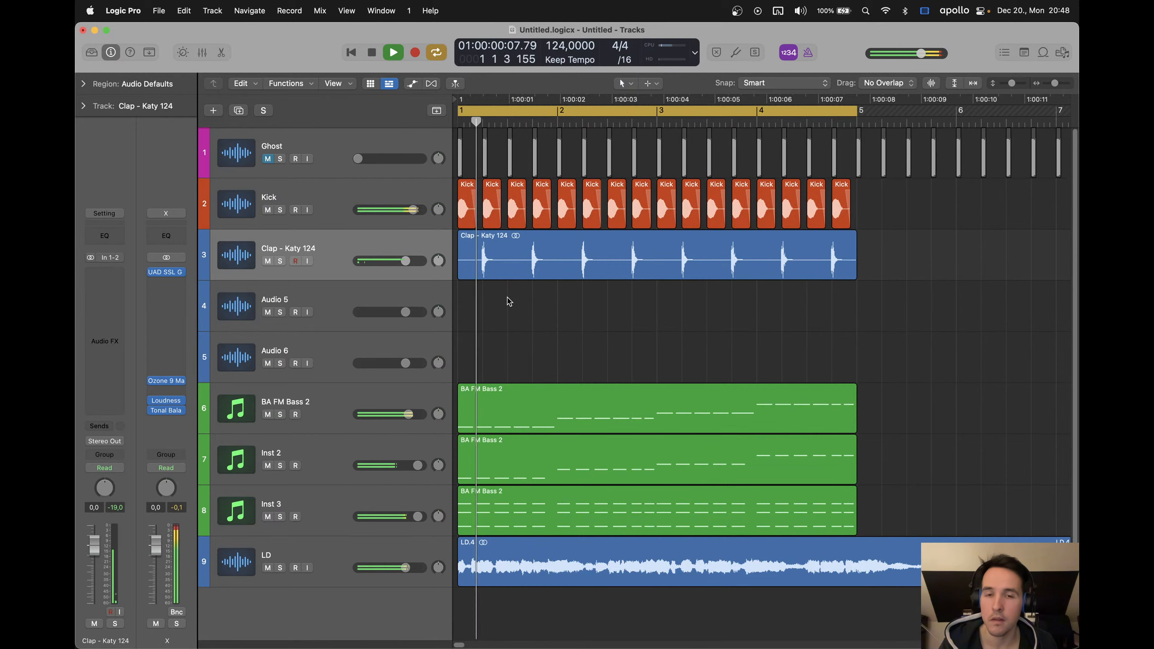
drag(91, 541, 92, 552)
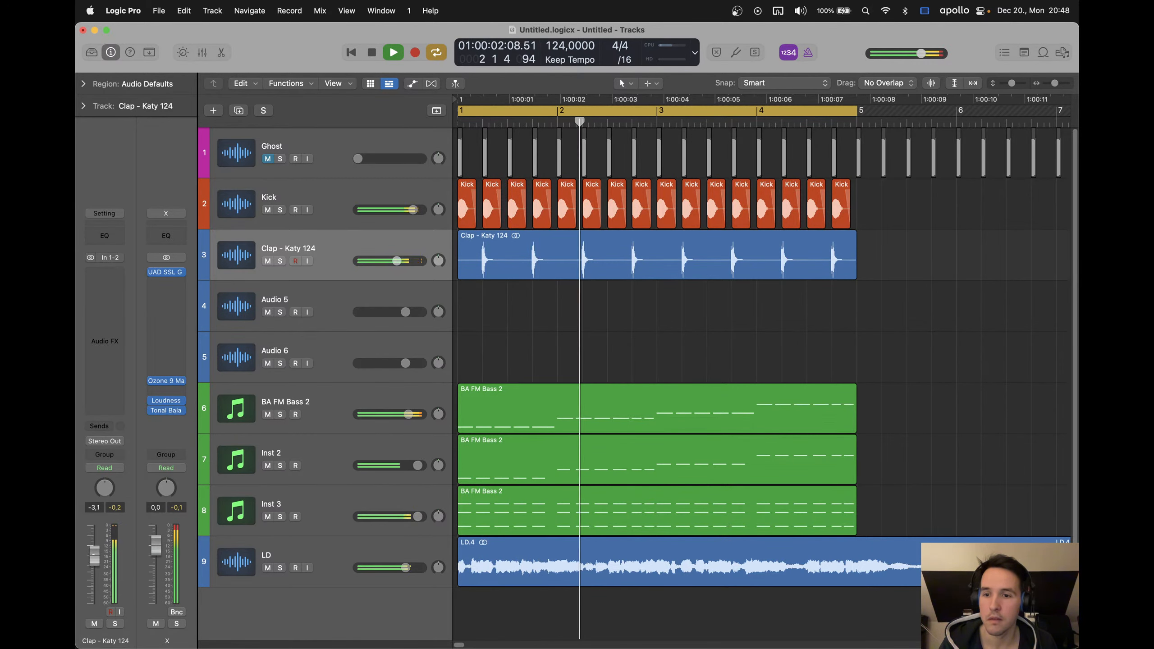
key(space)
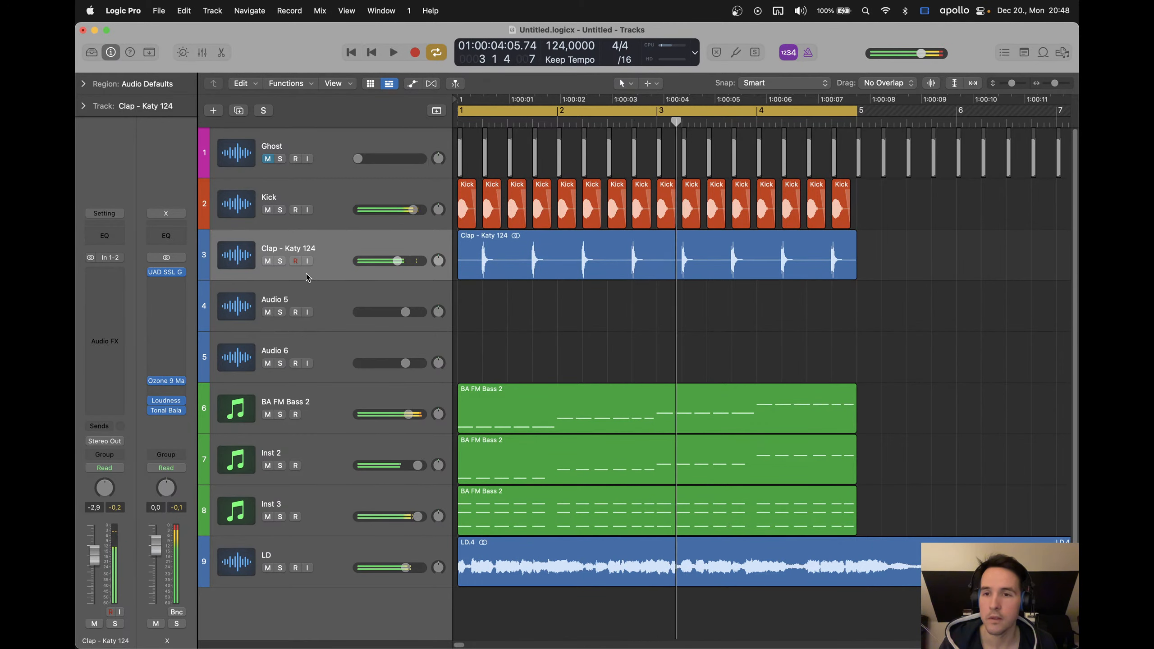
Select the clap region, solo its track, and audition the clap on its own
click(495, 263)
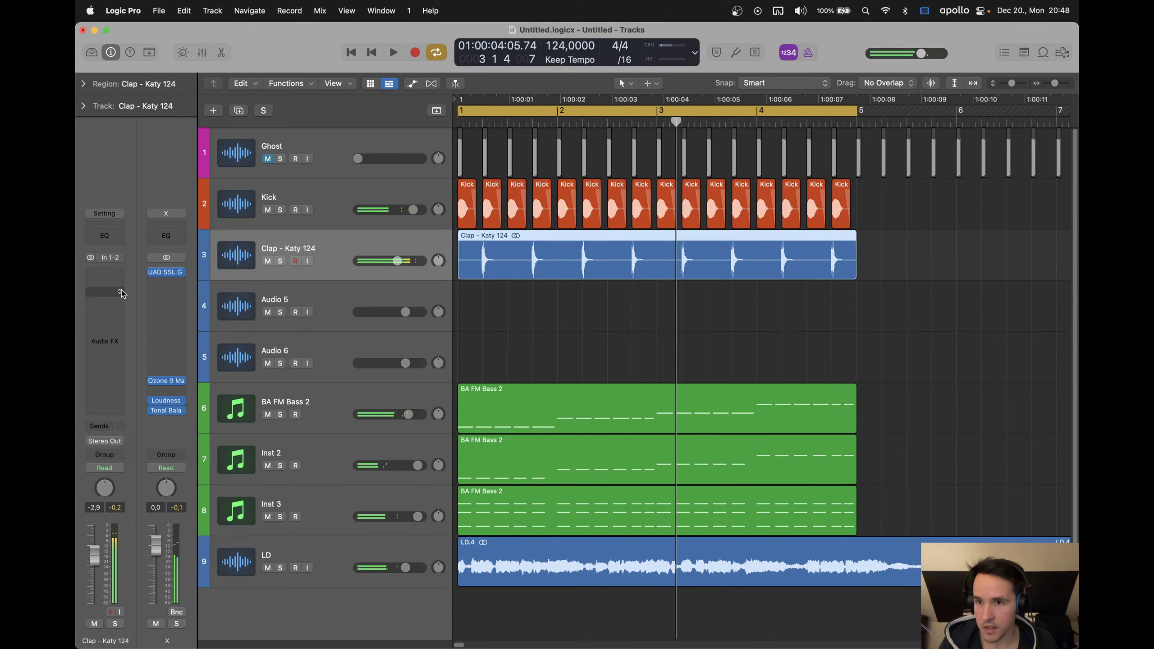
click(112, 275)
mouse_move(83, 393)
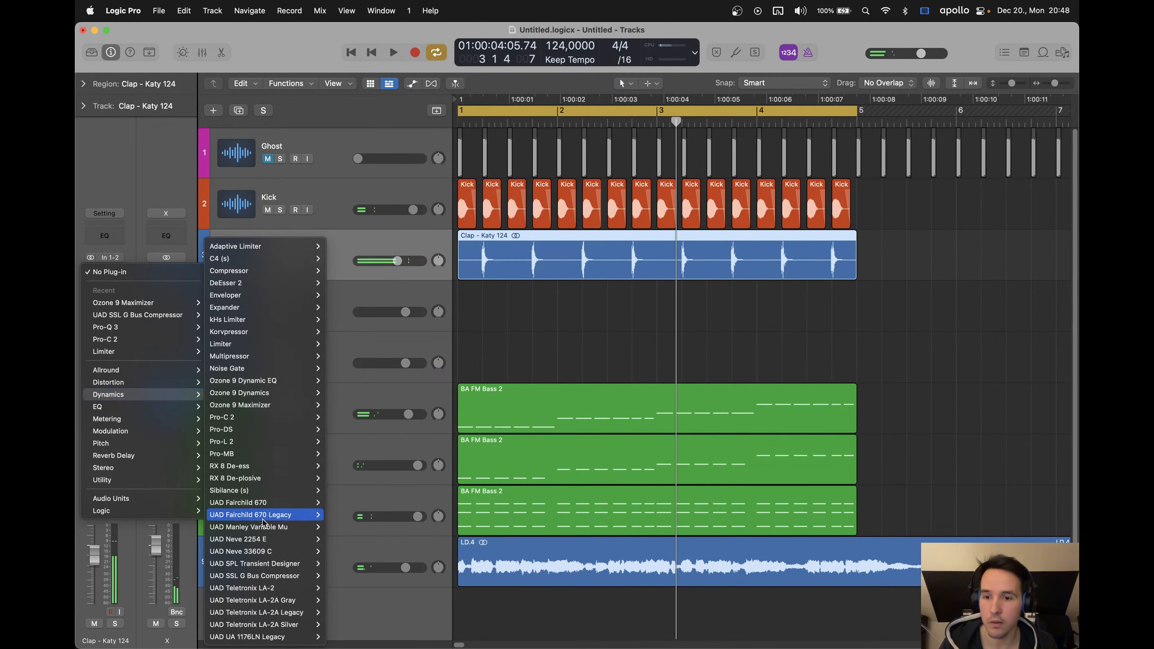
click(645, 322)
key(s)
key(space)
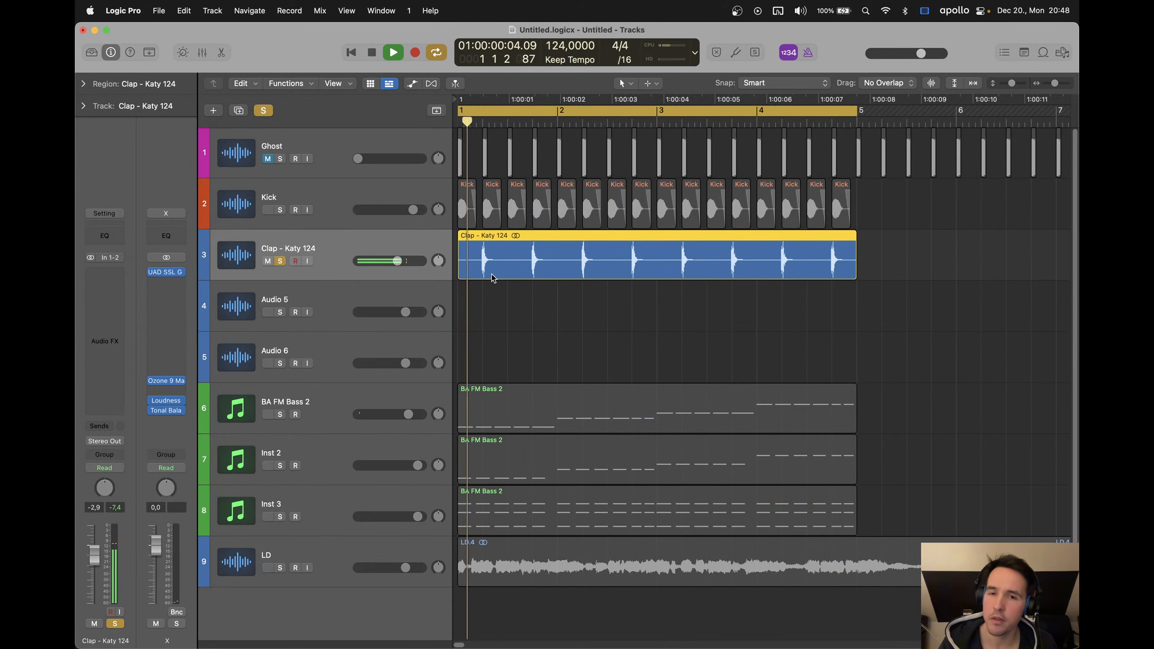
key(space)
Insert the UAD SPL Transient Designer on the clap track
click(126, 294)
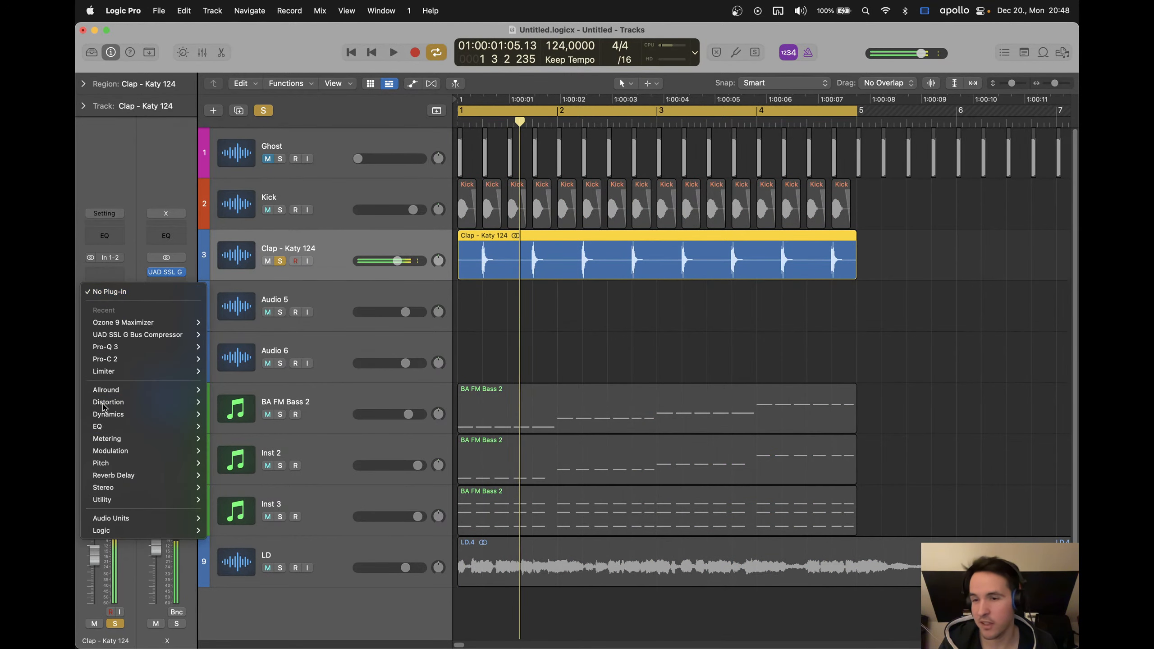
mouse_move(131, 417)
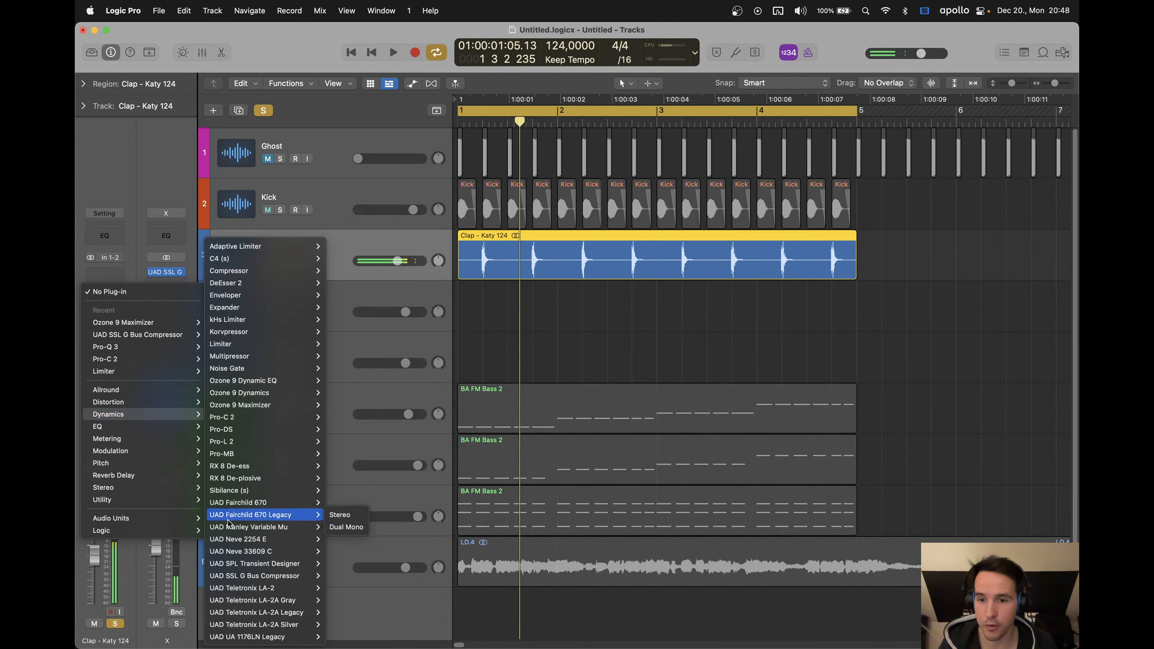
click(343, 562)
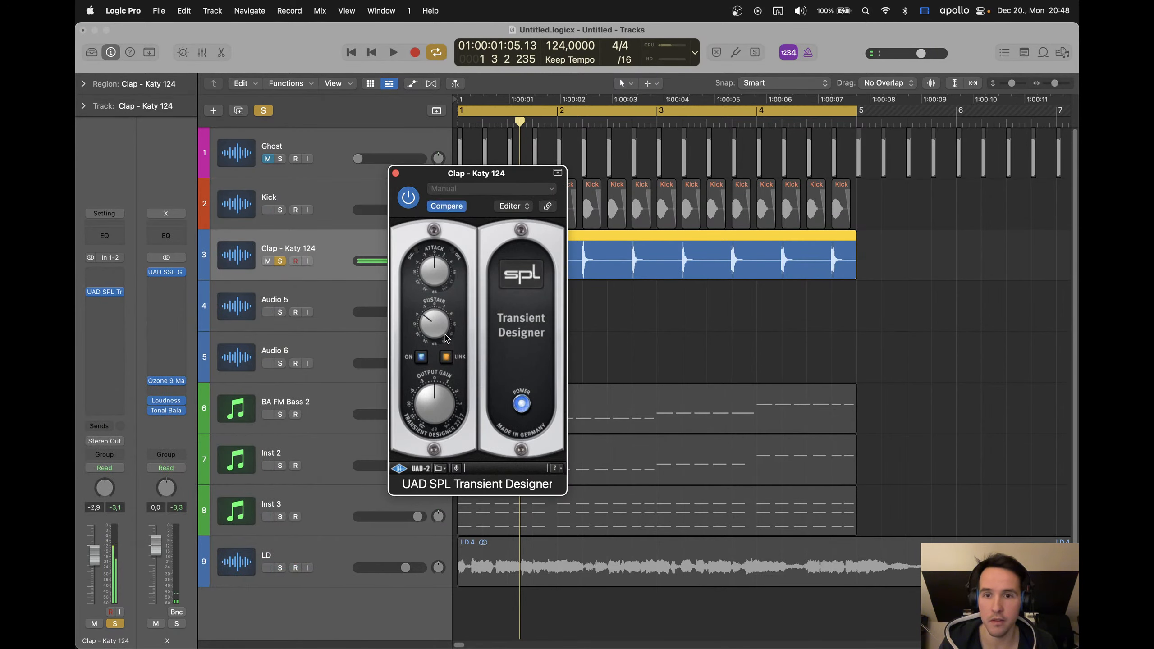
Lower the clap's sustain in the UAD SPL Transient Designer while auditioning it soloed, close the plug-in, and stop playback
click(396, 174)
key(space)
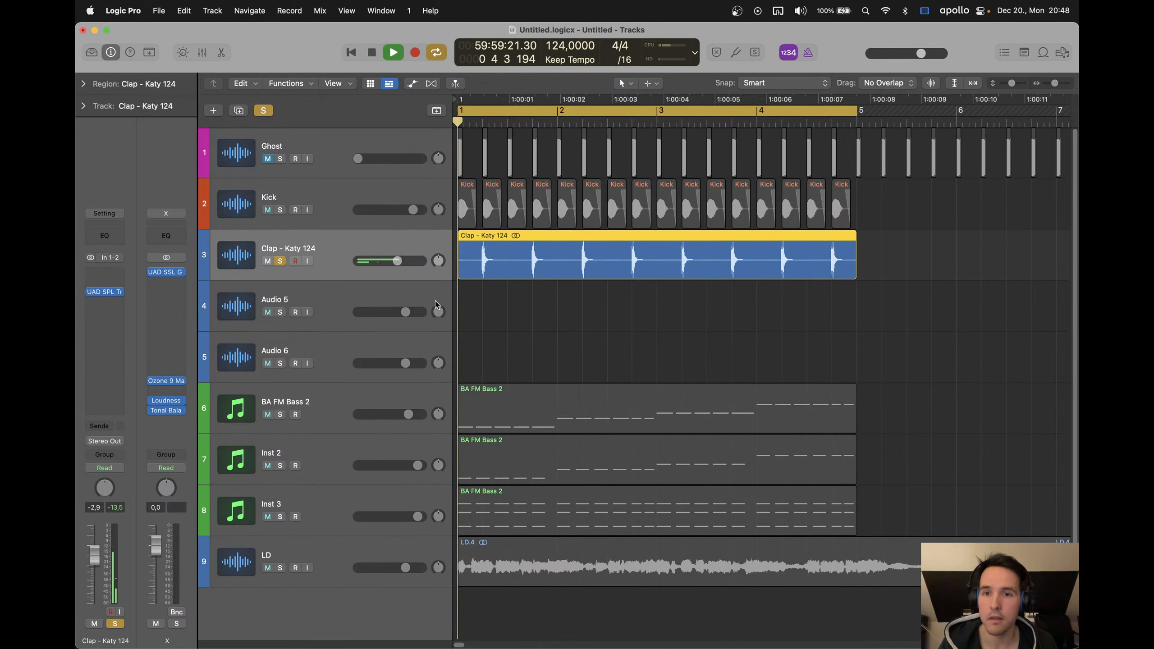
click(105, 292)
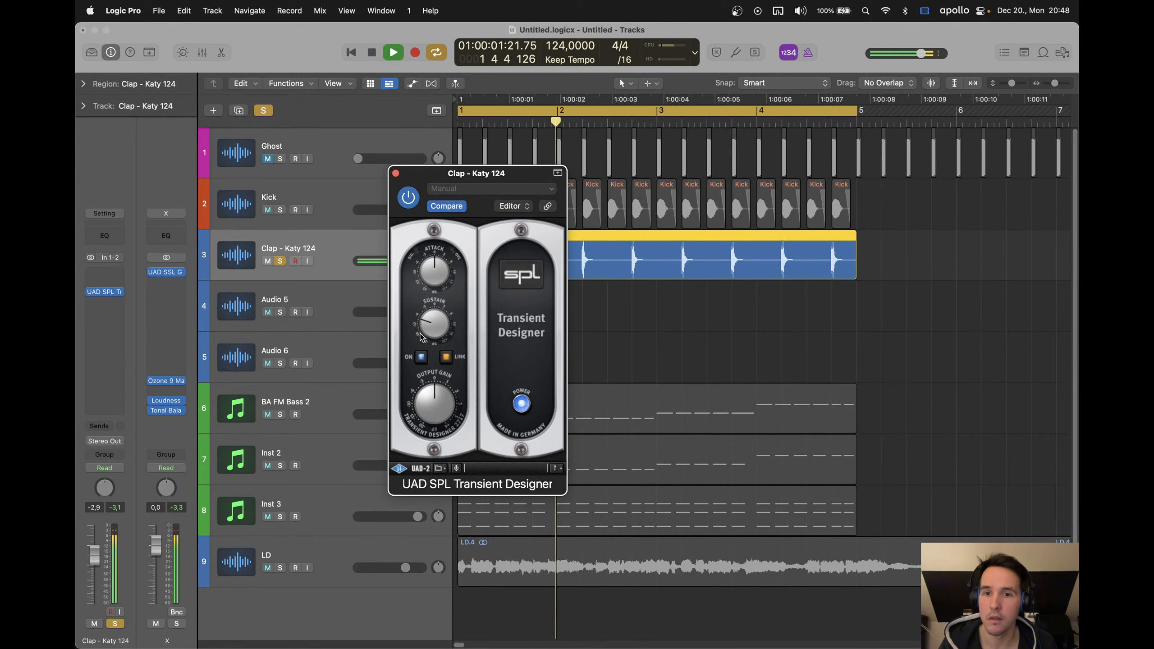
click(396, 173)
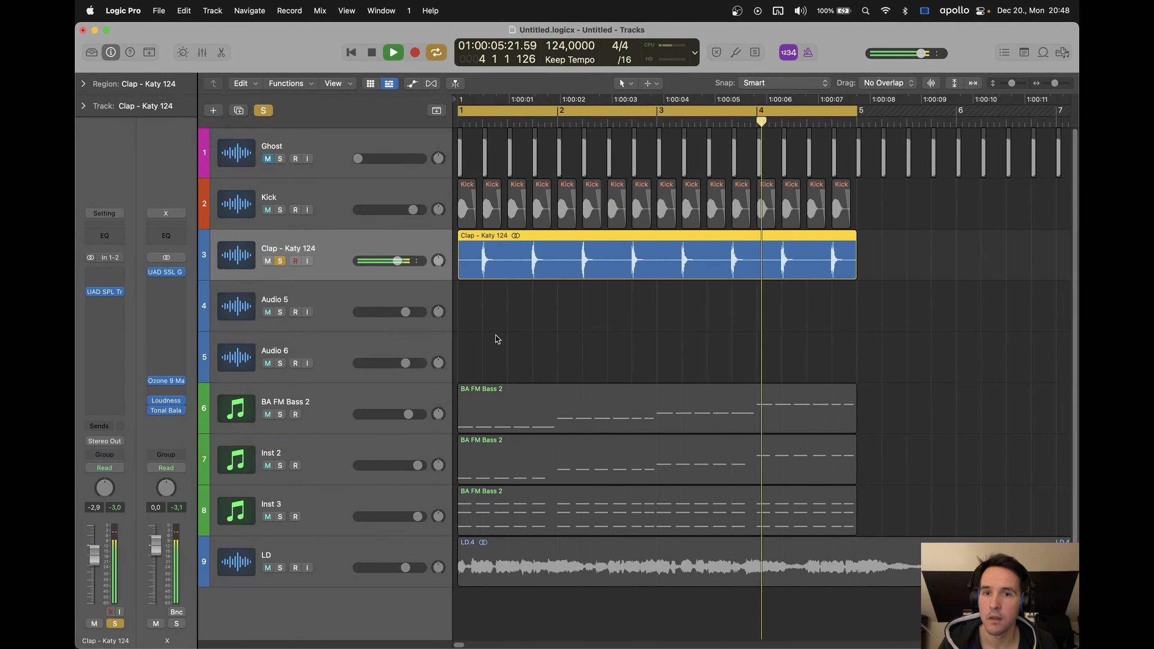
click(536, 316)
key(space)
Unsolo the clap track, lower its volume to -3.4 dB while the full loop plays, and stop playback
click(280, 261)
click(343, 239)
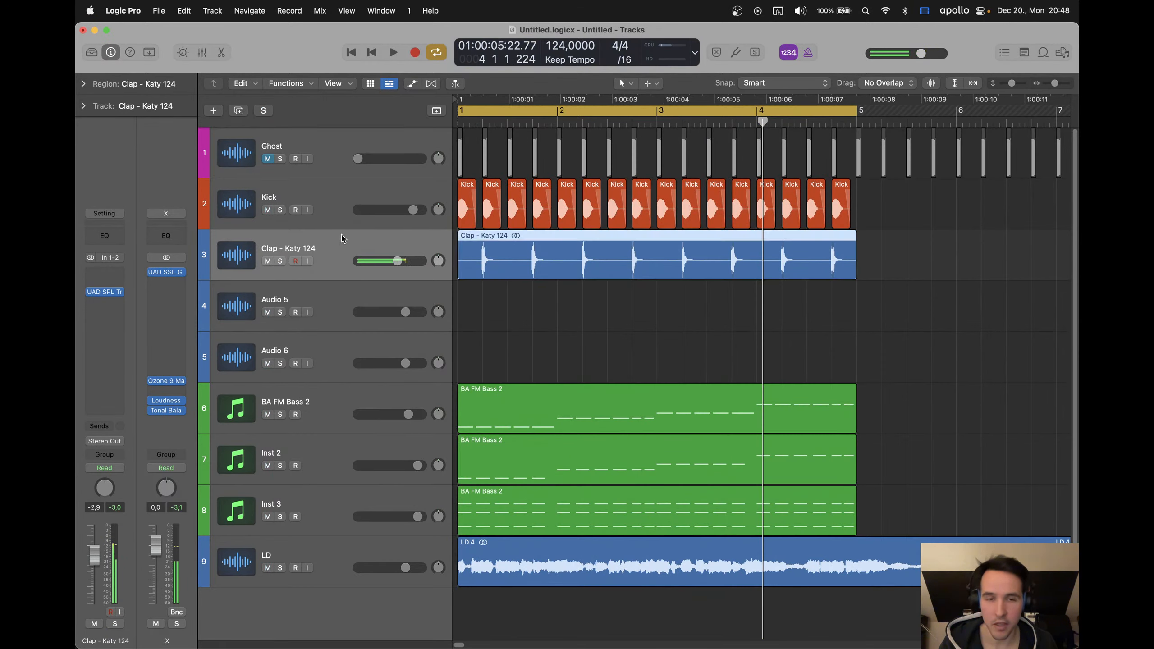
key(space)
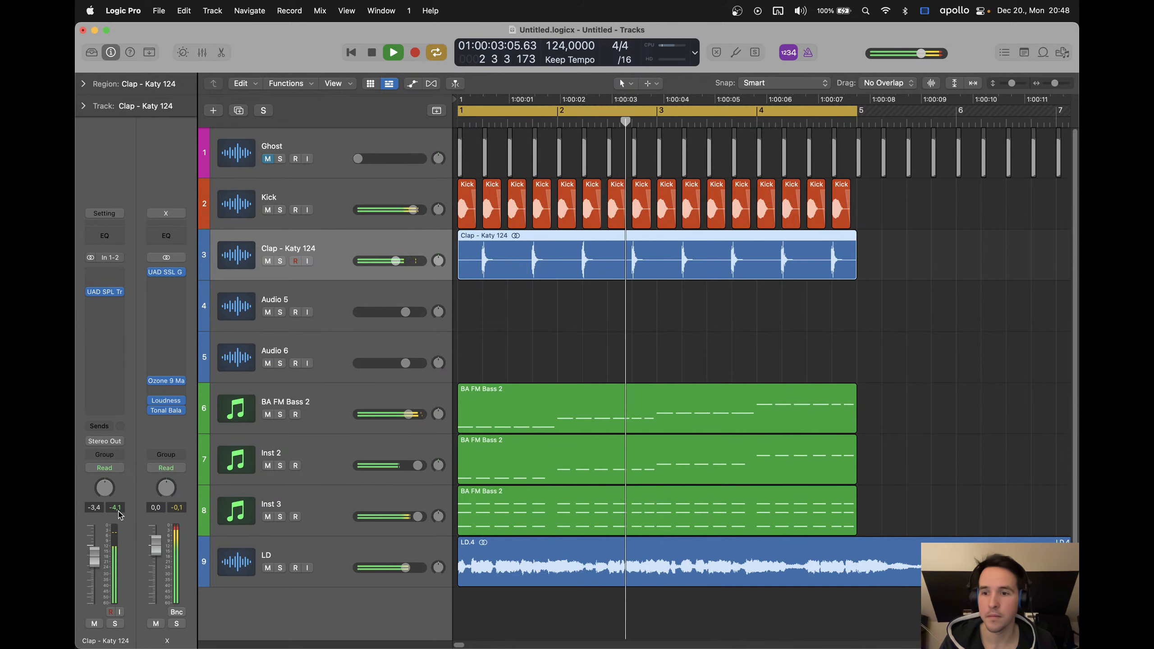
click(615, 309)
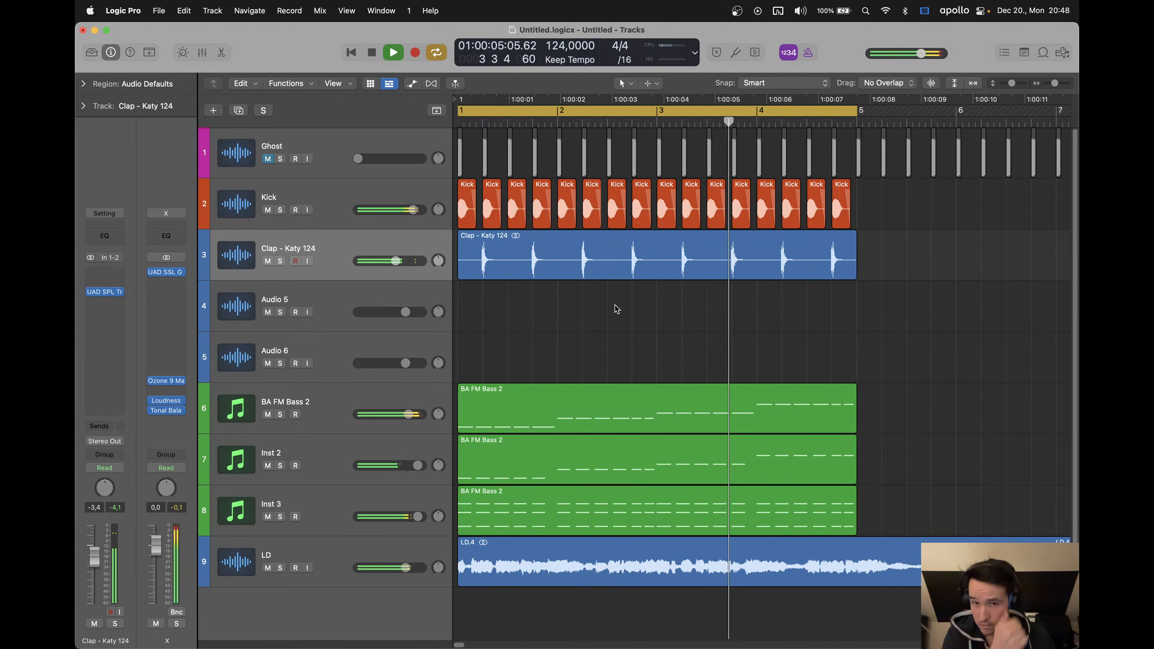
key(space)
Select the Audio 5 track, switch to Ableton Live, and search the Own samples for "hihat"
click(340, 301)
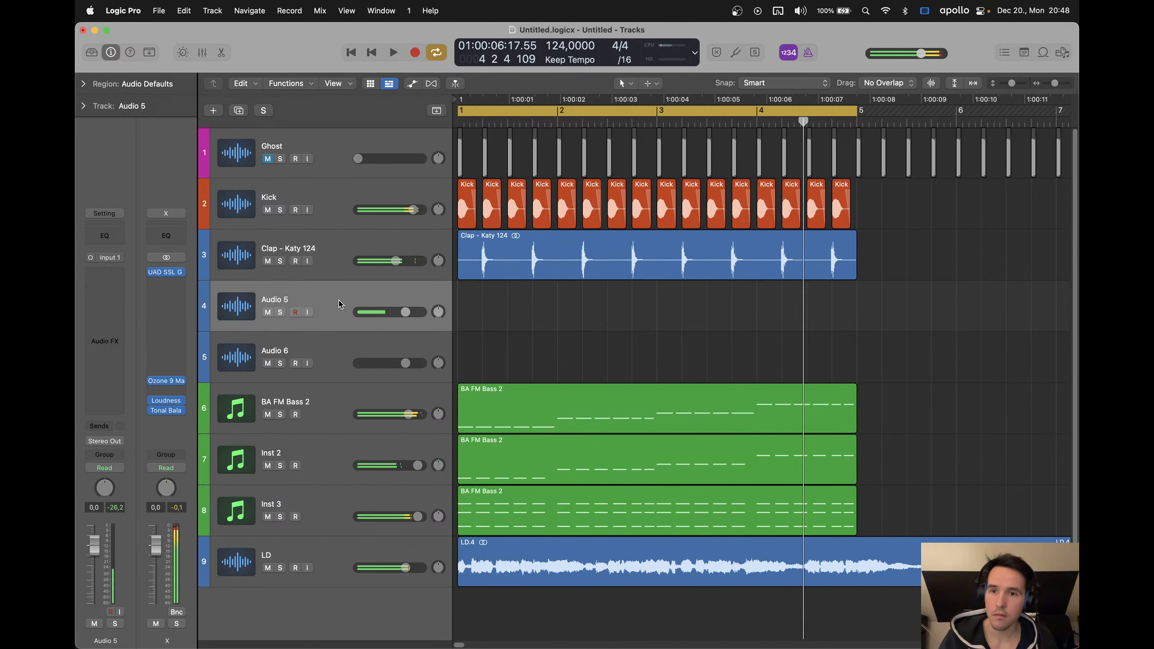
click(508, 640)
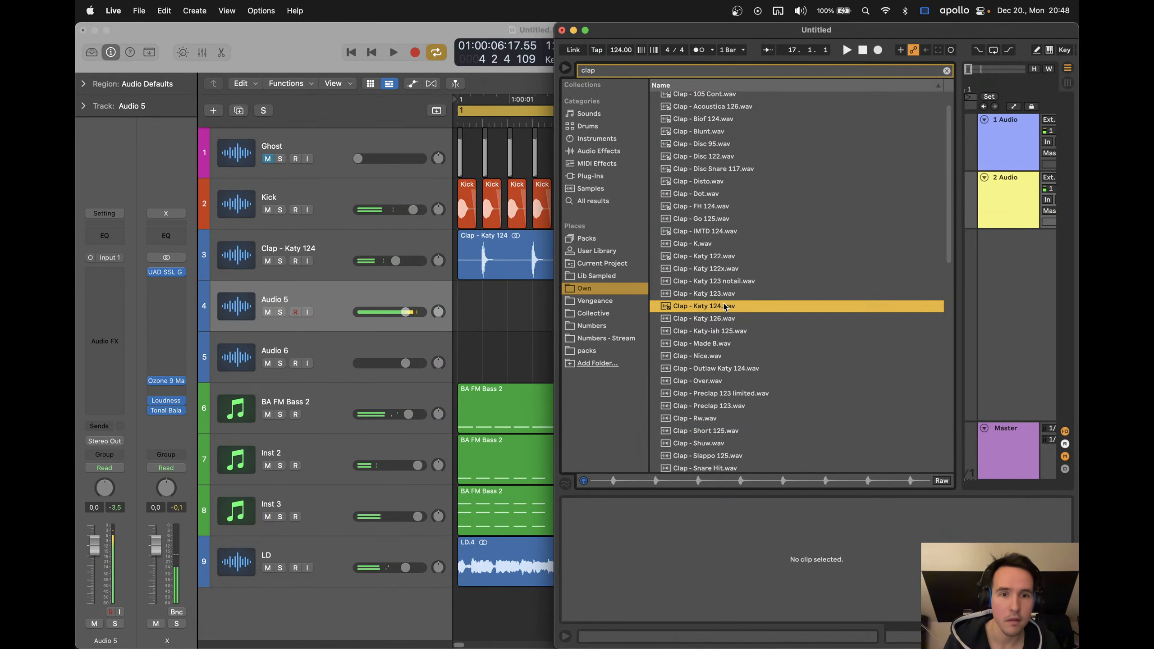
click(603, 71)
text(hihat)
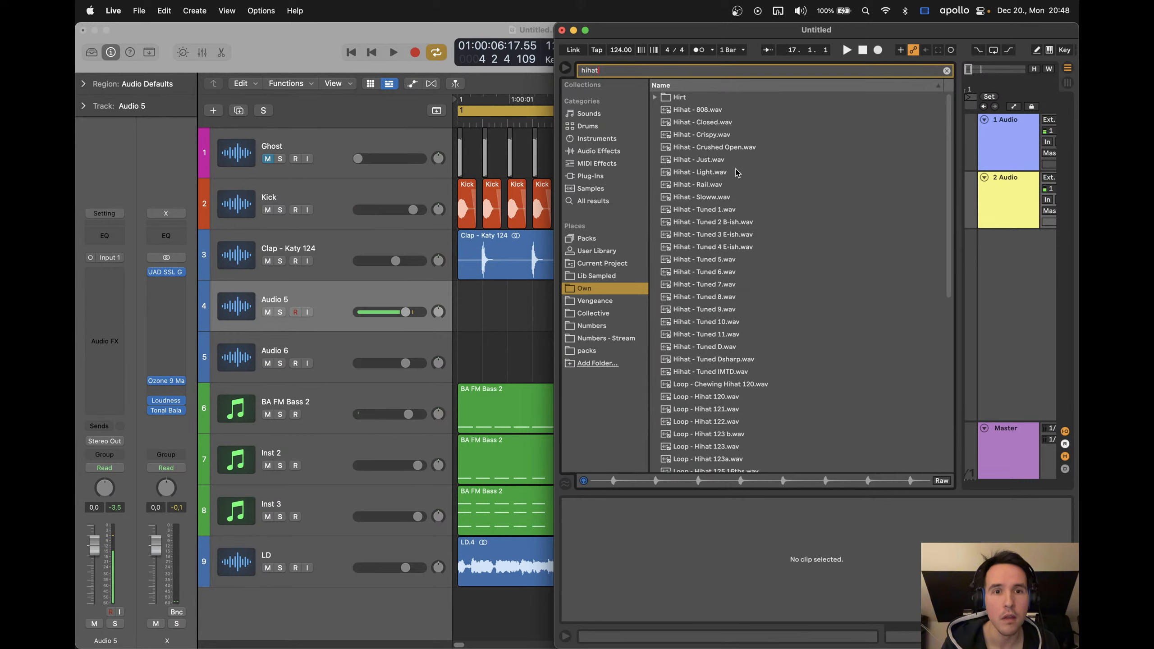
Audition the tuned hi-hat samples between Hihat - Tuned 2 B-ish.wav and Hihat - Tuned D.wav, ending on Hihat - Tuned 3 E-ish.wav
click(728, 247)
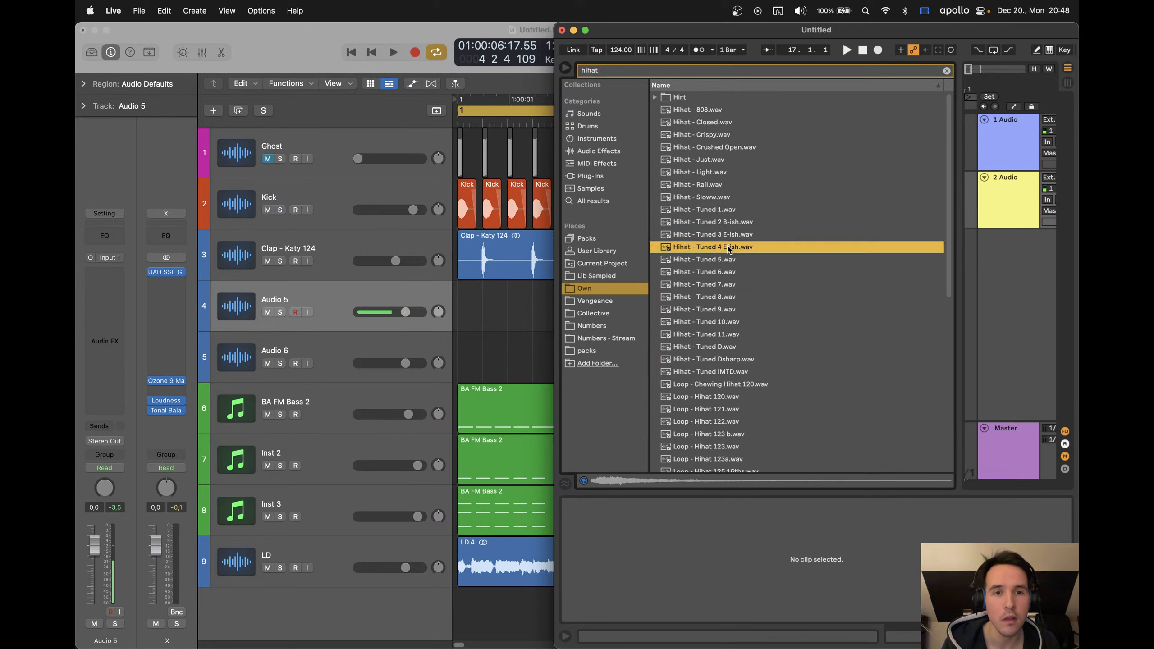
key(Down)
key(Down)
key(Down)
key(Down)
key(Down)
key(Down)
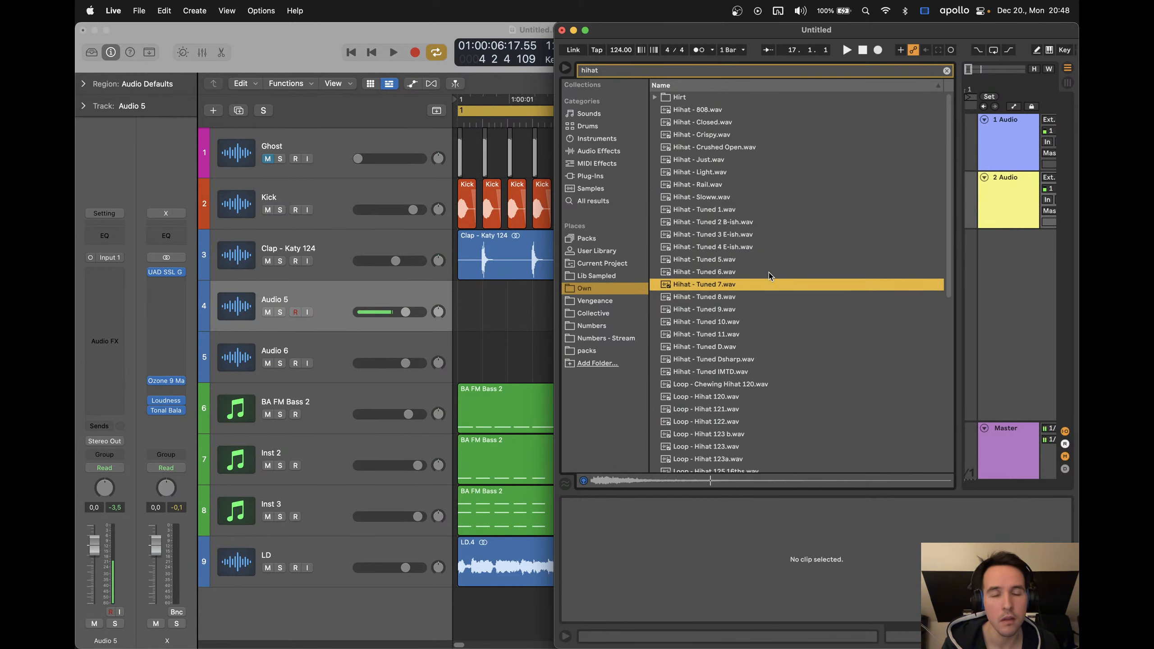
key(Down)
key(Down)
key(Down)
key(Down)
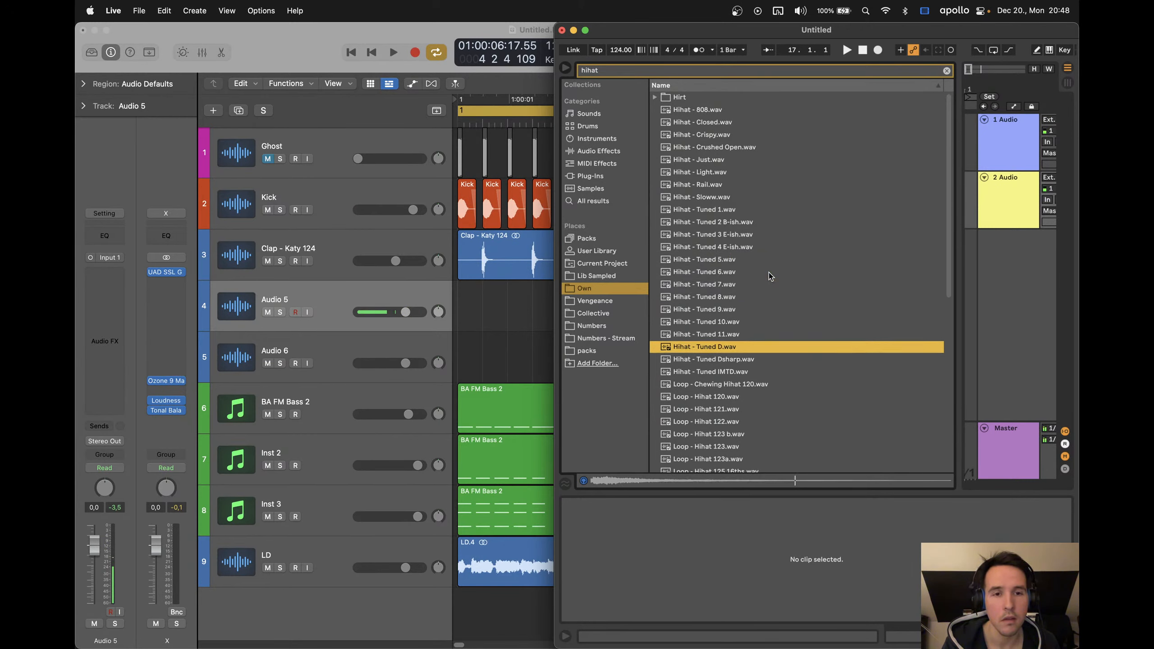
key(Up)
key(Up)
key(Up)
key(Up)
key(Up)
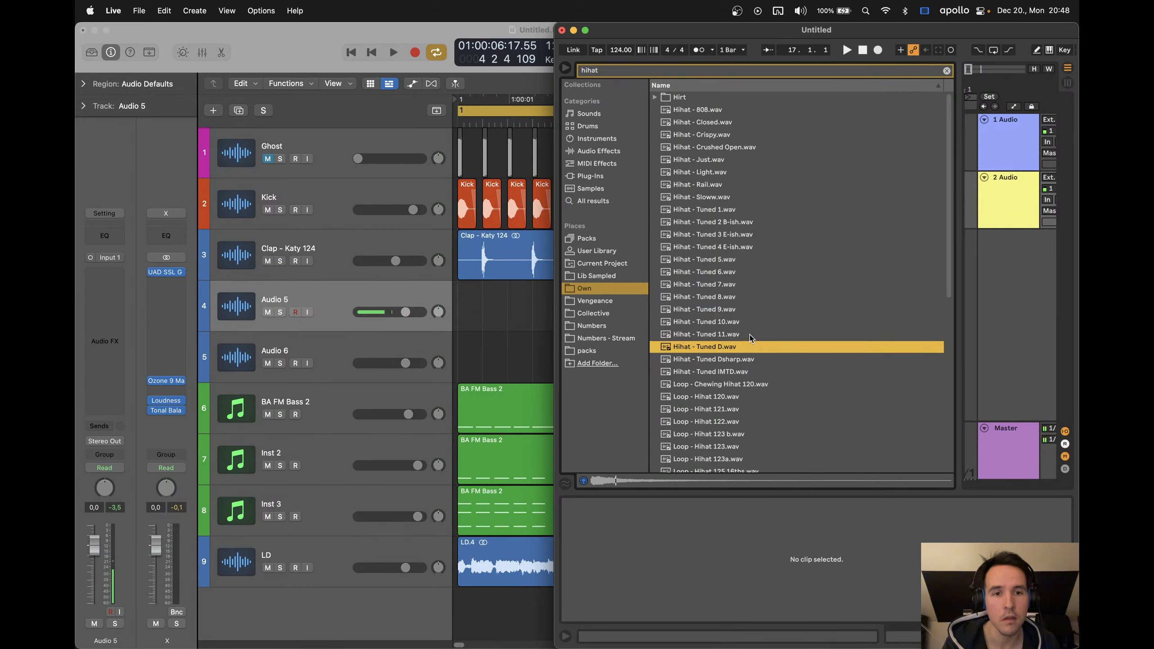
key(Up)
key(Up)
key(Up)
key(Up)
key(Up)
key(Up)
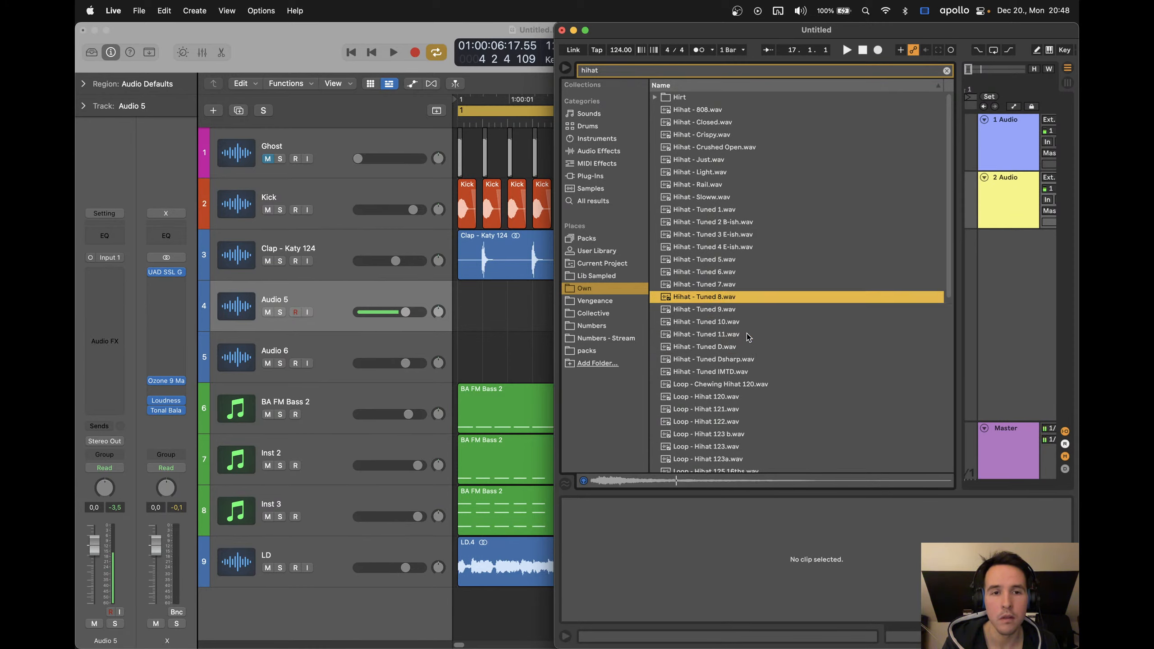
key(Up)
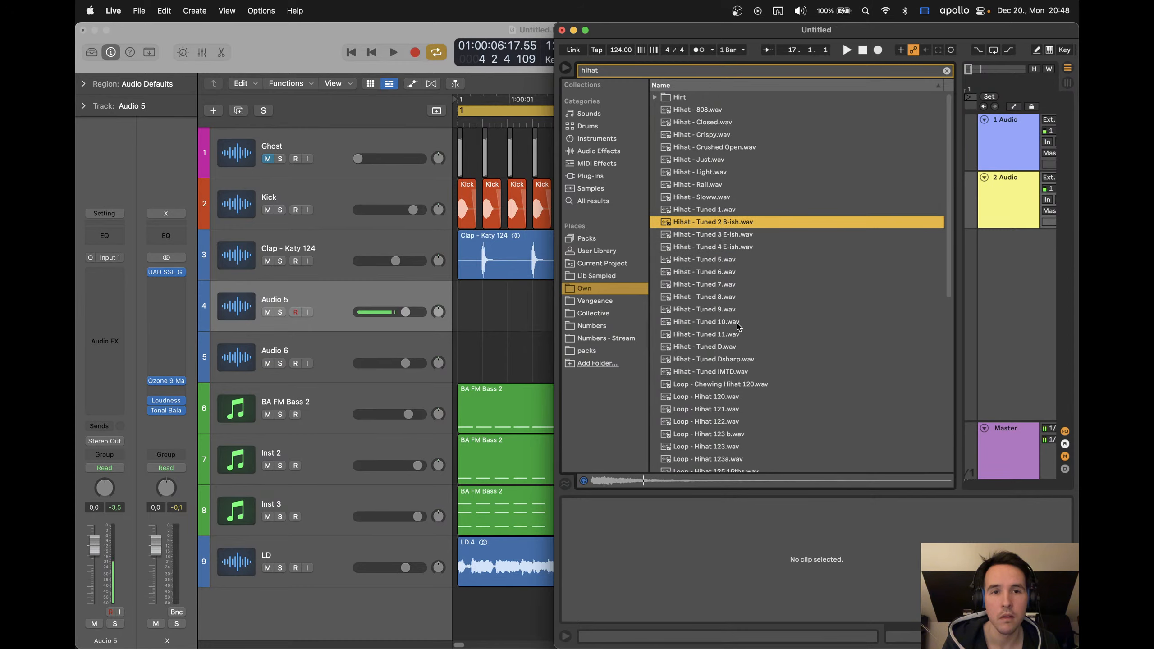
key(Down)
Start the loop in Logic Pro, return to Ableton Live, and audition the hi-hats against it from Tuned 3 E-ish up to Hihat - Just.wav
click(521, 317)
key(space)
mouse_move(572, 643)
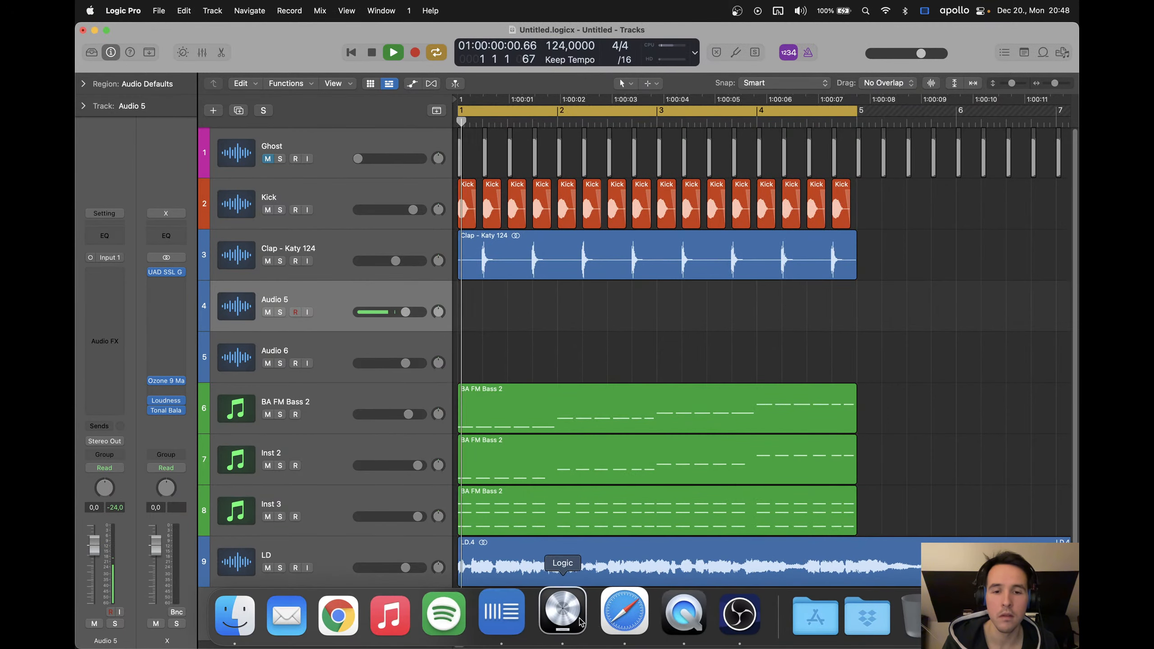
key(super+Tab)
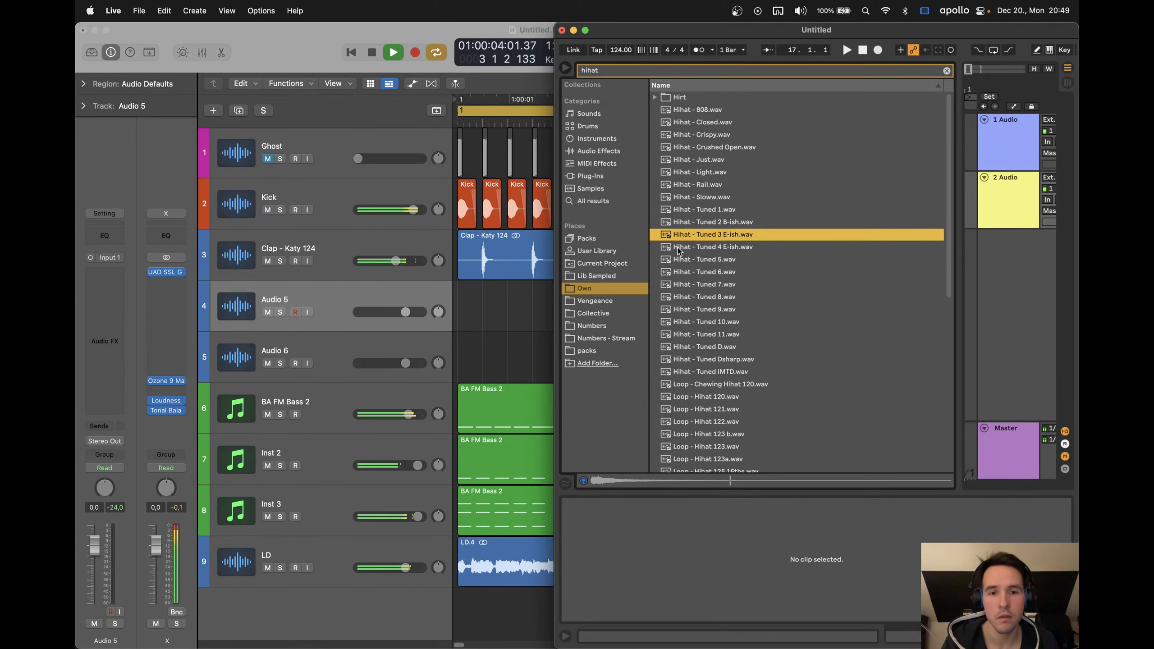
key(Up)
key(Up)
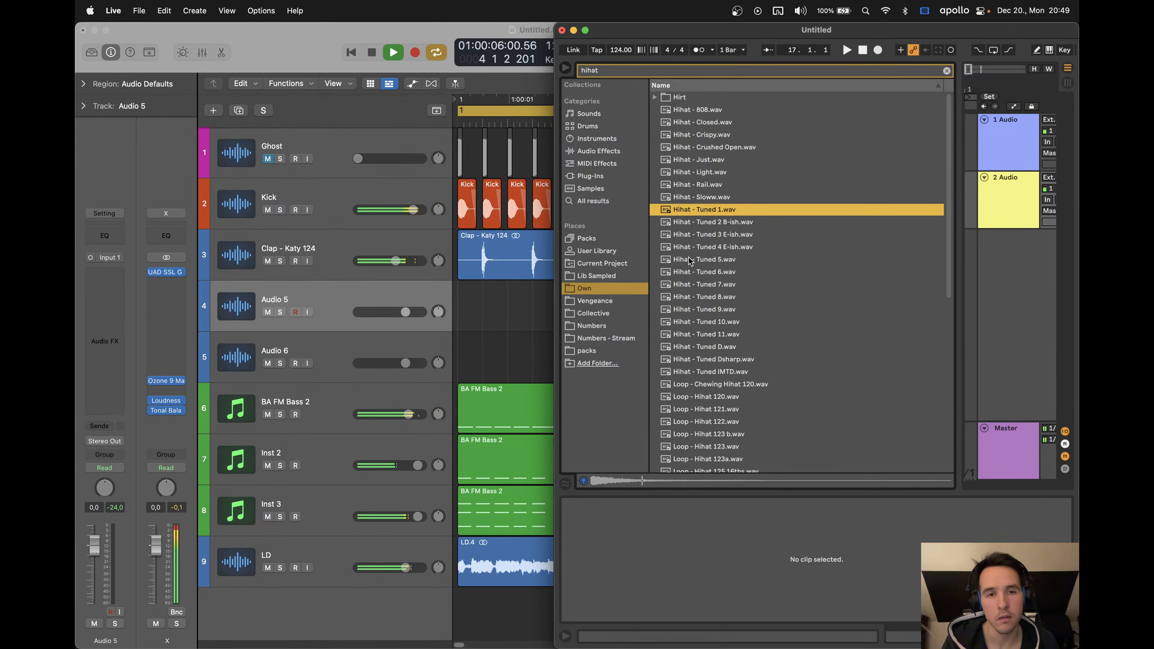
key(Up)
key(Up)
key(Up)
key(Up)
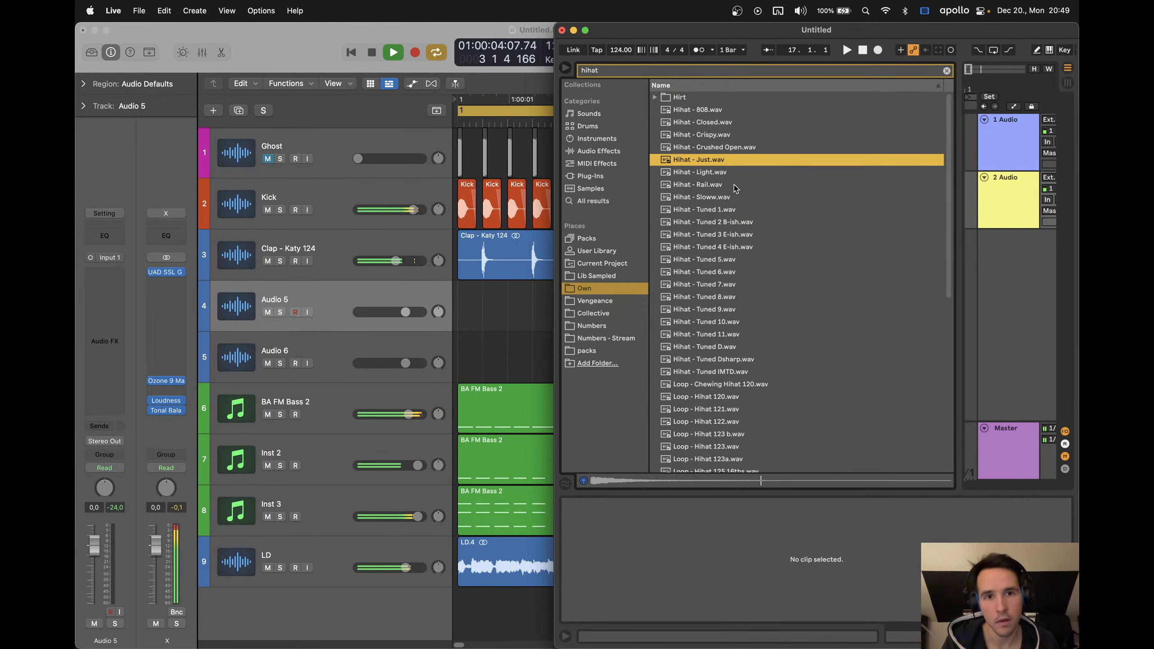
Bring Hihat - Just.wav into Logic Pro's Audio 5 track, stop playback, and reposition the region at 1 1 3 1
drag(677, 164, 478, 310)
click(540, 307)
key(space)
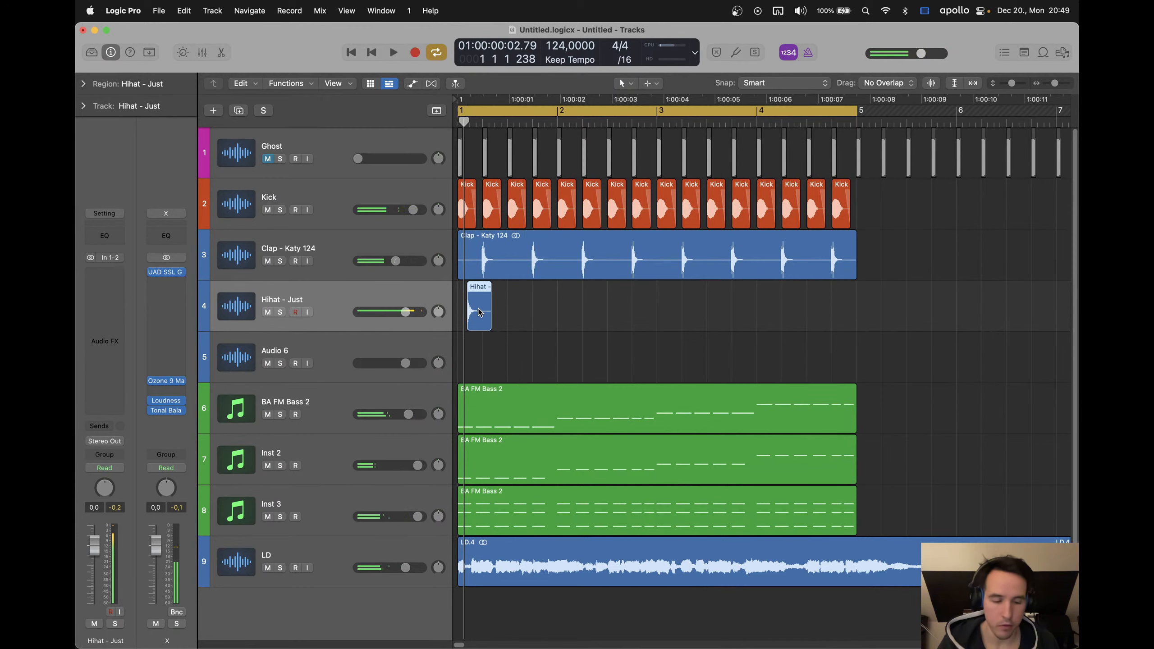
key(Delete)
key(super+Right)
super+click(484, 311)
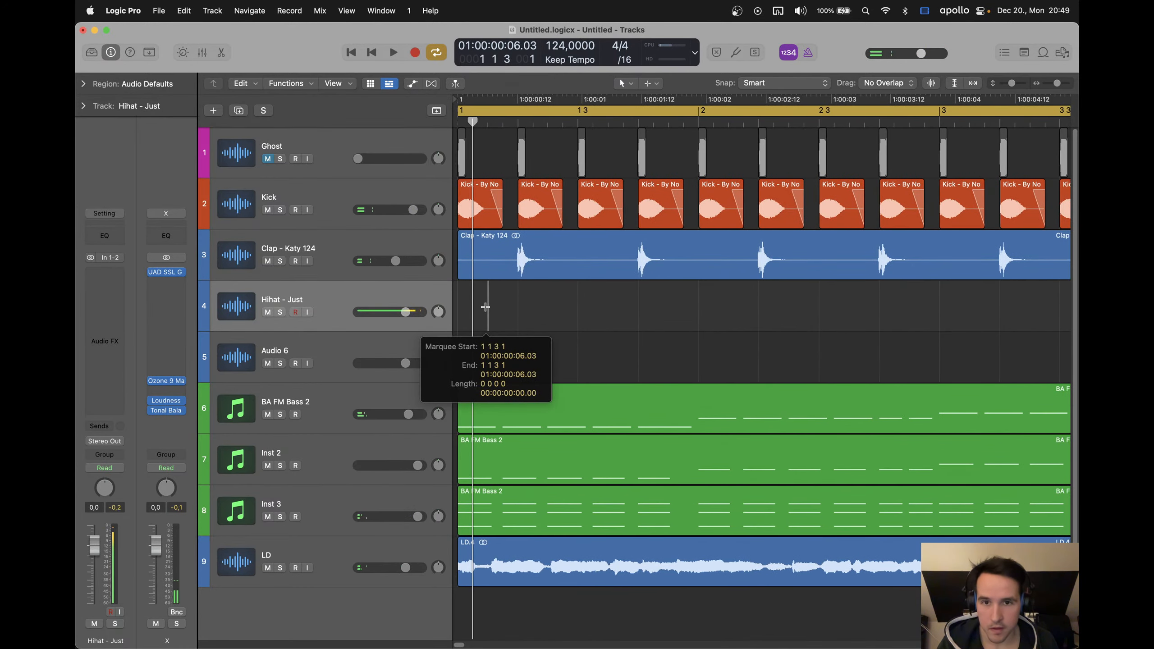
key(super+v)
Marquee-select one beat from the Hihat - Just region's start and repeat it every beat until the hits fill all four bars
drag(489, 310, 545, 311)
key(super+r)
key(super+r)
key(super+r)
key(super+Left)
key(super+r)
key(super+r)
key(super+r)
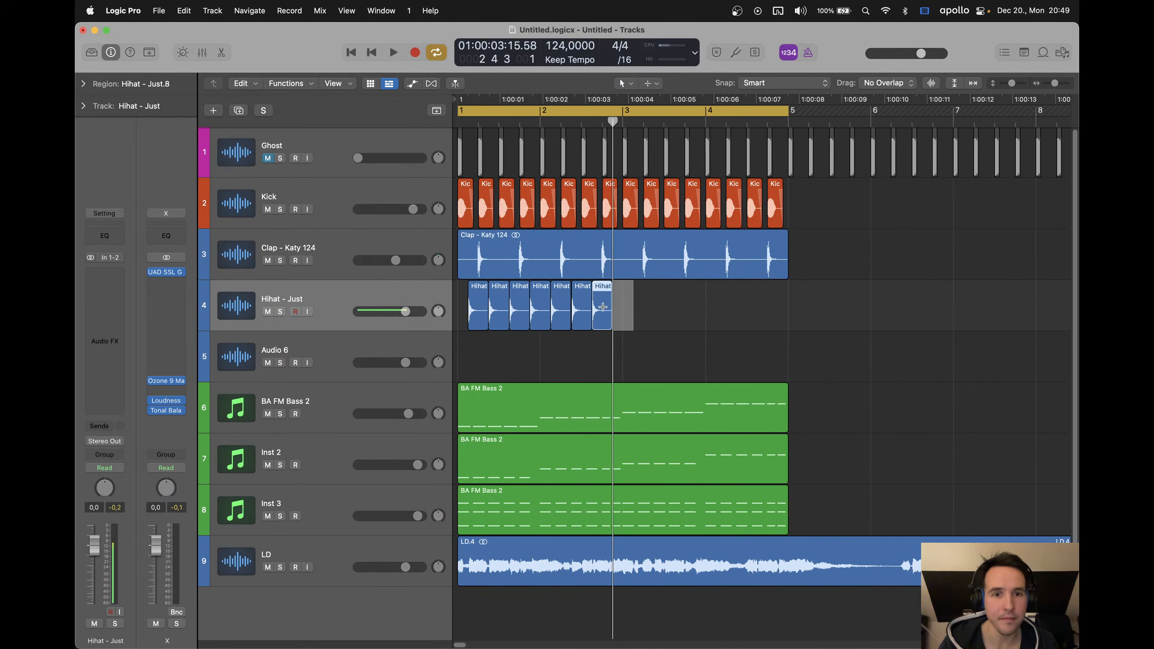
key(super+r)
key(super+r)
key(super+r)
key(super+r)
key(super+r)
key(super+r)
key(super+r)
key(super+r)
key(super+r)
Lower the Hihat - Just track's volume to -6.6 dB while the loop plays, mute the LD track, and stop playback
click(566, 348)
key(space)
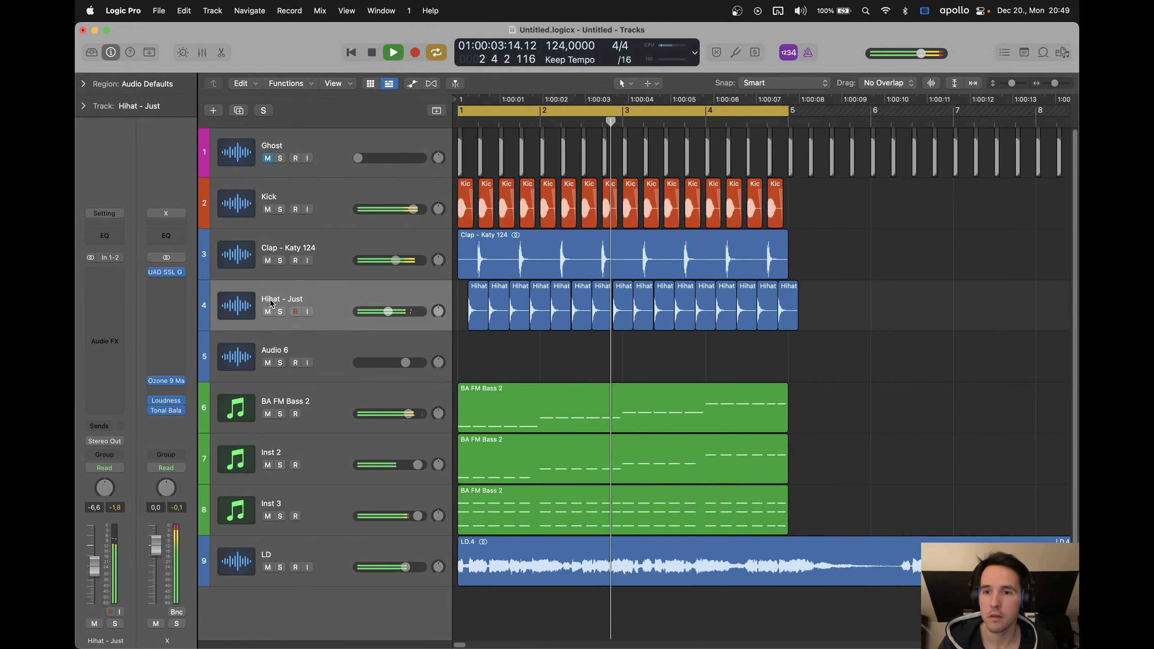
scroll(595, 322, up, 4)
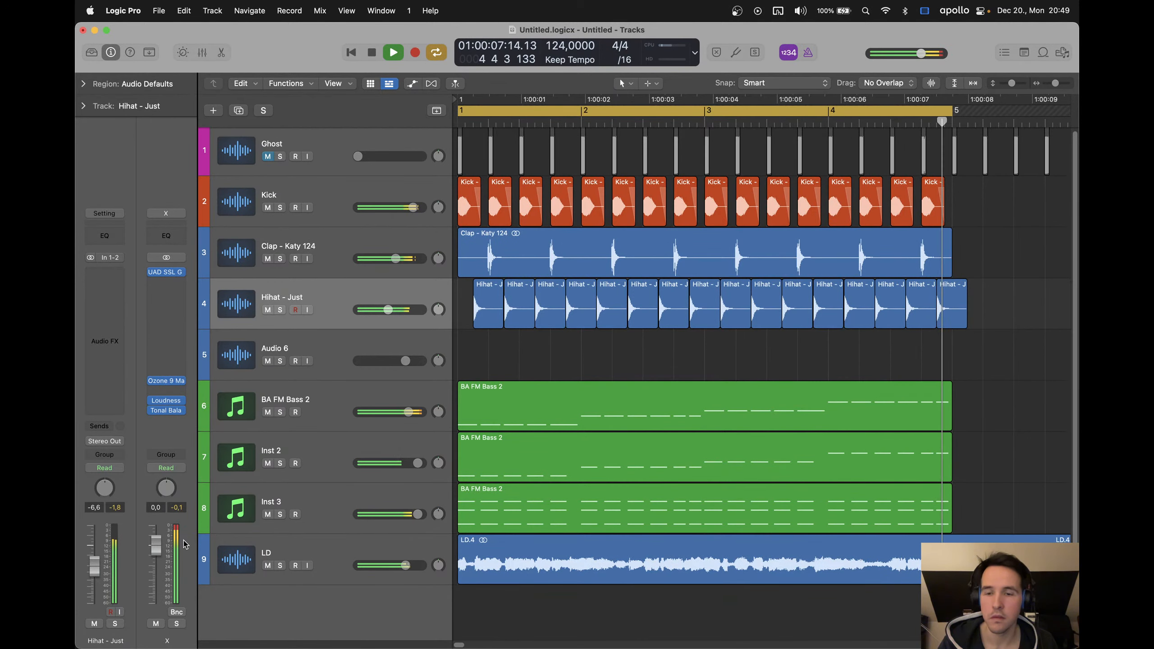
click(268, 565)
click(331, 290)
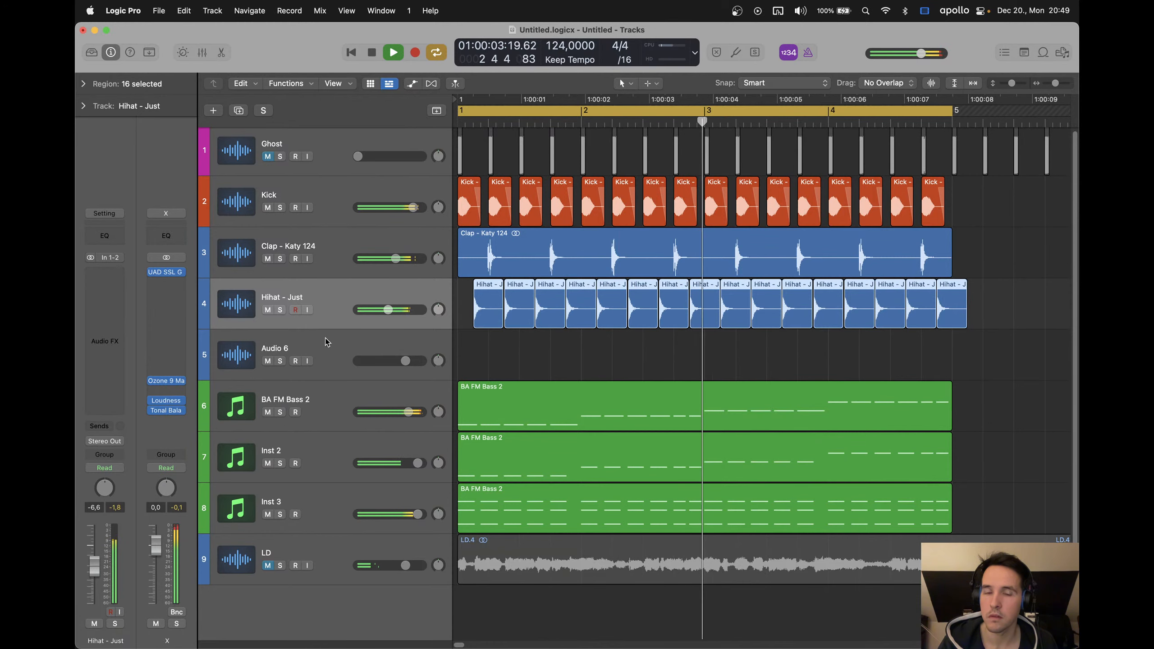
key(space)
Switch to Ableton Live, bring Hihat - Tuned 3 E-ish.wav into Logic Pro's Audio 6 track on the first offbeat, and mute the Hihat - Just track
click(506, 611)
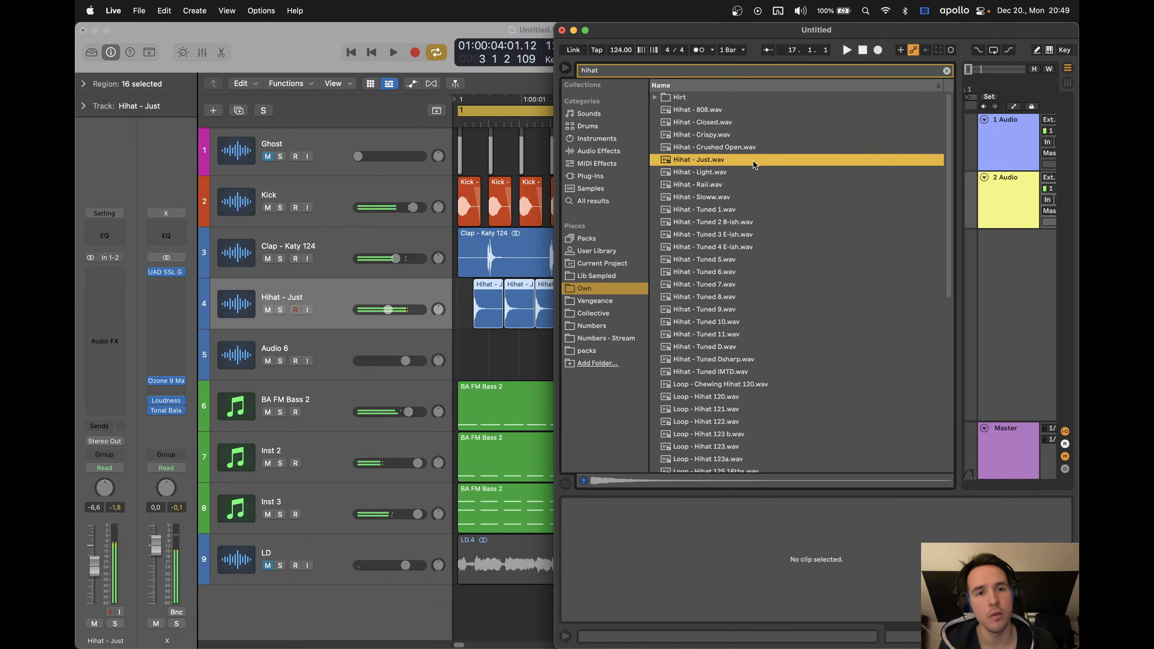
key(Down)
key(Down)
key(Down)
key(Down)
key(Down)
key(Down)
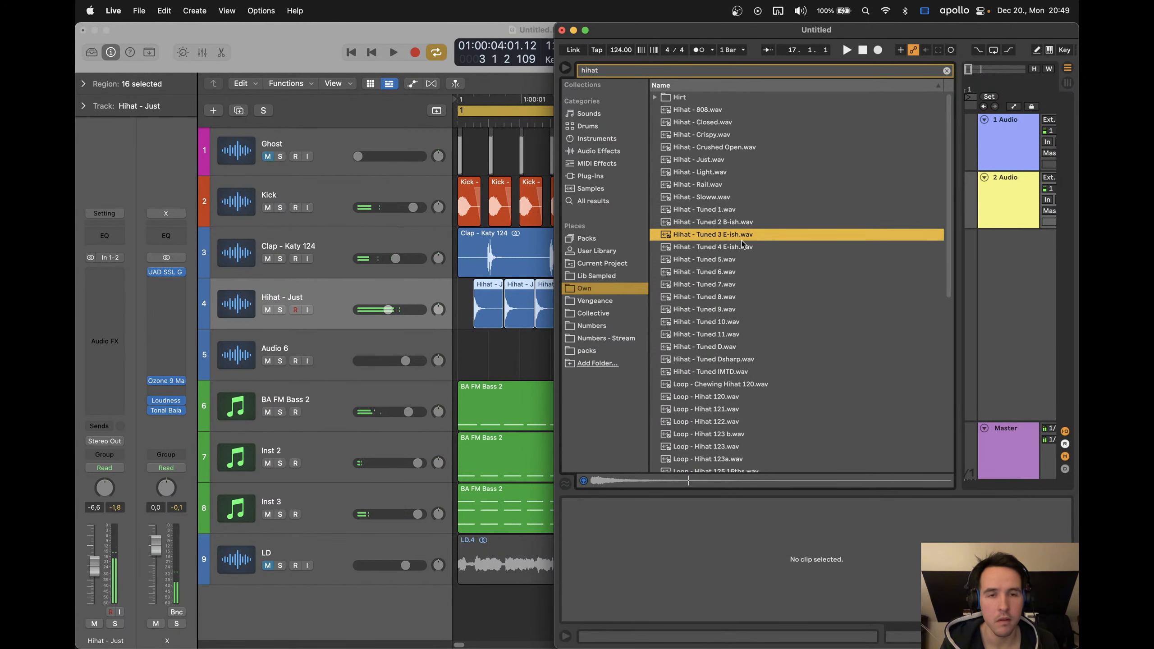
drag(688, 238, 455, 390)
click(276, 313)
click(274, 310)
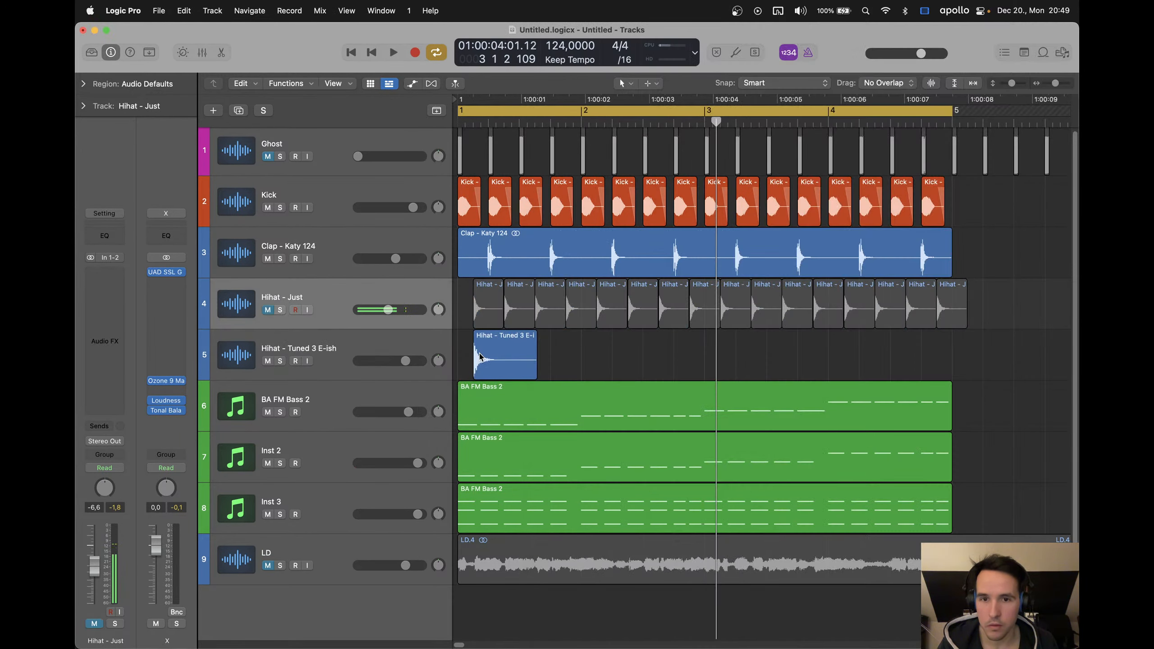
Cut the tuned hi-hat region to one beat and repeat it every beat until it matches the Hihat - Just pattern's length
click(474, 359)
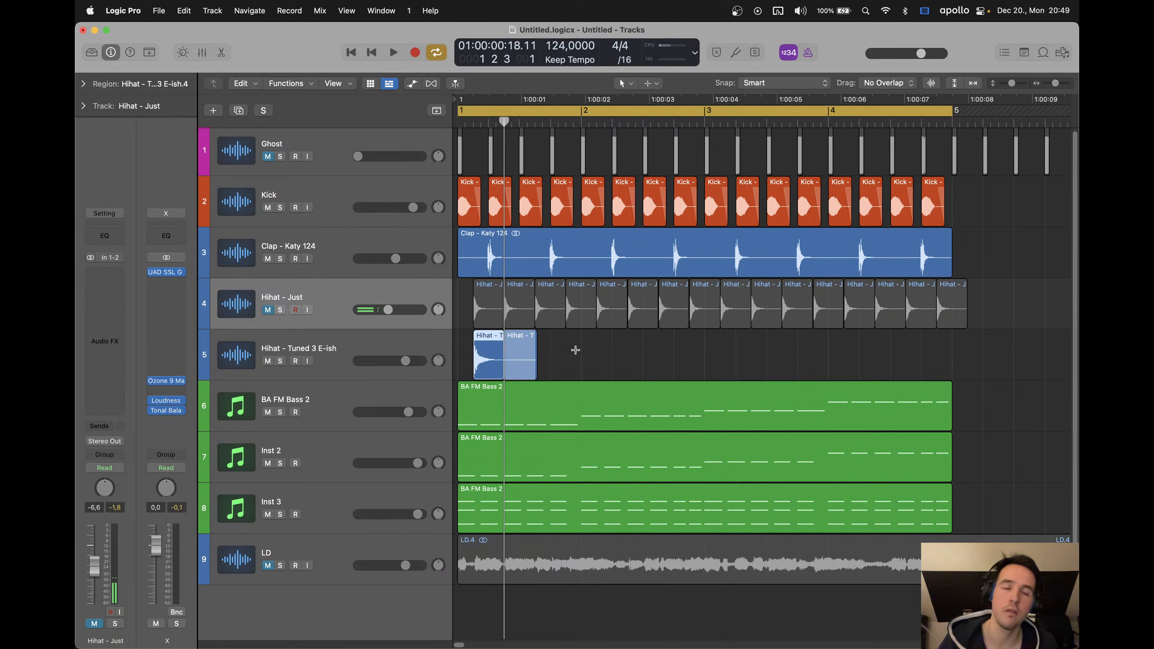
key(super+r)
key(super+r)
key(super+r)
key(super+r)
key(super+r)
key(super+r)
key(super+r)
key(super+r)
key(super+r)
key(super+r)
key(super+r)
key(super+r)
key(super+r)
key(super+r)
key(super+r)
click(983, 355)
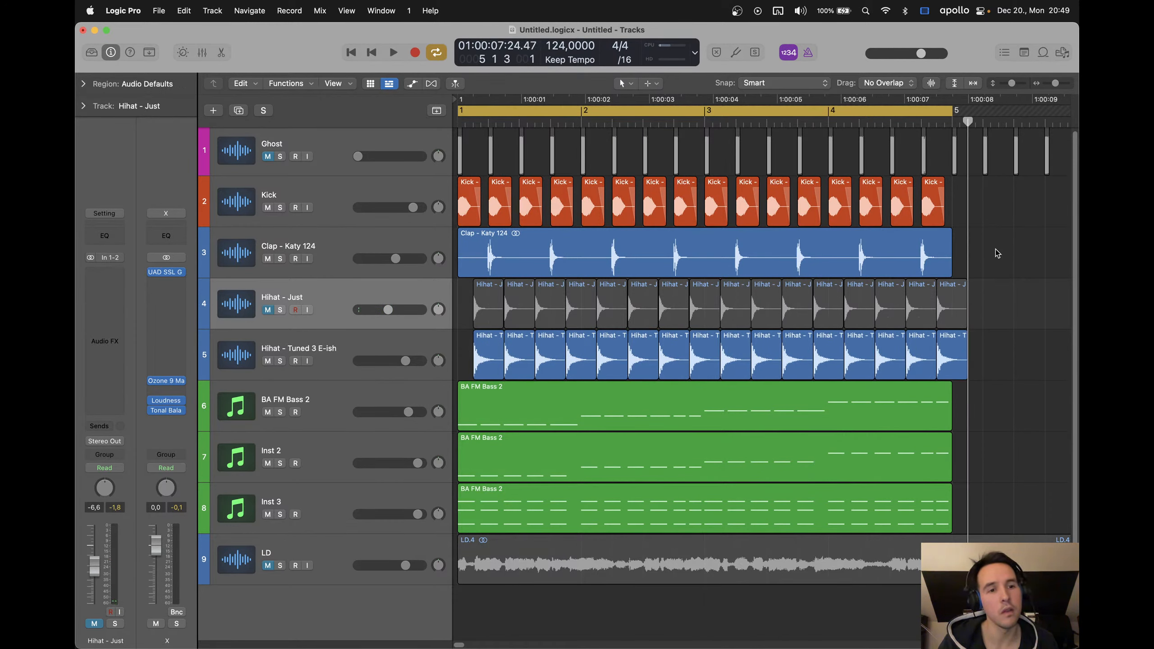
Lower the Hihat - Tuned 3 E-ish track's volume to -4.4 dB while the loop plays, and stop playback
key(space)
click(328, 369)
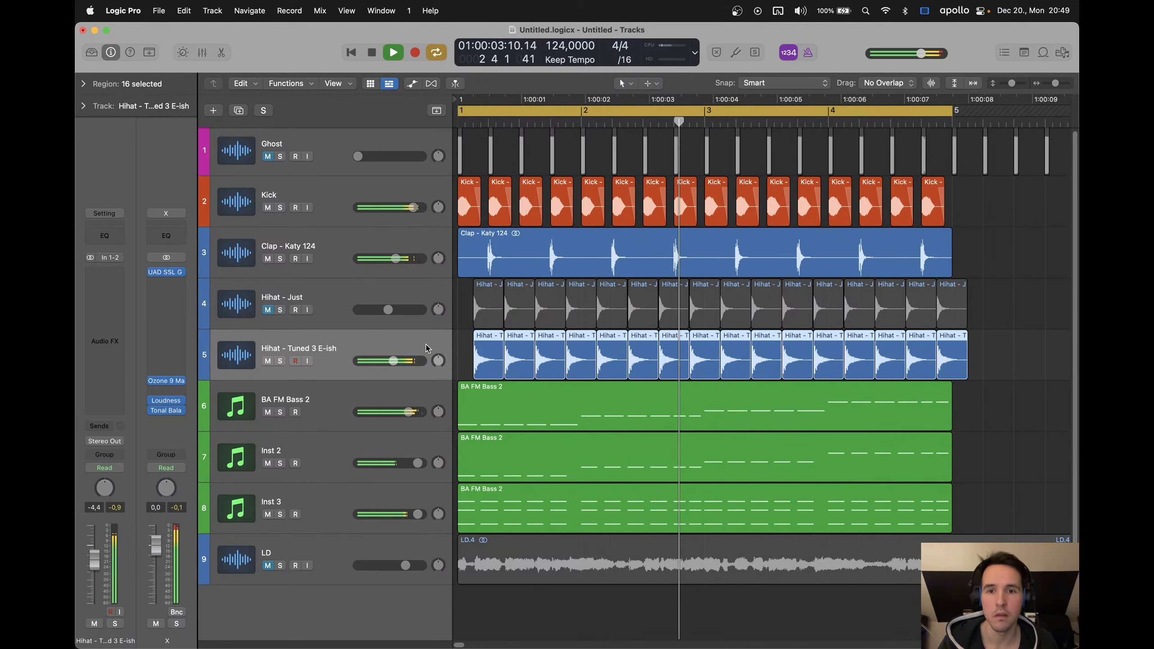
click(467, 310)
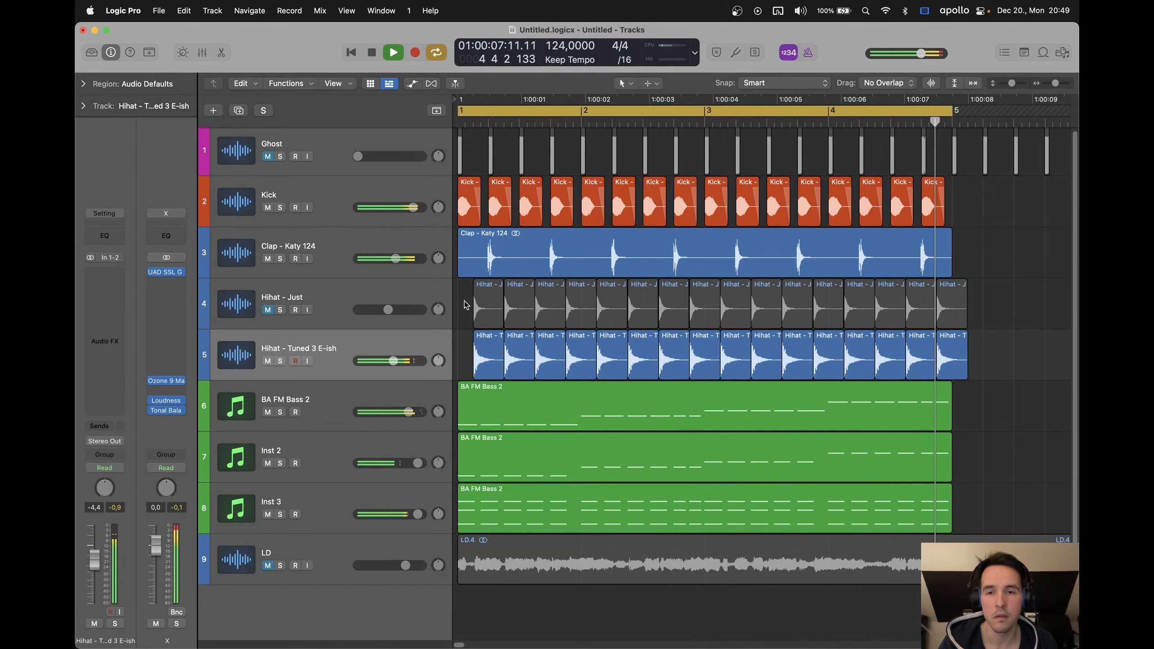
key(space)
Add an audio track below the tuned hi-hat, switch to Ableton Live, and search the Own samples for "124"
key(alt+super+a)
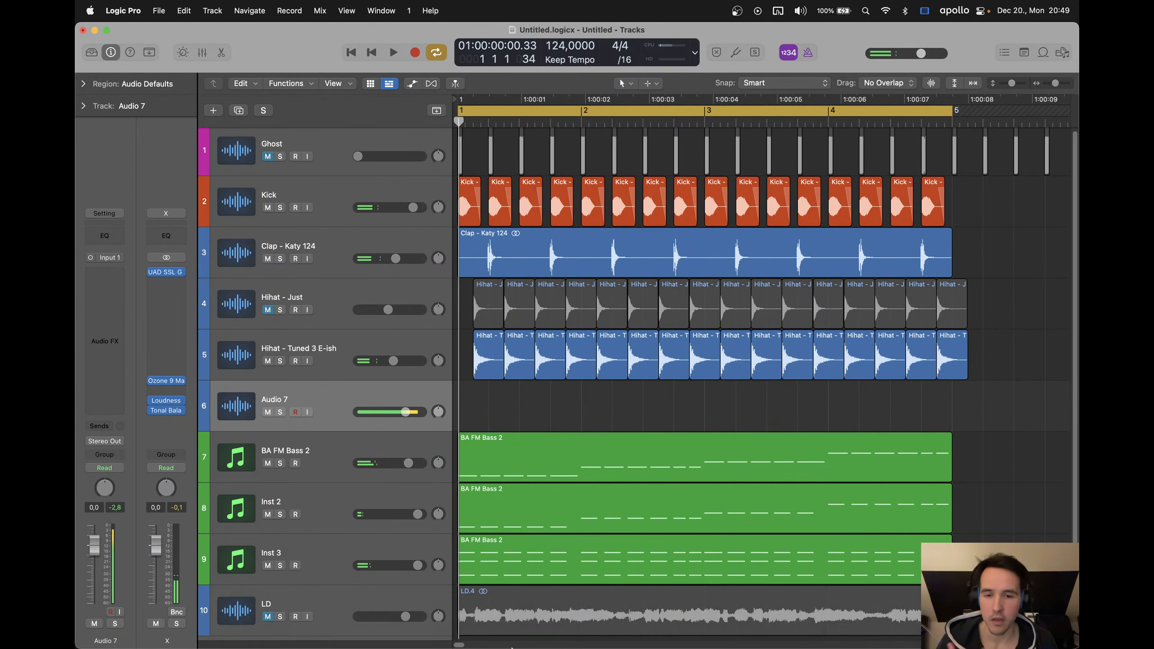
click(512, 619)
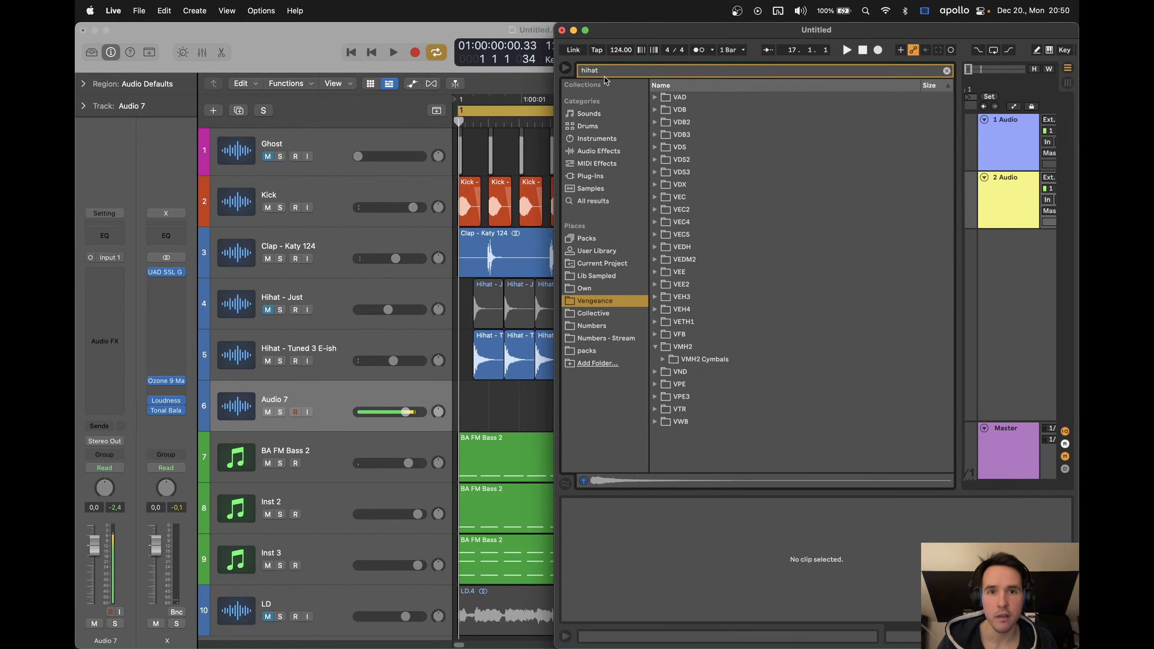
click(600, 290)
key(super+a)
text(124)
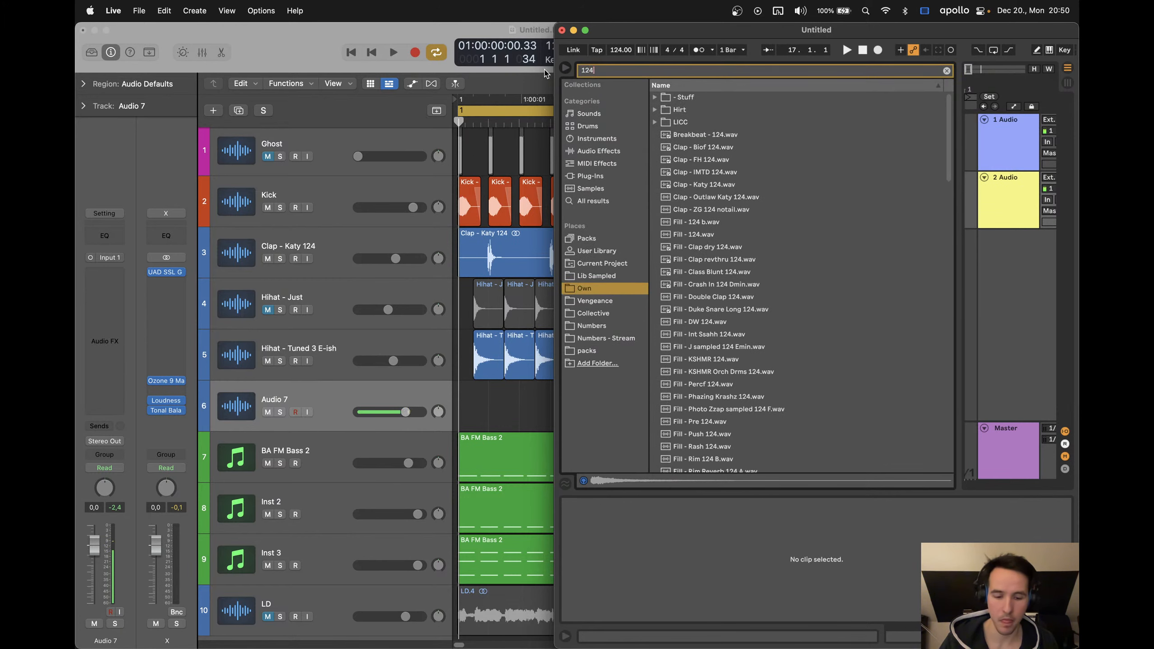
Audition the 124 BPM claps, fills and Kick - Outlaw 124.wav, and browse the loops in the search results
click(729, 182)
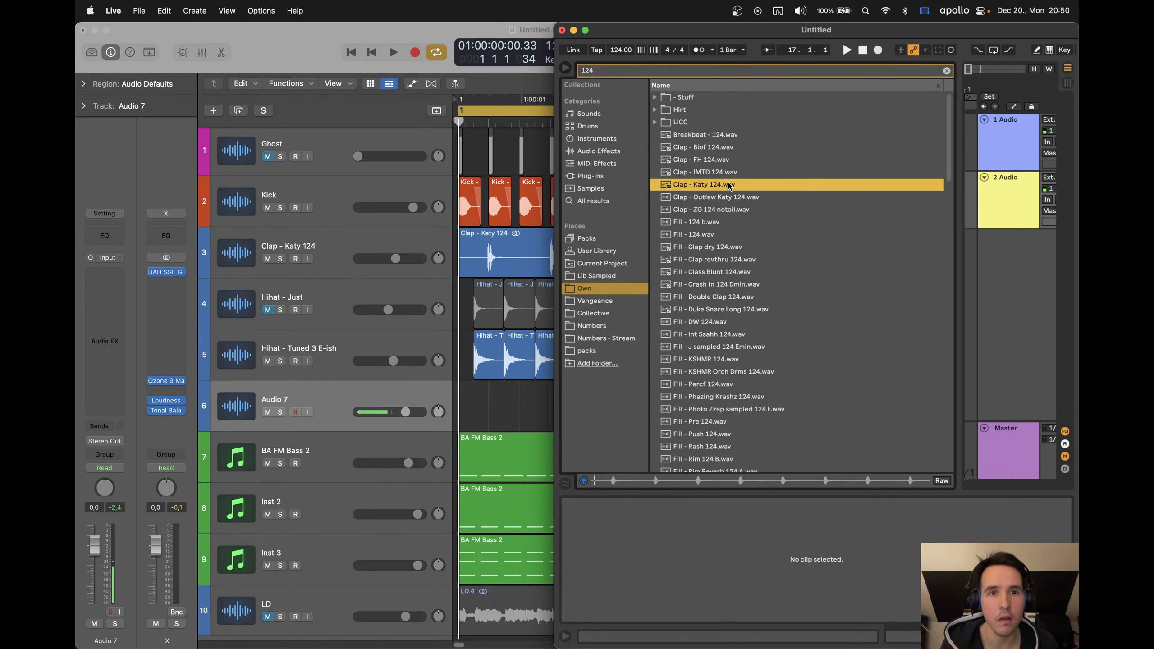
key(Down)
key(Down)
click(744, 175)
key(Up)
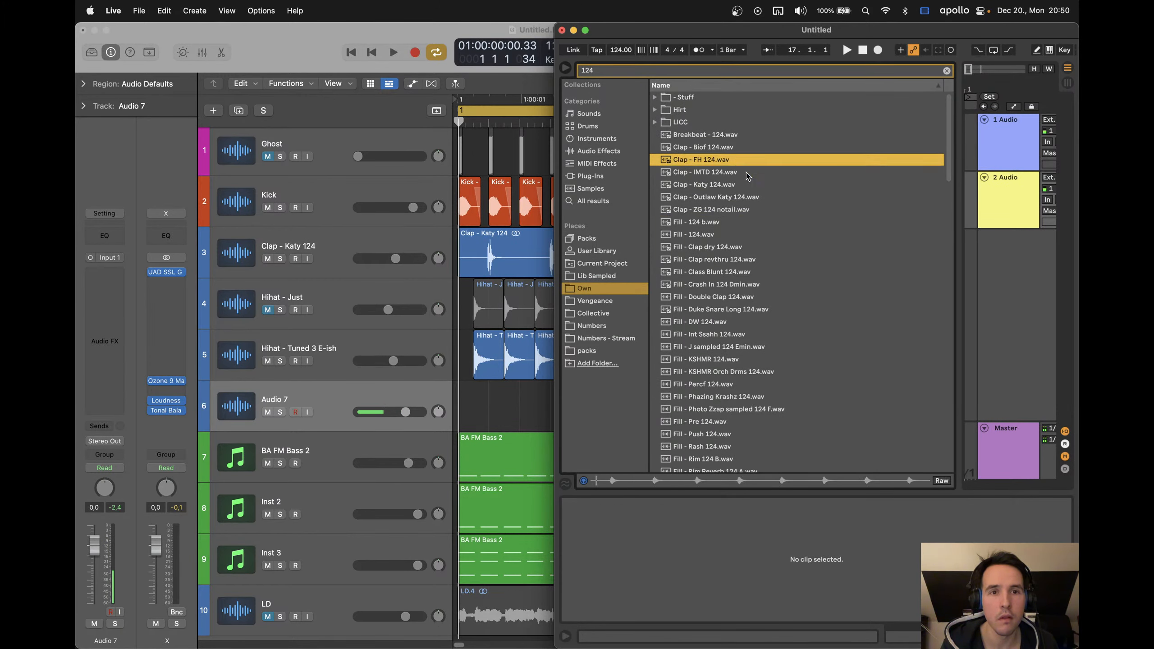
key(Up)
key(Up)
key(Down)
click(750, 272)
scroll(753, 332, down, 15)
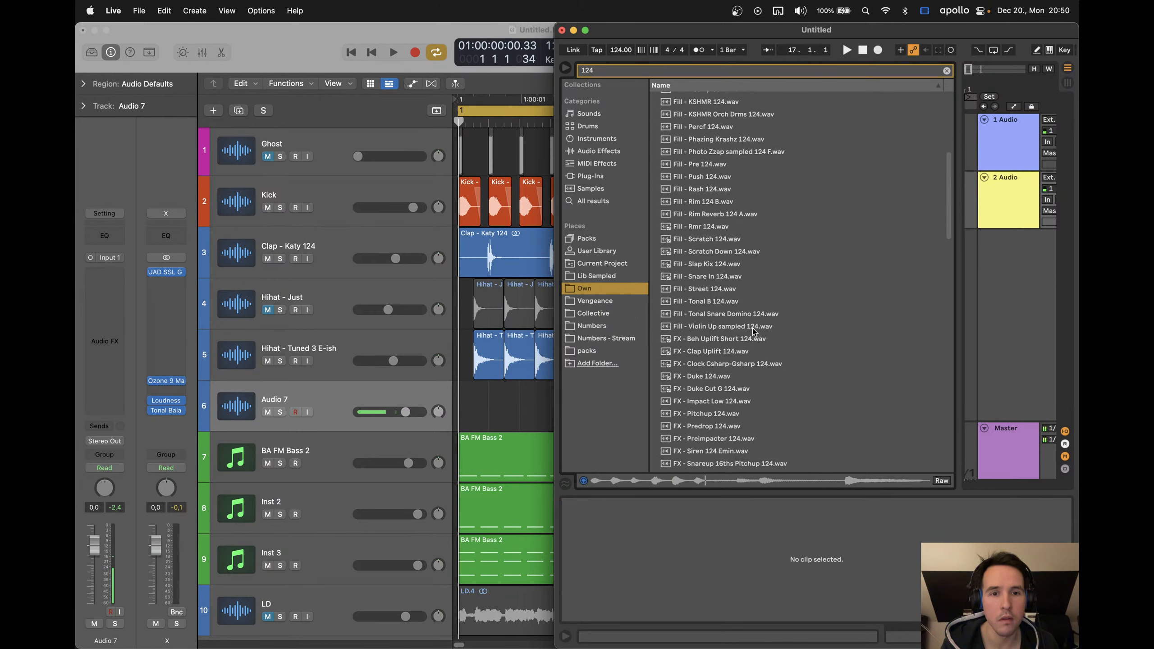
click(727, 263)
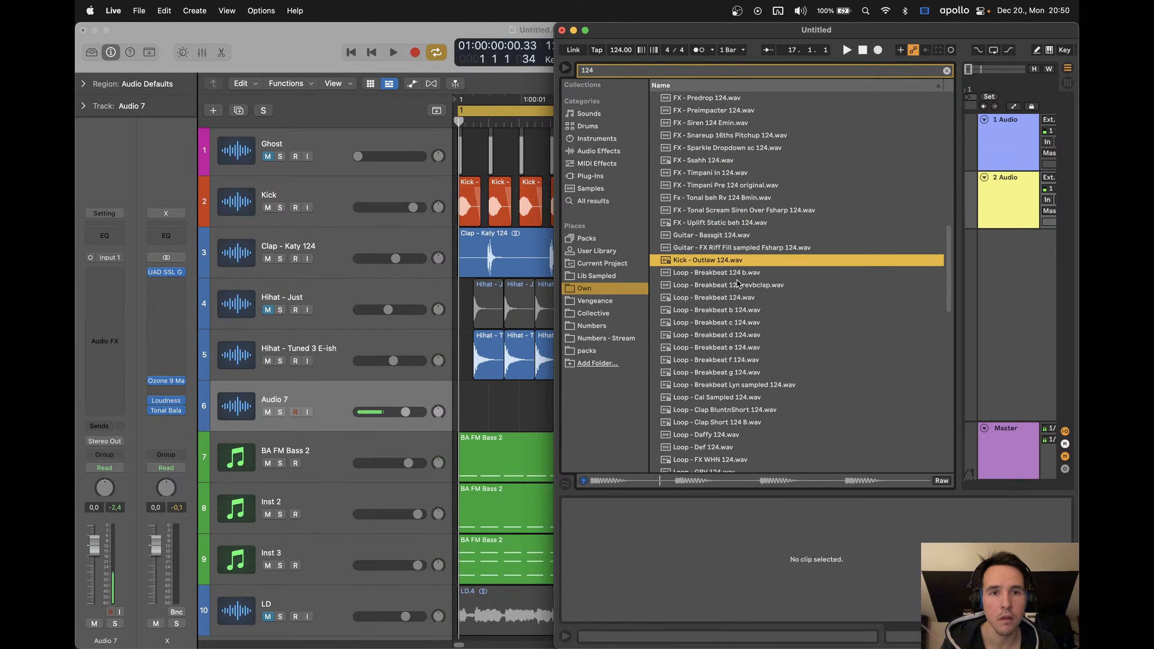
scroll(726, 278, down, 5)
scroll(717, 322, down, 8)
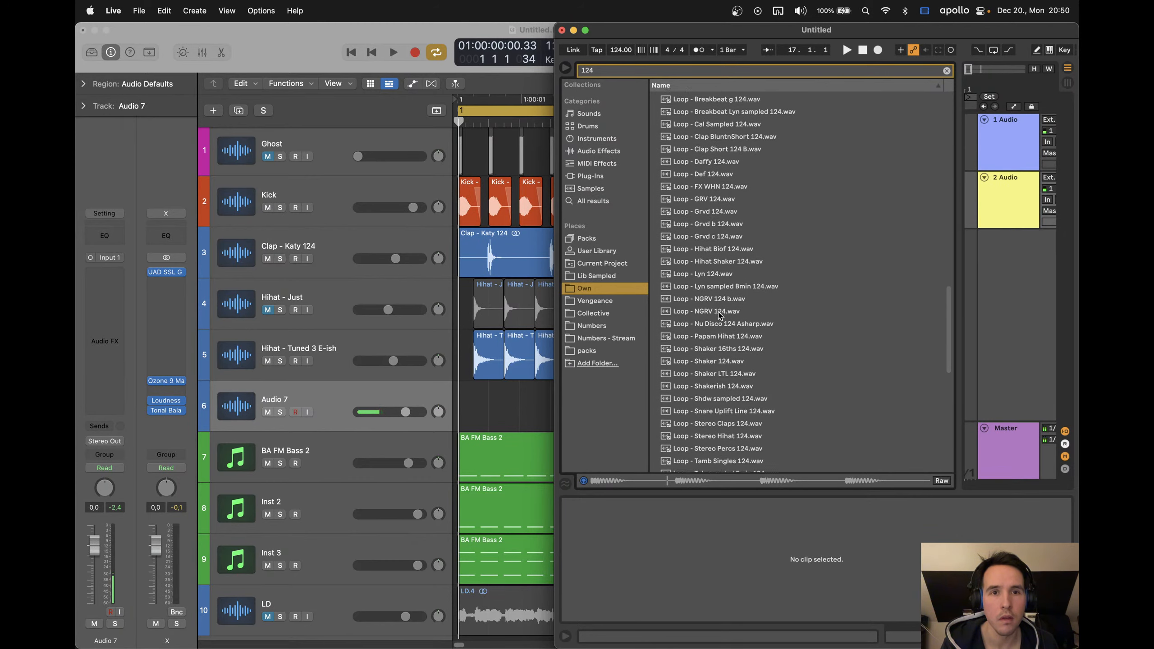
scroll(719, 315, up, 10)
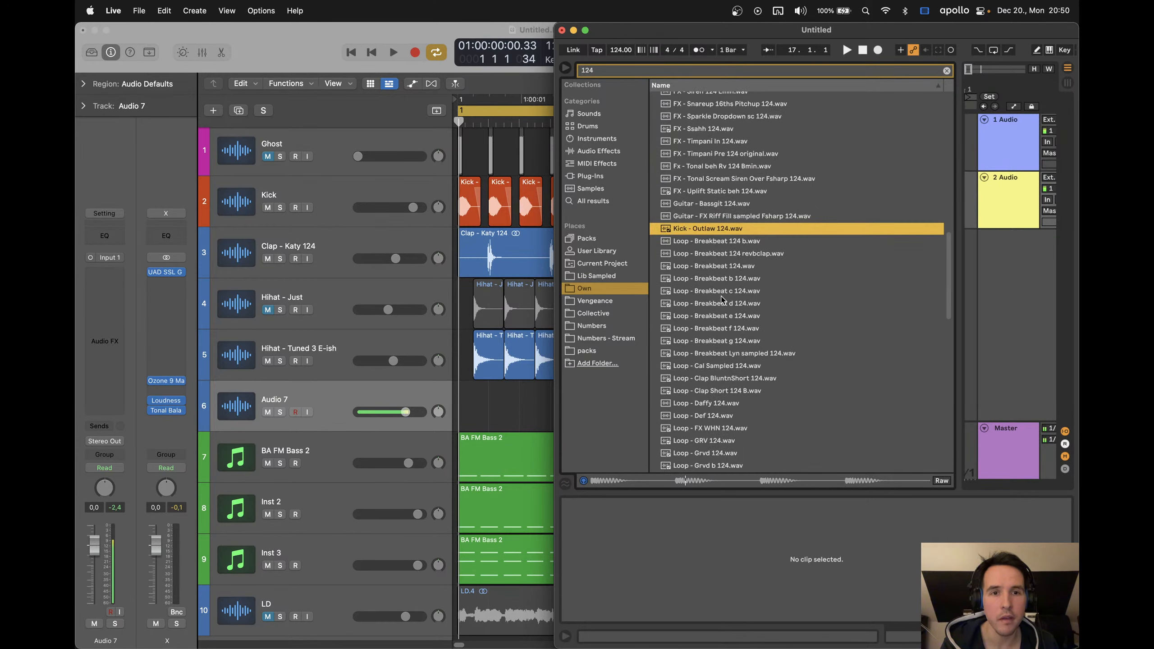
Narrow the sample search to "124 hihat" and audition the hi-hat loops it finds
click(611, 72)
text(hihat)
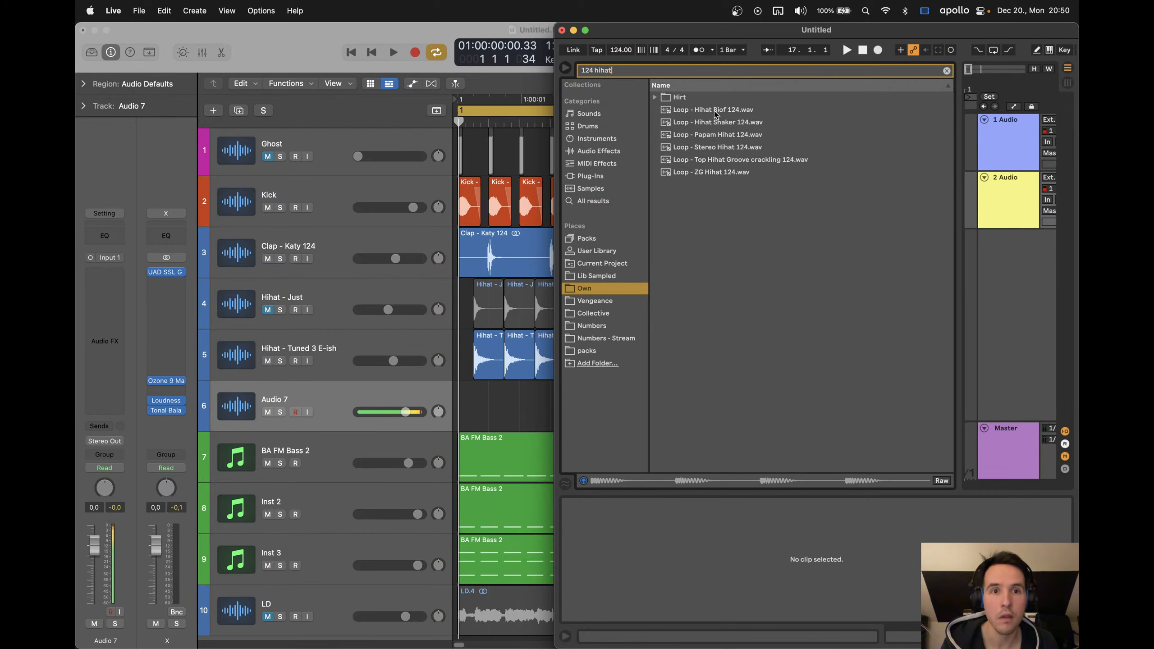
click(714, 111)
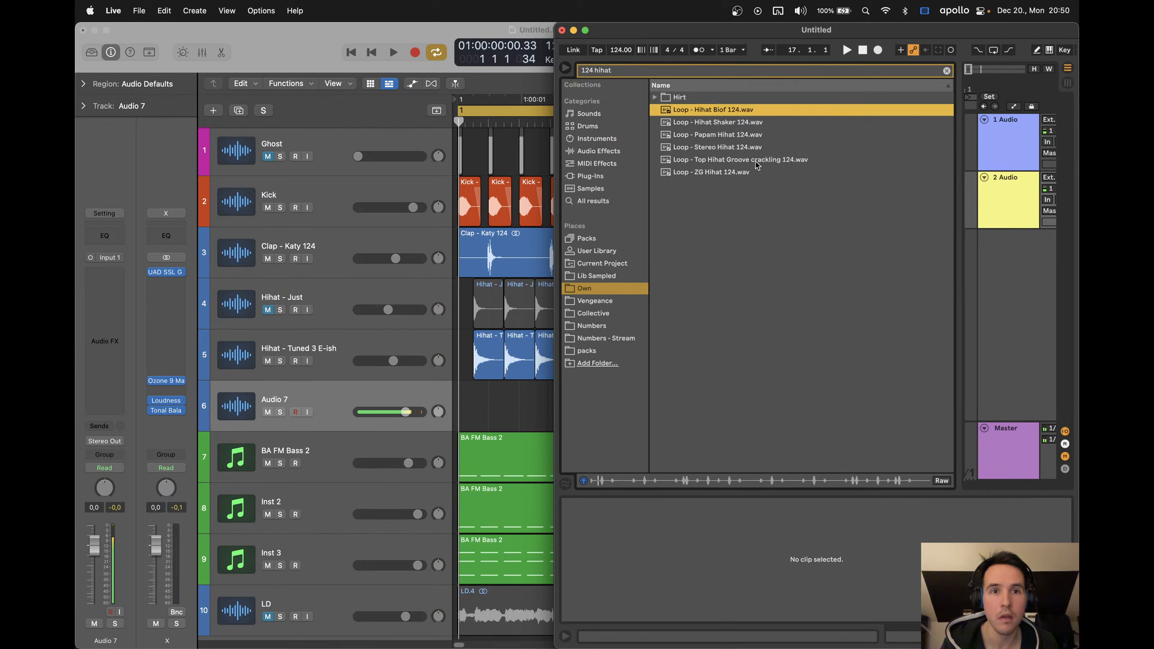
key(Down)
key(Down)
key(Down)
key(Down)
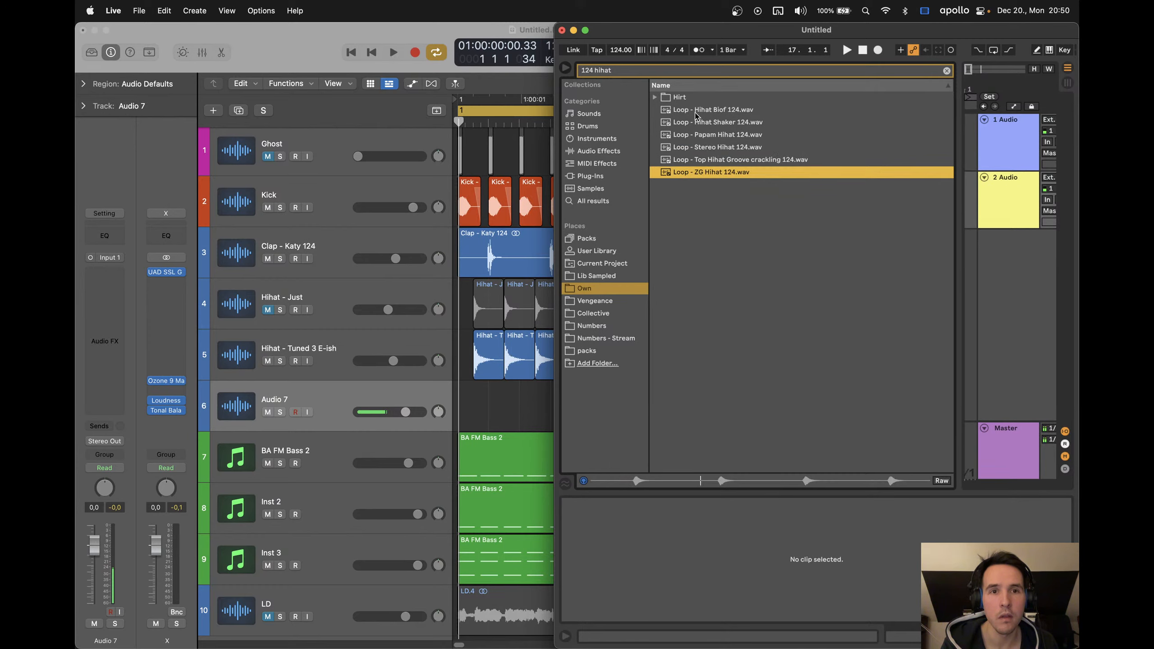
Place Loop - Hihat Shaker 124.wav on Logic Pro's Audio 7 track at bar 1 and switch to Logic Pro
click(696, 113)
click(684, 123)
drag(685, 123, 515, 406)
click(721, 410)
Lower the Loop - Hihat Shaker 124 track's volume to -3.7 dB while the loop plays, and stop playback
scroll(721, 407, down, 3)
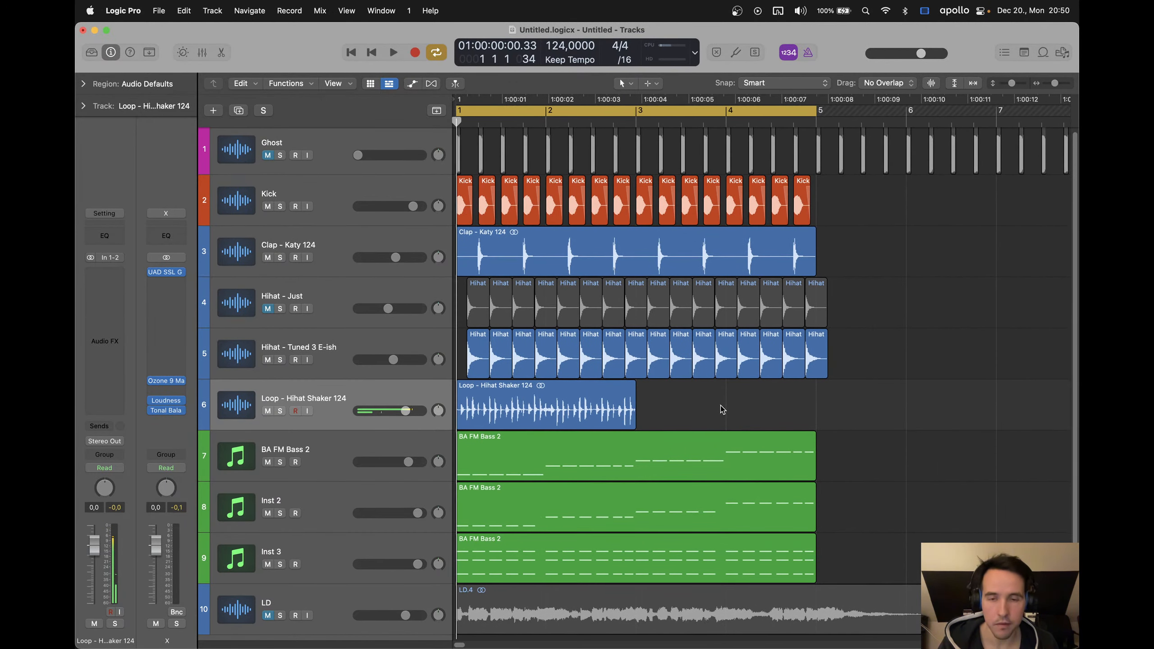
key(space)
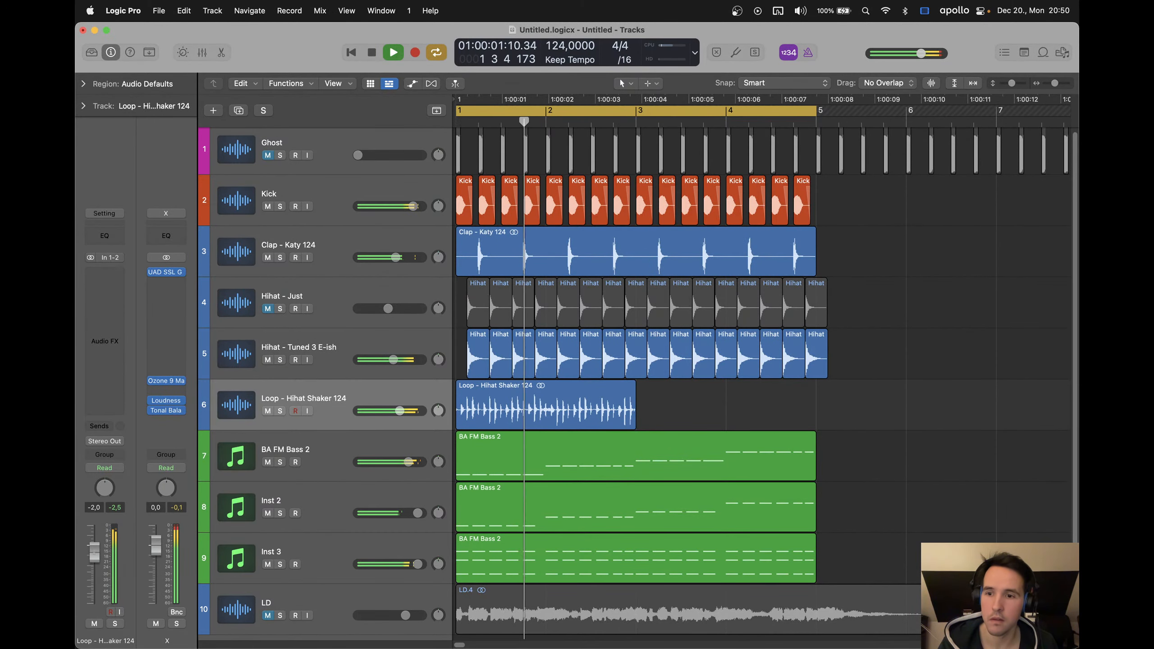
scroll(119, 549, down, 4)
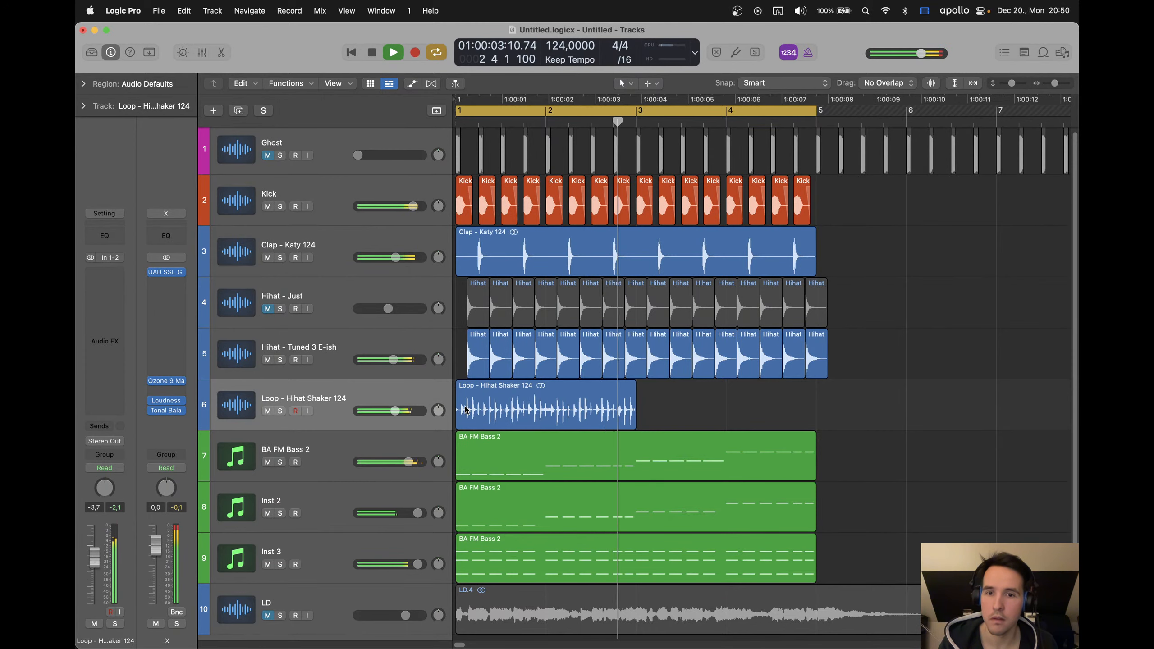
key(space)
Copy the first two beats of the Hihat Shaker loop and paste them back to back from bar 1 through the end of bar 4
drag(457, 411, 499, 414)
scroll(499, 414, down, 1)
key(super+c)
key(super+v)
key(super+v)
key(super+v)
key(super+v)
key(super+v)
key(super+v)
key(super+v)
key(super+v)
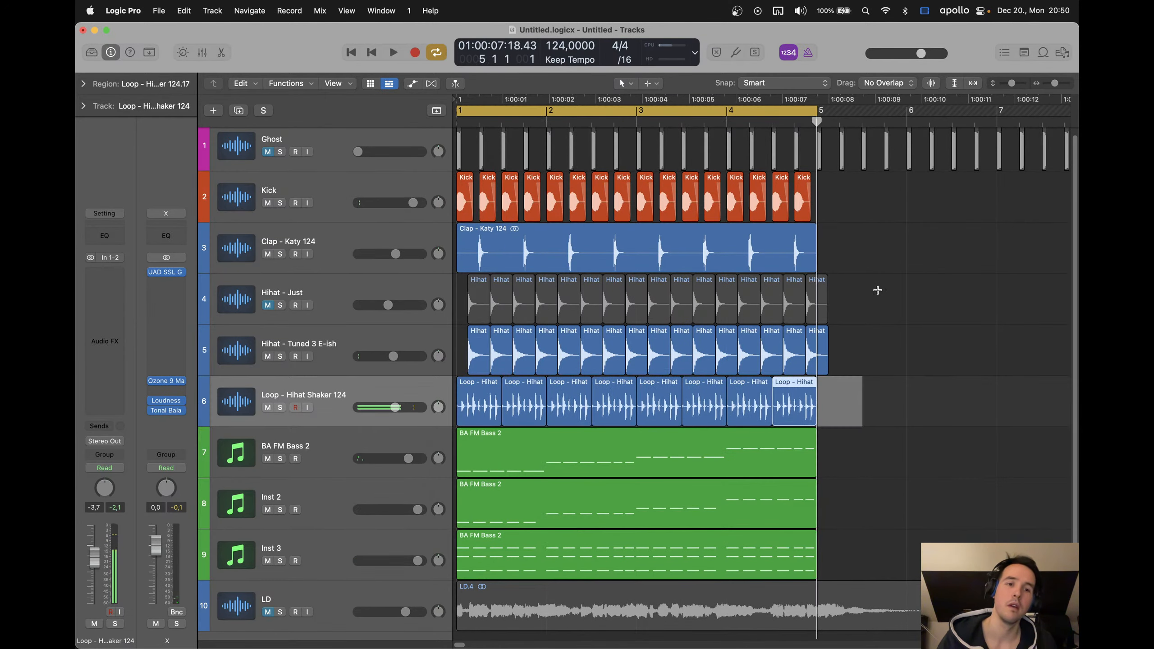
Play the loop and compare Hihat - Just with Hihat - Tuned 3 E-ish by alternately muting them, ending with Hihat - Just muted and playback stopped
click(877, 290)
key(space)
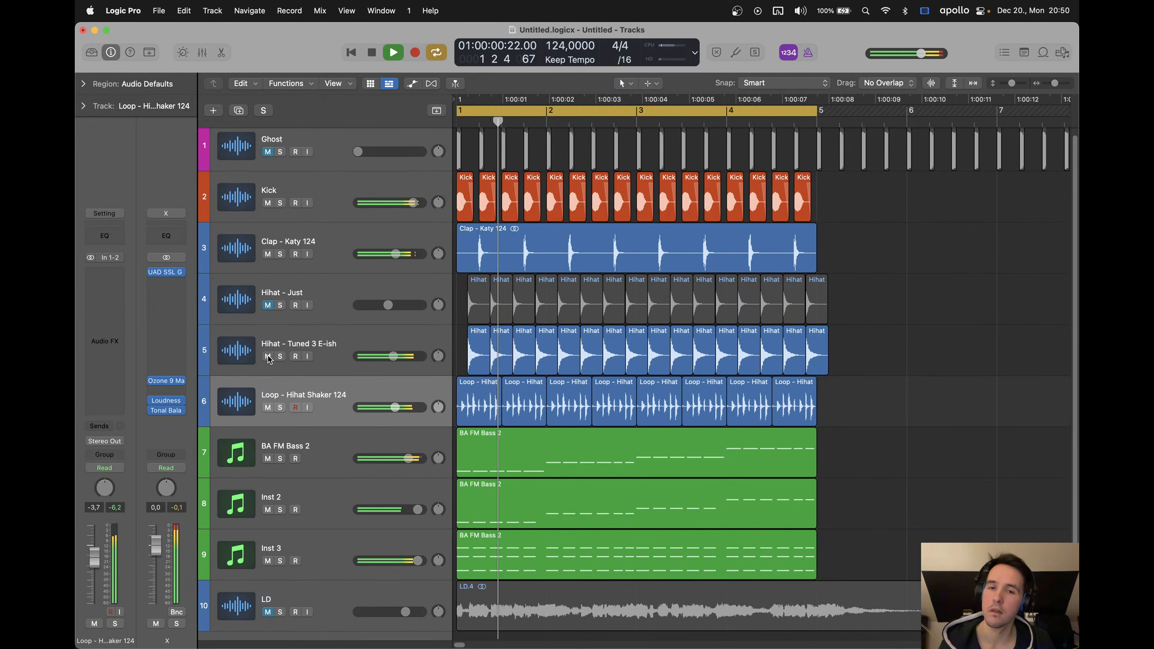
click(268, 306)
scroll(269, 359, down, 1)
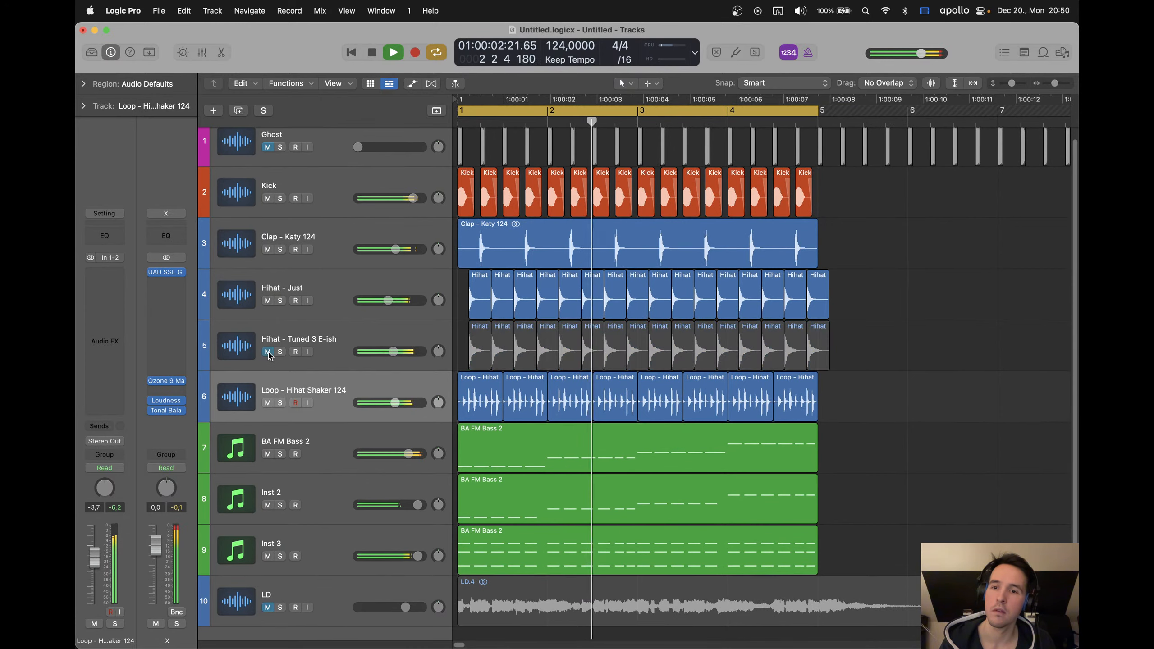
click(268, 353)
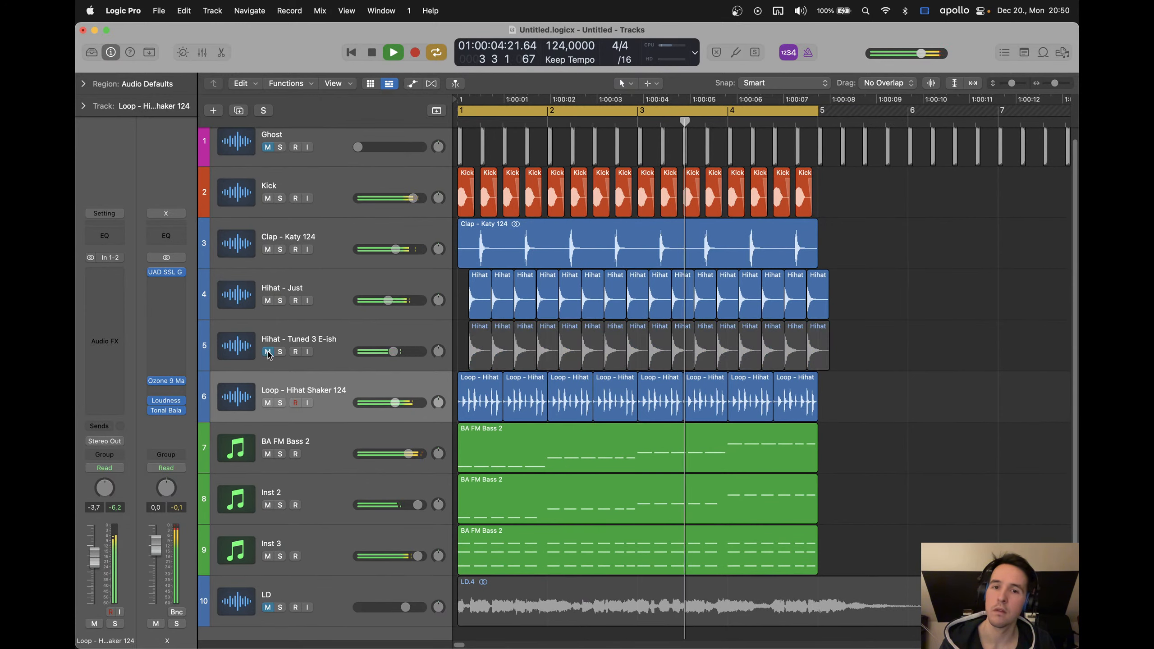
click(268, 352)
click(268, 300)
click(268, 351)
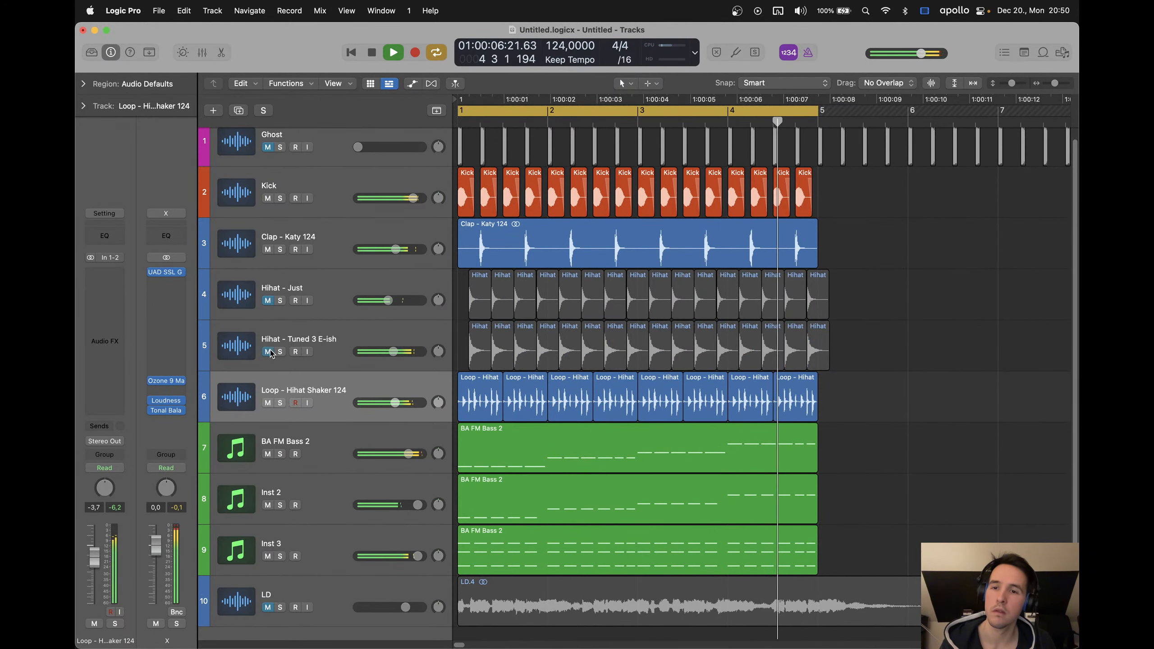
click(267, 301)
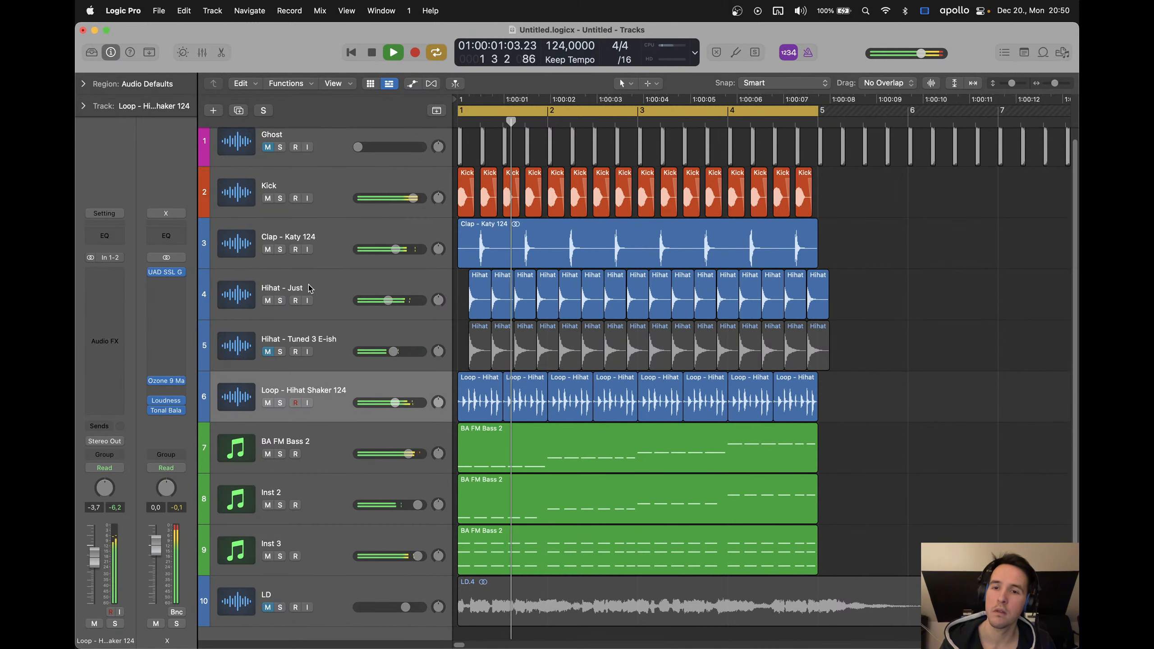
click(268, 300)
click(268, 352)
click(312, 331)
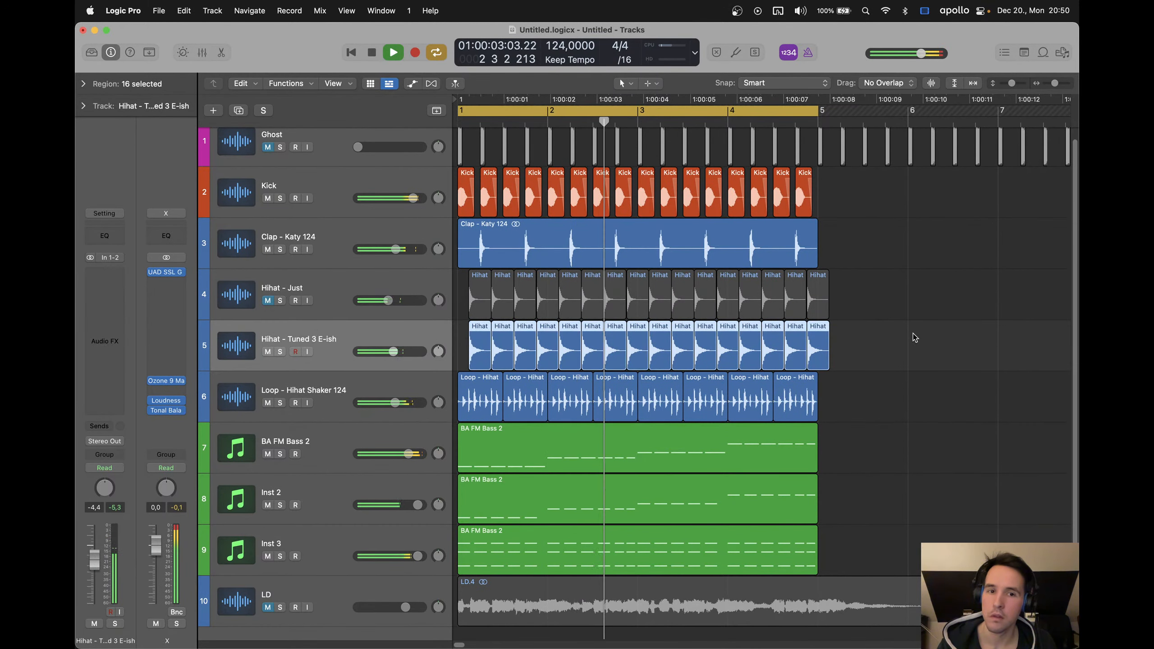
key(space)
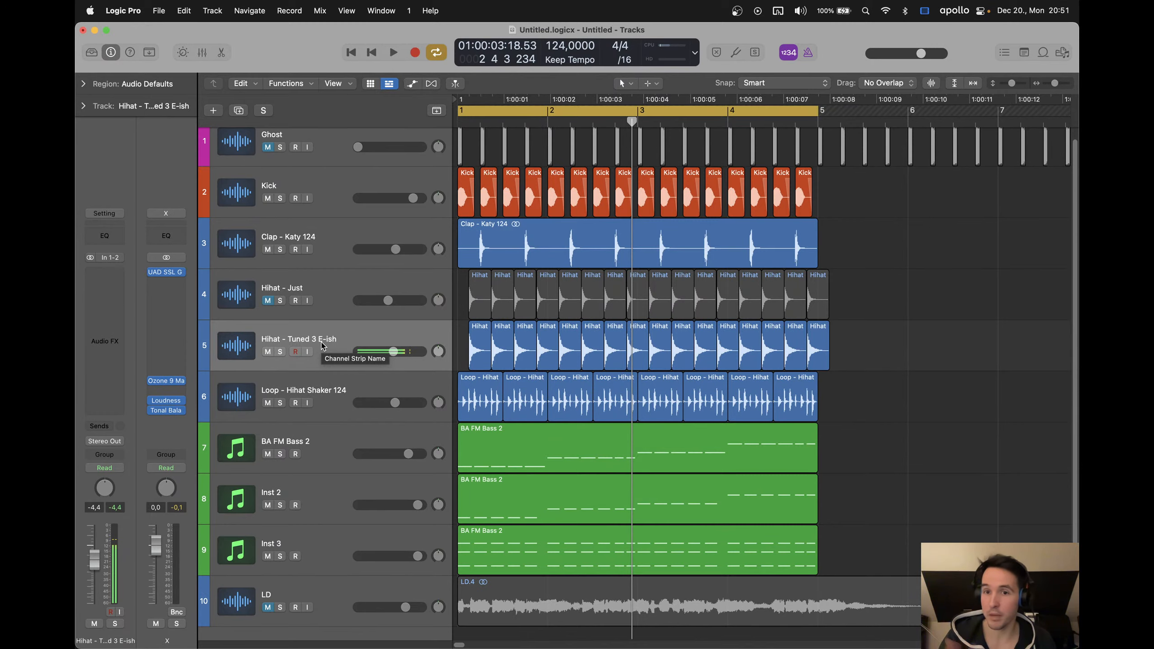
scroll(855, 329, up, 2)
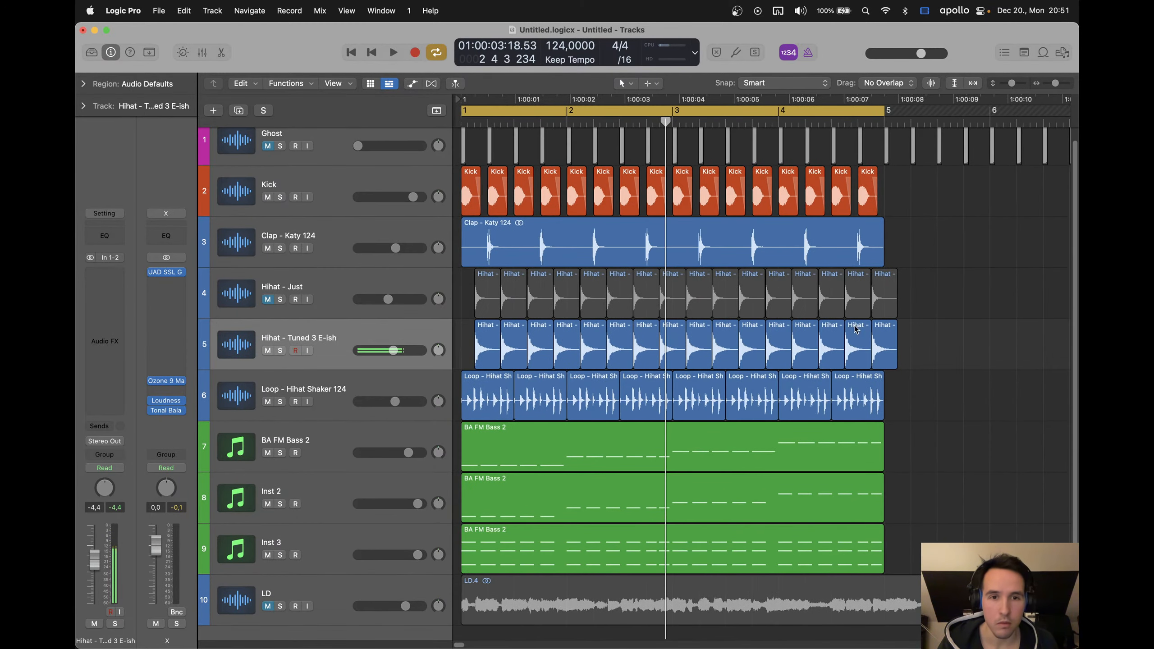
click(562, 619)
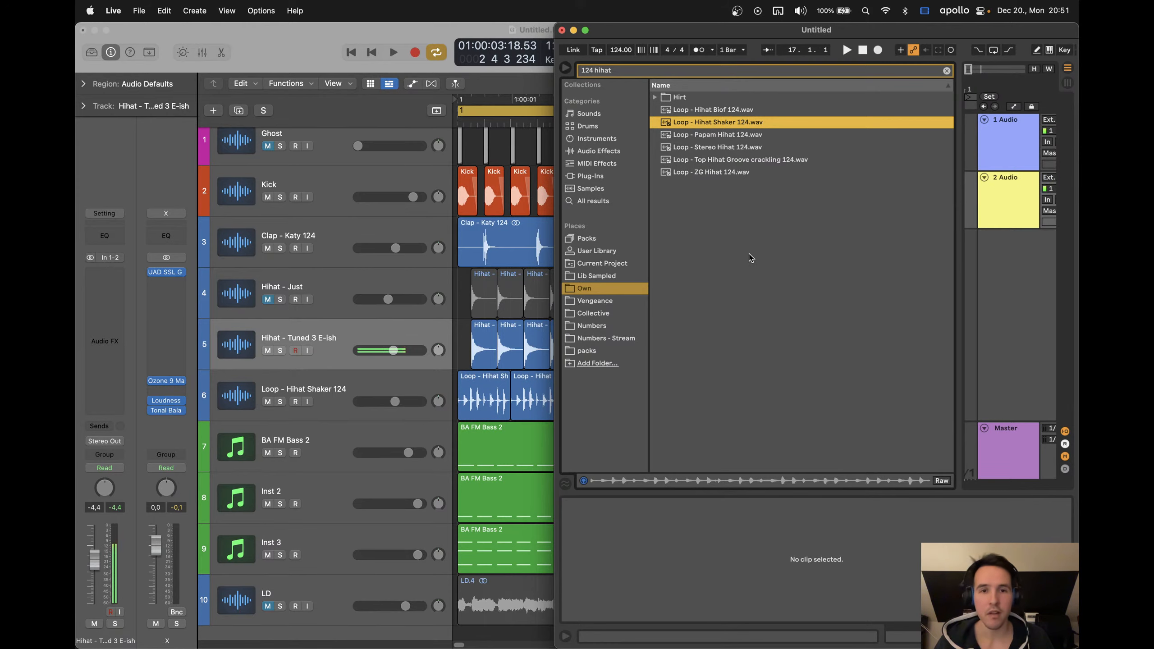
click(432, 29)
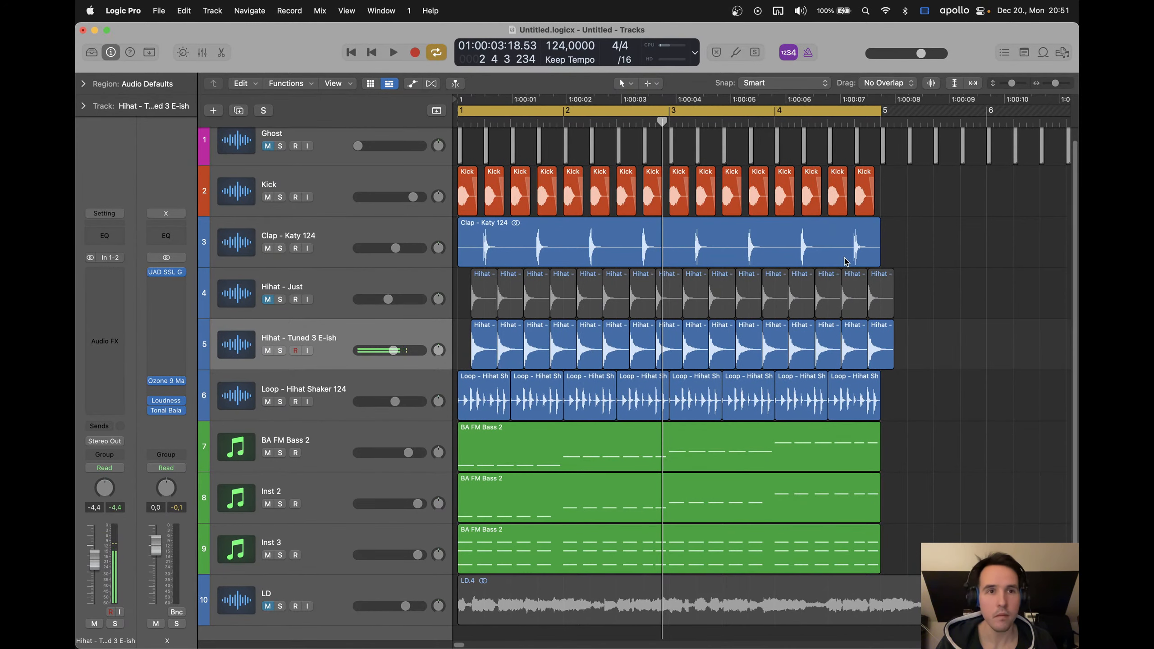
scroll(899, 319, down, 2)
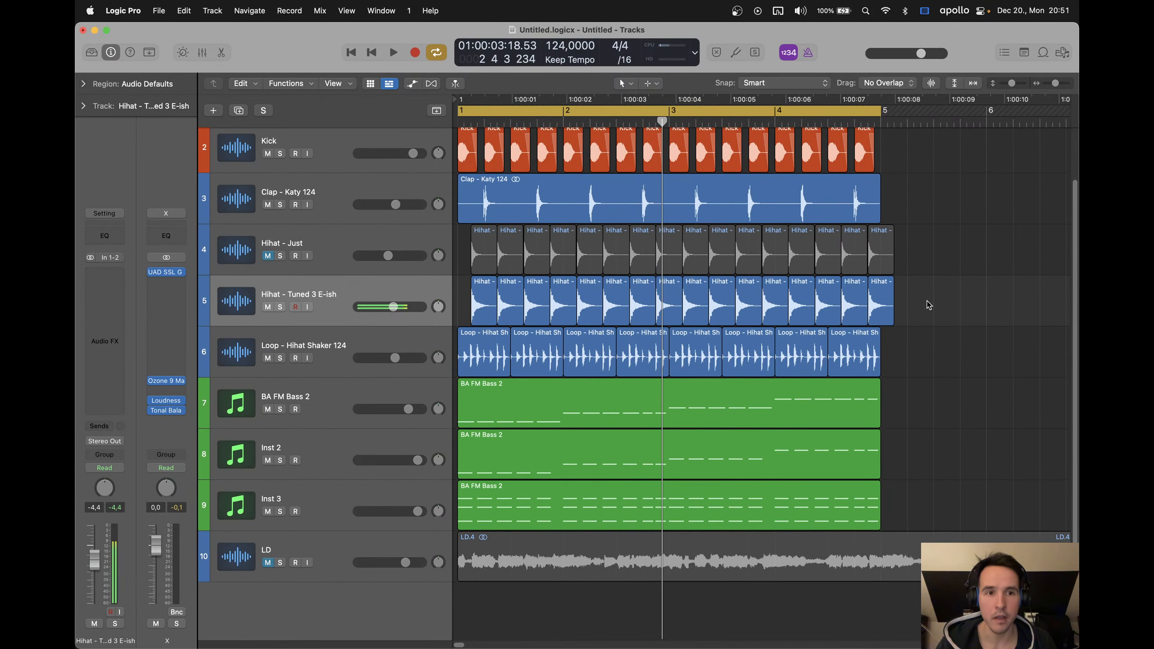
Save the project as "P2 - Piano House Template" in the Stream folder inside the Logic folder
key(super+s)
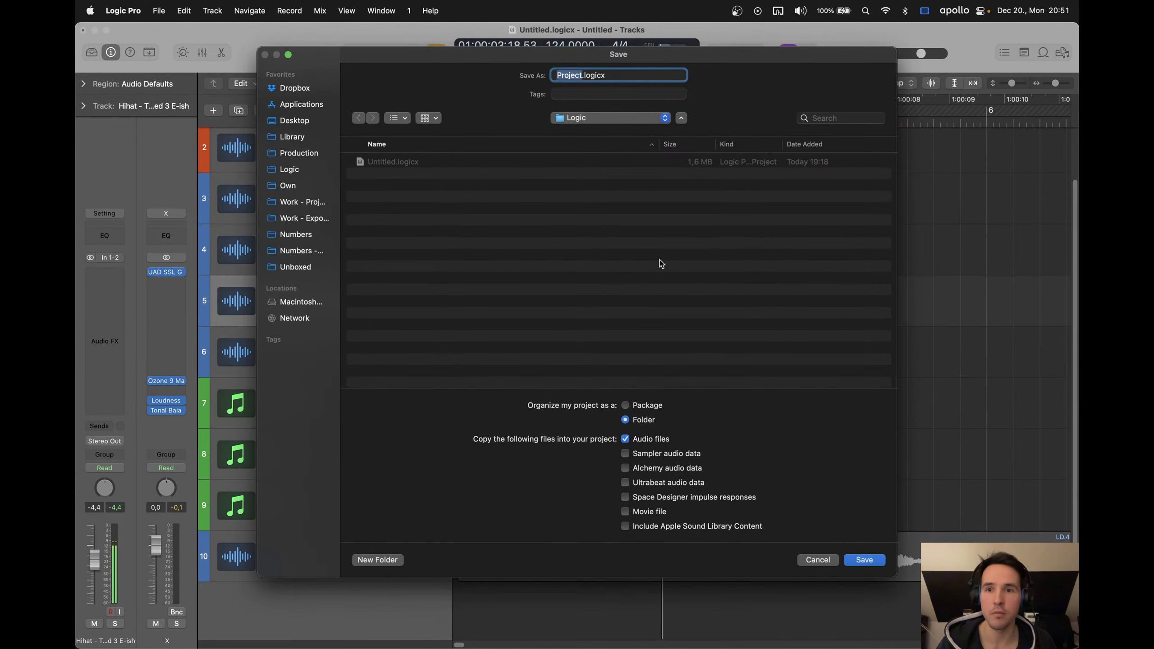
click(293, 170)
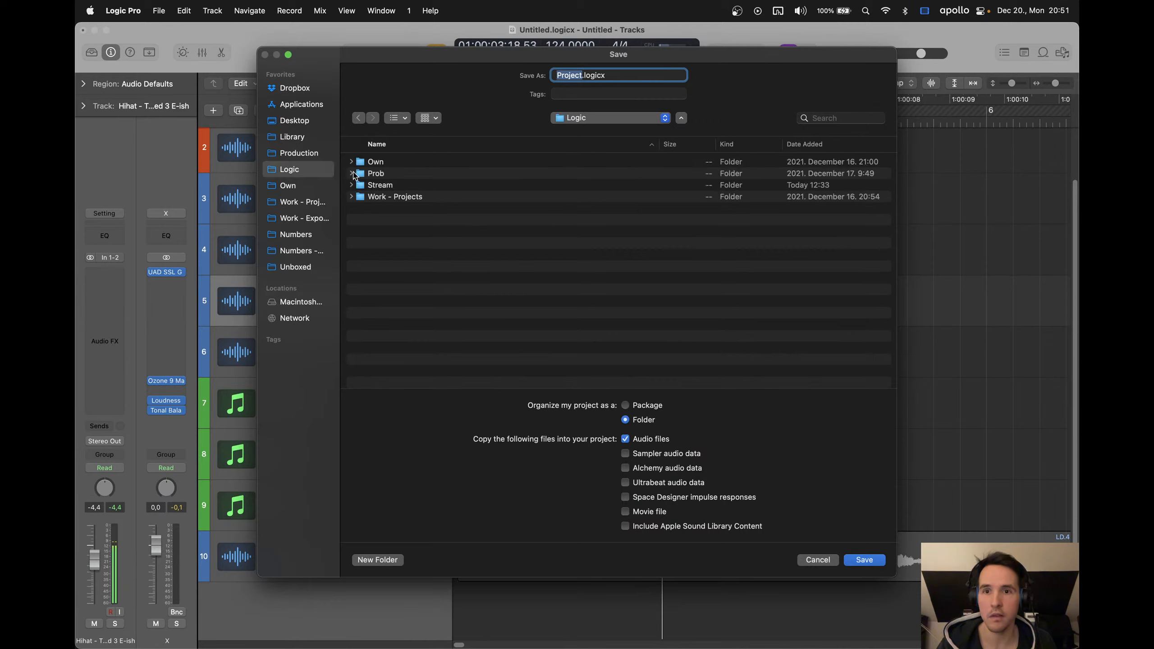
double_click(407, 184)
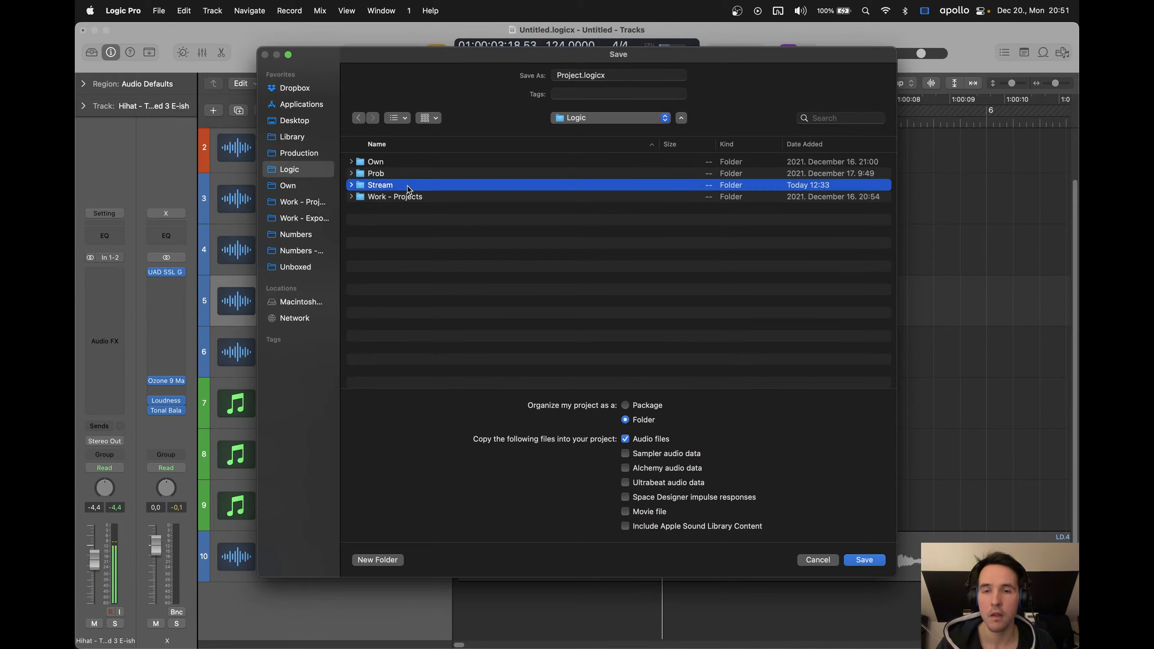
click(658, 75)
text(P2 )
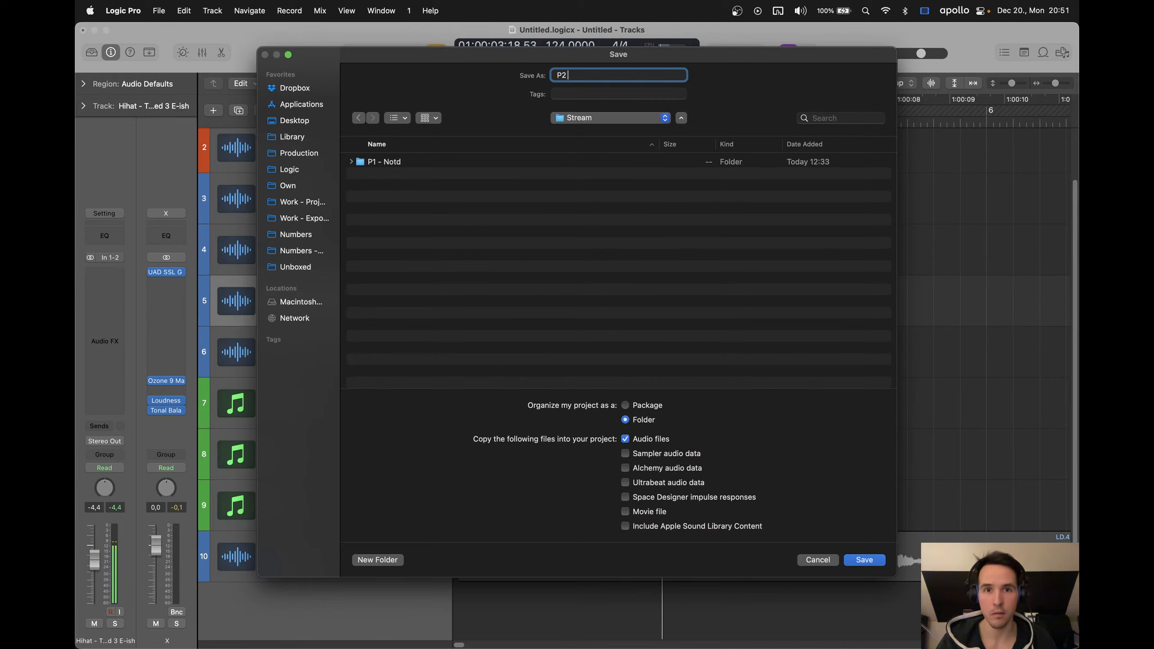
text(- Piano Hou)
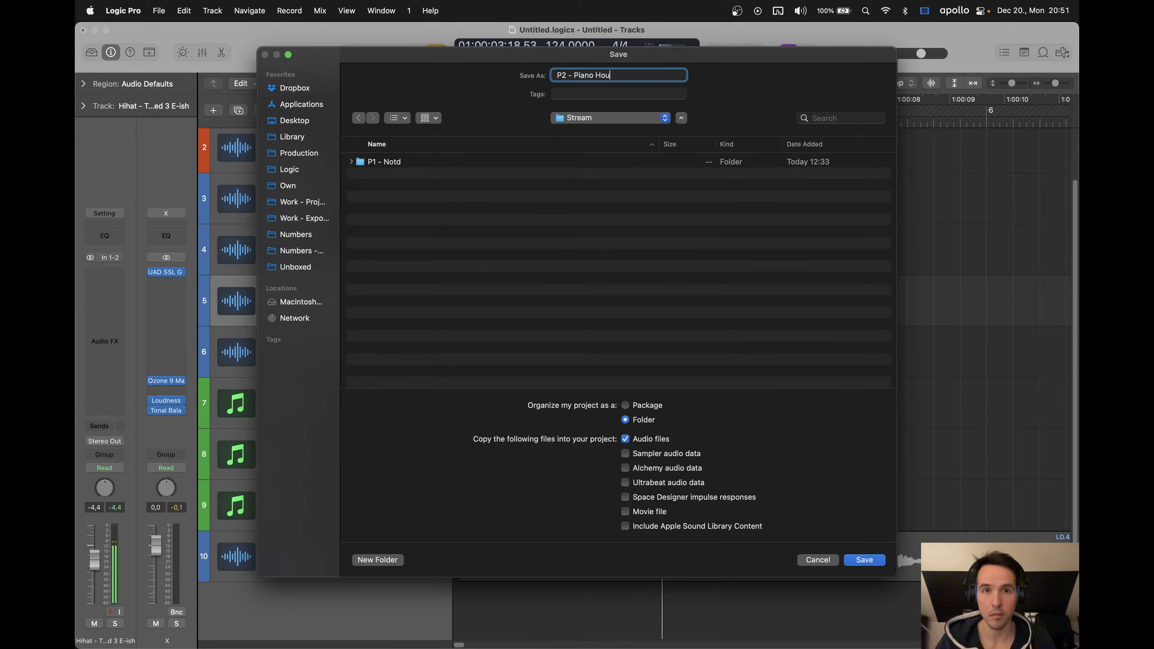
text(se )
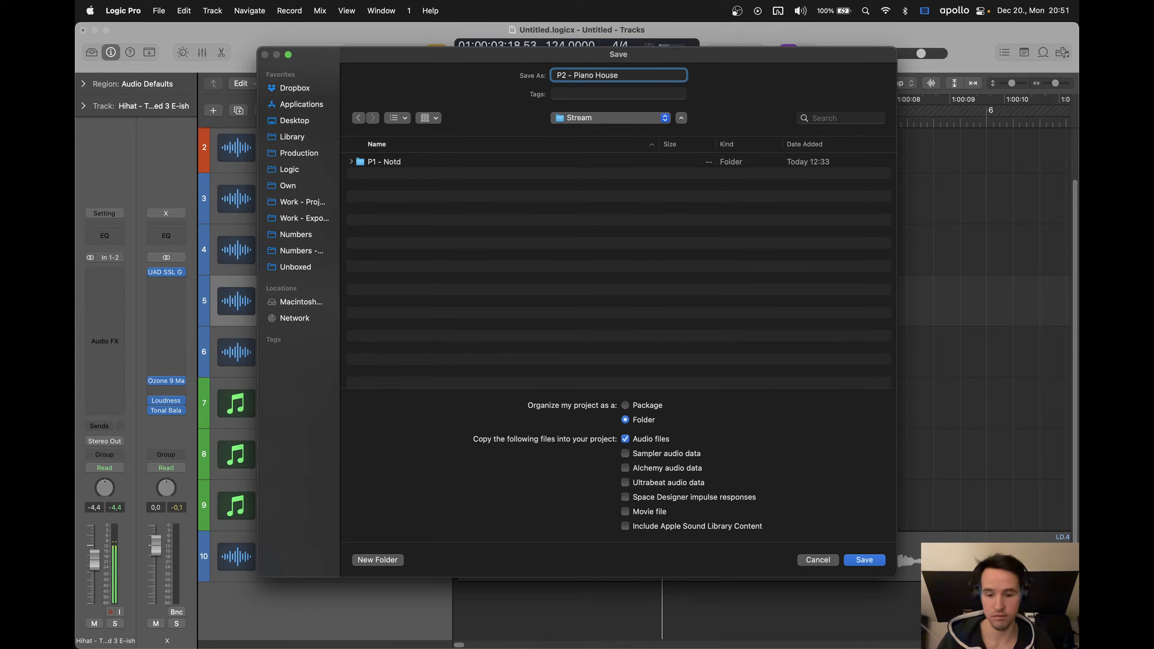
text(Template)
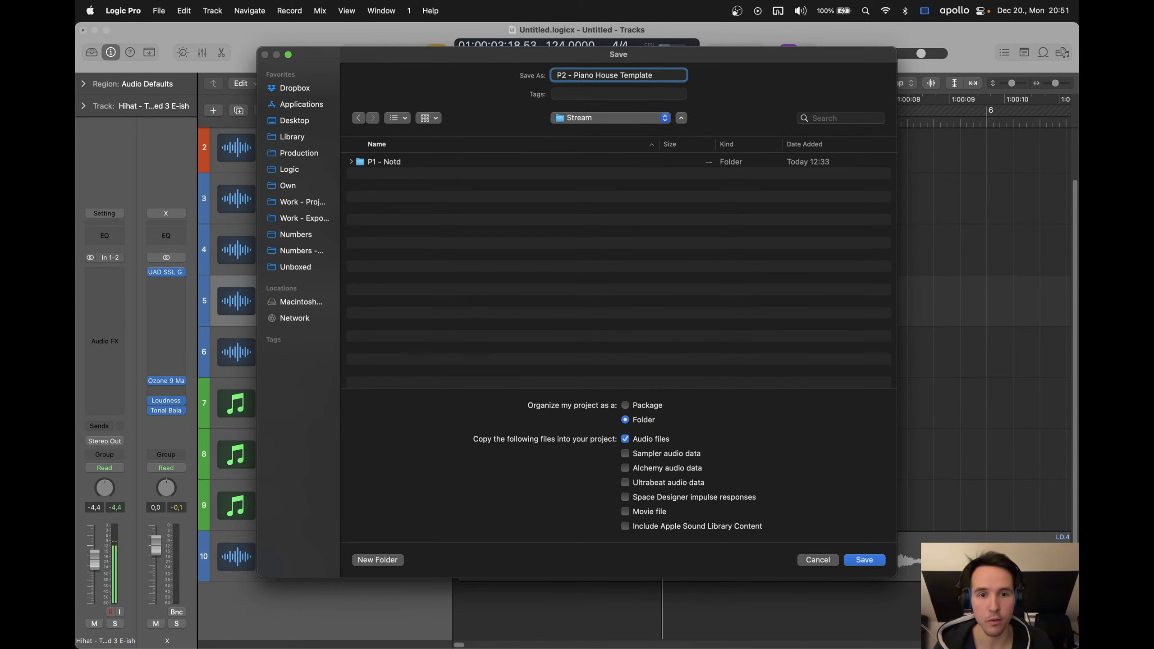
key(Return)
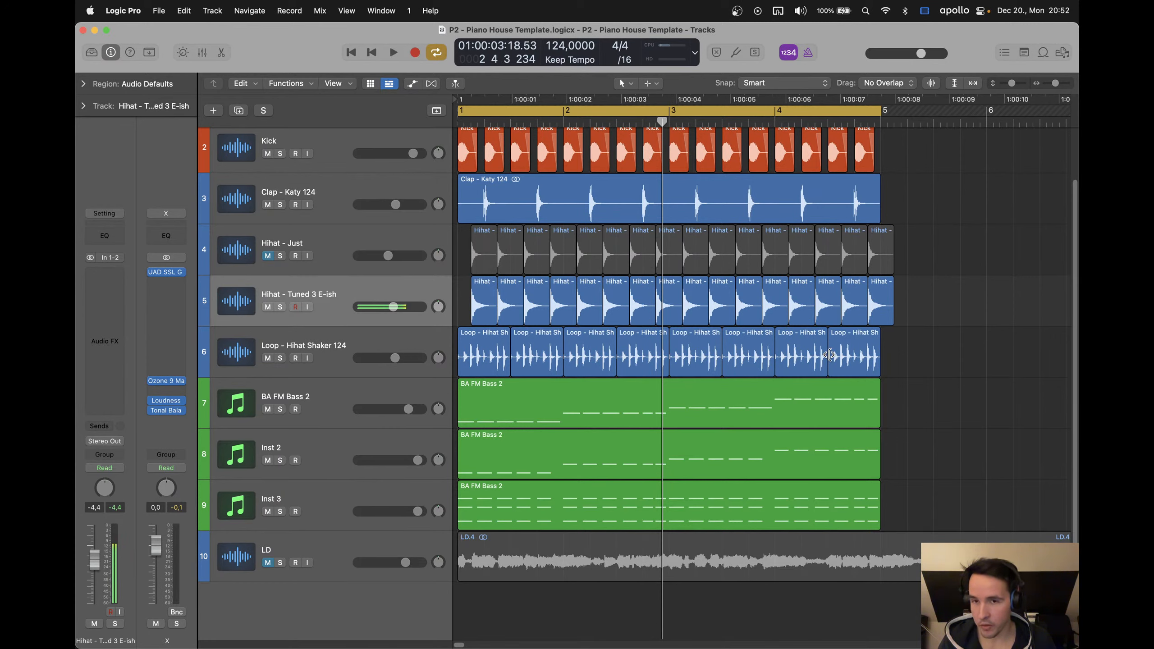
click(398, 343)
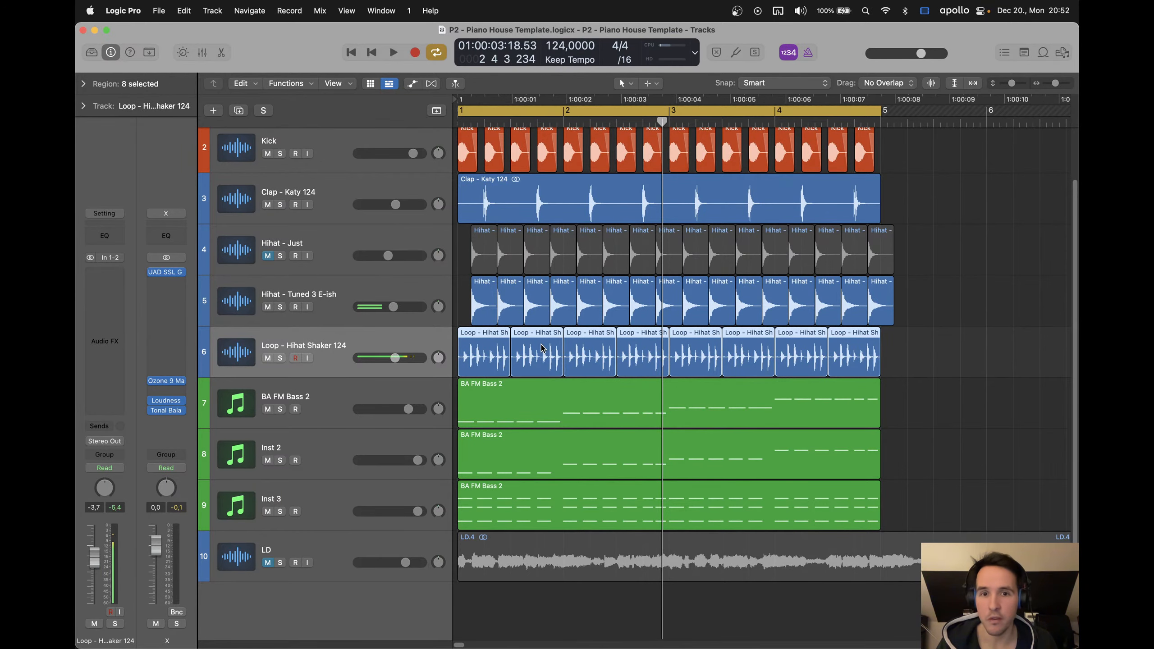
click(932, 280)
scroll(933, 280, up, 2)
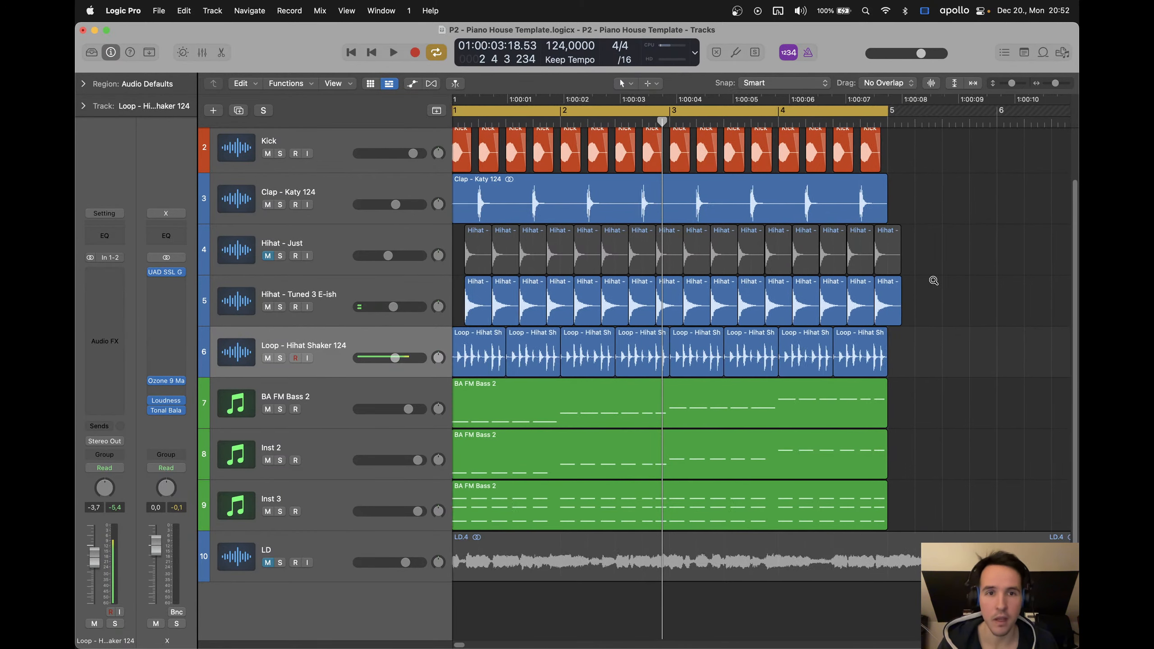
scroll(932, 279, right, 1)
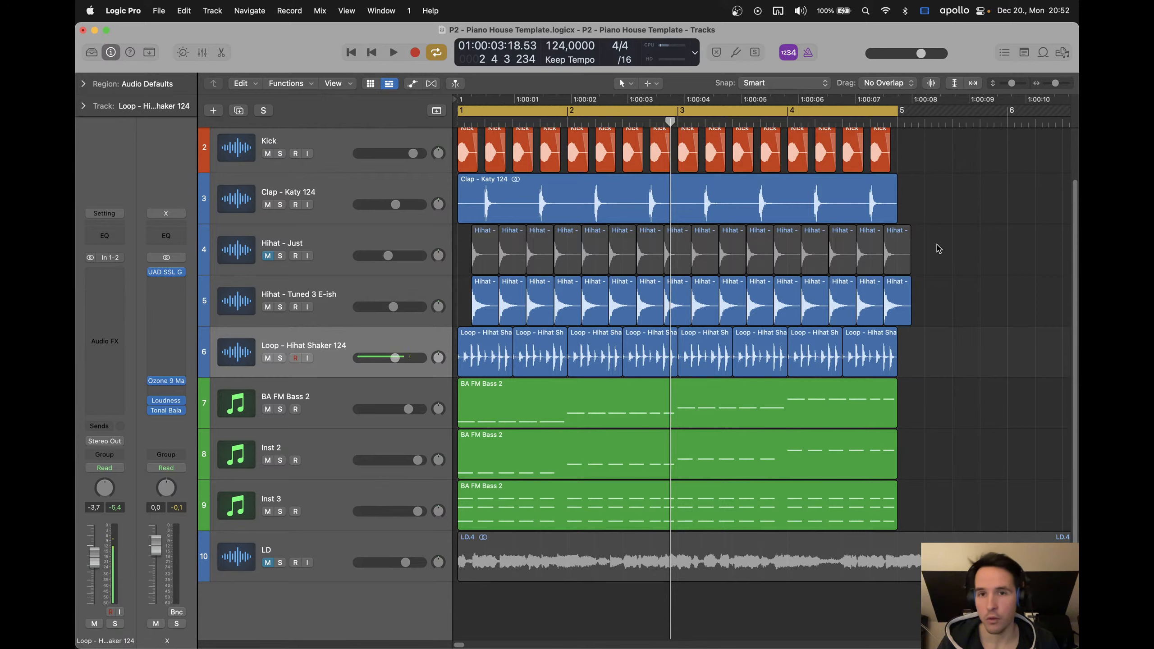